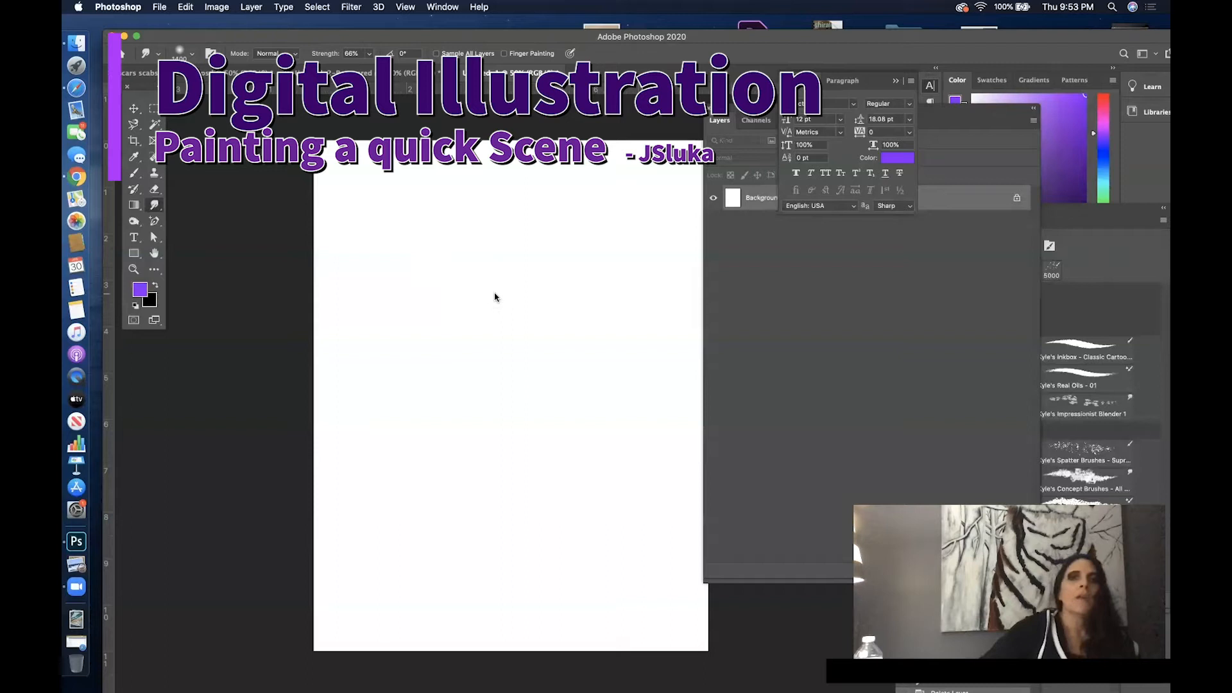
- Add a new empty layer above the Background and move the Layers panel clear of the canvas
{"action": "left_click", "coordinate": [967, 125]}
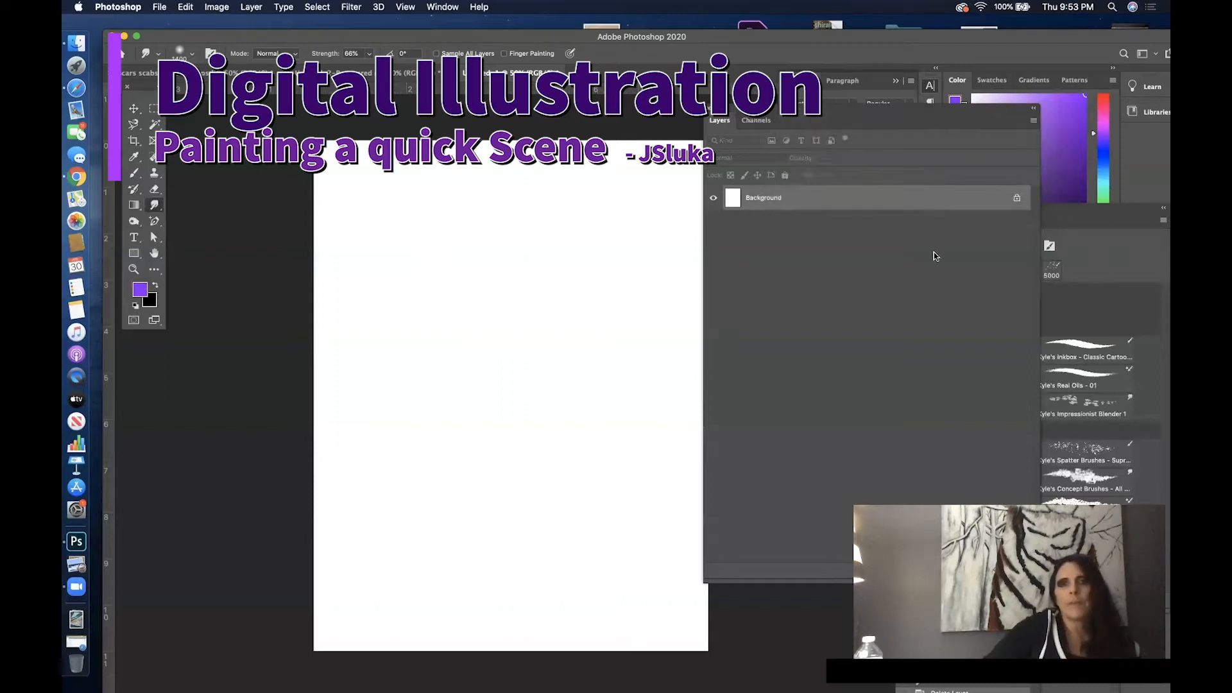
{"action": "left_click_drag", "start_coordinate": [888, 115], "coordinate": [698, 198]}
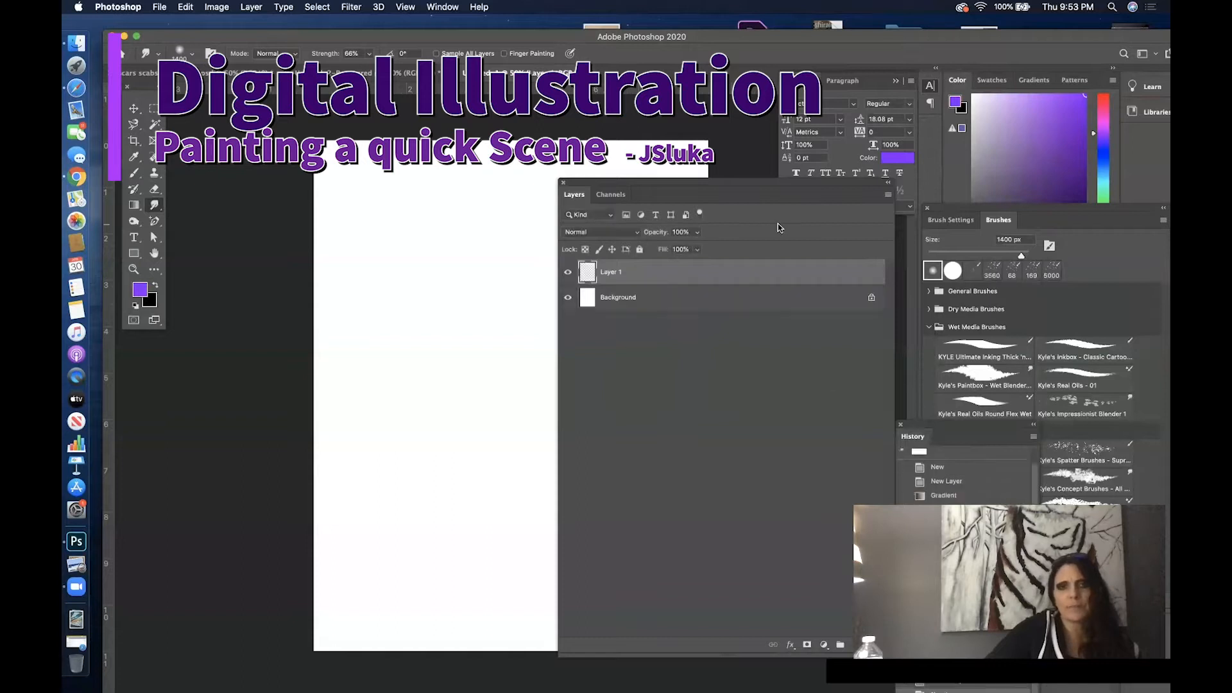
{"action": "left_click_drag", "start_coordinate": [756, 186], "coordinate": [983, 171]}
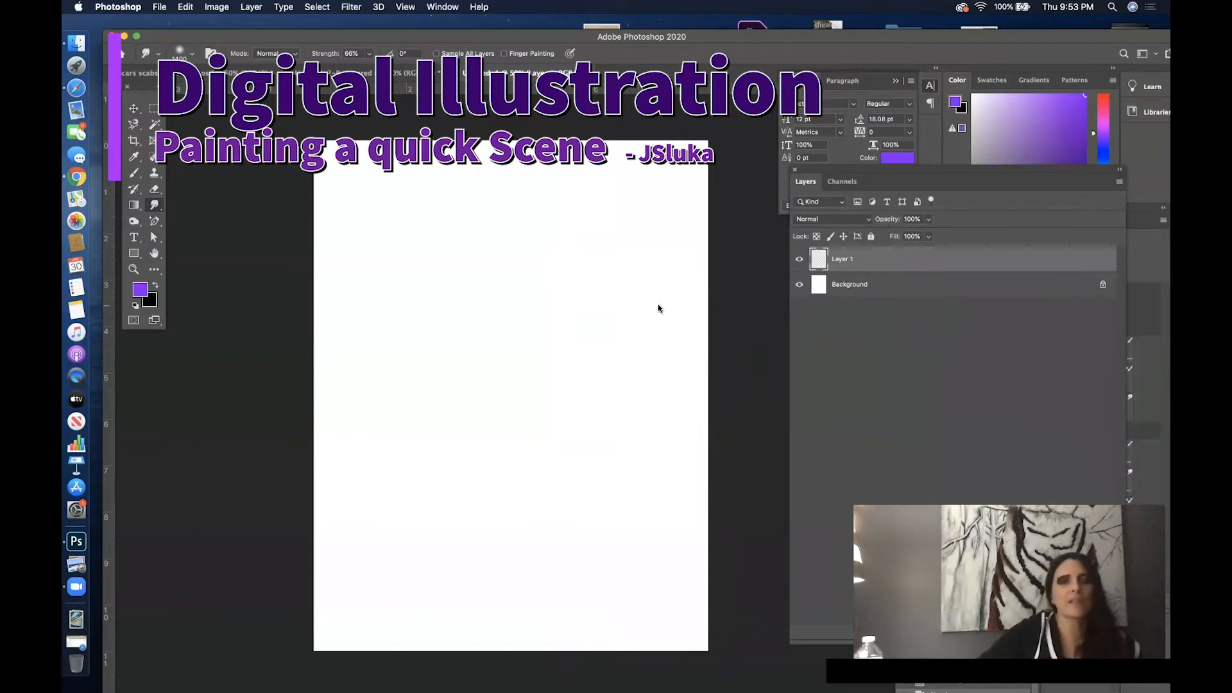
- Set up the Gradient tool with a dark slate #39384b start stop fading to black
{"action": "left_click", "coordinate": [134, 205]}
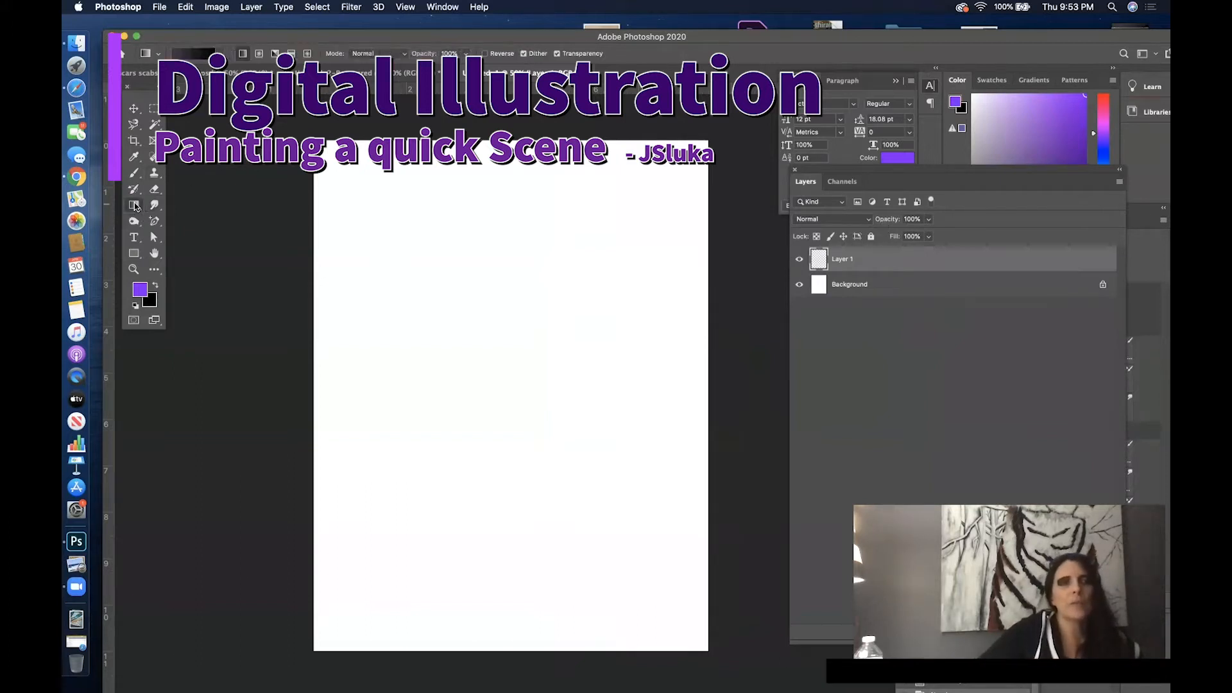
{"action": "left_click", "coordinate": [206, 57]}
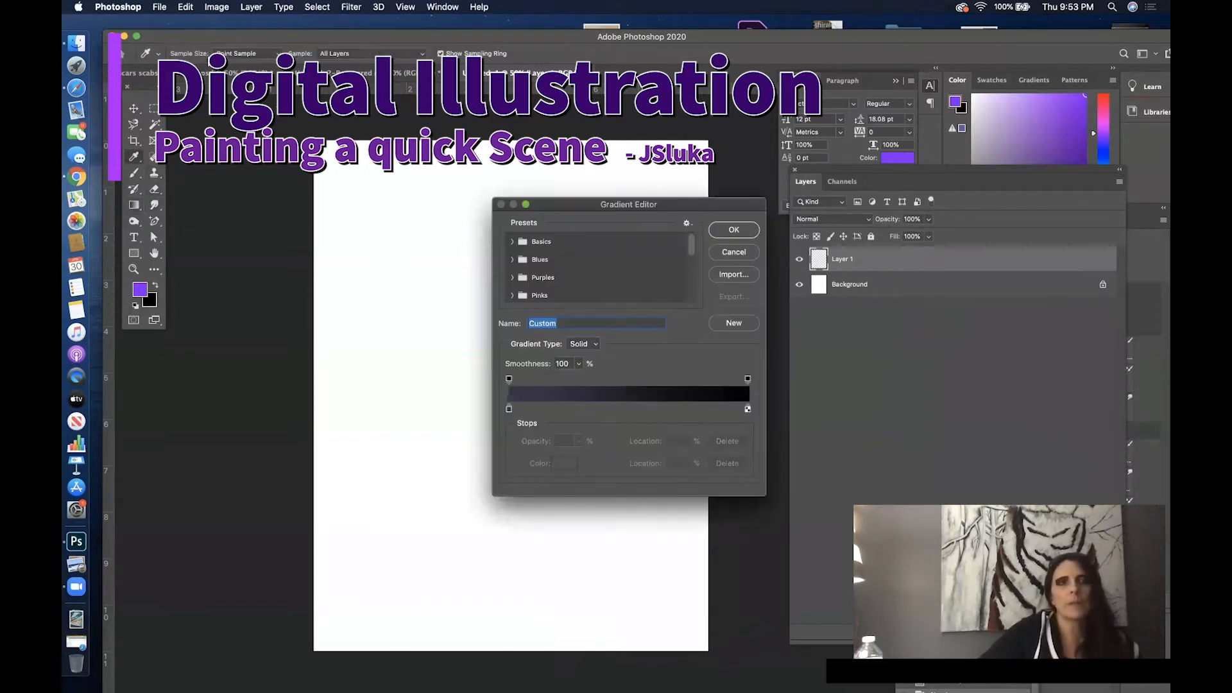
{"action": "left_click", "coordinate": [510, 410]}
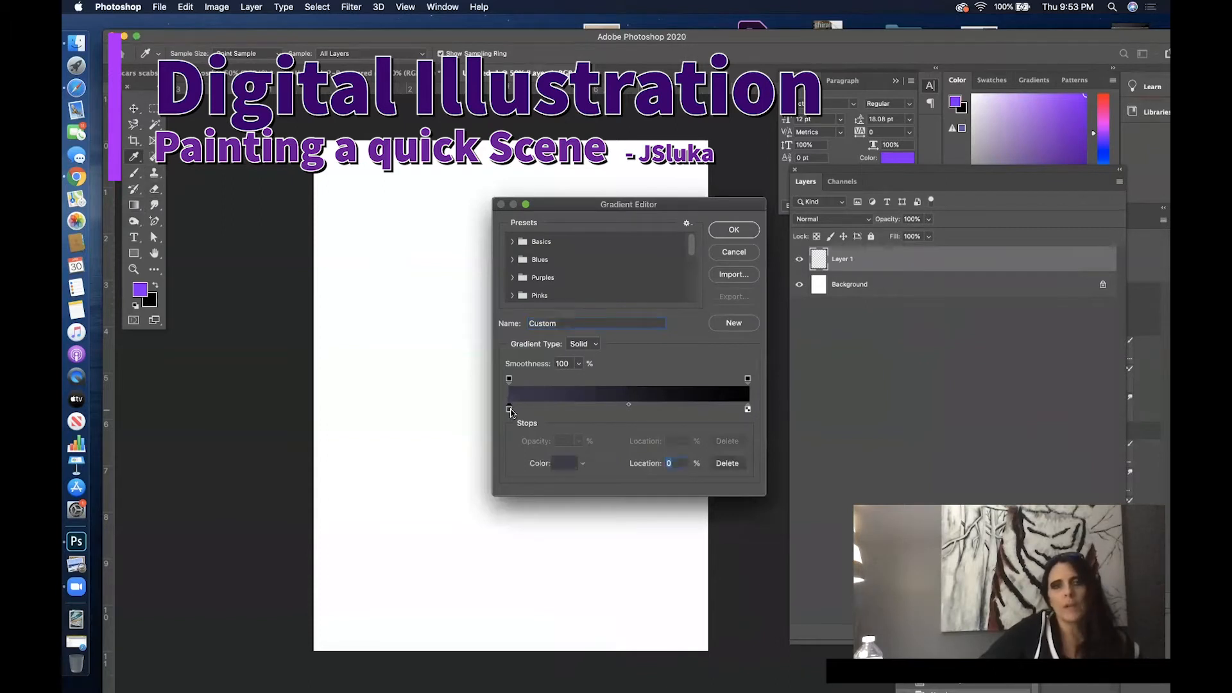
{"action": "left_click", "coordinate": [565, 463]}
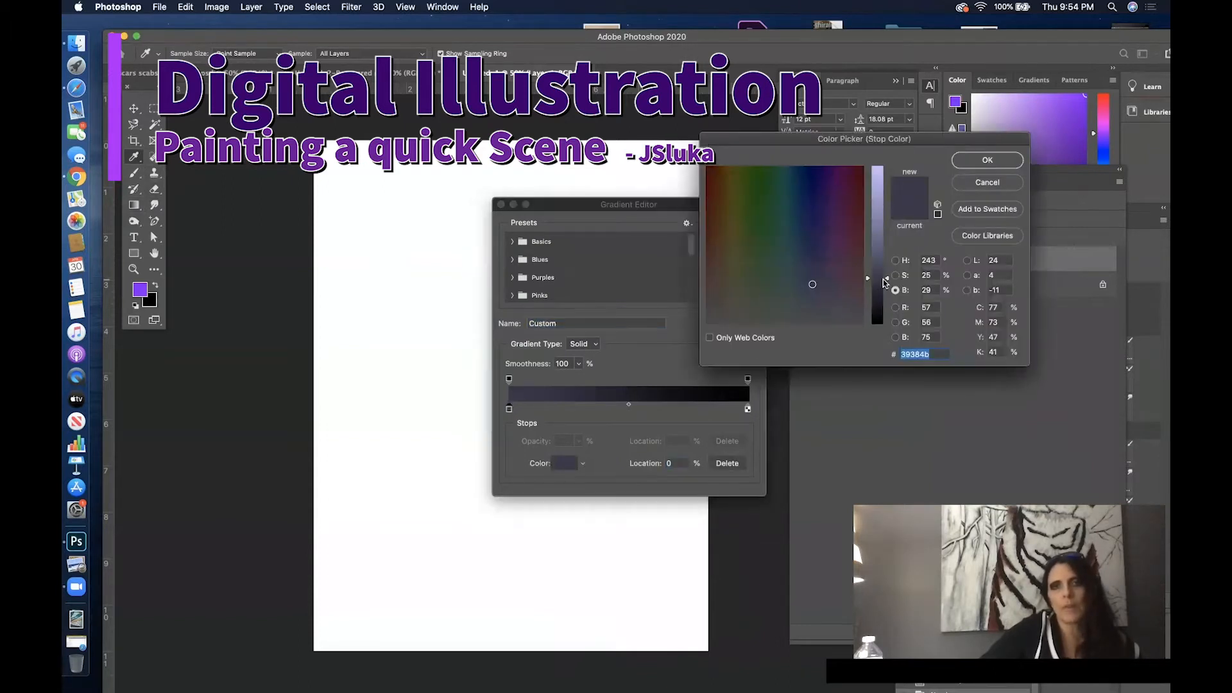
{"action": "left_click", "coordinate": [988, 159]}
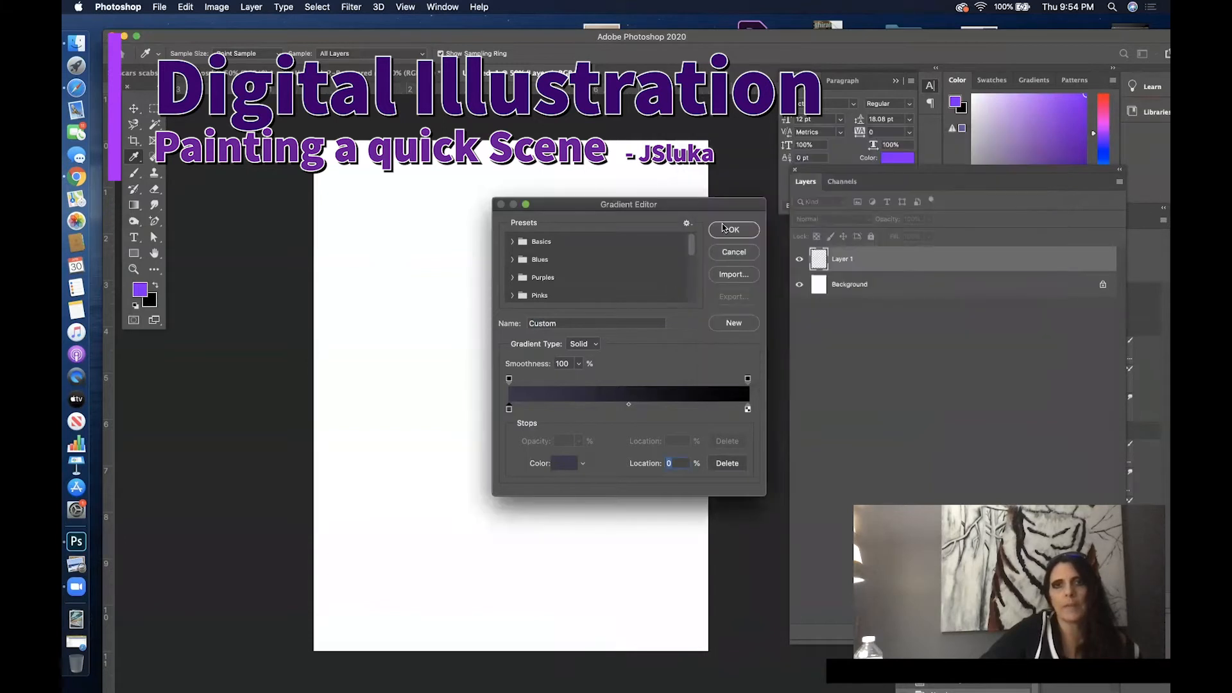
{"action": "left_click", "coordinate": [723, 225]}
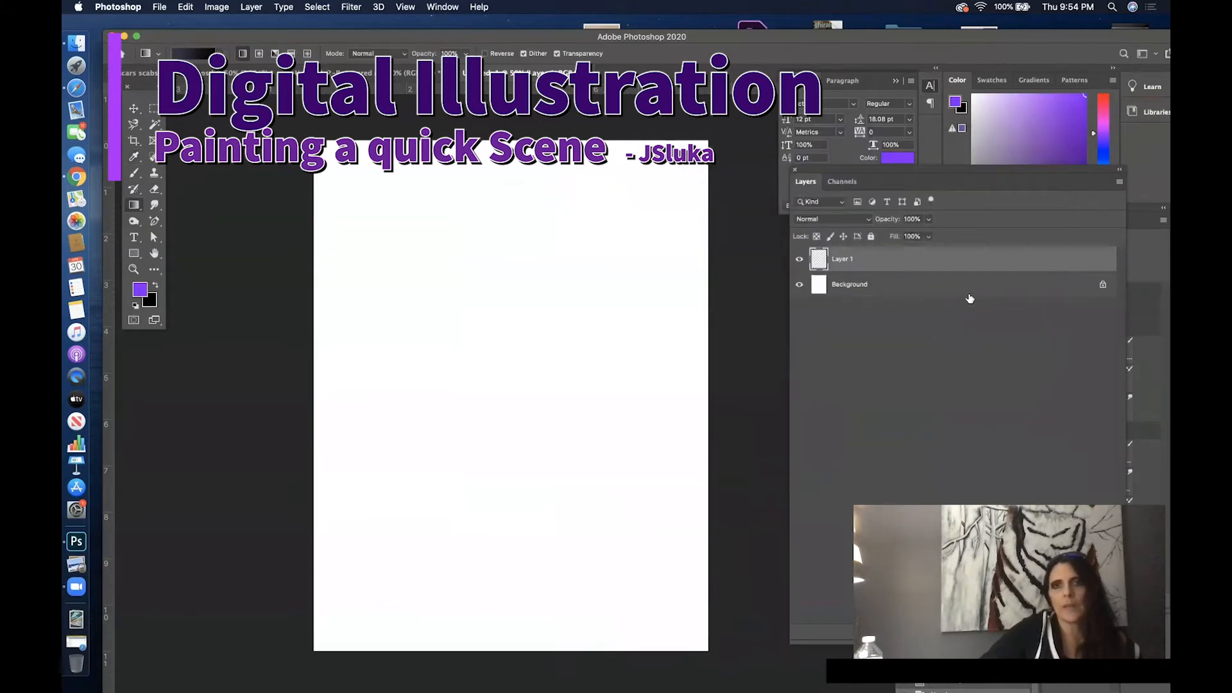
- Fill Layer 1 with a vertical linear gradient running from slate near the canvas top to black near the bottom
{"action": "left_click_drag", "start_coordinate": [971, 180], "coordinate": [720, 155]}
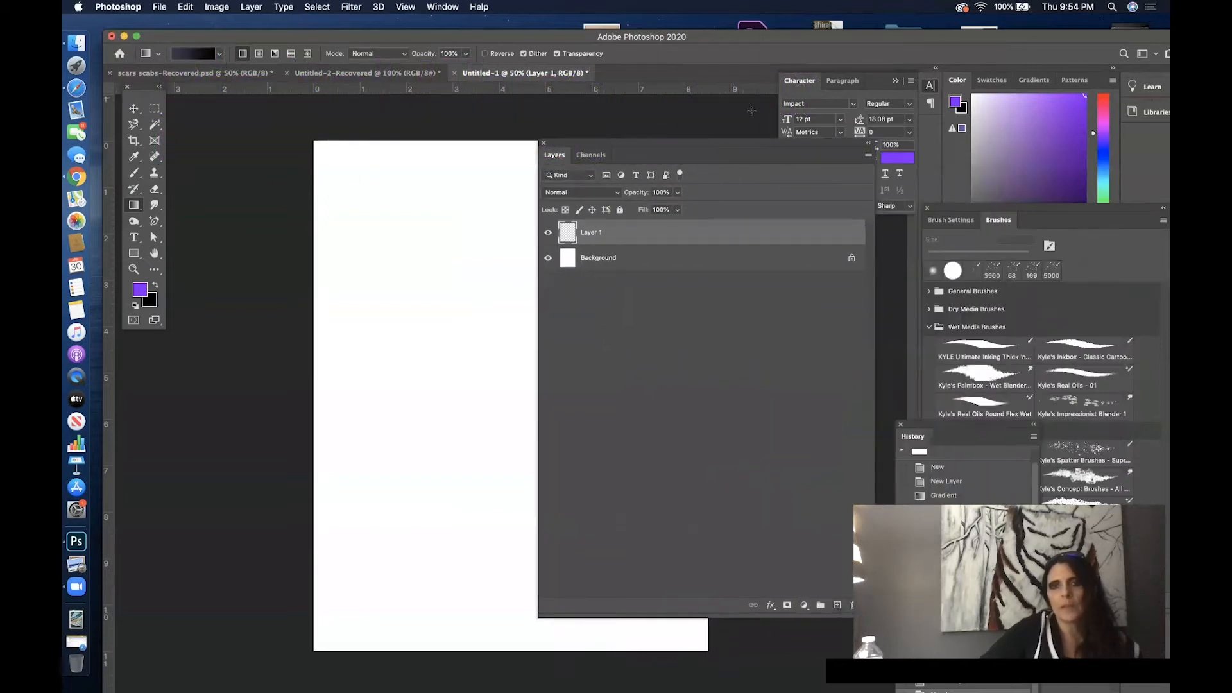
{"action": "left_click_drag", "start_coordinate": [728, 143], "coordinate": [999, 128]}
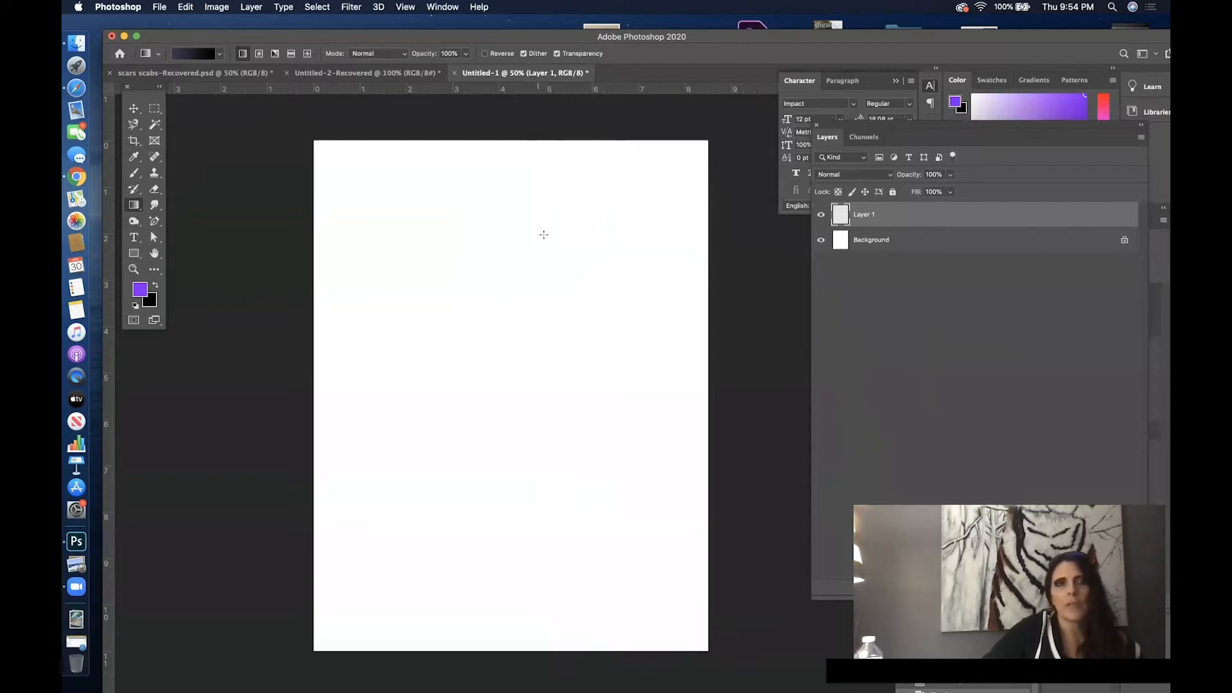
{"action": "left_click_drag", "start_coordinate": [506, 165], "coordinate": [491, 528]}
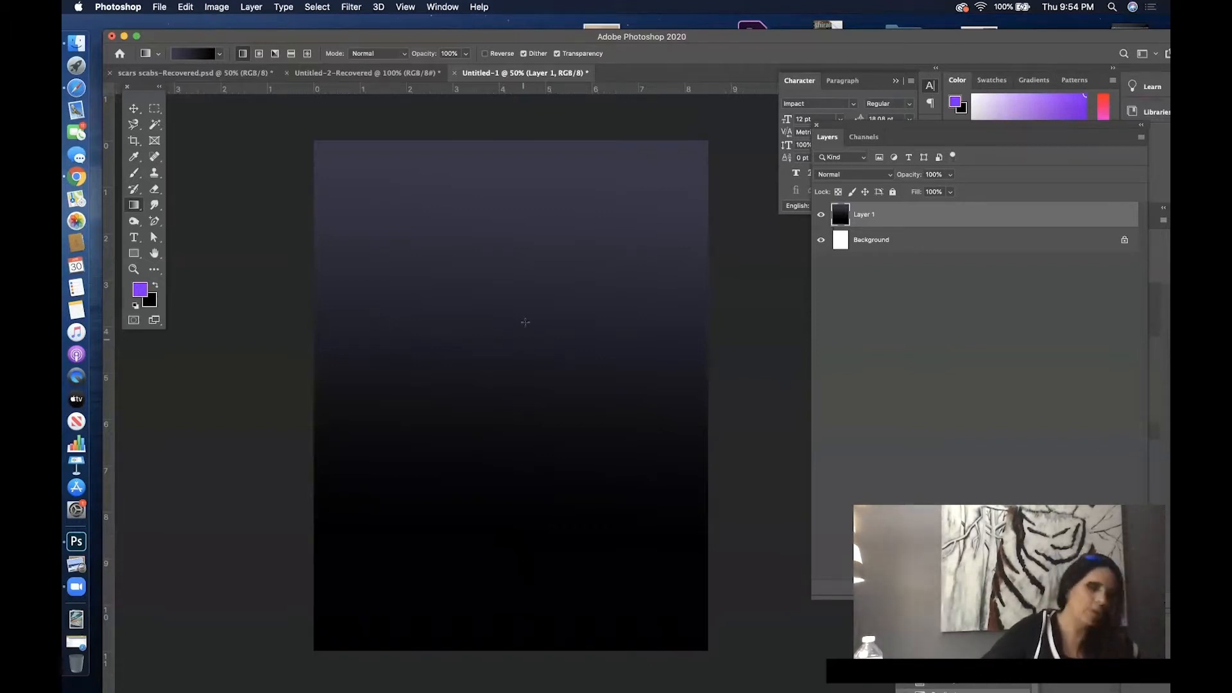
{"action": "left_click_drag", "start_coordinate": [516, 220], "coordinate": [508, 474]}
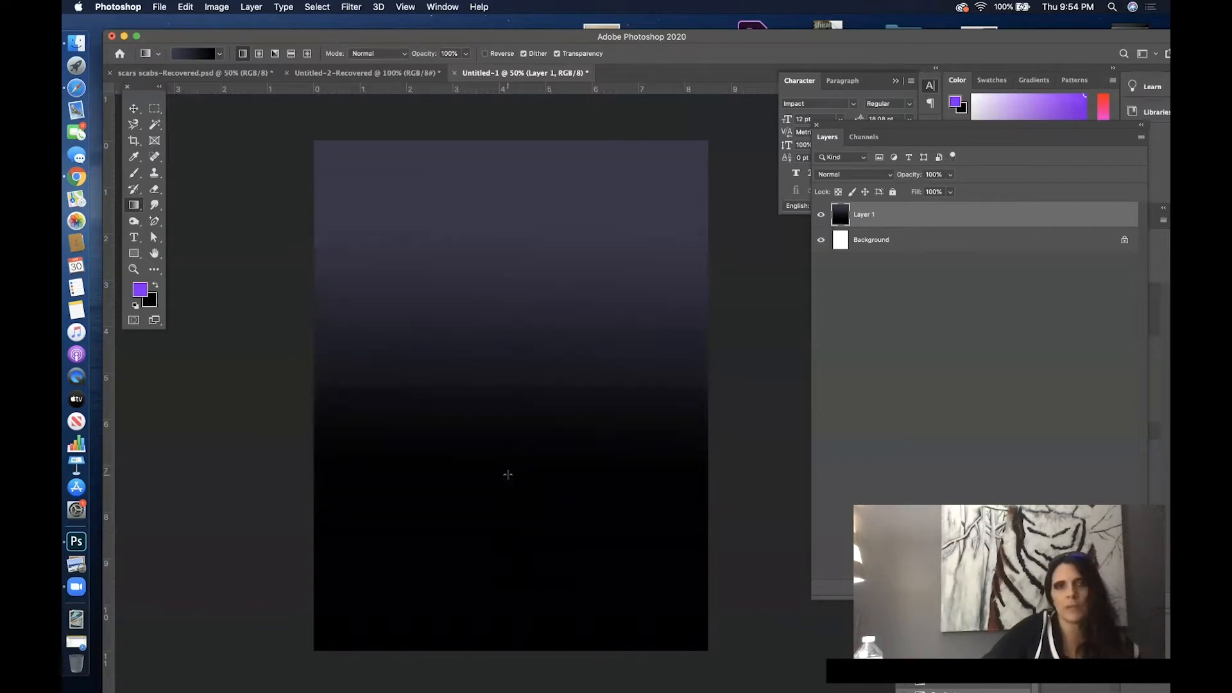
{"action": "left_click_drag", "start_coordinate": [514, 162], "coordinate": [468, 590]}
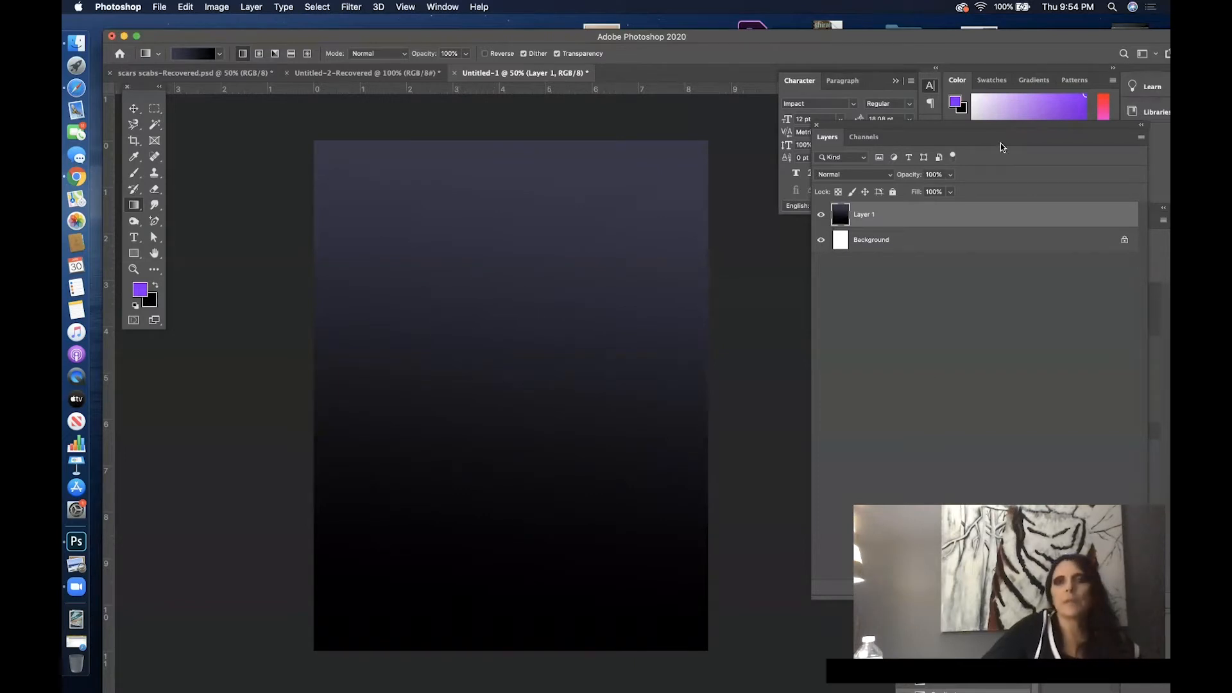
- Add another empty layer above the gradient layer and move the Layers panel off the canvas
{"action": "mouse_move", "coordinate": [1033, 136]}
{"action": "left_mouse_down"}
{"action": "mouse_move", "coordinate": [851, 139]}
{"action": "mouse_move", "coordinate": [972, 158]}
{"action": "mouse_move", "coordinate": [852, 130]}
{"action": "left_mouse_up"}
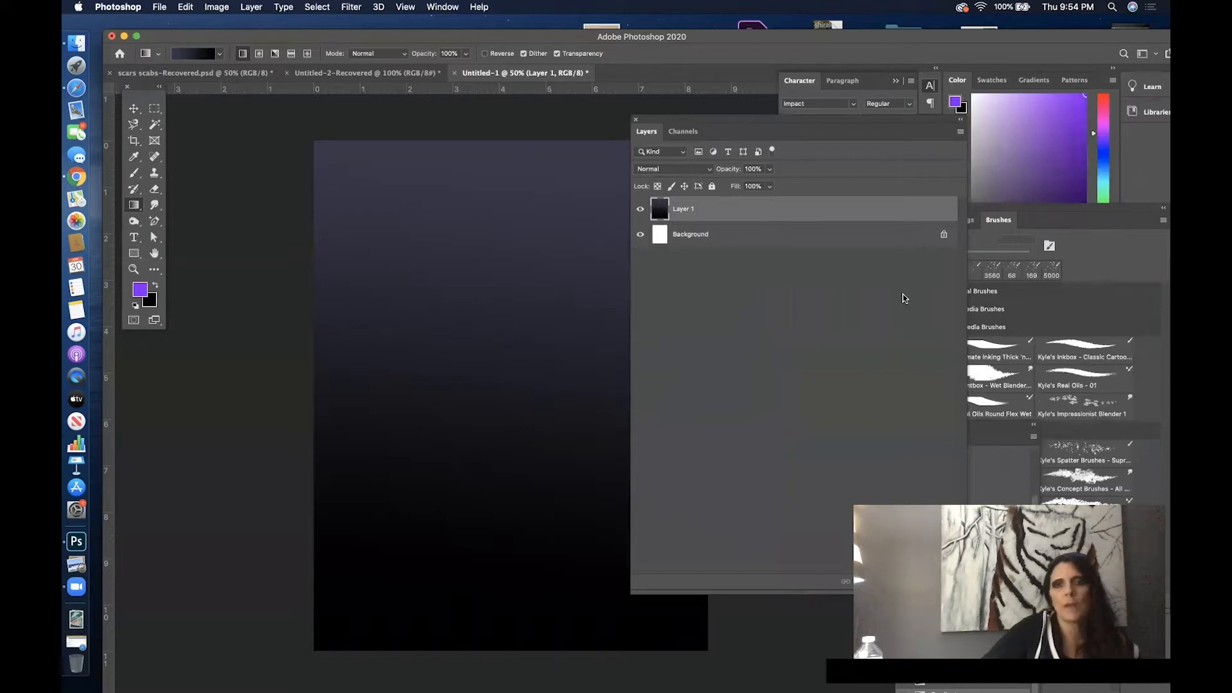
{"action": "left_click_drag", "start_coordinate": [838, 129], "coordinate": [743, 137]}
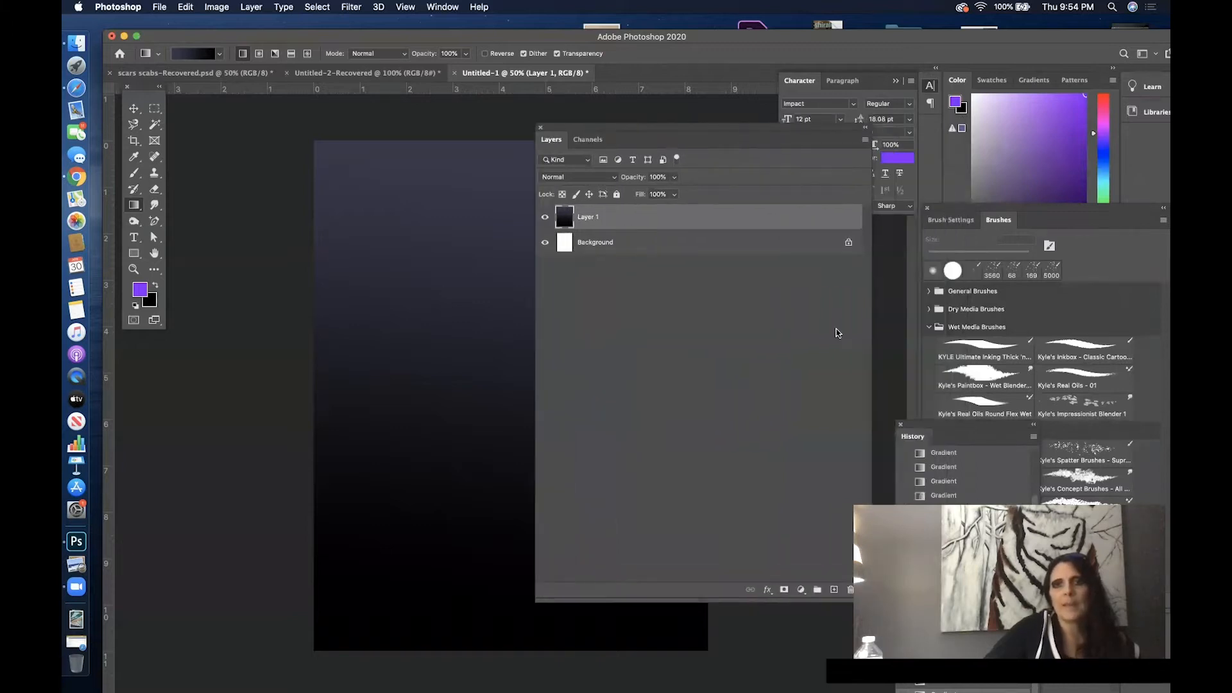
{"action": "left_click", "coordinate": [833, 589]}
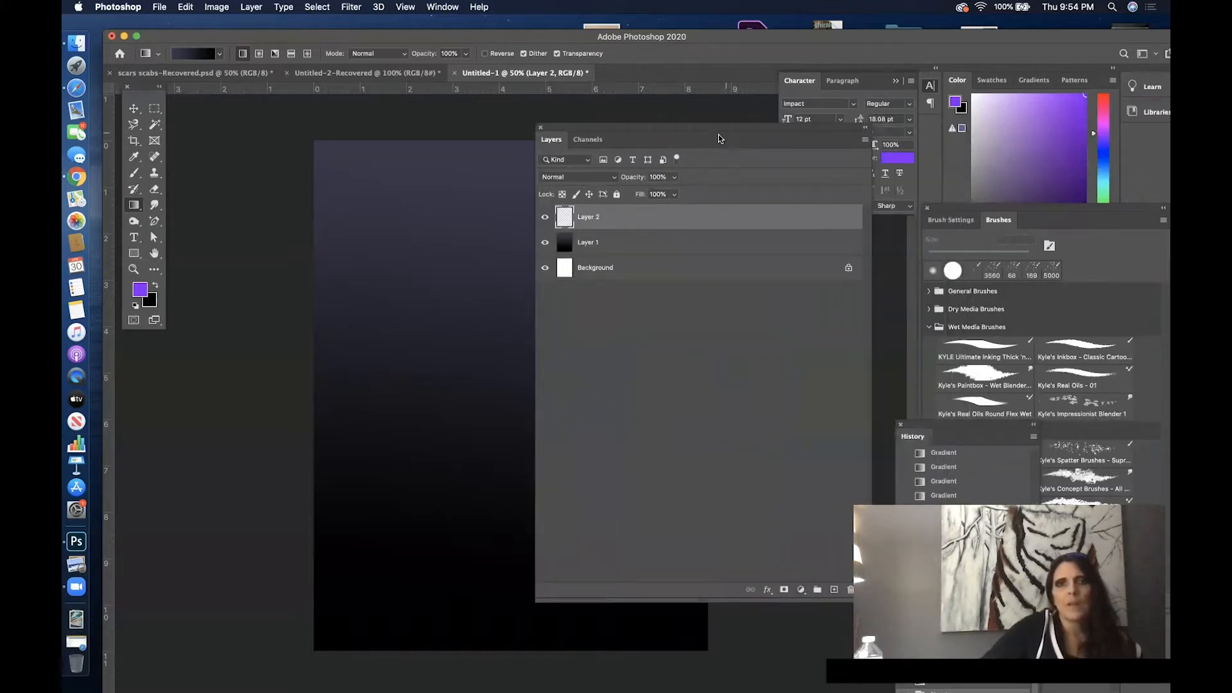
{"action": "left_click_drag", "start_coordinate": [693, 134], "coordinate": [968, 129]}
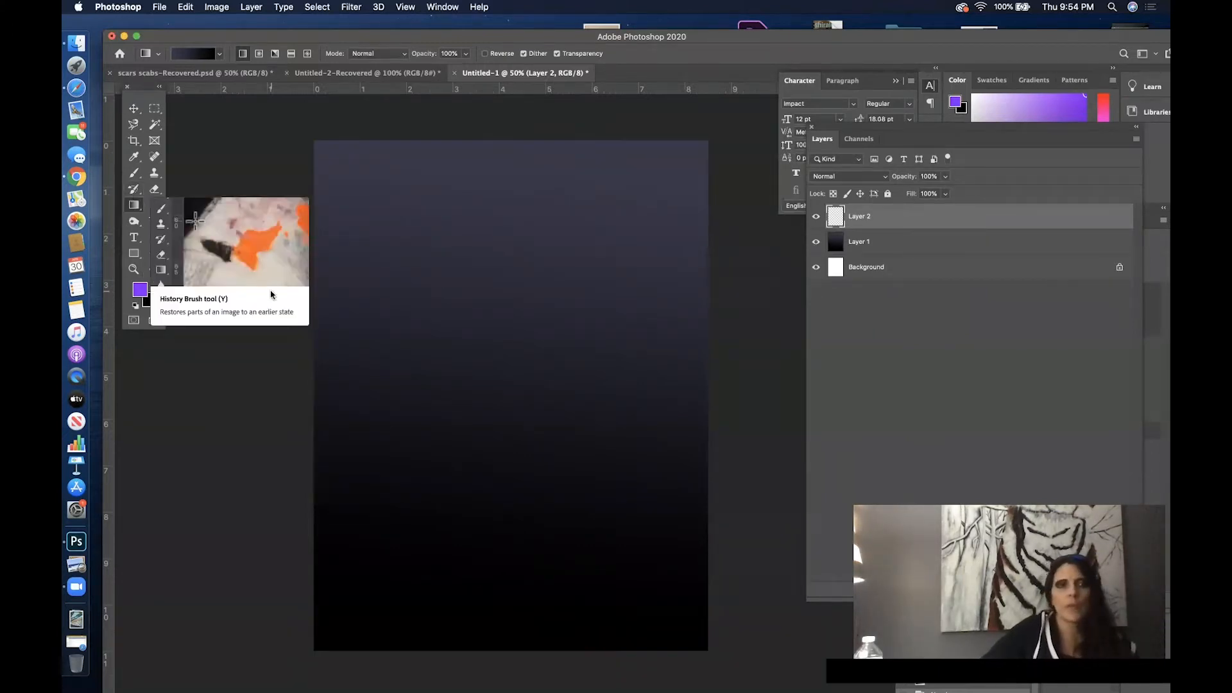
- Choose the Kyle's Real Oils Round Flex Wet brush from the Wet Media Brushes
{"action": "left_click", "coordinate": [139, 179]}
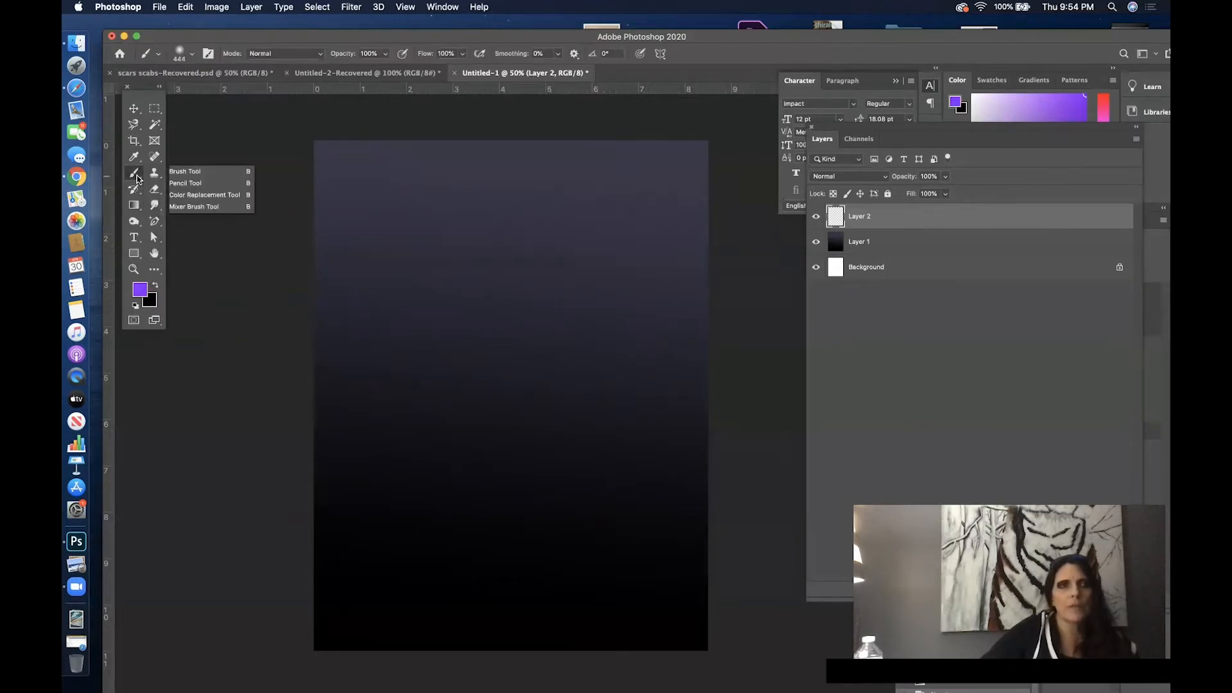
{"action": "left_click", "coordinate": [156, 55]}
{"action": "left_click", "coordinate": [143, 57]}
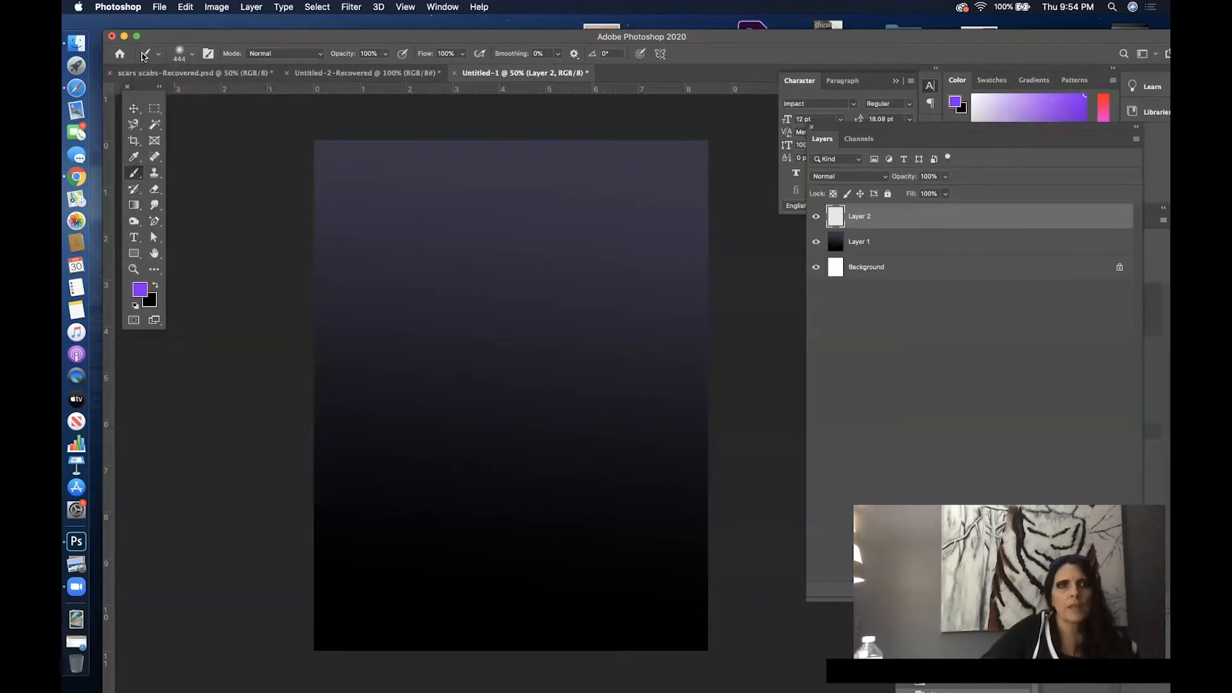
{"action": "left_click", "coordinate": [181, 56]}
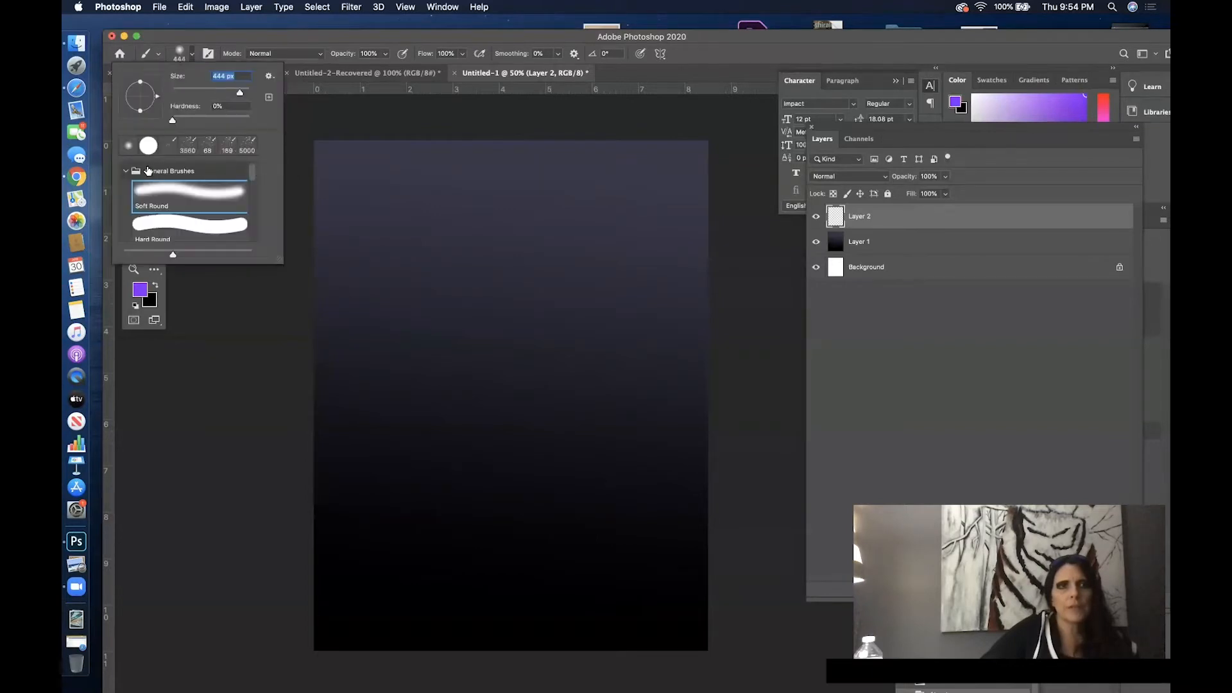
{"action": "left_click", "coordinate": [124, 170]}
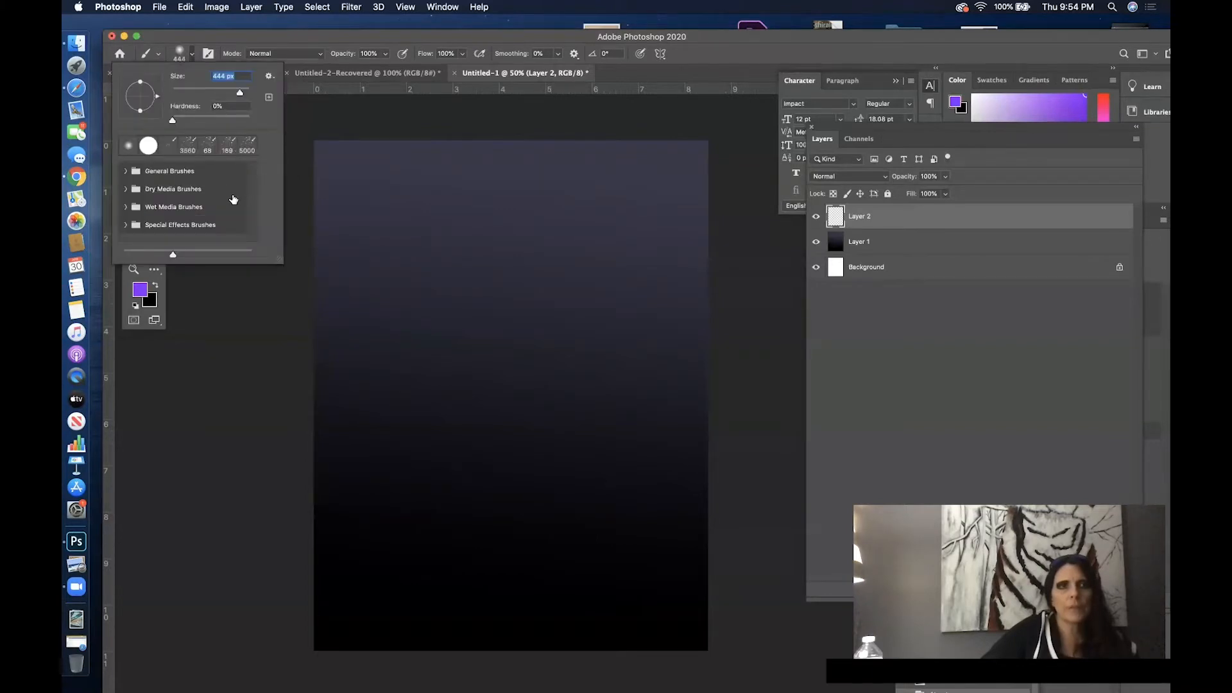
{"action": "left_click", "coordinate": [127, 207]}
{"action": "mouse_move", "coordinate": [249, 179]}
{"action": "left_mouse_down"}
{"action": "mouse_move", "coordinate": [259, 245]}
{"action": "mouse_move", "coordinate": [254, 204]}
{"action": "left_mouse_up"}
{"action": "scroll", "coordinate": [254, 203], "scroll_direction": "up", "scroll_amount": 2}
{"action": "left_click", "coordinate": [194, 185]}
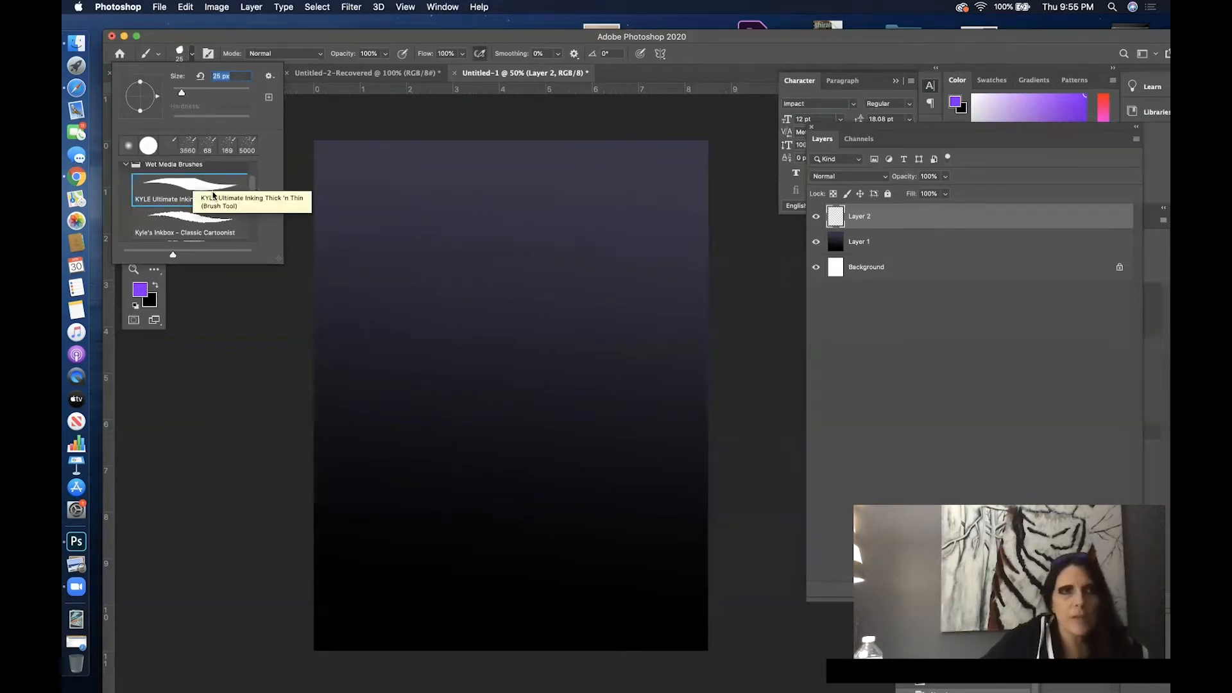
{"action": "left_click_drag", "start_coordinate": [254, 187], "coordinate": [252, 214]}
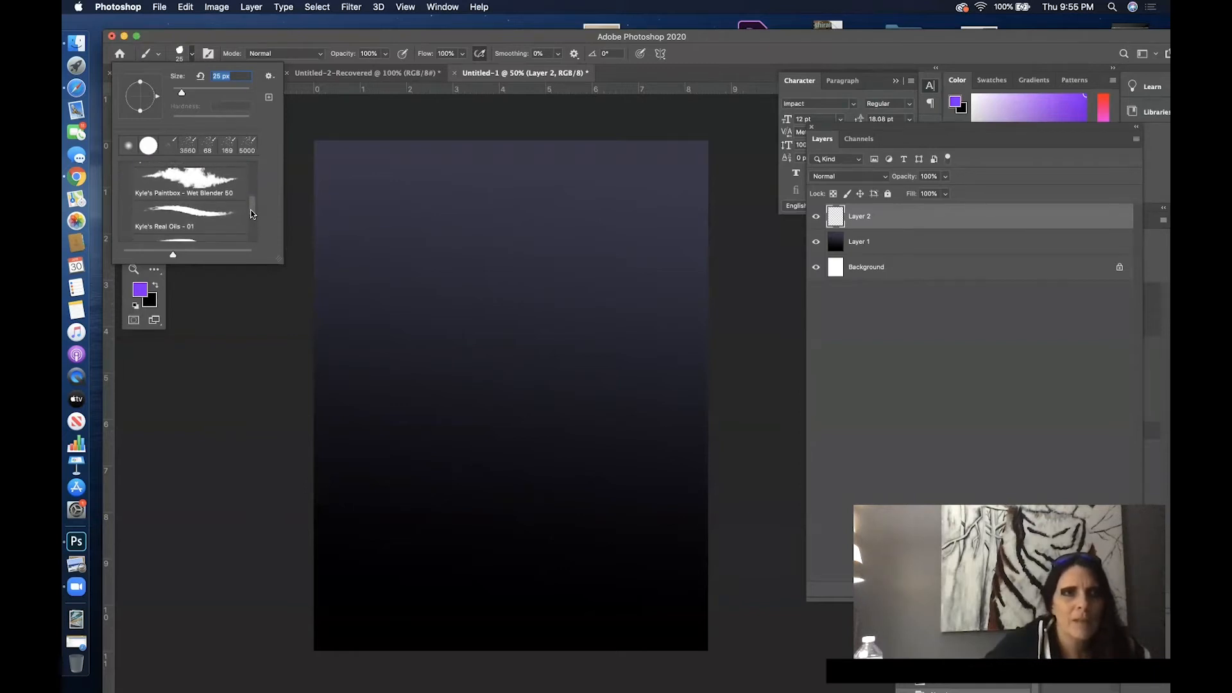
{"action": "left_click_drag", "start_coordinate": [254, 213], "coordinate": [253, 236]}
{"action": "left_click", "coordinate": [180, 170]}
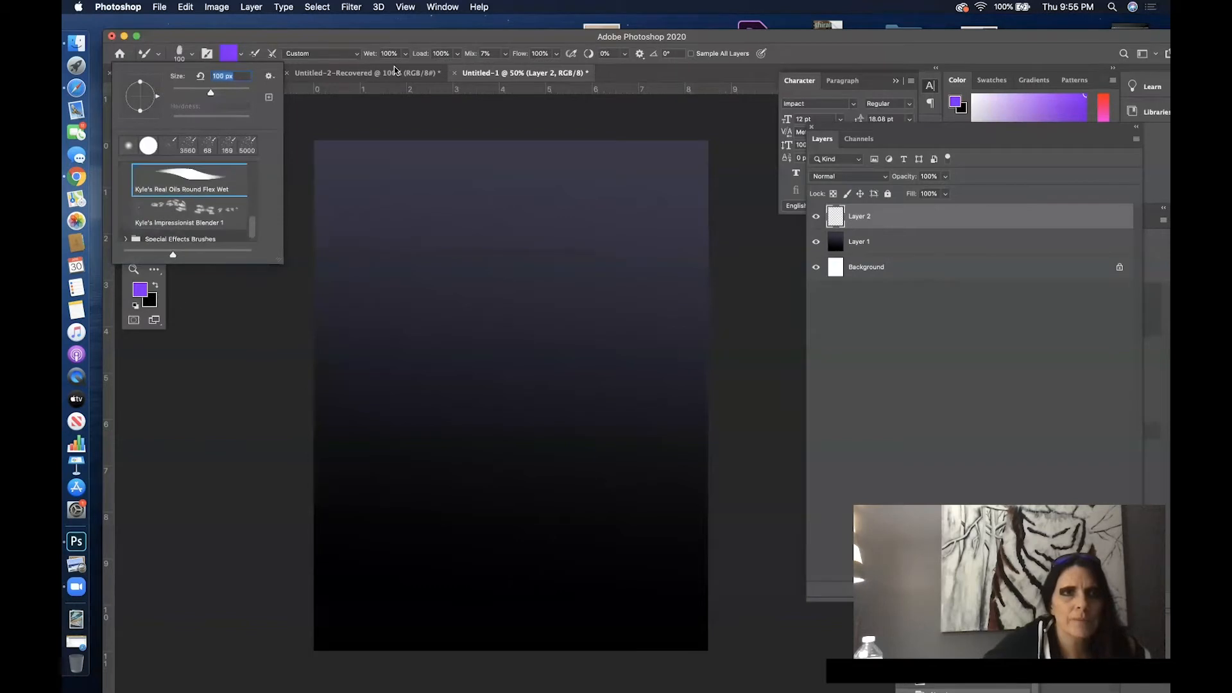
{"action": "left_click", "coordinate": [310, 38]}
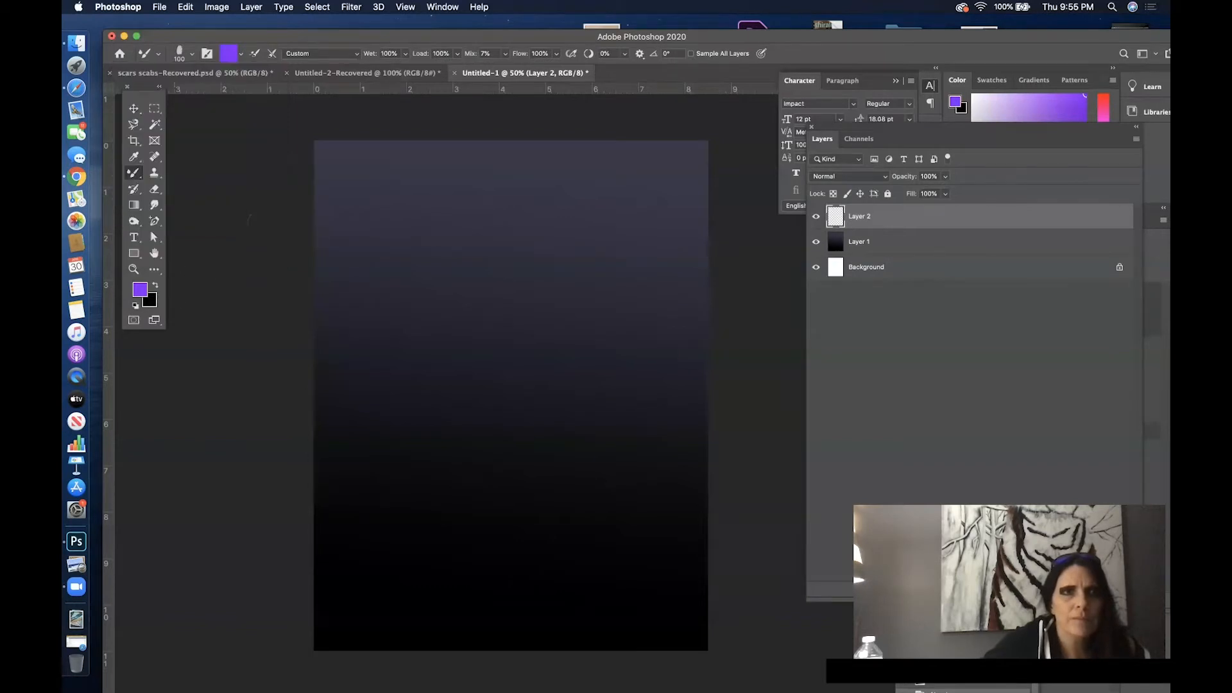
- Change the foreground color from purple to a dark, less saturated blue
{"action": "left_click", "coordinate": [138, 291]}
{"action": "left_click", "coordinate": [813, 169]}
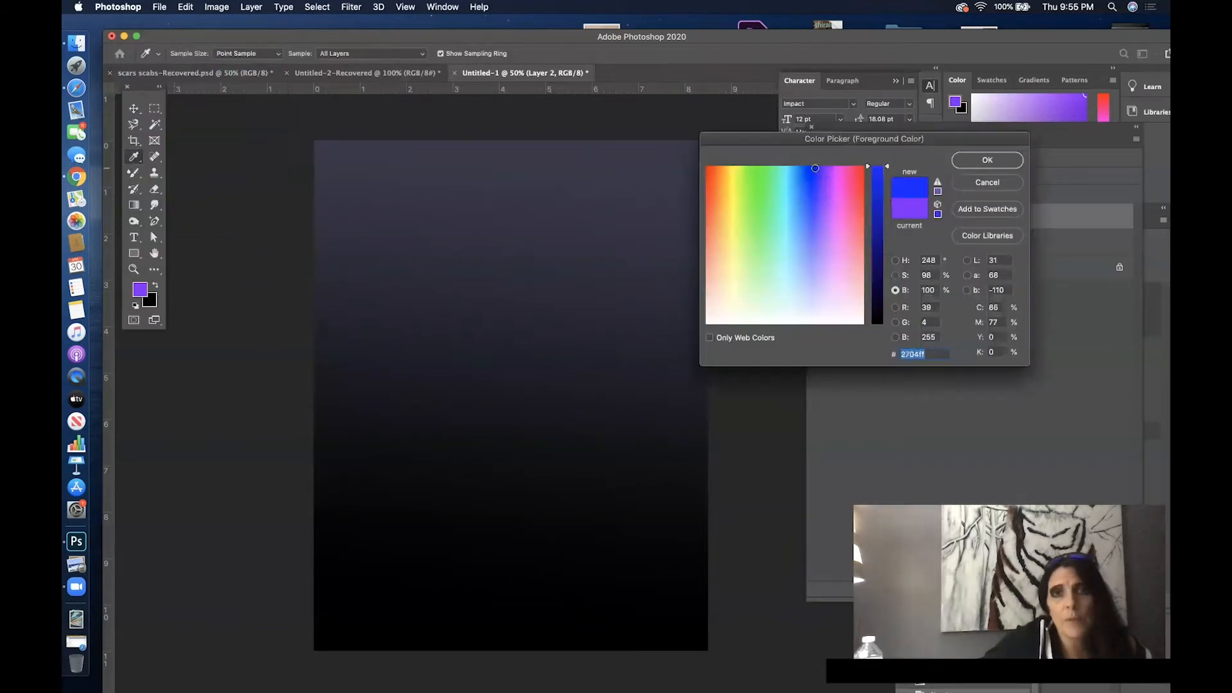
{"action": "left_click_drag", "start_coordinate": [877, 168], "coordinate": [878, 268]}
{"action": "left_click", "coordinate": [897, 275]}
{"action": "left_click_drag", "start_coordinate": [885, 186], "coordinate": [886, 214]}
{"action": "left_click", "coordinate": [987, 161]}
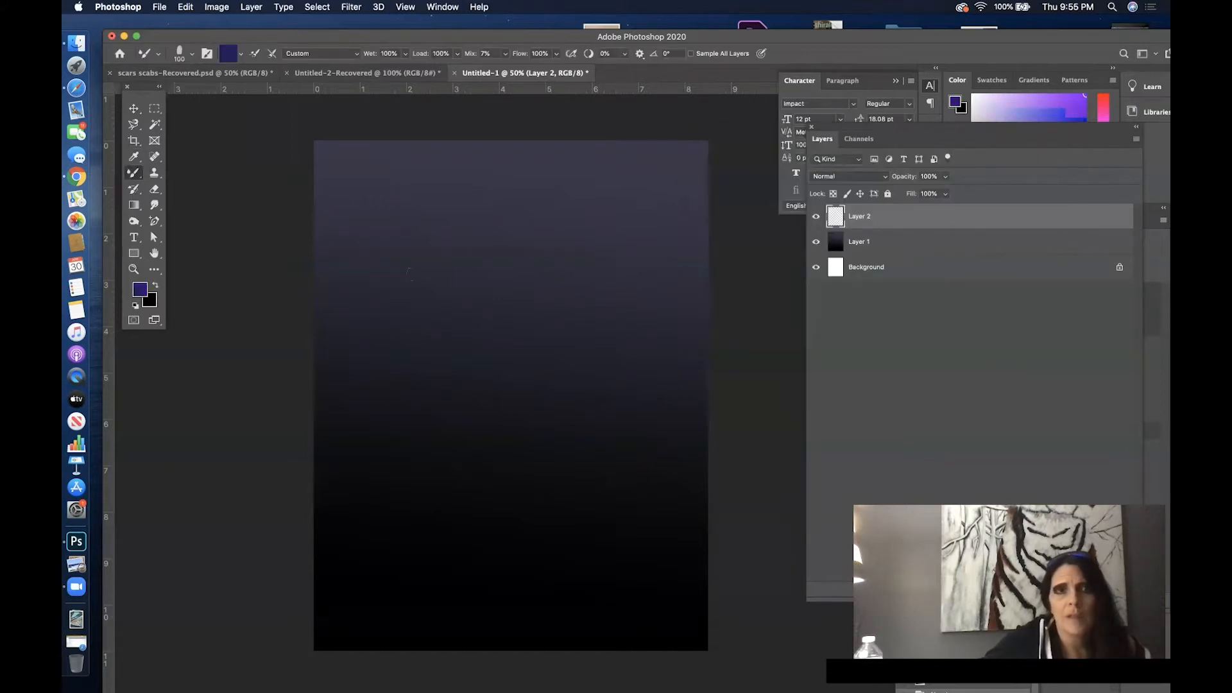
- Enlarge the brush to 428 px and paint a blue patch at the canvas's left edge on Layer 2
{"action": "right_click", "coordinate": [310, 249]}
{"action": "right_click", "coordinate": [422, 232]}
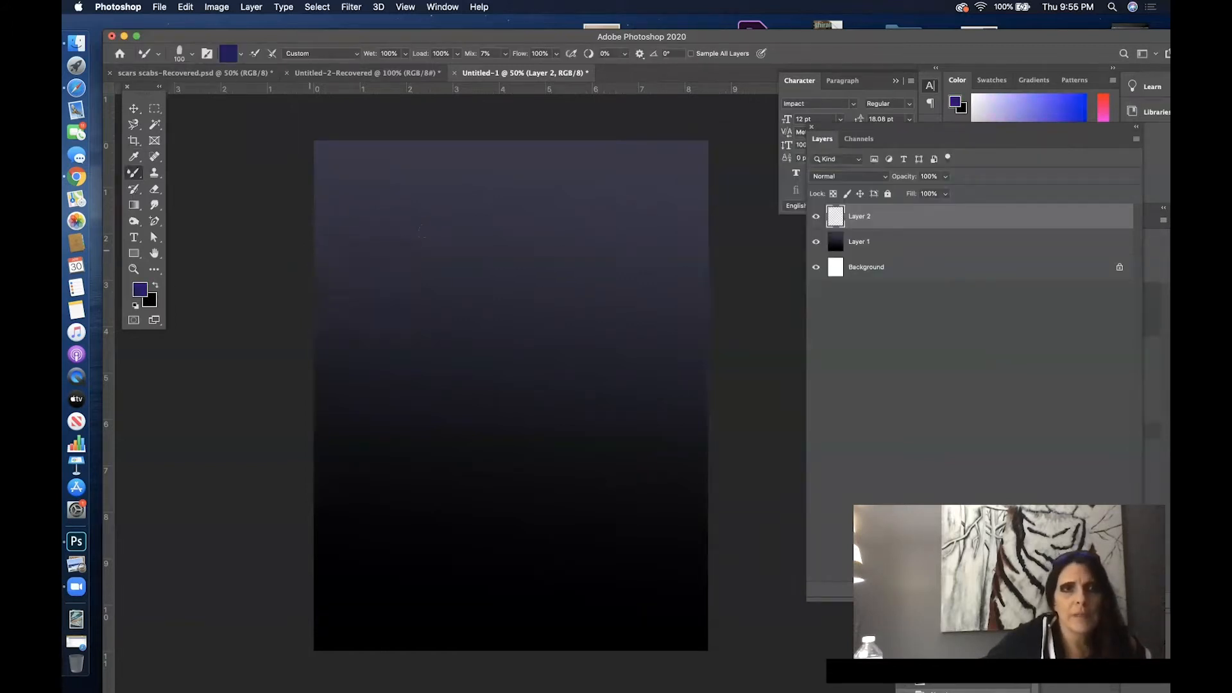
{"action": "left_click", "coordinate": [544, 265]}
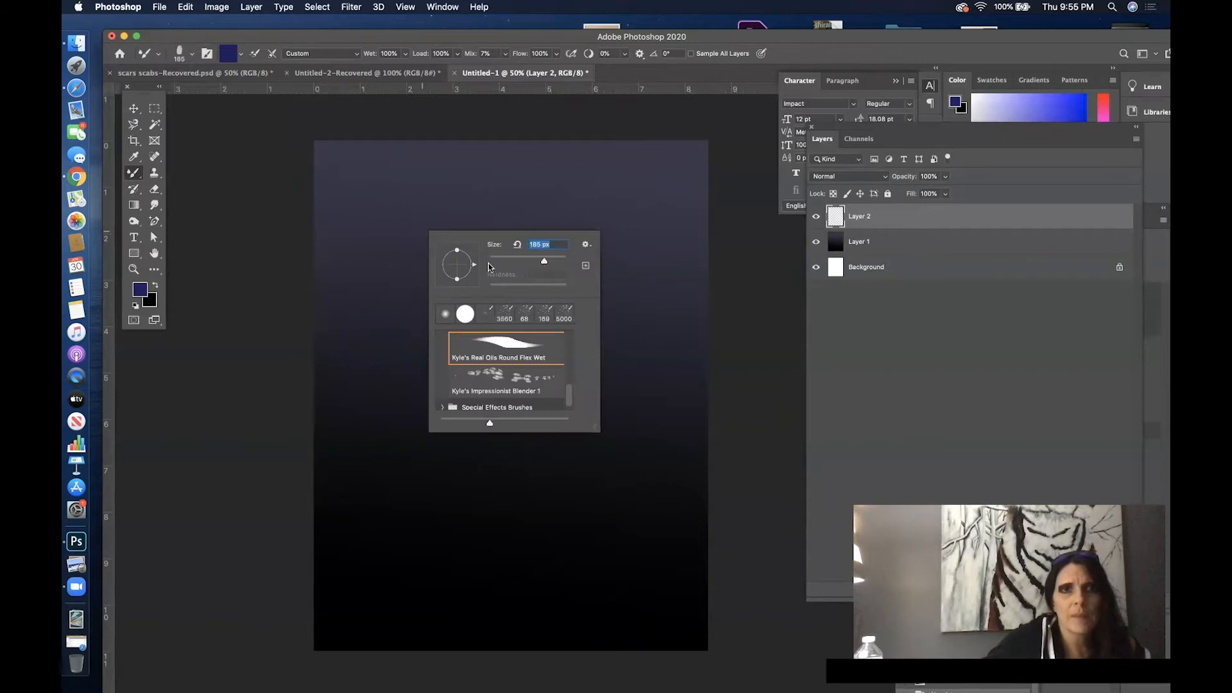
{"action": "left_click", "coordinate": [556, 262]}
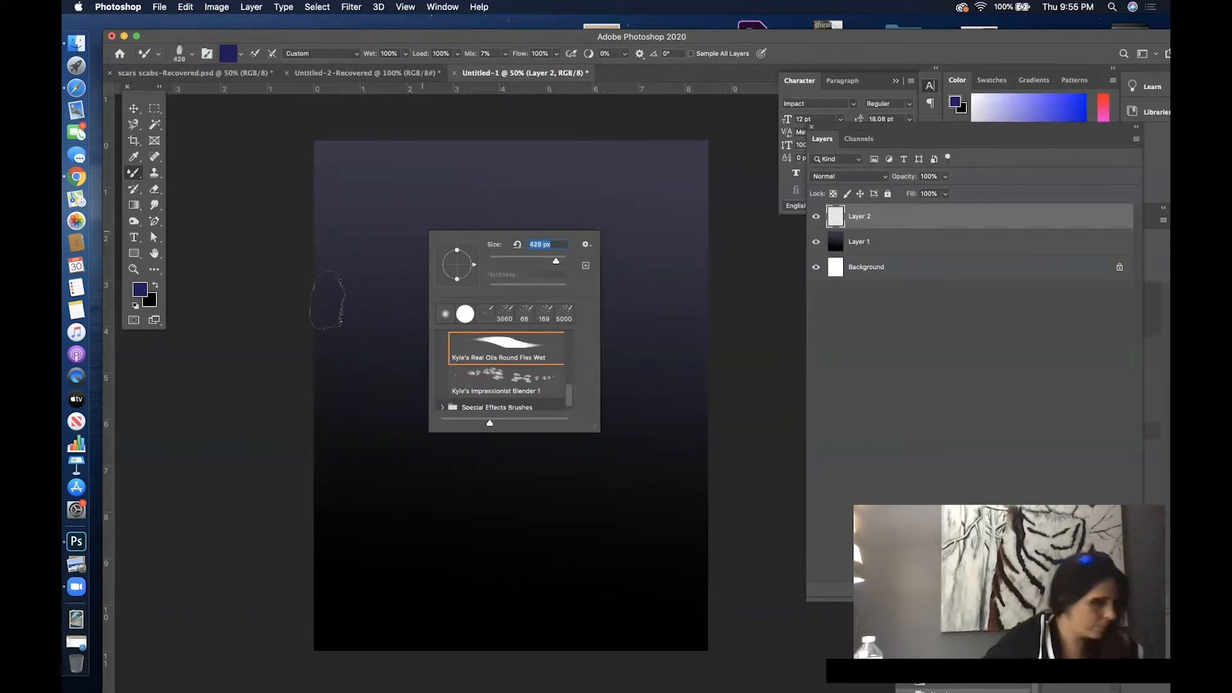
{"action": "left_click_drag", "start_coordinate": [299, 286], "coordinate": [358, 304]}
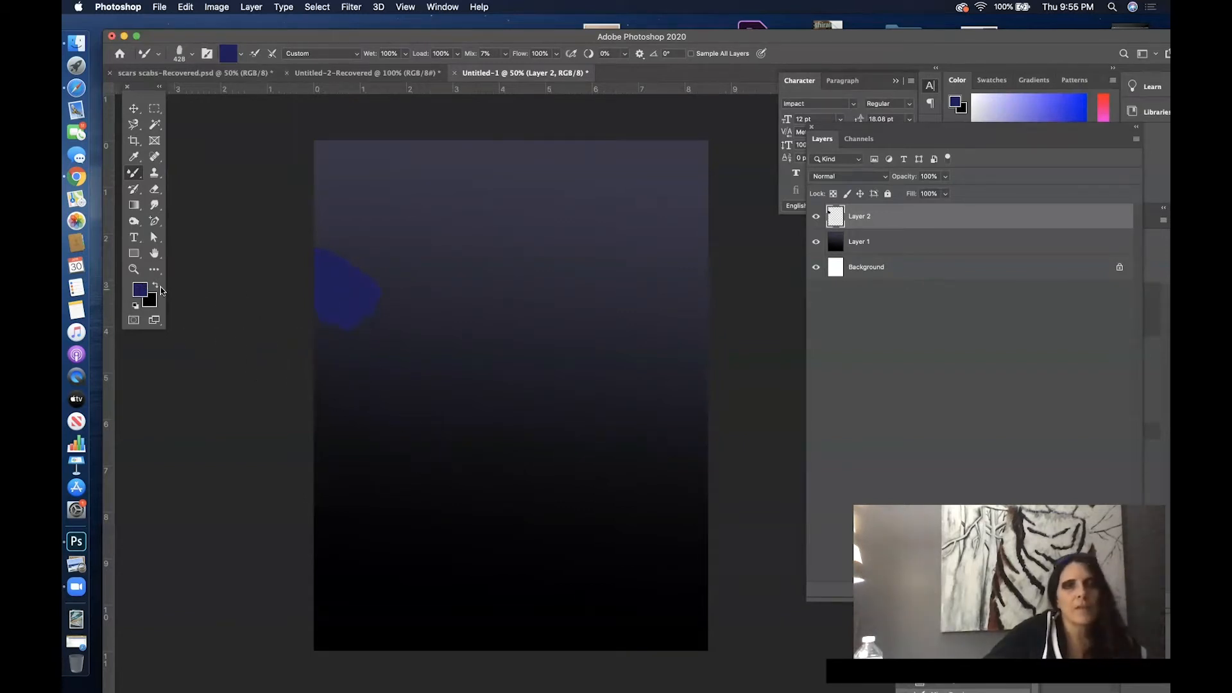
- Darken the foreground color to the deep navy blue #15113a
{"action": "left_click", "coordinate": [138, 291]}
{"action": "left_click", "coordinate": [902, 291]}
{"action": "left_click_drag", "start_coordinate": [875, 267], "coordinate": [878, 288]}
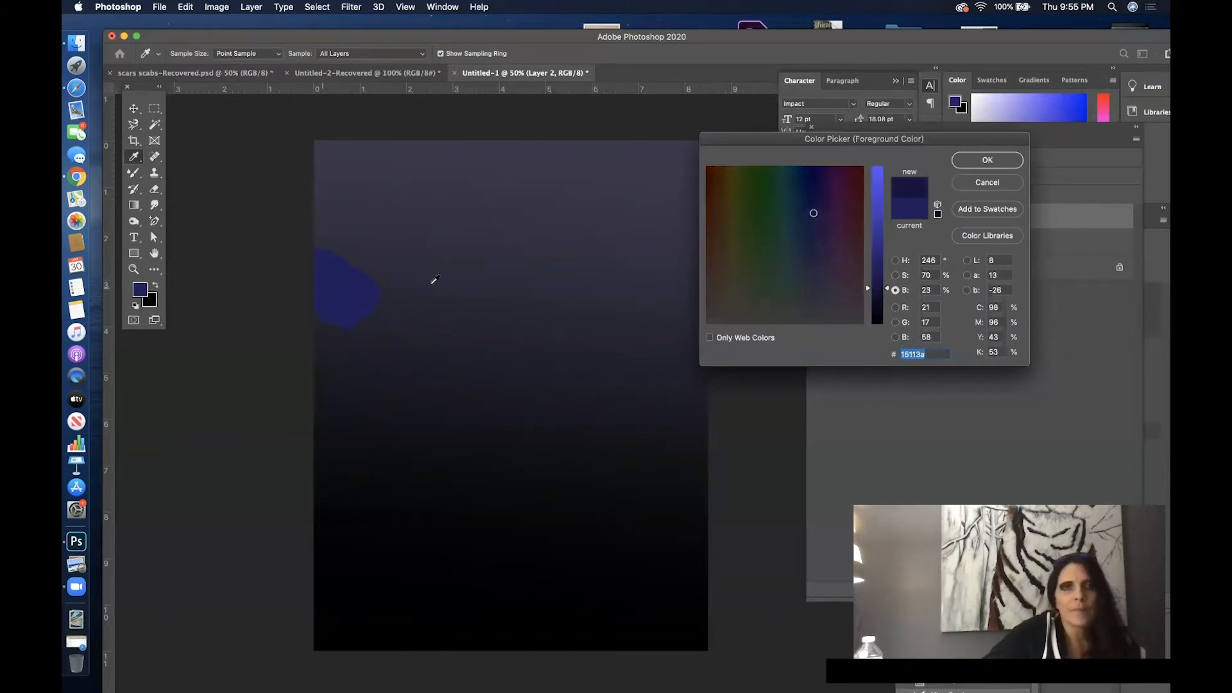
{"action": "left_click", "coordinate": [986, 167]}
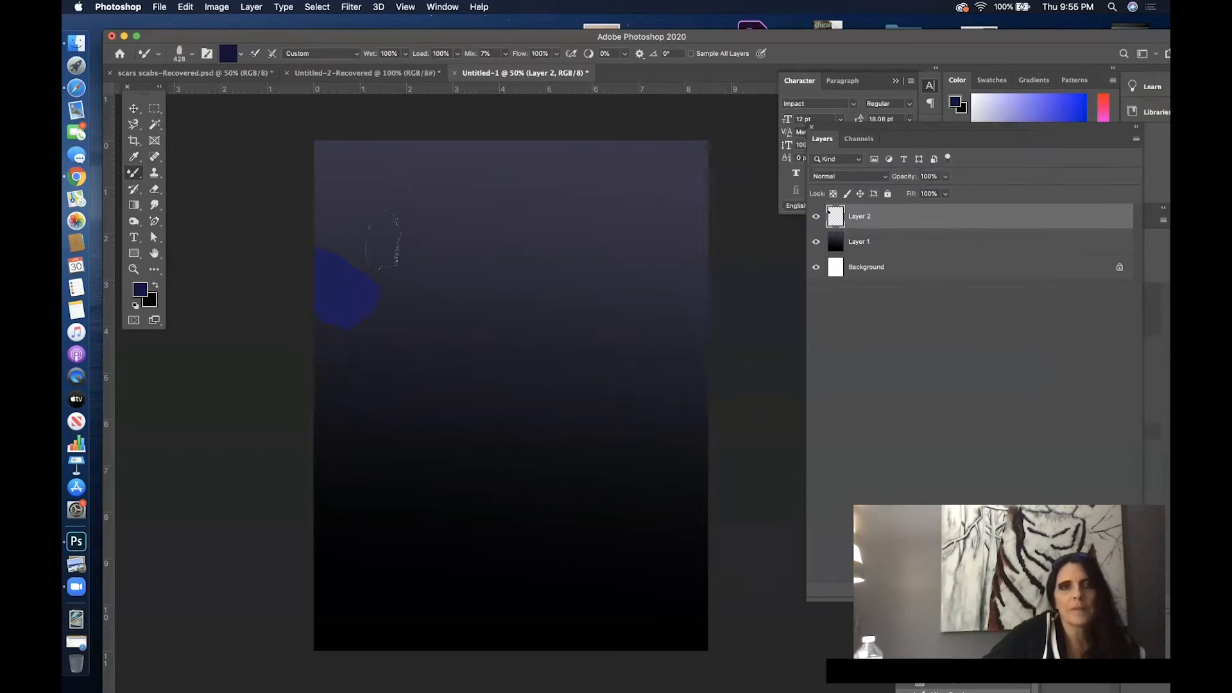
- Paint large dark blue masses on Layer 2, one along the canvas's left side and a smaller one at the right edge
{"action": "mouse_move", "coordinate": [313, 287]}
{"action": "left_mouse_down"}
{"action": "mouse_move", "coordinate": [358, 322]}
{"action": "mouse_move", "coordinate": [365, 354]}
{"action": "mouse_move", "coordinate": [313, 286]}
{"action": "mouse_move", "coordinate": [331, 286]}
{"action": "mouse_move", "coordinate": [377, 366]}
{"action": "mouse_move", "coordinate": [389, 367]}
{"action": "mouse_move", "coordinate": [331, 301]}
{"action": "mouse_move", "coordinate": [423, 399]}
{"action": "mouse_move", "coordinate": [344, 279]}
{"action": "mouse_move", "coordinate": [432, 417]}
{"action": "mouse_move", "coordinate": [429, 406]}
{"action": "mouse_move", "coordinate": [446, 458]}
{"action": "mouse_move", "coordinate": [316, 292]}
{"action": "mouse_move", "coordinate": [314, 265]}
{"action": "mouse_move", "coordinate": [368, 273]}
{"action": "mouse_move", "coordinate": [390, 342]}
{"action": "mouse_move", "coordinate": [459, 446]}
{"action": "mouse_move", "coordinate": [438, 468]}
{"action": "mouse_move", "coordinate": [460, 470]}
{"action": "mouse_move", "coordinate": [412, 533]}
{"action": "mouse_move", "coordinate": [335, 600]}
{"action": "mouse_move", "coordinate": [360, 552]}
{"action": "mouse_move", "coordinate": [312, 513]}
{"action": "mouse_move", "coordinate": [329, 518]}
{"action": "mouse_move", "coordinate": [330, 471]}
{"action": "mouse_move", "coordinate": [306, 398]}
{"action": "mouse_move", "coordinate": [357, 341]}
{"action": "mouse_move", "coordinate": [388, 436]}
{"action": "mouse_move", "coordinate": [347, 555]}
{"action": "mouse_move", "coordinate": [365, 503]}
{"action": "left_mouse_up"}
{"action": "mouse_move", "coordinate": [652, 440]}
{"action": "left_mouse_down"}
{"action": "mouse_move", "coordinate": [670, 330]}
{"action": "mouse_move", "coordinate": [729, 288]}
{"action": "mouse_move", "coordinate": [662, 401]}
{"action": "left_mouse_up"}
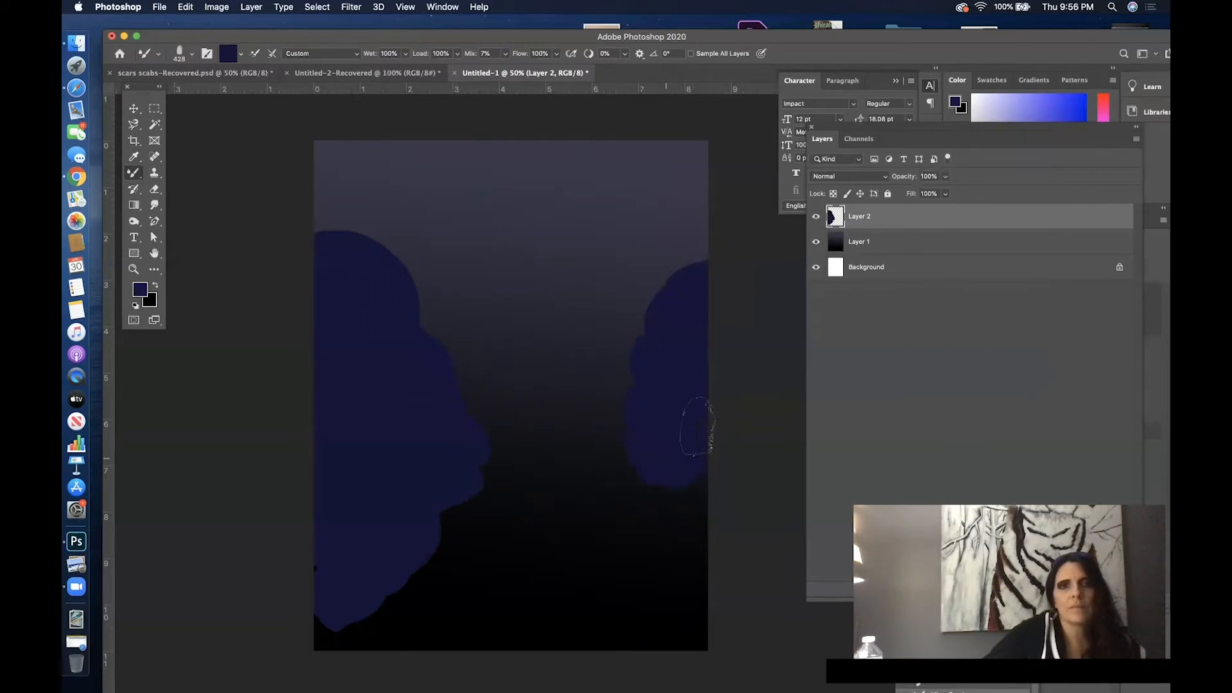
{"action": "mouse_move", "coordinate": [391, 272]}
{"action": "left_mouse_down"}
{"action": "mouse_move", "coordinate": [333, 225]}
{"action": "mouse_move", "coordinate": [413, 344]}
{"action": "mouse_move", "coordinate": [414, 295]}
{"action": "left_mouse_up"}
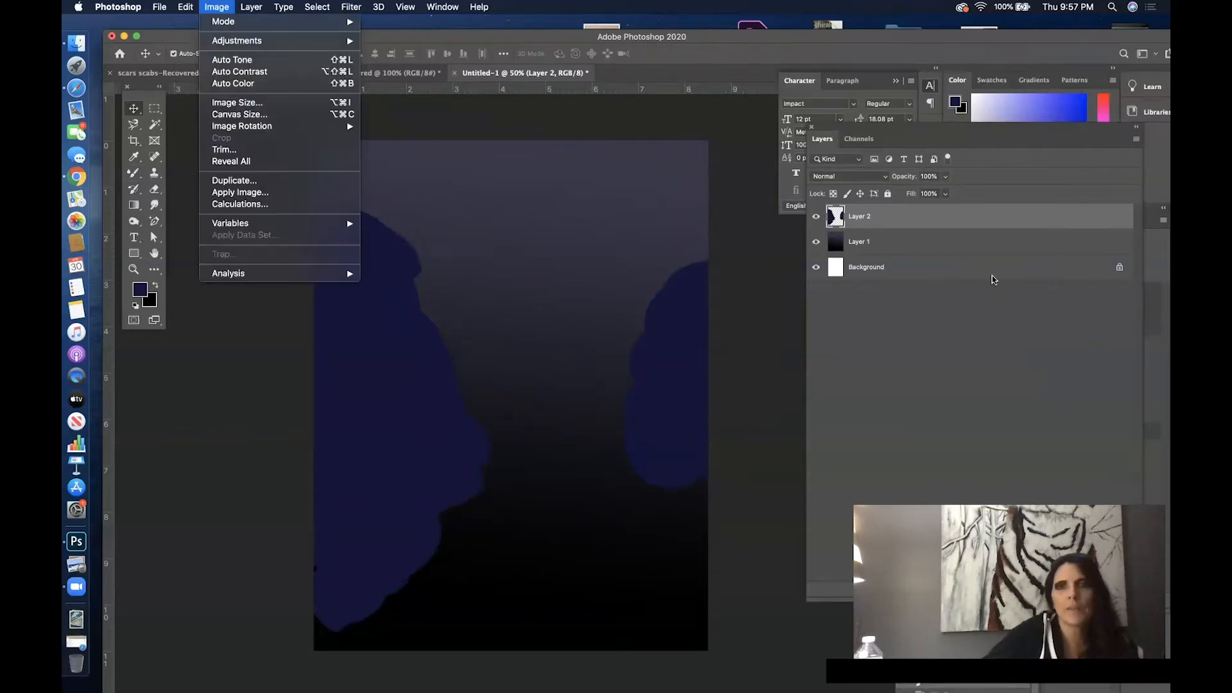
- Convert the locked Background into a regular layer named Layer 0
{"action": "left_click", "coordinate": [994, 276]}
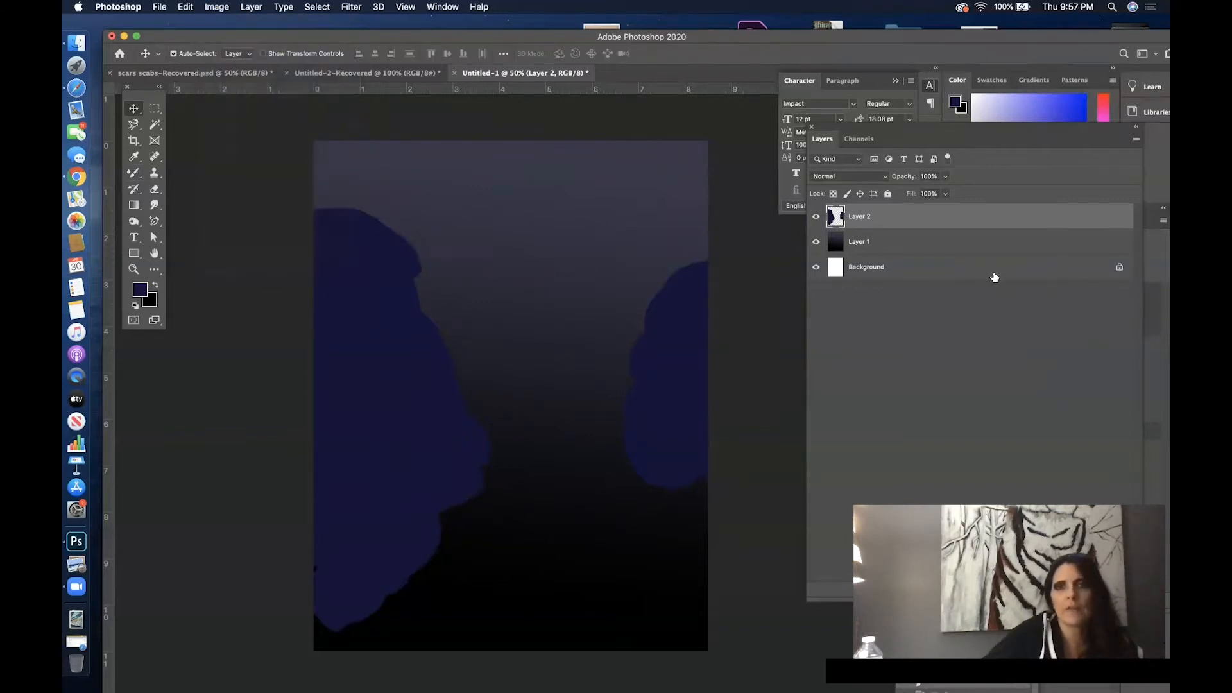
{"action": "double_click", "coordinate": [993, 275]}
{"action": "left_click", "coordinate": [736, 328]}
- Resize the canvas to 11 inches wide by 8.5 inches high, accepting the clipping
{"action": "left_click", "coordinate": [218, 7]}
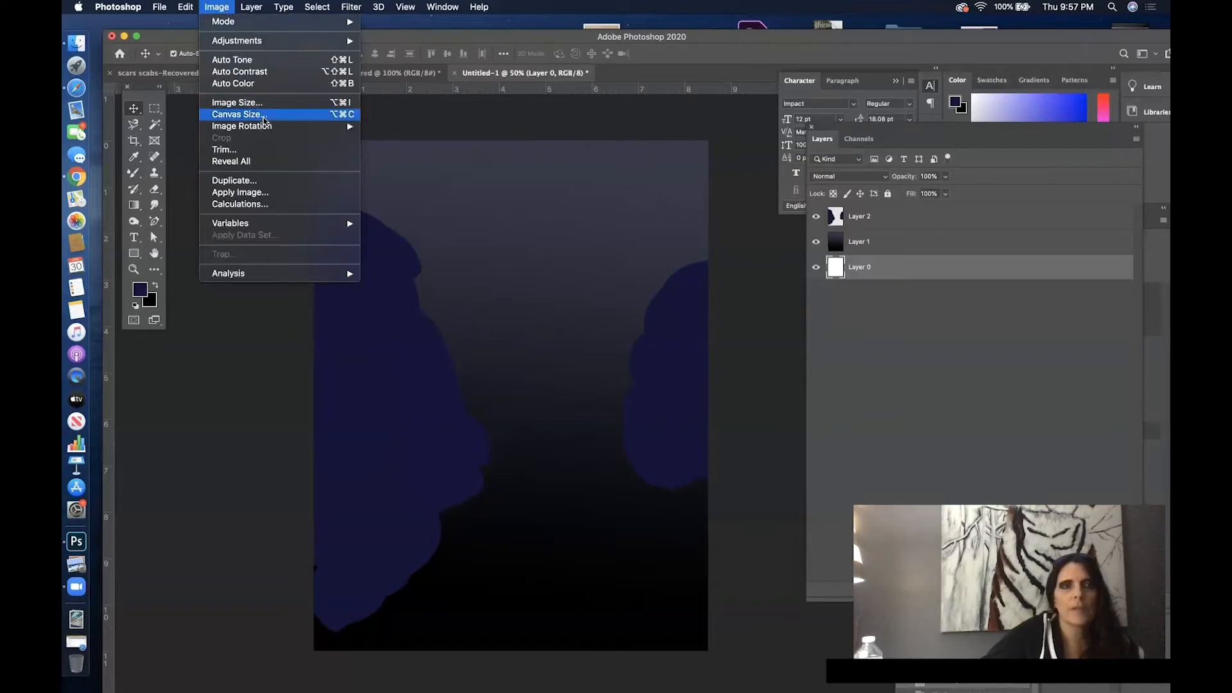
{"action": "left_click", "coordinate": [267, 114]}
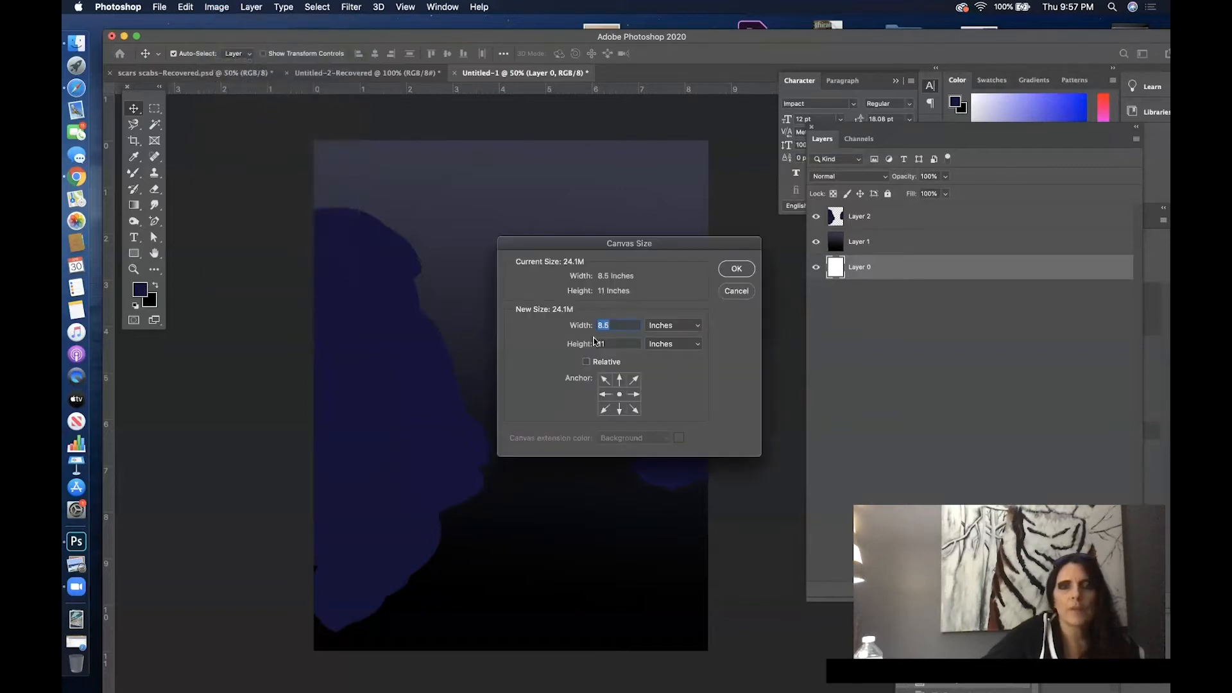
{"action": "type", "text": "11"}
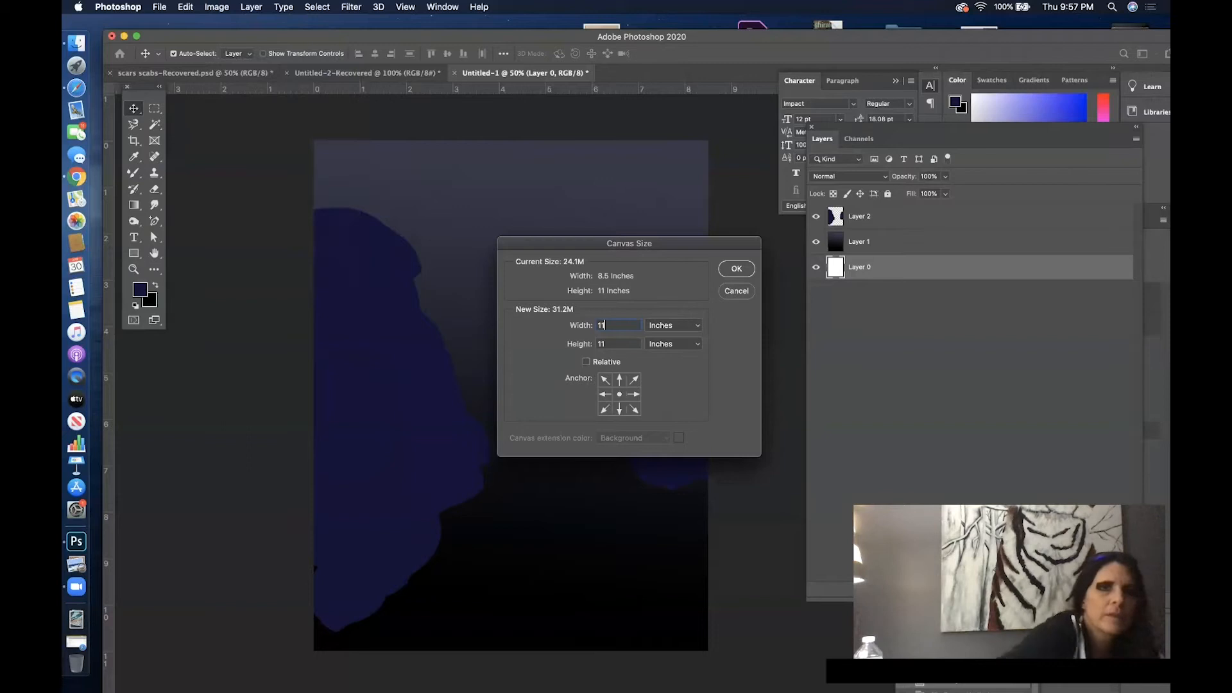
{"action": "key", "text": "Tab"}
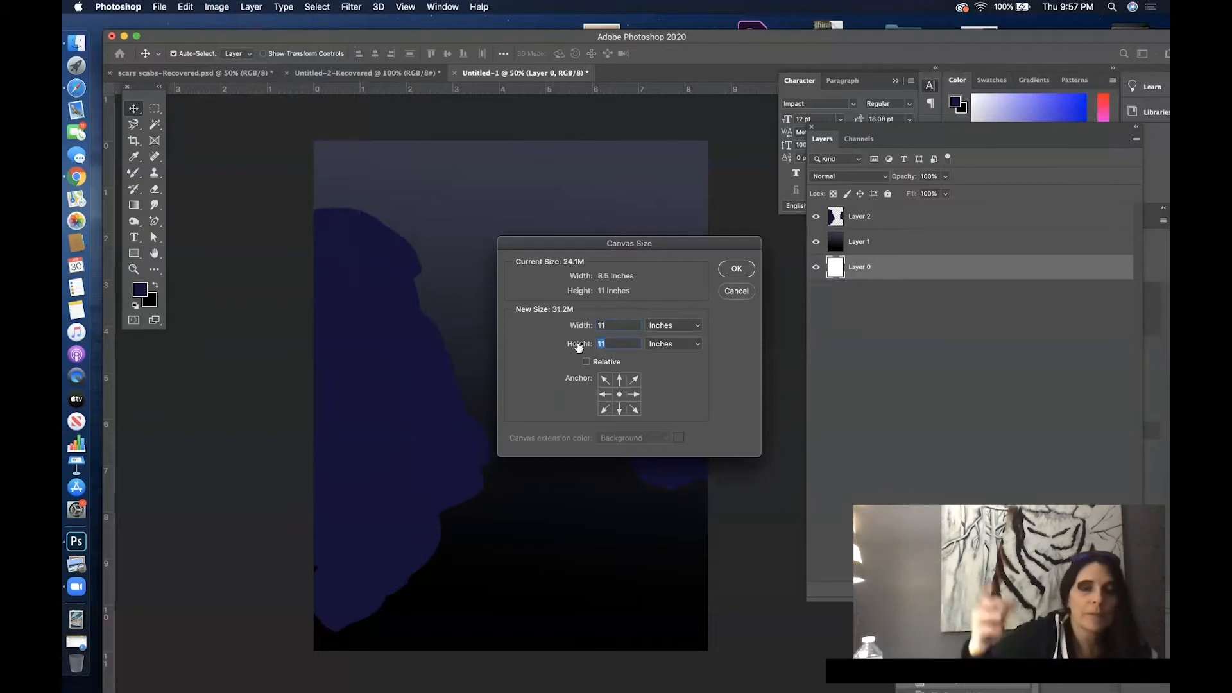
{"action": "type", "text": "8.5"}
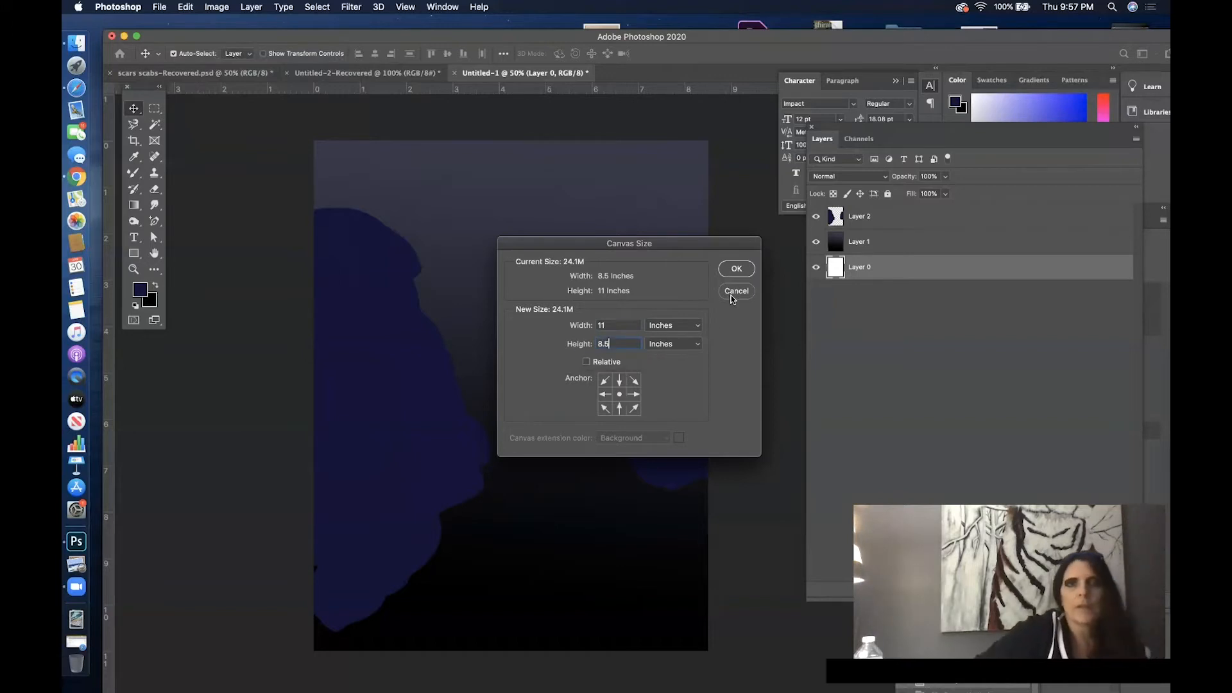
{"action": "left_click", "coordinate": [748, 270]}
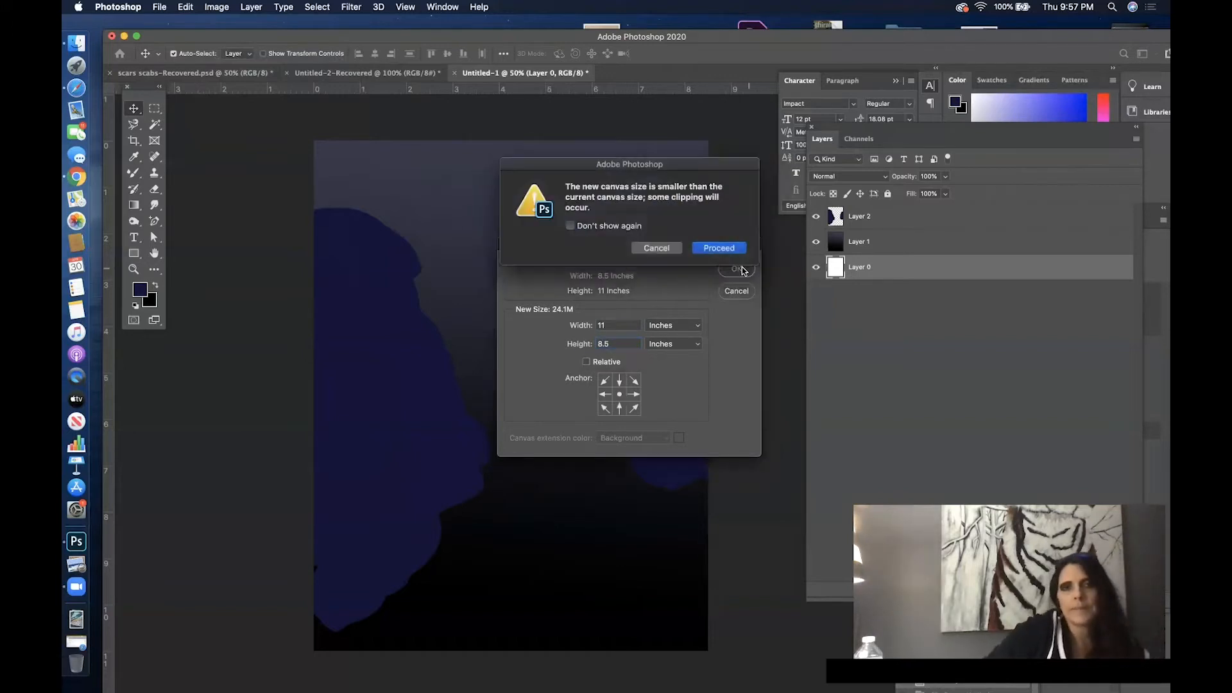
{"action": "left_click", "coordinate": [711, 250]}
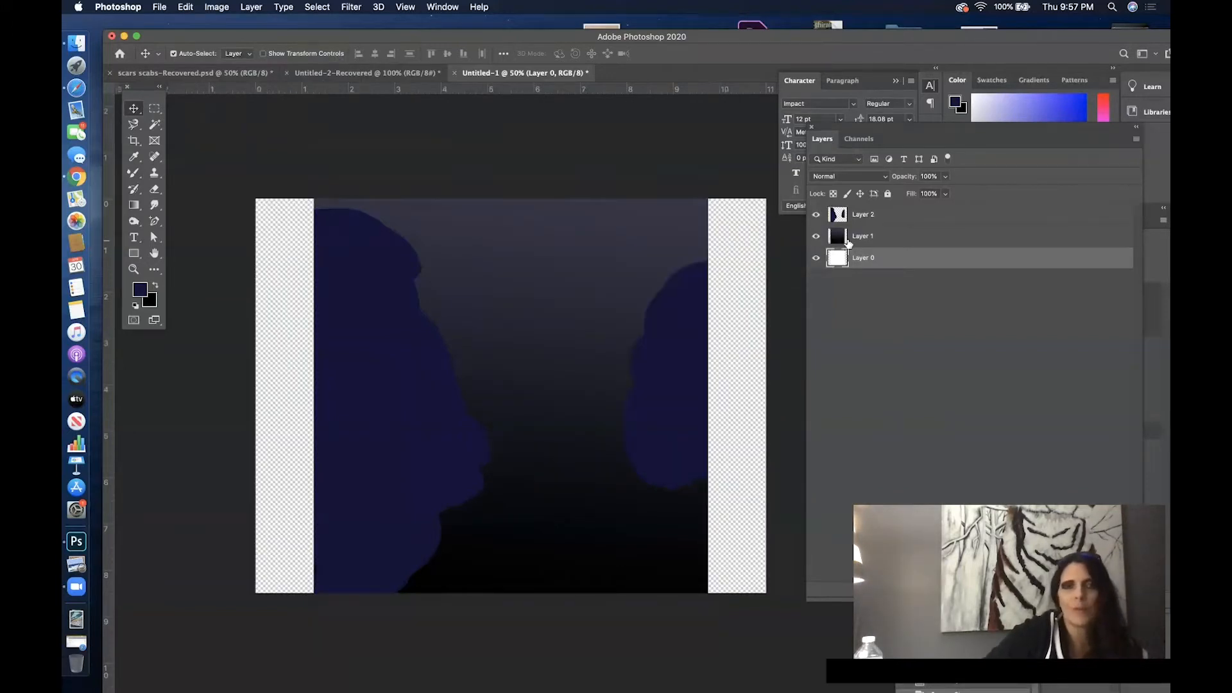
- Move the blue masses on Layer 2 down slightly so more of the gradient shows above them
{"action": "left_click", "coordinate": [905, 218]}
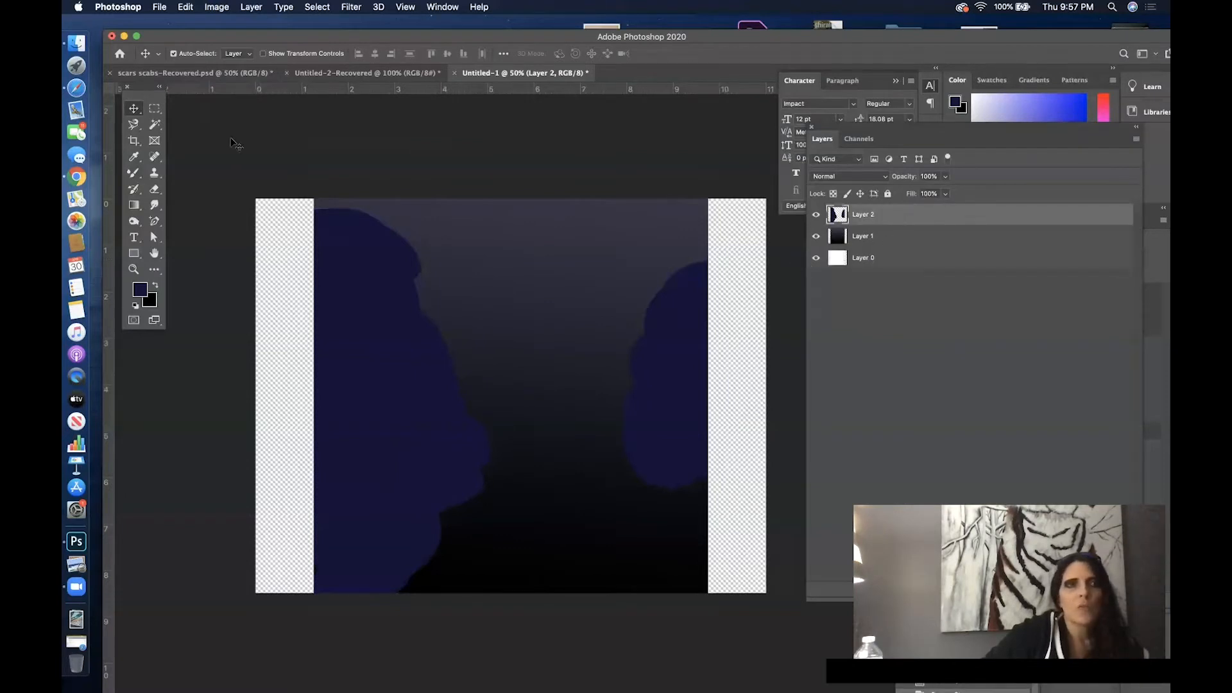
{"action": "left_click_drag", "start_coordinate": [371, 415], "coordinate": [367, 461]}
{"action": "left_click_drag", "start_coordinate": [351, 379], "coordinate": [358, 314]}
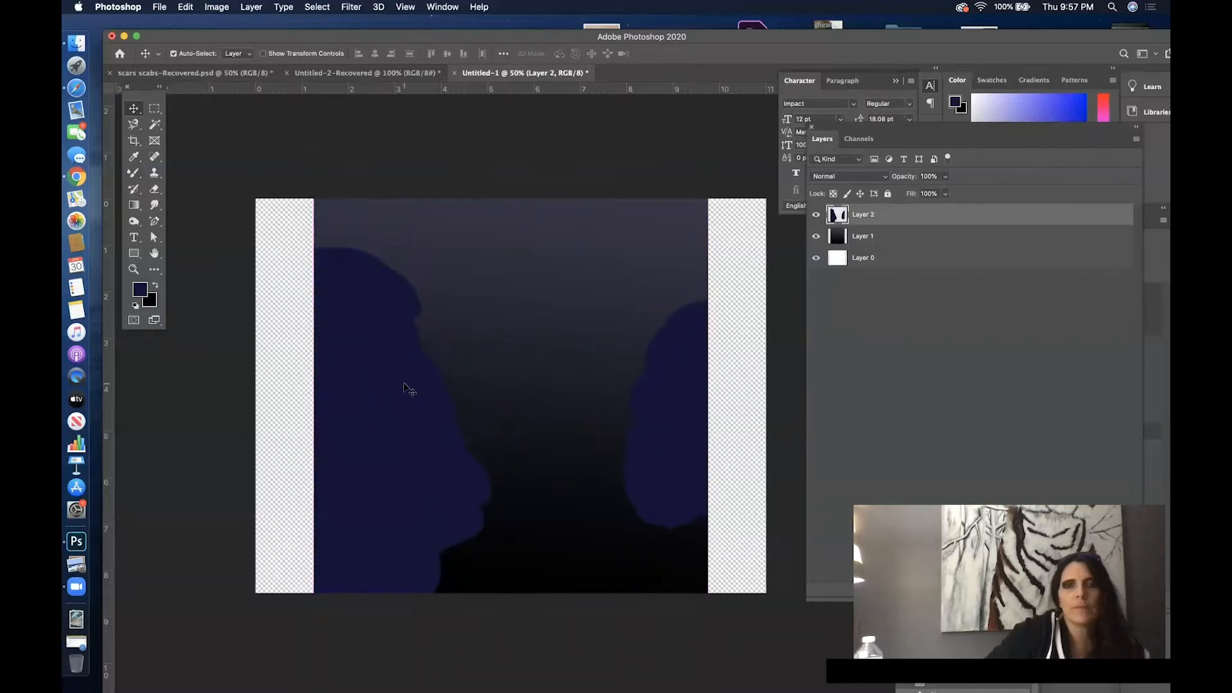
- Scale the gradient on Layer 1 to 88.21% height and 126.10% width, shifting it down about 0.99 in
{"action": "left_click", "coordinate": [916, 239]}
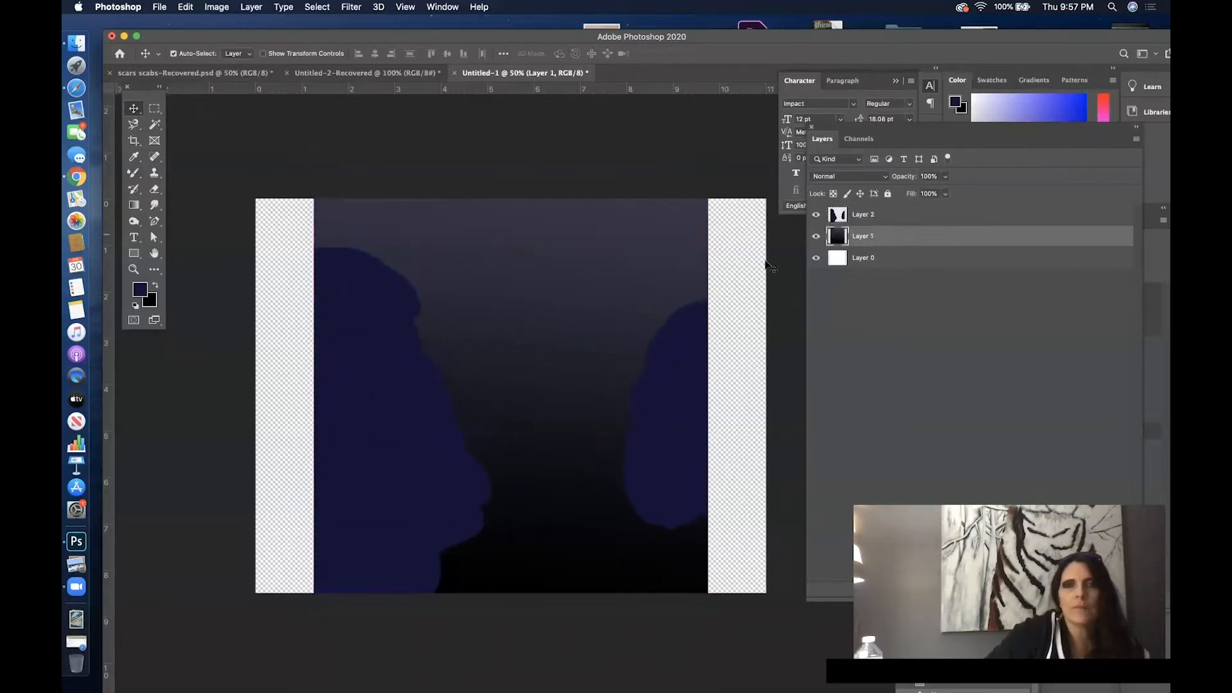
{"action": "left_click", "coordinate": [185, 7]}
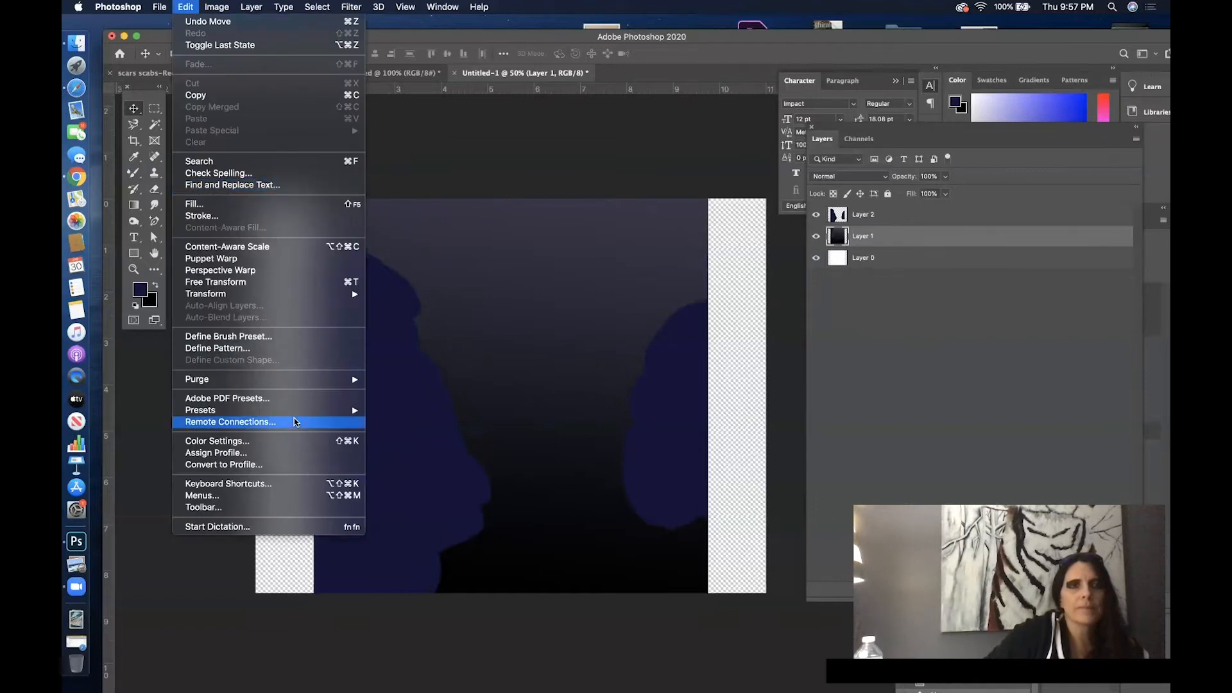
{"action": "mouse_move", "coordinate": [335, 296]}
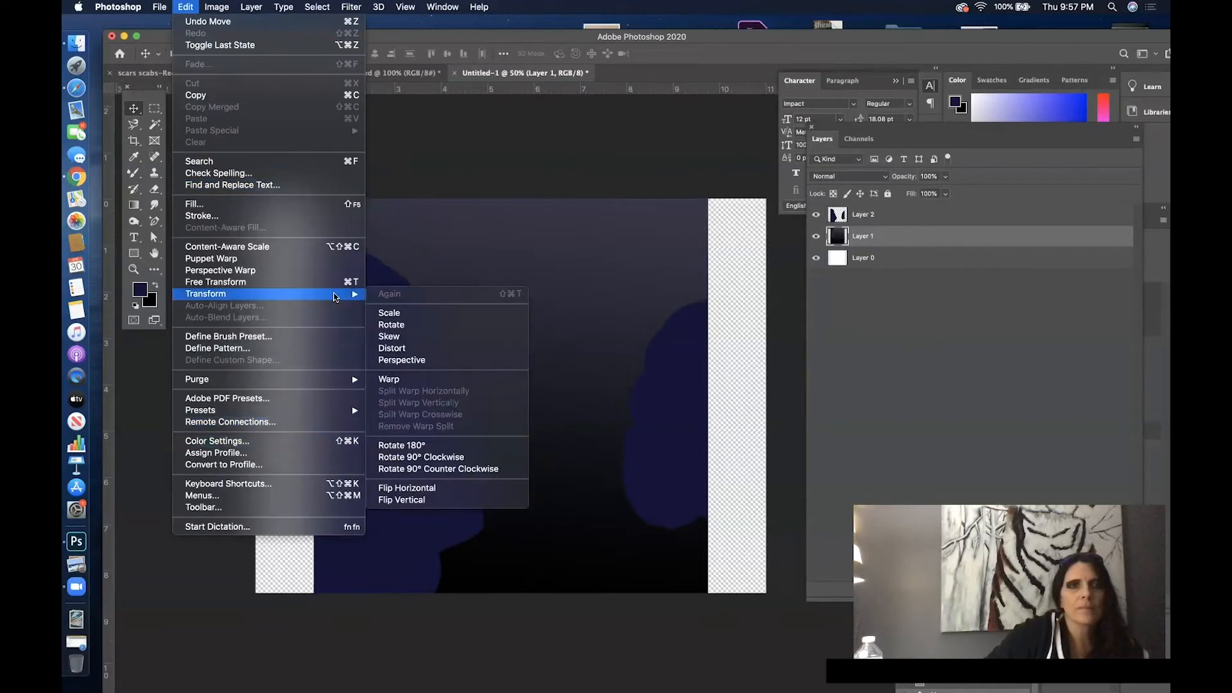
{"action": "left_click", "coordinate": [403, 315]}
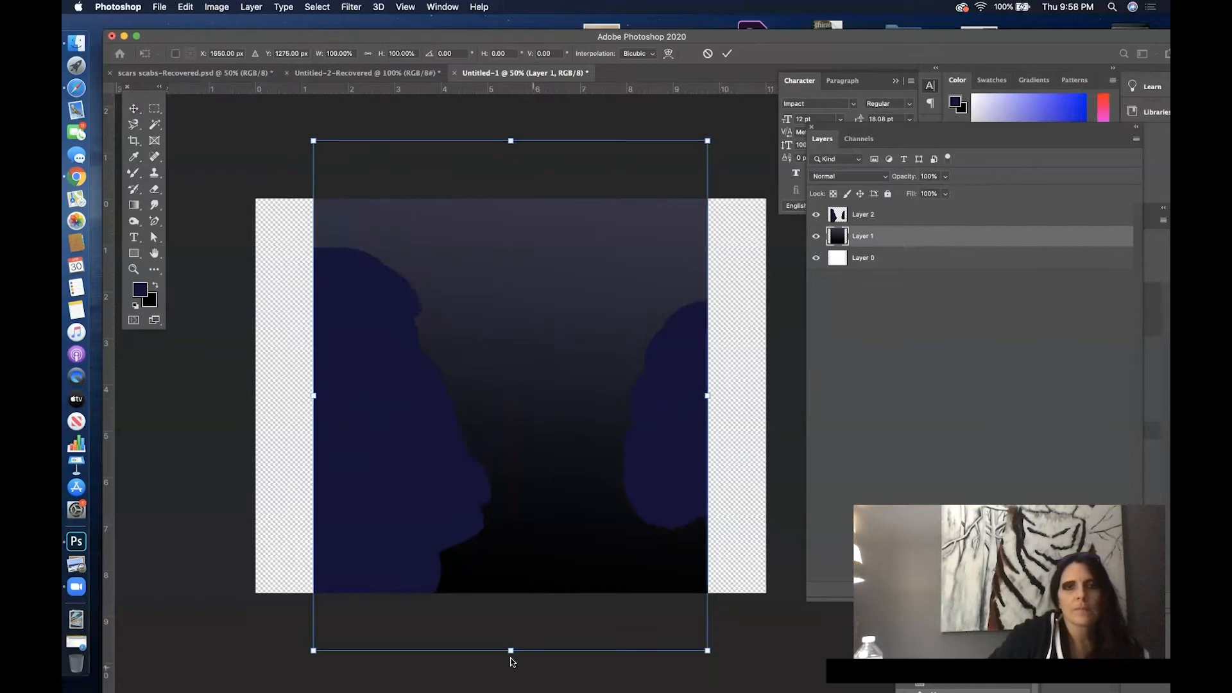
{"action": "left_click_drag", "start_coordinate": [511, 651], "coordinate": [511, 589]}
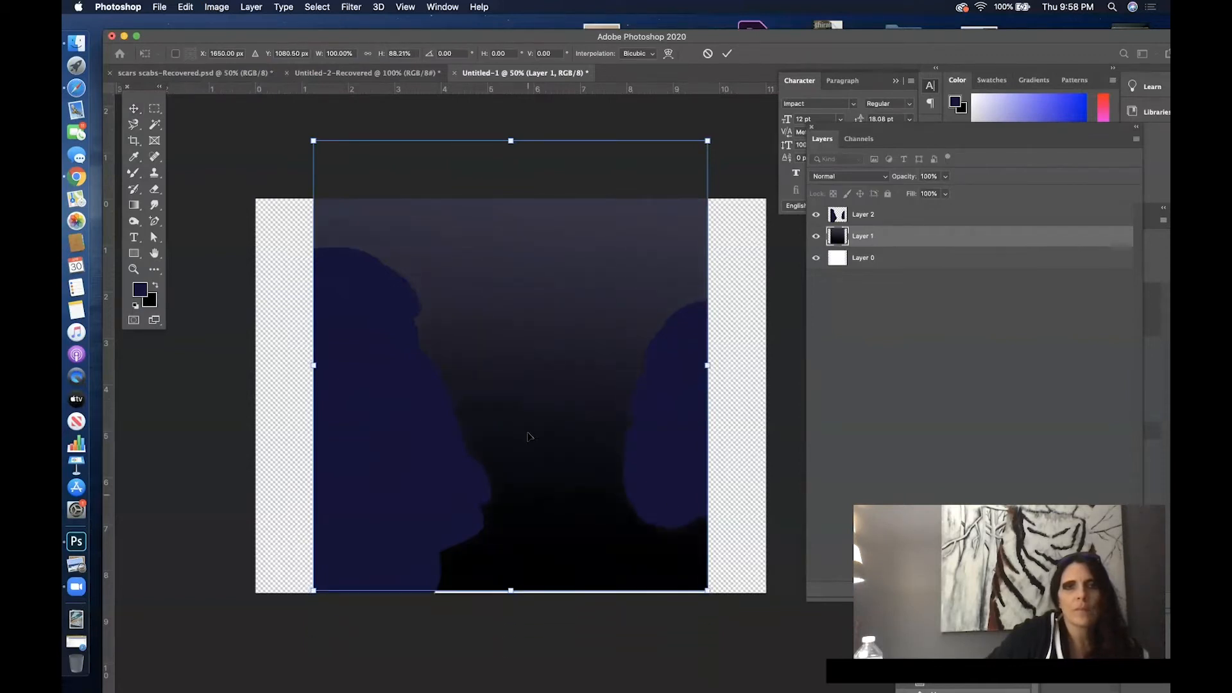
{"action": "left_click_drag", "start_coordinate": [539, 254], "coordinate": [539, 302]}
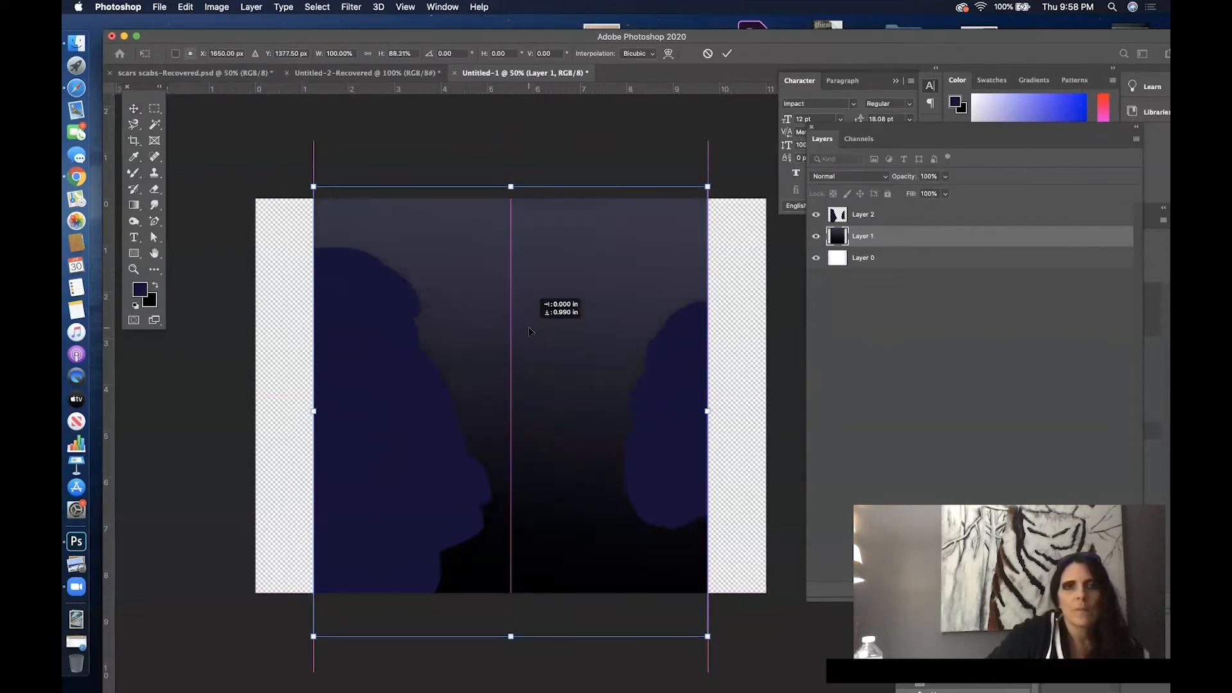
{"action": "left_click_drag", "start_coordinate": [709, 412], "coordinate": [805, 412]}
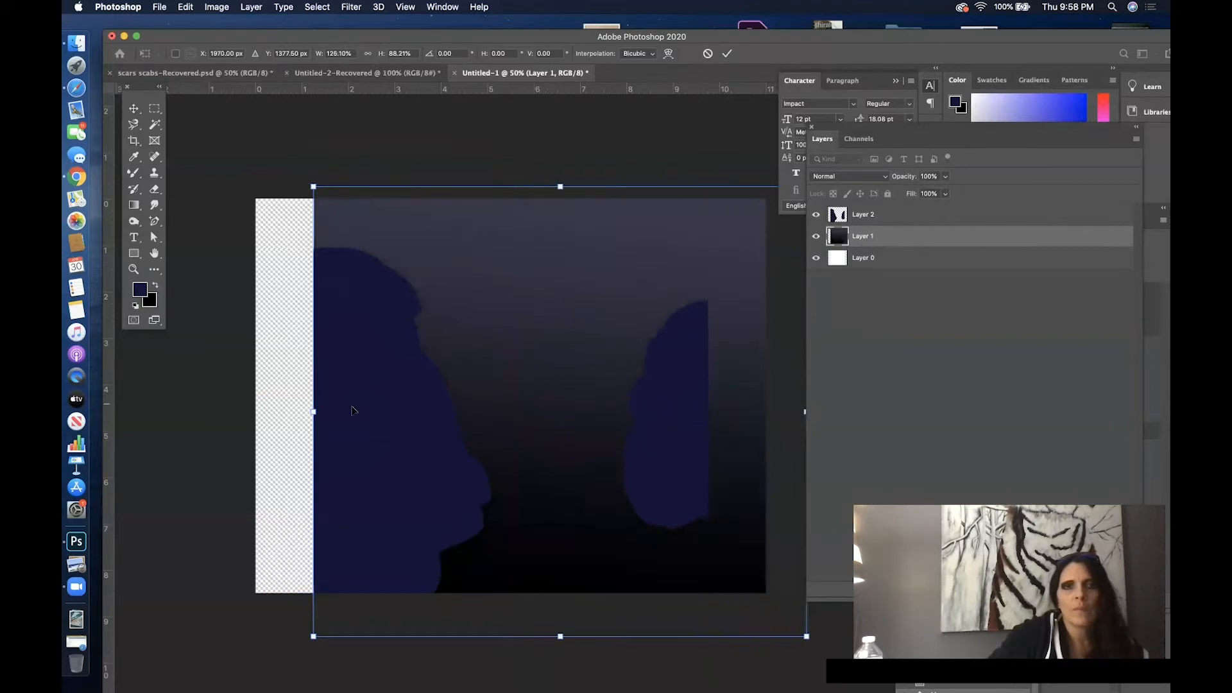
{"action": "left_click_drag", "start_coordinate": [313, 412], "coordinate": [210, 412]}
{"action": "left_click", "coordinate": [187, 7]}
{"action": "left_click", "coordinate": [205, 21]}
{"action": "left_click", "coordinate": [969, 224]}
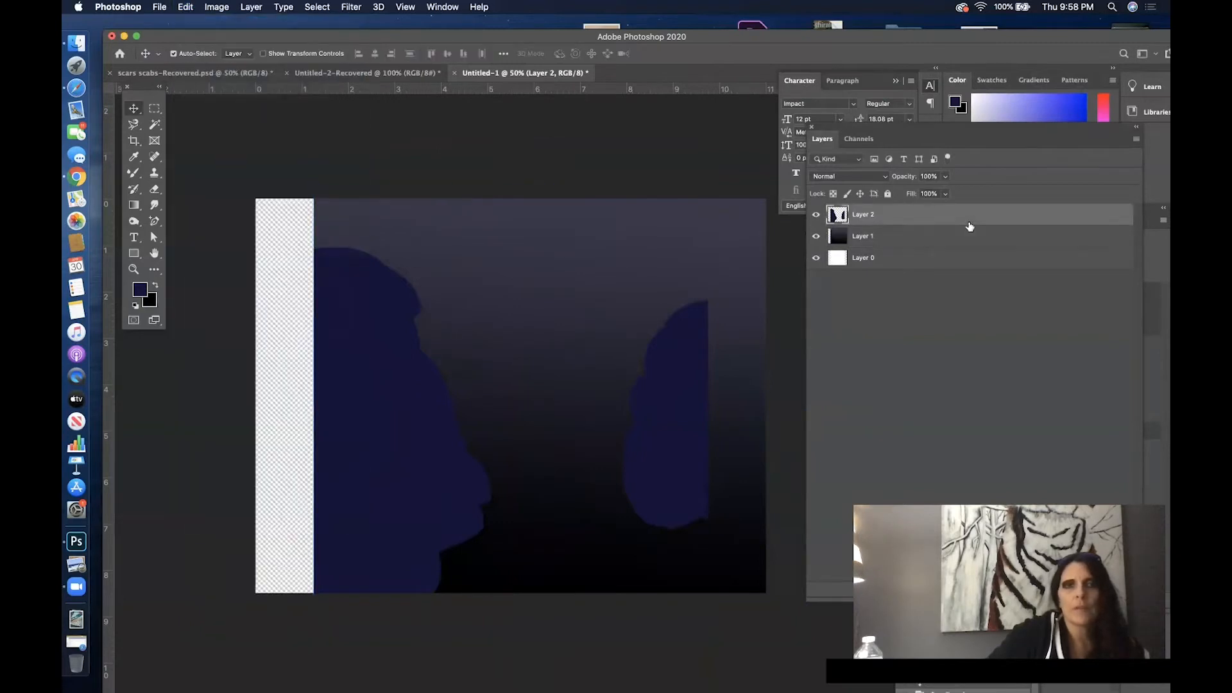
- Shift the Layer 1 gradient left past the canvas edge and stretch its right side to cover the full canvas width
{"action": "left_click", "coordinate": [604, 249]}
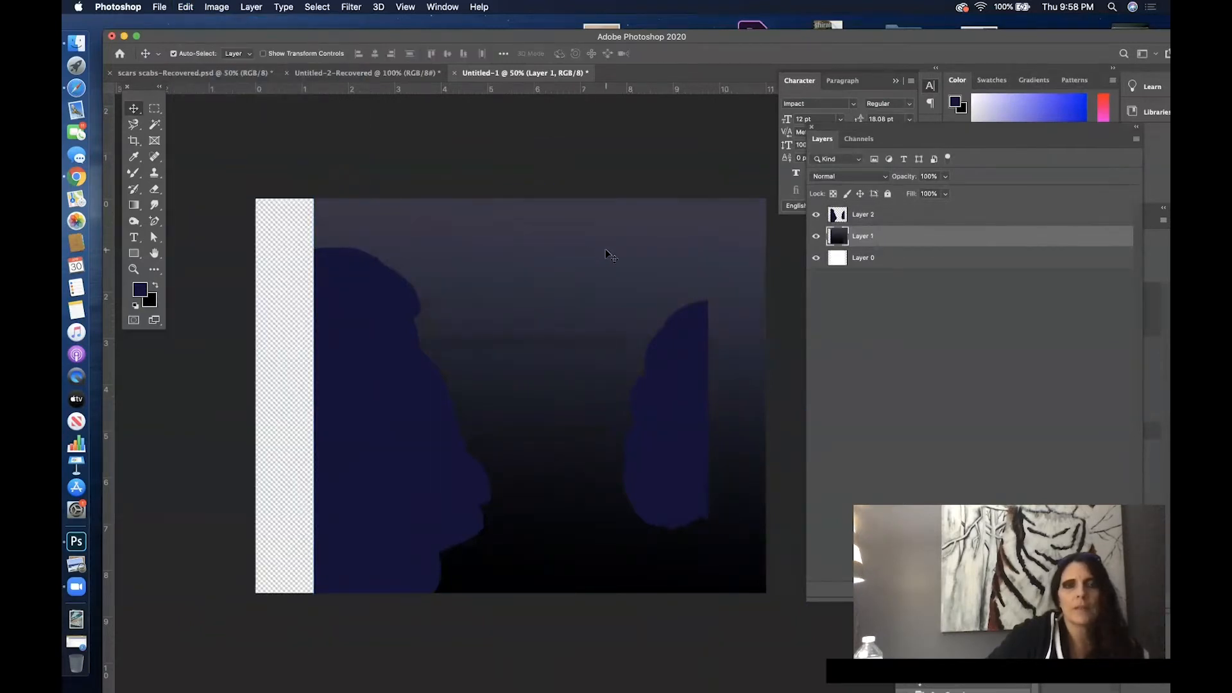
{"action": "left_click_drag", "start_coordinate": [539, 273], "coordinate": [445, 257]}
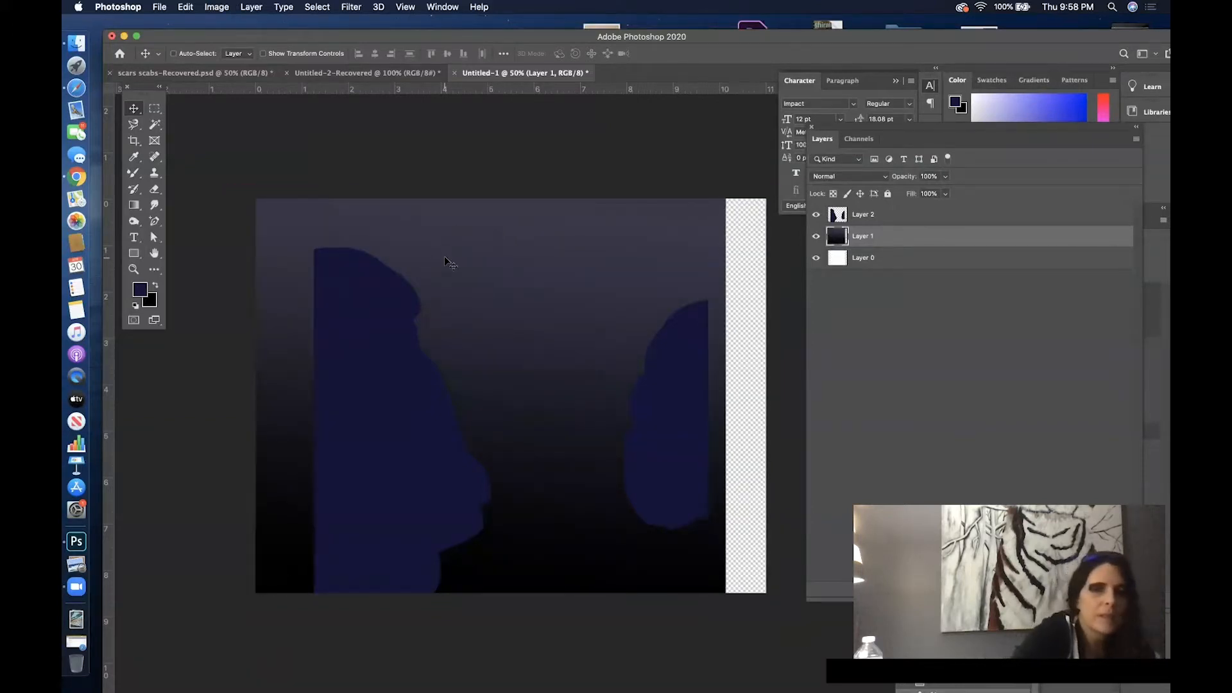
{"action": "key", "text": "super+t"}
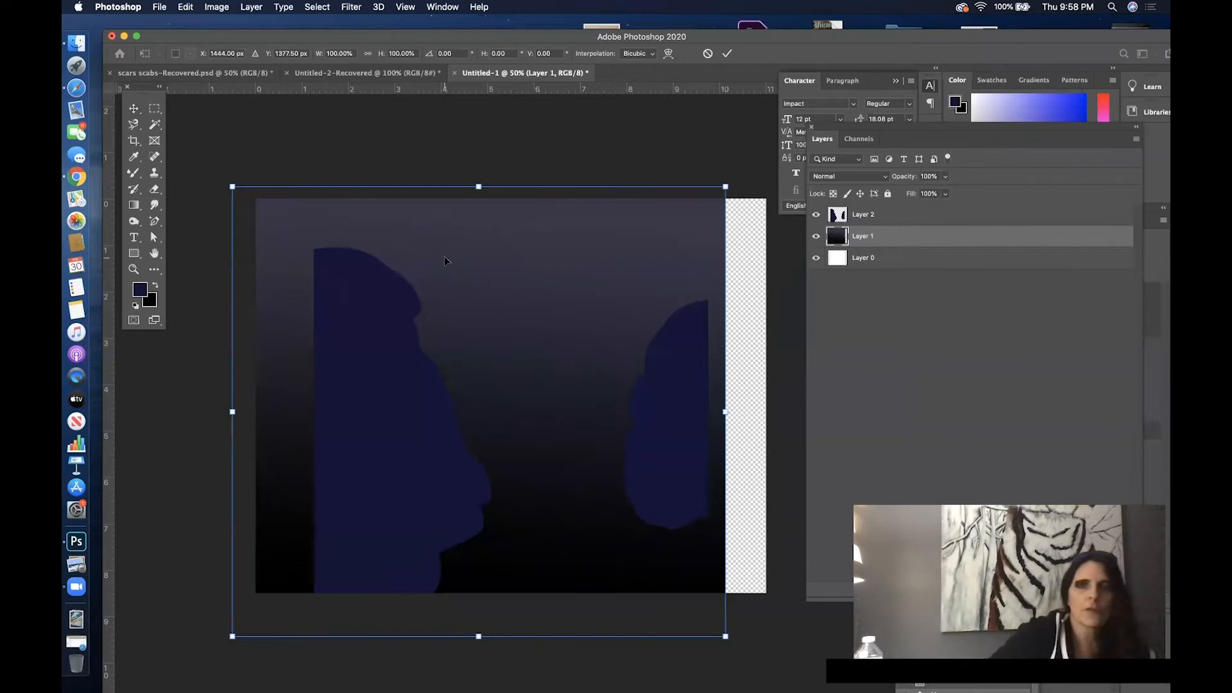
{"action": "left_click_drag", "start_coordinate": [726, 412], "coordinate": [784, 411]}
{"action": "key", "text": "Return"}
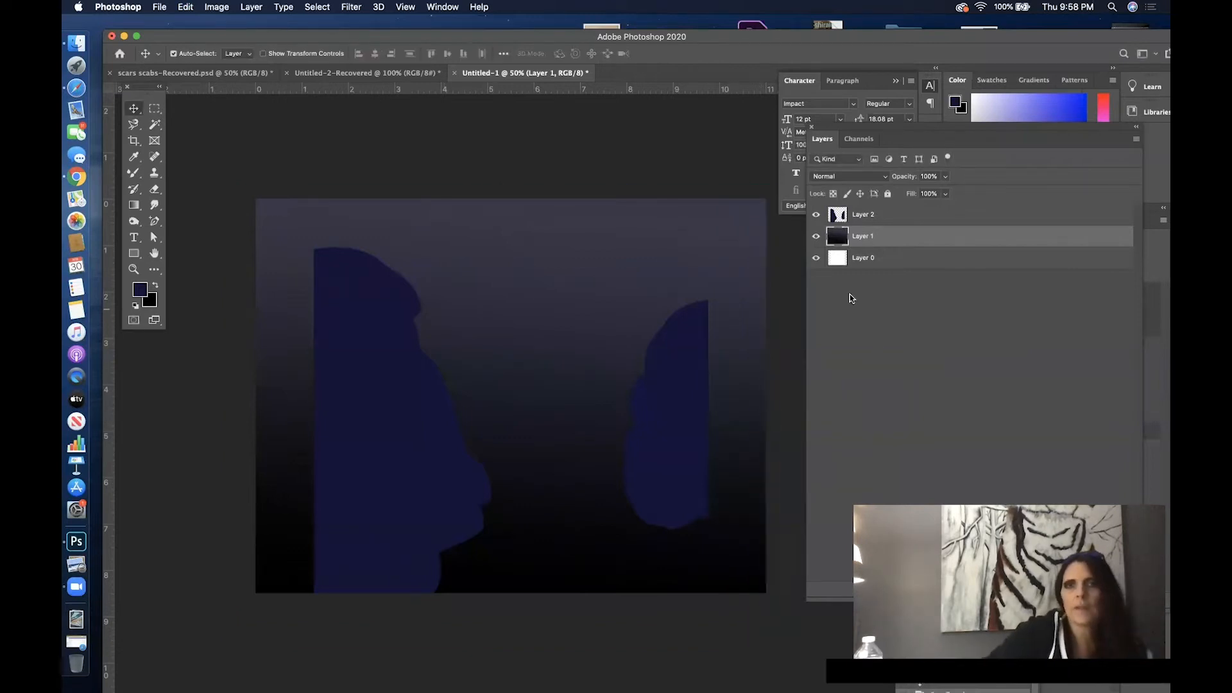
- Stretch Layer 2 horizontally to about 147% width so the blue masses extend past both canvas sides
{"action": "left_click", "coordinate": [879, 215]}
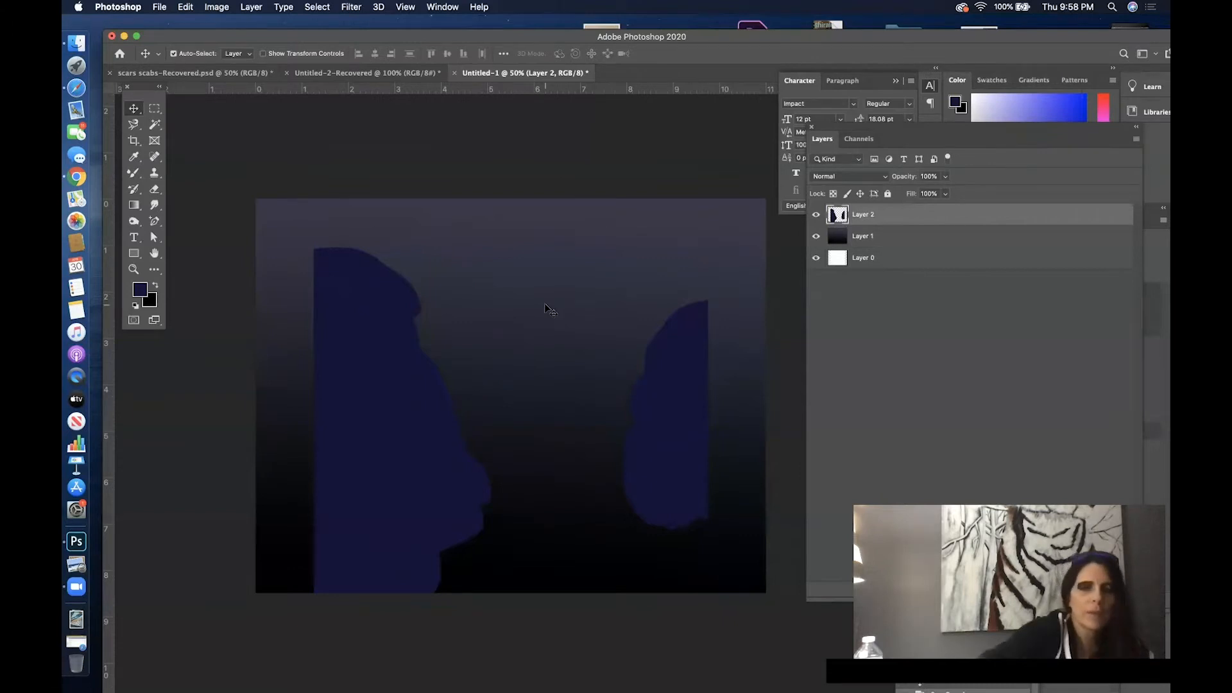
{"action": "key", "text": "super+t"}
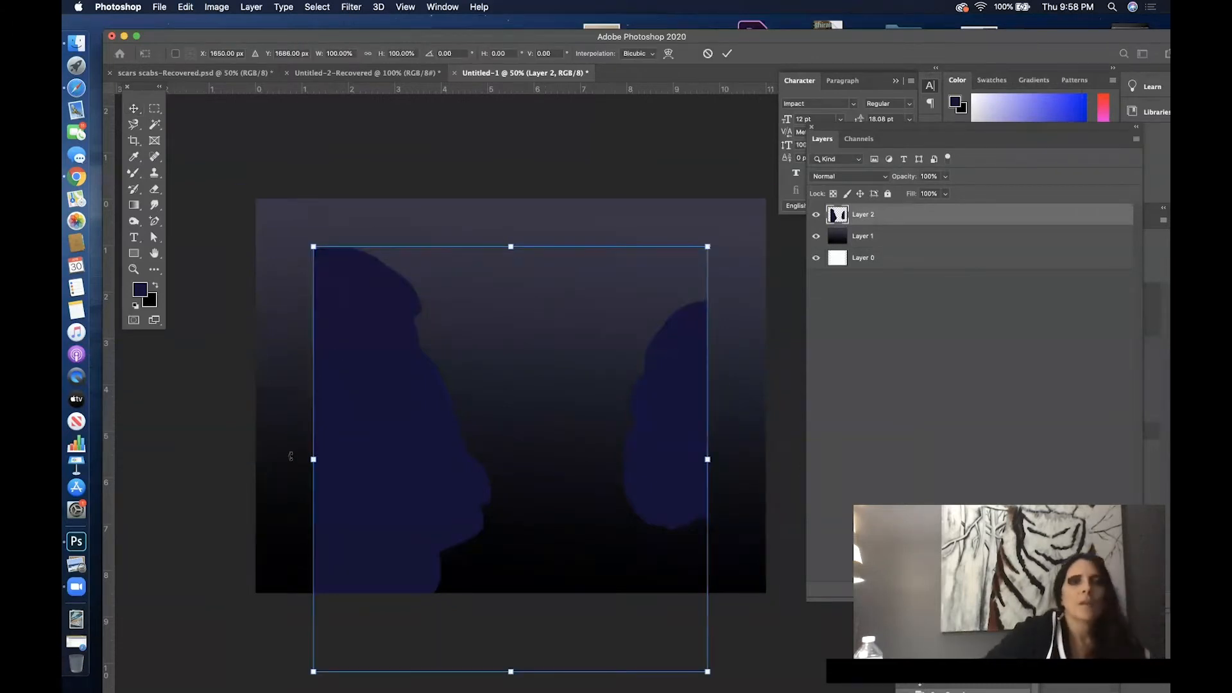
{"action": "left_click_drag", "start_coordinate": [306, 459], "coordinate": [220, 459]}
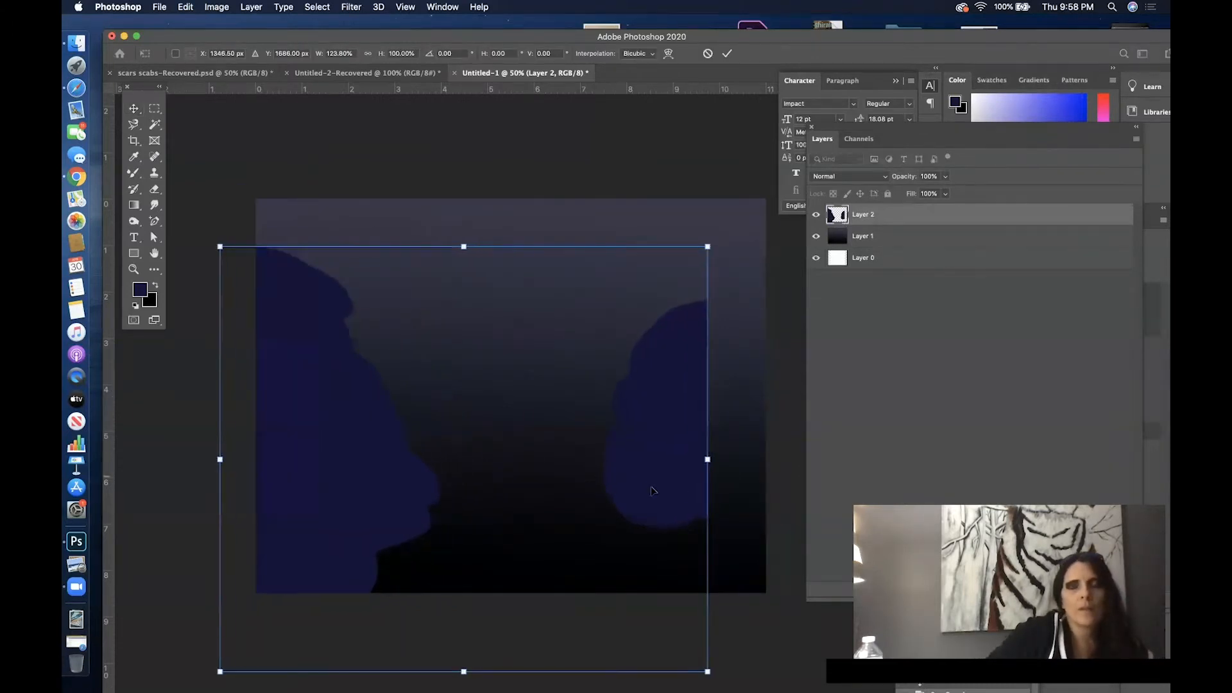
{"action": "left_click_drag", "start_coordinate": [711, 460], "coordinate": [799, 460]}
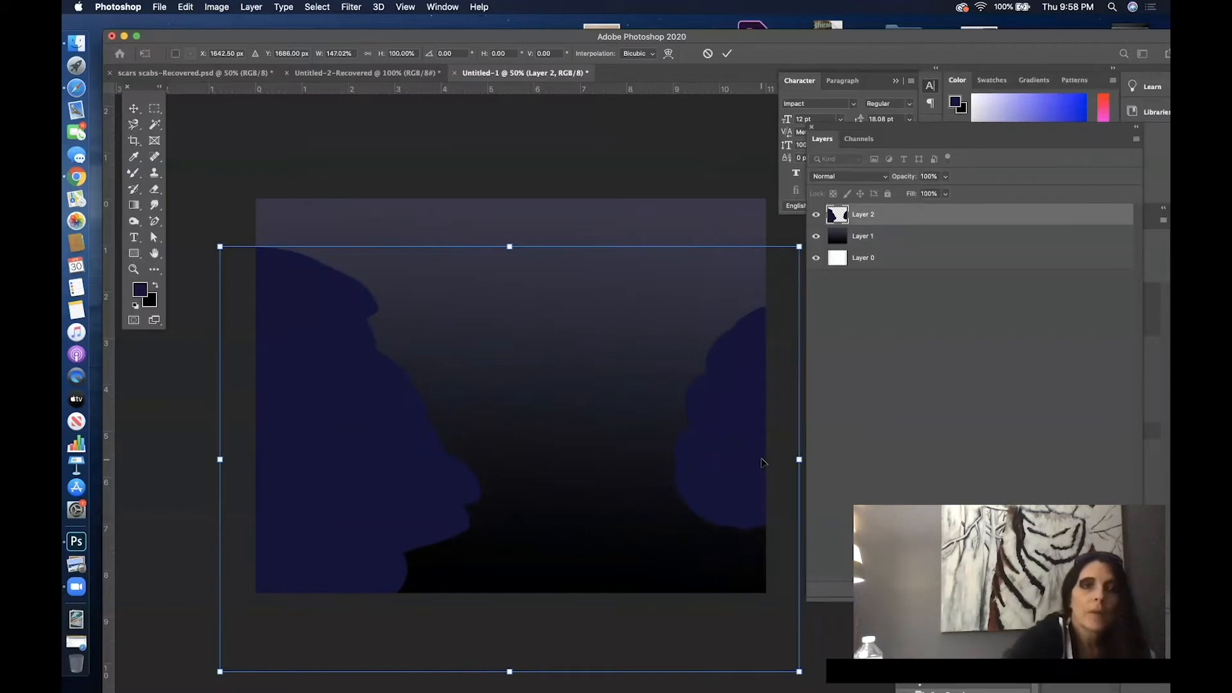
{"action": "key", "text": "Return"}
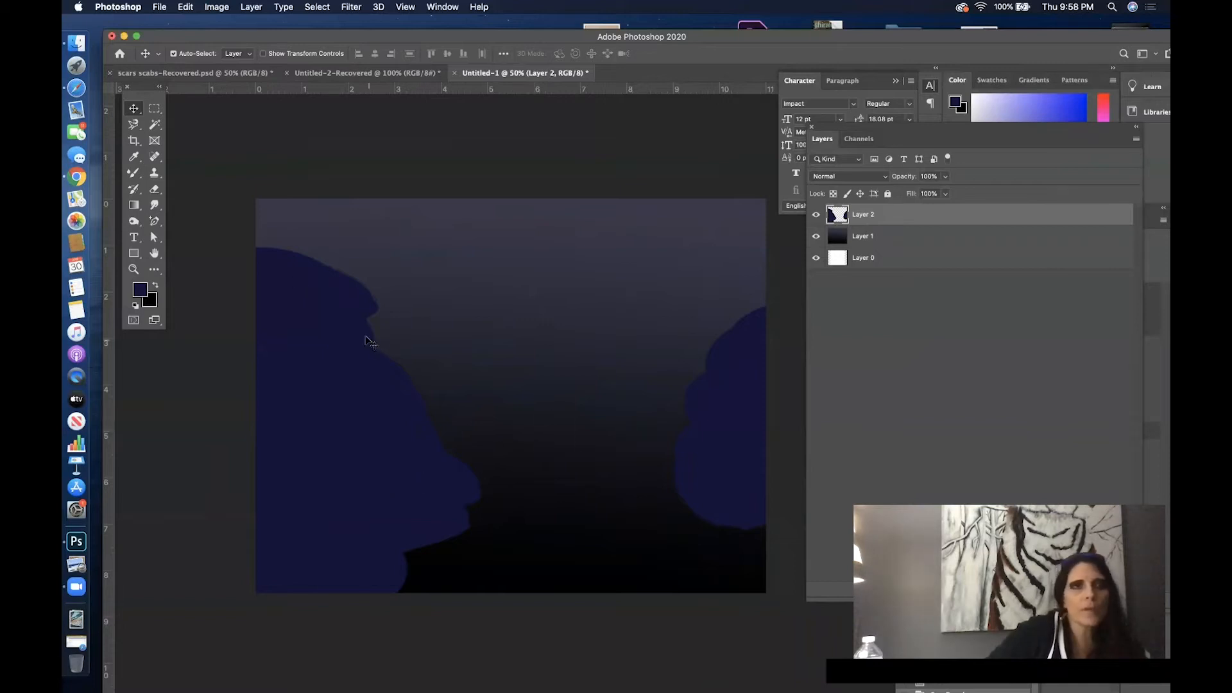
{"action": "left_click", "coordinate": [139, 159]}
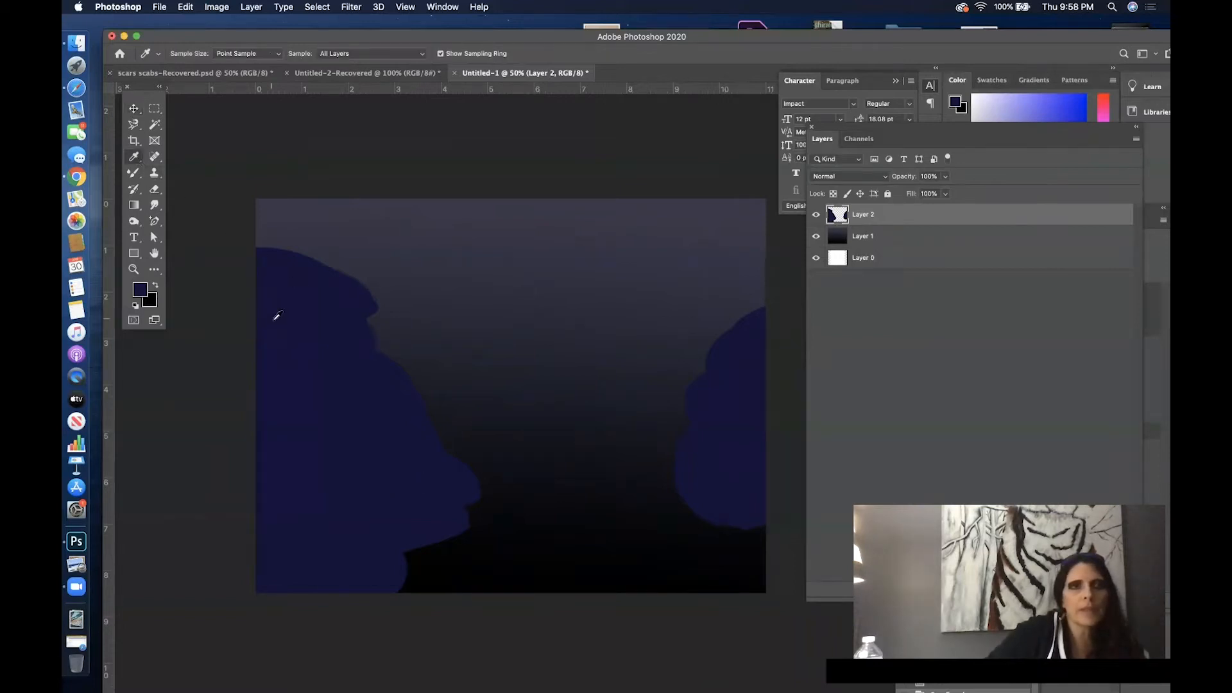
{"action": "left_click", "coordinate": [321, 6]}
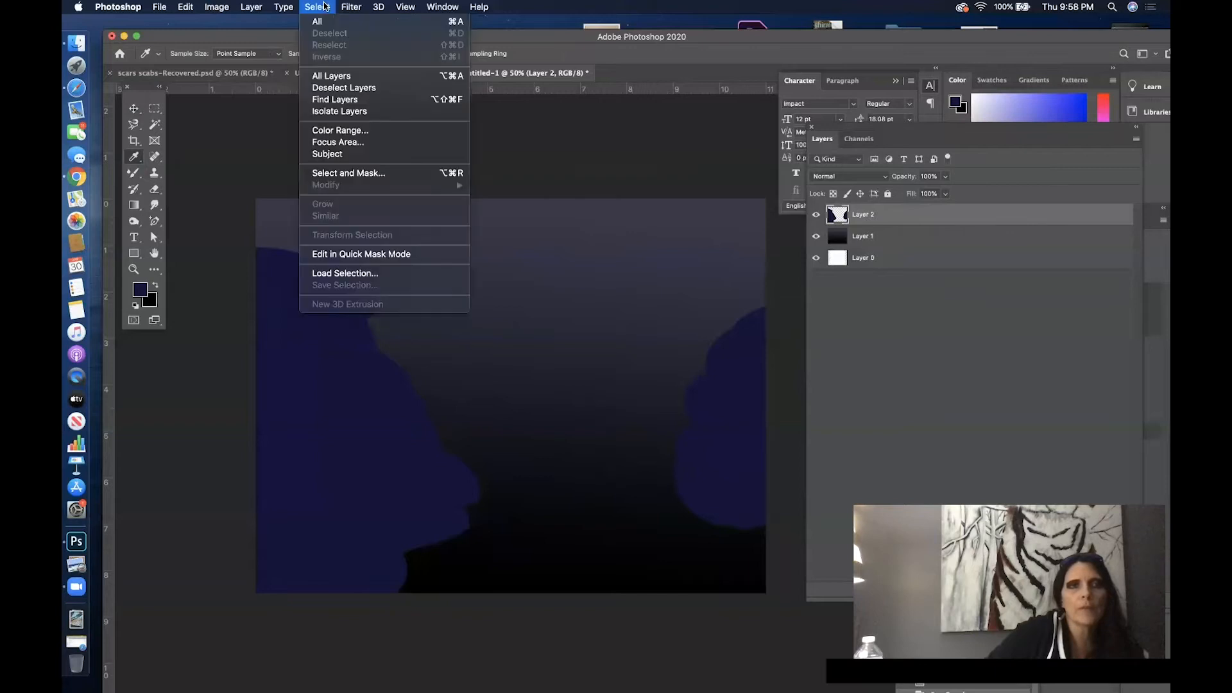
{"action": "left_click", "coordinate": [379, 131]}
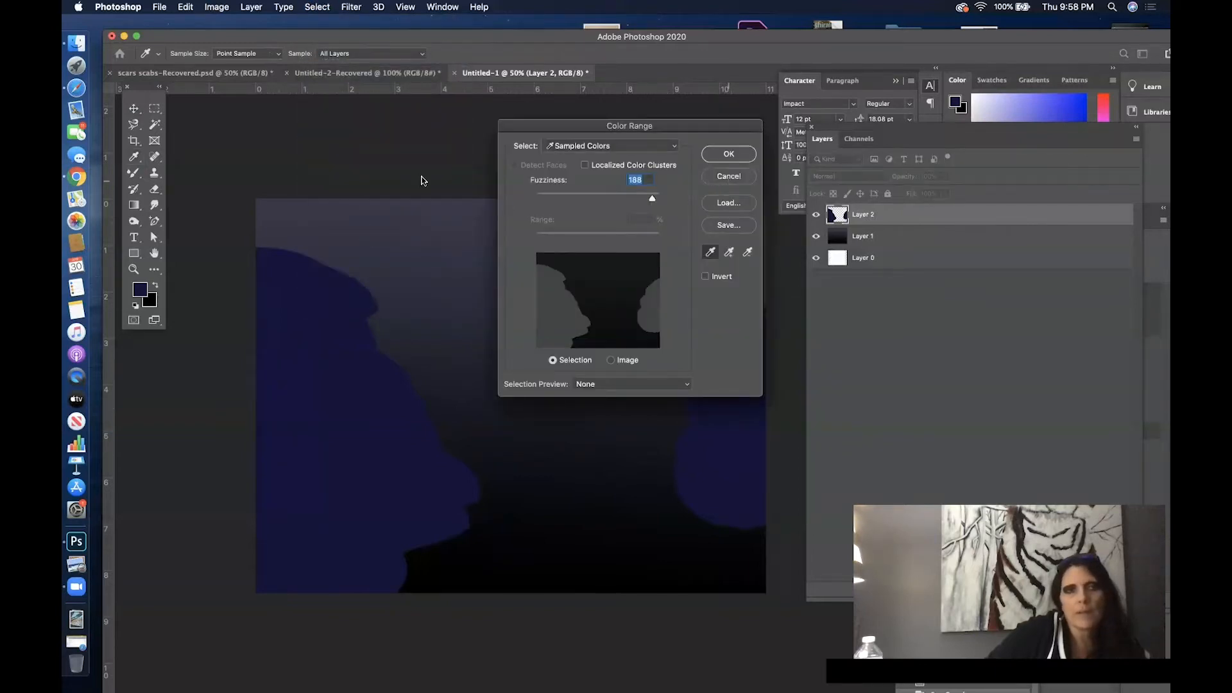
{"action": "key", "text": "Escape"}
- Select the empty area of Layer 2 with the Magic Wand and invert the selection to the blue masses
{"action": "left_click", "coordinate": [152, 126]}
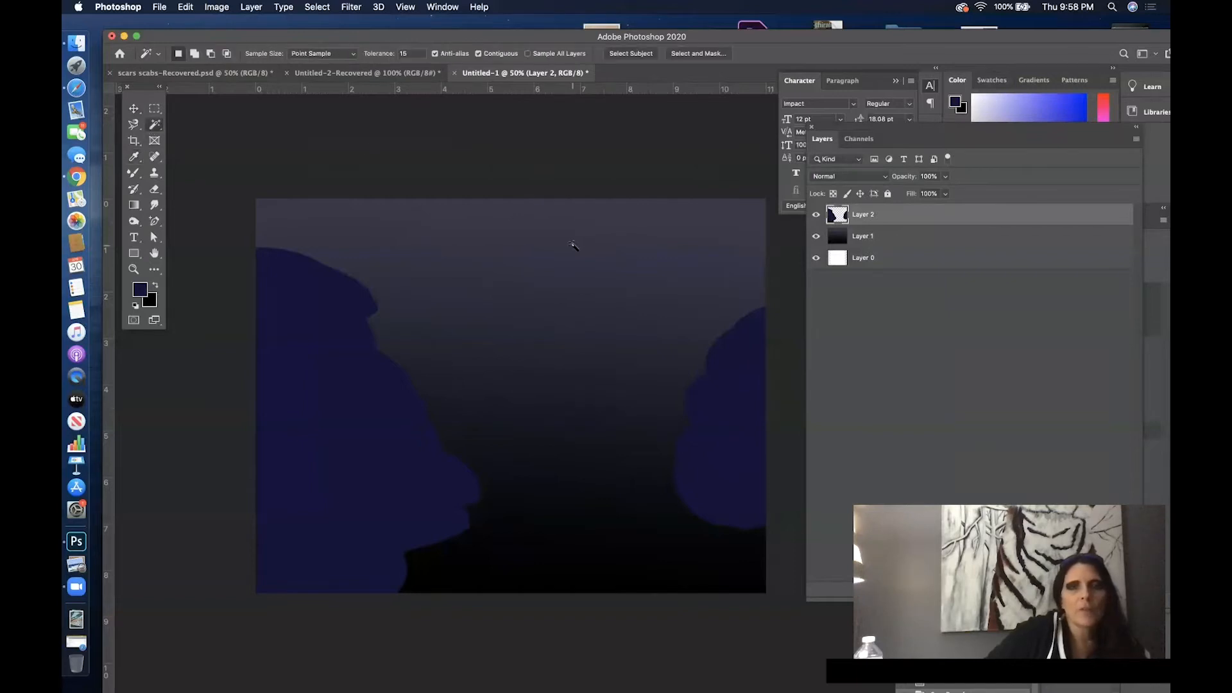
{"action": "left_click", "coordinate": [576, 282]}
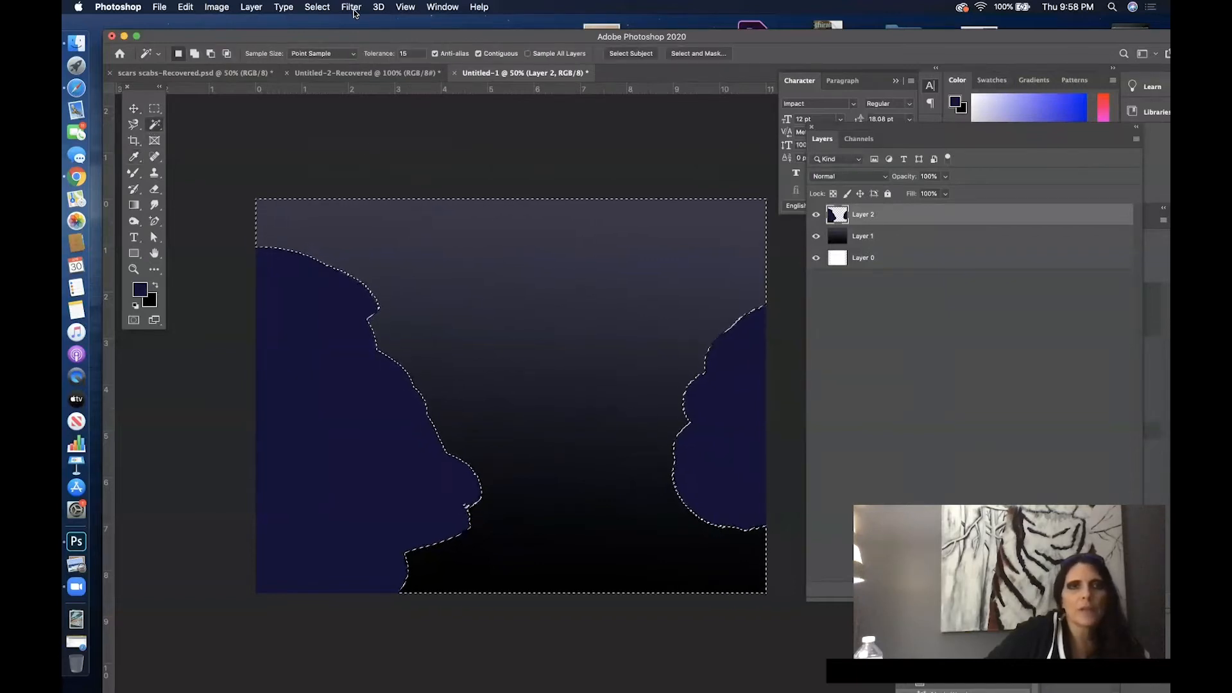
{"action": "left_click", "coordinate": [318, 7]}
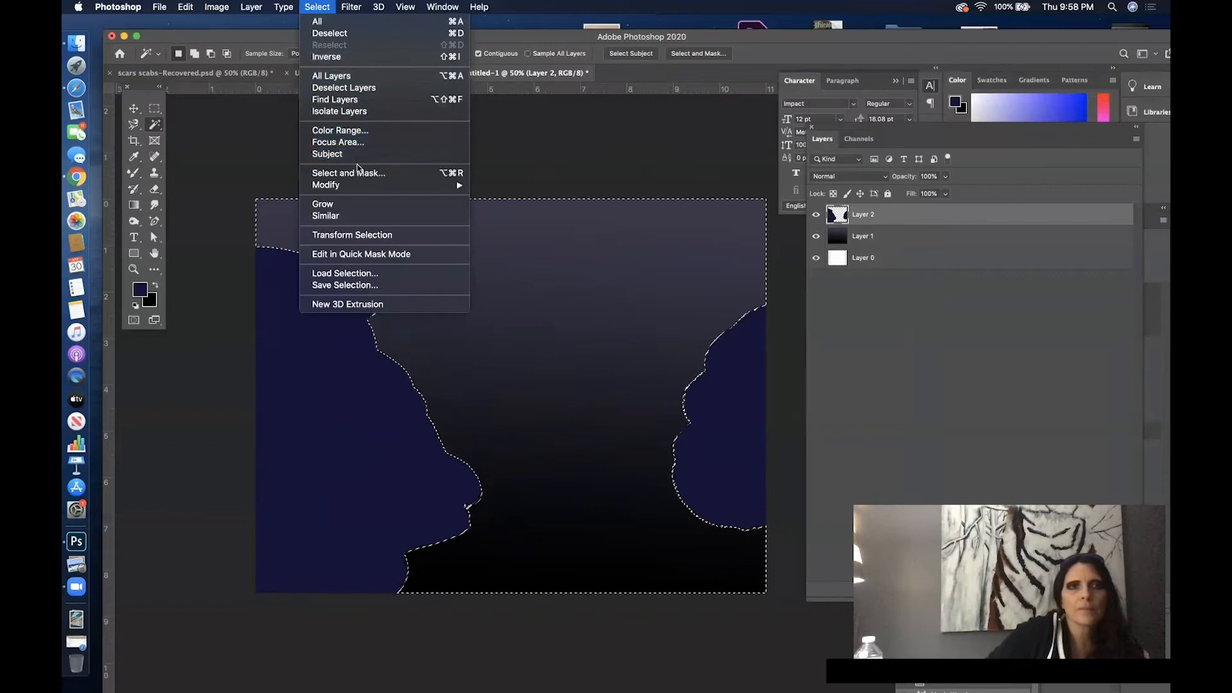
{"action": "left_click", "coordinate": [360, 55]}
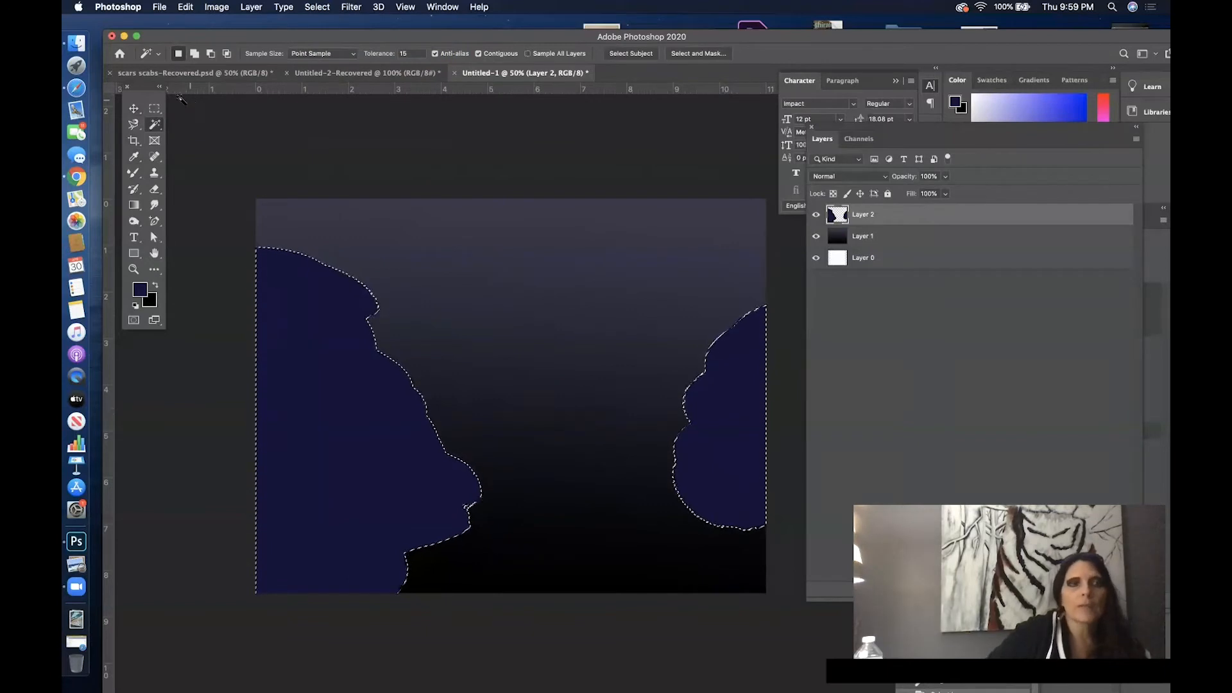
- Set up the Mixer Brush with 62% load and 52% wet
{"action": "left_click", "coordinate": [134, 173]}
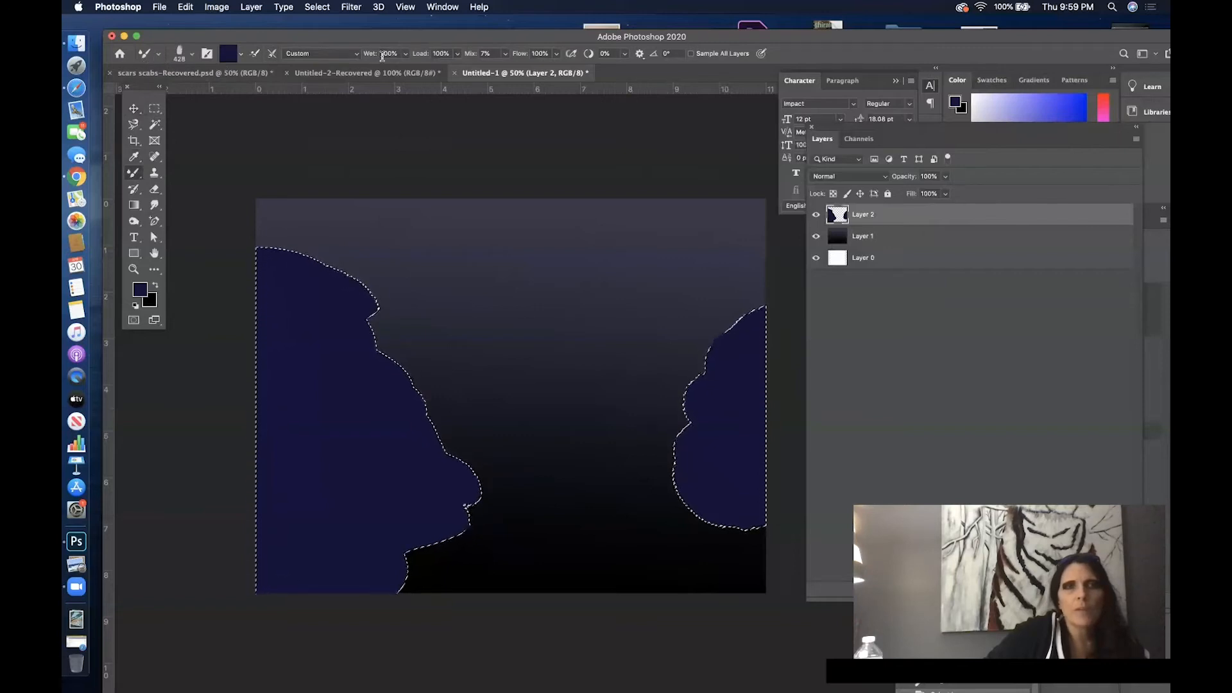
{"action": "left_click_drag", "start_coordinate": [460, 35], "coordinate": [448, 32]}
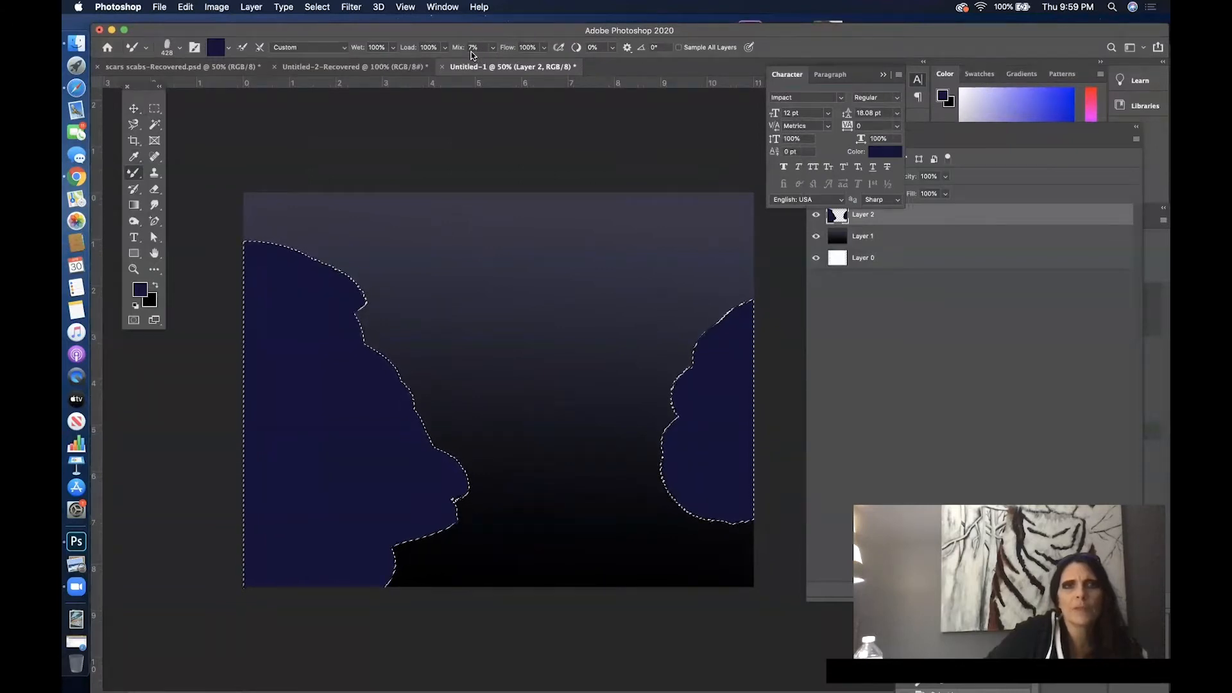
{"action": "left_click_drag", "start_coordinate": [444, 48], "coordinate": [426, 66]}
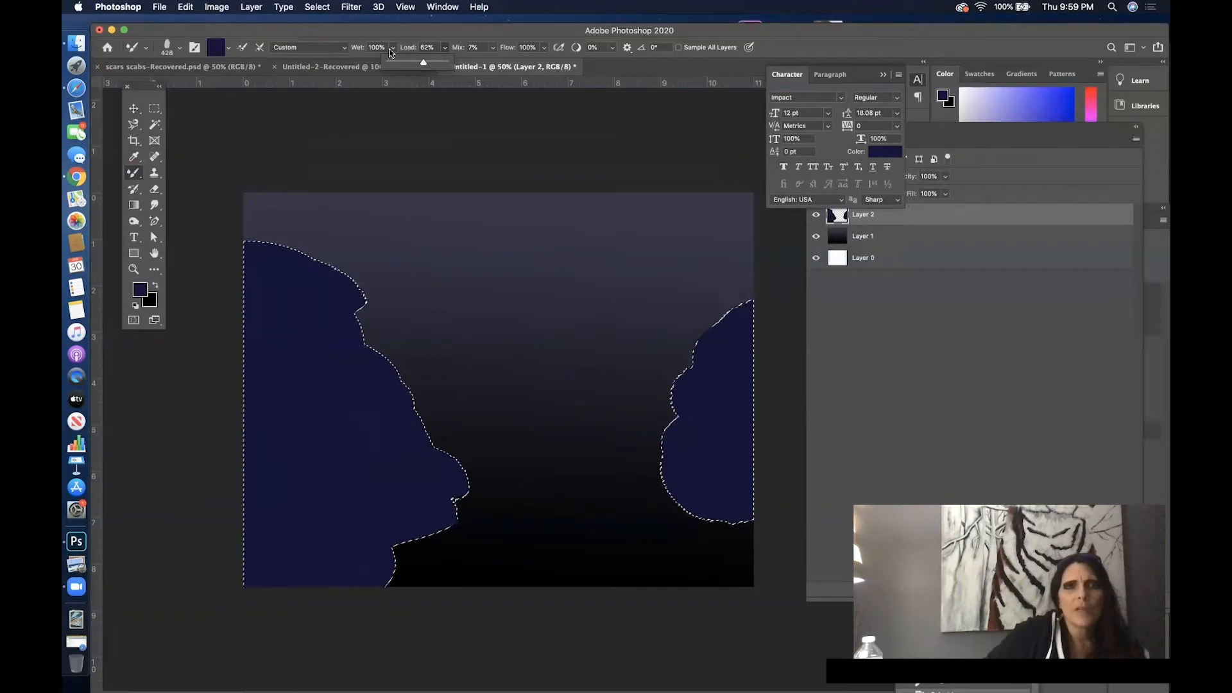
{"action": "left_click_drag", "start_coordinate": [392, 48], "coordinate": [381, 65]}
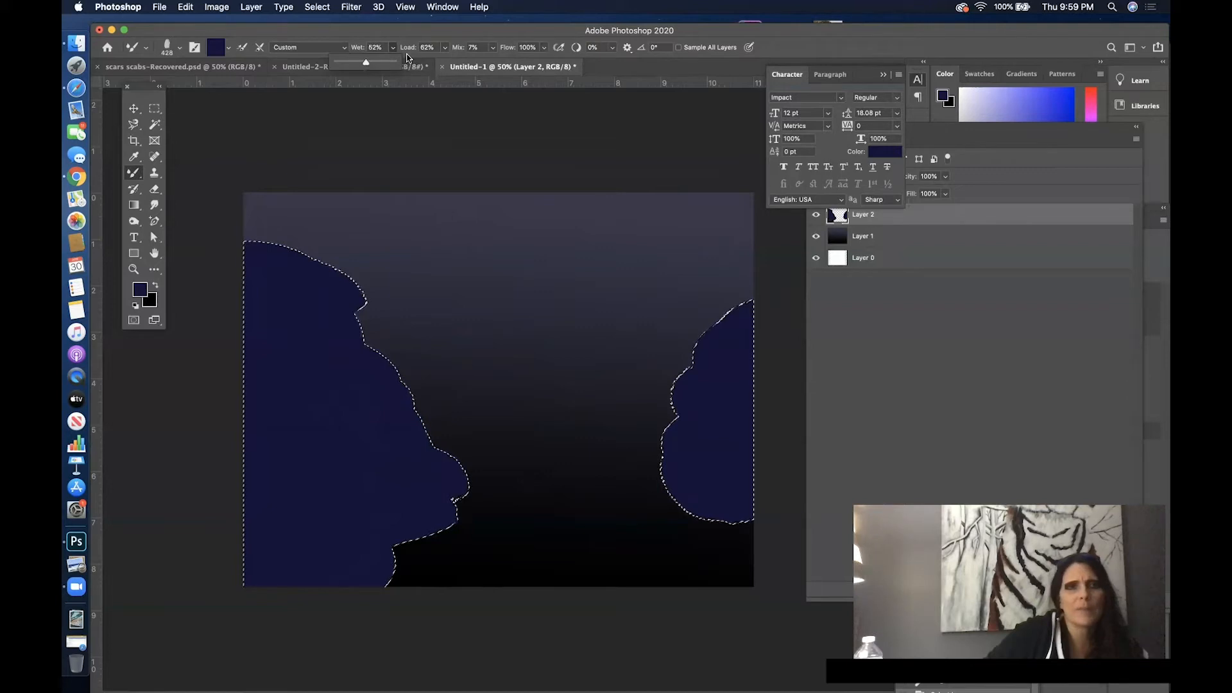
- Set the foreground to dark navy #0d0a23 and paint it over the selected blue masses with the Mixer Brush
{"action": "left_click", "coordinate": [140, 290]}
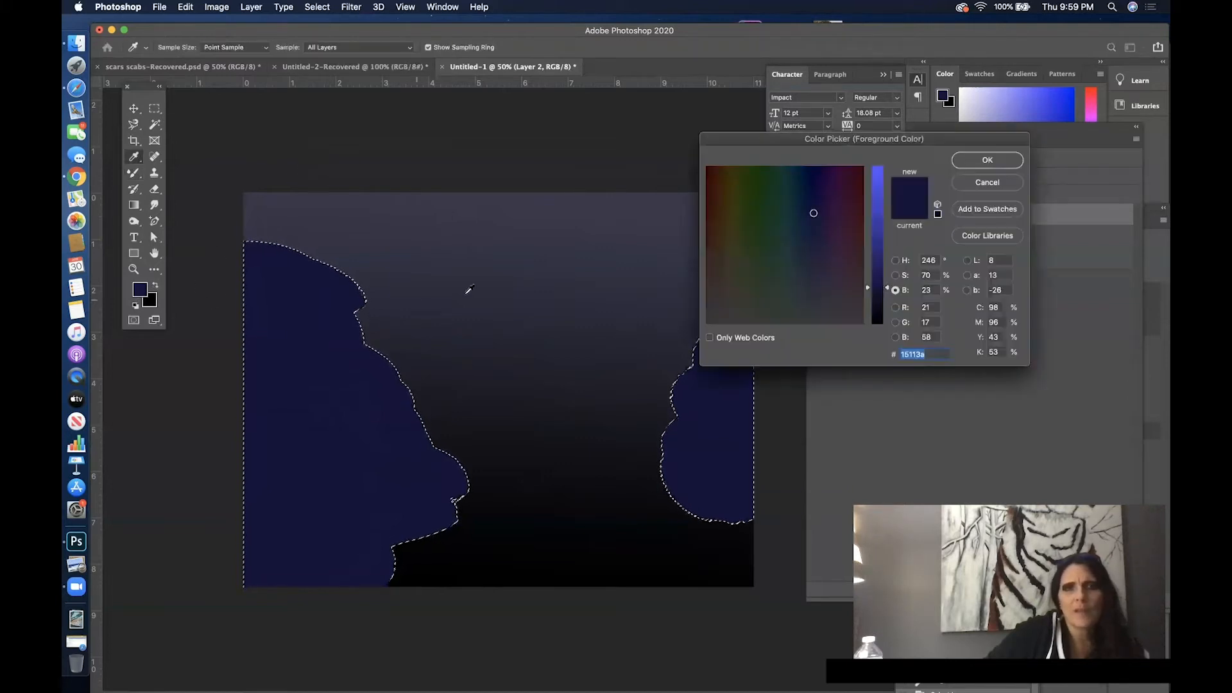
{"action": "left_click", "coordinate": [884, 304]}
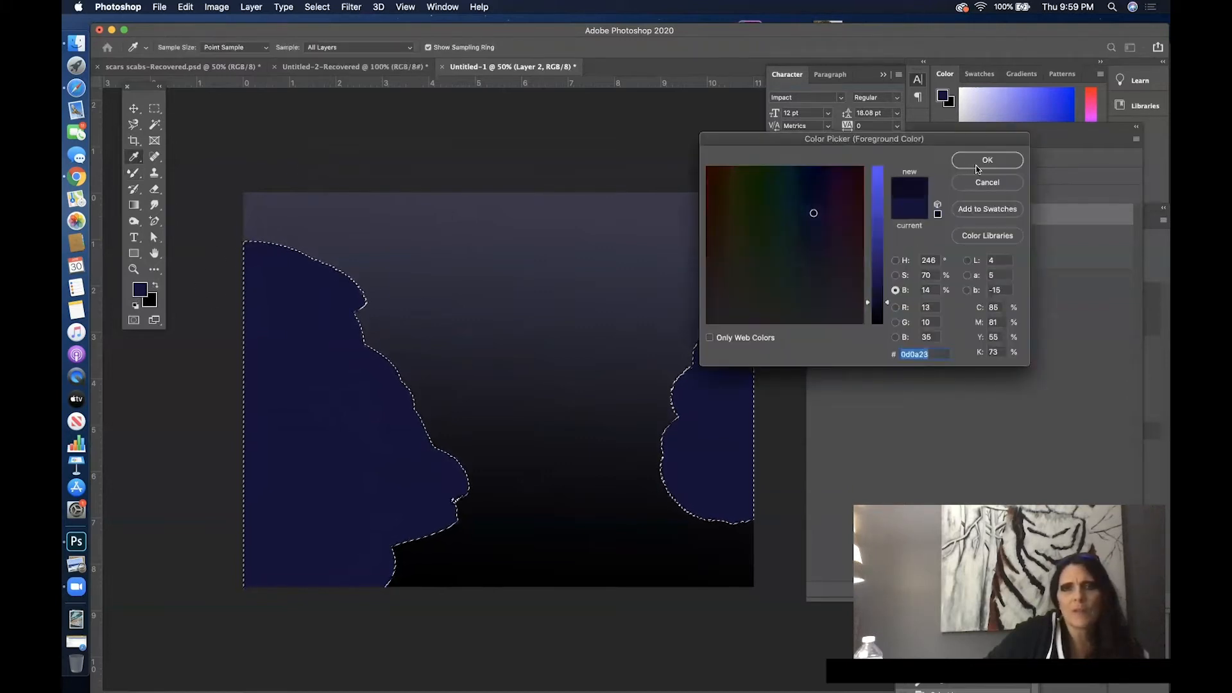
{"action": "left_click", "coordinate": [977, 161]}
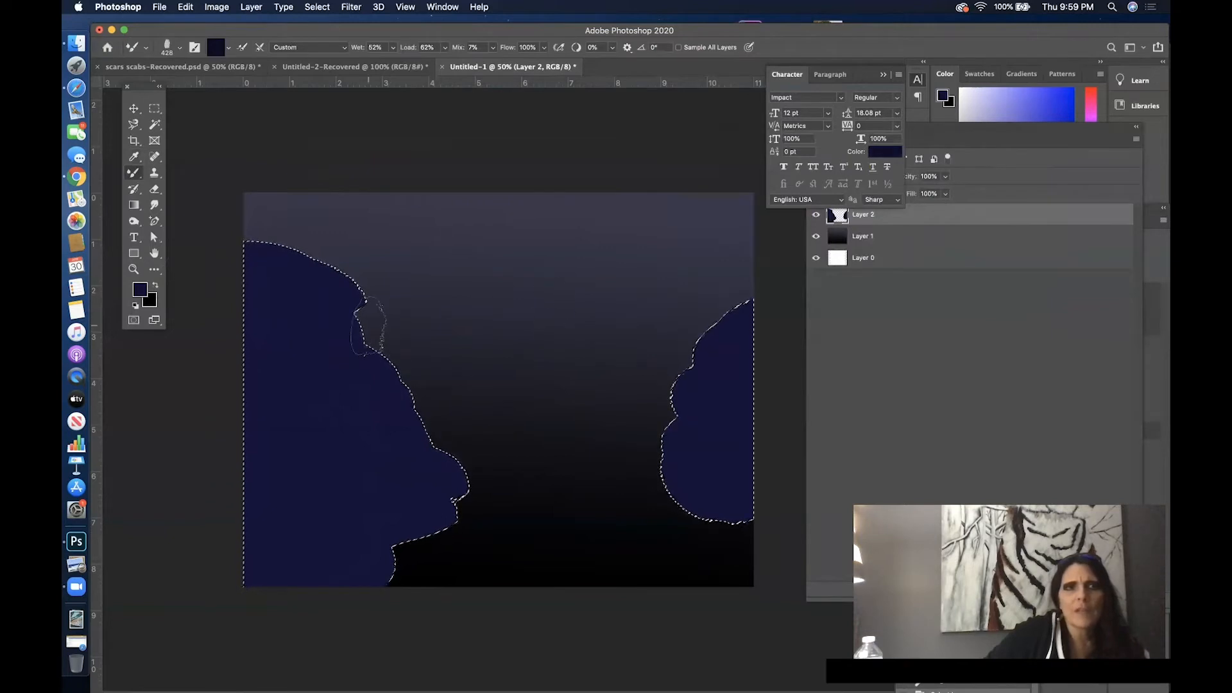
{"action": "mouse_move", "coordinate": [350, 333]}
{"action": "left_mouse_down"}
{"action": "mouse_move", "coordinate": [290, 368]}
{"action": "mouse_move", "coordinate": [341, 351]}
{"action": "mouse_move", "coordinate": [298, 391]}
{"action": "mouse_move", "coordinate": [372, 382]}
{"action": "mouse_move", "coordinate": [321, 401]}
{"action": "mouse_move", "coordinate": [353, 367]}
{"action": "mouse_move", "coordinate": [329, 327]}
{"action": "mouse_move", "coordinate": [268, 380]}
{"action": "mouse_move", "coordinate": [342, 315]}
{"action": "mouse_move", "coordinate": [260, 320]}
{"action": "mouse_move", "coordinate": [380, 307]}
{"action": "mouse_move", "coordinate": [274, 298]}
{"action": "mouse_move", "coordinate": [285, 258]}
{"action": "mouse_move", "coordinate": [332, 428]}
{"action": "mouse_move", "coordinate": [263, 410]}
{"action": "mouse_move", "coordinate": [321, 419]}
{"action": "mouse_move", "coordinate": [289, 430]}
{"action": "mouse_move", "coordinate": [319, 449]}
{"action": "mouse_move", "coordinate": [451, 461]}
{"action": "mouse_move", "coordinate": [342, 496]}
{"action": "mouse_move", "coordinate": [235, 507]}
{"action": "mouse_move", "coordinate": [302, 479]}
{"action": "mouse_move", "coordinate": [179, 512]}
{"action": "mouse_move", "coordinate": [497, 540]}
{"action": "left_mouse_up"}
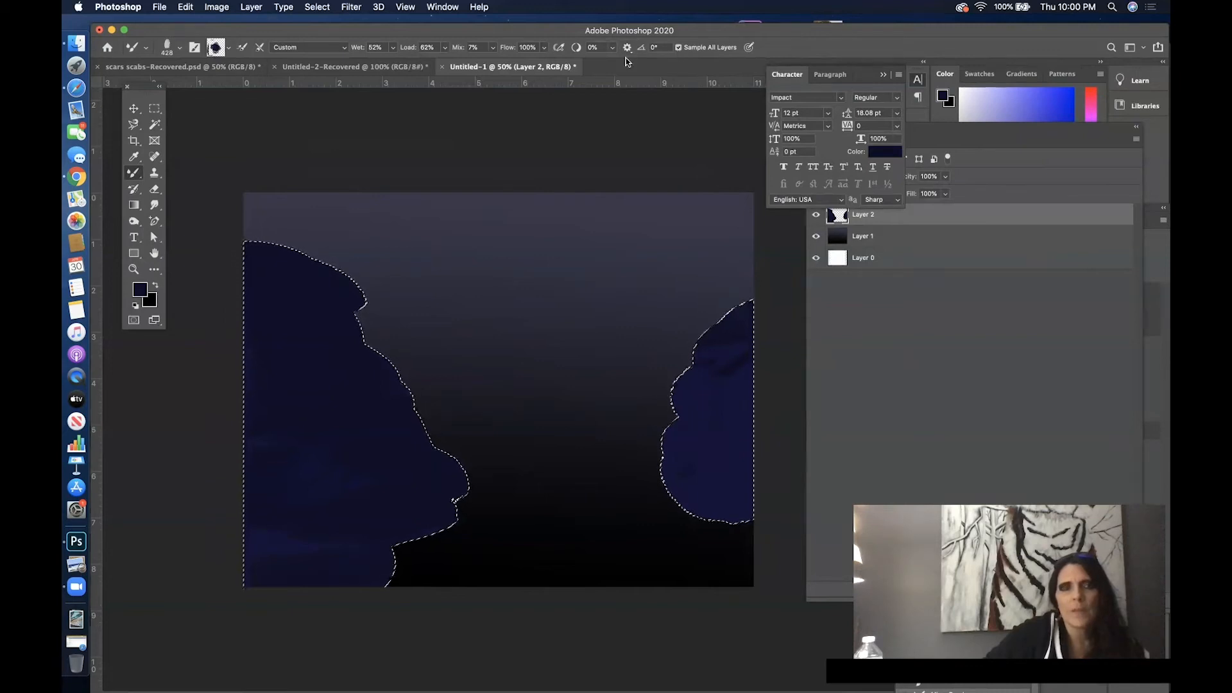
- Smudge the paint inside both masses with Kyle's Paintbox - Wet Blender 50, starting at 153 px
{"action": "left_click", "coordinate": [141, 51]}
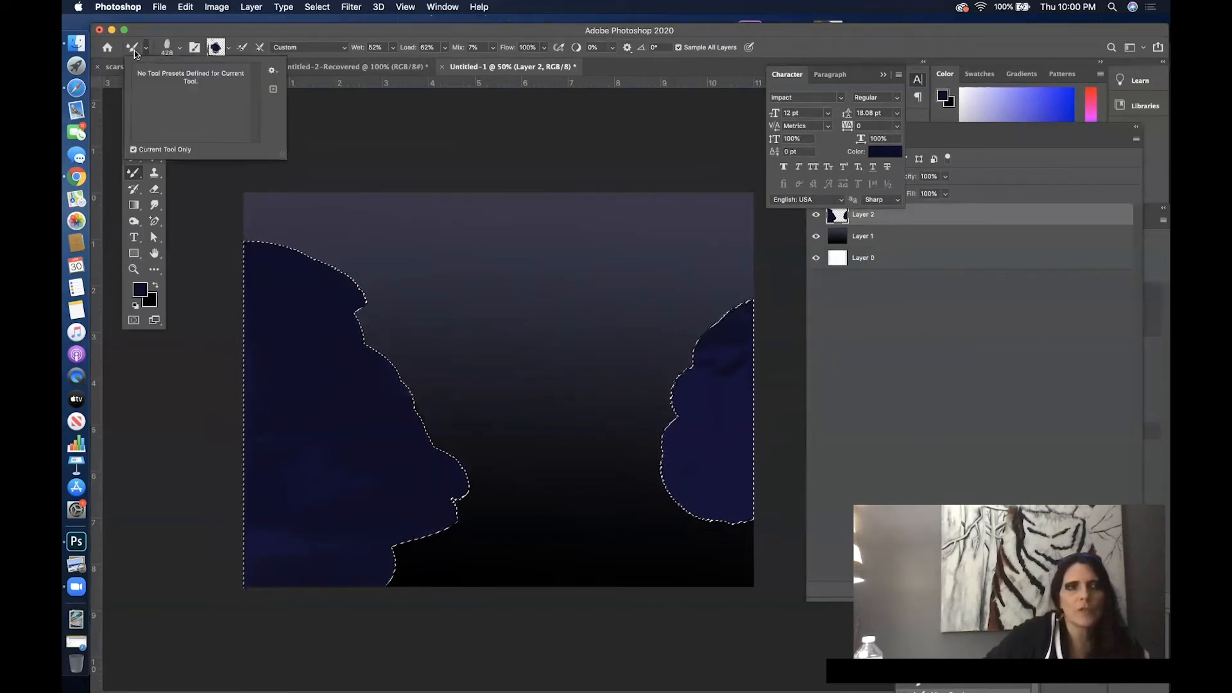
{"action": "left_click", "coordinate": [170, 51]}
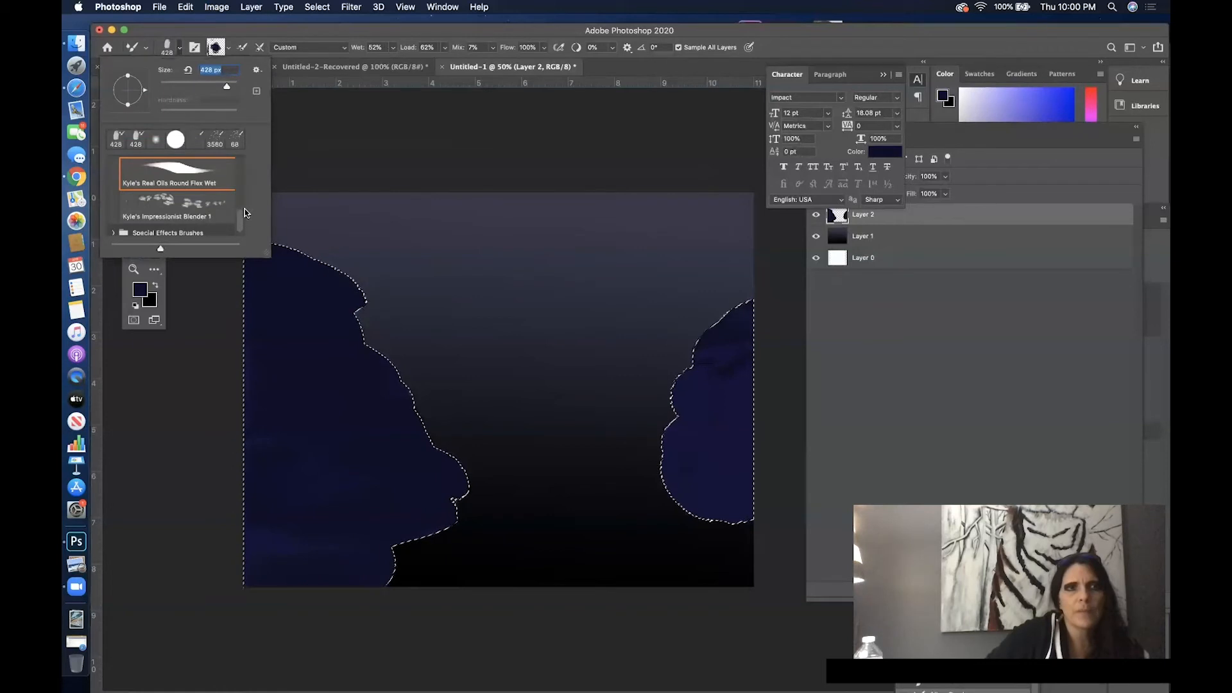
{"action": "scroll", "coordinate": [237, 215], "scroll_direction": "down", "scroll_amount": 1}
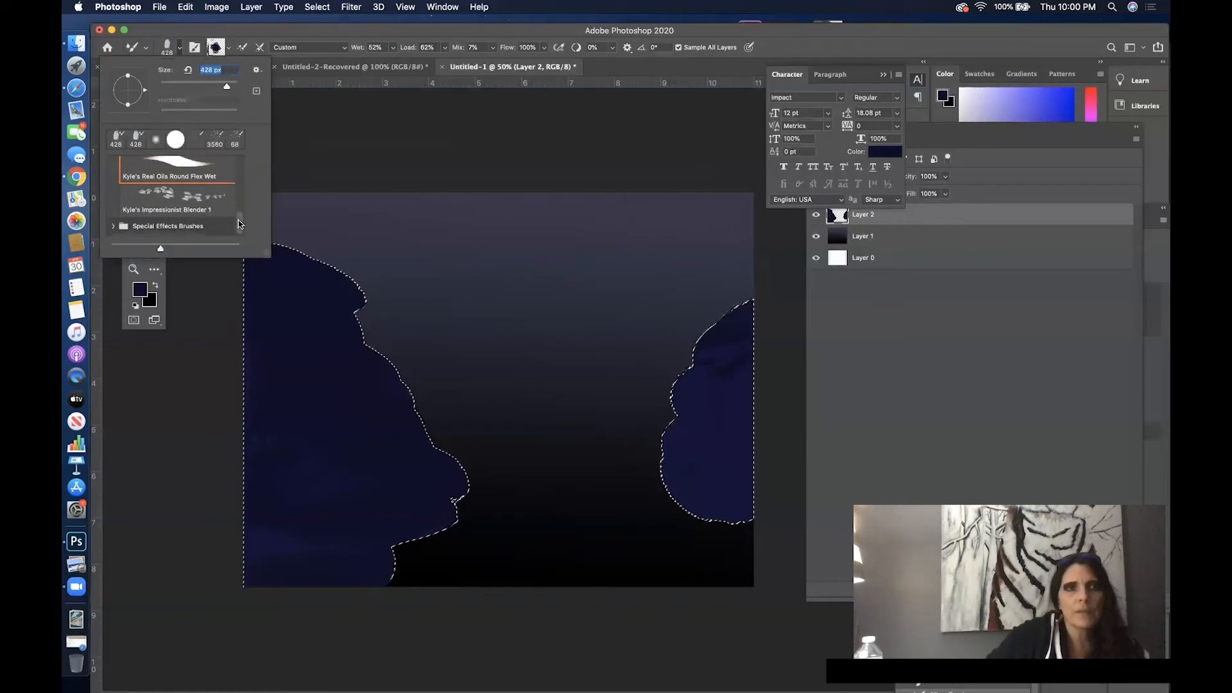
{"action": "left_click_drag", "start_coordinate": [239, 224], "coordinate": [238, 198]}
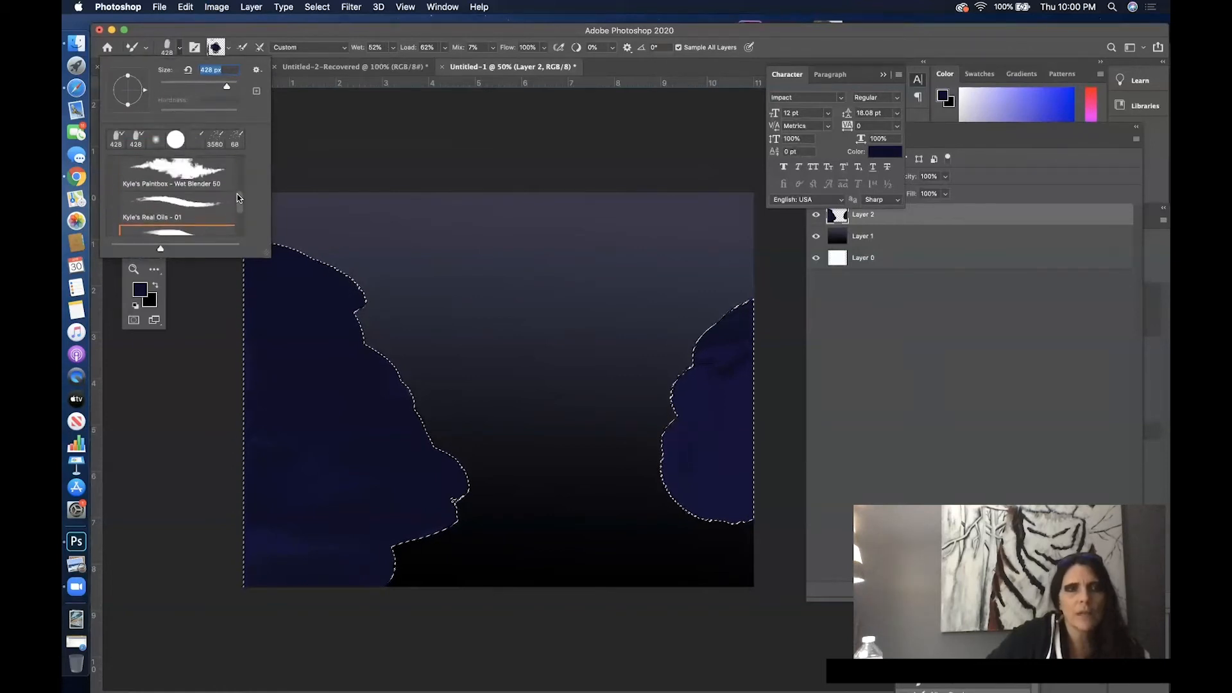
{"action": "left_click", "coordinate": [190, 174]}
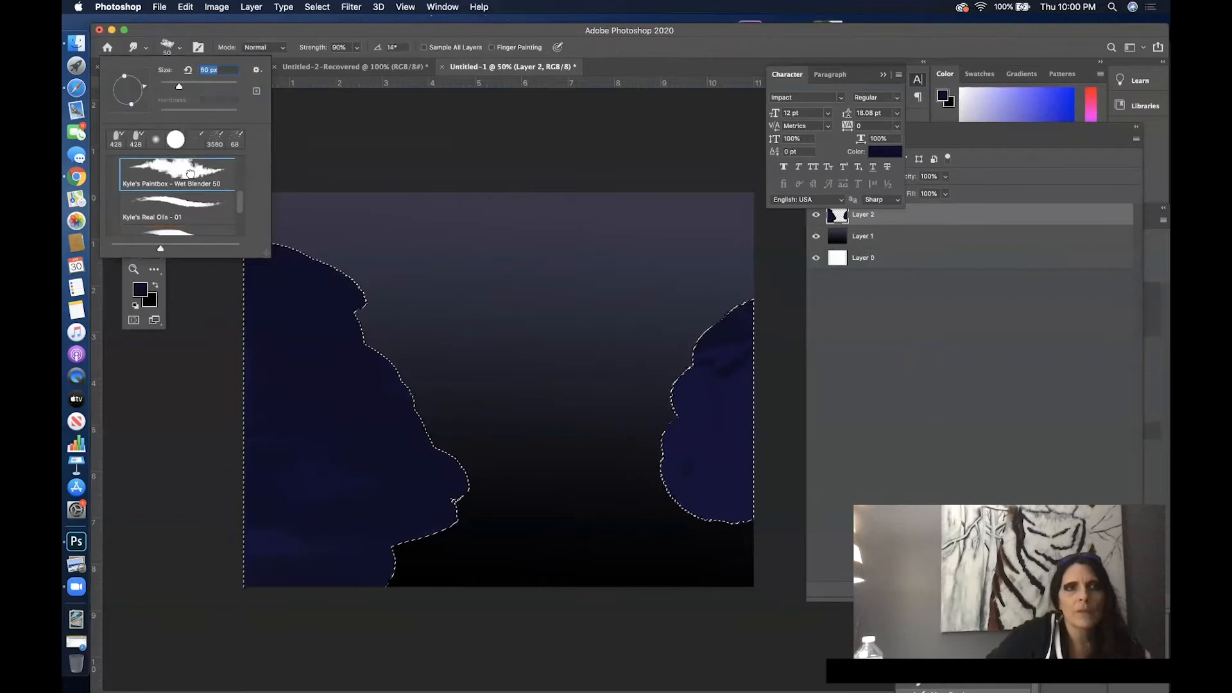
{"action": "right_click", "coordinate": [355, 275]}
{"action": "left_click", "coordinate": [471, 300]}
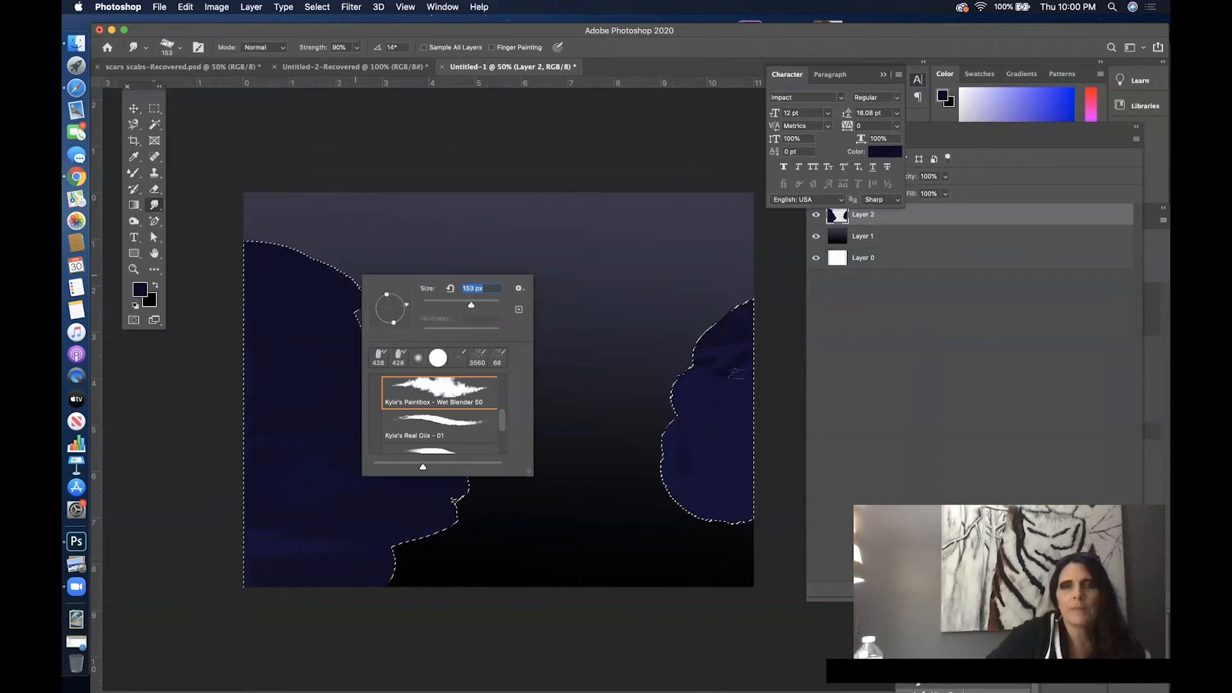
{"action": "left_click_drag", "start_coordinate": [309, 352], "coordinate": [403, 389]}
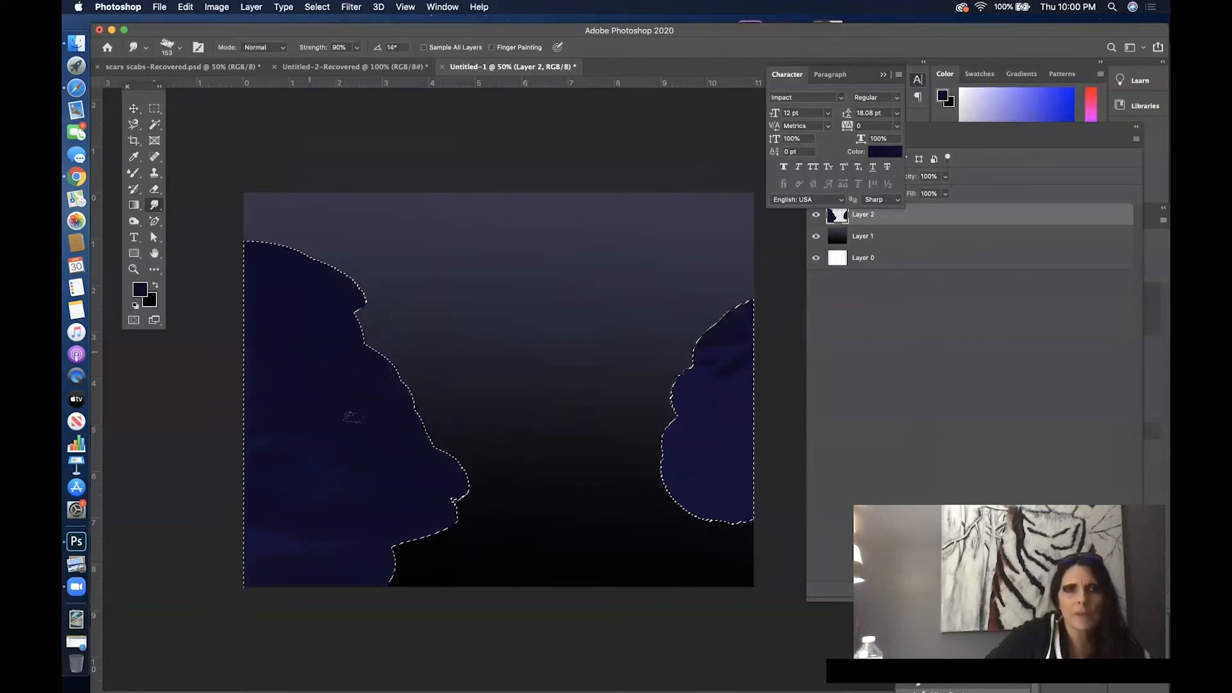
{"action": "left_click_drag", "start_coordinate": [463, 461], "coordinate": [426, 467]}
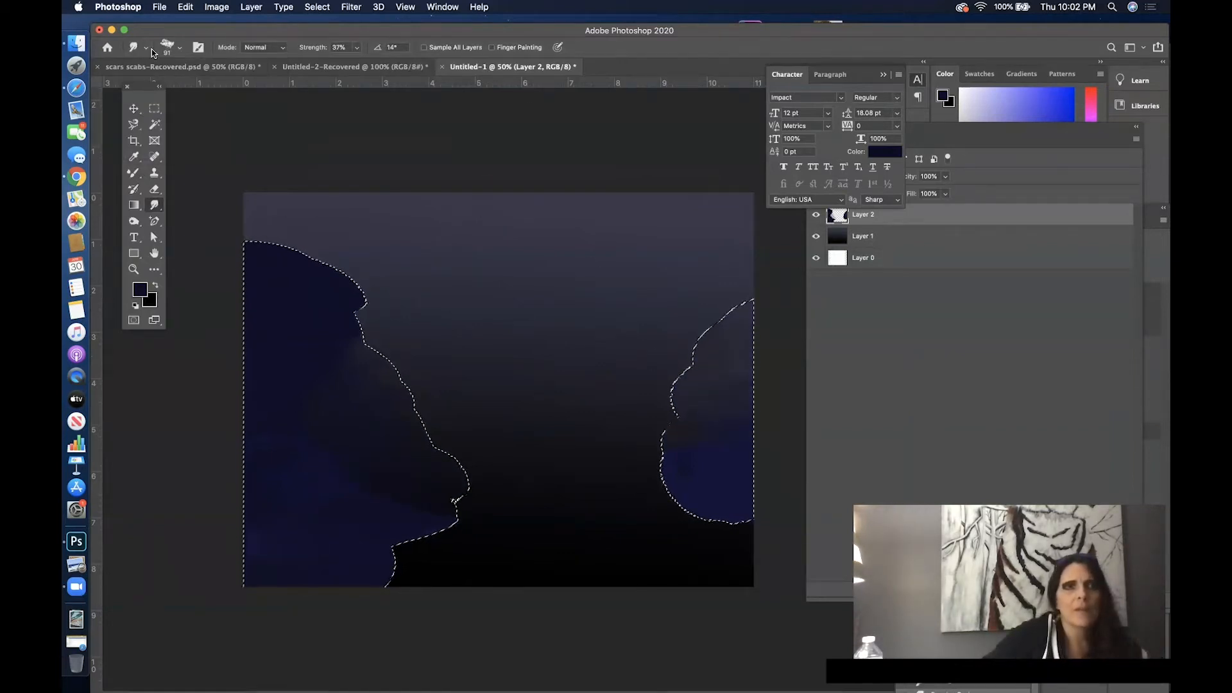
- Choose Kyle's Real Oils Round Flex Wet brush and set it to 48% wet and 67% load
{"action": "left_click", "coordinate": [141, 49]}
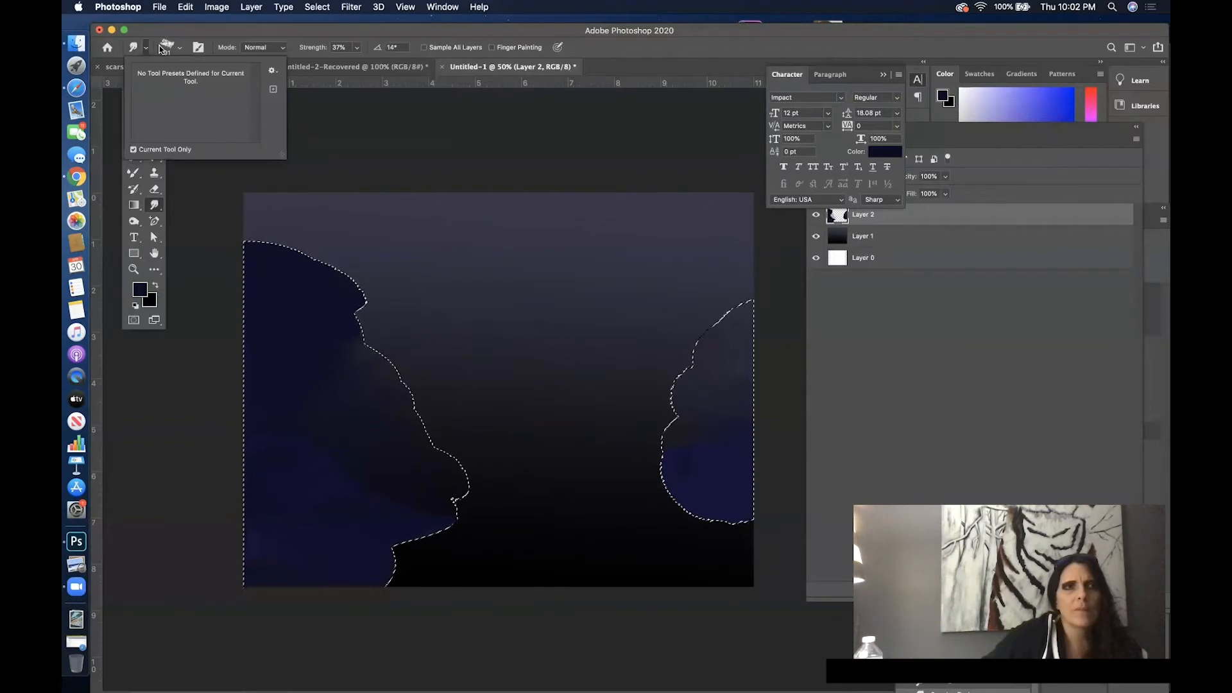
{"action": "left_click", "coordinate": [161, 48]}
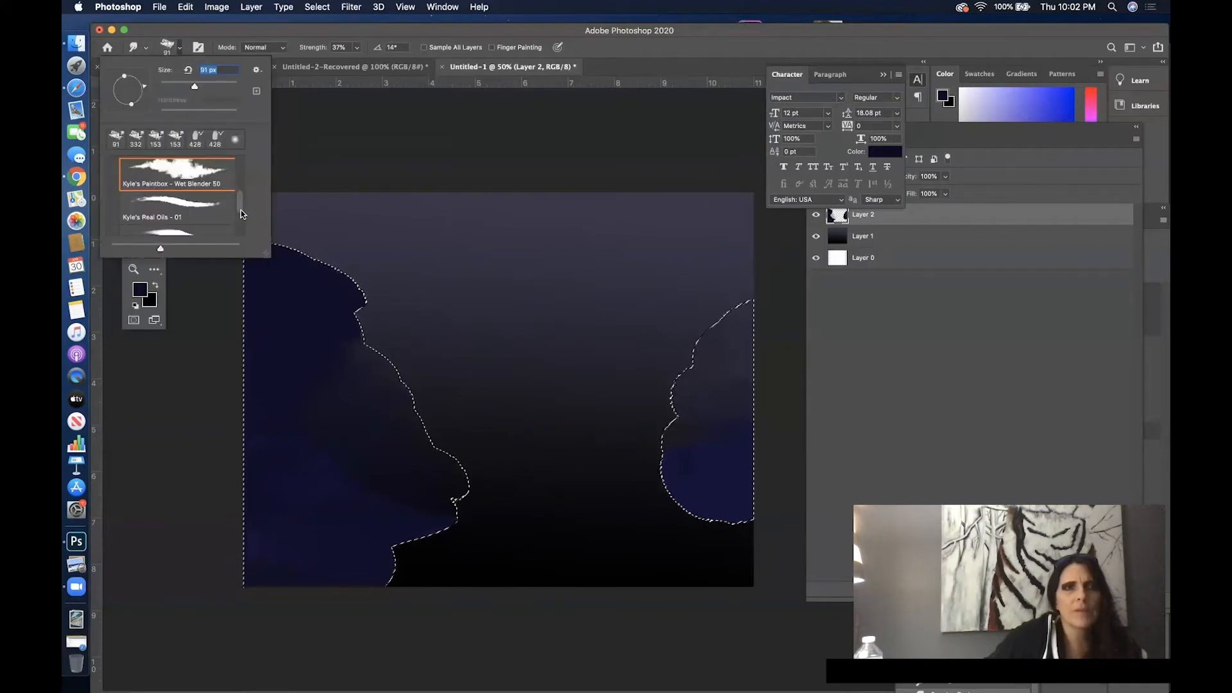
{"action": "scroll", "coordinate": [240, 210], "scroll_direction": "down", "scroll_amount": 2}
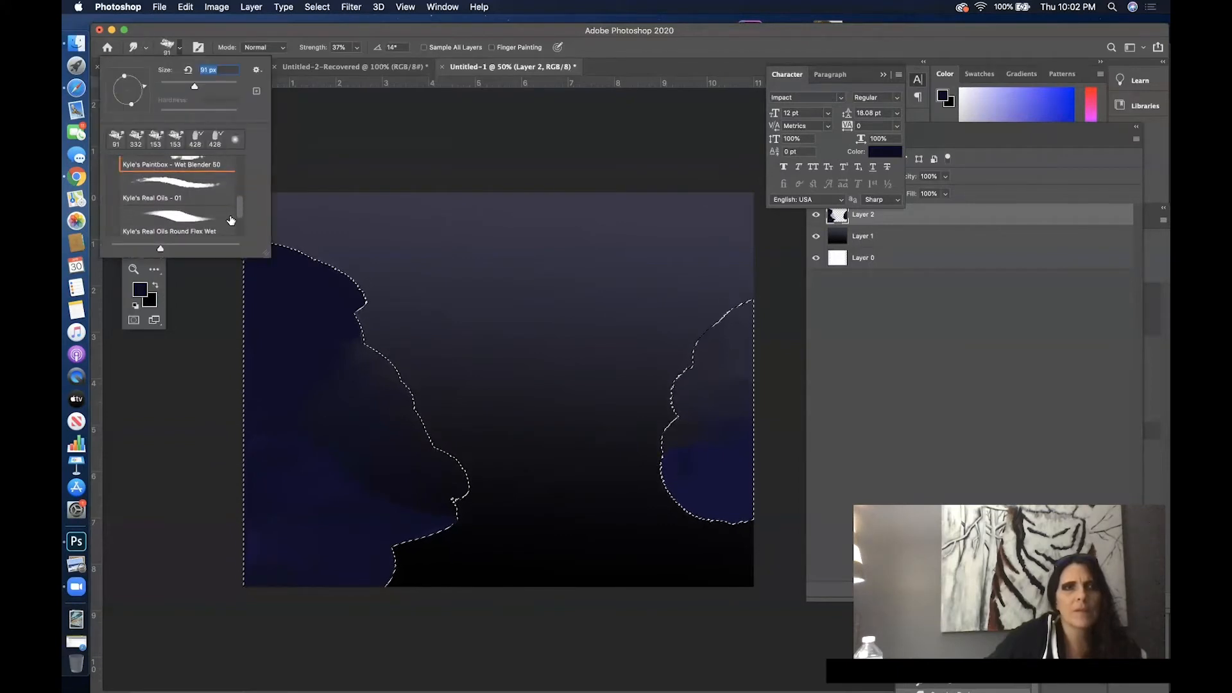
{"action": "left_click", "coordinate": [193, 221]}
{"action": "left_click", "coordinate": [355, 43]}
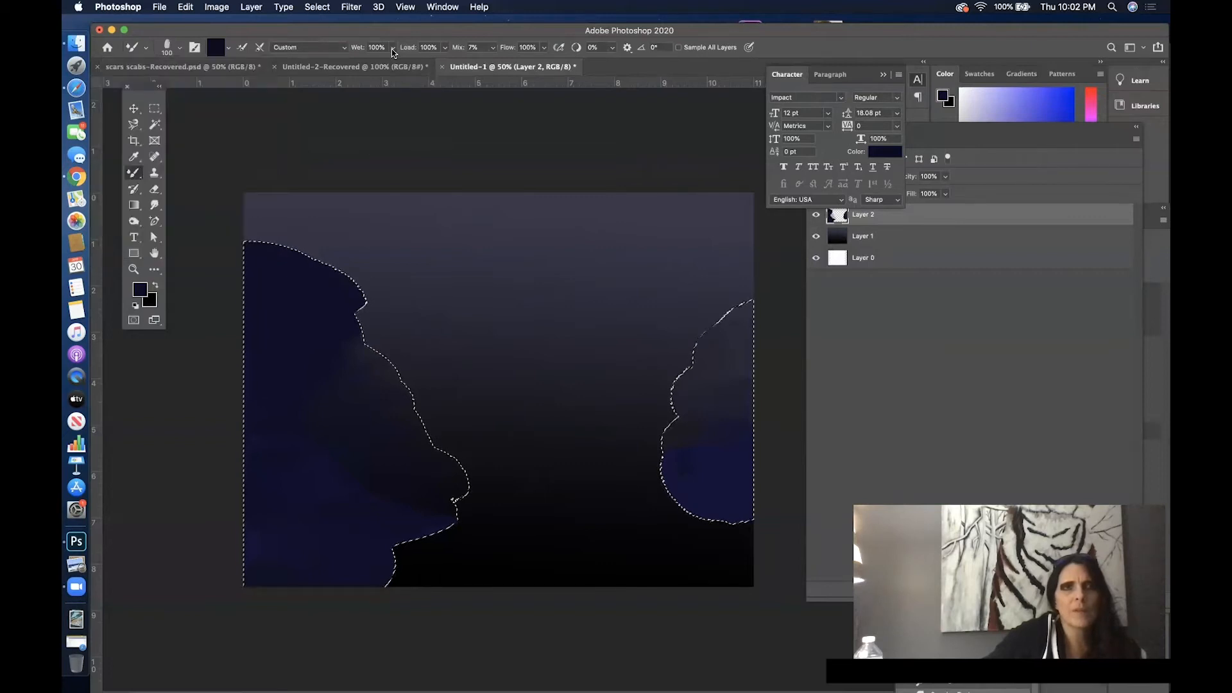
{"action": "left_click_drag", "start_coordinate": [374, 63], "coordinate": [363, 63]}
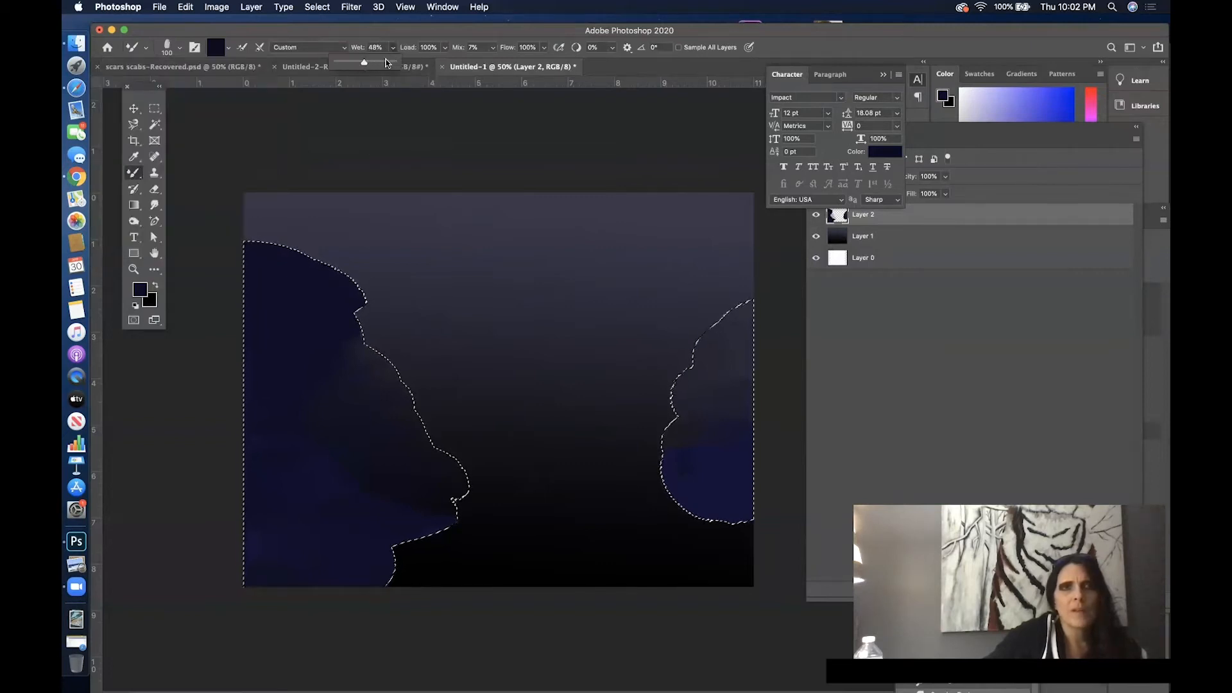
{"action": "left_click", "coordinate": [444, 49]}
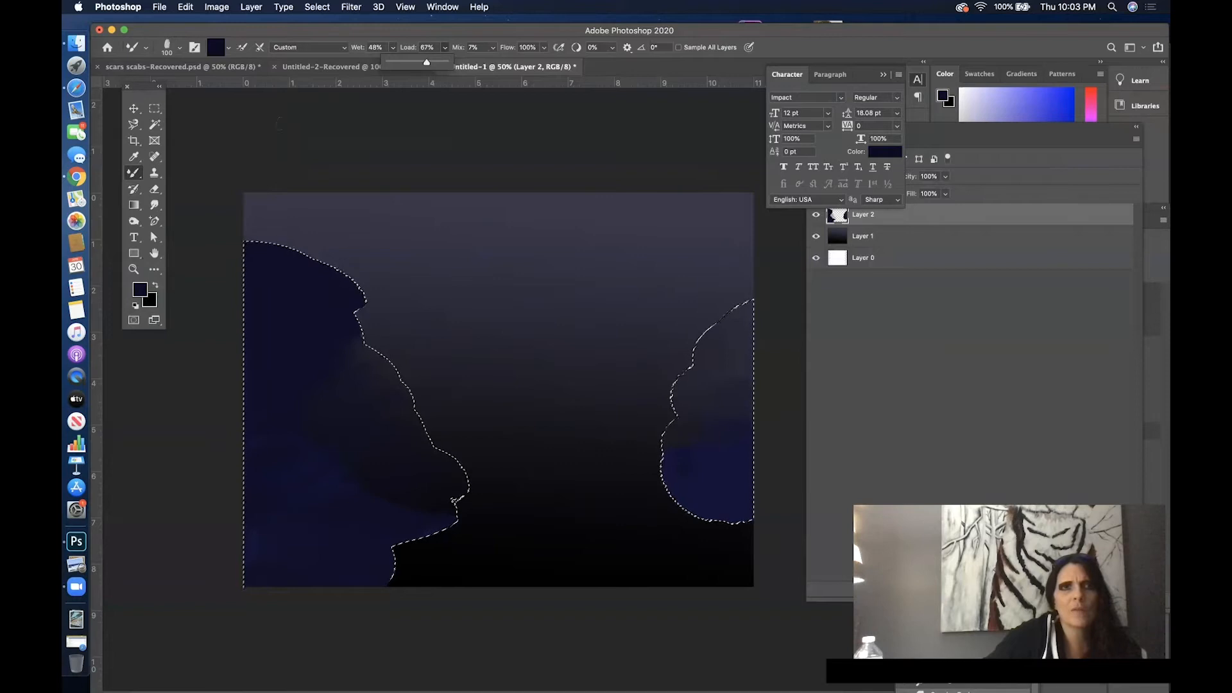
- Enlarge the oil brush and paint dark navy over the smudged areas of the left mass
{"action": "left_click", "coordinate": [302, 298]}
{"action": "right_click", "coordinate": [303, 298]}
{"action": "left_click_drag", "start_coordinate": [409, 328], "coordinate": [426, 329]}
{"action": "left_click", "coordinate": [264, 295]}
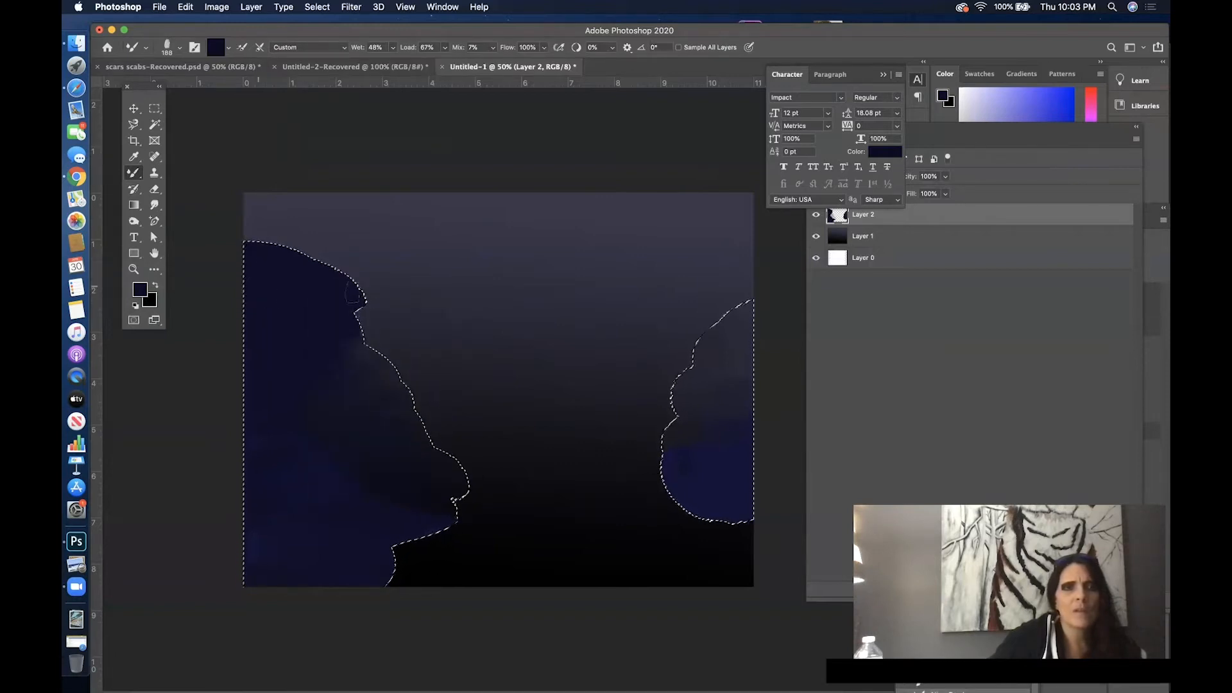
{"action": "left_click_drag", "start_coordinate": [288, 369], "coordinate": [362, 352]}
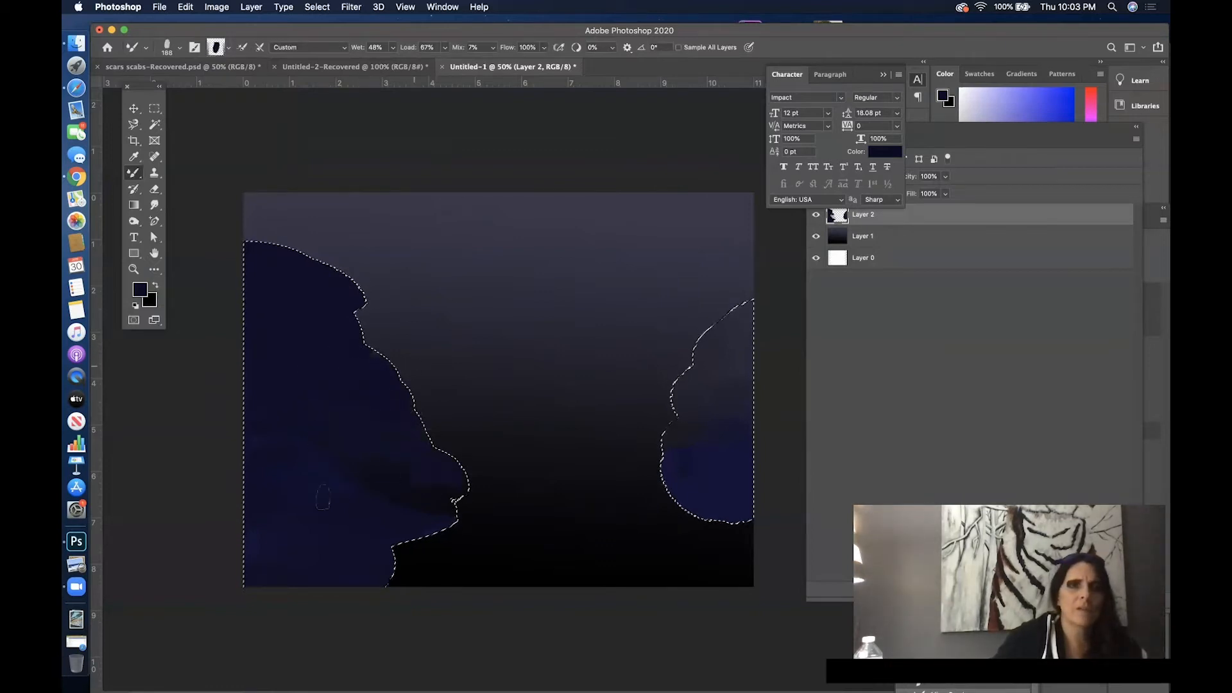
- Set the foreground to near-black #060510, enlarge the brush to about 476 px, and darken the left mass, leaving blue patches
{"action": "left_click", "coordinate": [140, 290]}
{"action": "left_click_drag", "start_coordinate": [877, 294], "coordinate": [880, 313]}
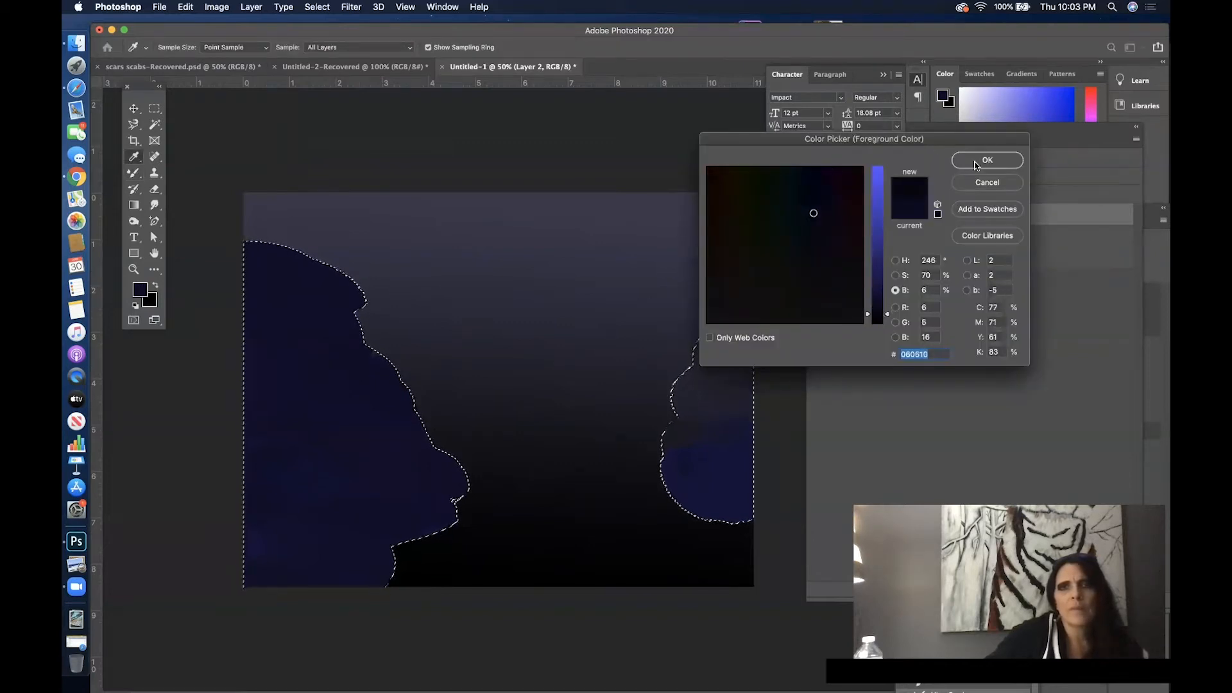
{"action": "left_click", "coordinate": [987, 160]}
{"action": "key", "text": "b"}
{"action": "right_click", "coordinate": [460, 321]}
{"action": "left_click_drag", "start_coordinate": [589, 349], "coordinate": [597, 349]}
{"action": "mouse_move", "coordinate": [357, 344]}
{"action": "left_mouse_down"}
{"action": "mouse_move", "coordinate": [267, 353]}
{"action": "mouse_move", "coordinate": [307, 303]}
{"action": "left_mouse_up"}
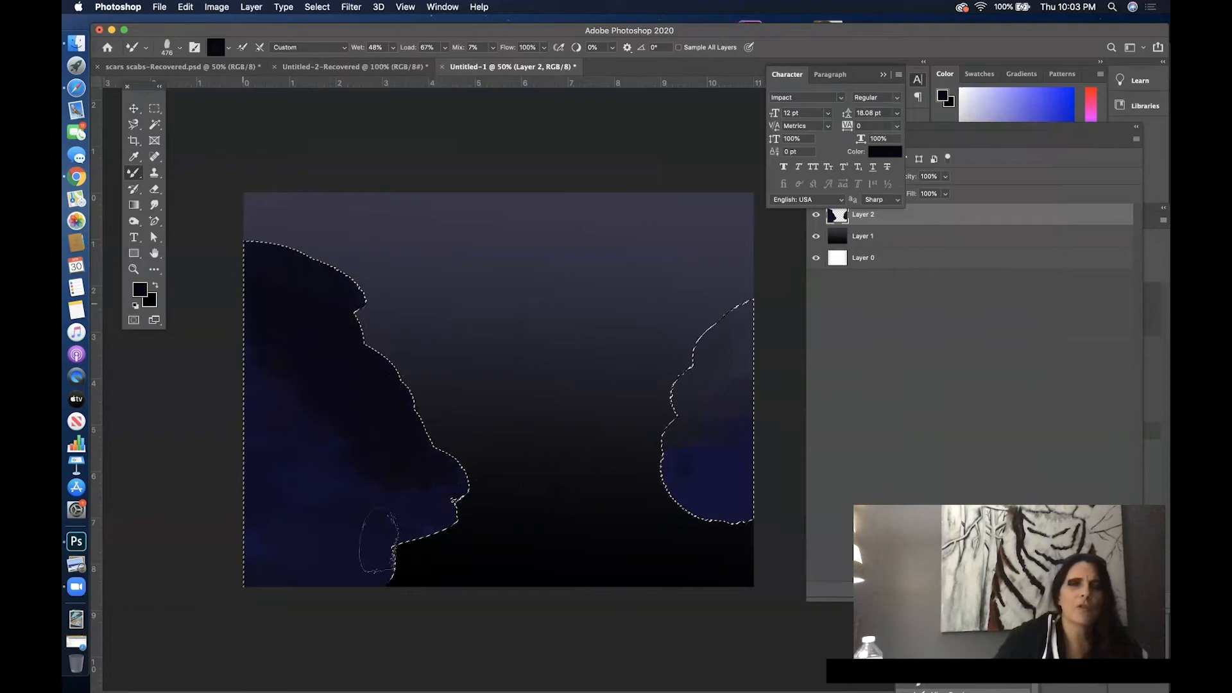
{"action": "left_click_drag", "start_coordinate": [291, 401], "coordinate": [414, 570]}
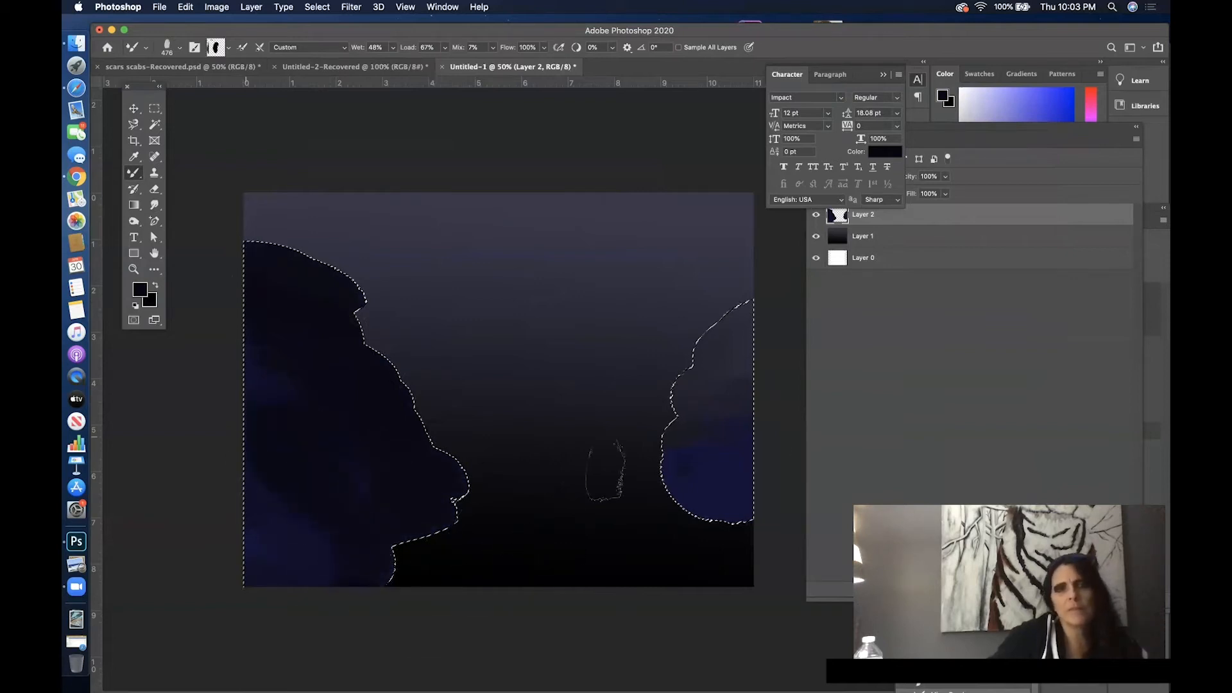
- Paint near-black strokes over the right mass, blending them into the blue near its lower edge
{"action": "mouse_move", "coordinate": [705, 401]}
{"action": "left_mouse_down"}
{"action": "mouse_move", "coordinate": [758, 370]}
{"action": "mouse_move", "coordinate": [691, 338]}
{"action": "mouse_move", "coordinate": [696, 317]}
{"action": "mouse_move", "coordinate": [761, 310]}
{"action": "mouse_move", "coordinate": [785, 298]}
{"action": "mouse_move", "coordinate": [787, 280]}
{"action": "mouse_move", "coordinate": [742, 335]}
{"action": "mouse_move", "coordinate": [785, 291]}
{"action": "mouse_move", "coordinate": [729, 283]}
{"action": "mouse_move", "coordinate": [754, 361]}
{"action": "mouse_move", "coordinate": [751, 423]}
{"action": "mouse_move", "coordinate": [656, 443]}
{"action": "mouse_move", "coordinate": [721, 429]}
{"action": "left_mouse_up"}
{"action": "mouse_move", "coordinate": [756, 327]}
{"action": "left_mouse_down"}
{"action": "mouse_move", "coordinate": [691, 397]}
{"action": "mouse_move", "coordinate": [695, 408]}
{"action": "mouse_move", "coordinate": [789, 395]}
{"action": "mouse_move", "coordinate": [718, 345]}
{"action": "left_mouse_up"}
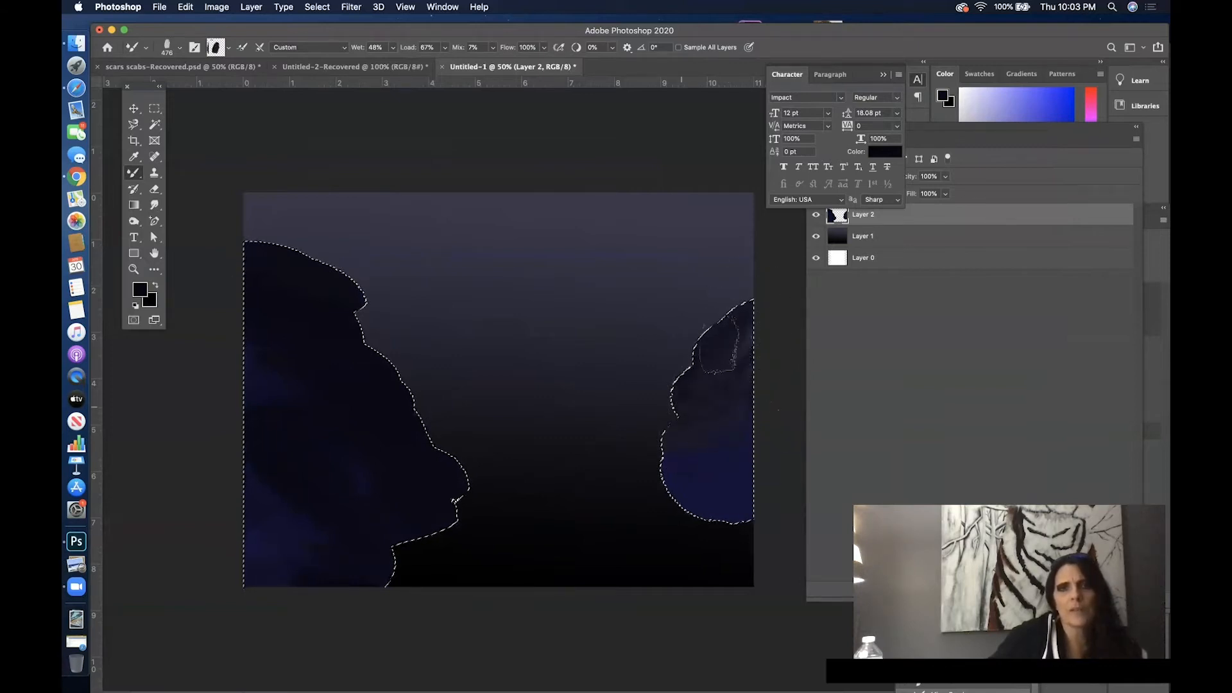
{"action": "mouse_move", "coordinate": [754, 442]}
{"action": "left_mouse_down"}
{"action": "mouse_move", "coordinate": [731, 406]}
{"action": "mouse_move", "coordinate": [737, 419]}
{"action": "mouse_move", "coordinate": [670, 462]}
{"action": "left_mouse_up"}
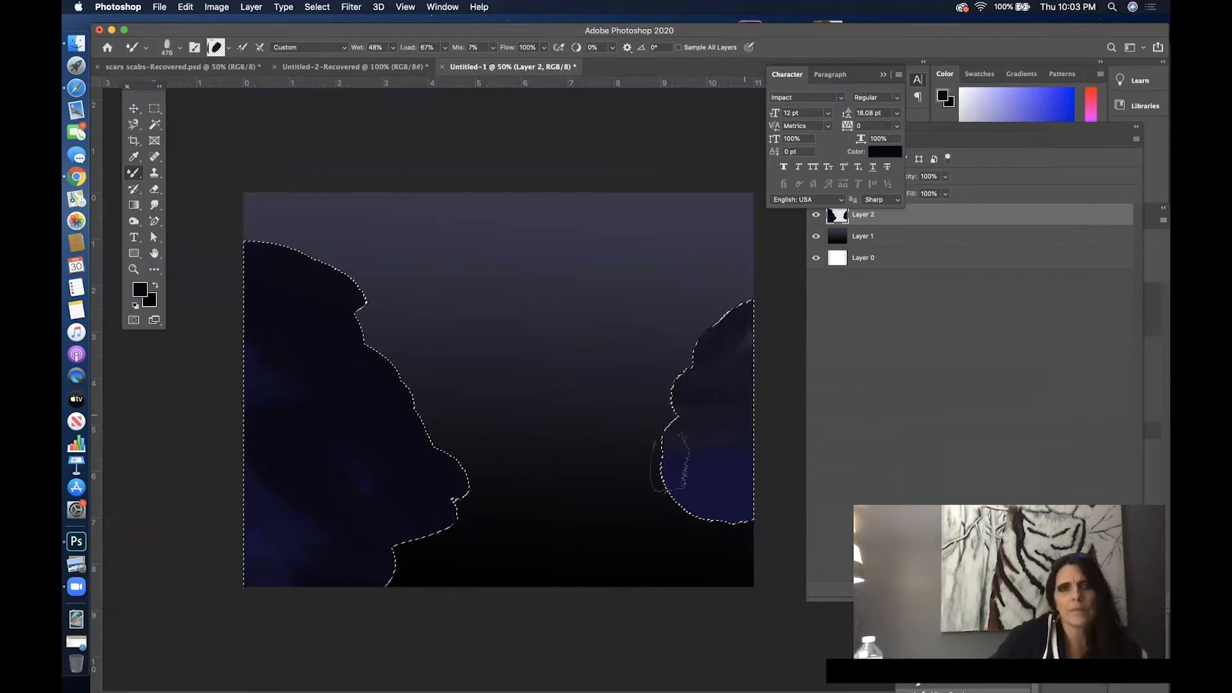
{"action": "mouse_move", "coordinate": [738, 443]}
{"action": "left_mouse_down"}
{"action": "mouse_move", "coordinate": [754, 373]}
{"action": "mouse_move", "coordinate": [727, 337]}
{"action": "mouse_move", "coordinate": [673, 371]}
{"action": "left_mouse_up"}
{"action": "left_click_drag", "start_coordinate": [763, 395], "coordinate": [674, 462]}
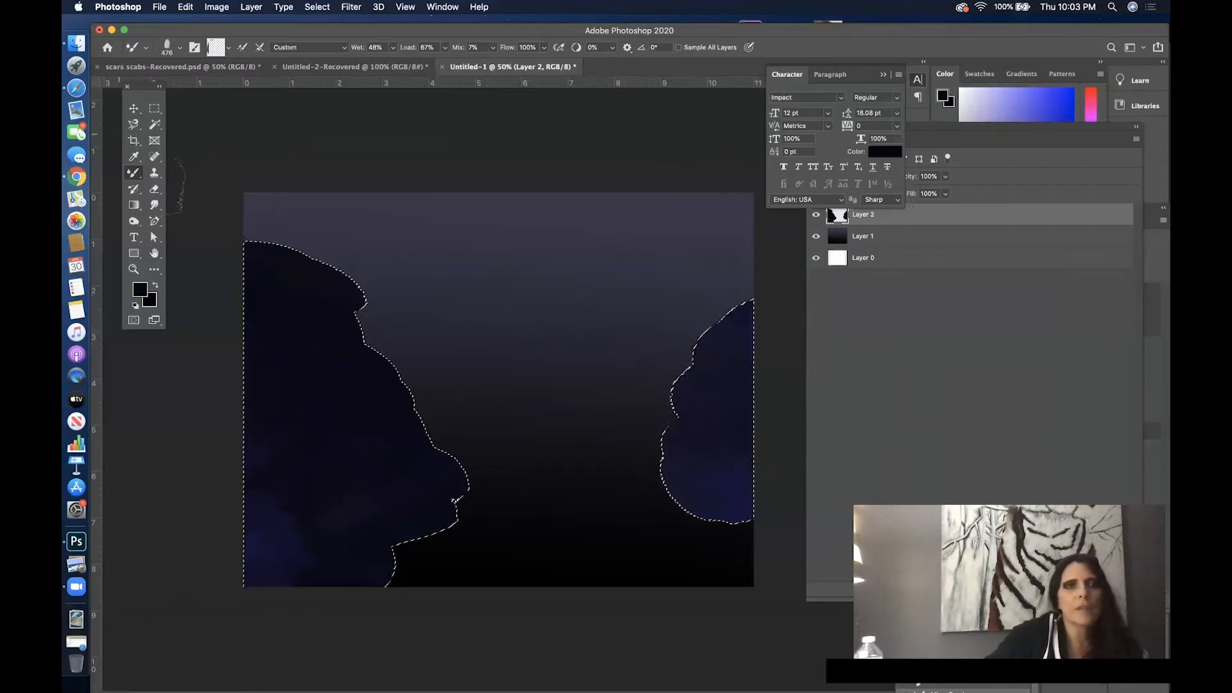
- Switch to the Brush tool and choose the Soft Round Pressure Opacity preset from the General Brushes
{"action": "left_click", "coordinate": [136, 175]}
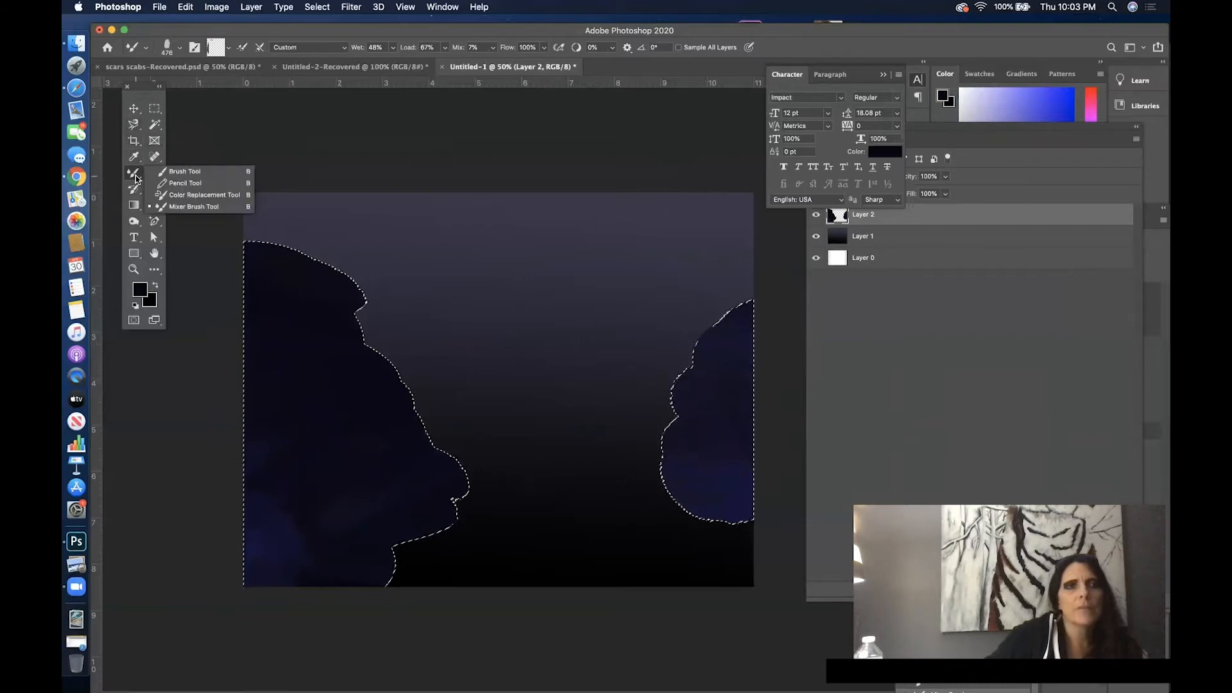
{"action": "left_click", "coordinate": [185, 171]}
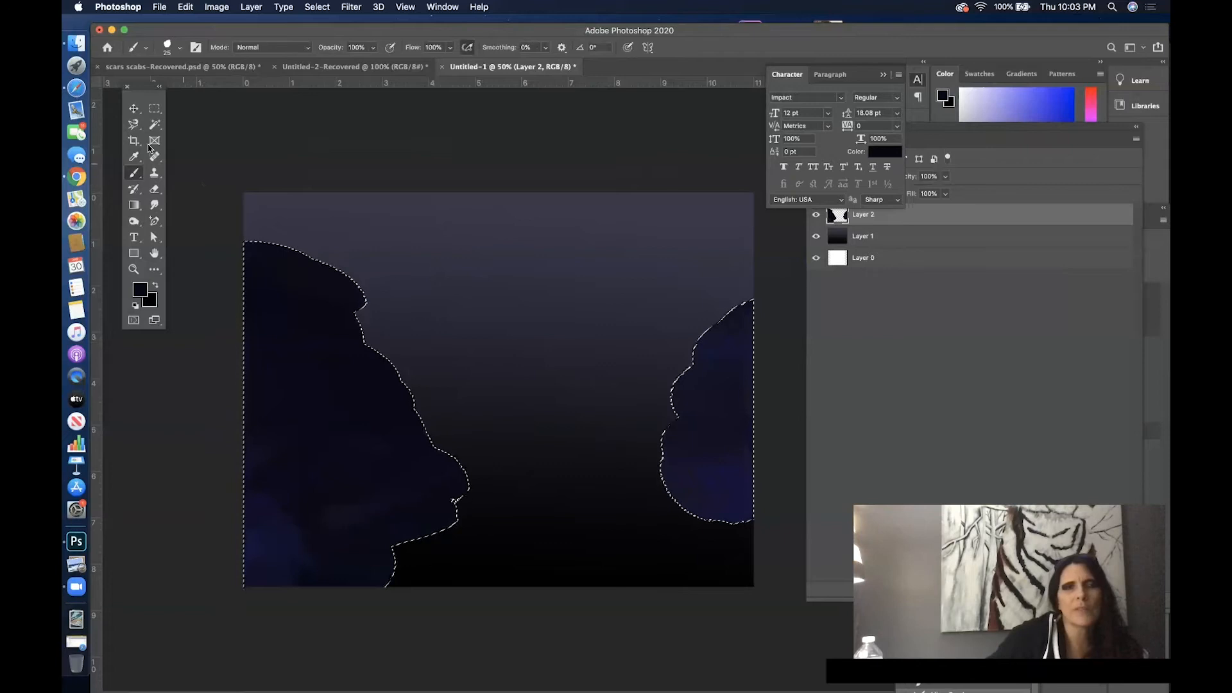
{"action": "left_click", "coordinate": [146, 52]}
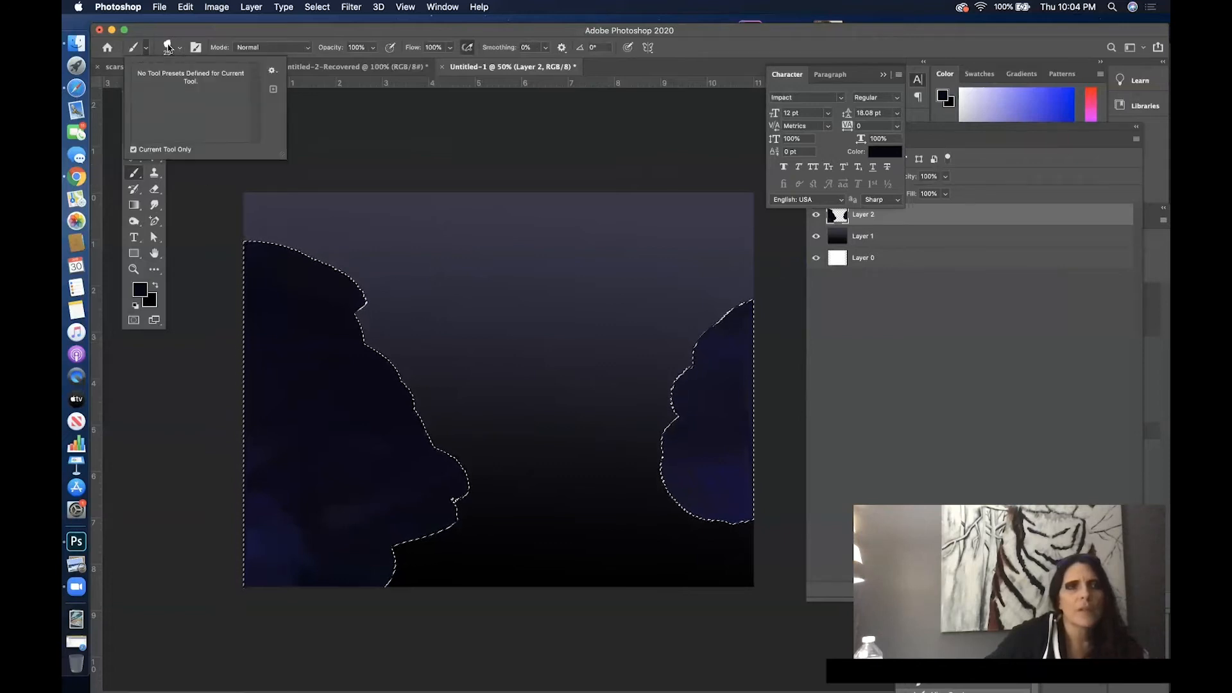
{"action": "left_click", "coordinate": [168, 47]}
{"action": "scroll", "coordinate": [168, 167], "scroll_direction": "up", "scroll_amount": 5}
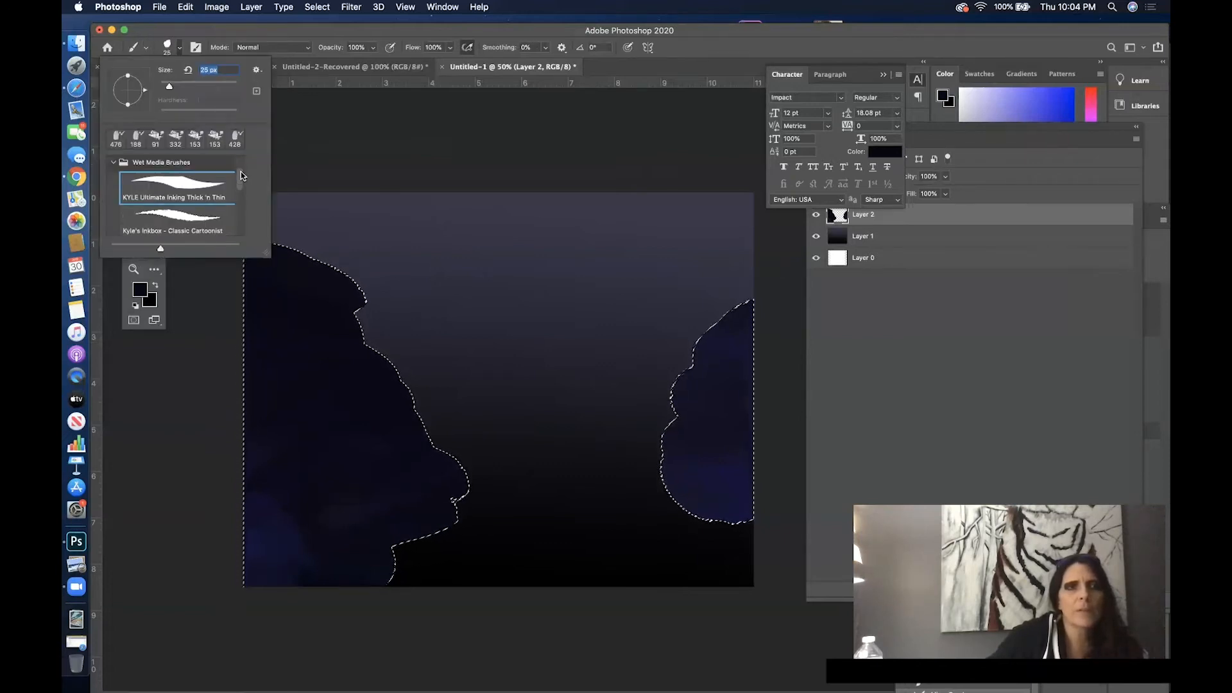
{"action": "left_click", "coordinate": [114, 166]}
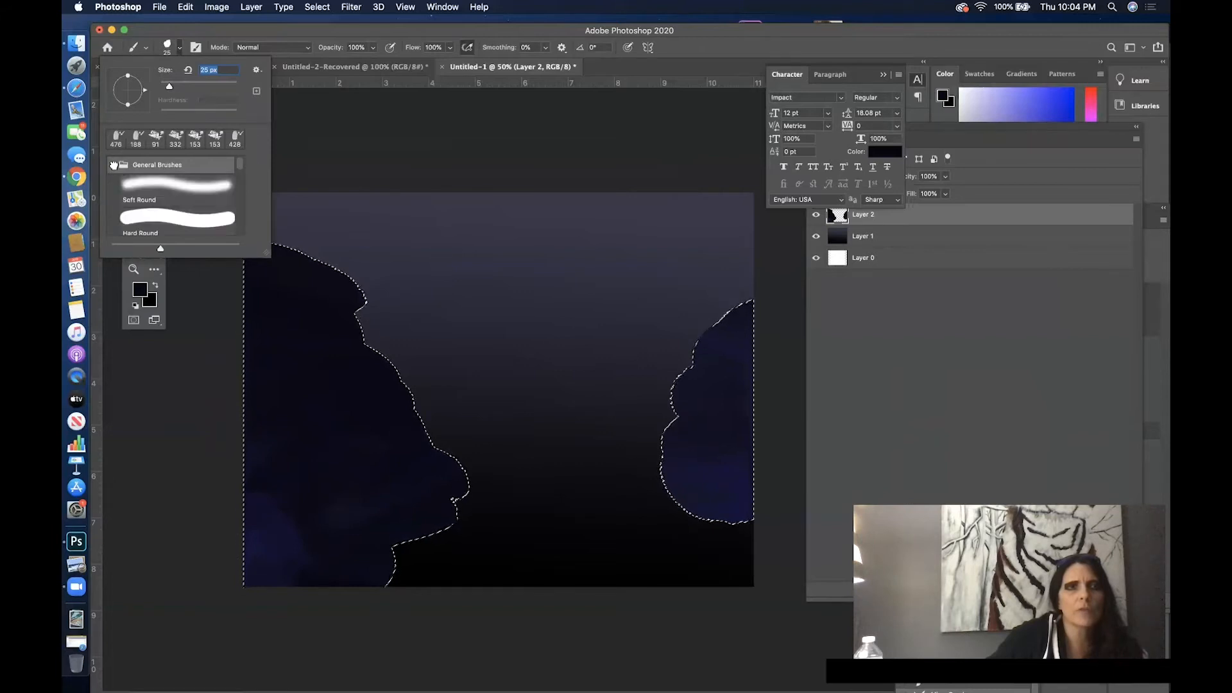
{"action": "scroll", "coordinate": [240, 179], "scroll_direction": "down", "scroll_amount": 5}
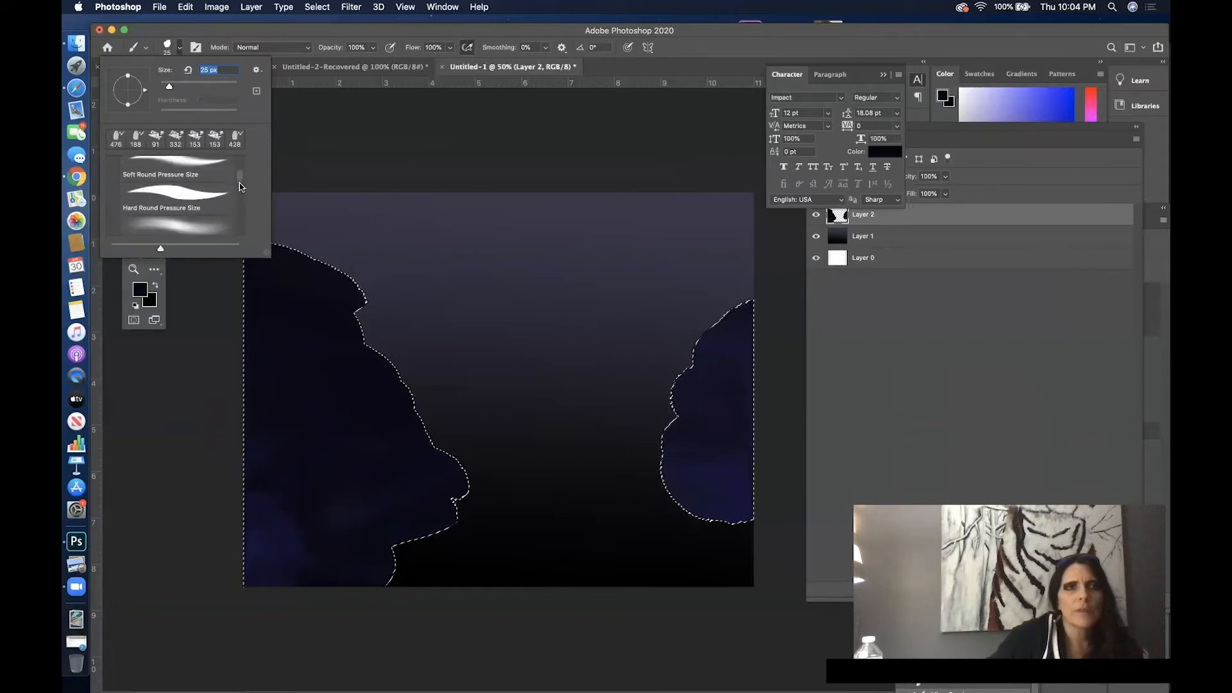
{"action": "scroll", "coordinate": [239, 189], "scroll_direction": "up", "scroll_amount": 2}
{"action": "left_click", "coordinate": [206, 198]}
{"action": "right_click", "coordinate": [387, 146]}
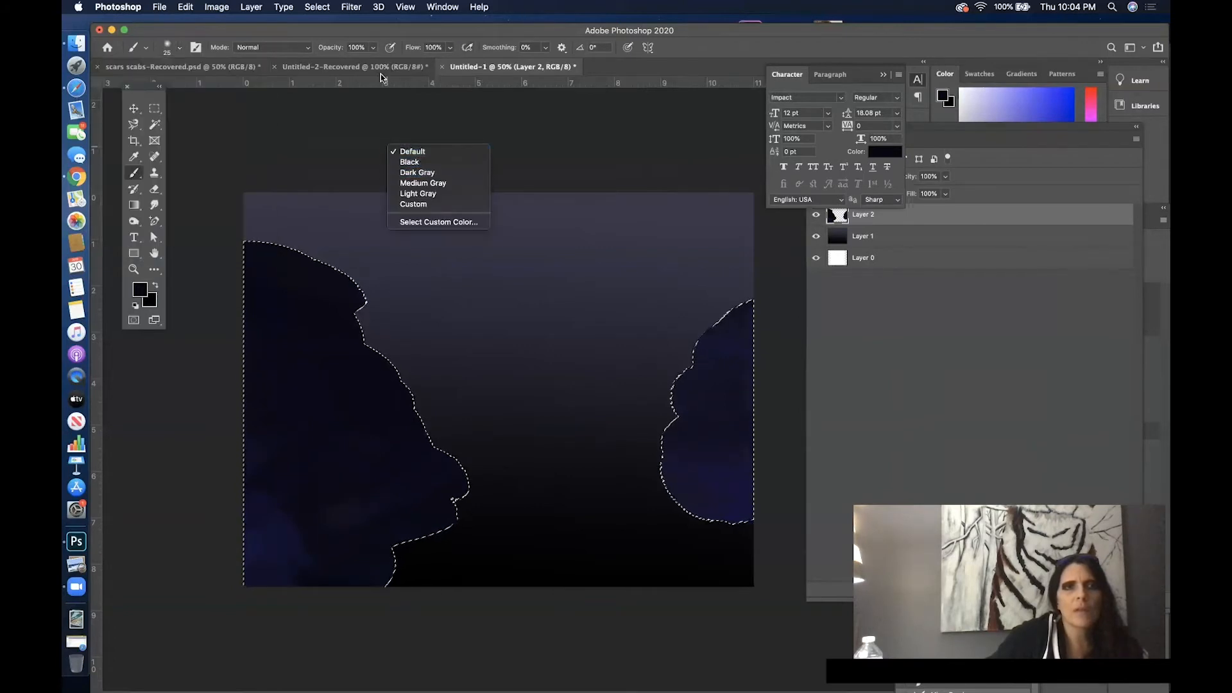
- In the brush settings, choose the 120 px textured tip and widen its spacing to 97%
{"action": "left_click", "coordinate": [438, 6]}
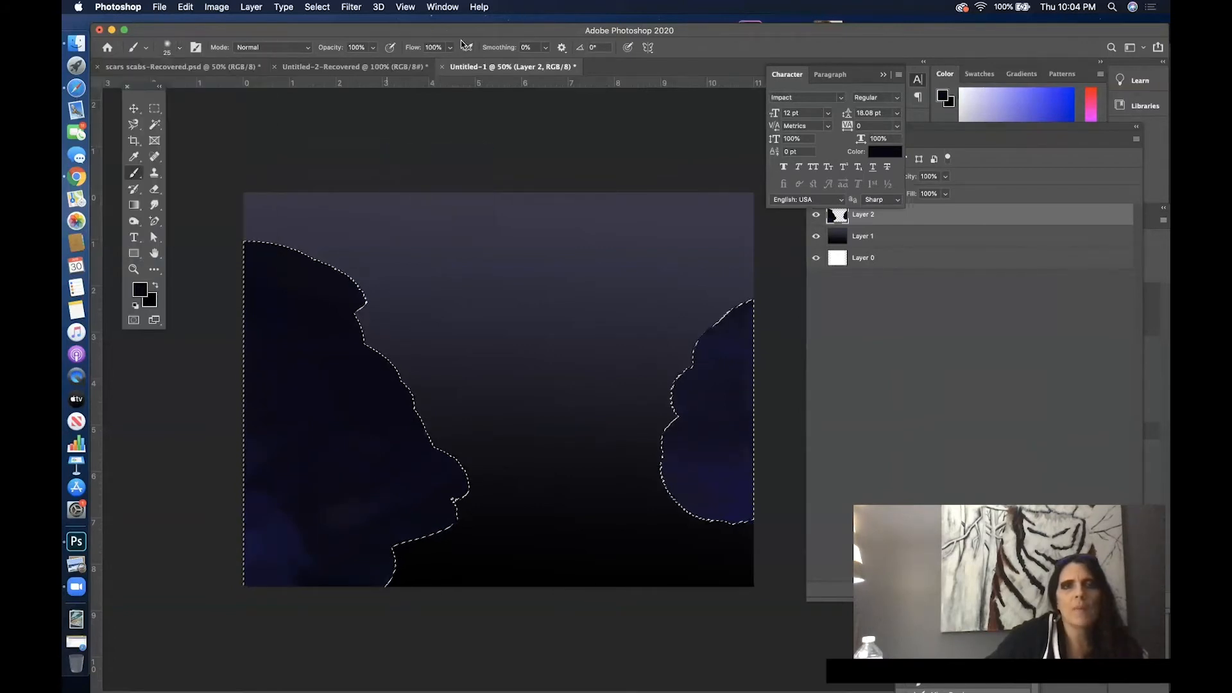
{"action": "left_click", "coordinate": [438, 6]}
{"action": "left_click", "coordinate": [462, 119]}
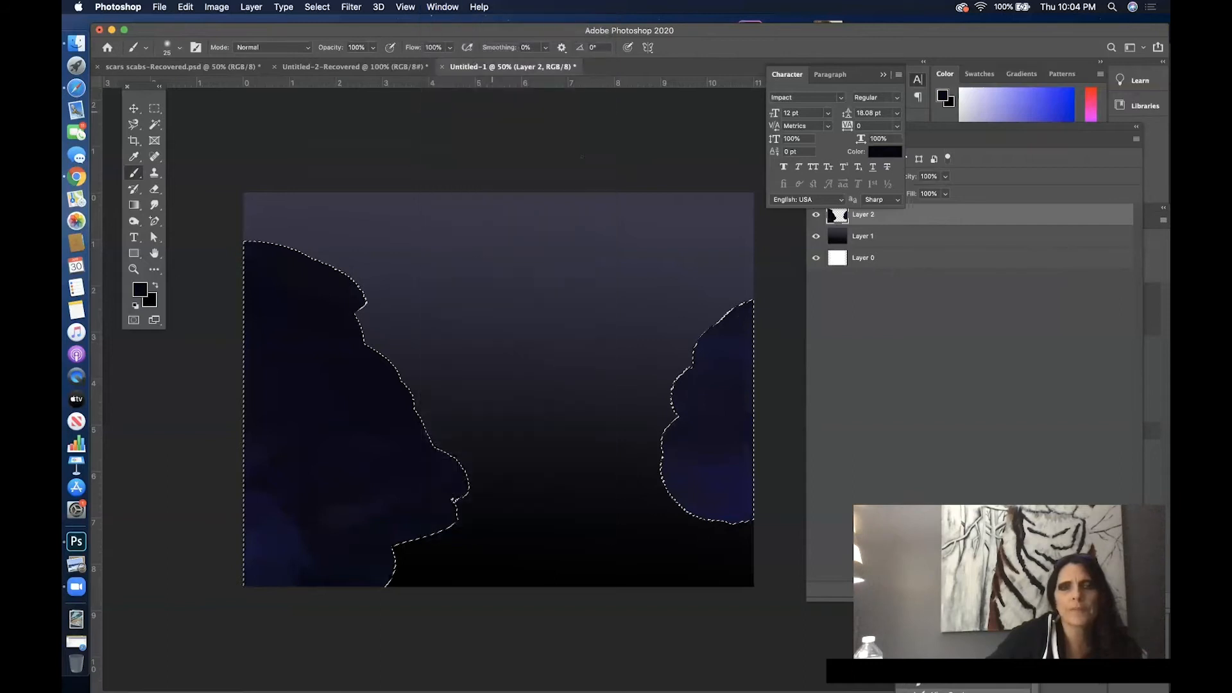
{"action": "mouse_move", "coordinate": [1075, 221]}
{"action": "left_mouse_down"}
{"action": "mouse_move", "coordinate": [1041, 229]}
{"action": "mouse_move", "coordinate": [687, 116]}
{"action": "mouse_move", "coordinate": [653, 124]}
{"action": "left_mouse_up"}
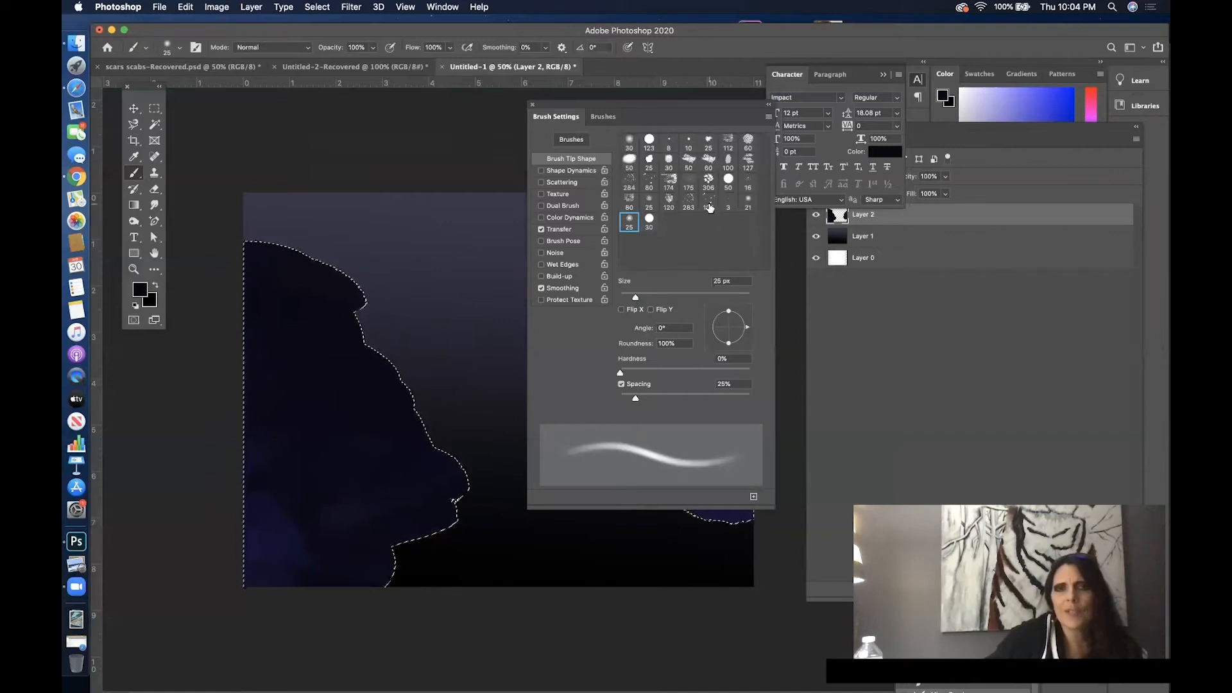
{"action": "left_click", "coordinate": [667, 204]}
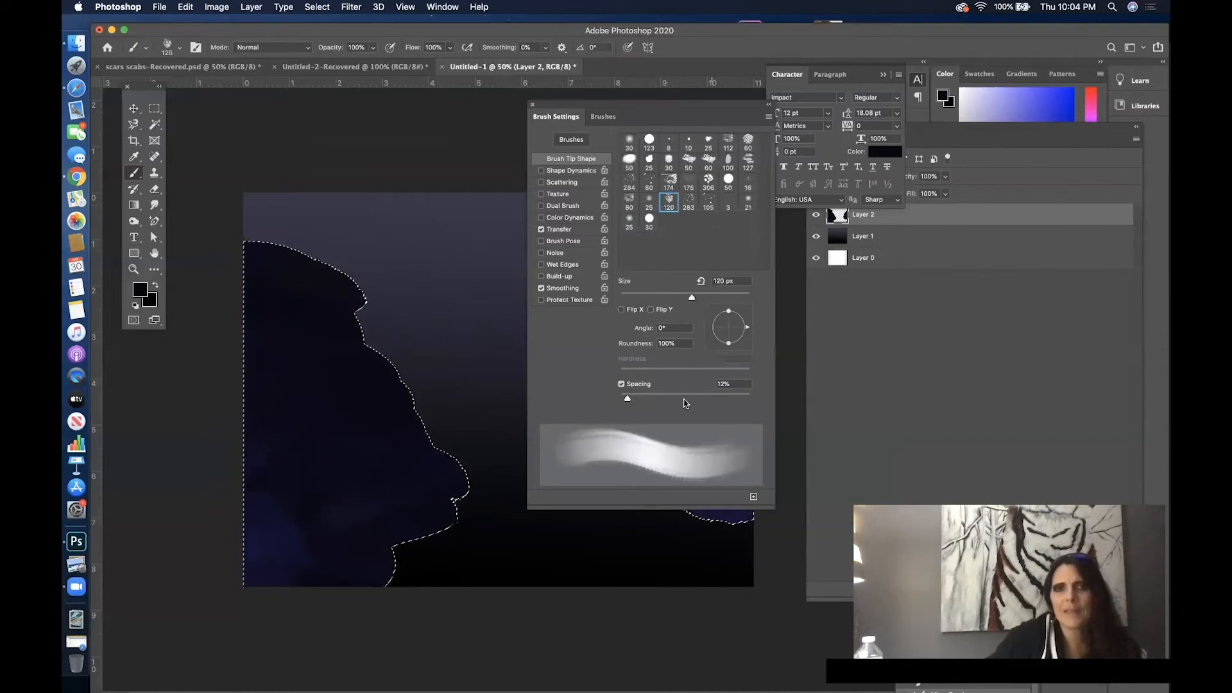
{"action": "left_click_drag", "start_coordinate": [653, 398], "coordinate": [682, 394]}
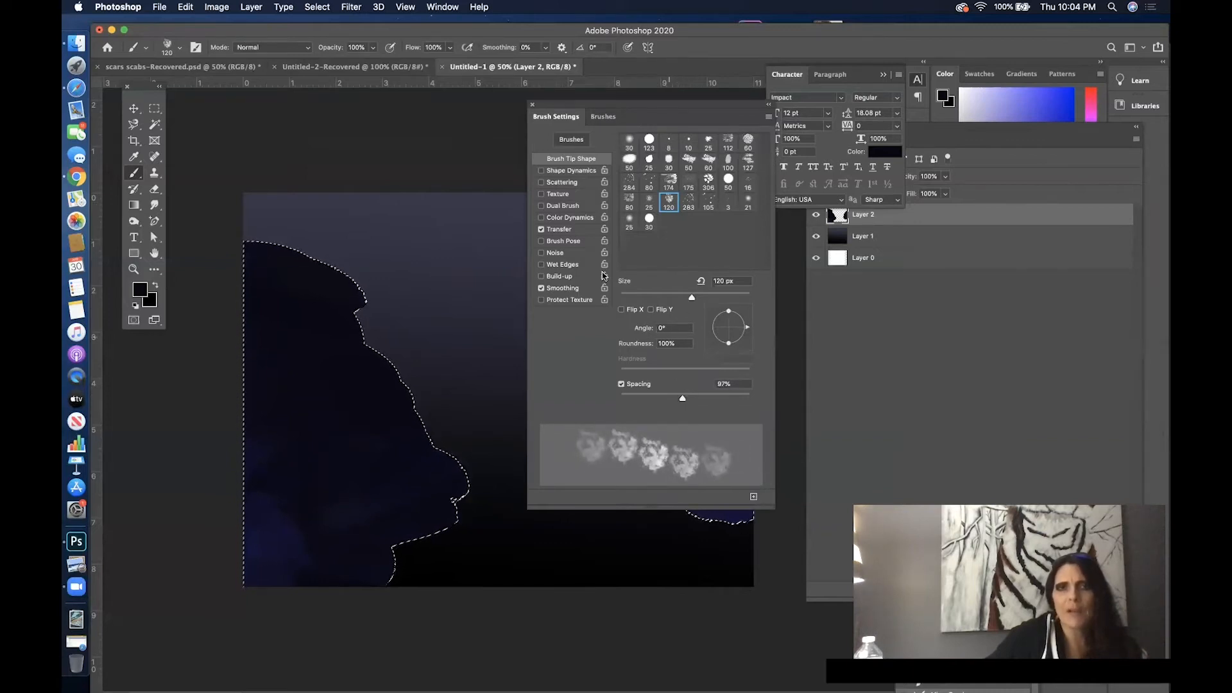
- Deselect the side masses, clear the brush settings off the canvas, and enlarge the textured brush to 332 px
{"action": "right_click", "coordinate": [385, 237]}
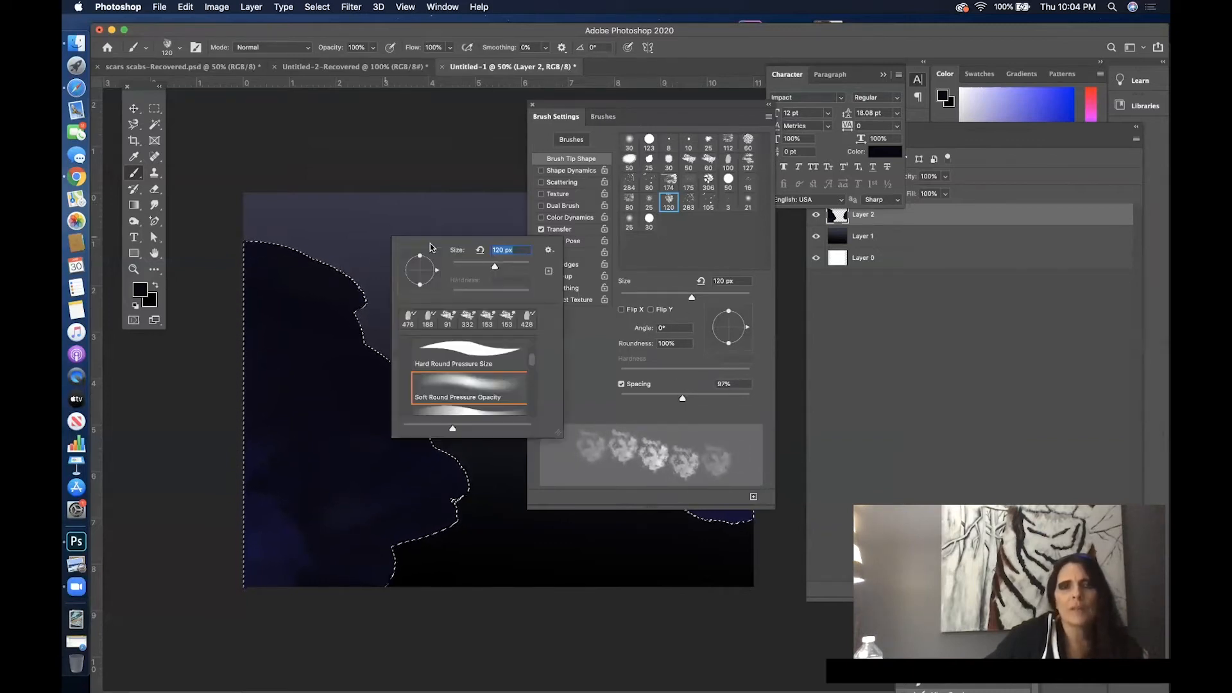
{"action": "left_click", "coordinate": [508, 266]}
{"action": "left_click", "coordinate": [958, 243]}
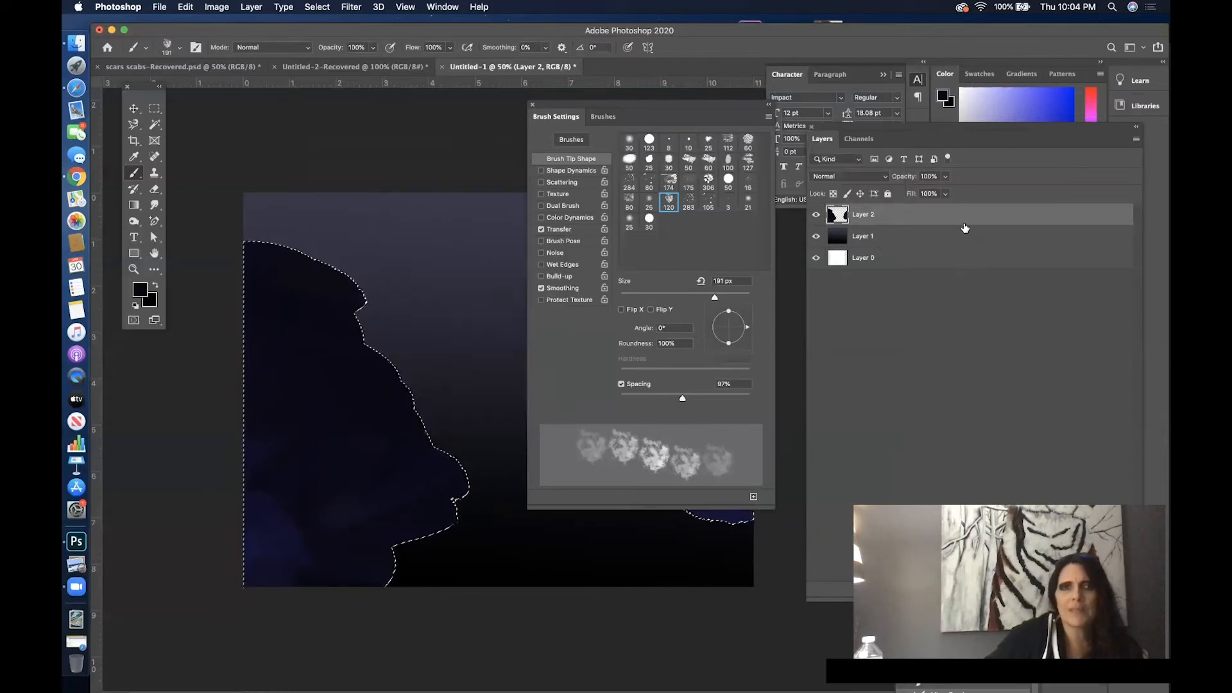
{"action": "left_click", "coordinate": [317, 7]}
{"action": "left_click", "coordinate": [339, 37]}
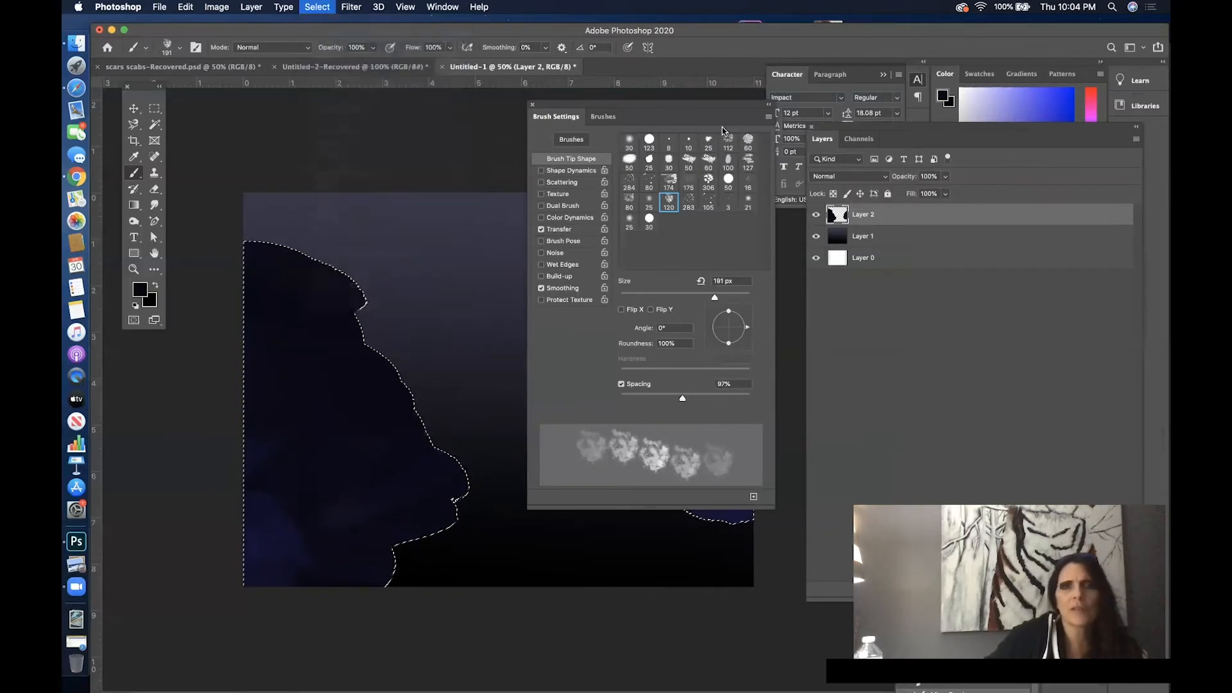
{"action": "mouse_move", "coordinate": [691, 106]}
{"action": "left_mouse_down"}
{"action": "mouse_move", "coordinate": [985, 249]}
{"action": "mouse_move", "coordinate": [1007, 226]}
{"action": "left_mouse_up"}
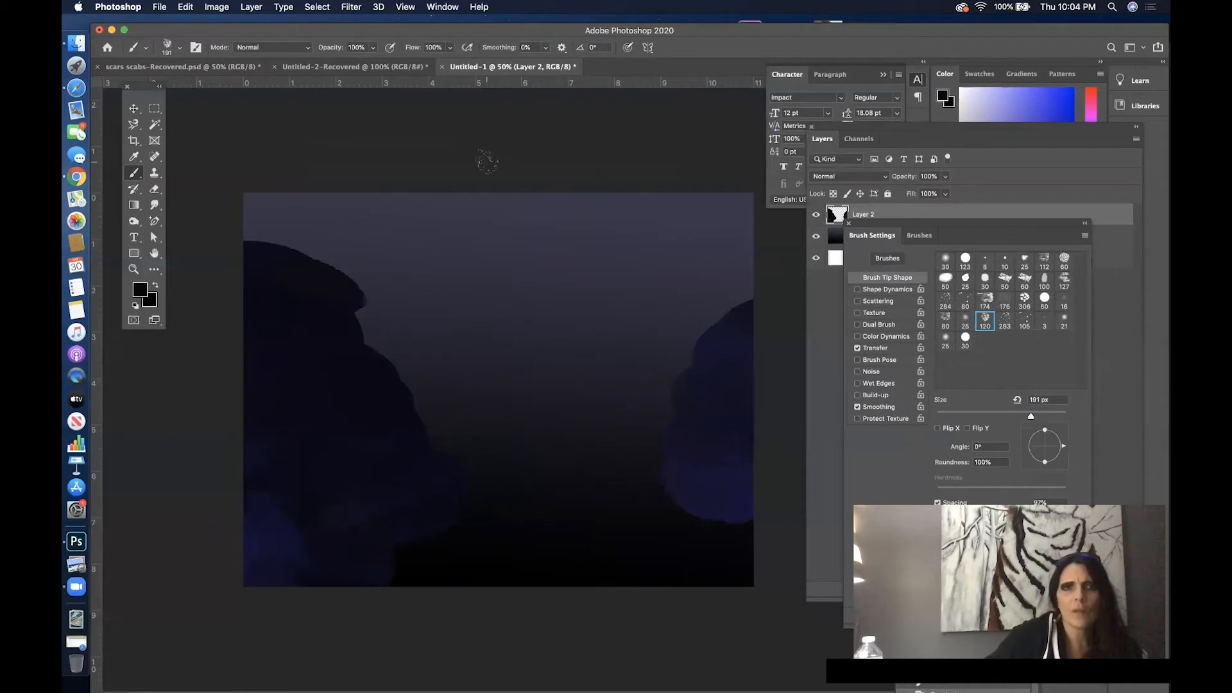
{"action": "right_click", "coordinate": [362, 267]}
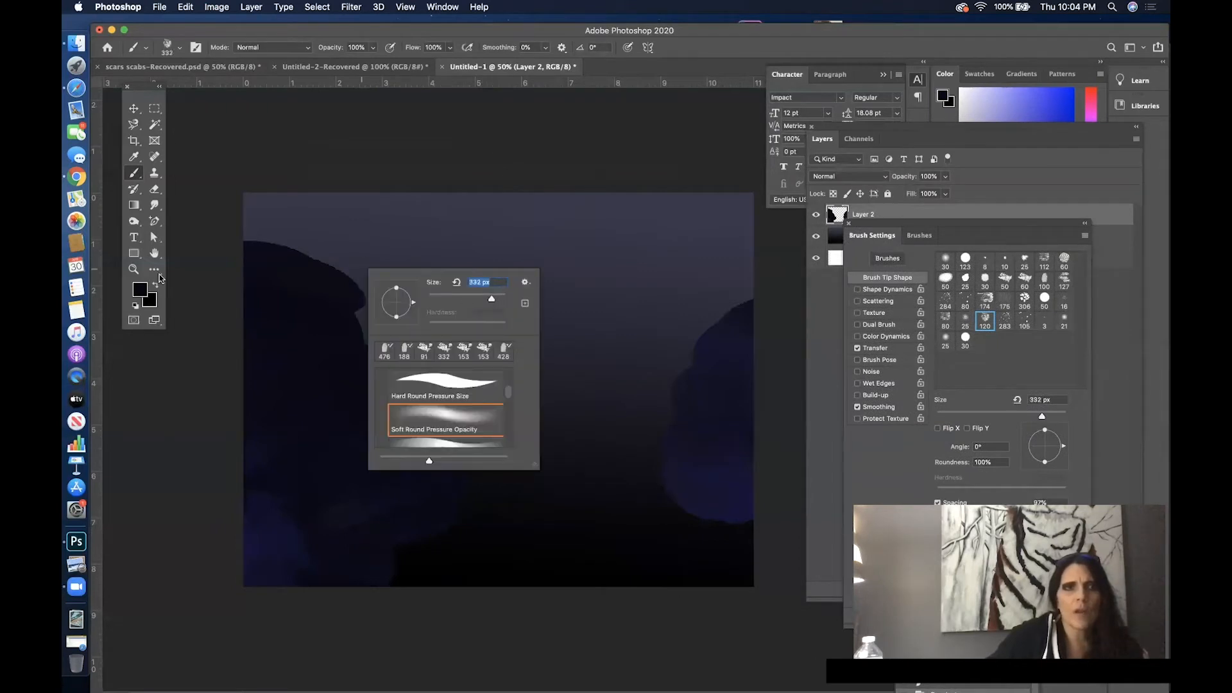
- Set the foreground to black and paint leafy textured strokes over both side masses, roughening their edges and leaving some blue patches
{"action": "left_click", "coordinate": [140, 290]}
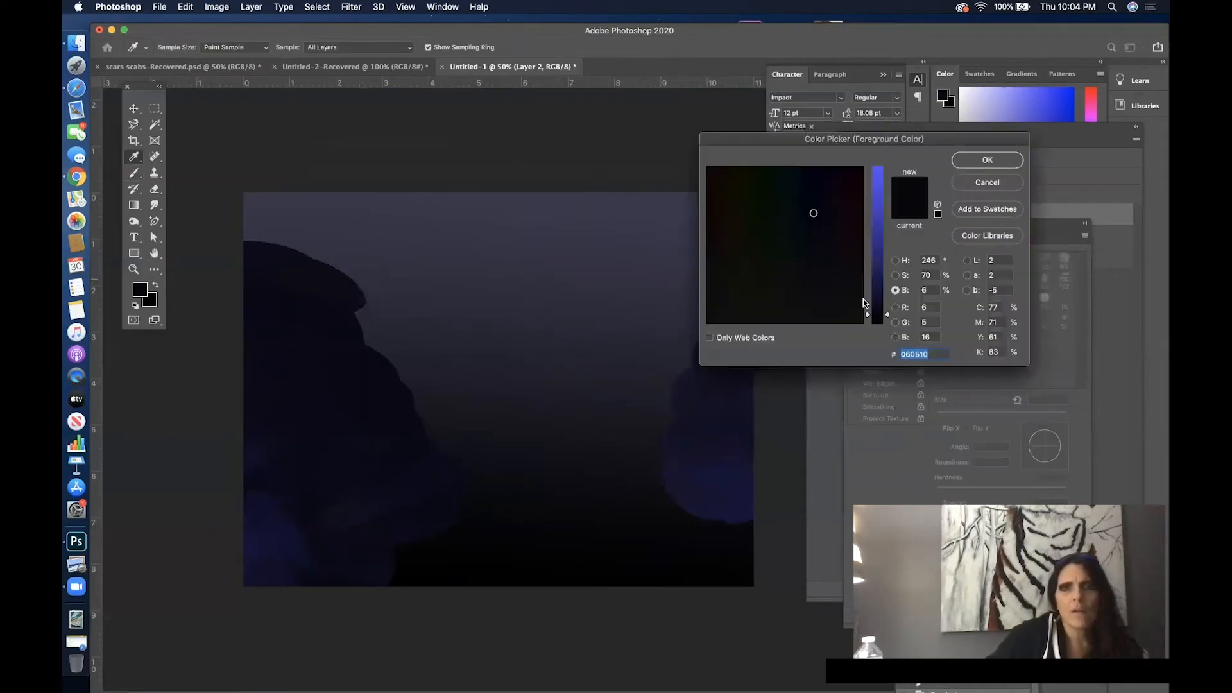
{"action": "left_click", "coordinate": [882, 323]}
{"action": "left_click", "coordinate": [988, 161]}
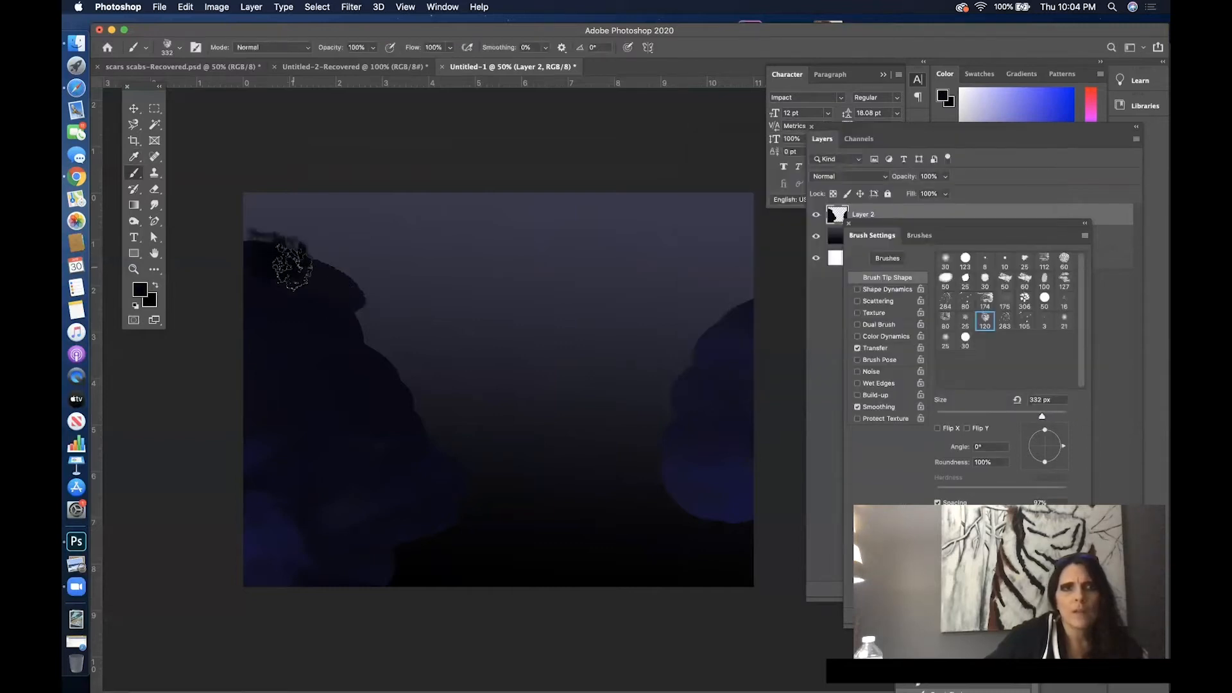
{"action": "mouse_move", "coordinate": [260, 253]}
{"action": "left_mouse_down"}
{"action": "mouse_move", "coordinate": [345, 287]}
{"action": "mouse_move", "coordinate": [269, 313]}
{"action": "mouse_move", "coordinate": [328, 354]}
{"action": "mouse_move", "coordinate": [340, 340]}
{"action": "mouse_move", "coordinate": [320, 296]}
{"action": "mouse_move", "coordinate": [340, 331]}
{"action": "mouse_move", "coordinate": [406, 379]}
{"action": "mouse_move", "coordinate": [298, 377]}
{"action": "mouse_move", "coordinate": [314, 340]}
{"action": "mouse_move", "coordinate": [280, 396]}
{"action": "mouse_move", "coordinate": [275, 445]}
{"action": "mouse_move", "coordinate": [392, 446]}
{"action": "mouse_move", "coordinate": [425, 420]}
{"action": "mouse_move", "coordinate": [323, 416]}
{"action": "mouse_move", "coordinate": [282, 423]}
{"action": "mouse_move", "coordinate": [296, 446]}
{"action": "mouse_move", "coordinate": [468, 433]}
{"action": "mouse_move", "coordinate": [297, 491]}
{"action": "mouse_move", "coordinate": [461, 462]}
{"action": "mouse_move", "coordinate": [354, 530]}
{"action": "mouse_move", "coordinate": [465, 499]}
{"action": "mouse_move", "coordinate": [346, 532]}
{"action": "mouse_move", "coordinate": [375, 516]}
{"action": "mouse_move", "coordinate": [249, 513]}
{"action": "mouse_move", "coordinate": [301, 472]}
{"action": "mouse_move", "coordinate": [244, 442]}
{"action": "mouse_move", "coordinate": [238, 392]}
{"action": "mouse_move", "coordinate": [290, 358]}
{"action": "mouse_move", "coordinate": [288, 336]}
{"action": "mouse_move", "coordinate": [264, 336]}
{"action": "mouse_move", "coordinate": [252, 305]}
{"action": "mouse_move", "coordinate": [327, 295]}
{"action": "mouse_move", "coordinate": [243, 299]}
{"action": "mouse_move", "coordinate": [255, 372]}
{"action": "mouse_move", "coordinate": [329, 356]}
{"action": "mouse_move", "coordinate": [295, 349]}
{"action": "mouse_move", "coordinate": [325, 327]}
{"action": "mouse_move", "coordinate": [309, 309]}
{"action": "mouse_move", "coordinate": [341, 396]}
{"action": "mouse_move", "coordinate": [280, 370]}
{"action": "mouse_move", "coordinate": [358, 417]}
{"action": "mouse_move", "coordinate": [353, 434]}
{"action": "mouse_move", "coordinate": [399, 467]}
{"action": "mouse_move", "coordinate": [406, 458]}
{"action": "mouse_move", "coordinate": [315, 463]}
{"action": "mouse_move", "coordinate": [260, 438]}
{"action": "mouse_move", "coordinate": [289, 496]}
{"action": "mouse_move", "coordinate": [278, 510]}
{"action": "mouse_move", "coordinate": [354, 491]}
{"action": "mouse_move", "coordinate": [414, 452]}
{"action": "mouse_move", "coordinate": [389, 411]}
{"action": "mouse_move", "coordinate": [401, 399]}
{"action": "mouse_move", "coordinate": [342, 319]}
{"action": "mouse_move", "coordinate": [280, 305]}
{"action": "mouse_move", "coordinate": [275, 261]}
{"action": "mouse_move", "coordinate": [265, 273]}
{"action": "mouse_move", "coordinate": [387, 432]}
{"action": "mouse_move", "coordinate": [302, 256]}
{"action": "mouse_move", "coordinate": [310, 247]}
{"action": "mouse_move", "coordinate": [319, 289]}
{"action": "mouse_move", "coordinate": [304, 325]}
{"action": "left_mouse_up"}
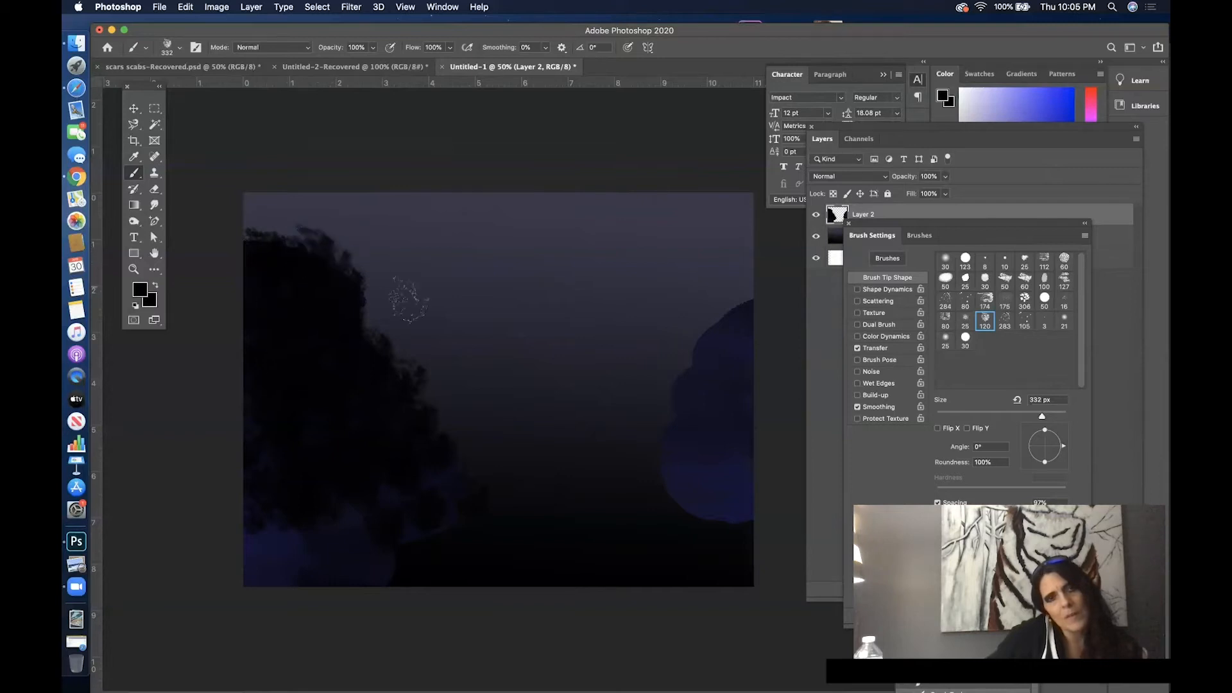
{"action": "left_click_drag", "start_coordinate": [385, 327], "coordinate": [356, 341]}
{"action": "mouse_move", "coordinate": [252, 414]}
{"action": "left_mouse_down"}
{"action": "mouse_move", "coordinate": [311, 447]}
{"action": "mouse_move", "coordinate": [238, 480]}
{"action": "mouse_move", "coordinate": [301, 540]}
{"action": "mouse_move", "coordinate": [271, 566]}
{"action": "left_mouse_up"}
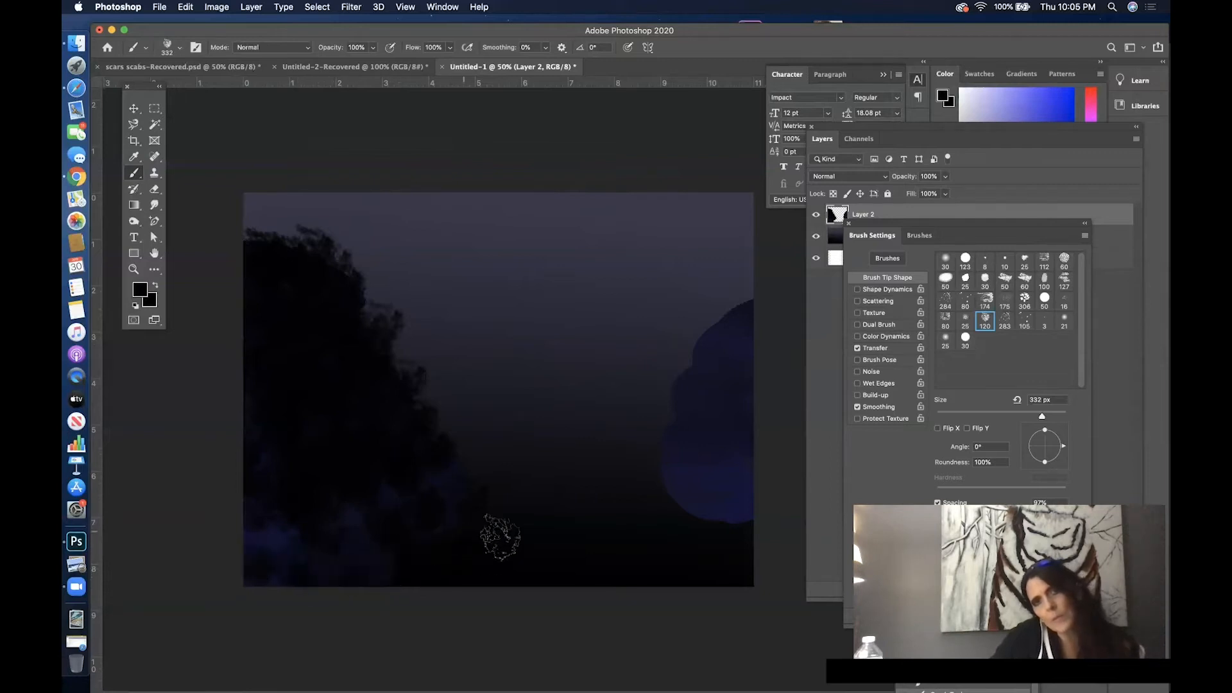
{"action": "mouse_move", "coordinate": [719, 417]}
{"action": "left_mouse_down"}
{"action": "mouse_move", "coordinate": [741, 331]}
{"action": "mouse_move", "coordinate": [700, 351]}
{"action": "mouse_move", "coordinate": [745, 324]}
{"action": "mouse_move", "coordinate": [754, 301]}
{"action": "mouse_move", "coordinate": [709, 327]}
{"action": "mouse_move", "coordinate": [686, 371]}
{"action": "mouse_move", "coordinate": [684, 420]}
{"action": "mouse_move", "coordinate": [675, 415]}
{"action": "mouse_move", "coordinate": [695, 378]}
{"action": "mouse_move", "coordinate": [660, 408]}
{"action": "mouse_move", "coordinate": [675, 446]}
{"action": "mouse_move", "coordinate": [658, 482]}
{"action": "mouse_move", "coordinate": [646, 418]}
{"action": "mouse_move", "coordinate": [641, 462]}
{"action": "mouse_move", "coordinate": [656, 479]}
{"action": "mouse_move", "coordinate": [695, 371]}
{"action": "mouse_move", "coordinate": [712, 383]}
{"action": "mouse_move", "coordinate": [735, 374]}
{"action": "mouse_move", "coordinate": [714, 424]}
{"action": "mouse_move", "coordinate": [696, 411]}
{"action": "mouse_move", "coordinate": [759, 439]}
{"action": "mouse_move", "coordinate": [693, 480]}
{"action": "mouse_move", "coordinate": [767, 502]}
{"action": "mouse_move", "coordinate": [709, 509]}
{"action": "mouse_move", "coordinate": [701, 501]}
{"action": "mouse_move", "coordinate": [783, 511]}
{"action": "mouse_move", "coordinate": [645, 510]}
{"action": "mouse_move", "coordinate": [762, 509]}
{"action": "mouse_move", "coordinate": [666, 508]}
{"action": "mouse_move", "coordinate": [772, 496]}
{"action": "mouse_move", "coordinate": [624, 505]}
{"action": "mouse_move", "coordinate": [657, 492]}
{"action": "left_mouse_up"}
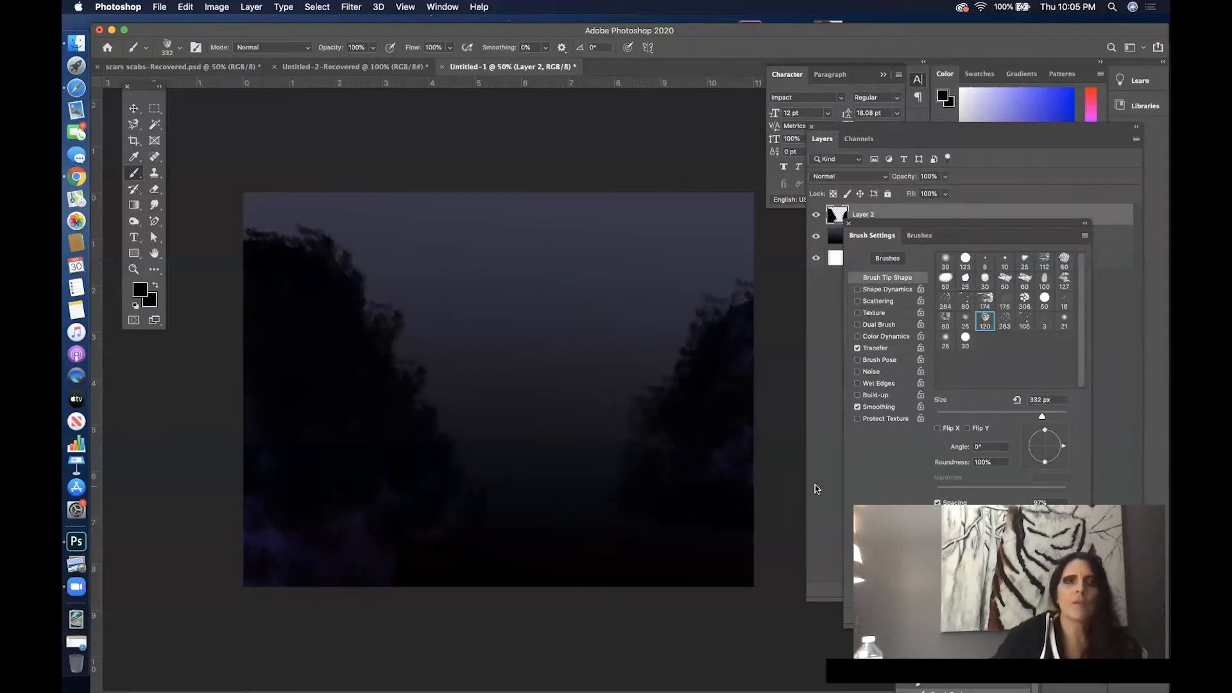
- Add a new empty layer above Layer 2 and arrange the panels clear of the canvas
{"action": "mouse_move", "coordinate": [988, 223]}
{"action": "left_mouse_down"}
{"action": "mouse_move", "coordinate": [899, 409]}
{"action": "mouse_move", "coordinate": [862, 525]}
{"action": "left_mouse_up"}
{"action": "left_click_drag", "start_coordinate": [997, 130], "coordinate": [674, 73]}
{"action": "left_click", "coordinate": [782, 533]}
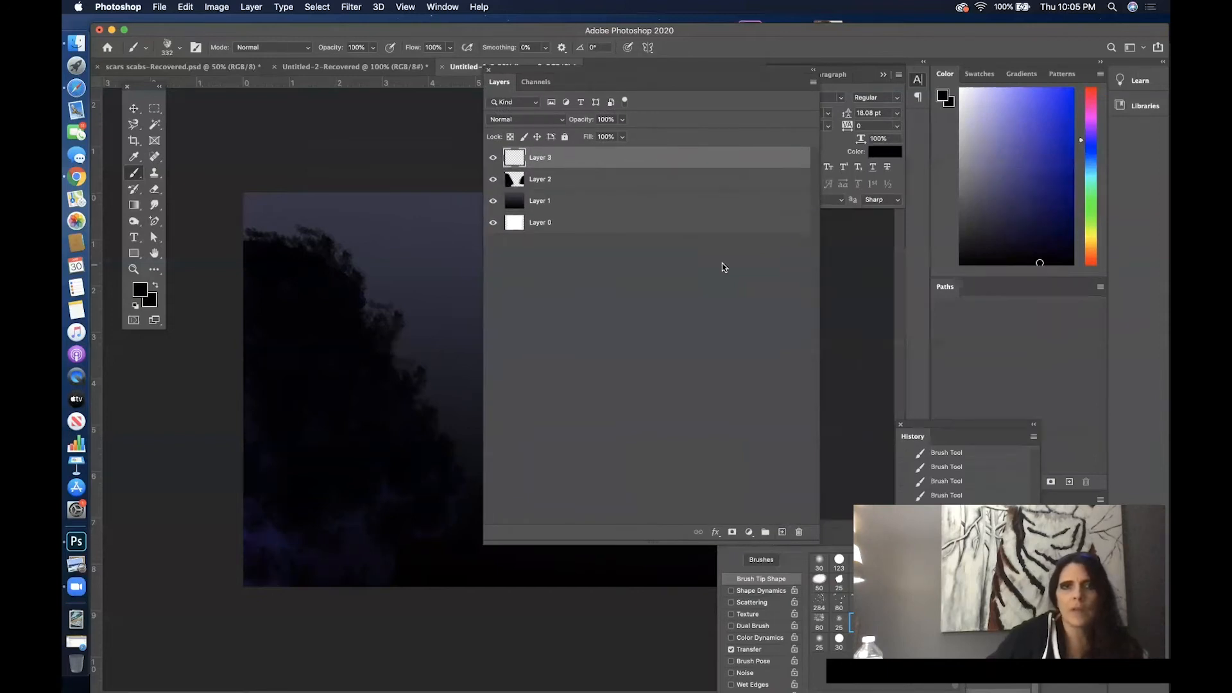
{"action": "left_click_drag", "start_coordinate": [646, 67], "coordinate": [1009, 157]}
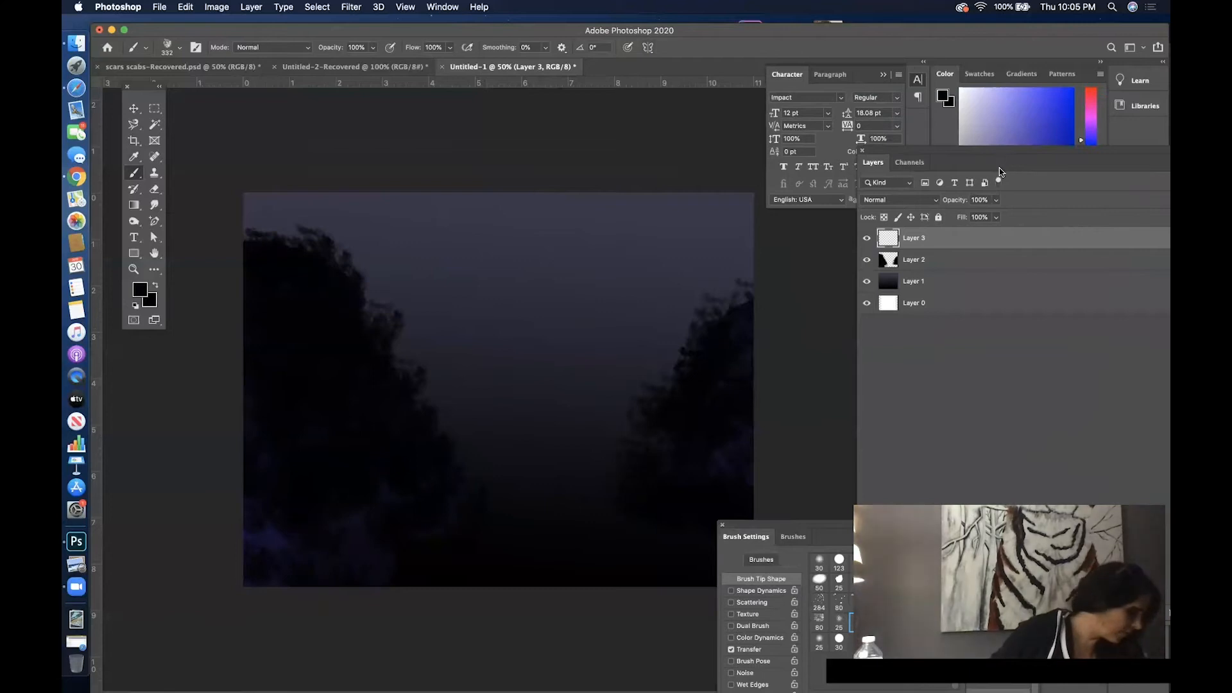
- Draw a closed six-point path with the Pen tool in the lower middle, between the two dark masses down to the canvas's lower edge
{"action": "key", "text": "v"}
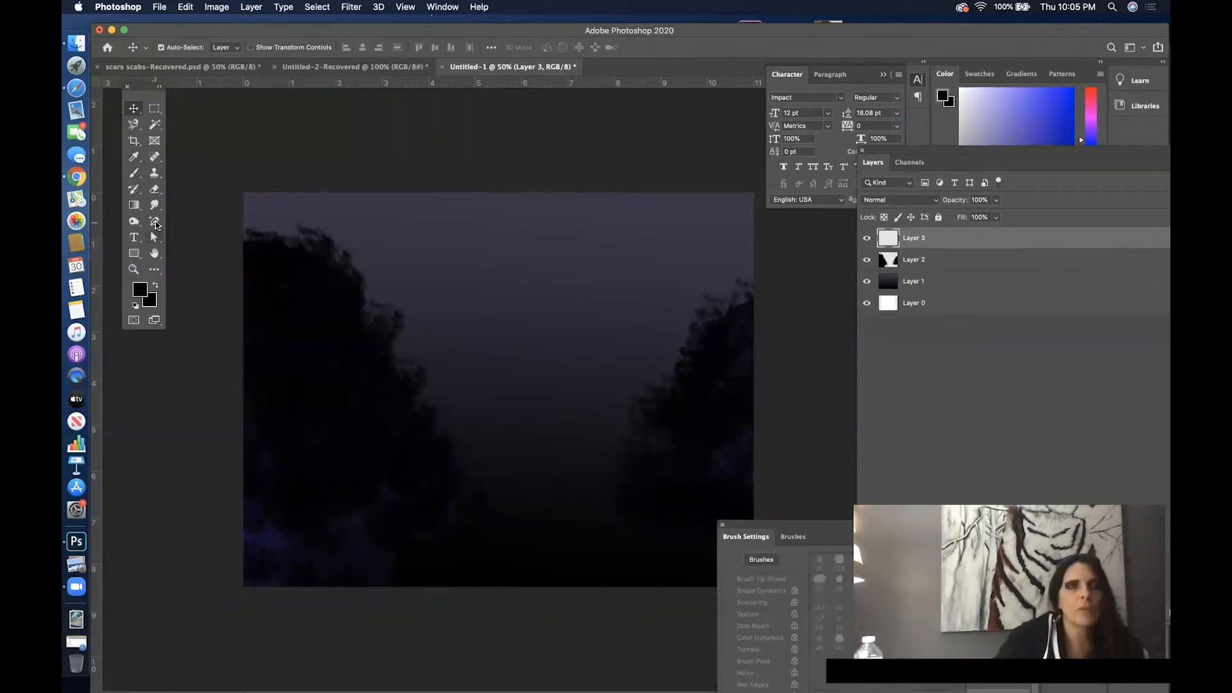
{"action": "left_click", "coordinate": [156, 224]}
{"action": "left_click", "coordinate": [196, 218]}
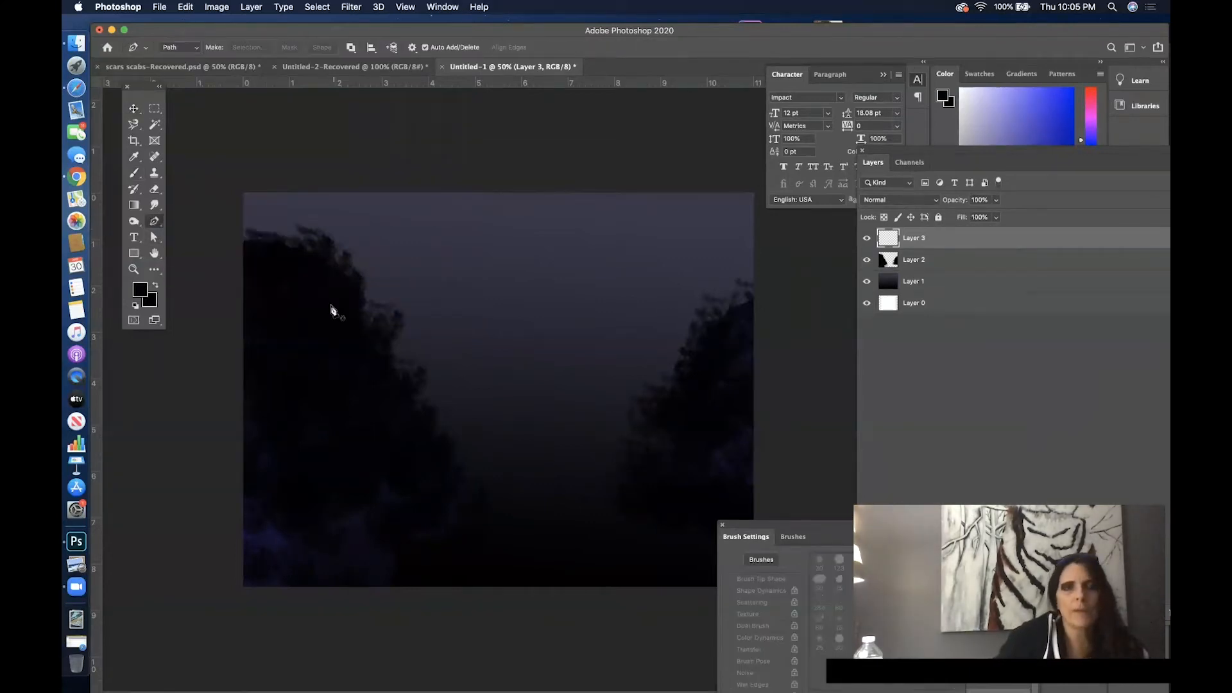
{"action": "left_click", "coordinate": [358, 586]}
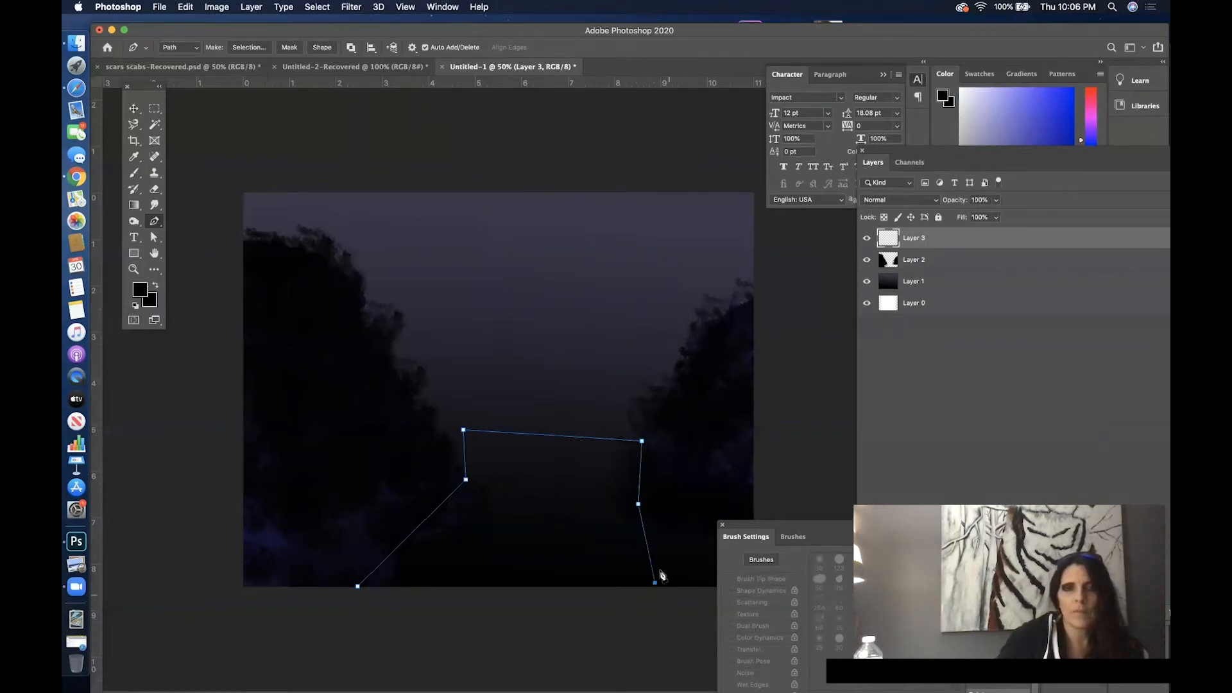
{"action": "left_click", "coordinate": [357, 587]}
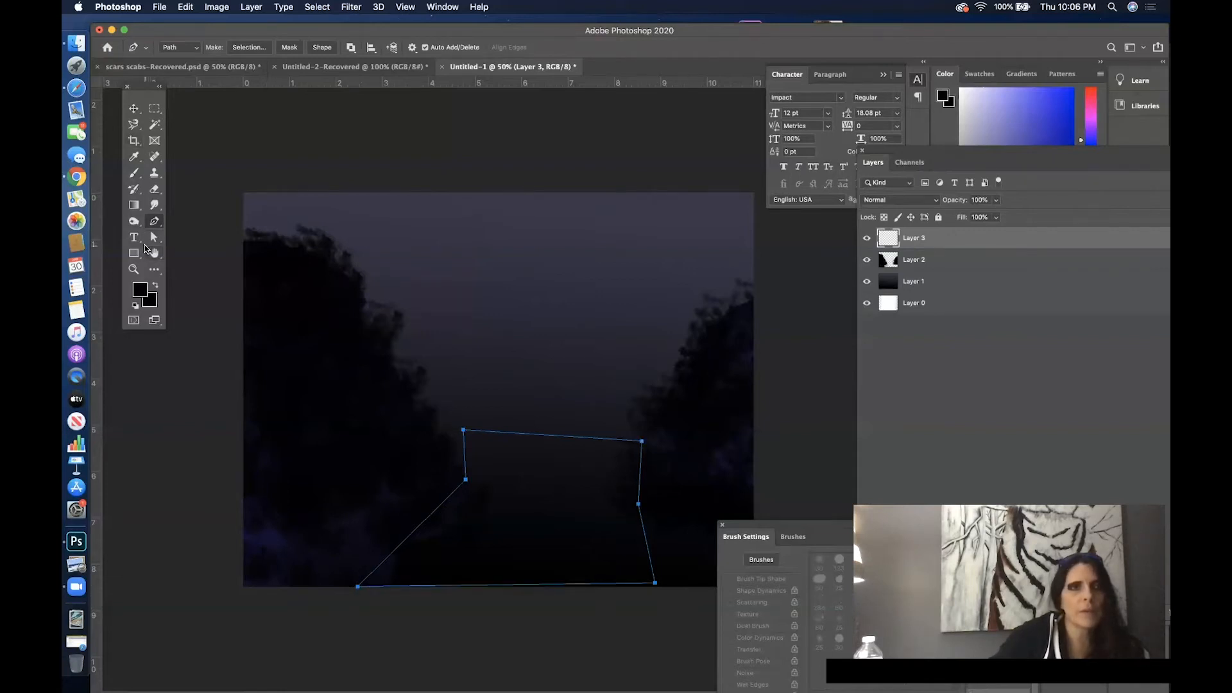
- Curve the path's left and right middle points with the Convert Point tool, and shift the whole path slightly left and down
{"action": "left_click", "coordinate": [154, 240]}
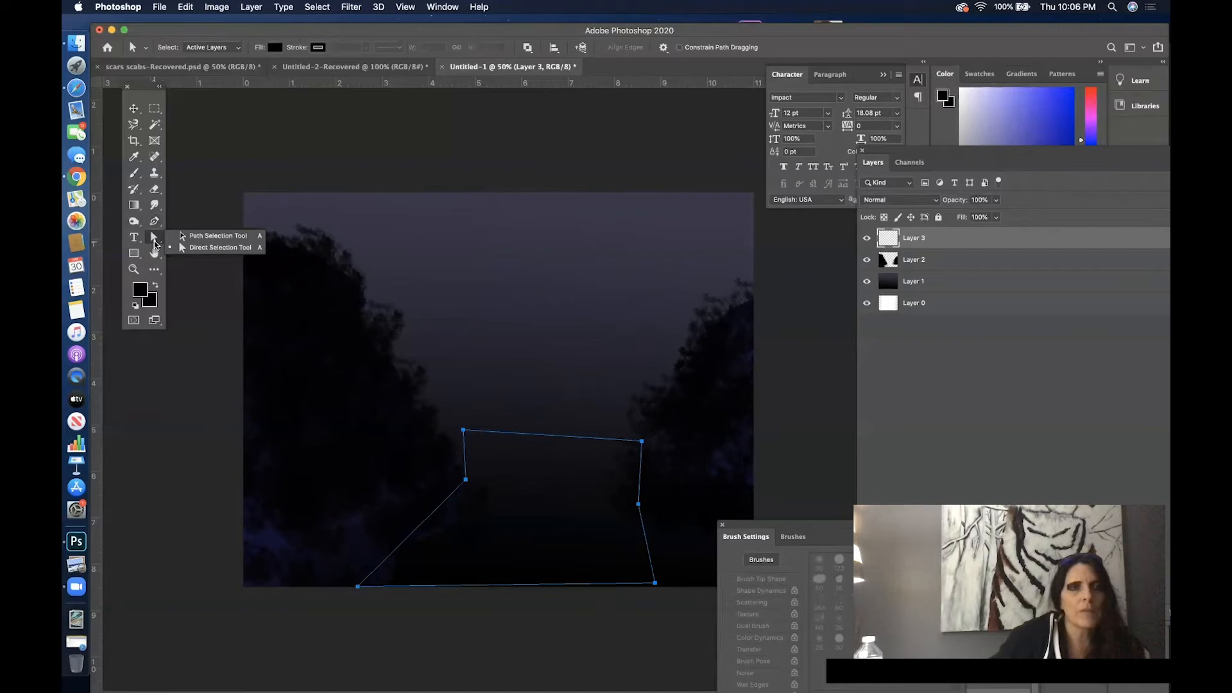
{"action": "left_click", "coordinate": [154, 220]}
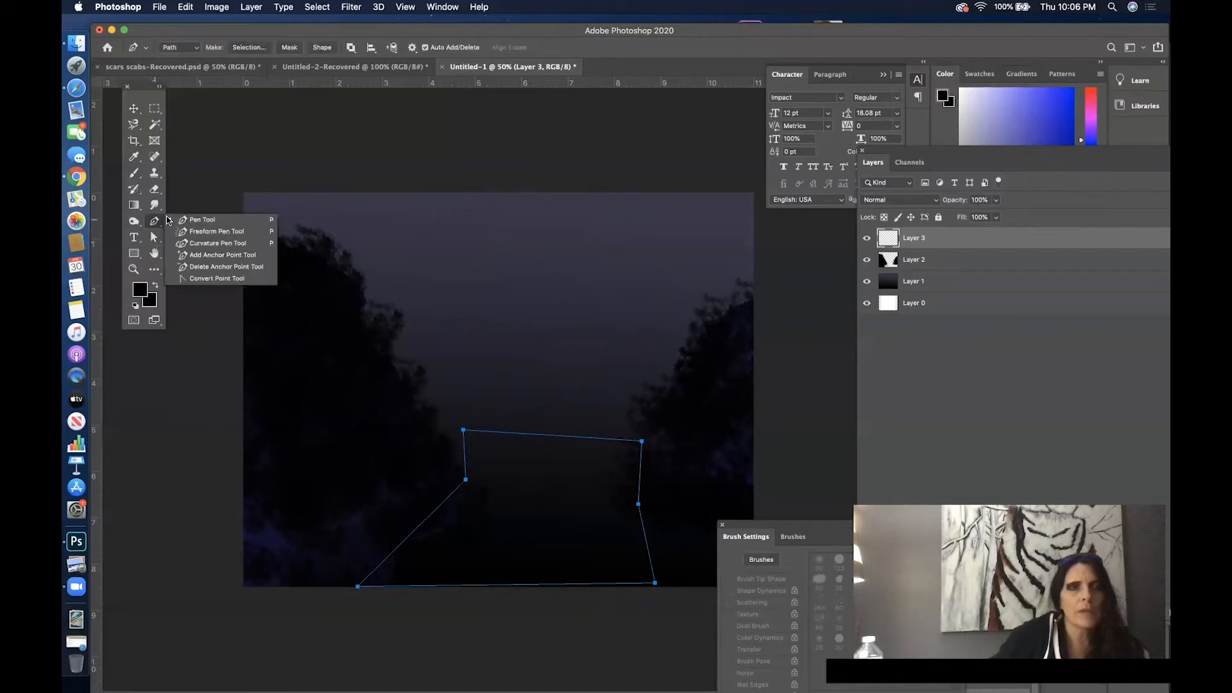
{"action": "left_click", "coordinate": [240, 280]}
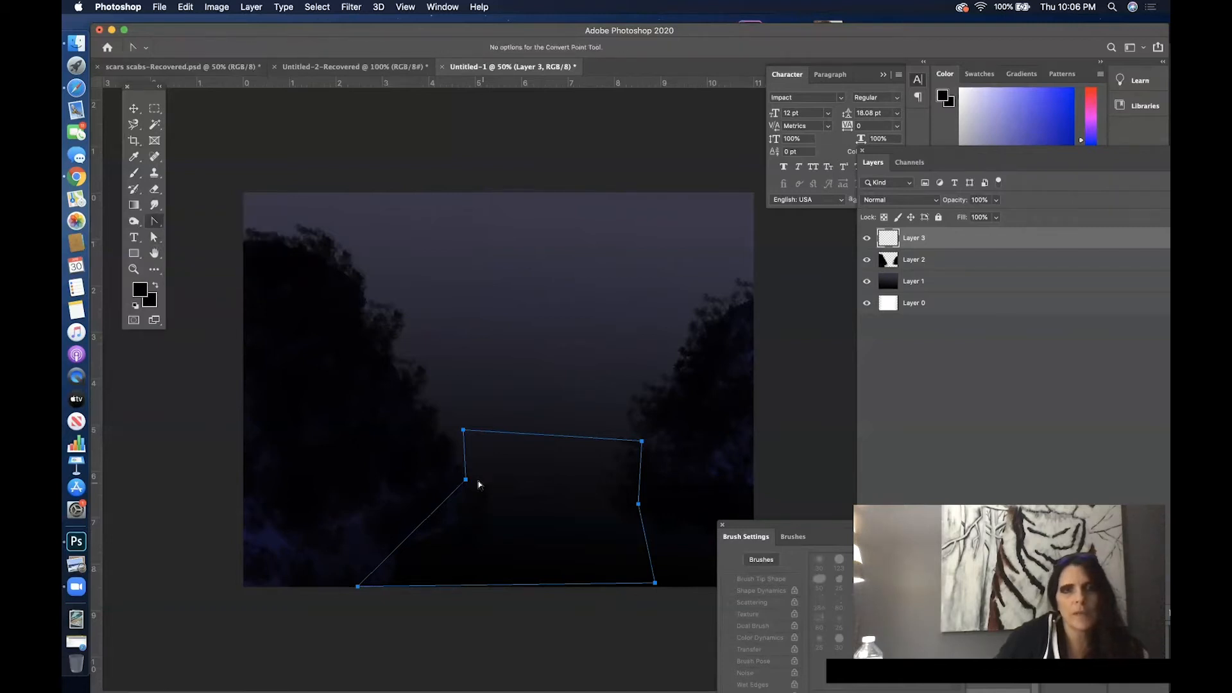
{"action": "left_click_drag", "start_coordinate": [463, 490], "coordinate": [471, 433]}
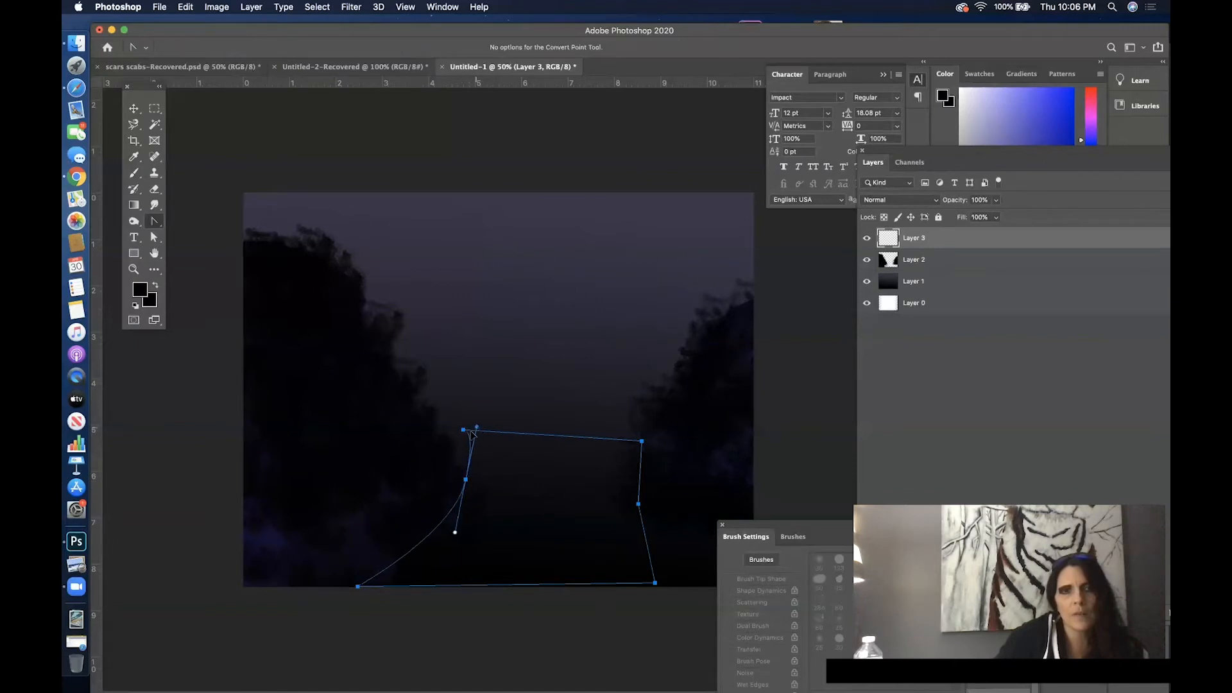
{"action": "left_click_drag", "start_coordinate": [467, 485], "coordinate": [485, 430]}
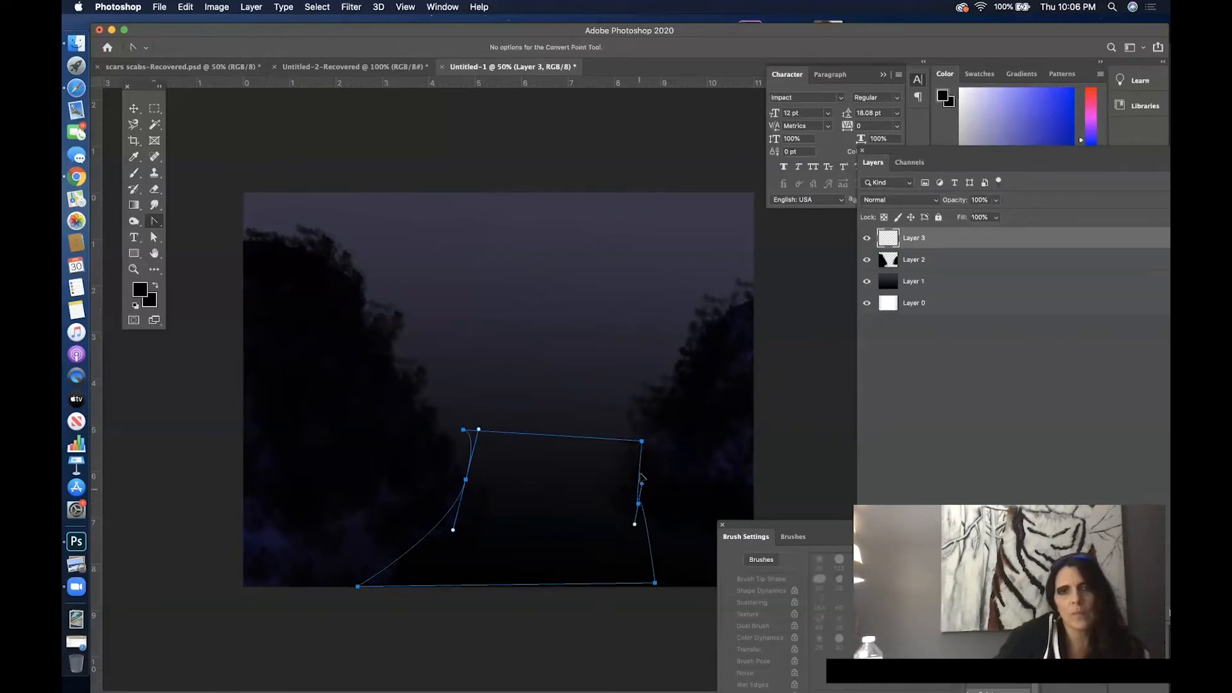
{"action": "left_click_drag", "start_coordinate": [638, 503], "coordinate": [609, 554]}
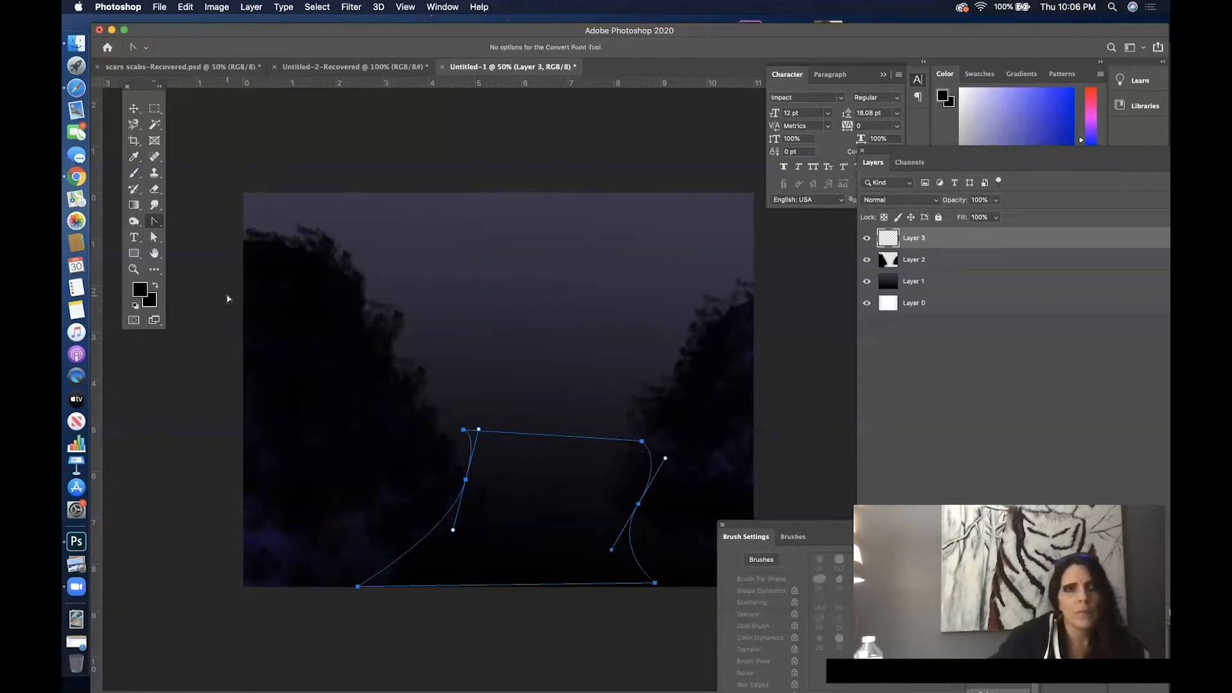
{"action": "left_click", "coordinate": [152, 237]}
{"action": "left_click_drag", "start_coordinate": [465, 435], "coordinate": [435, 440]}
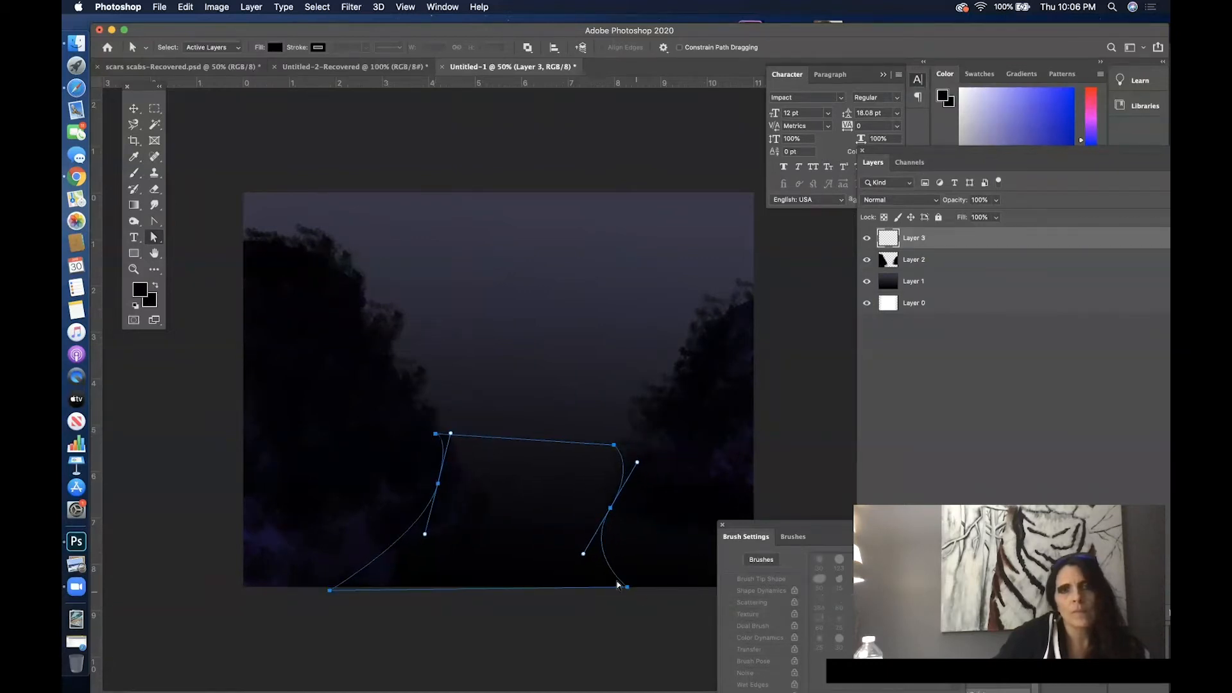
- Move the path's upper-right anchor point inward with the Direct Selection tool, shortening the top edge and reshaping the right curve
{"action": "left_click", "coordinate": [630, 428]}
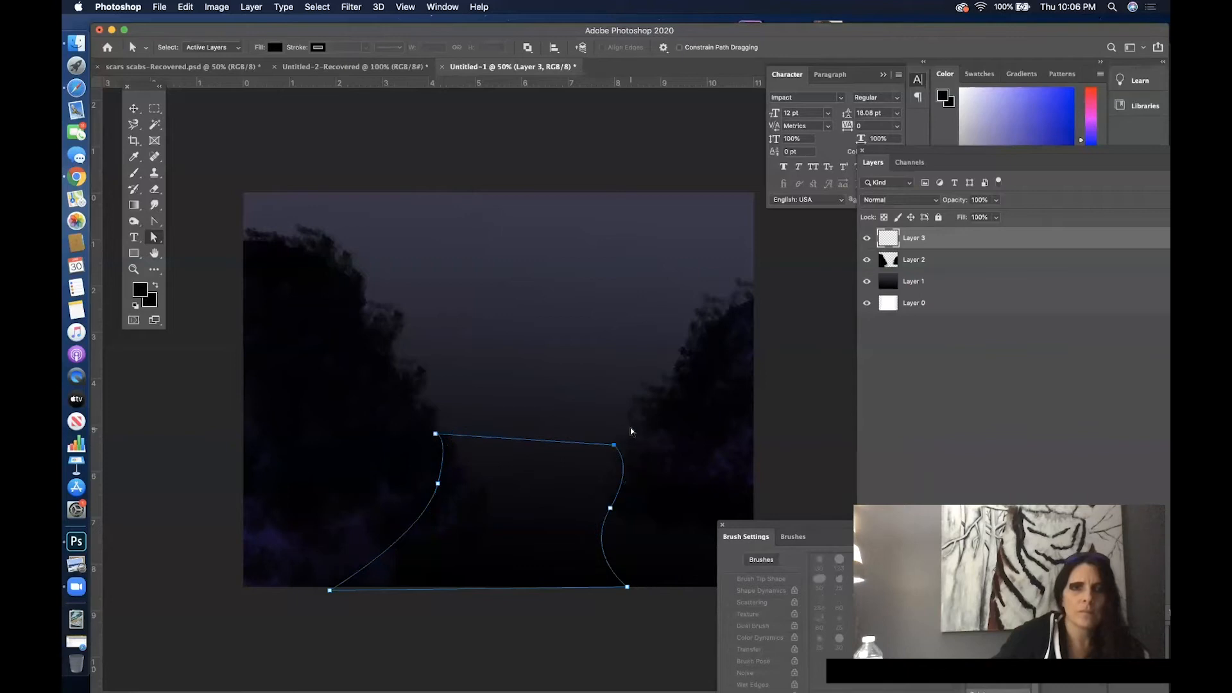
{"action": "left_click", "coordinate": [614, 447]}
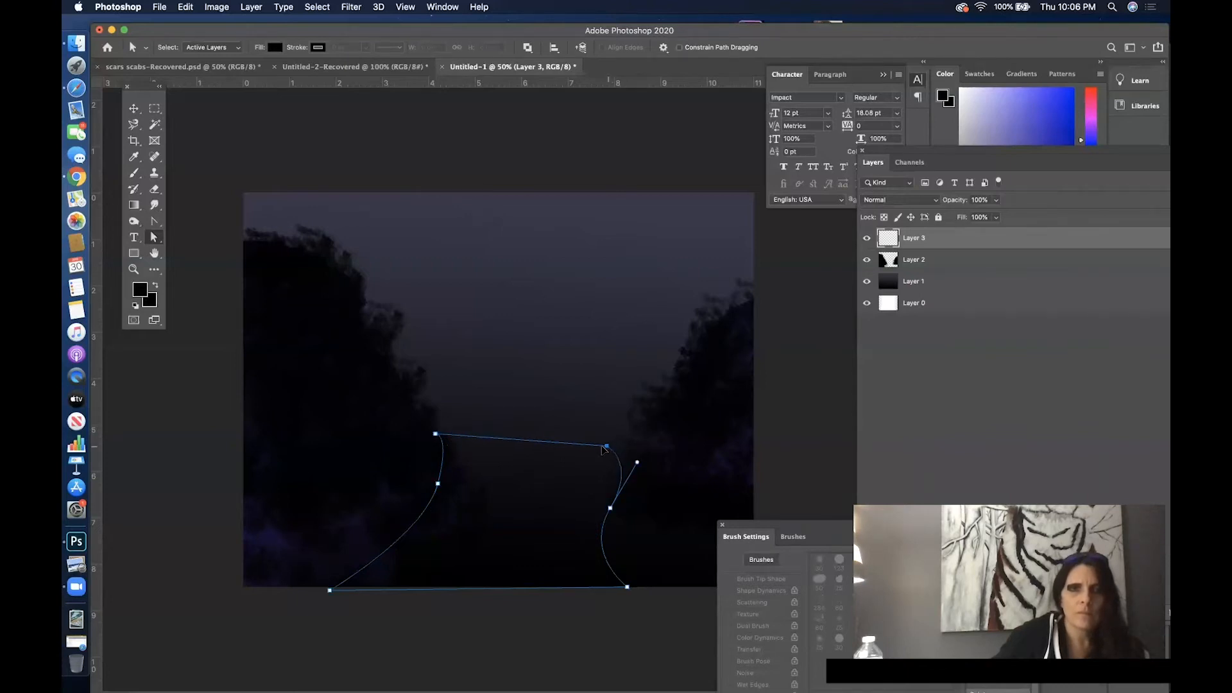
{"action": "left_click_drag", "start_coordinate": [584, 442], "coordinate": [555, 434]}
{"action": "left_click_drag", "start_coordinate": [539, 430], "coordinate": [532, 431]}
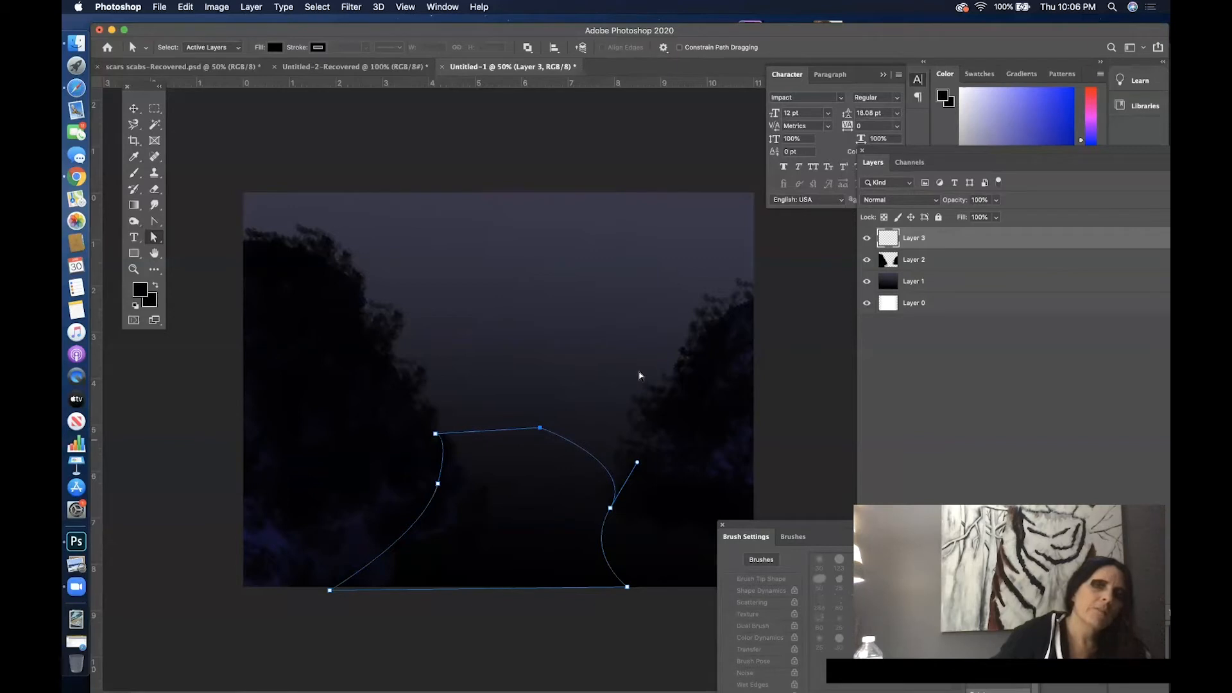
{"action": "left_click_drag", "start_coordinate": [544, 433], "coordinate": [552, 432]}
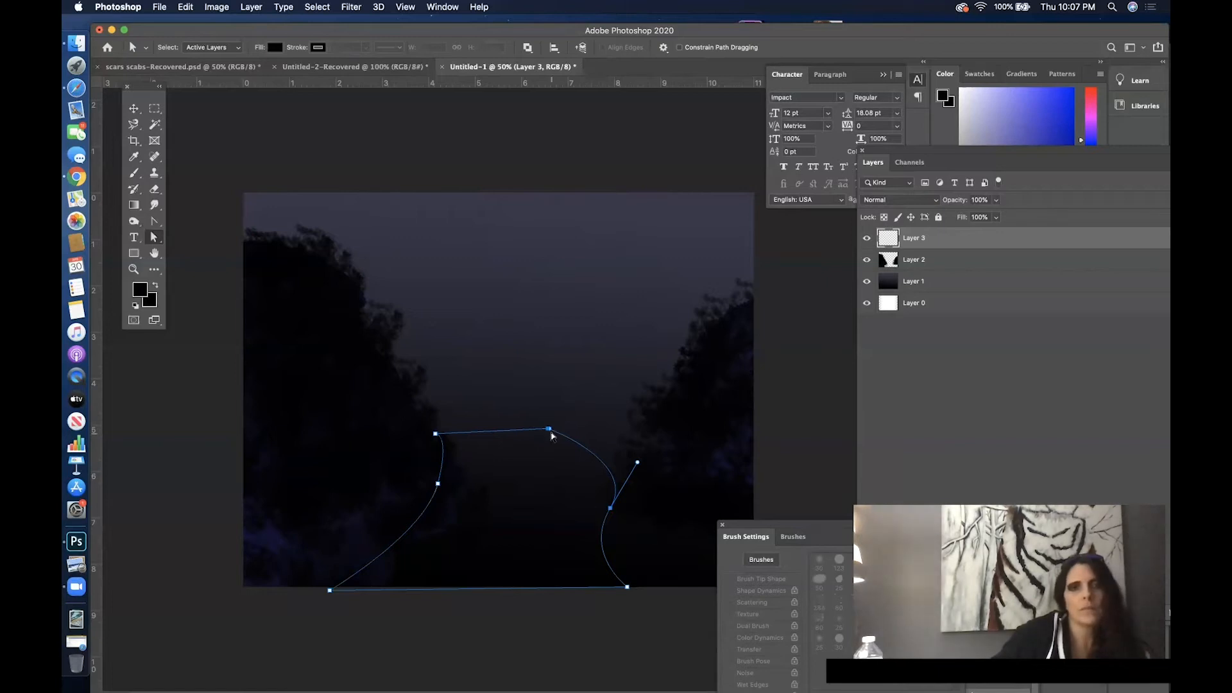
{"action": "left_click_drag", "start_coordinate": [551, 432], "coordinate": [559, 434]}
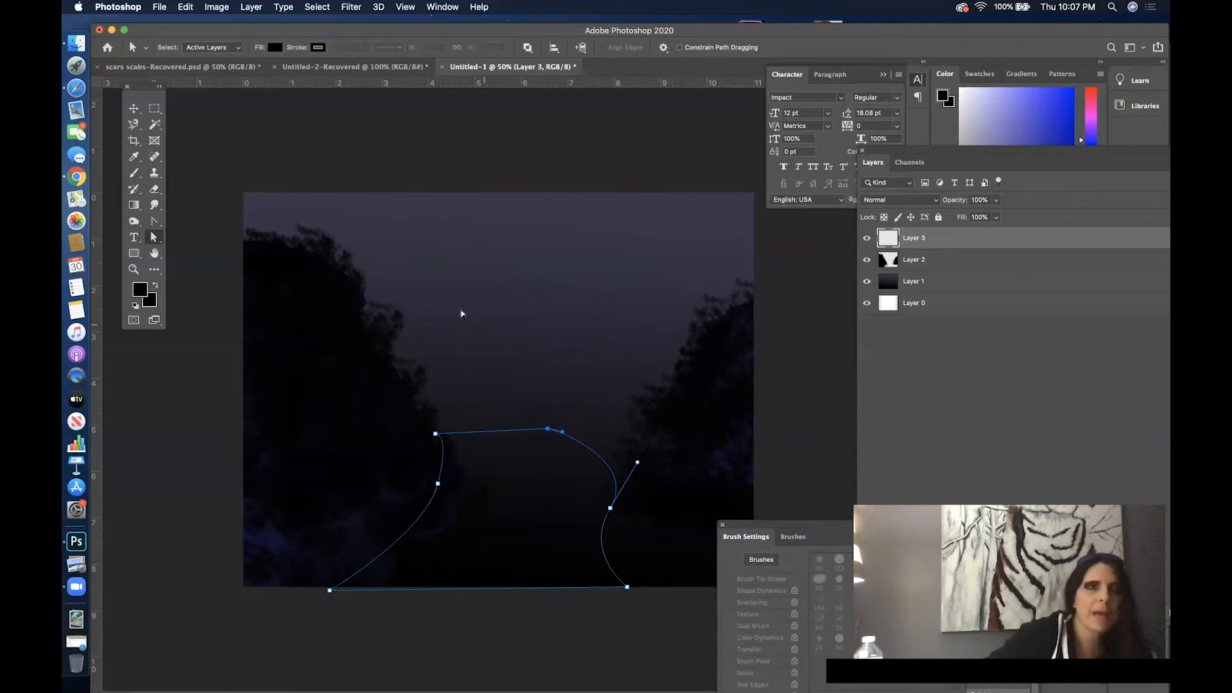
- Select the whole path, show the Paths panel beside the canvas and load the Work Path as a selection
{"action": "left_click", "coordinate": [134, 109]}
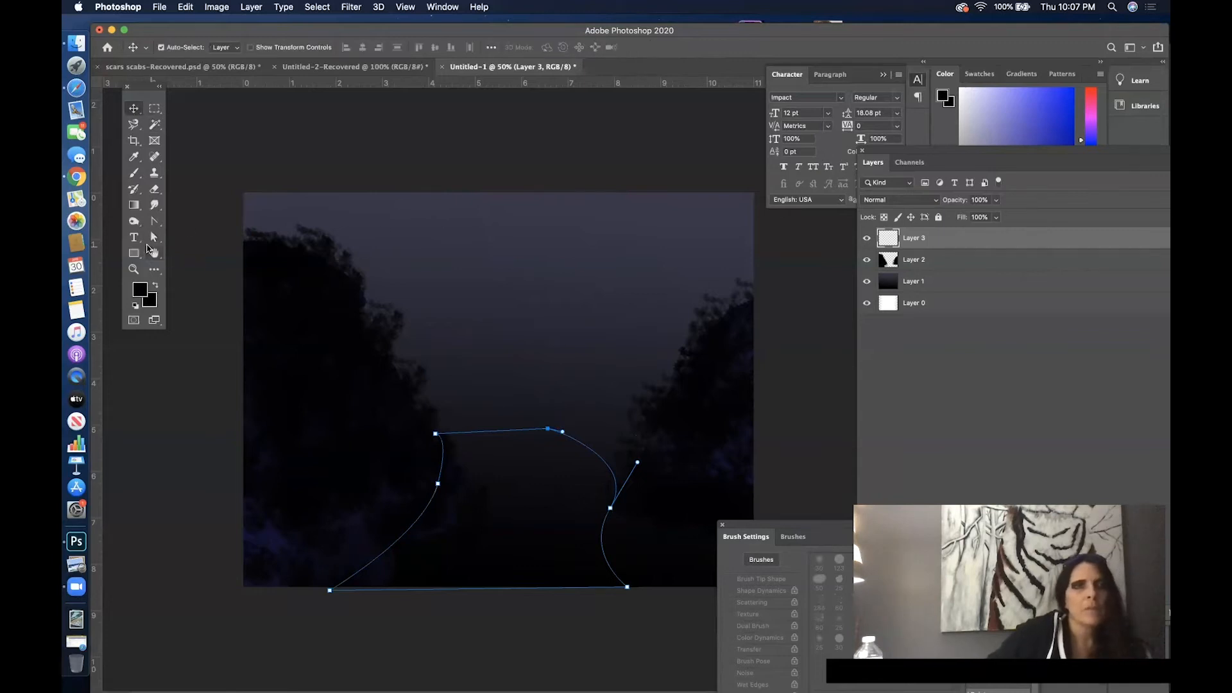
{"action": "left_click", "coordinate": [153, 239]}
{"action": "left_click", "coordinate": [177, 236]}
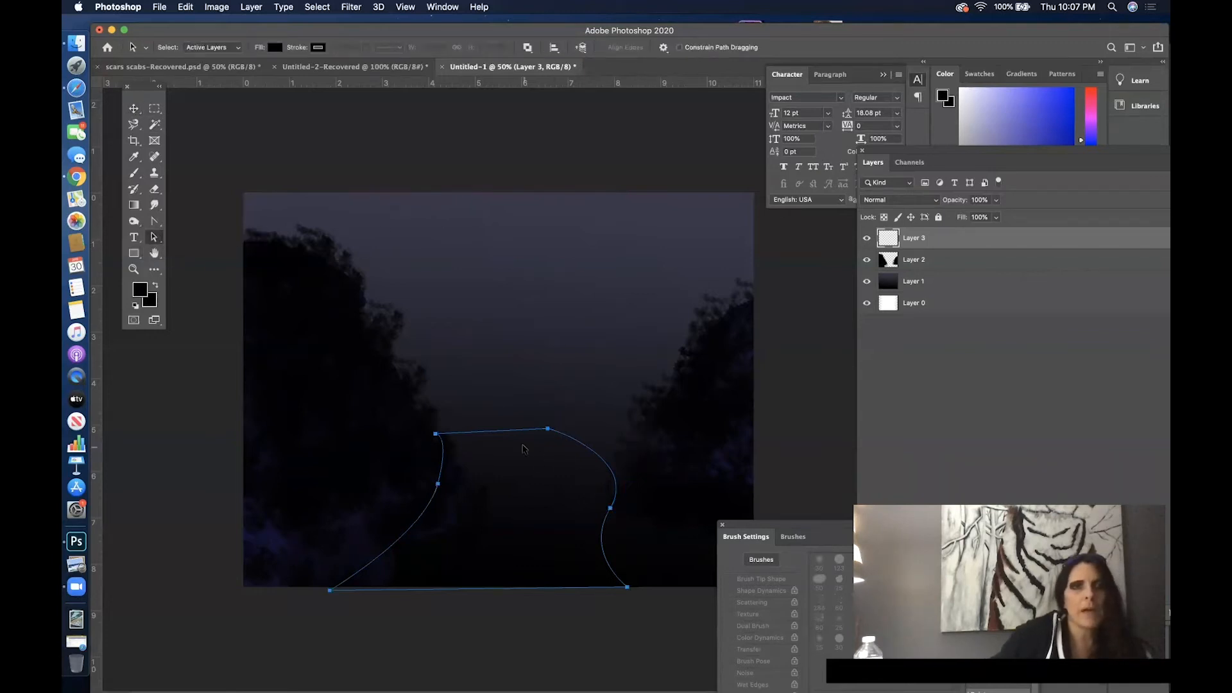
{"action": "left_click", "coordinate": [435, 6]}
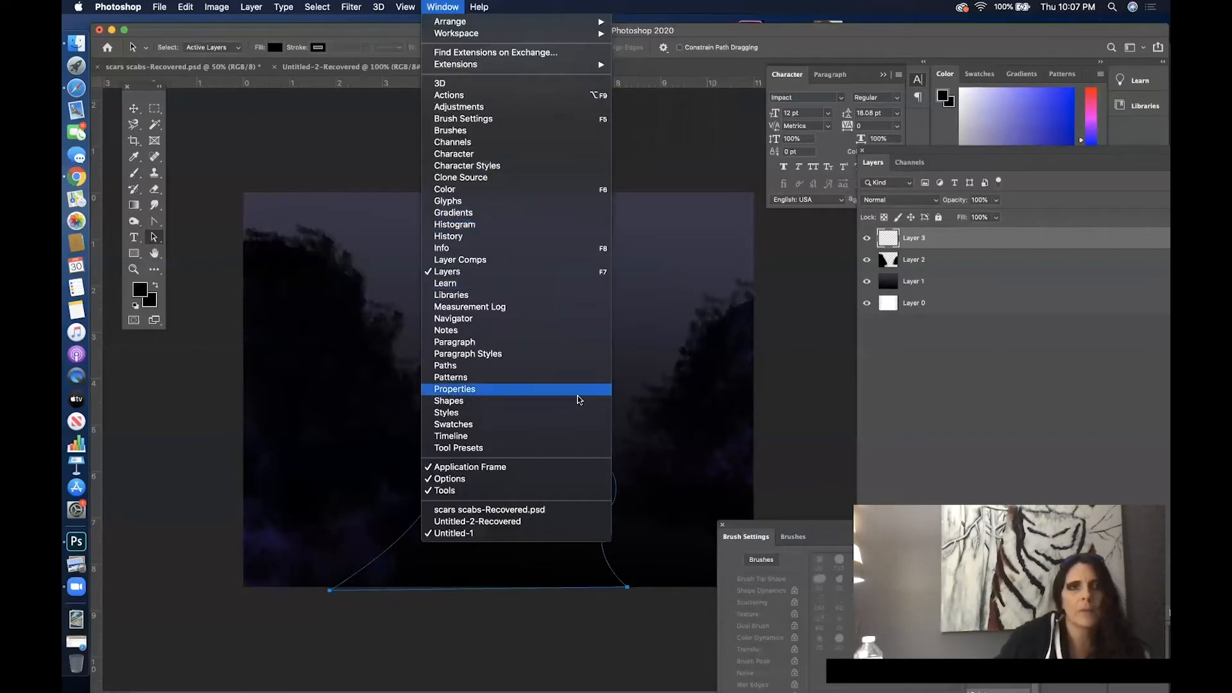
{"action": "left_click", "coordinate": [553, 366]}
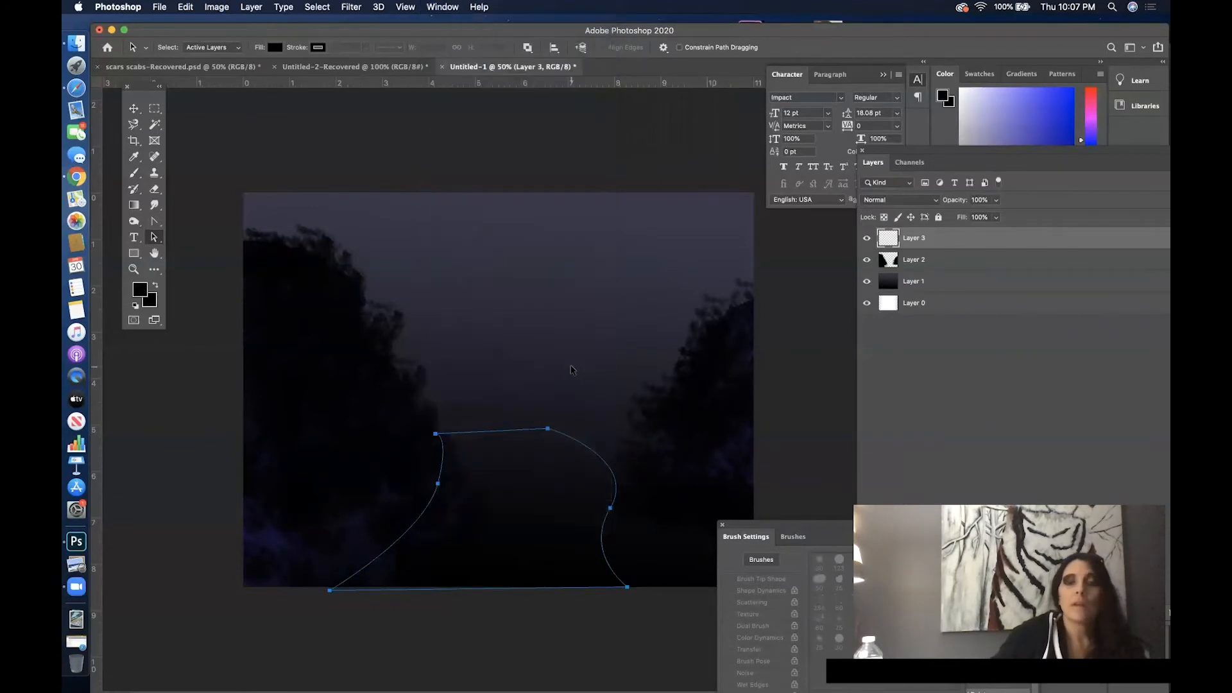
{"action": "left_click_drag", "start_coordinate": [998, 150], "coordinate": [1023, 338]}
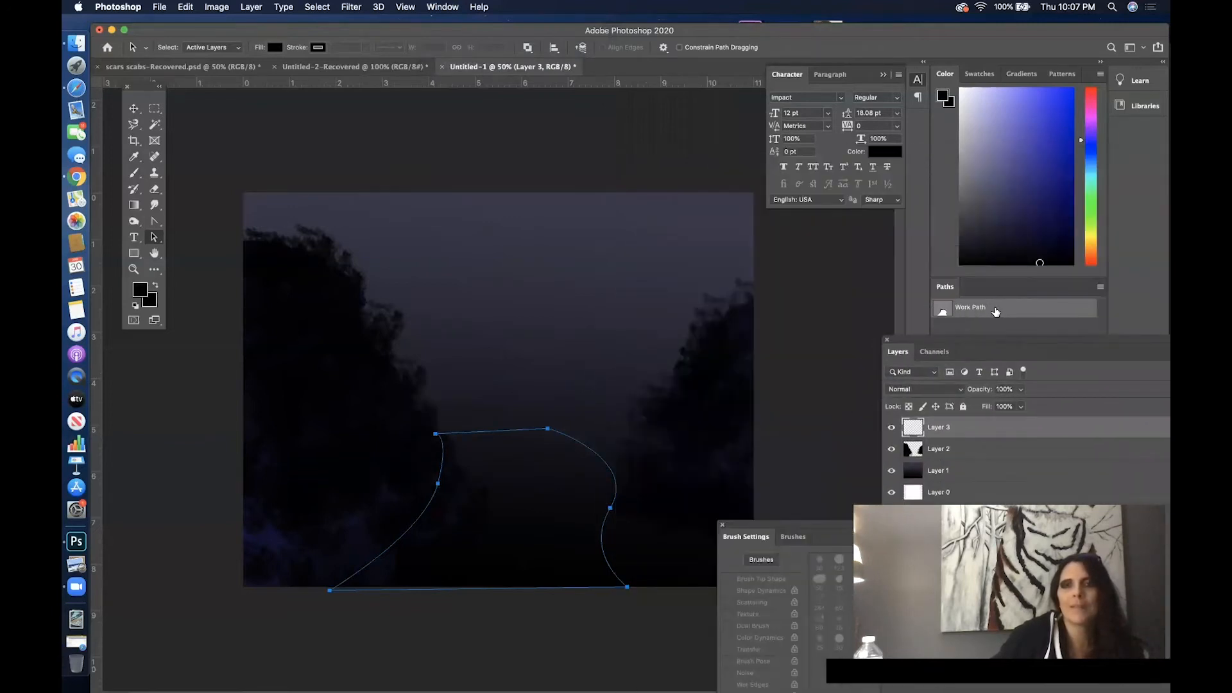
{"action": "left_click_drag", "start_coordinate": [945, 286], "coordinate": [699, 184]}
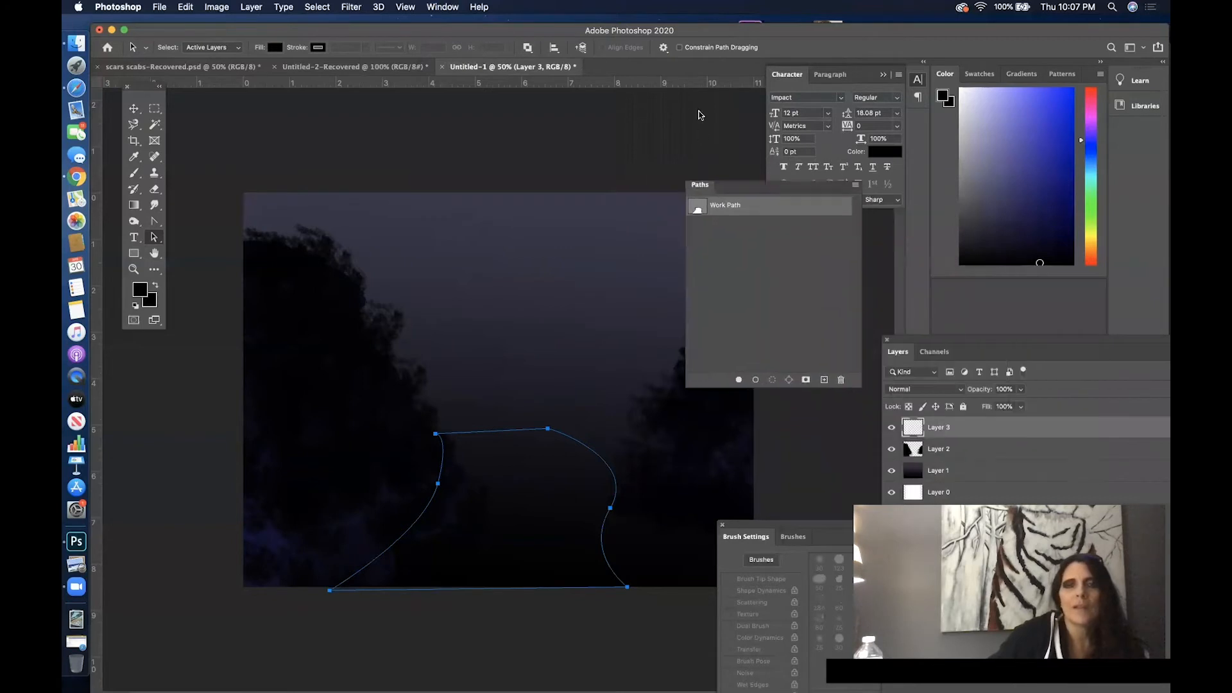
{"action": "left_click_drag", "start_coordinate": [699, 115], "coordinate": [700, 113]}
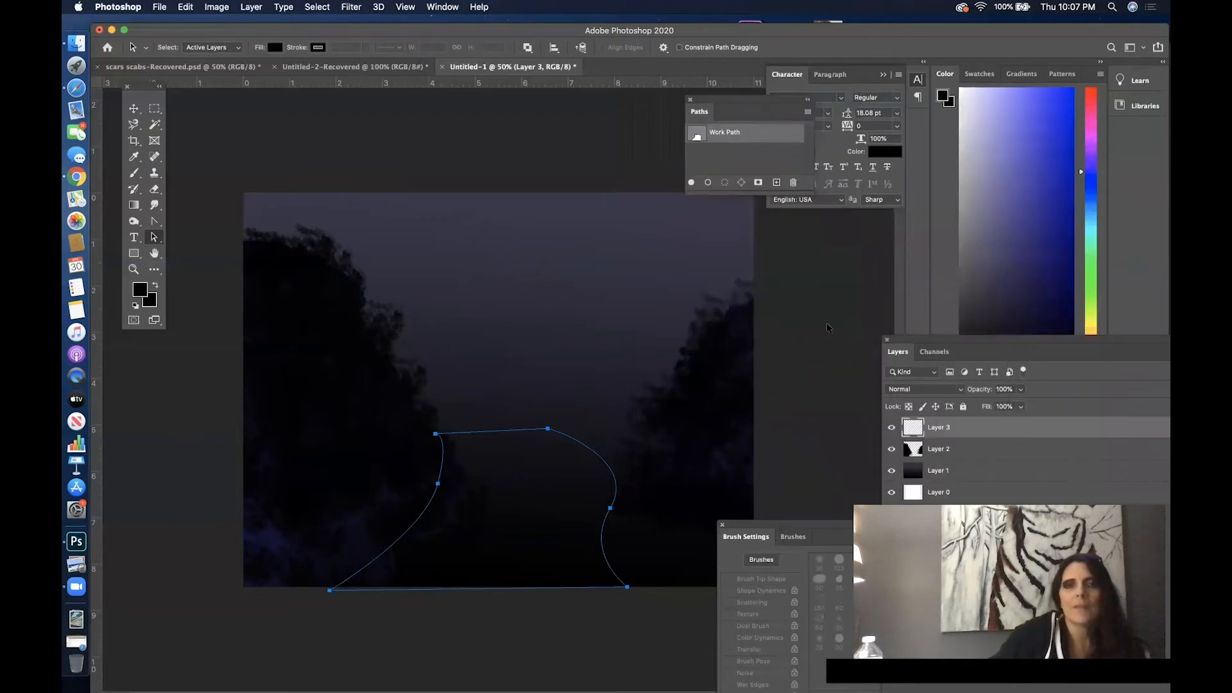
{"action": "left_click", "coordinate": [724, 188]}
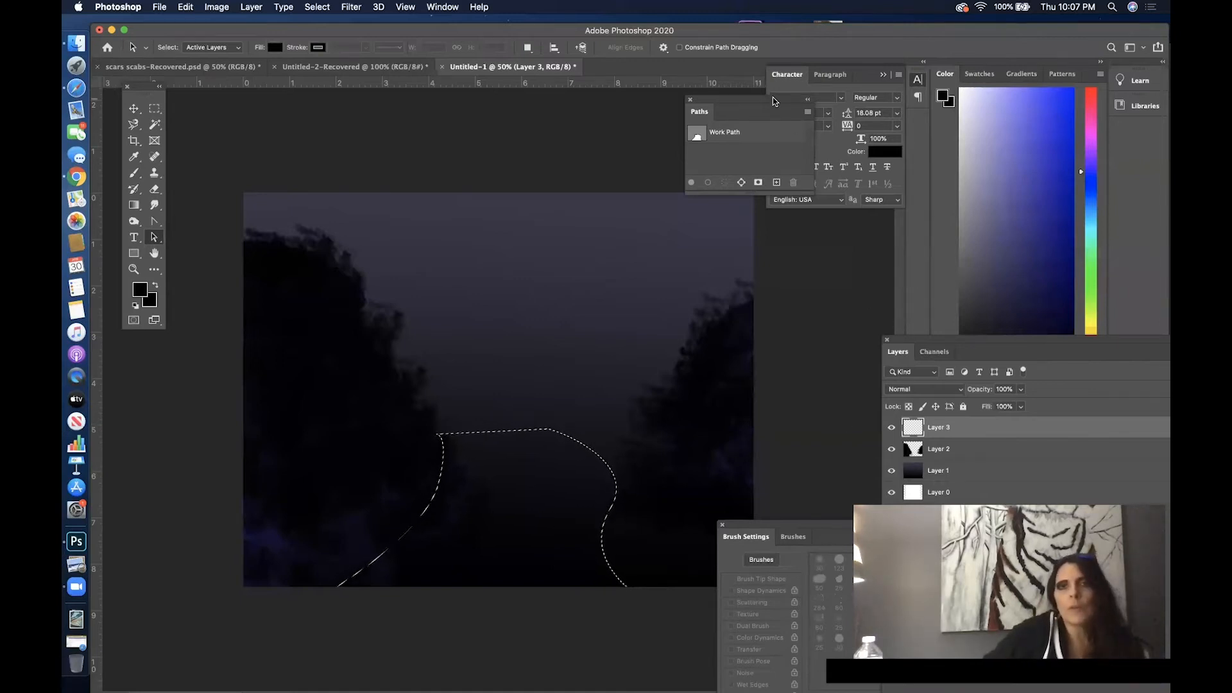
- Rename Layer 3 as street and accept #010103 as the foreground color
{"action": "left_click_drag", "start_coordinate": [993, 345], "coordinate": [876, 150]}
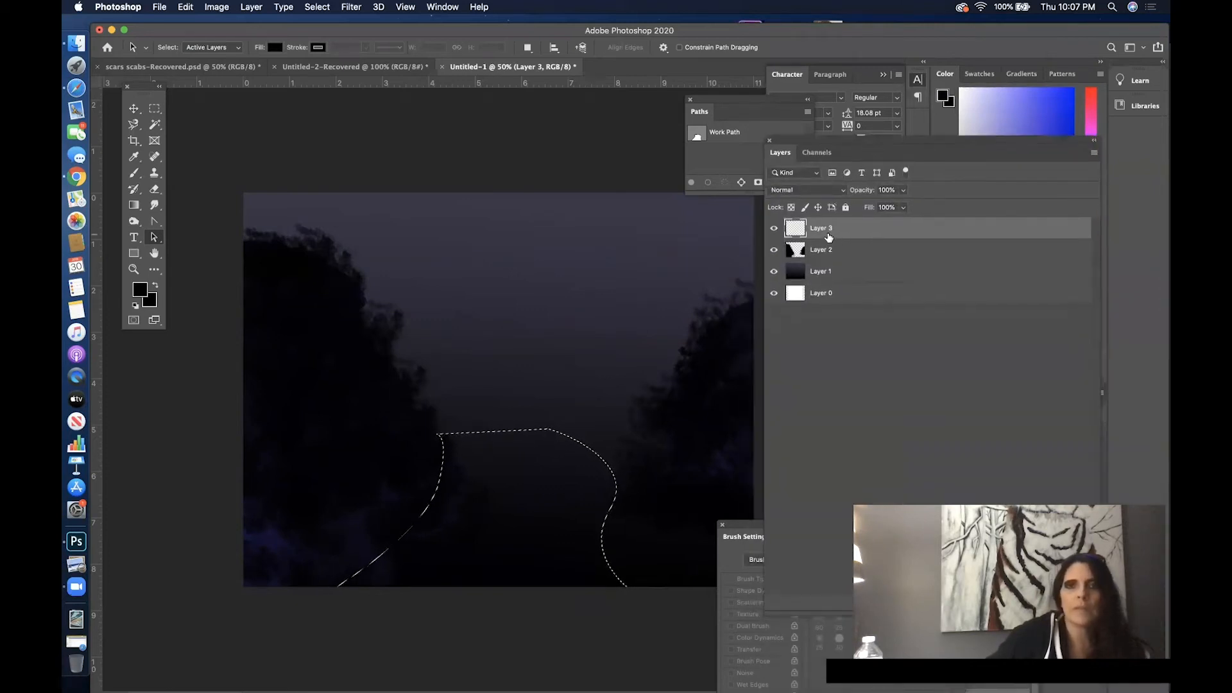
{"action": "type", "text": "street"}
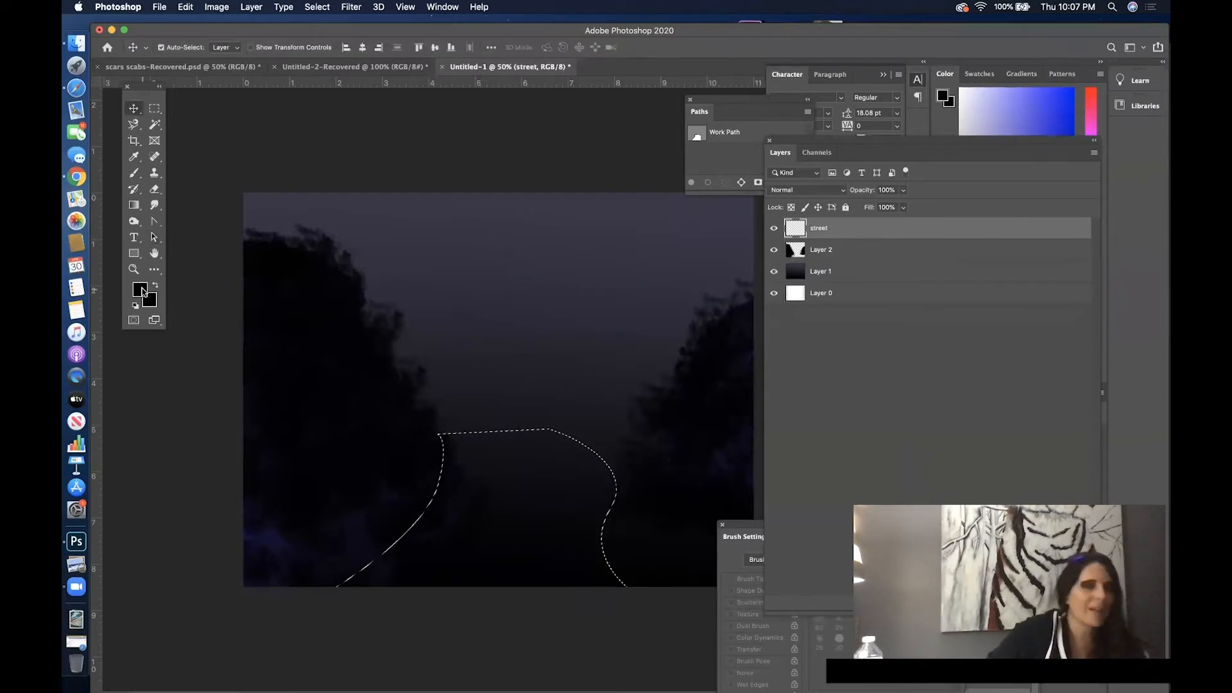
{"action": "left_click", "coordinate": [141, 292]}
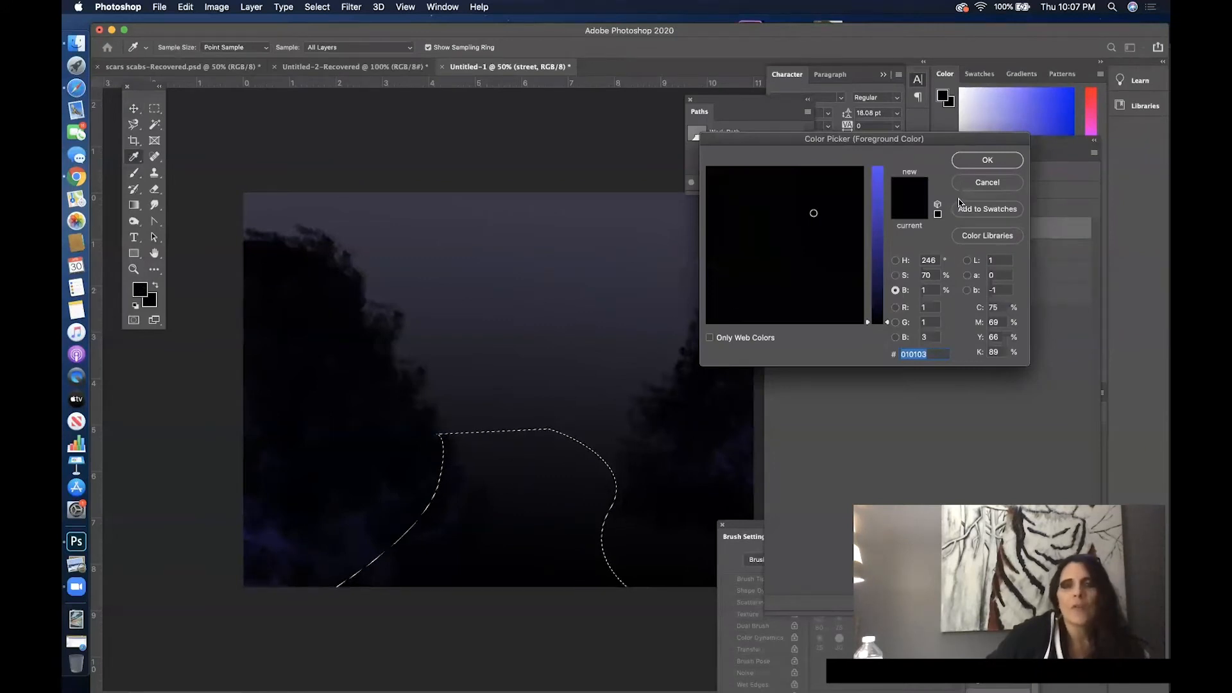
{"action": "left_click", "coordinate": [992, 166]}
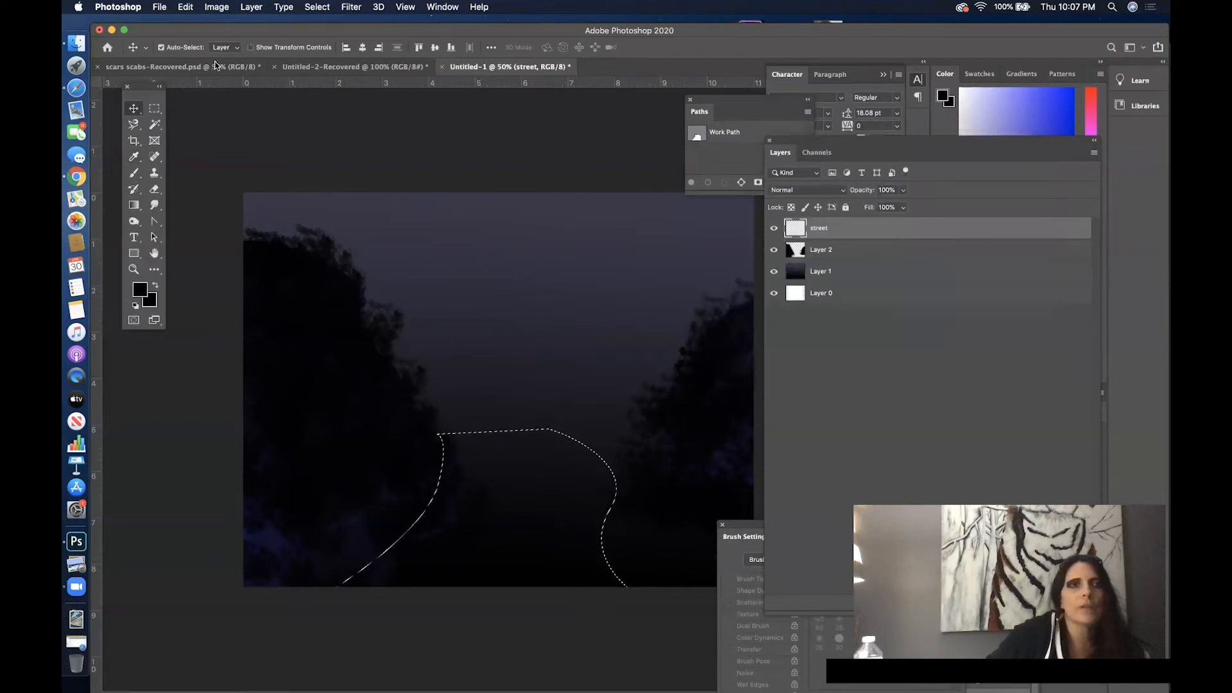
- Set up the Brush tool with the speckled 283 px tip and a spacing of 35%
{"action": "key", "text": "b"}
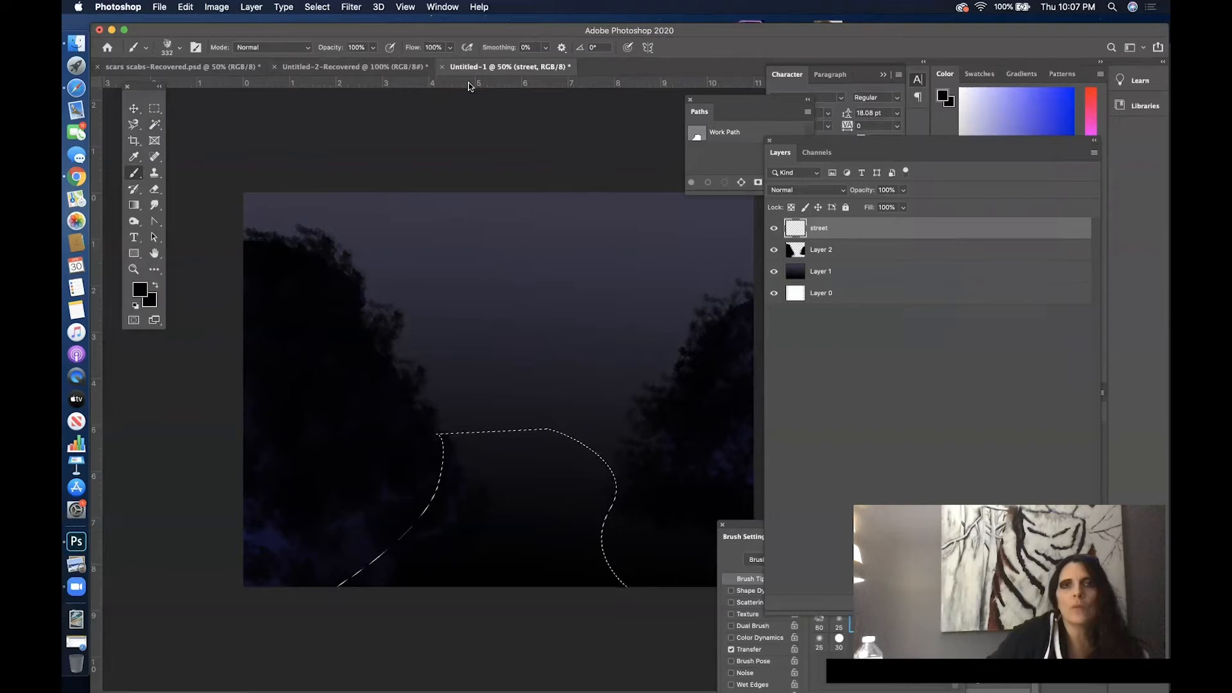
{"action": "mouse_move", "coordinate": [754, 532]}
{"action": "left_mouse_down"}
{"action": "mouse_move", "coordinate": [613, 472]}
{"action": "mouse_move", "coordinate": [617, 457]}
{"action": "left_mouse_up"}
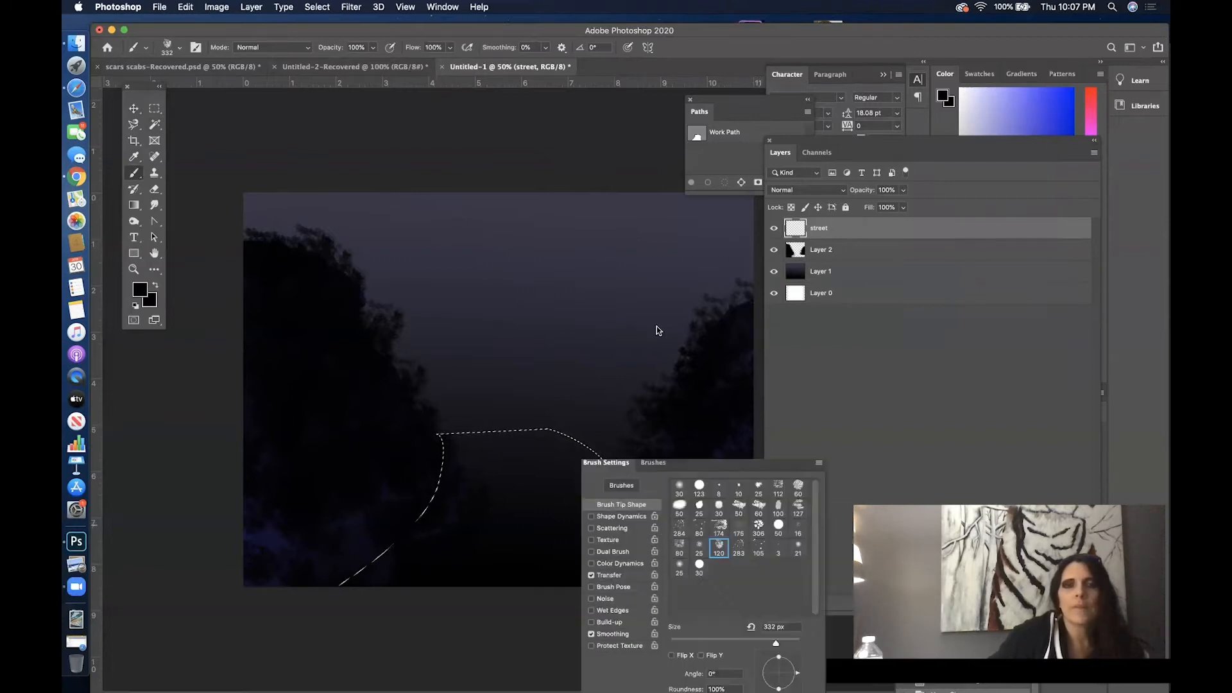
{"action": "left_click_drag", "start_coordinate": [656, 326], "coordinate": [594, 166]}
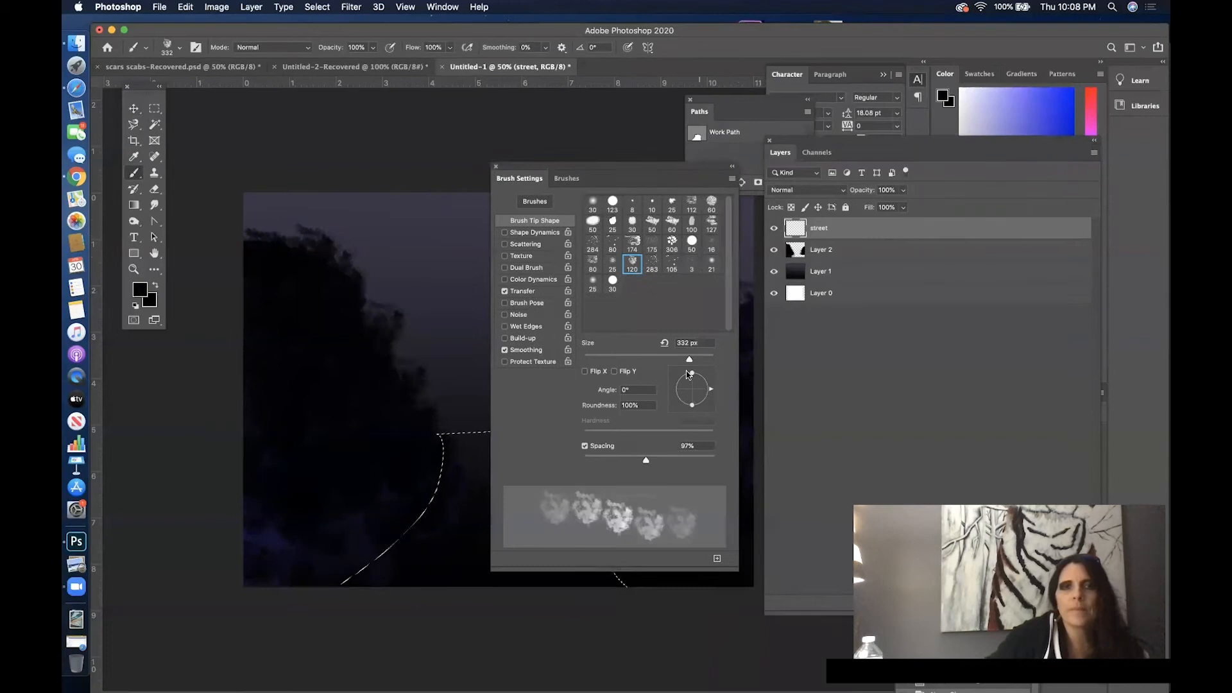
{"action": "left_click_drag", "start_coordinate": [619, 462], "coordinate": [600, 460]}
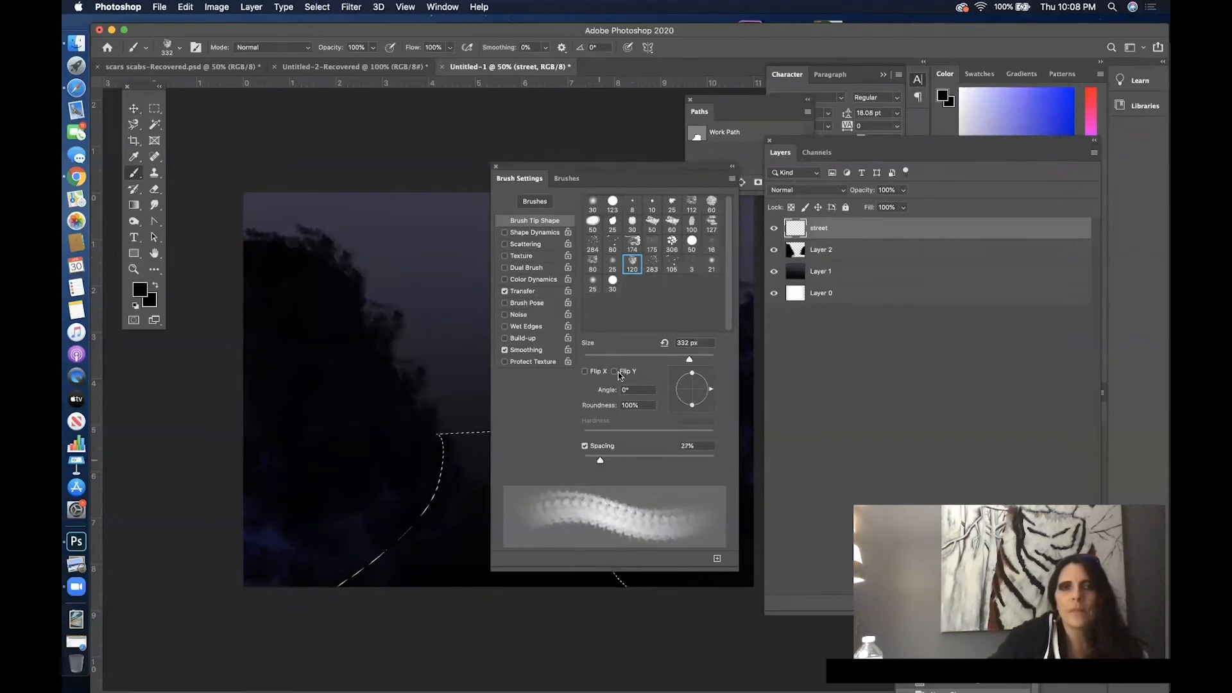
{"action": "left_click", "coordinate": [654, 273]}
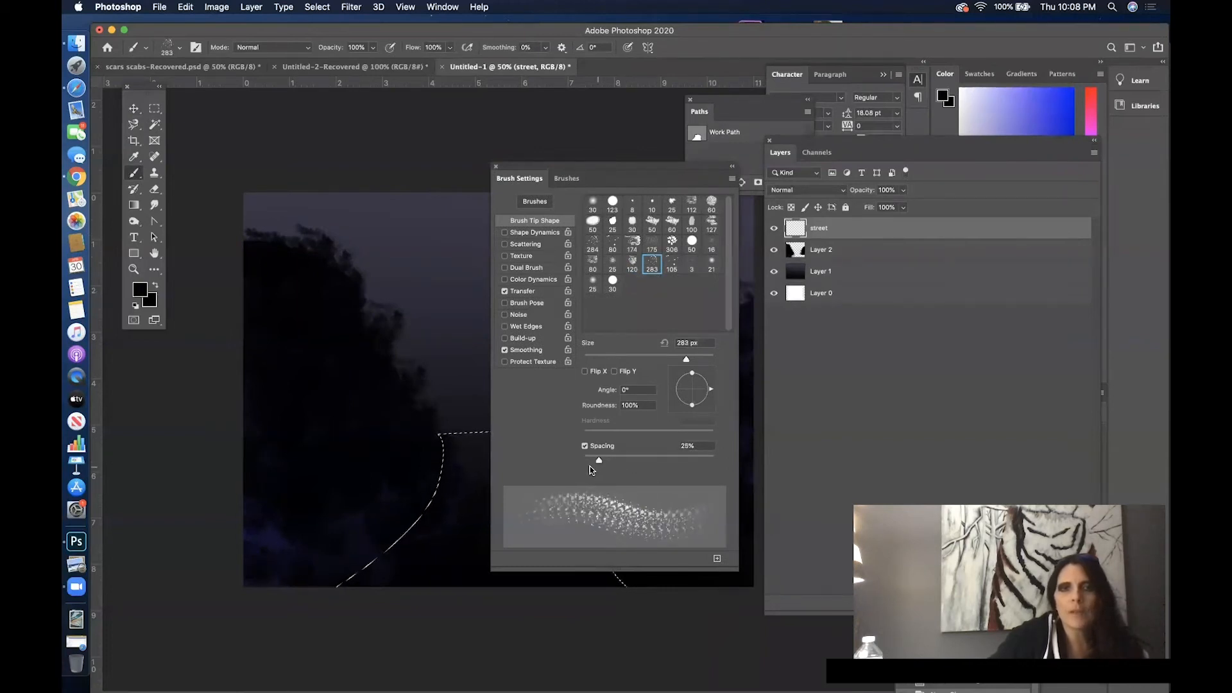
{"action": "left_click", "coordinate": [594, 222]}
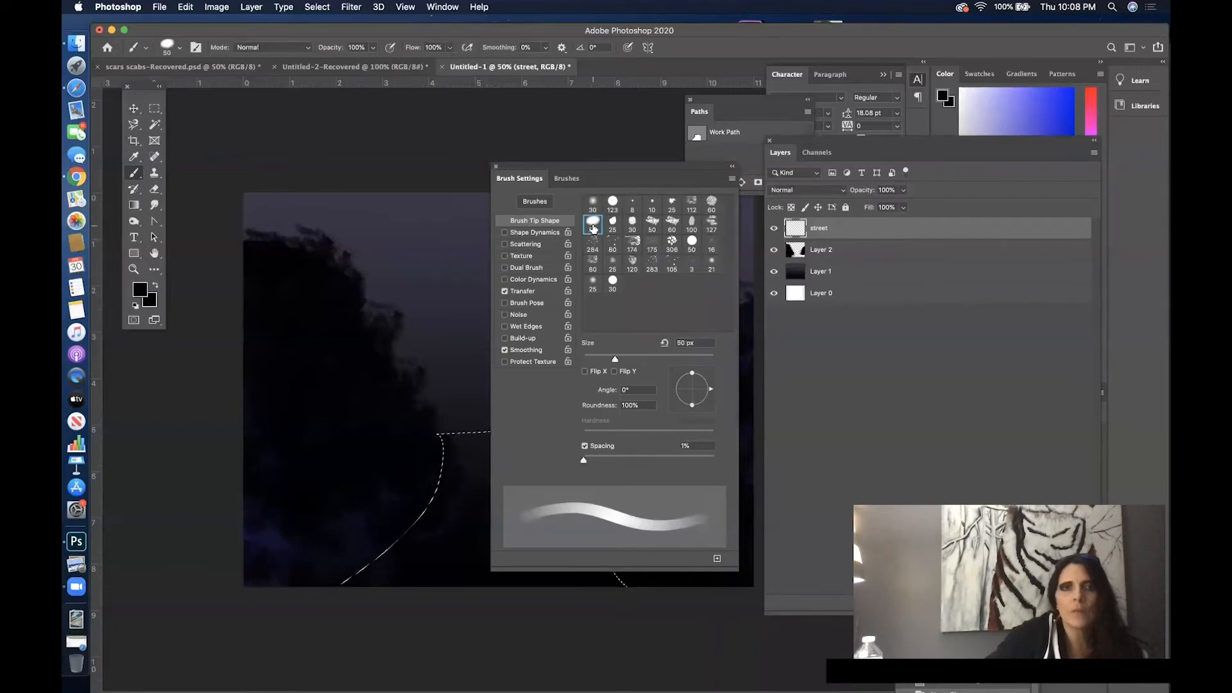
{"action": "left_click", "coordinate": [652, 263]}
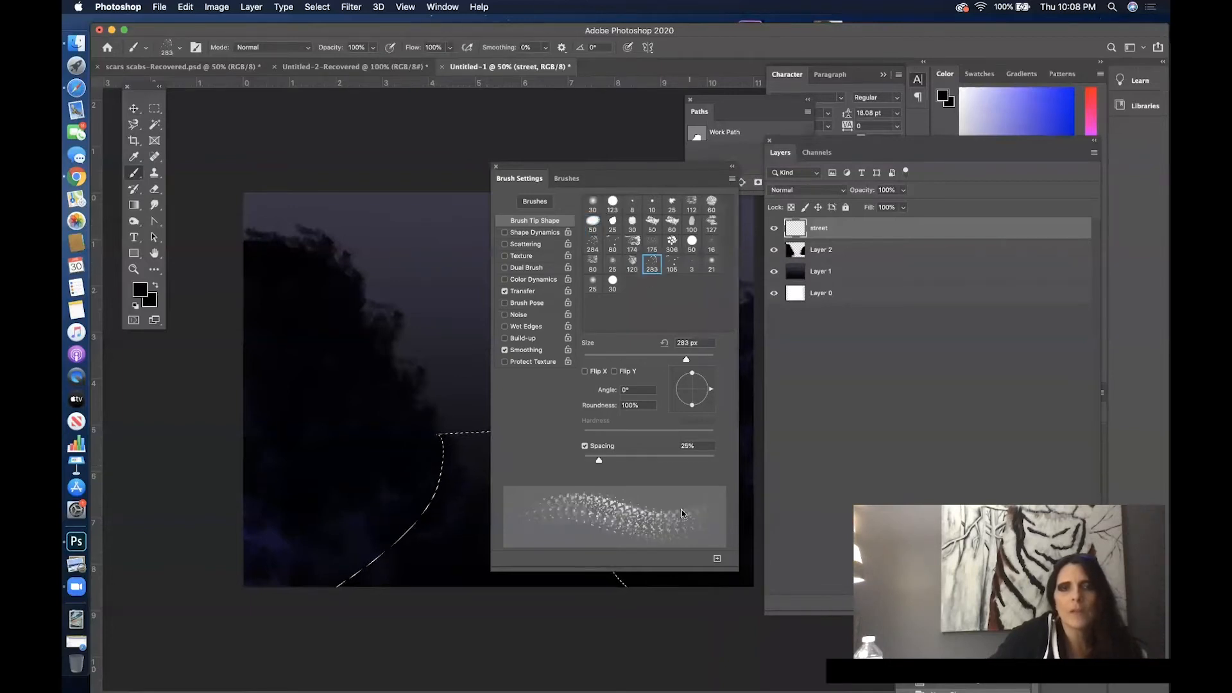
{"action": "left_click_drag", "start_coordinate": [609, 458], "coordinate": [606, 460]}
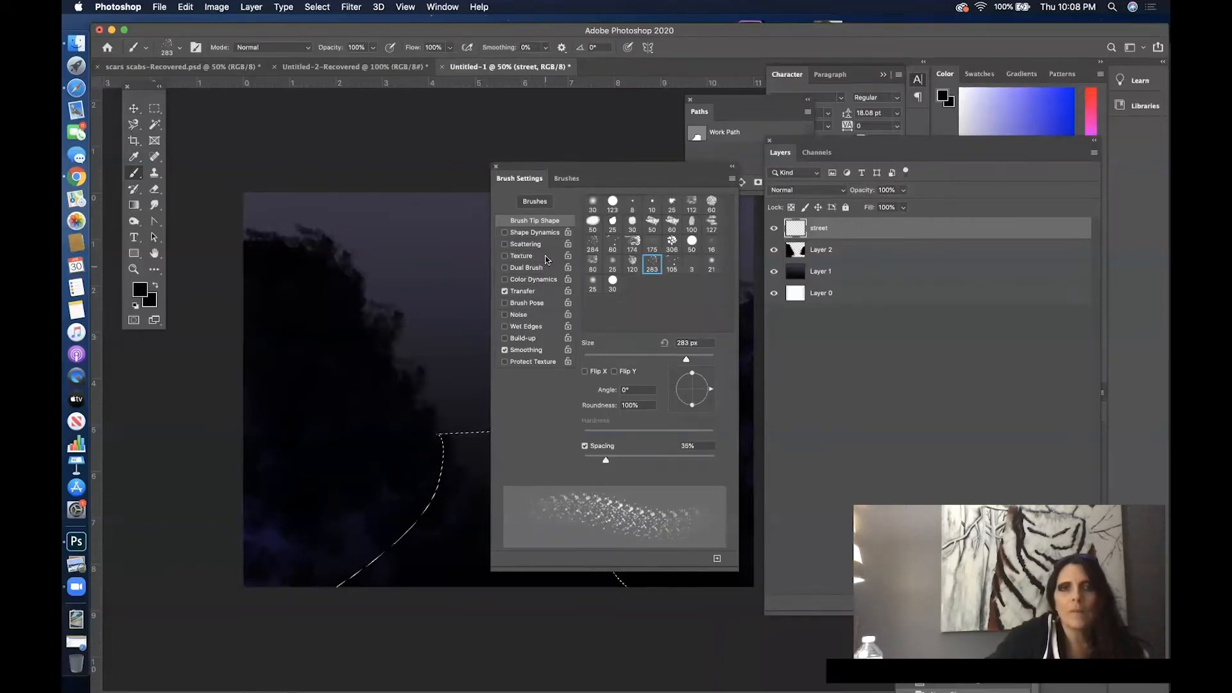
- Enable Texture for the brush with the orange leaf pattern from the Trees group, and clear the brush settings off the canvas
{"action": "left_click", "coordinate": [540, 258]}
{"action": "left_click", "coordinate": [602, 206]}
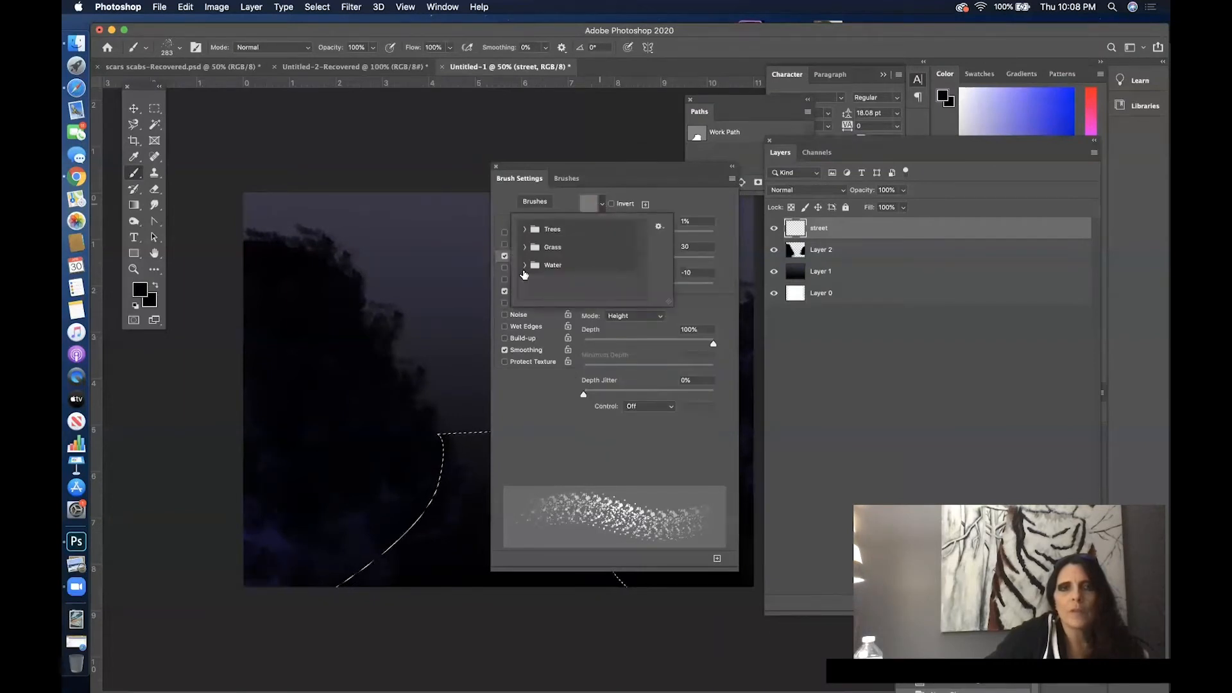
{"action": "left_click", "coordinate": [524, 229]}
{"action": "left_click", "coordinate": [579, 249]}
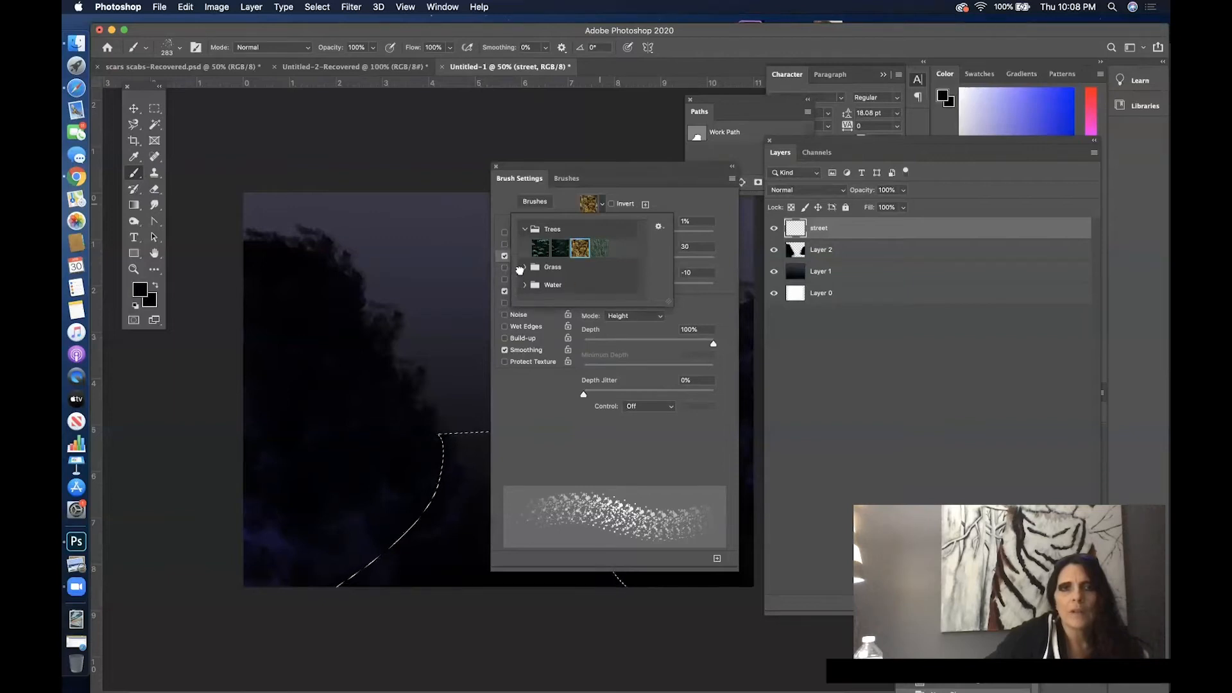
{"action": "left_click", "coordinate": [521, 270]}
{"action": "left_click", "coordinate": [682, 189]}
{"action": "left_click_drag", "start_coordinate": [536, 169], "coordinate": [967, 255]}
- Paint a first pass of black speckled texture inside the street selection, and hide Layer 1 and Layer 2 to inspect it
{"action": "left_click_drag", "start_coordinate": [539, 446], "coordinate": [569, 444]}
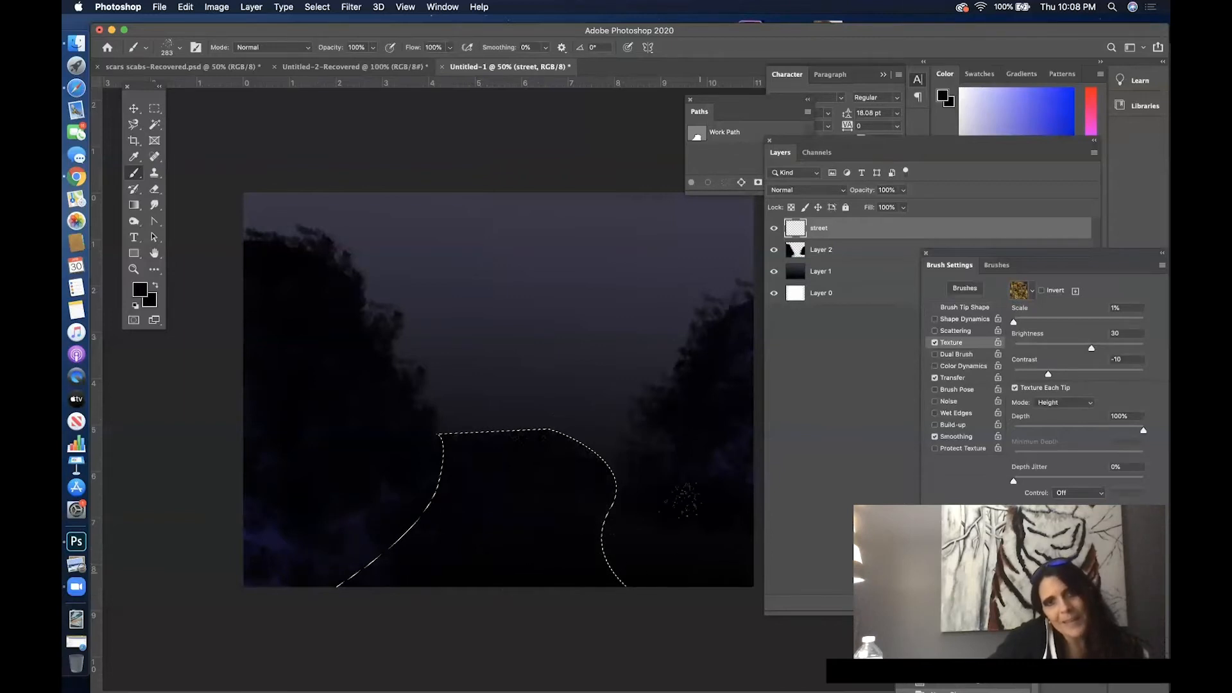
{"action": "left_click", "coordinate": [773, 271]}
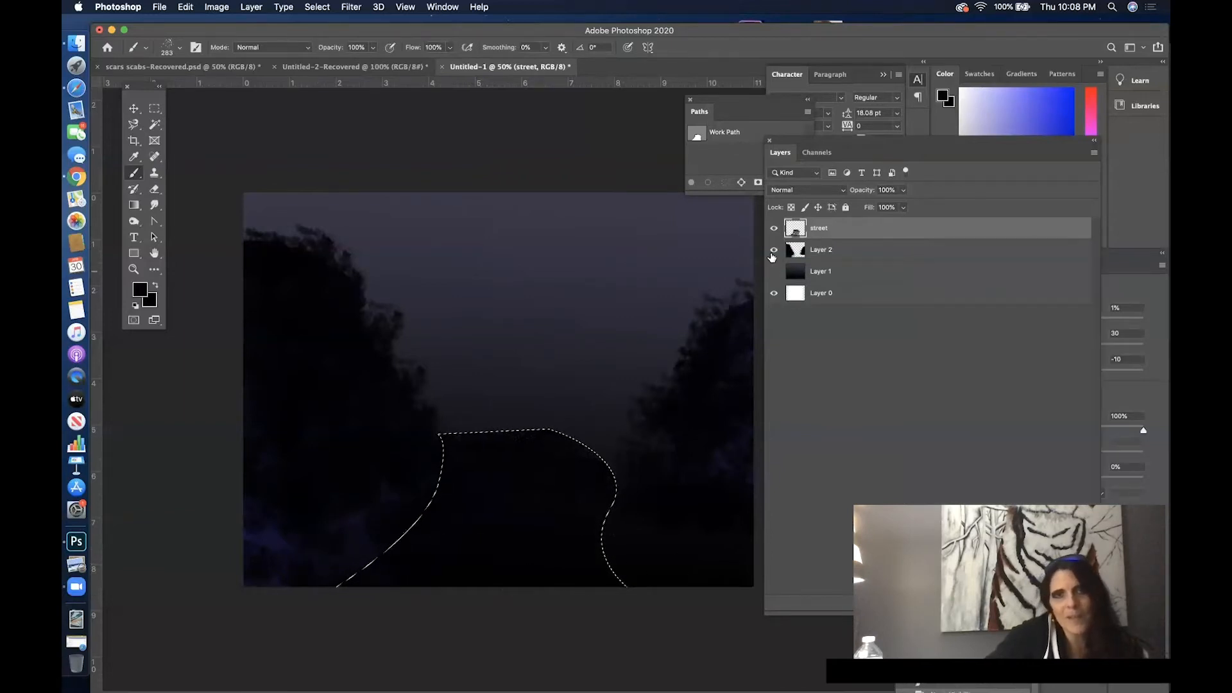
{"action": "left_click", "coordinate": [773, 251]}
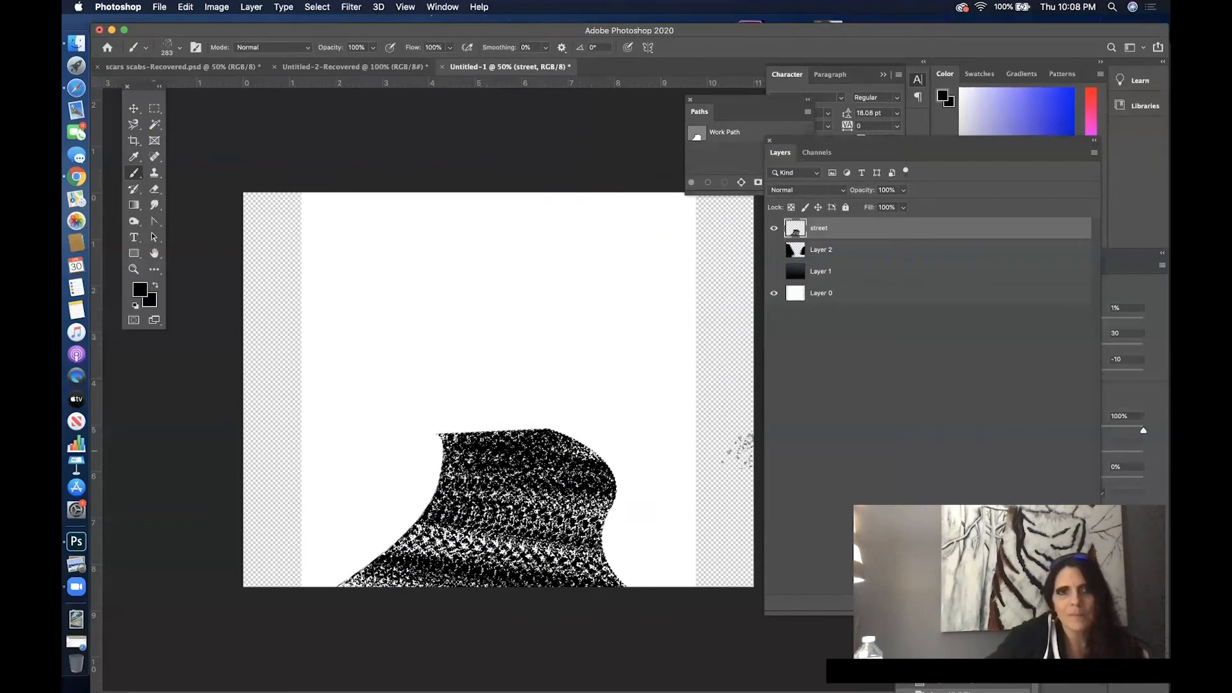
{"action": "left_click", "coordinate": [774, 228]}
{"action": "left_click", "coordinate": [774, 228]}
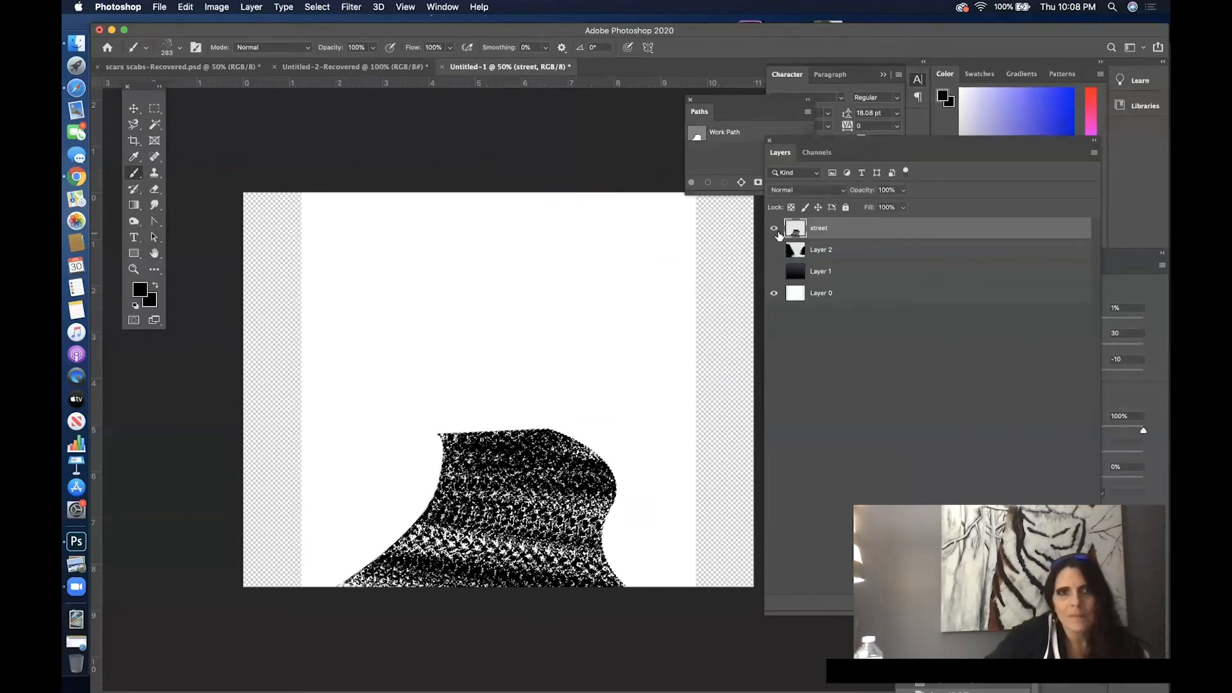
- Paint further textured black strokes over the street shape to fill most of the white gaps, including its edges
{"action": "mouse_move", "coordinate": [605, 457]}
{"action": "left_mouse_down"}
{"action": "mouse_move", "coordinate": [424, 447]}
{"action": "mouse_move", "coordinate": [572, 424]}
{"action": "left_mouse_up"}
{"action": "mouse_move", "coordinate": [401, 455]}
{"action": "left_mouse_down"}
{"action": "mouse_move", "coordinate": [406, 478]}
{"action": "mouse_move", "coordinate": [371, 531]}
{"action": "mouse_move", "coordinate": [407, 623]}
{"action": "left_mouse_up"}
{"action": "left_click_drag", "start_coordinate": [571, 603], "coordinate": [501, 558]}
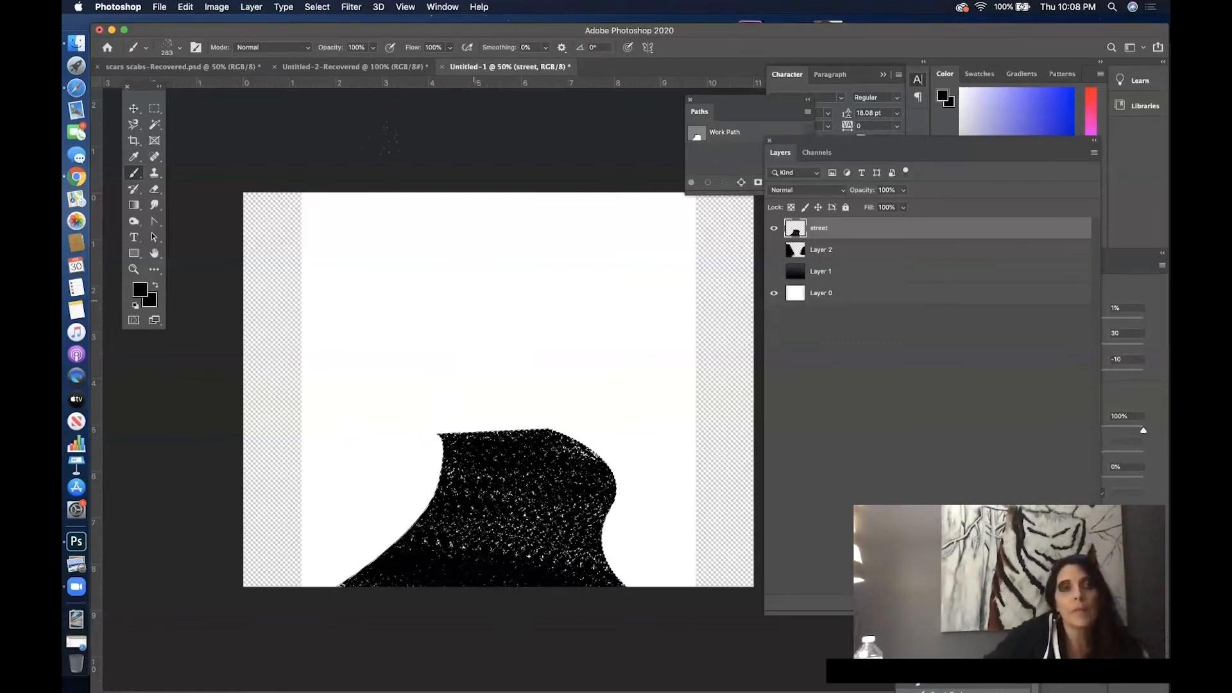
- Save the street selection as a new channel named road
{"action": "left_click", "coordinate": [324, 7]}
{"action": "left_click", "coordinate": [391, 283]}
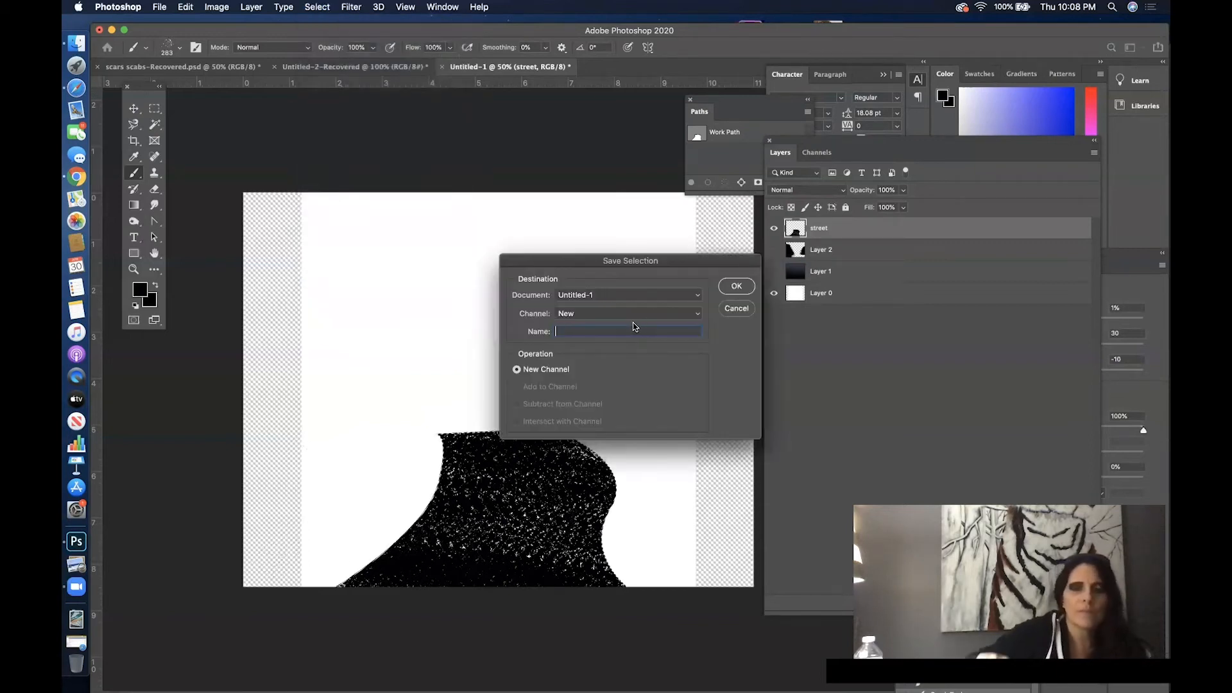
{"action": "type", "text": "road"}
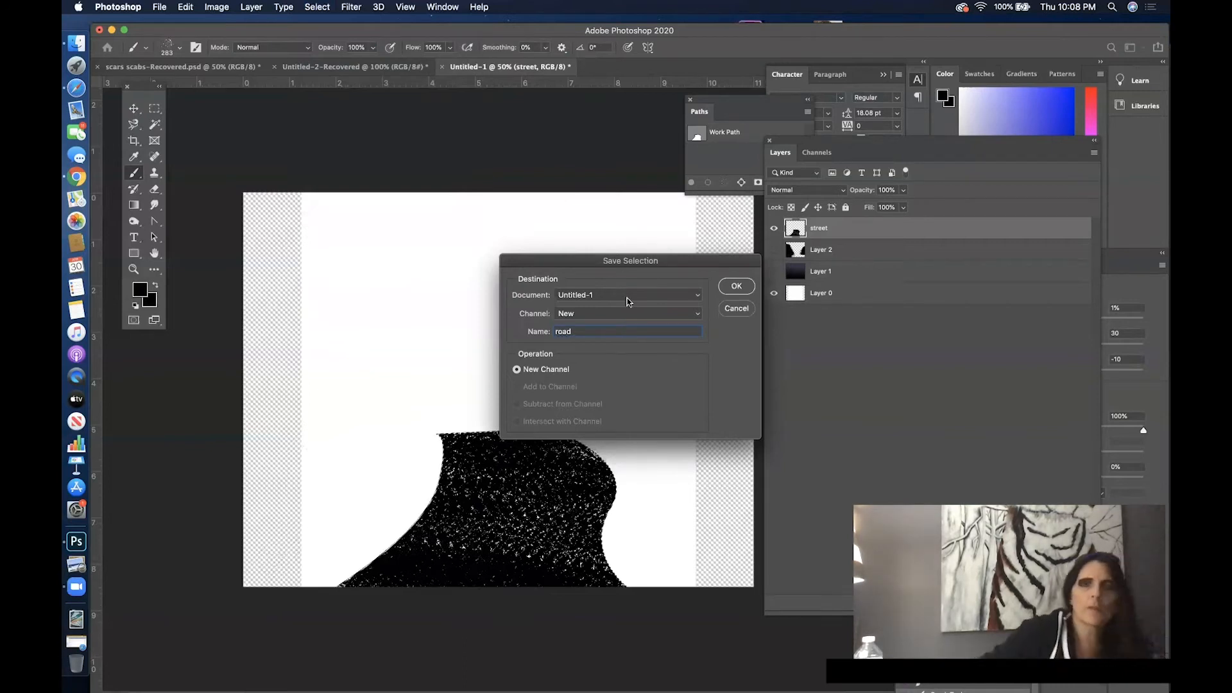
{"action": "left_click", "coordinate": [733, 293]}
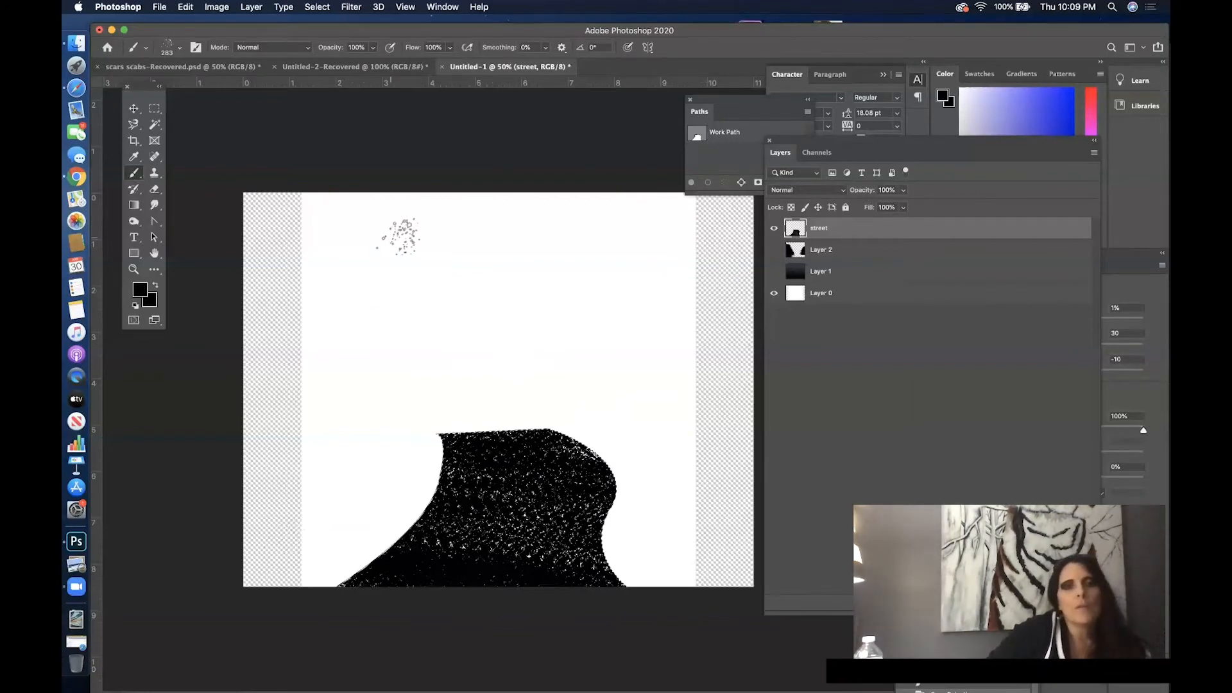
- Transform the street selection by moving it right to about X 2033.50 px, Y 2038.00 px, so its left curve runs down the street
{"action": "left_click", "coordinate": [319, 9]}
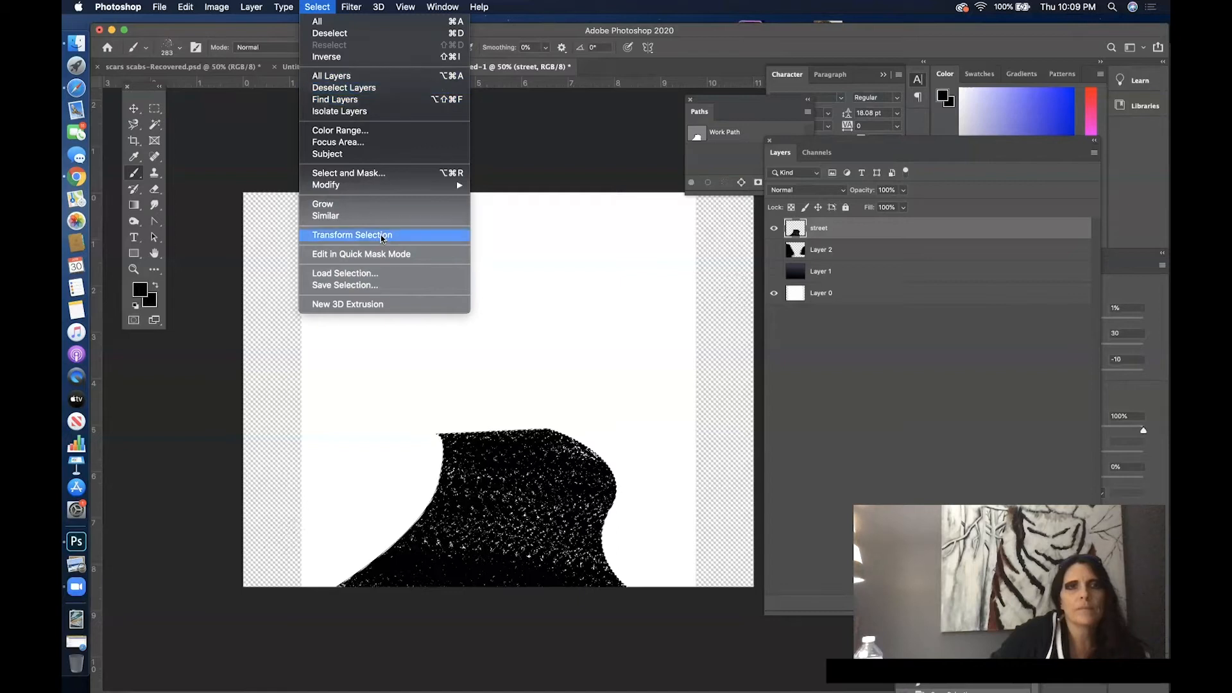
{"action": "left_click", "coordinate": [498, 9]}
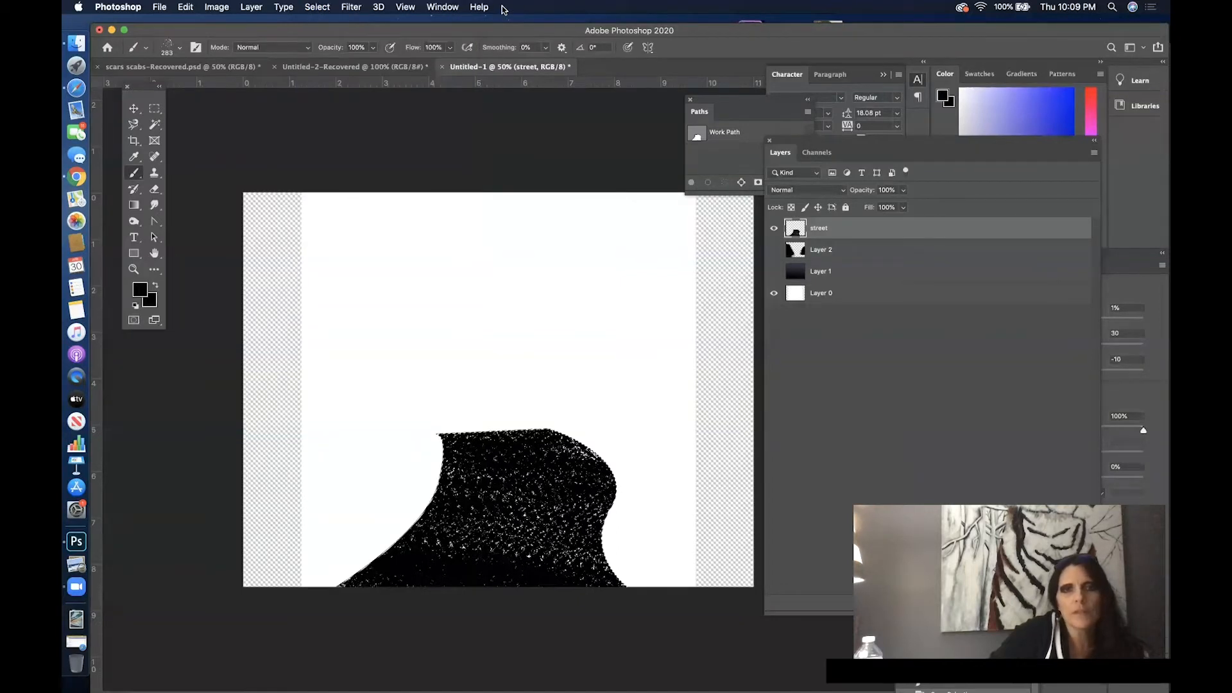
{"action": "left_click", "coordinate": [491, 8]}
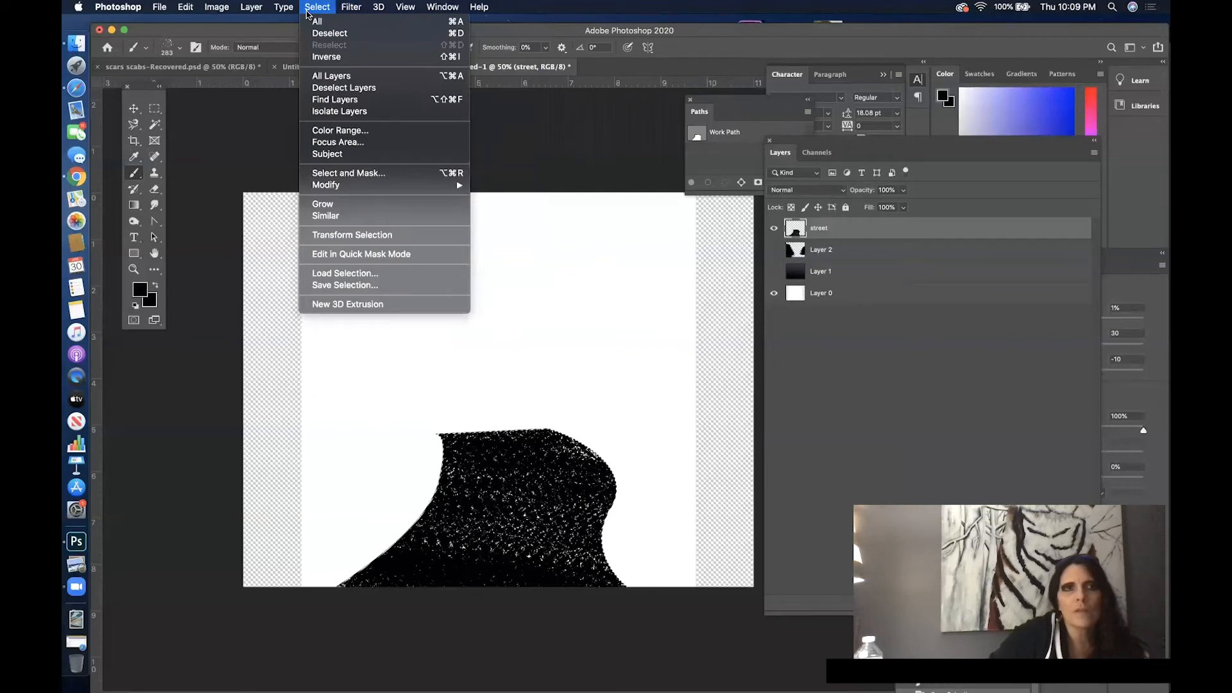
{"action": "left_click", "coordinate": [352, 235]}
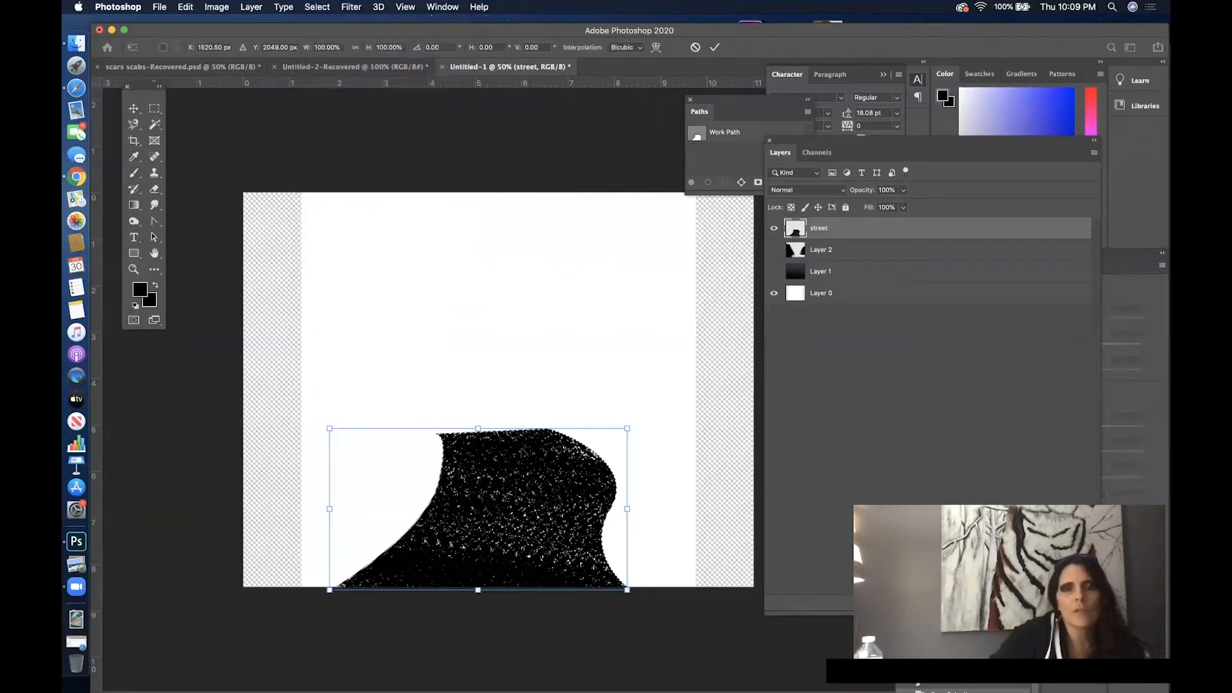
{"action": "left_click_drag", "start_coordinate": [488, 489], "coordinate": [570, 485]}
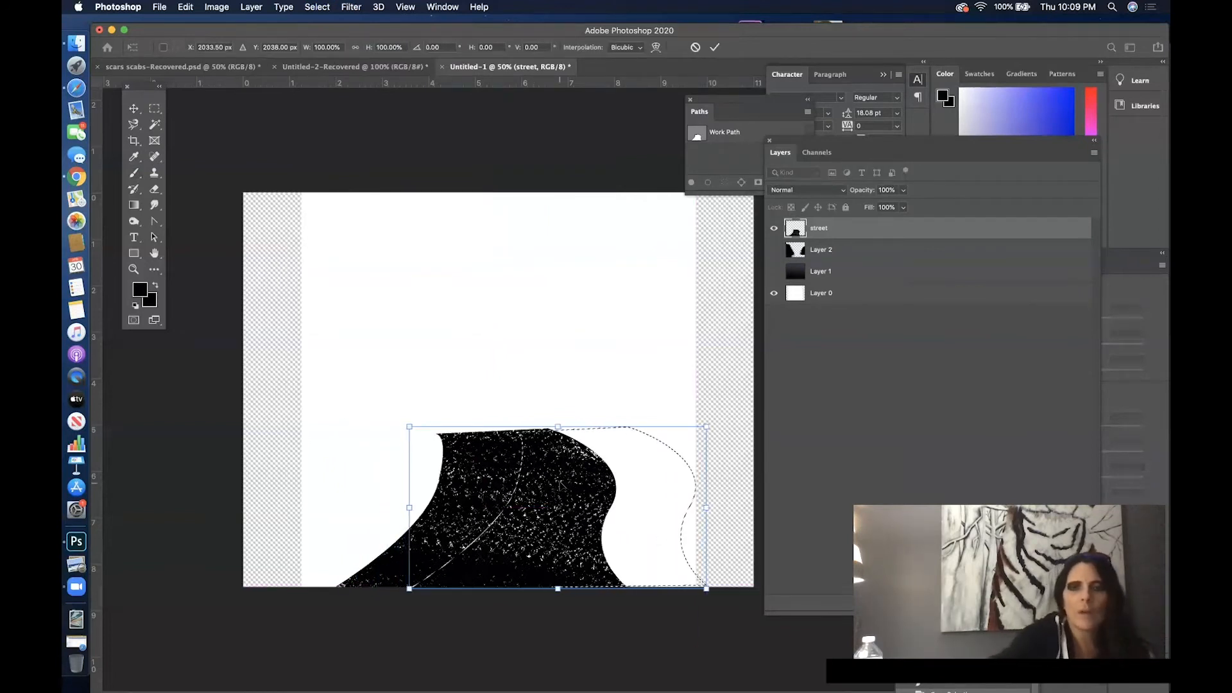
{"action": "key", "text": "Return"}
{"action": "key", "text": "b"}
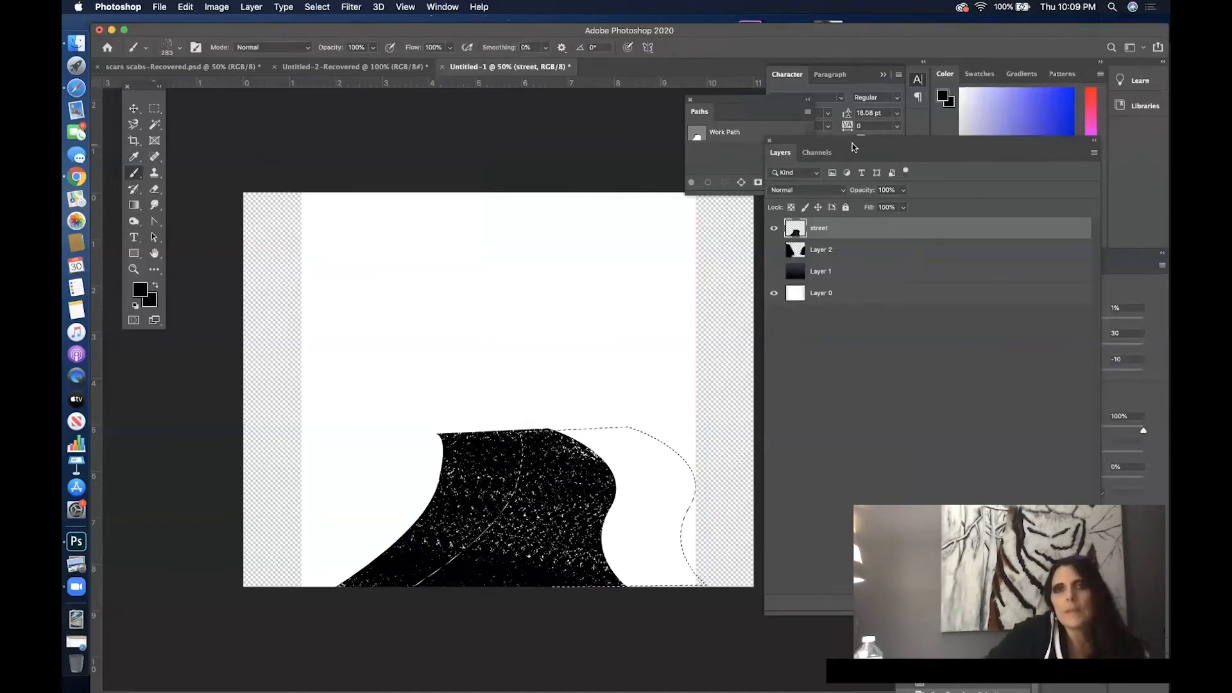
- Convert the shifted selection to a work path and nudge the anchor points of its left curve slightly to the right
{"action": "left_click_drag", "start_coordinate": [854, 147], "coordinate": [897, 196]}
{"action": "left_click", "coordinate": [742, 183]}
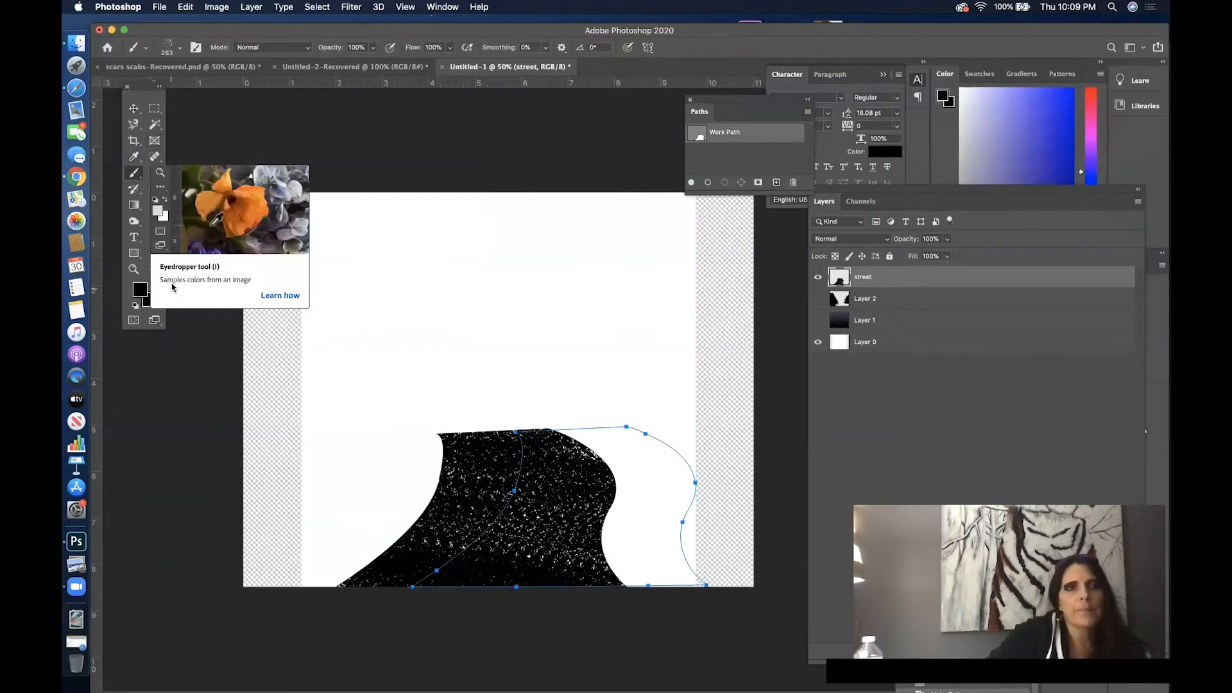
{"action": "left_click", "coordinate": [156, 238]}
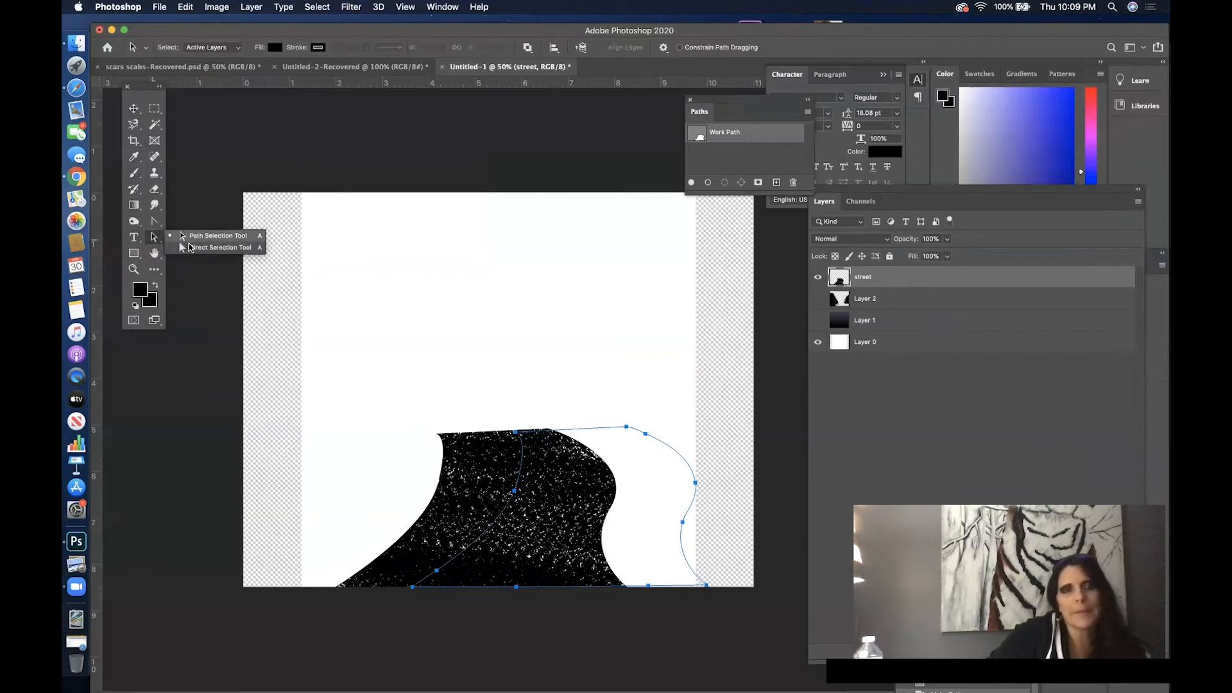
{"action": "left_click", "coordinate": [413, 586]}
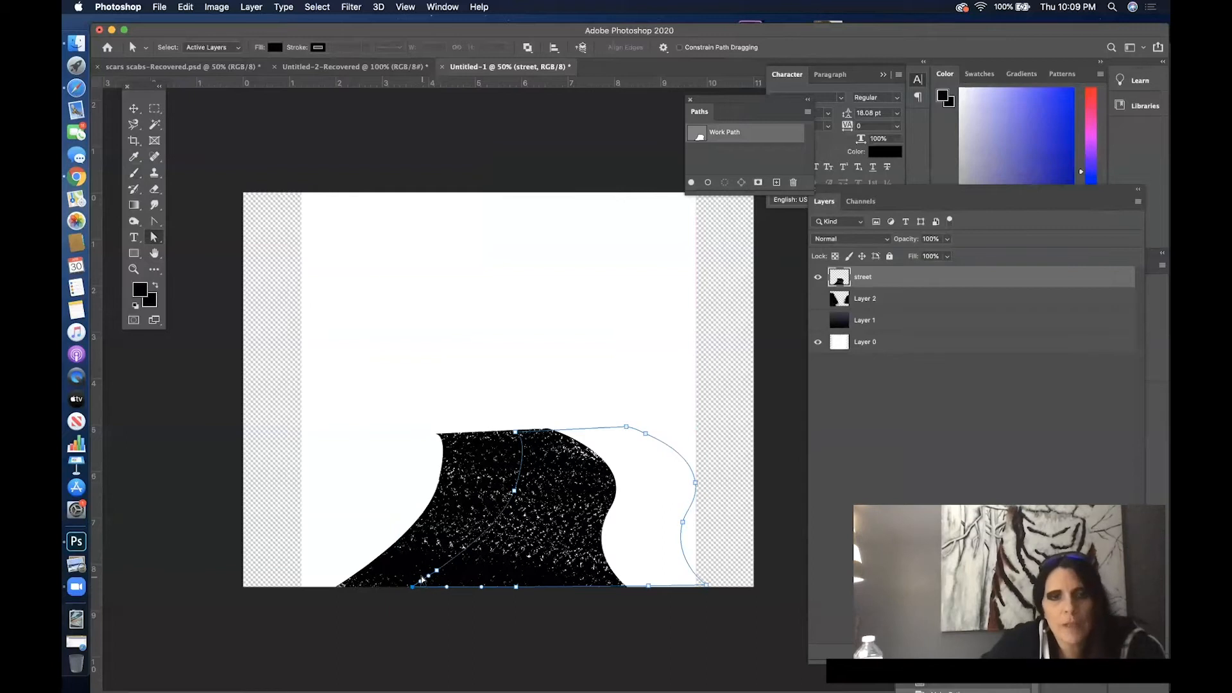
{"action": "left_click", "coordinate": [437, 571], "text": "shift"}
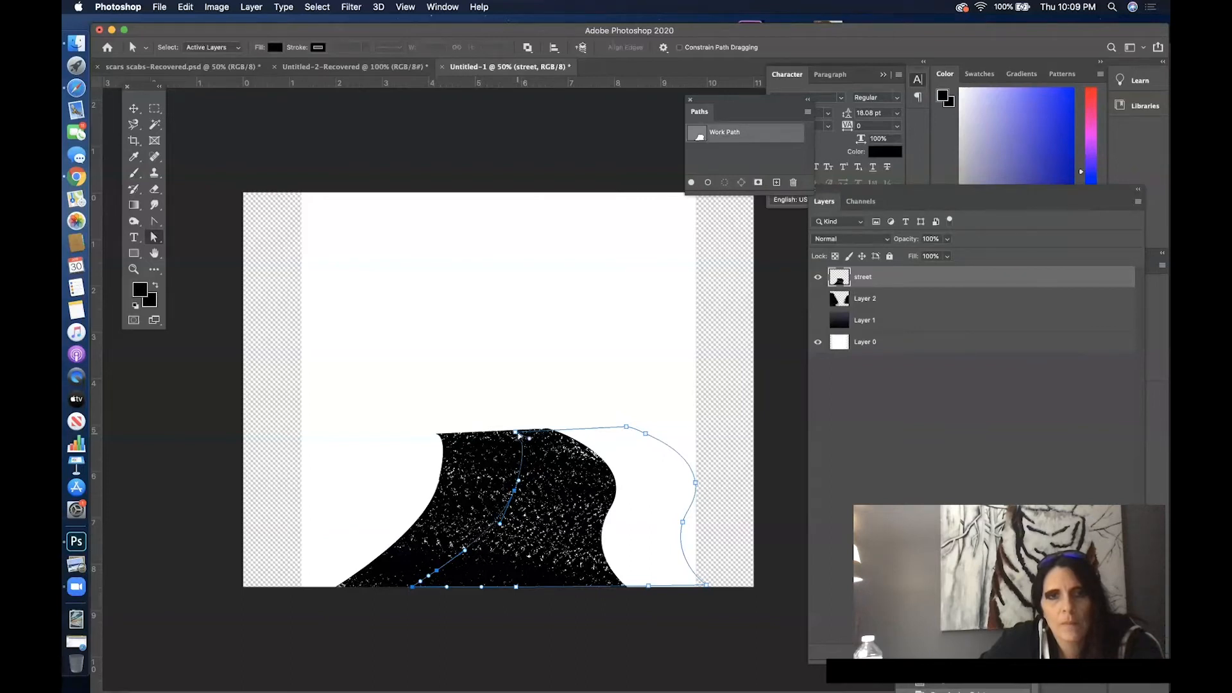
{"action": "left_click_drag", "start_coordinate": [519, 498], "coordinate": [529, 499]}
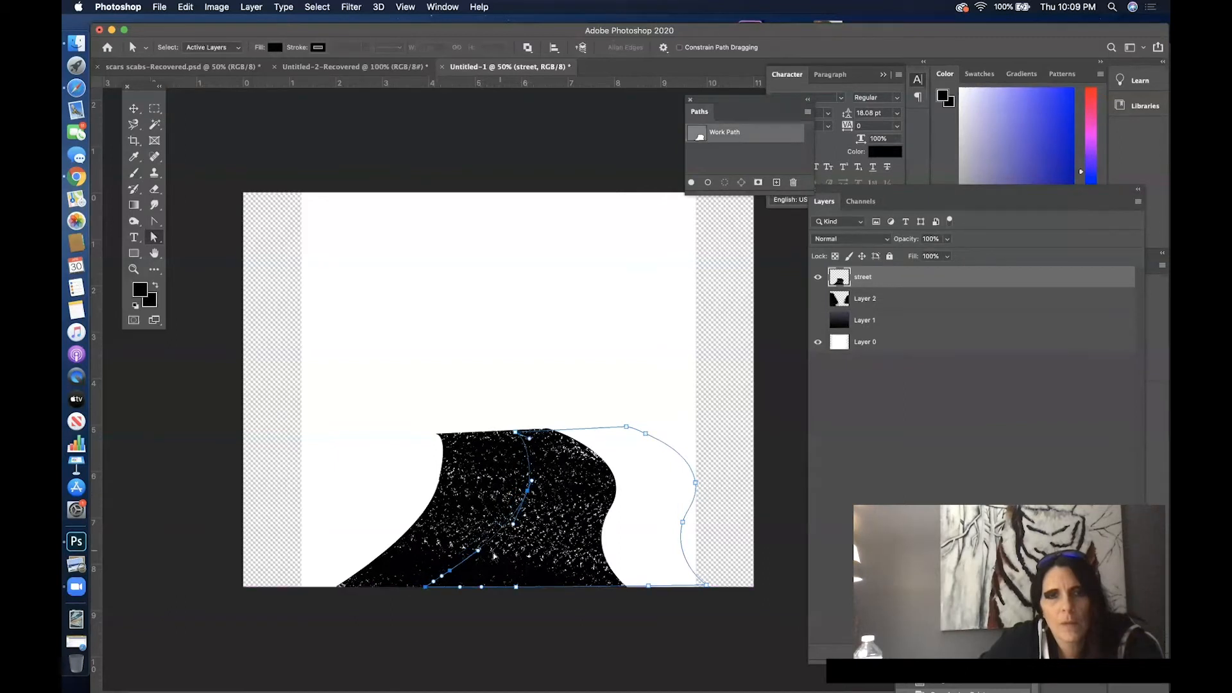
{"action": "mouse_move", "coordinate": [479, 553]}
{"action": "left_mouse_down"}
{"action": "mouse_move", "coordinate": [496, 557]}
{"action": "mouse_move", "coordinate": [462, 581]}
{"action": "mouse_move", "coordinate": [479, 581]}
{"action": "mouse_move", "coordinate": [450, 577]}
{"action": "mouse_move", "coordinate": [473, 572]}
{"action": "left_mouse_up"}
{"action": "left_click", "coordinate": [177, 6]}
{"action": "left_click", "coordinate": [186, 20]}
{"action": "left_click", "coordinate": [193, 6]}
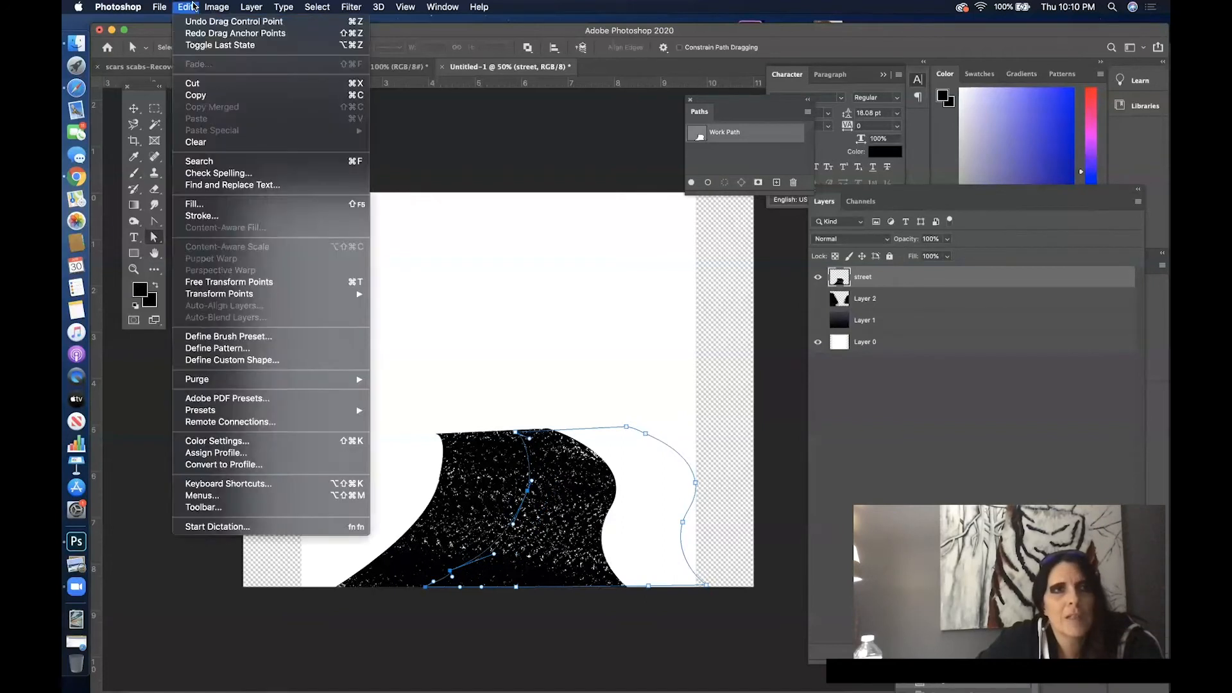
{"action": "left_click", "coordinate": [194, 21]}
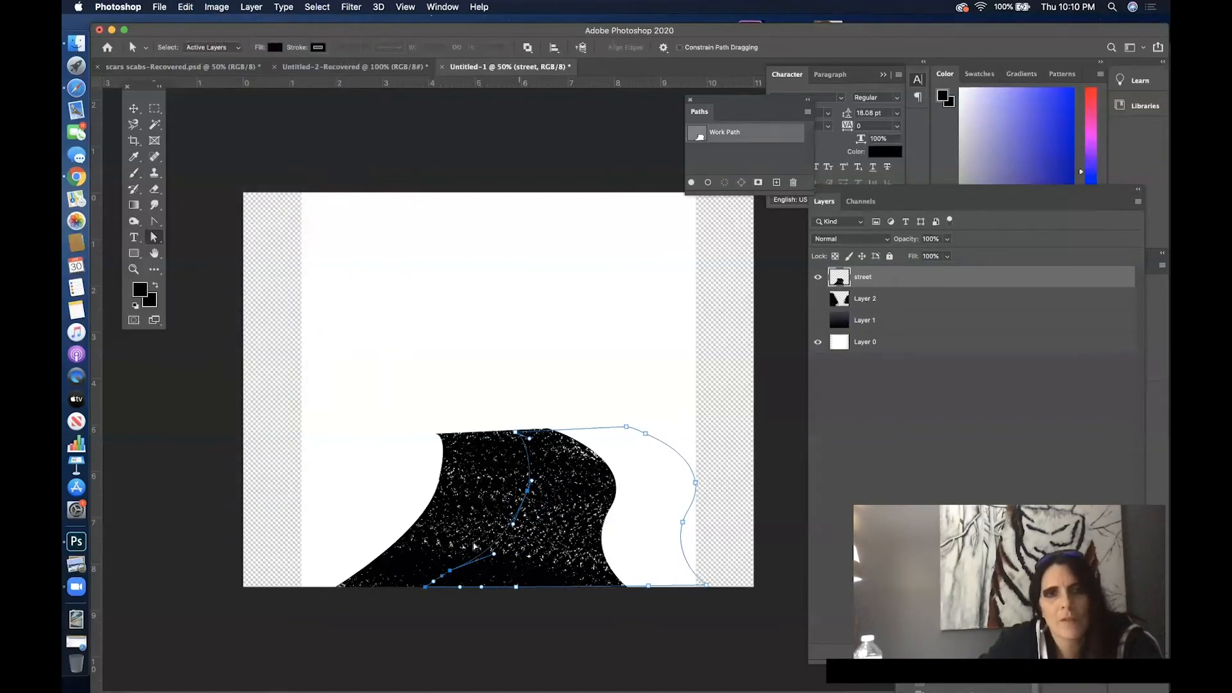
- Move the path's two lower-left anchor points further right and adjust the adjoining handles to smooth the curve
{"action": "left_click", "coordinate": [426, 587]}
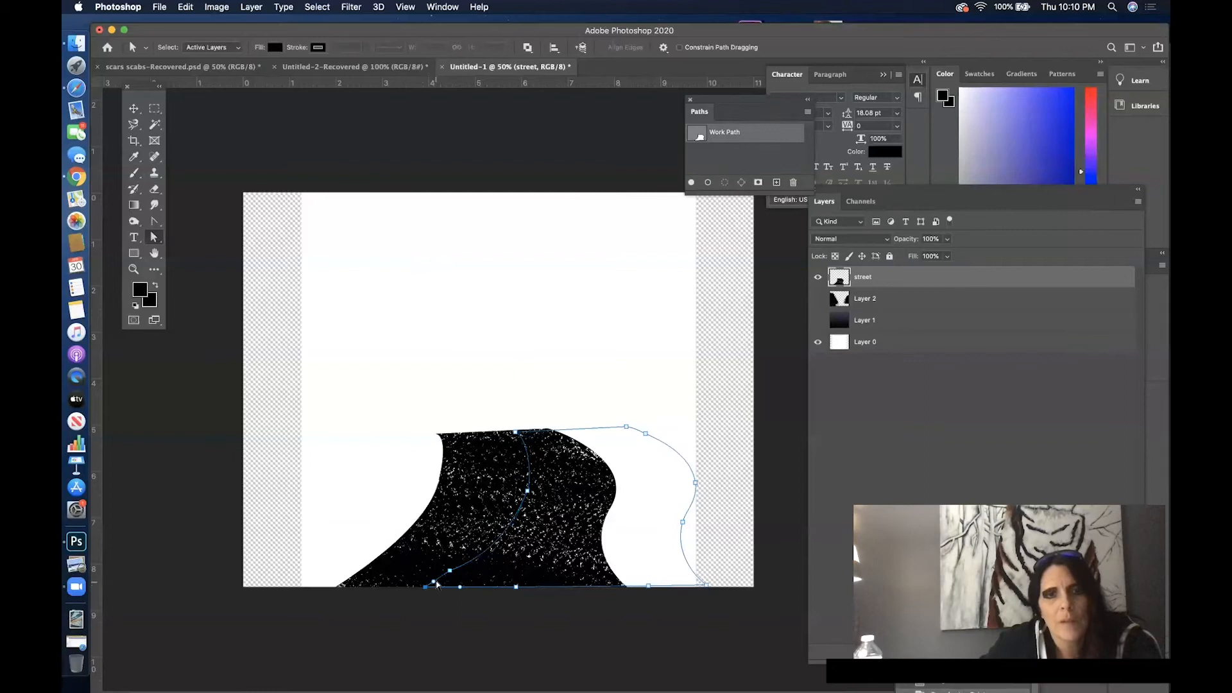
{"action": "left_click", "coordinate": [450, 571]}
{"action": "left_click_drag", "start_coordinate": [450, 571], "coordinate": [499, 571]}
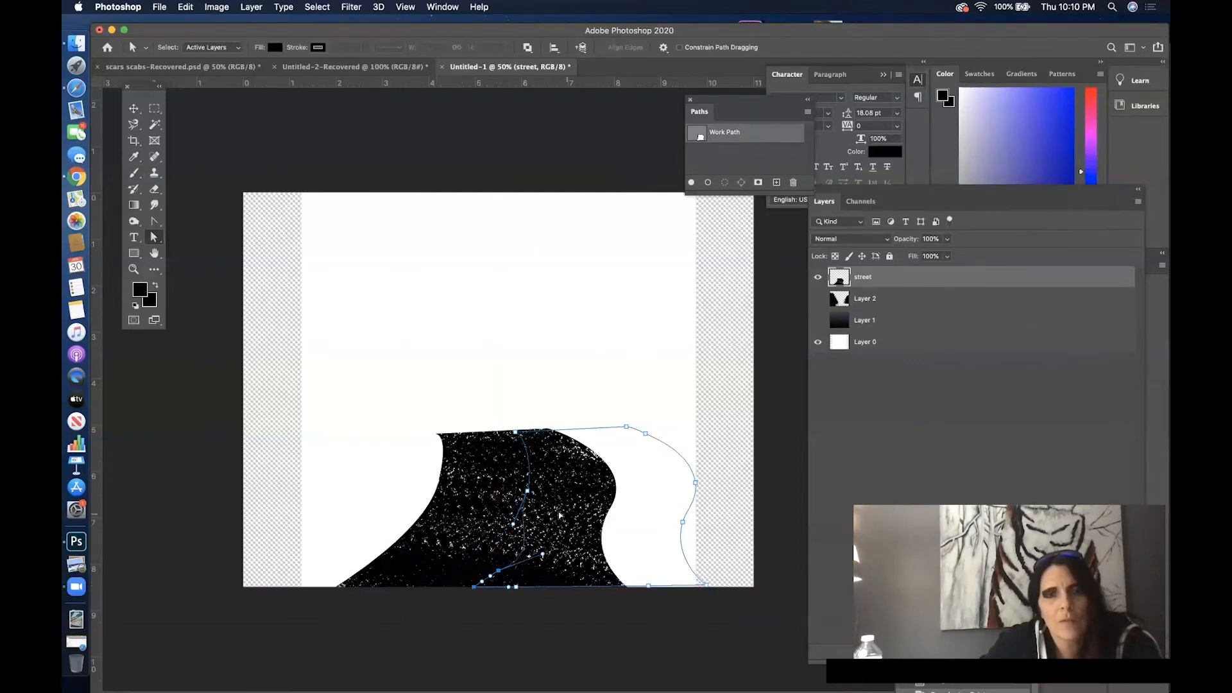
{"action": "left_click_drag", "start_coordinate": [514, 525], "coordinate": [521, 519]}
{"action": "left_click_drag", "start_coordinate": [541, 556], "coordinate": [523, 536]}
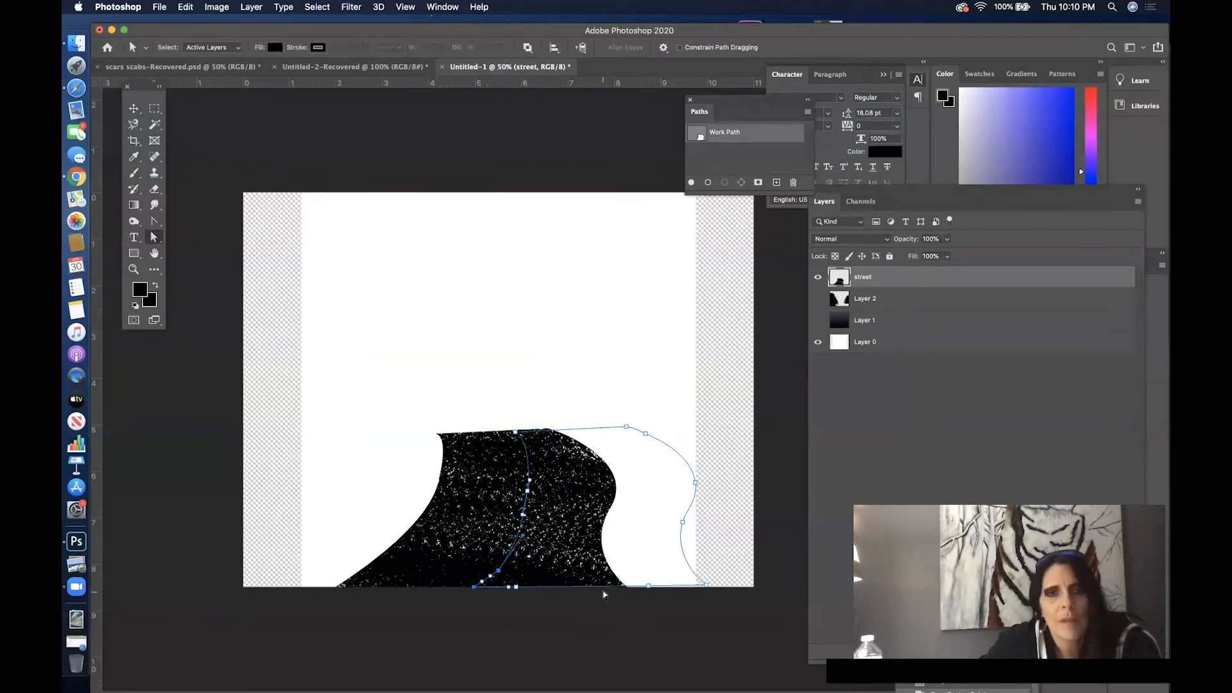
- Shift the path's upper-left anchor point slightly left, refine the curve at the middle anchor, and deselect the anchors
{"action": "left_click_drag", "start_coordinate": [516, 434], "coordinate": [500, 435]}
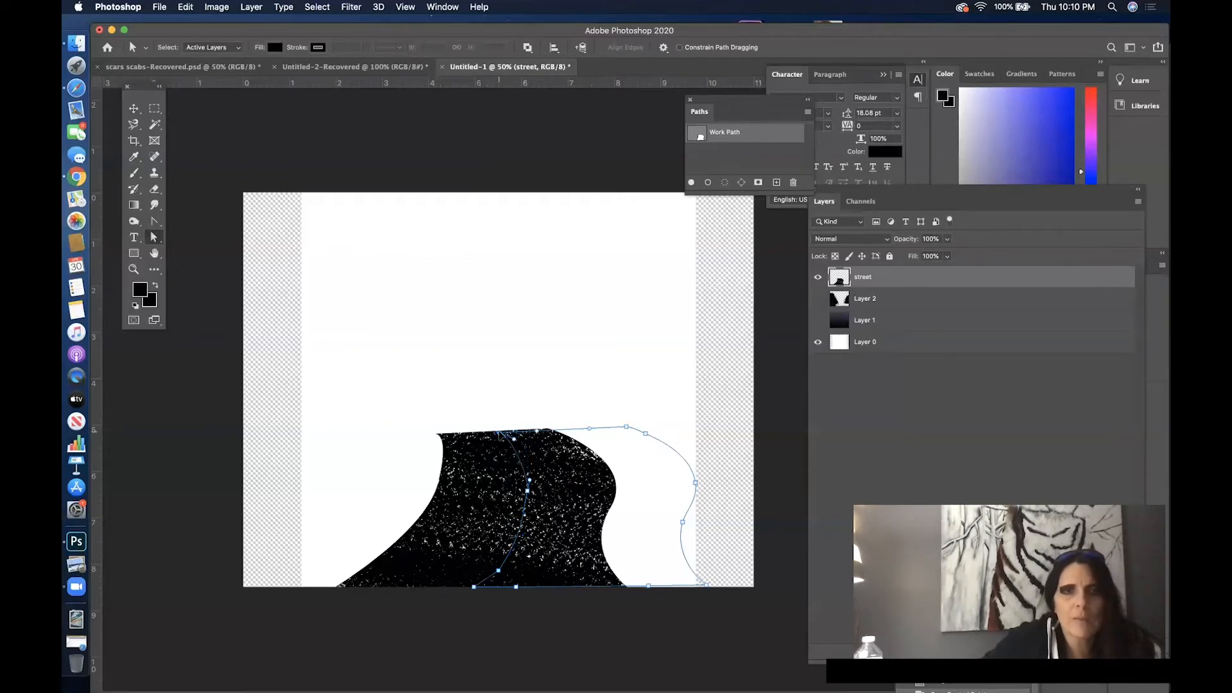
{"action": "left_click_drag", "start_coordinate": [527, 492], "coordinate": [525, 521]}
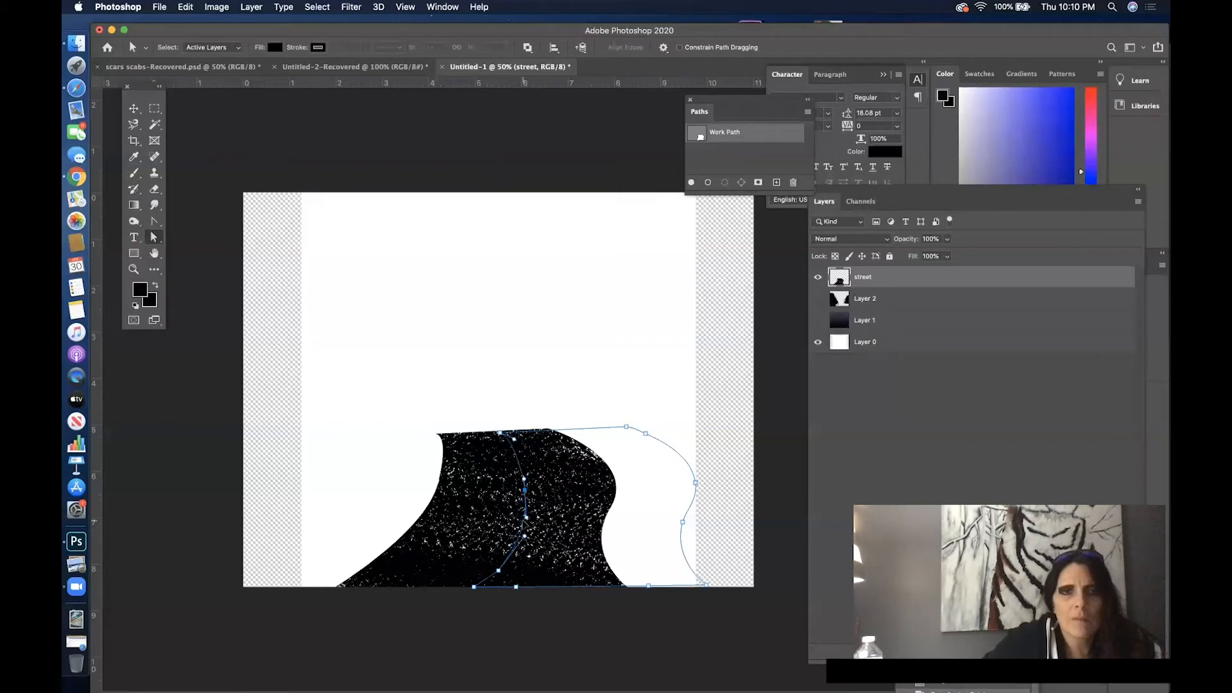
{"action": "left_click", "coordinate": [572, 575]}
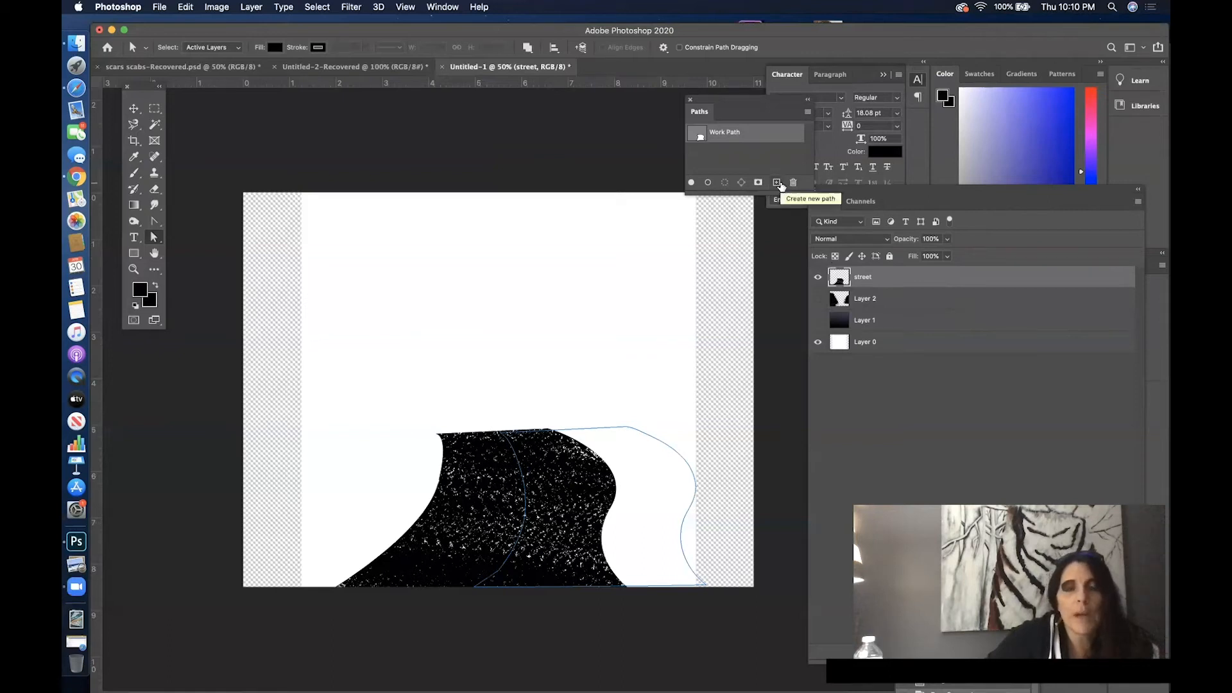
- Load the reshaped path as a selection and save it as a new channel named 2 r
{"action": "left_click", "coordinate": [724, 183]}
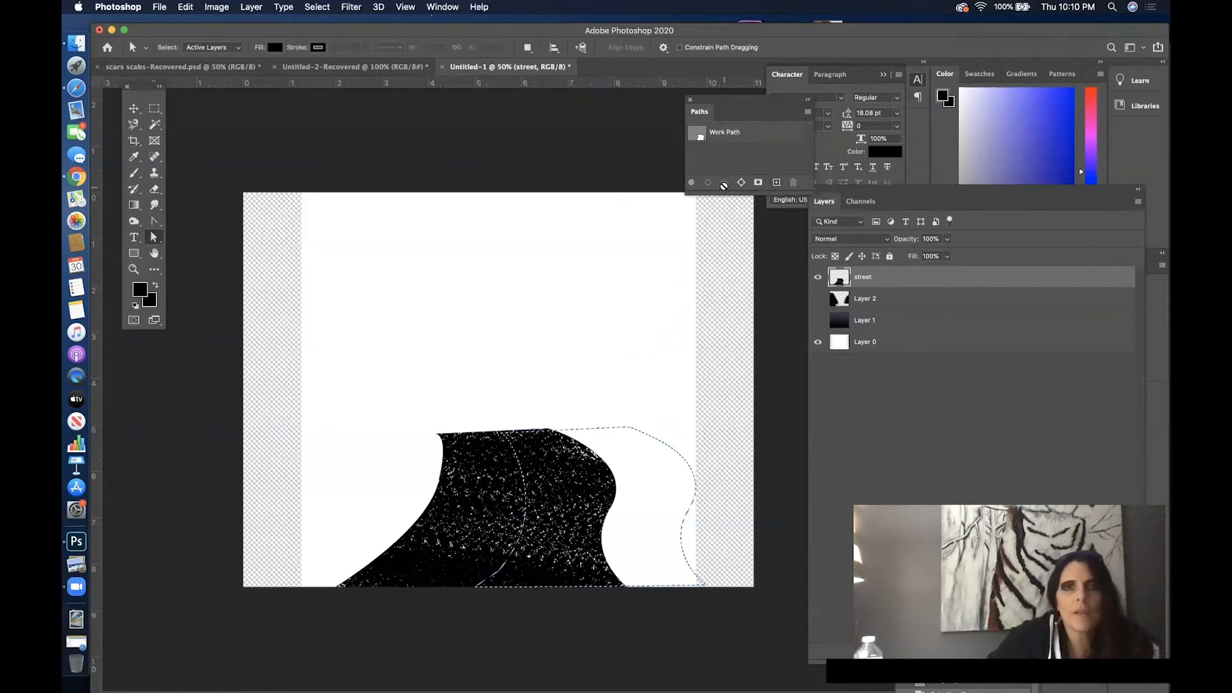
{"action": "left_click", "coordinate": [317, 6]}
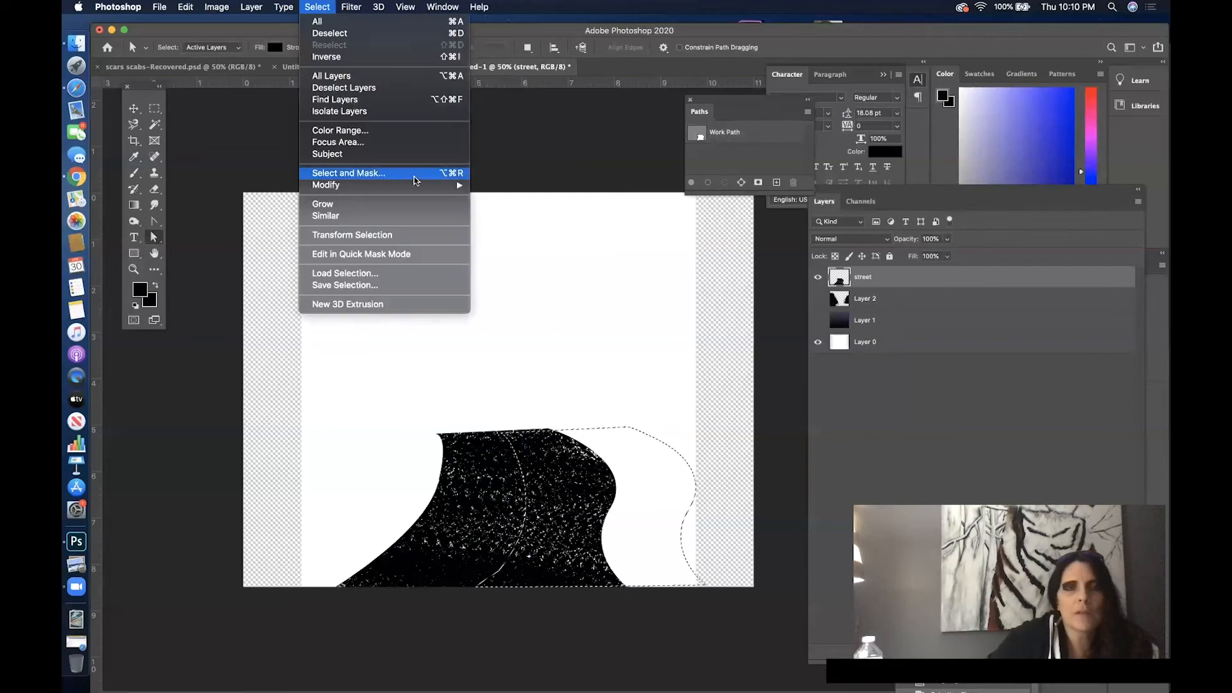
{"action": "left_click", "coordinate": [406, 285]}
{"action": "type", "text": "2 r"}
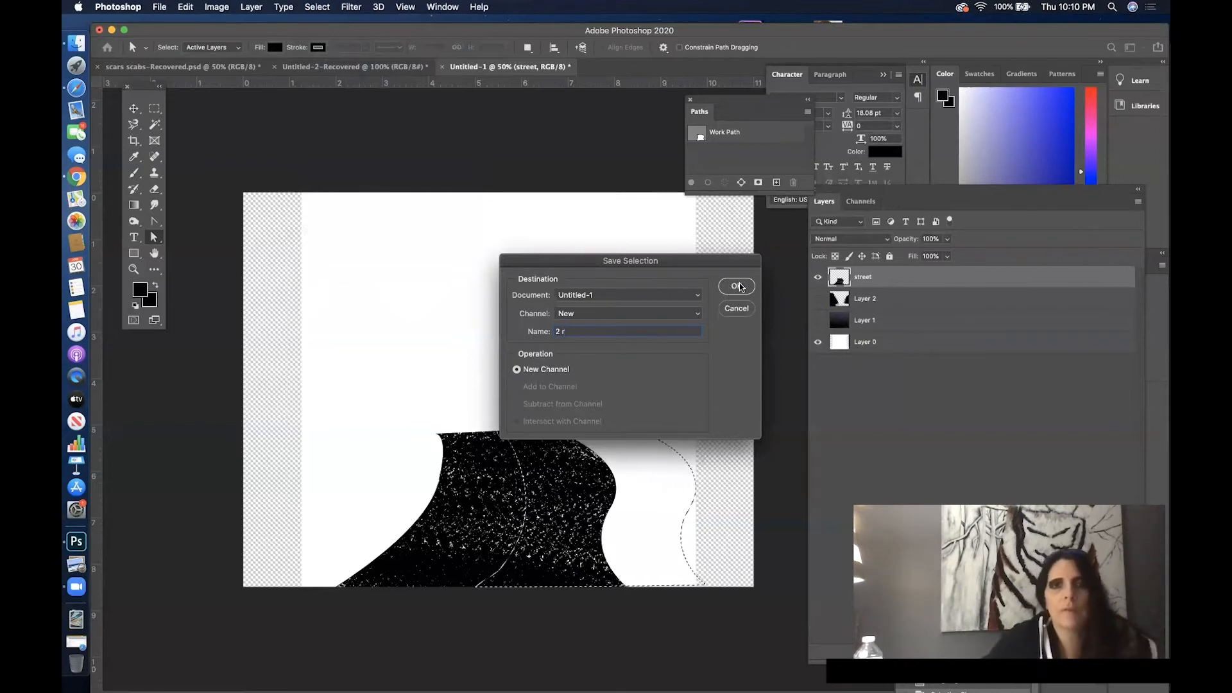
{"action": "left_click", "coordinate": [734, 287]}
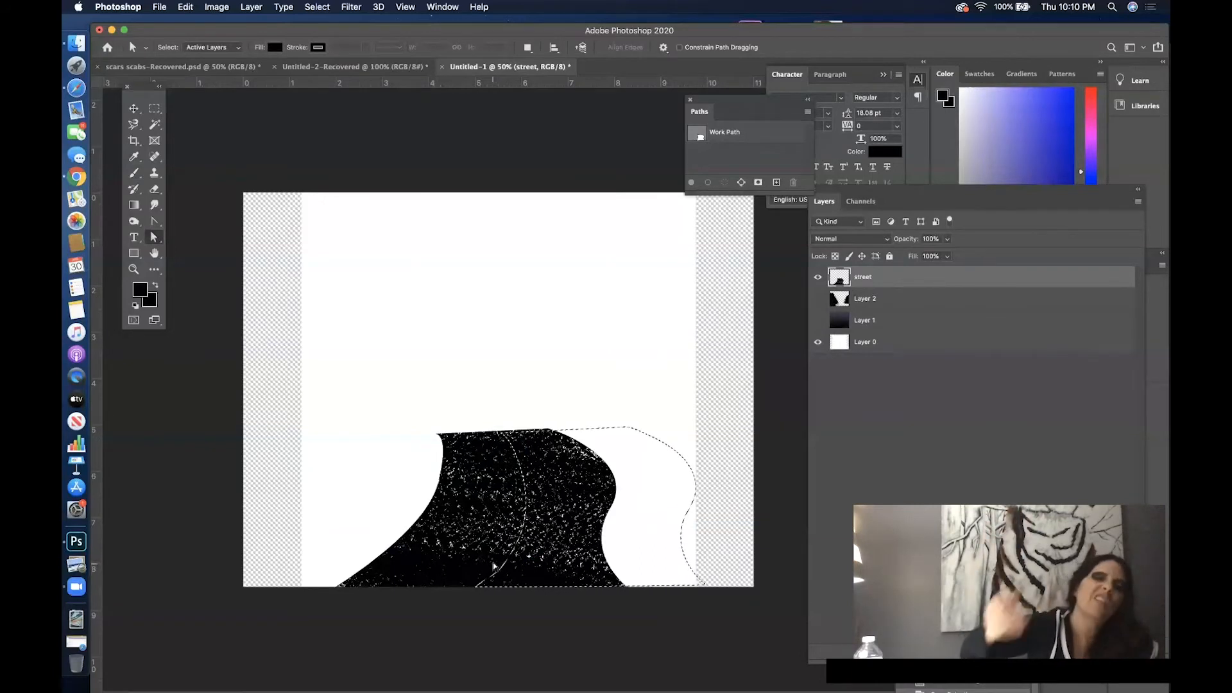
- Choose the Hard Round brush from General Brushes and set its size to 47 px
{"action": "left_click", "coordinate": [141, 289]}
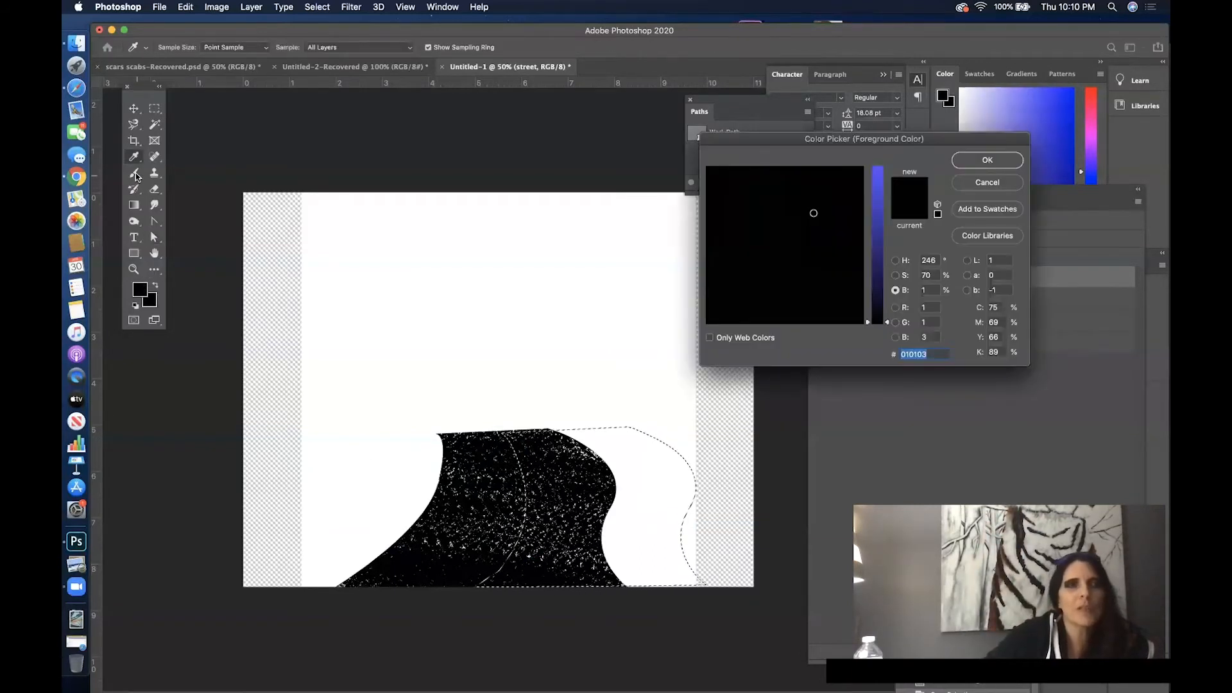
{"action": "left_click", "coordinate": [988, 184]}
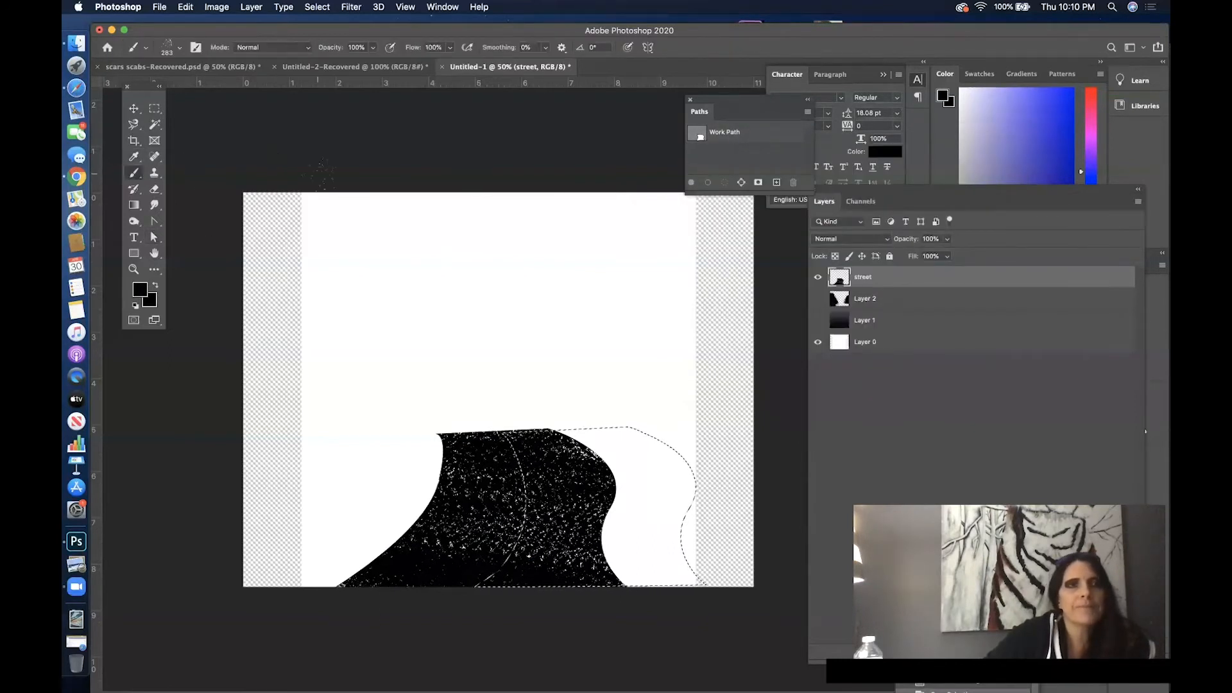
{"action": "left_click", "coordinate": [180, 48]}
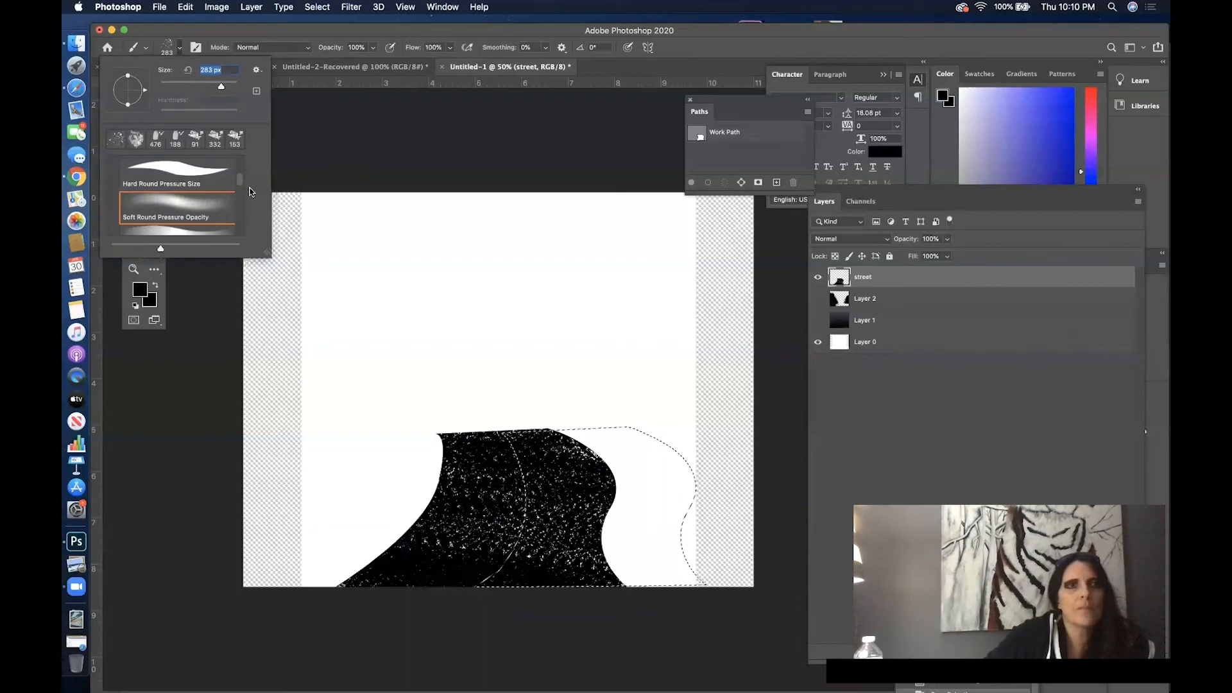
{"action": "left_click_drag", "start_coordinate": [242, 185], "coordinate": [236, 141]}
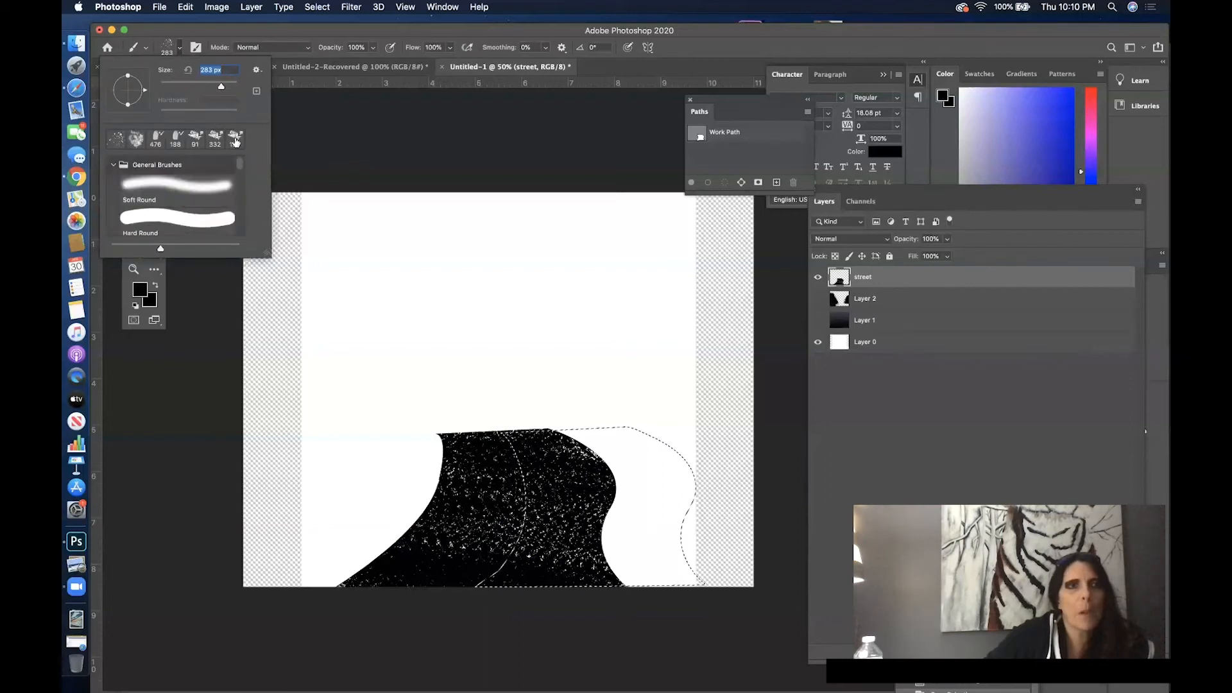
{"action": "left_click", "coordinate": [200, 221]}
{"action": "right_click", "coordinate": [394, 150]}
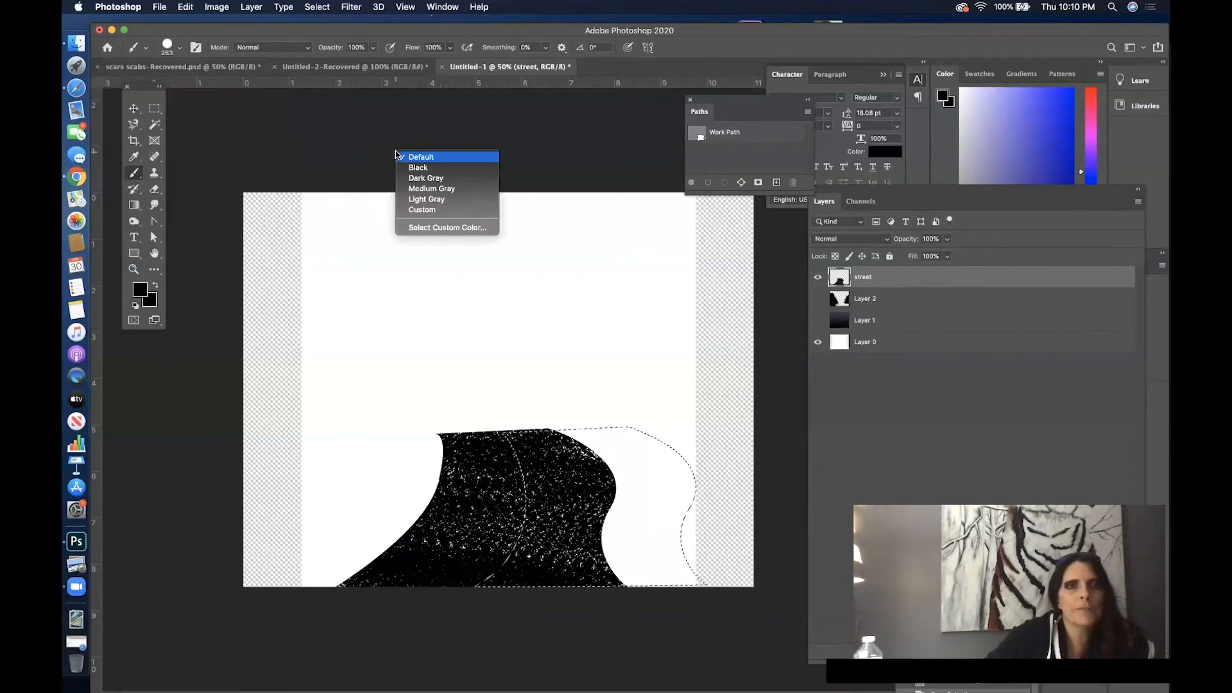
{"action": "right_click", "coordinate": [357, 297]}
{"action": "left_click_drag", "start_coordinate": [462, 328], "coordinate": [447, 328]}
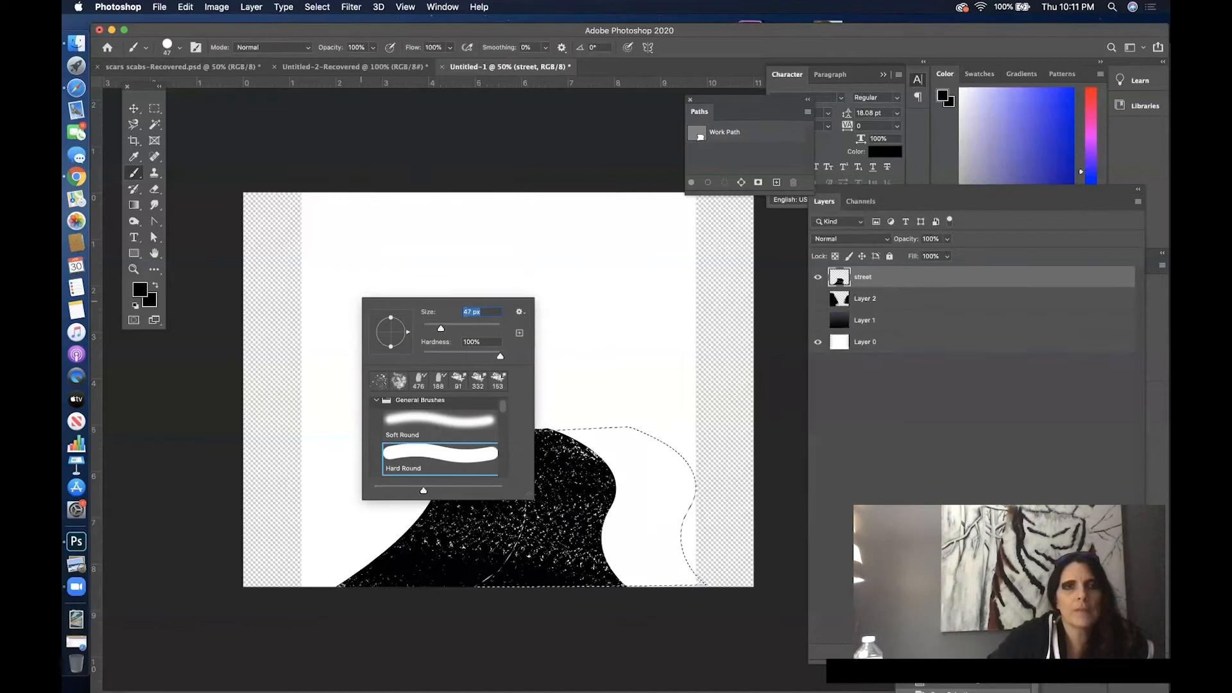
{"action": "left_click", "coordinate": [432, 123]}
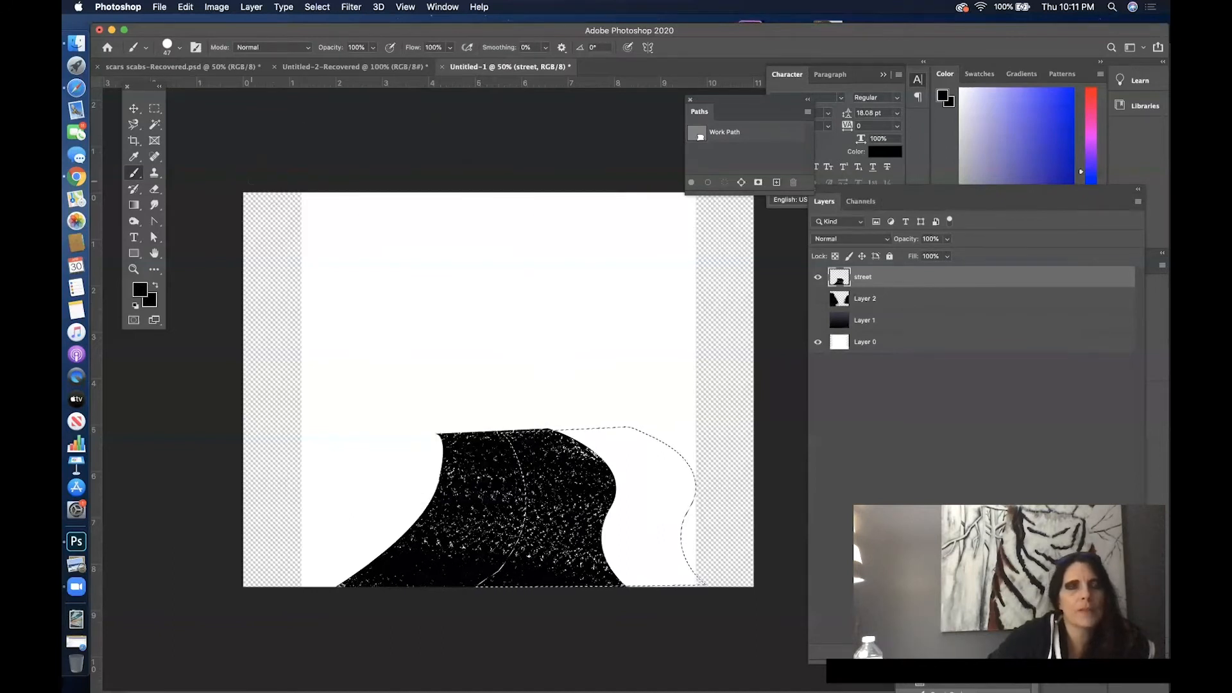
- Set the foreground color to golden yellow d4b123
{"action": "left_click", "coordinate": [140, 289]}
{"action": "left_click", "coordinate": [874, 201]}
{"action": "left_click_drag", "start_coordinate": [720, 198], "coordinate": [733, 196]}
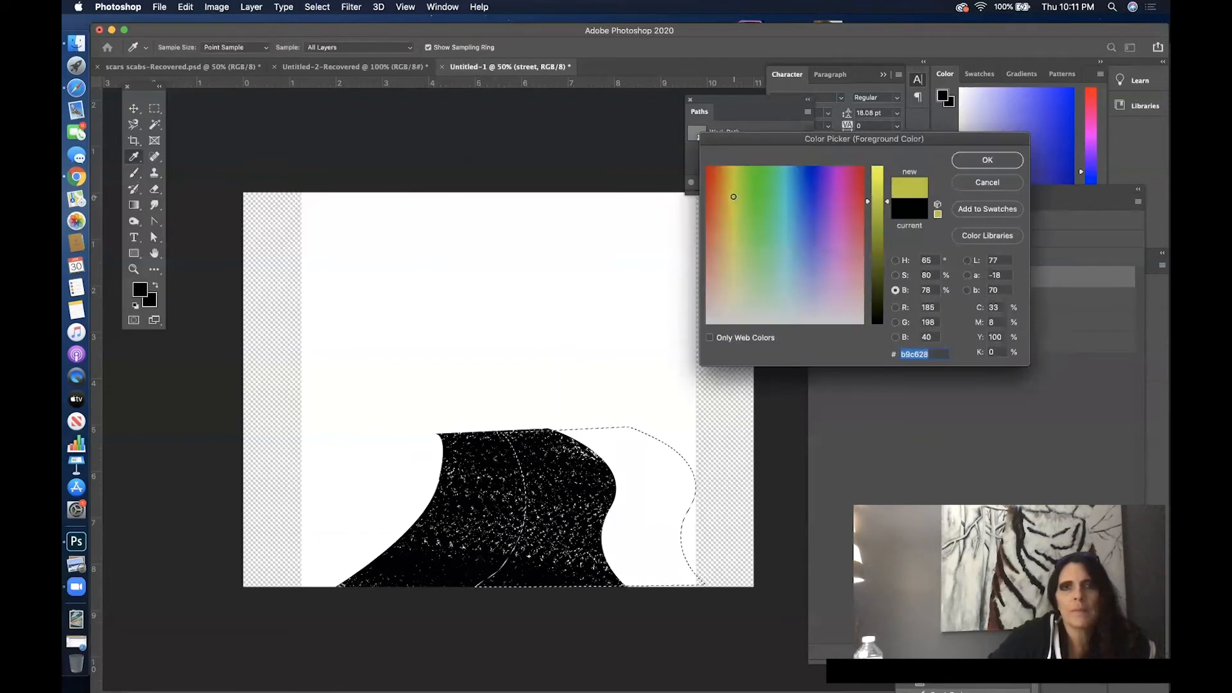
{"action": "mouse_move", "coordinate": [876, 202]}
{"action": "left_mouse_down"}
{"action": "mouse_move", "coordinate": [876, 222]}
{"action": "mouse_move", "coordinate": [877, 193]}
{"action": "left_mouse_up"}
{"action": "left_click_drag", "start_coordinate": [732, 197], "coordinate": [727, 191]}
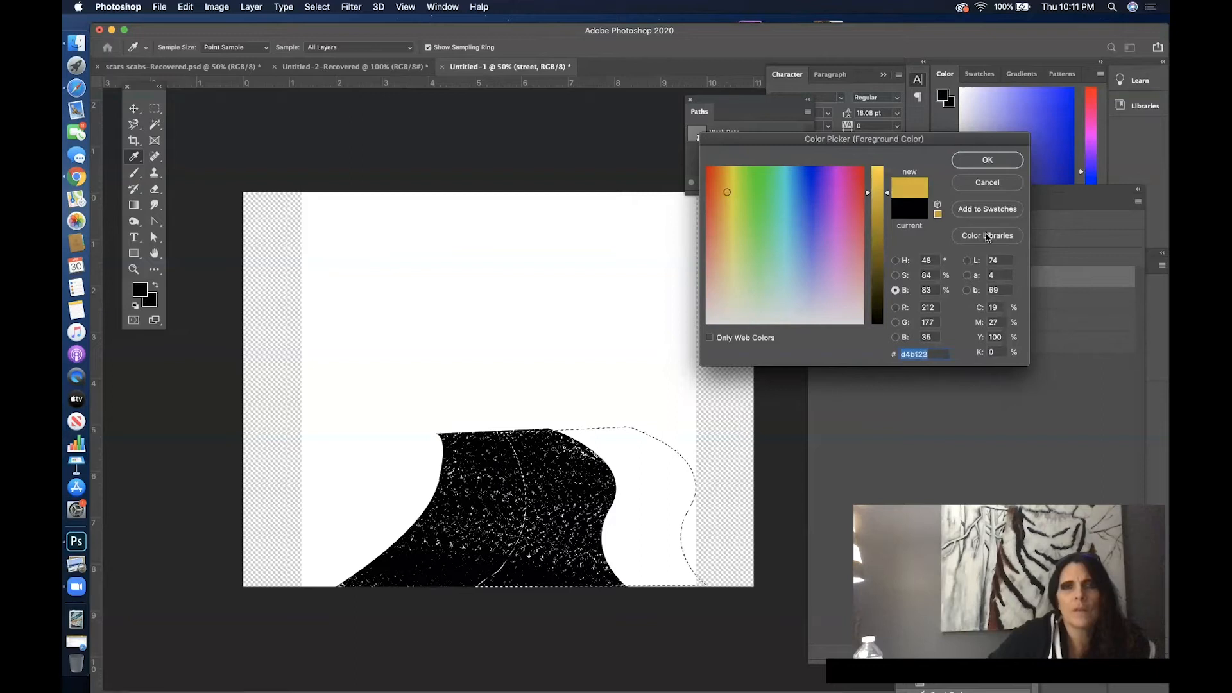
{"action": "left_click", "coordinate": [998, 168]}
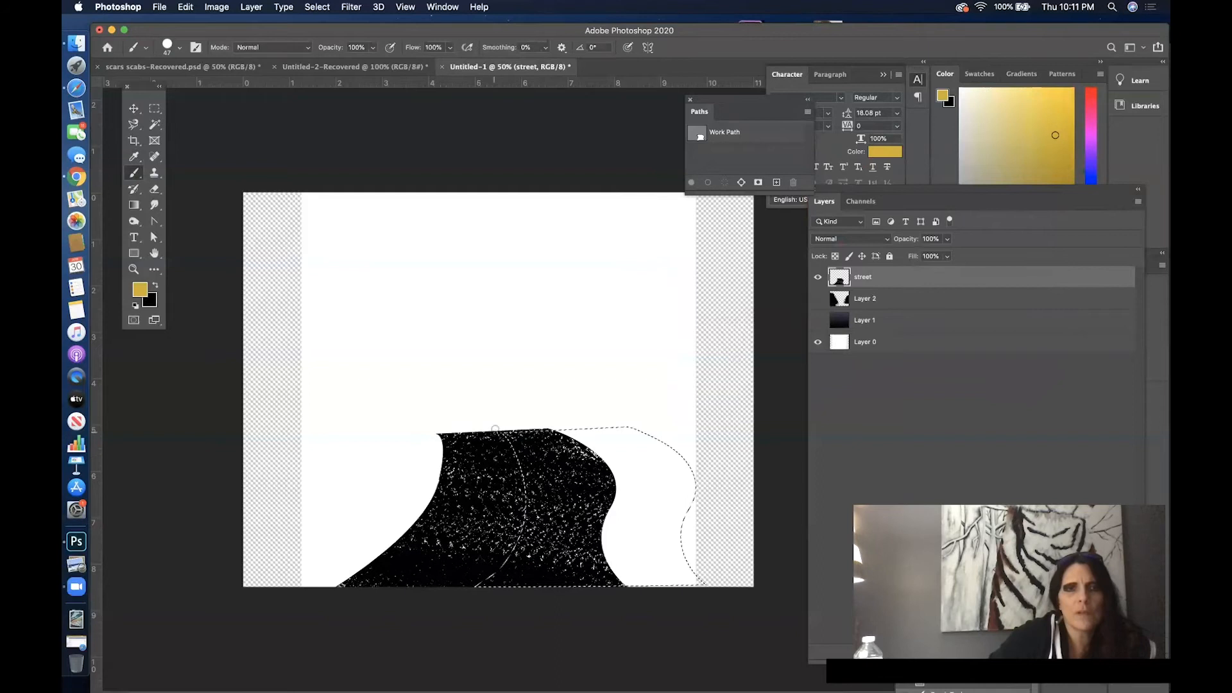
- Increase the Hard Round brush size to 63 px
{"action": "right_click", "coordinate": [519, 436]}
{"action": "left_click_drag", "start_coordinate": [587, 451], "coordinate": [585, 454]}
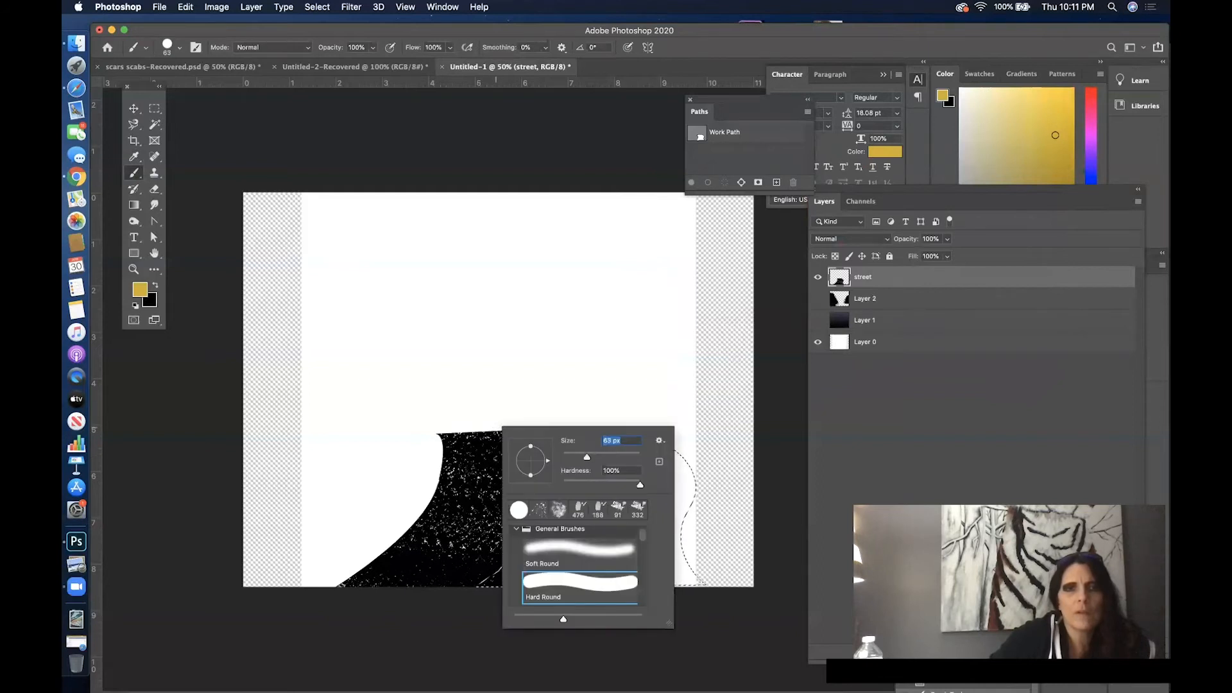
{"action": "key", "text": "Return"}
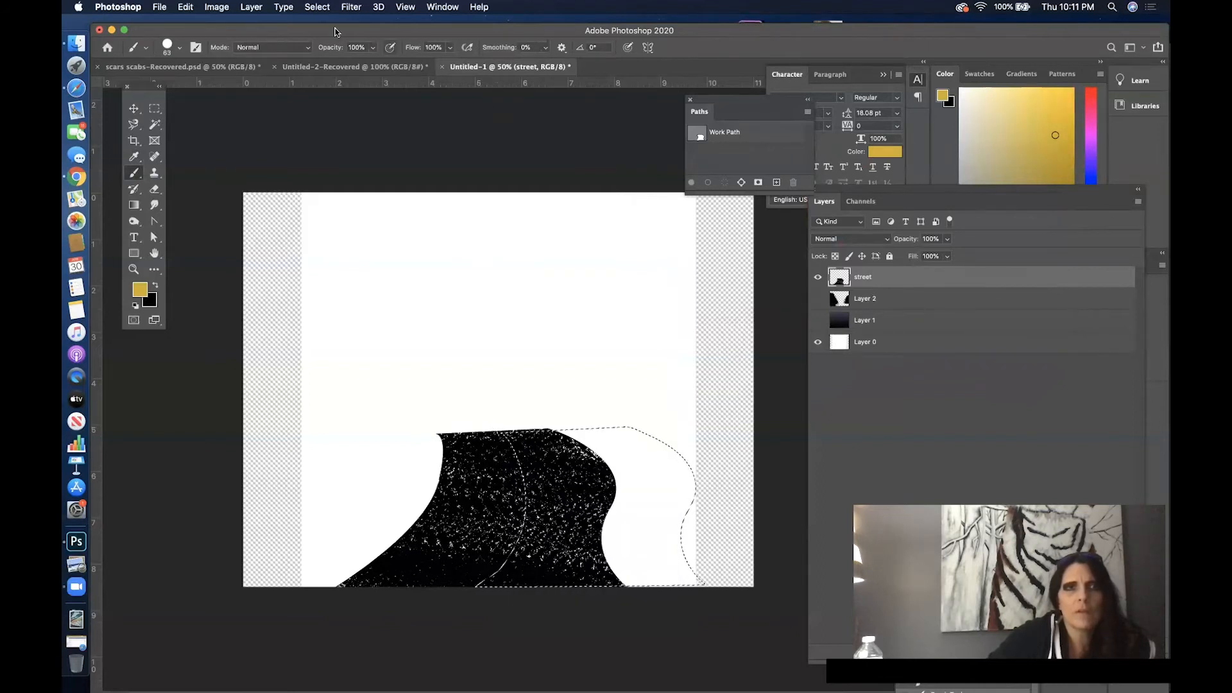
- Invert the selection and add a new empty layer above the street layer
{"action": "left_click", "coordinate": [317, 7]}
{"action": "left_click", "coordinate": [353, 57]}
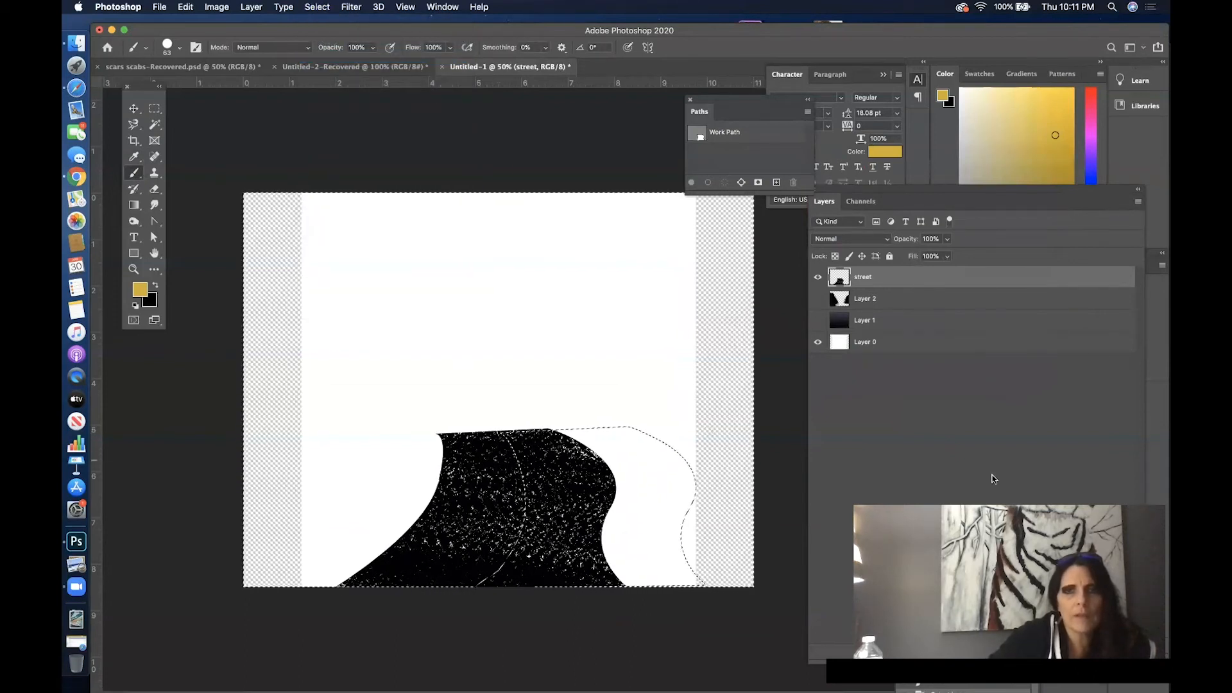
{"action": "mouse_move", "coordinate": [927, 196]}
{"action": "left_mouse_down"}
{"action": "mouse_move", "coordinate": [637, 229]}
{"action": "mouse_move", "coordinate": [895, 180]}
{"action": "mouse_move", "coordinate": [901, 220]}
{"action": "left_mouse_up"}
{"action": "left_click", "coordinate": [821, 687]}
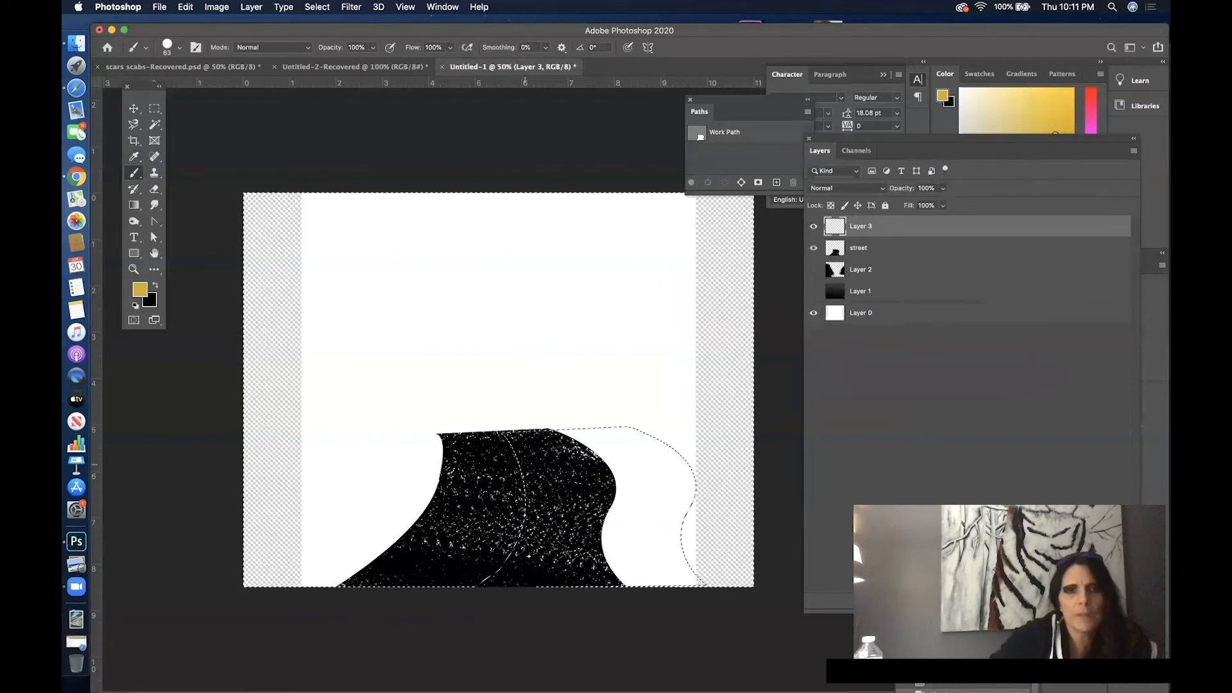
{"action": "left_click", "coordinate": [497, 432]}
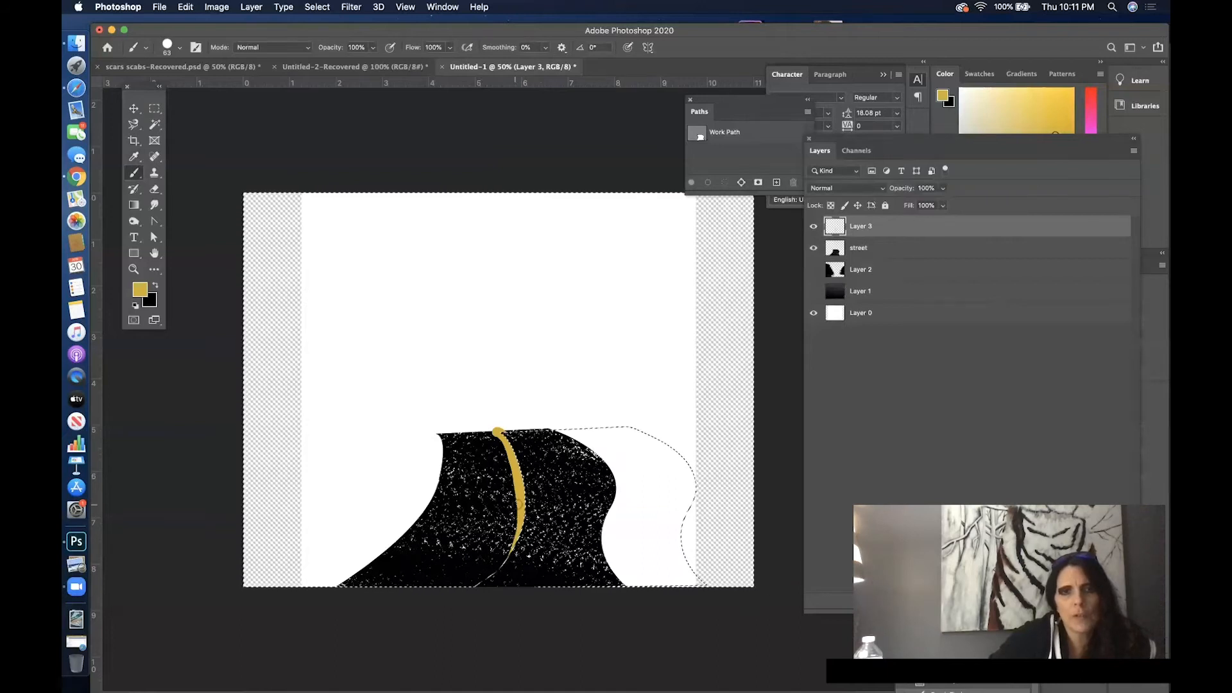
{"action": "left_click", "coordinate": [186, 7]}
{"action": "left_click", "coordinate": [196, 23]}
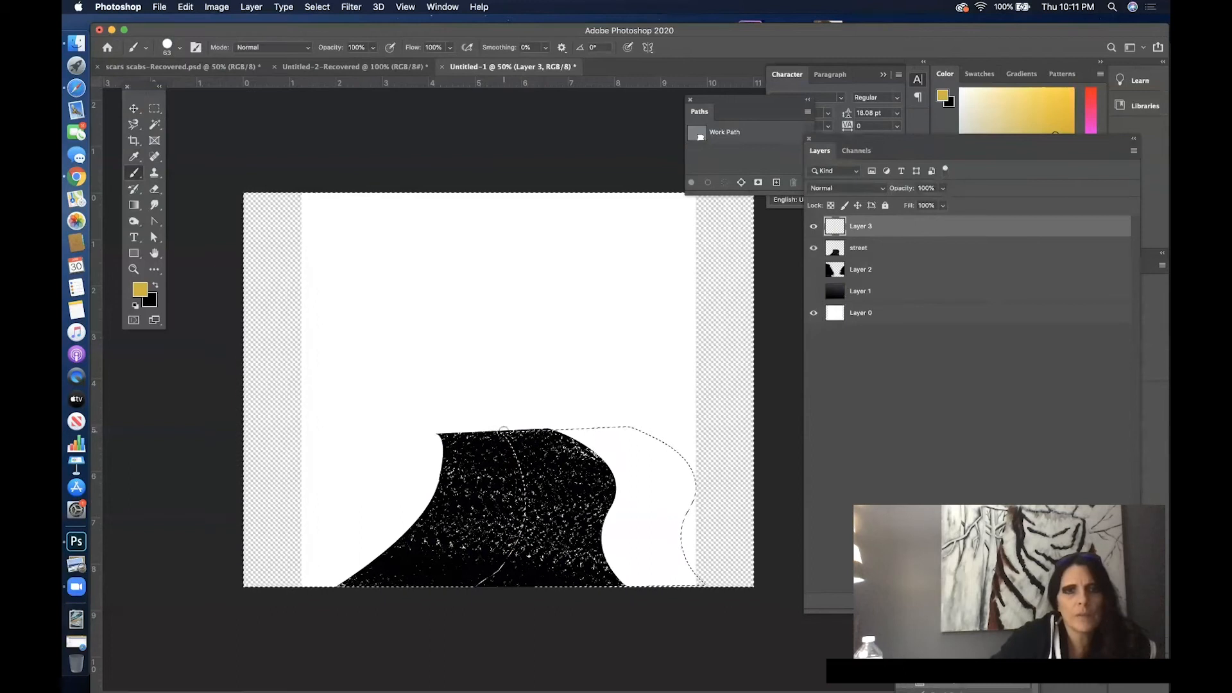
- Paint the golden yellow line along the selection's curved edge, erase its overshoot above the street with a 33 px eraser, and deselect
{"action": "left_click_drag", "start_coordinate": [501, 430], "coordinate": [505, 439]}
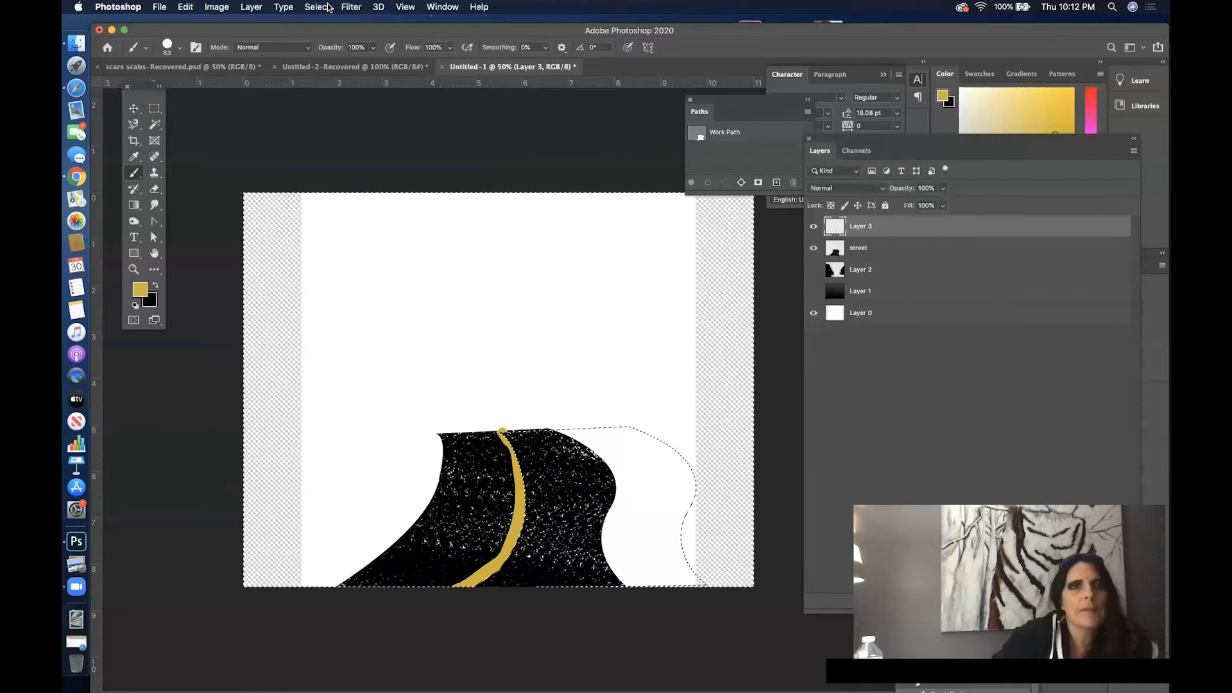
{"action": "left_click", "coordinate": [155, 189]}
{"action": "right_click", "coordinate": [592, 365]}
{"action": "type", "text": "33"}
{"action": "key", "text": "Return"}
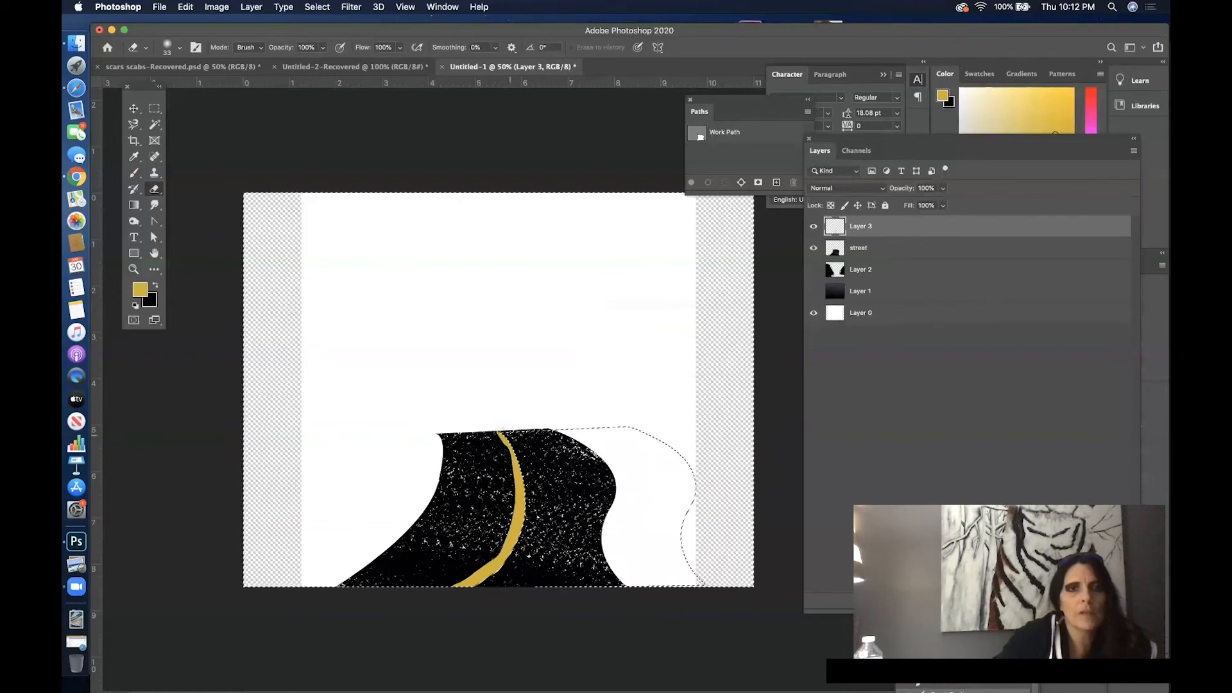
{"action": "left_click", "coordinate": [319, 6]}
{"action": "left_click", "coordinate": [334, 33]}
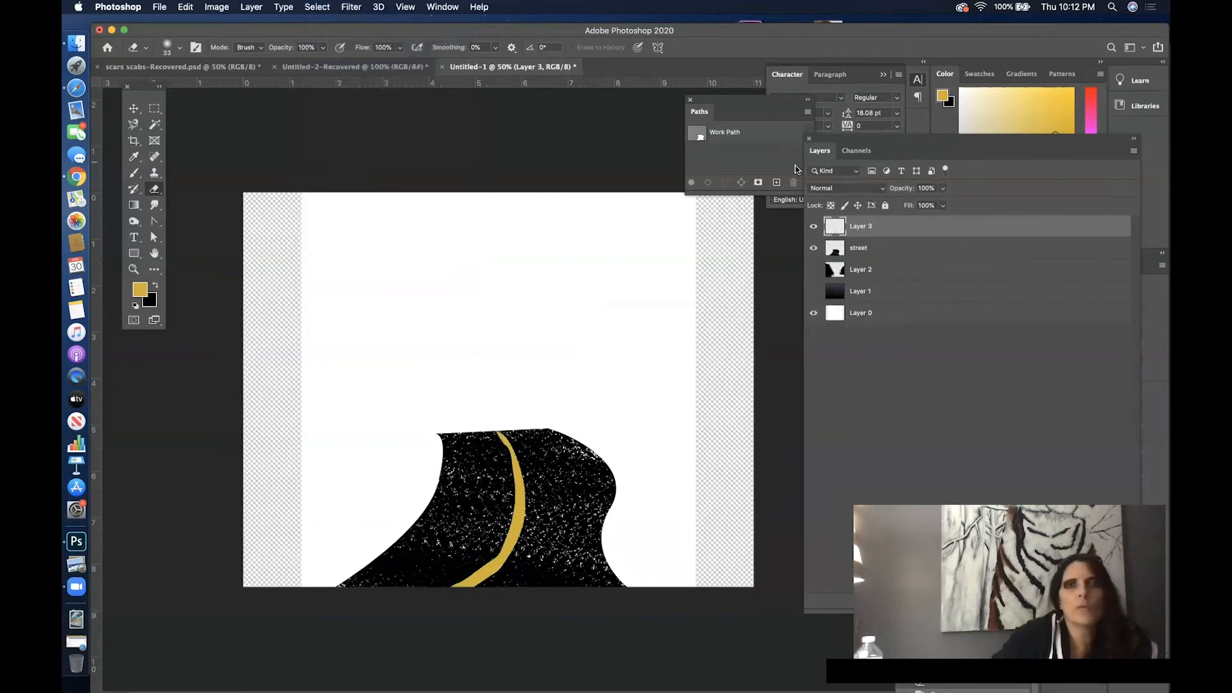
- Duplicate the yellow line and place the copy close beside the original, toward the street's right edge
{"action": "left_click", "coordinate": [134, 109]}
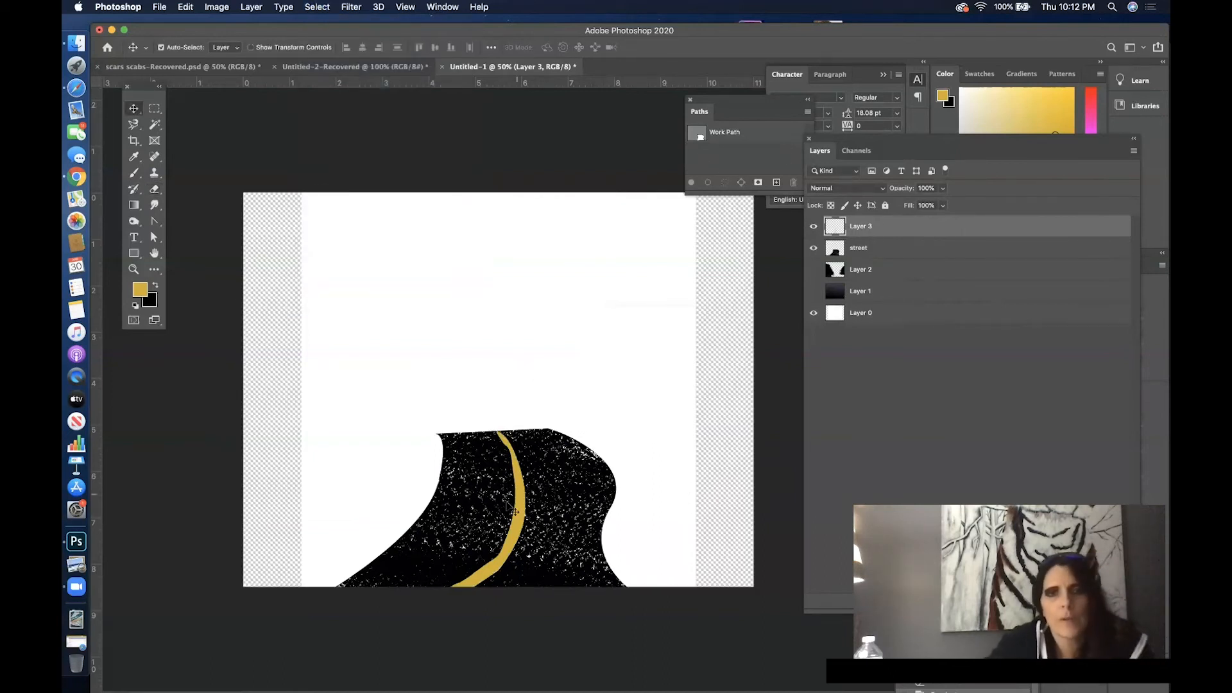
{"action": "left_click_drag", "start_coordinate": [512, 535], "coordinate": [534, 530]}
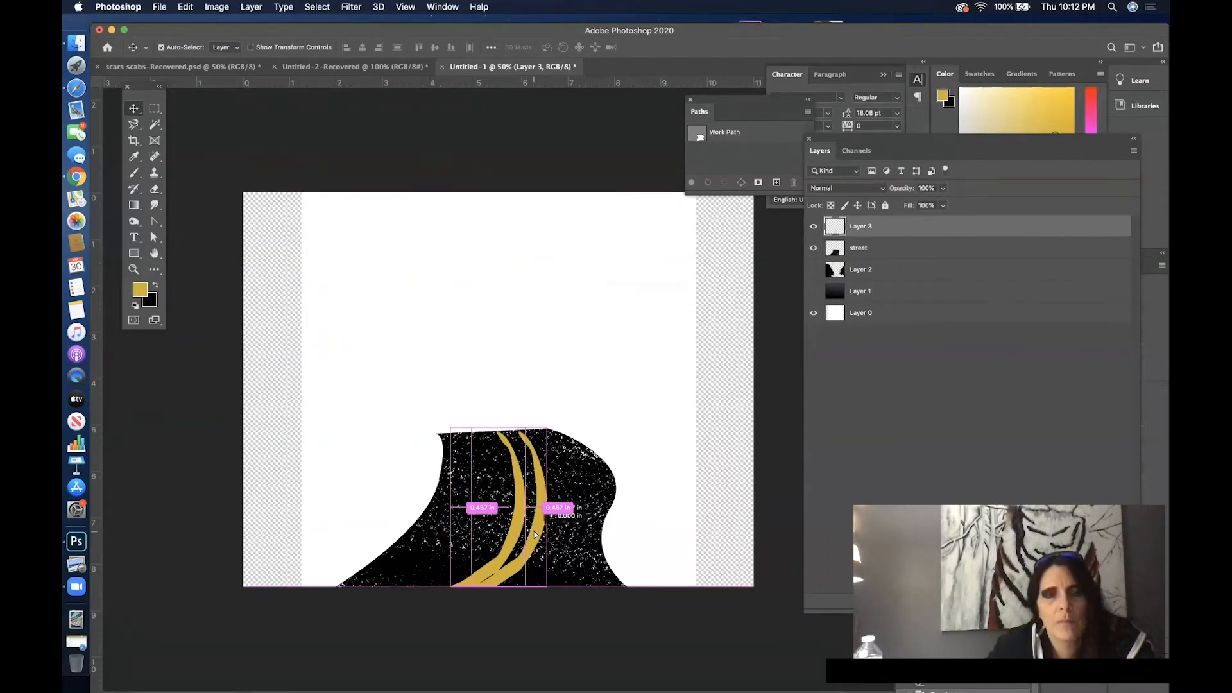
{"action": "mouse_move", "coordinate": [534, 530]}
{"action": "left_mouse_down"}
{"action": "mouse_move", "coordinate": [551, 533]}
{"action": "mouse_move", "coordinate": [519, 536]}
{"action": "mouse_move", "coordinate": [530, 538]}
{"action": "left_mouse_up"}
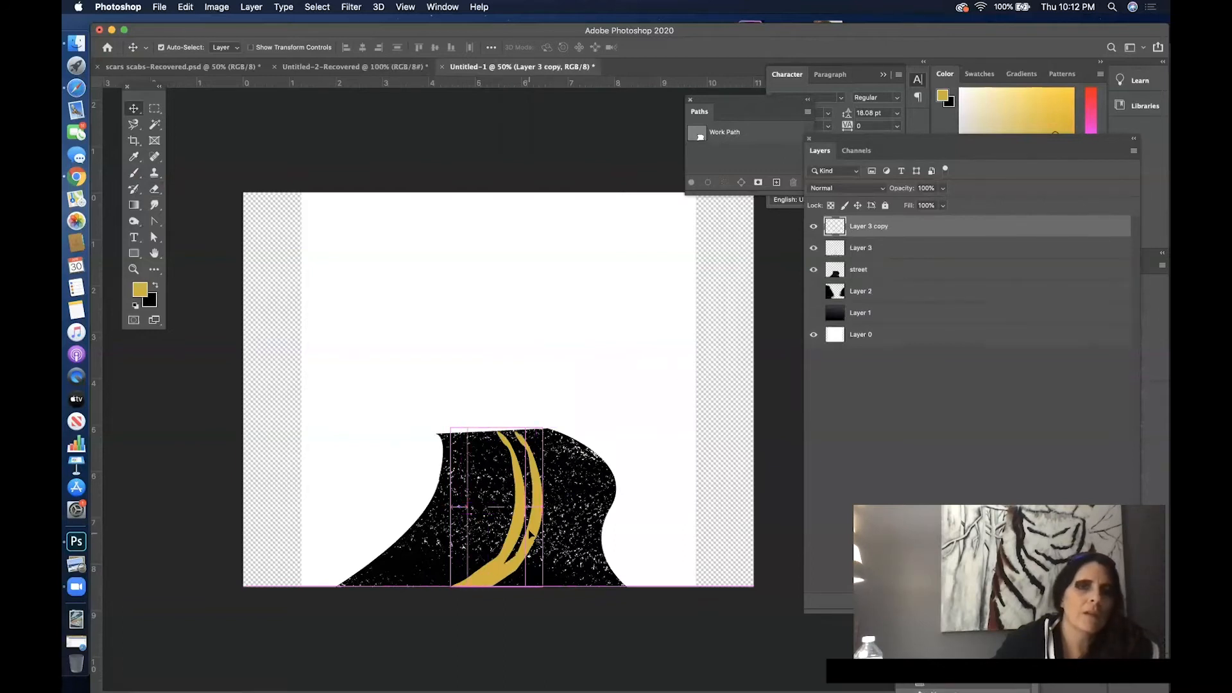
- Rotate the copied line about -11.3° so the two lines converge at the far end of the street
{"action": "left_click", "coordinate": [186, 7]}
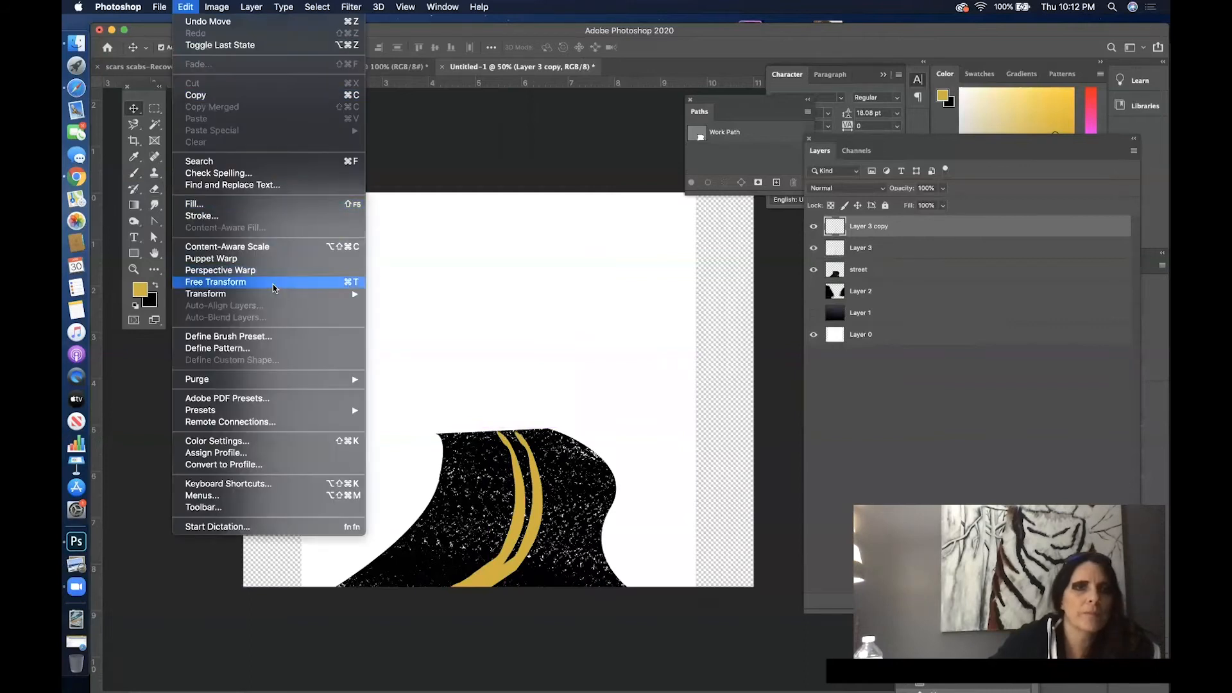
{"action": "mouse_move", "coordinate": [283, 295]}
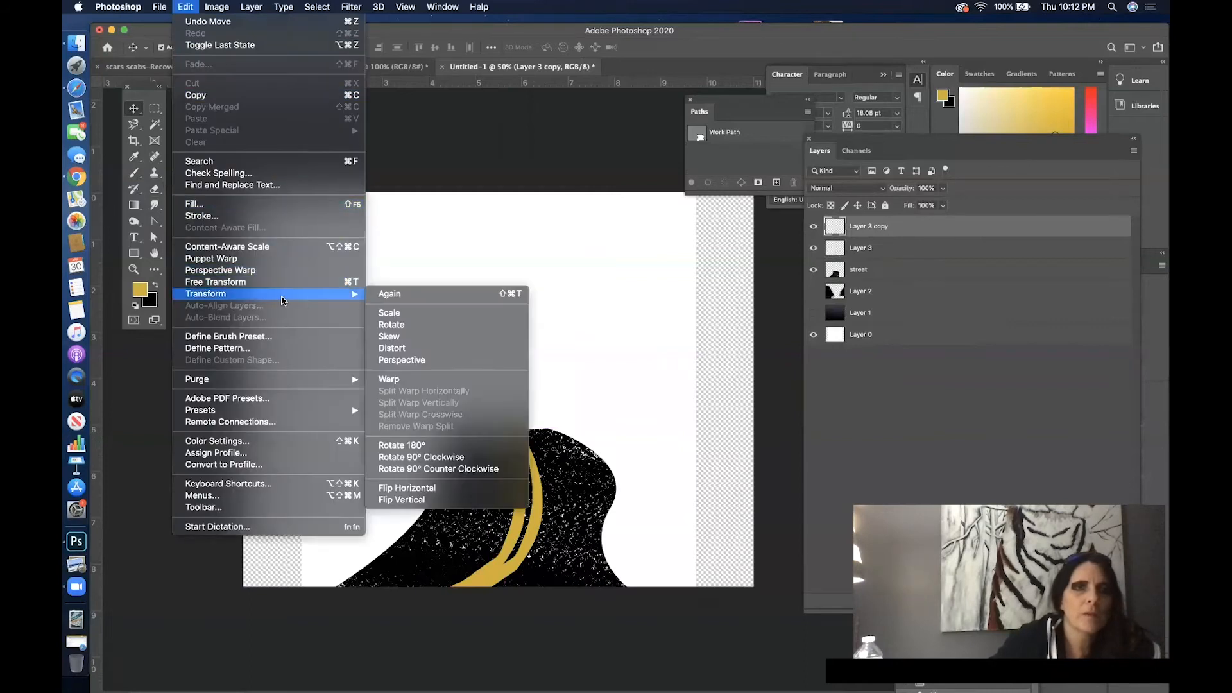
{"action": "left_click", "coordinate": [400, 332]}
{"action": "left_click_drag", "start_coordinate": [550, 413], "coordinate": [528, 418]}
{"action": "left_click_drag", "start_coordinate": [569, 465], "coordinate": [553, 426]}
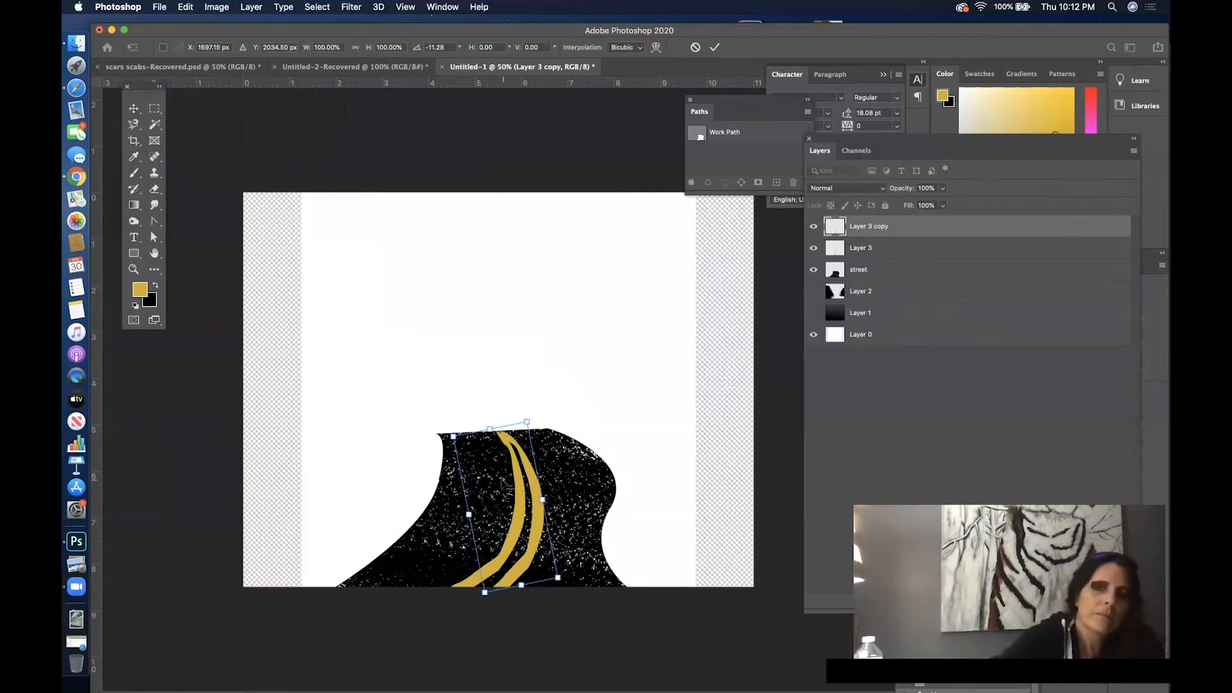
{"action": "key", "text": "Return"}
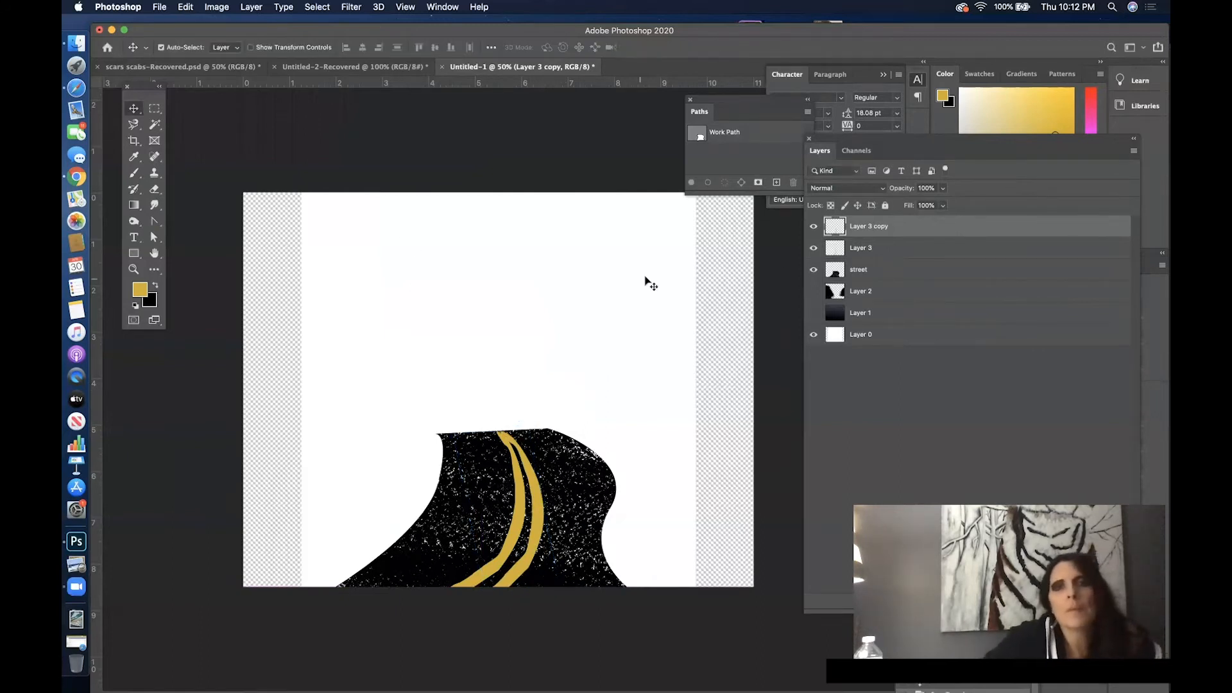
- Narrow both line layers together to about 67% width and position them along the middle of the street
{"action": "left_click", "coordinate": [936, 251], "text": "shift"}
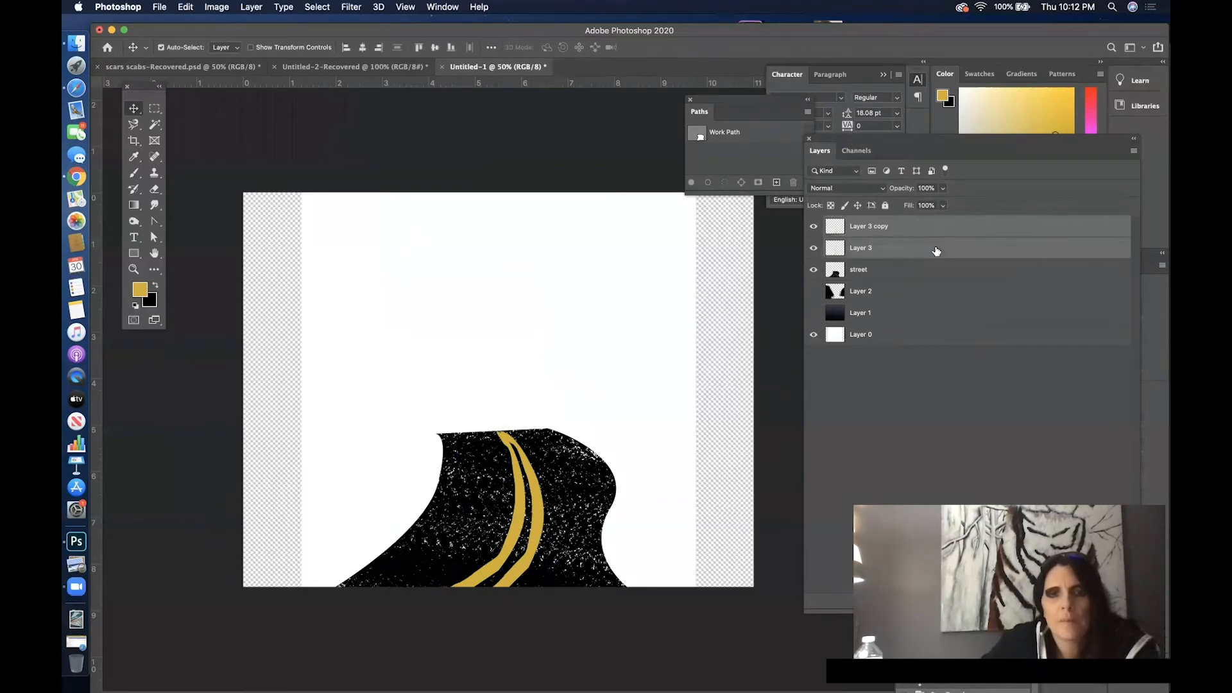
{"action": "key", "text": "super+t"}
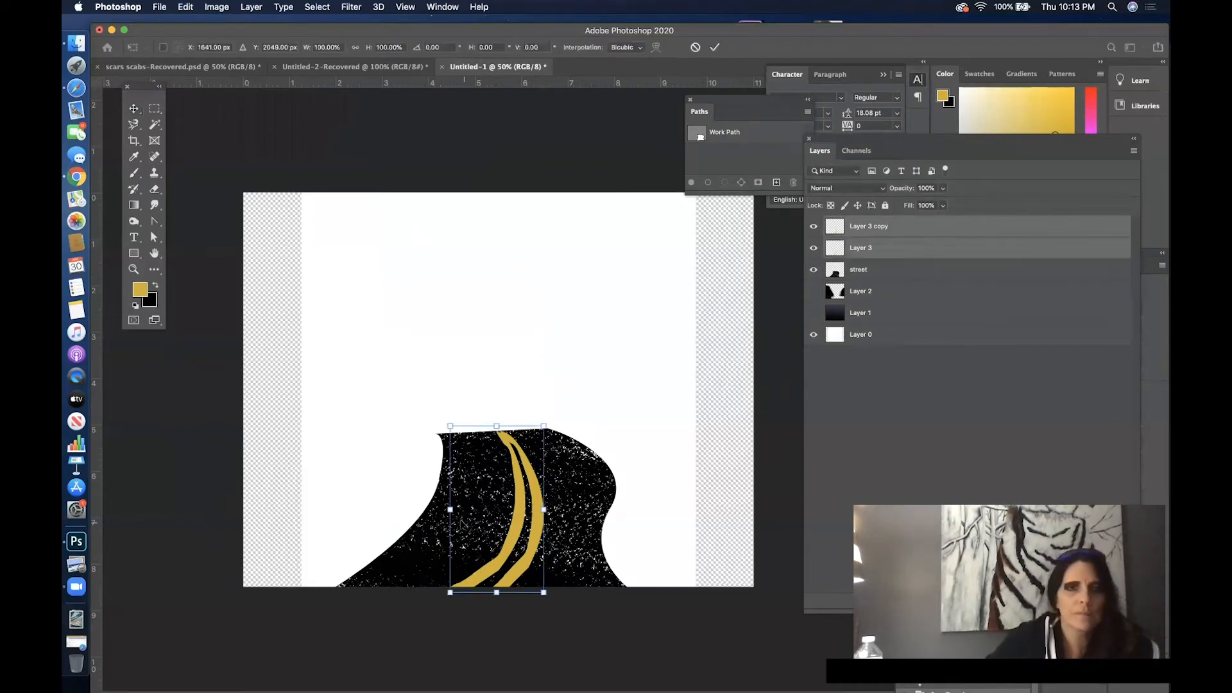
{"action": "left_click_drag", "start_coordinate": [450, 509], "coordinate": [466, 509]}
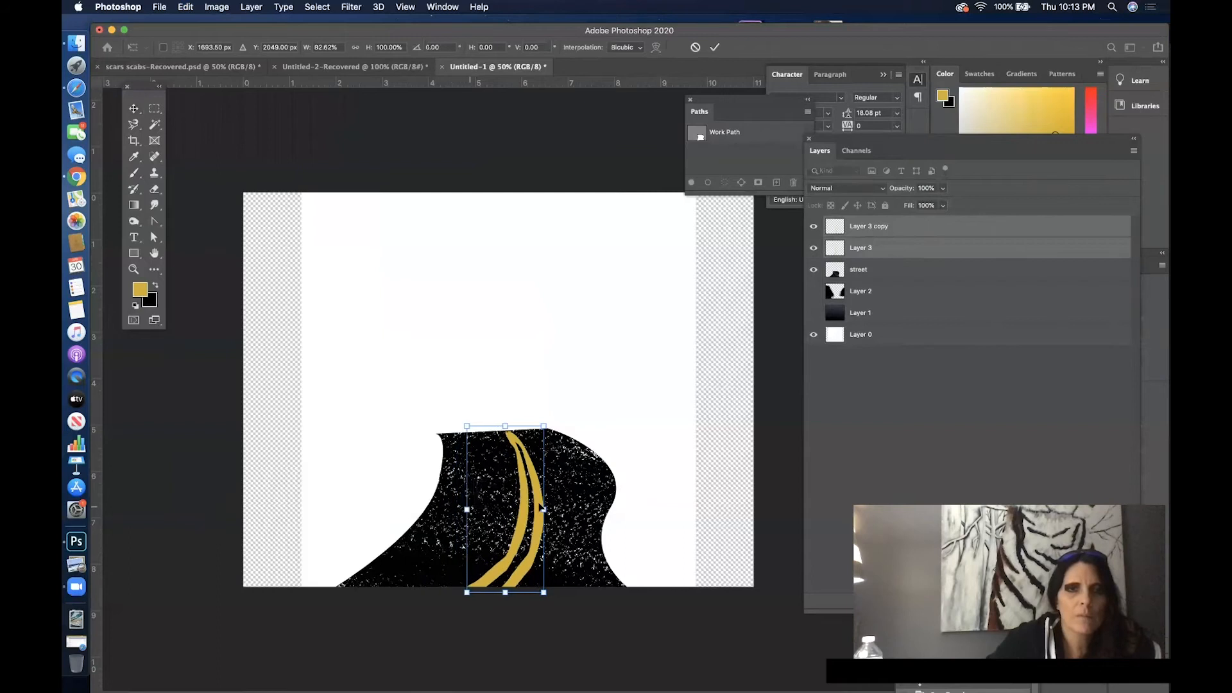
{"action": "left_click_drag", "start_coordinate": [543, 509], "coordinate": [517, 506]}
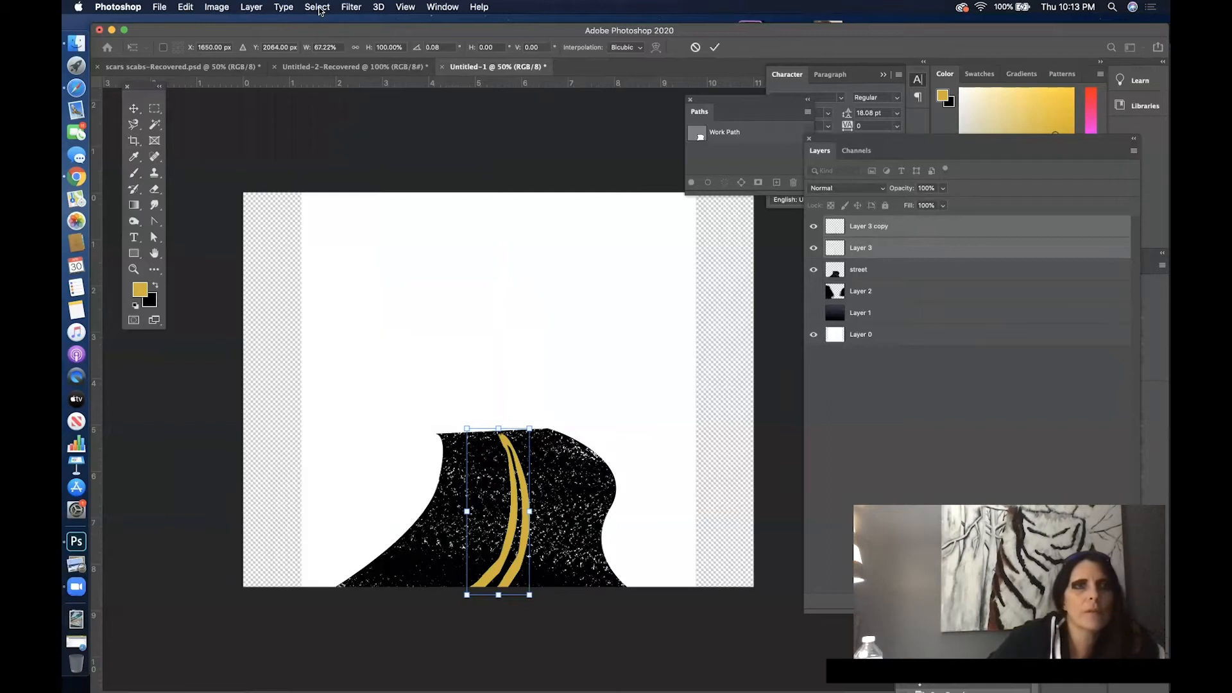
{"action": "left_click", "coordinate": [134, 110]}
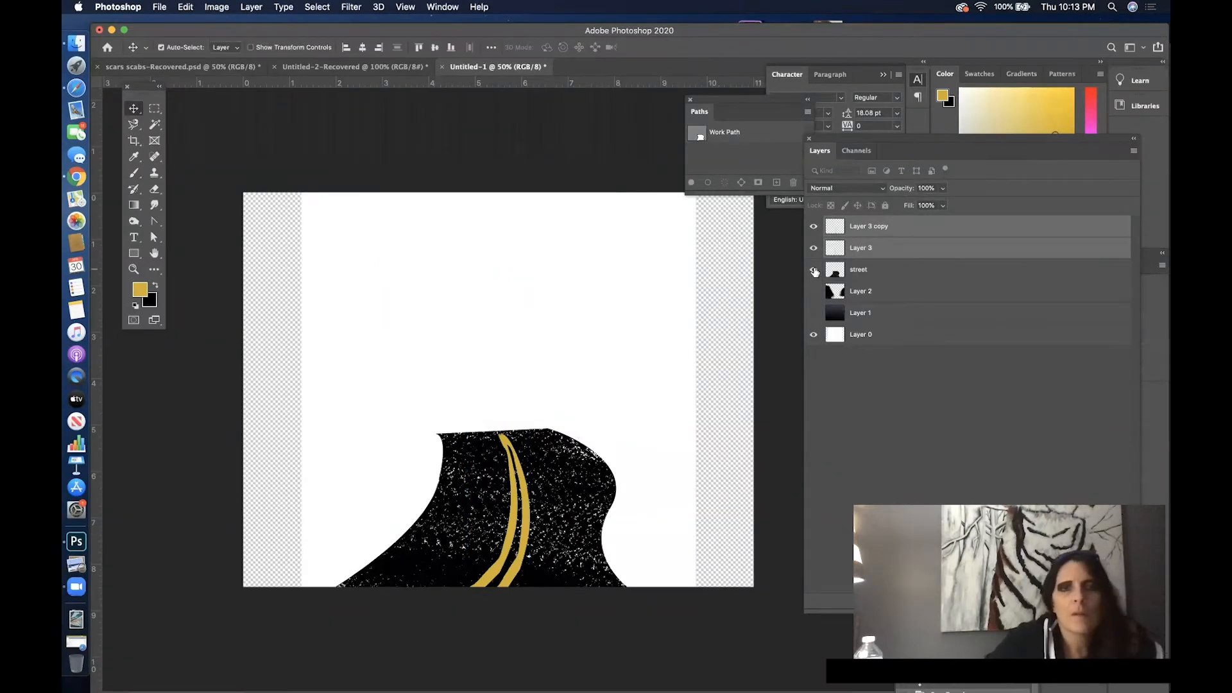
- Stretch both line layers upward until the lines extend slightly past the street's top edge
{"action": "key", "text": "super+t"}
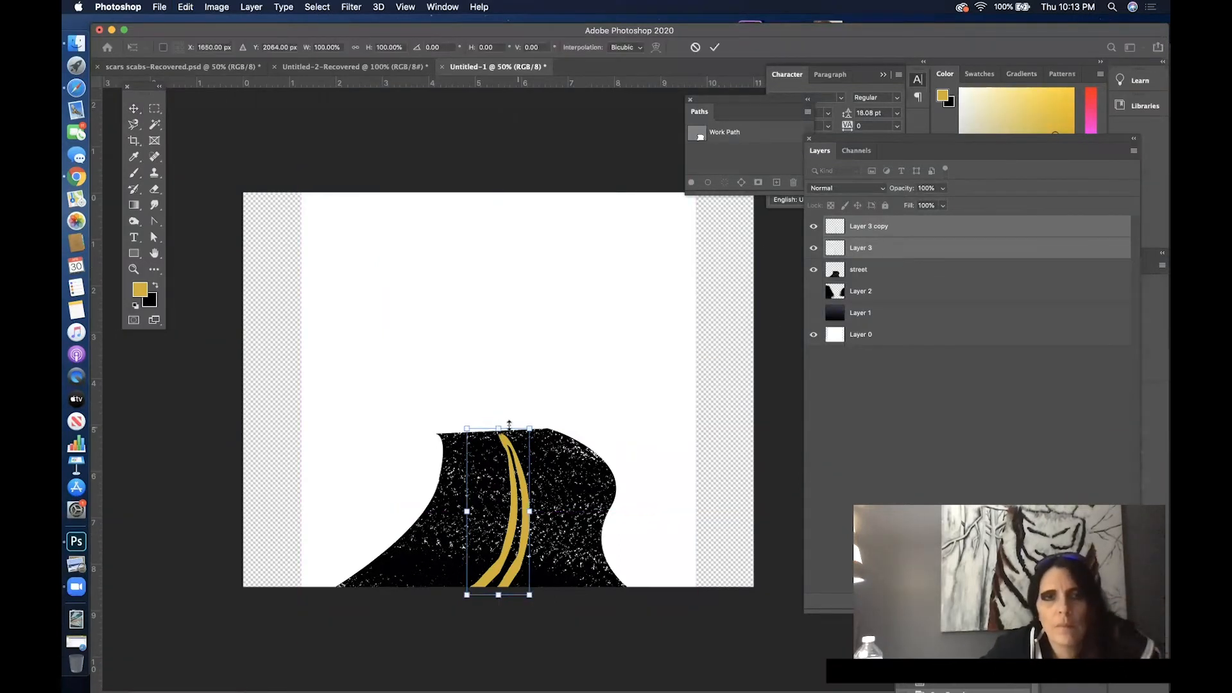
{"action": "left_click_drag", "start_coordinate": [499, 421], "coordinate": [497, 417]}
{"action": "key", "text": "Return"}
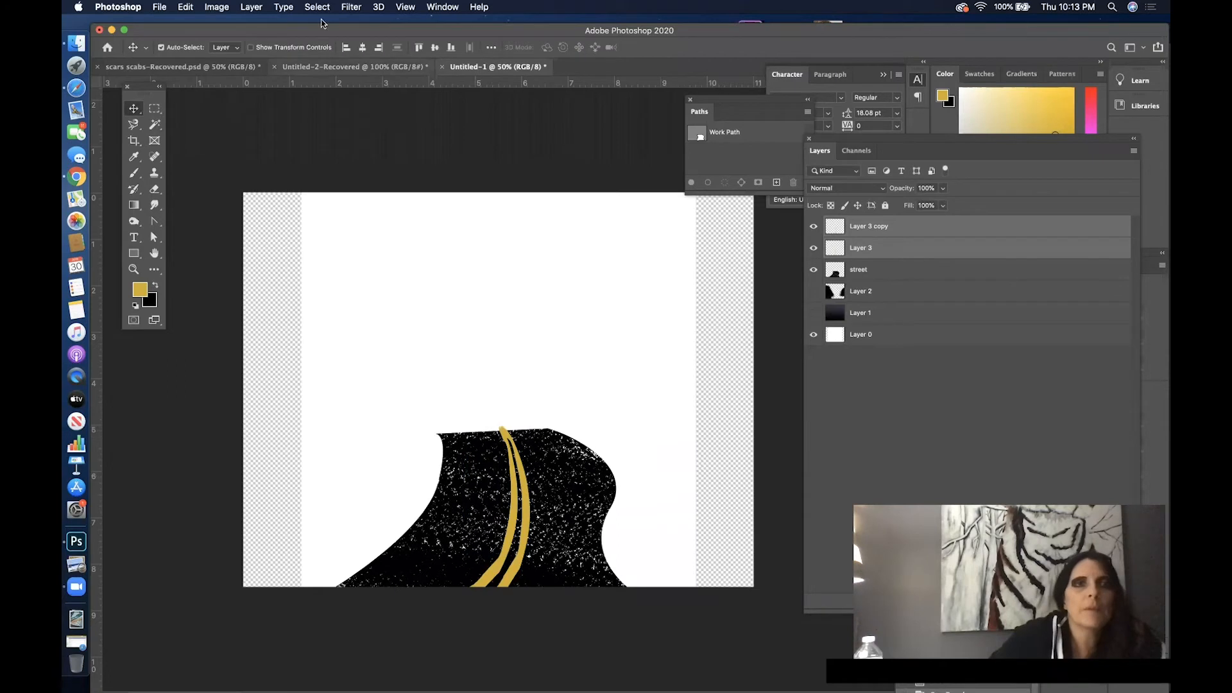
{"action": "left_click", "coordinate": [356, 7]}
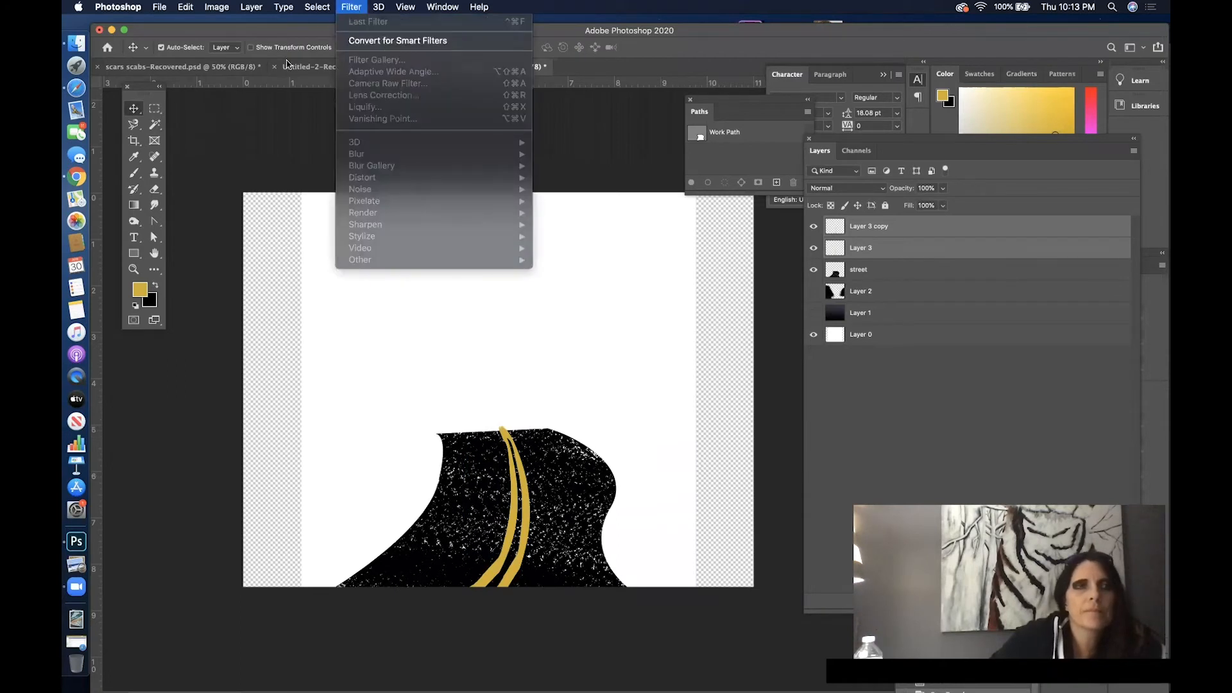
{"action": "left_click", "coordinate": [351, 11]}
{"action": "left_click", "coordinate": [357, 9]}
- Merge Layer 3 and Layer 3 copy into a single layer
{"action": "left_click", "coordinate": [904, 253]}
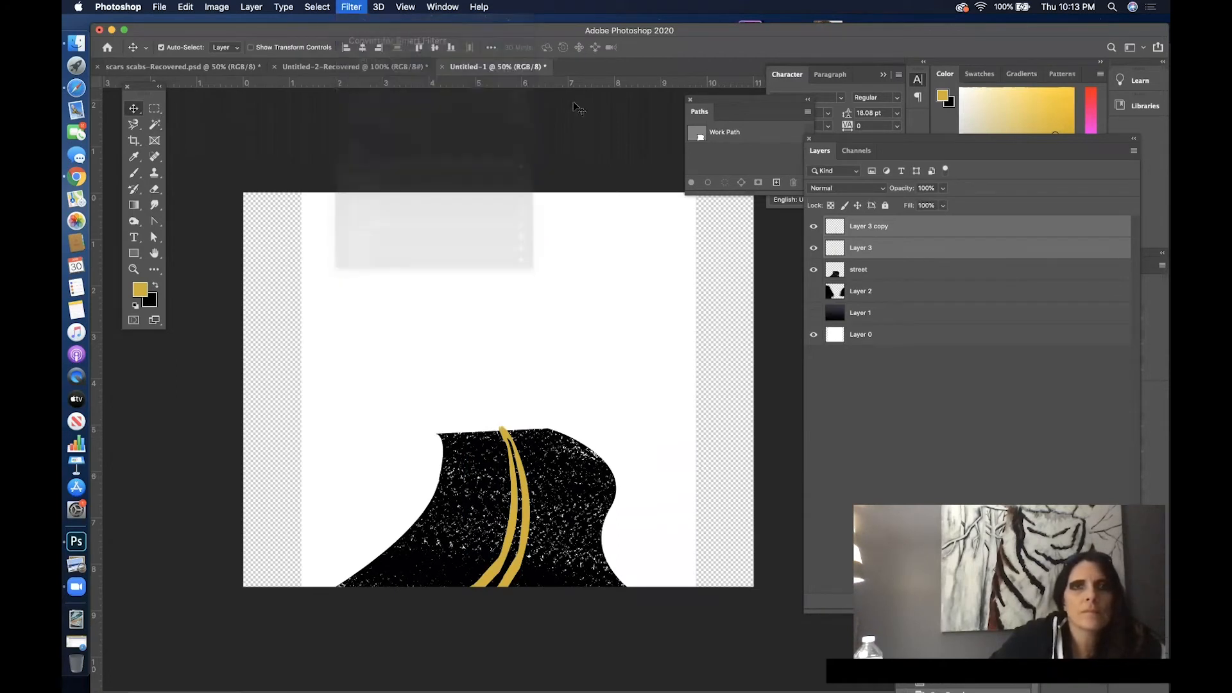
{"action": "left_click", "coordinate": [913, 244]}
{"action": "left_click", "coordinate": [916, 229]}
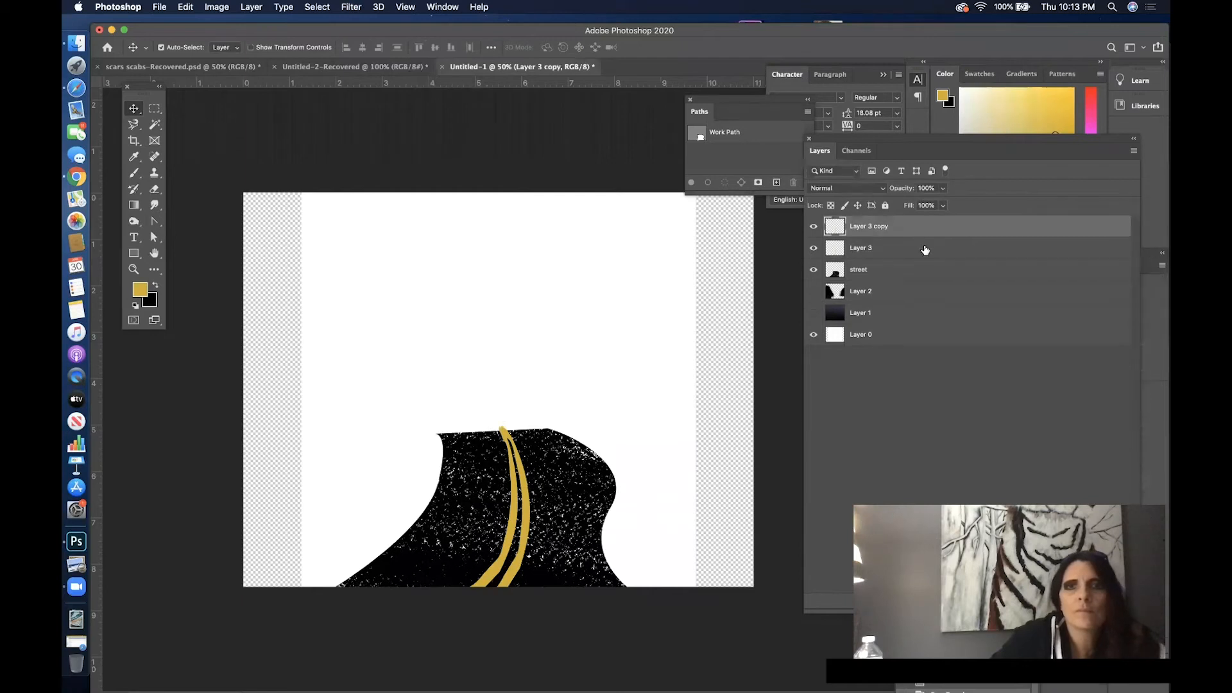
{"action": "left_click", "coordinate": [926, 249], "text": "shift"}
{"action": "right_click", "coordinate": [928, 232]}
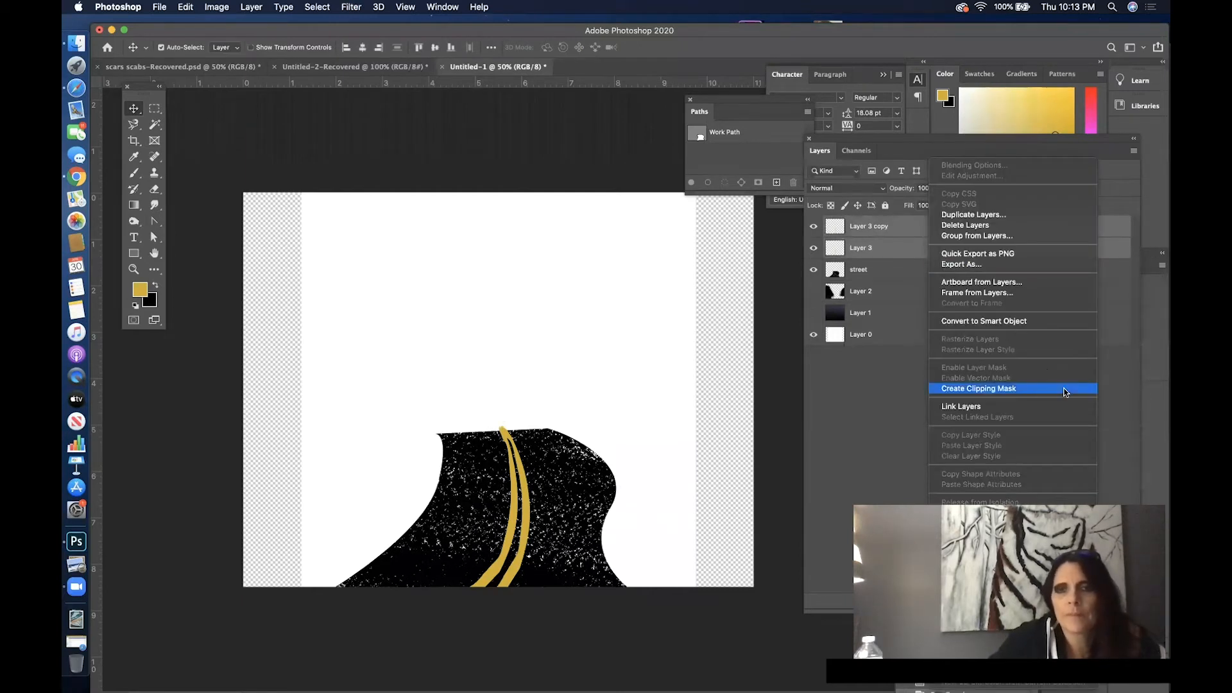
{"action": "left_click", "coordinate": [963, 521]}
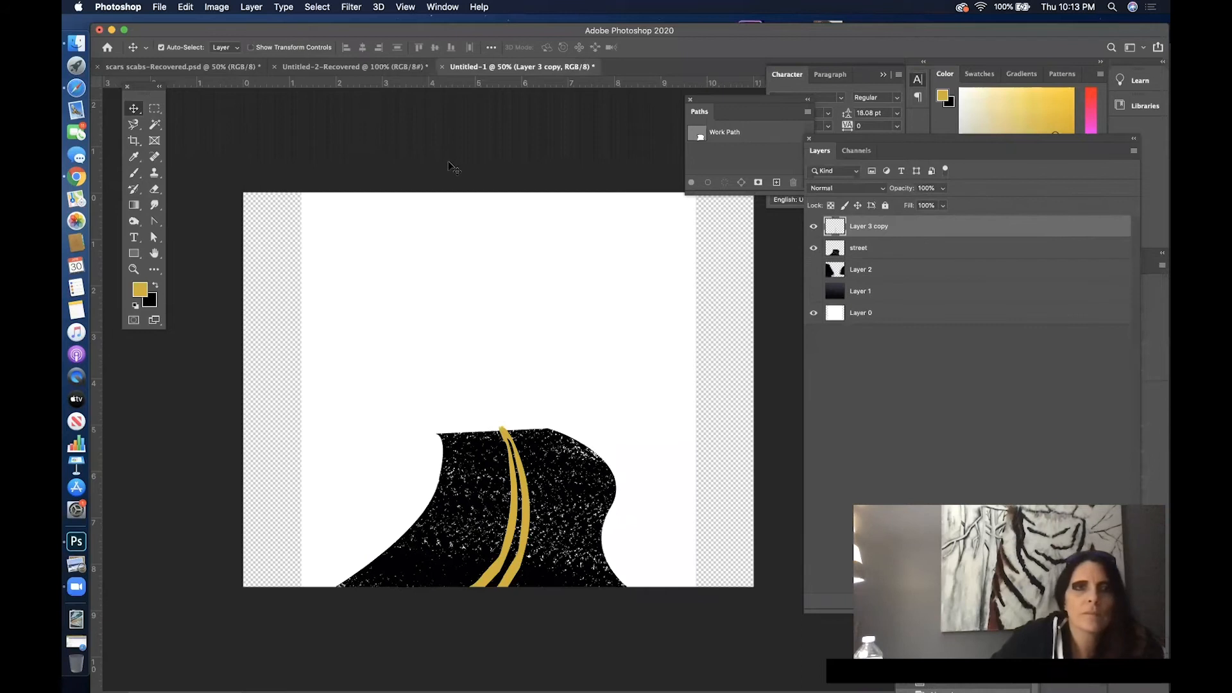
- Select the empty area around the street with the Magic Wand, delete the overshoot from the Layer 3 copy line, and deselect
{"action": "left_click", "coordinate": [895, 250]}
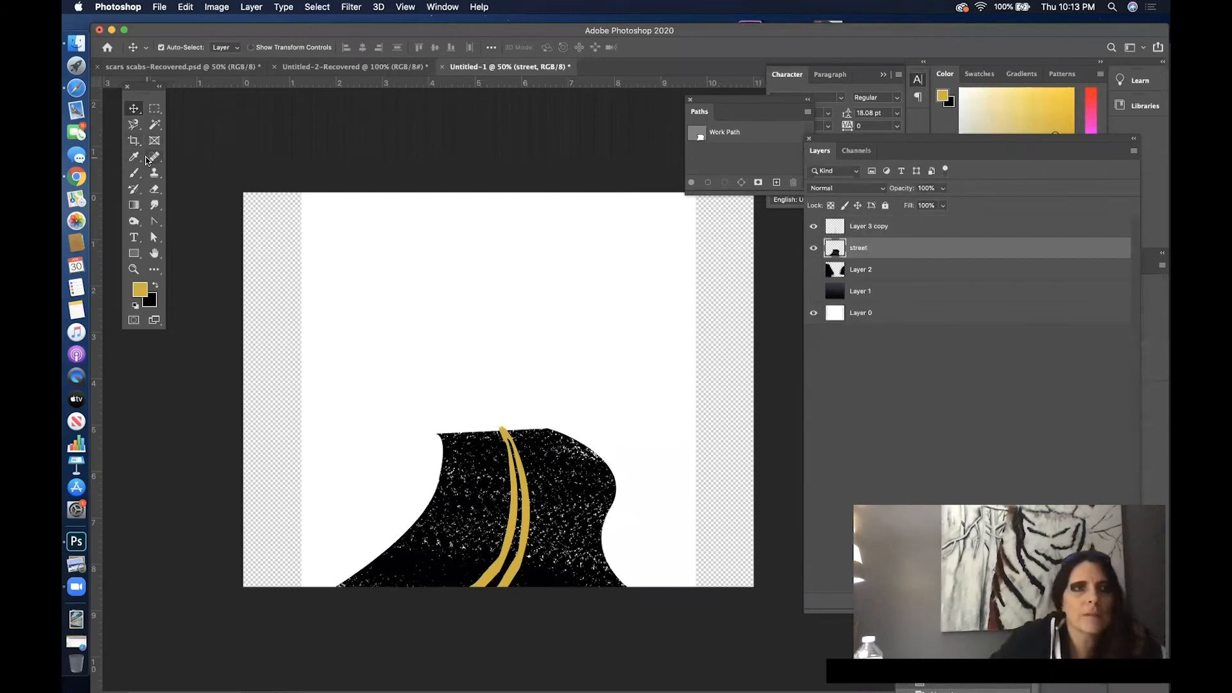
{"action": "left_click", "coordinate": [155, 190]}
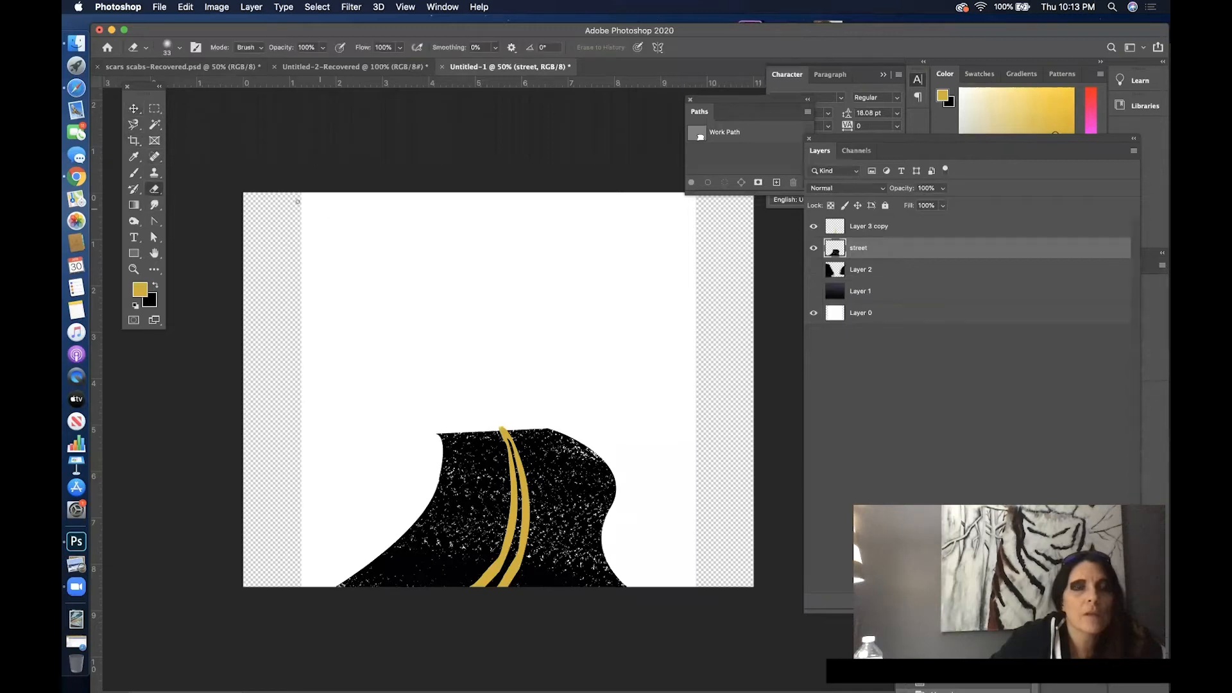
{"action": "left_click", "coordinate": [154, 125]}
{"action": "left_click", "coordinate": [502, 280]}
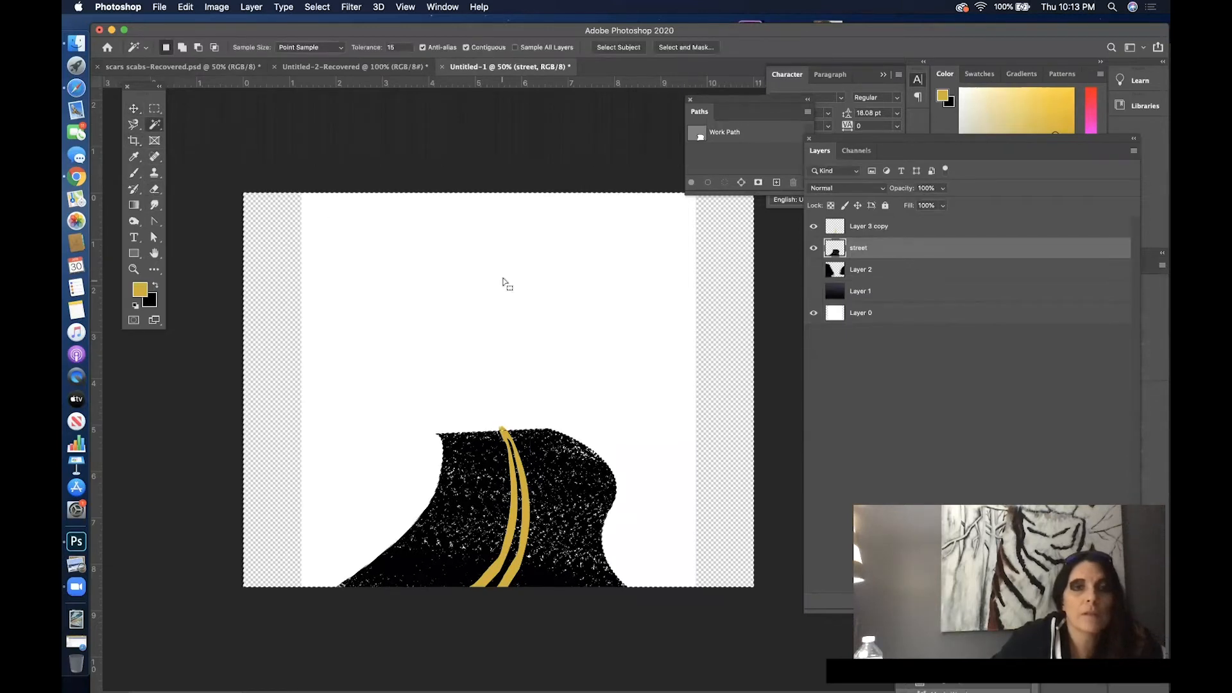
{"action": "left_click", "coordinate": [949, 226]}
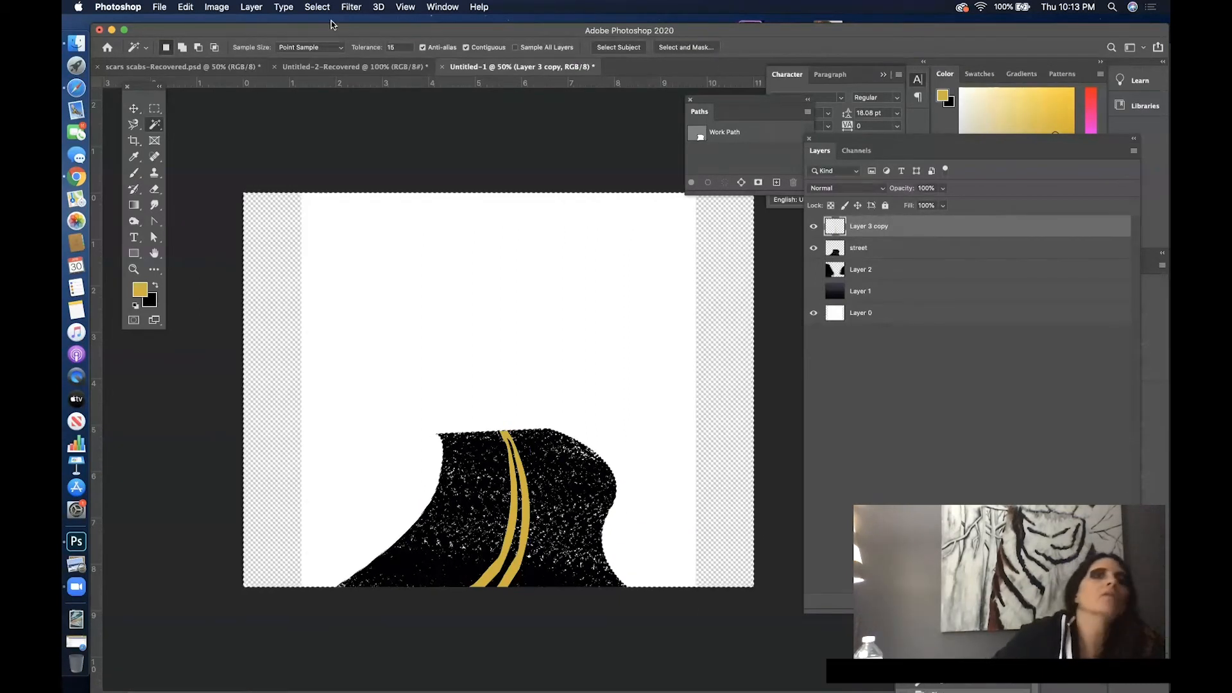
{"action": "left_click", "coordinate": [317, 7]}
{"action": "left_click", "coordinate": [363, 33]}
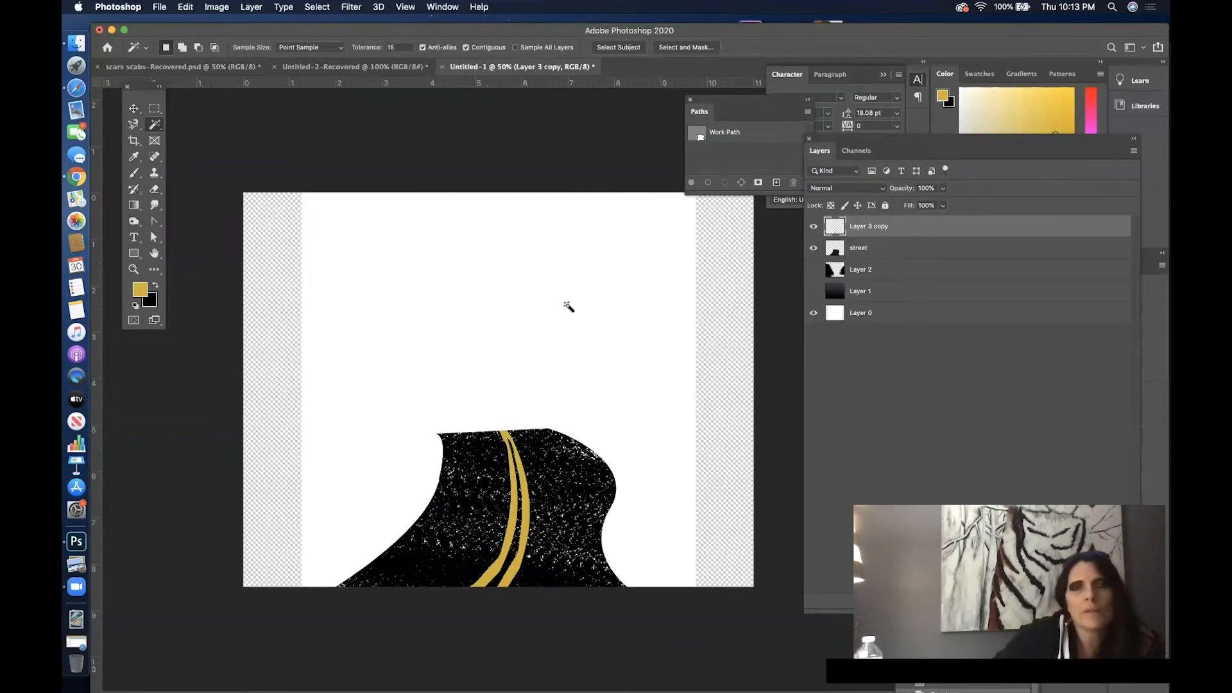
- Select only the double yellow line by selecting its layer's empty area and inverting the selection
{"action": "left_click", "coordinate": [488, 312]}
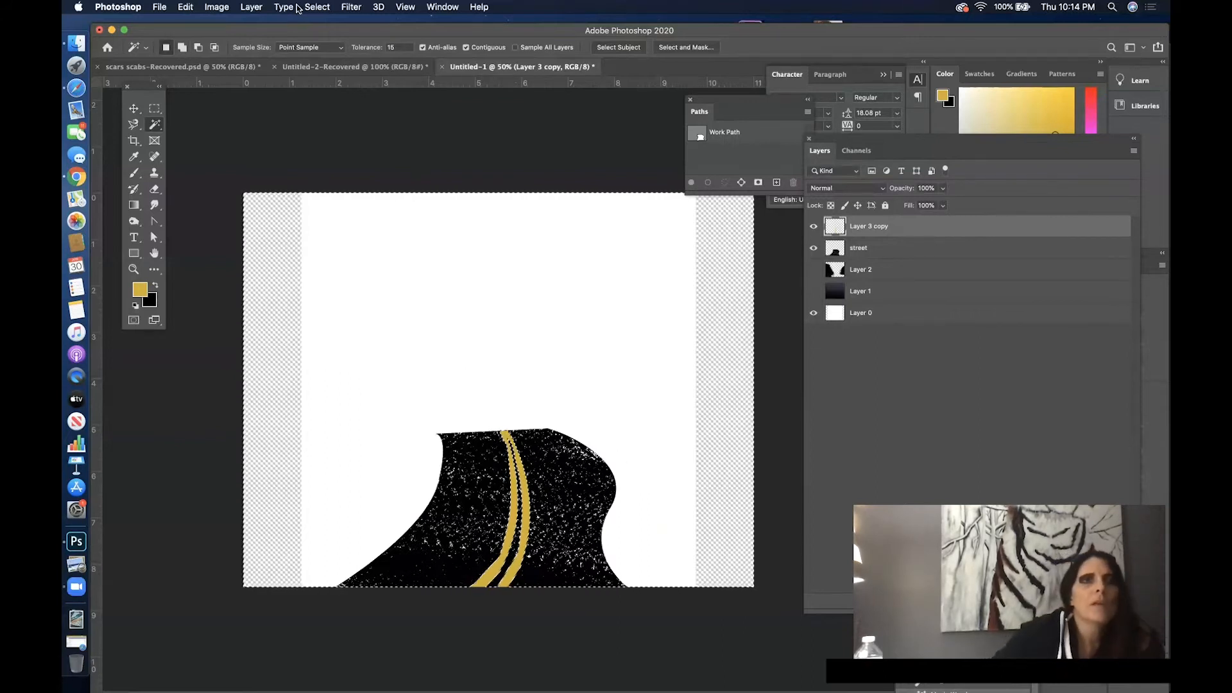
{"action": "left_click", "coordinate": [324, 8]}
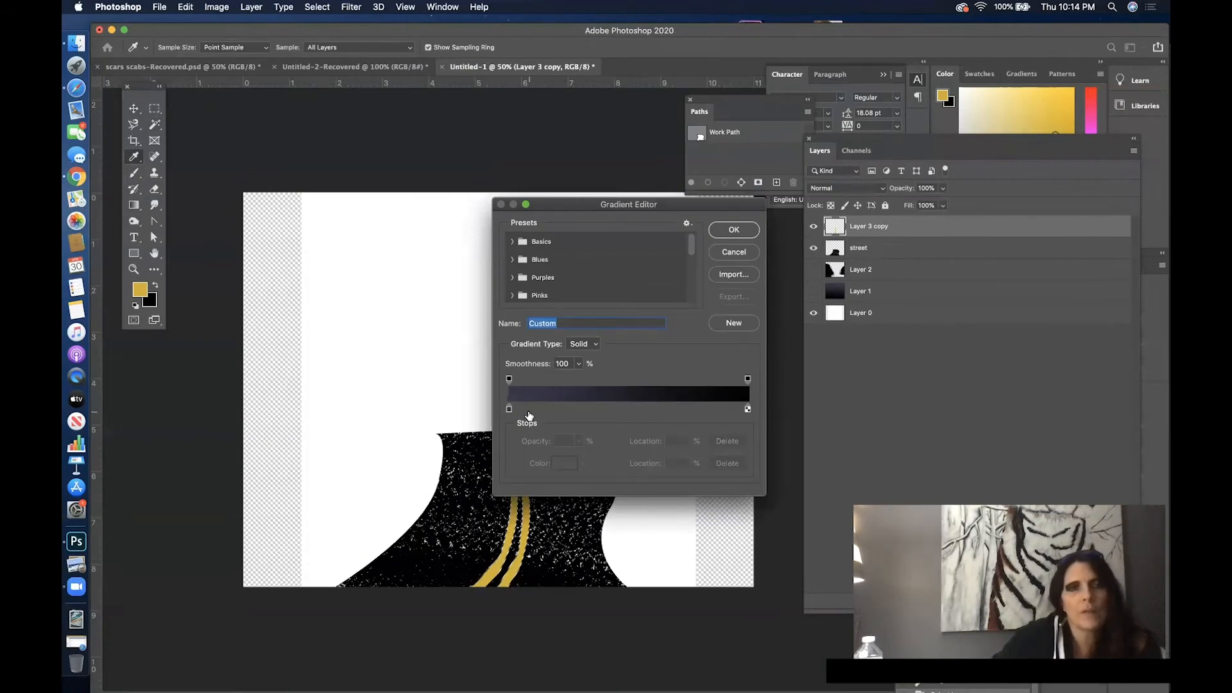
- Edit the custom gradient to run from the line's sampled golden yellow to a near-black brown
{"action": "left_click", "coordinate": [509, 410]}
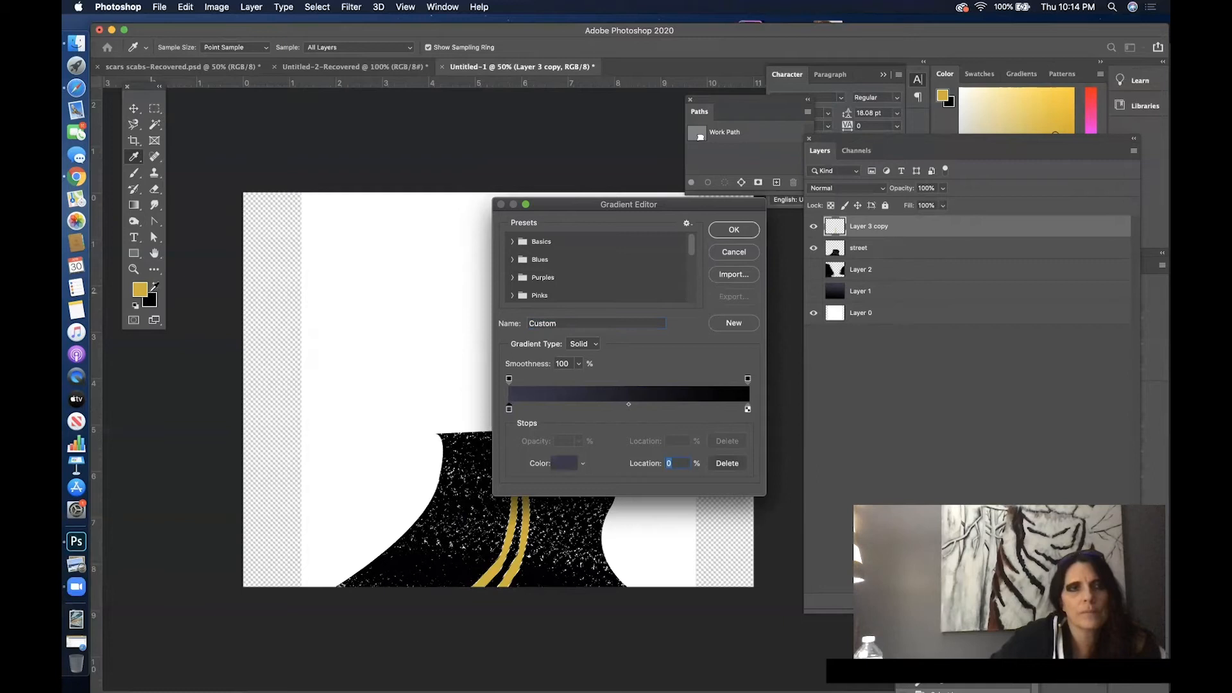
{"action": "left_click", "coordinate": [517, 538]}
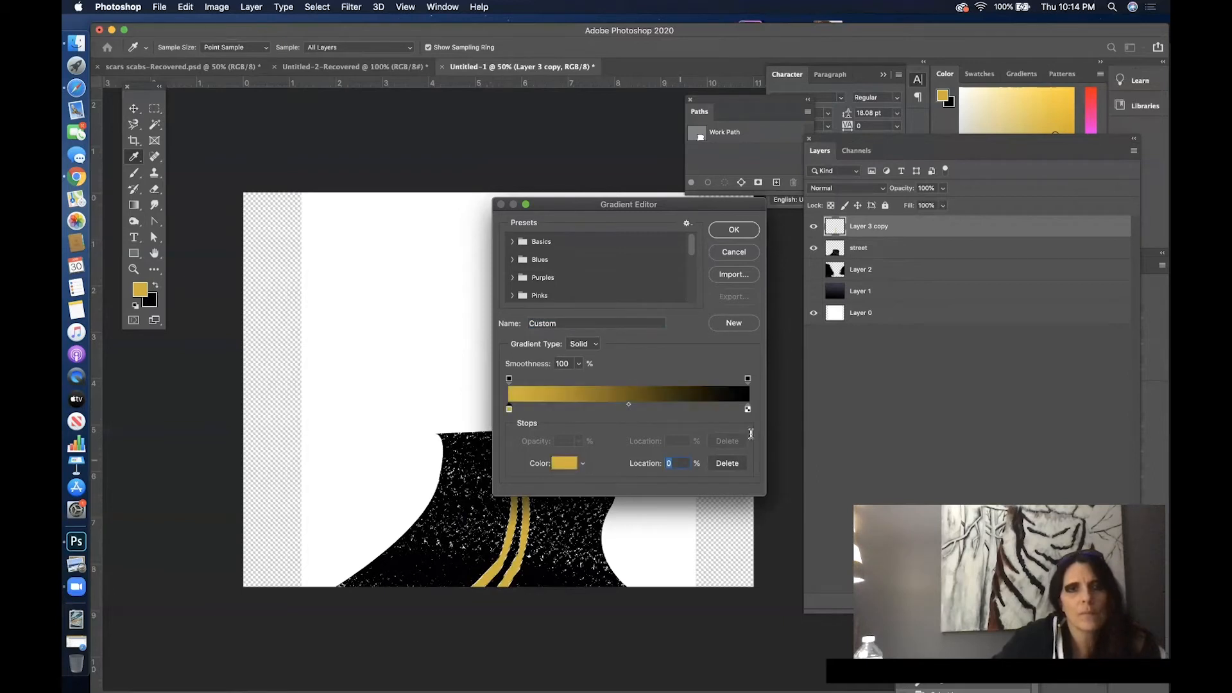
{"action": "left_click", "coordinate": [748, 409]}
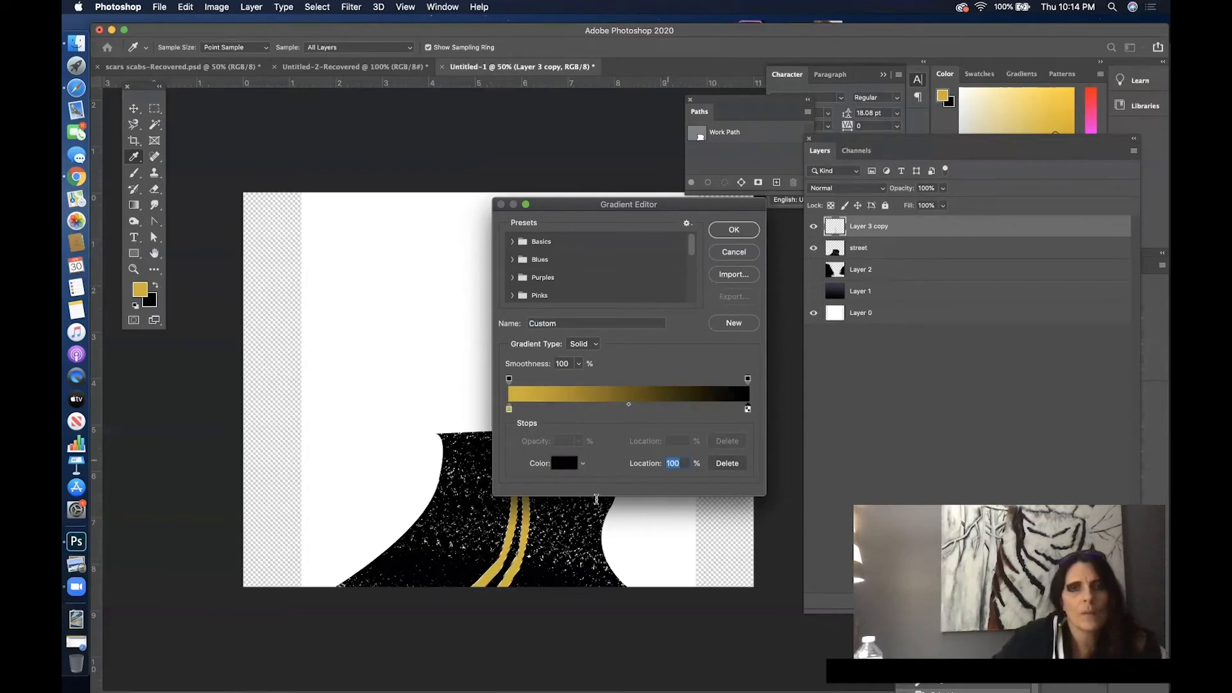
{"action": "left_click", "coordinate": [513, 523]}
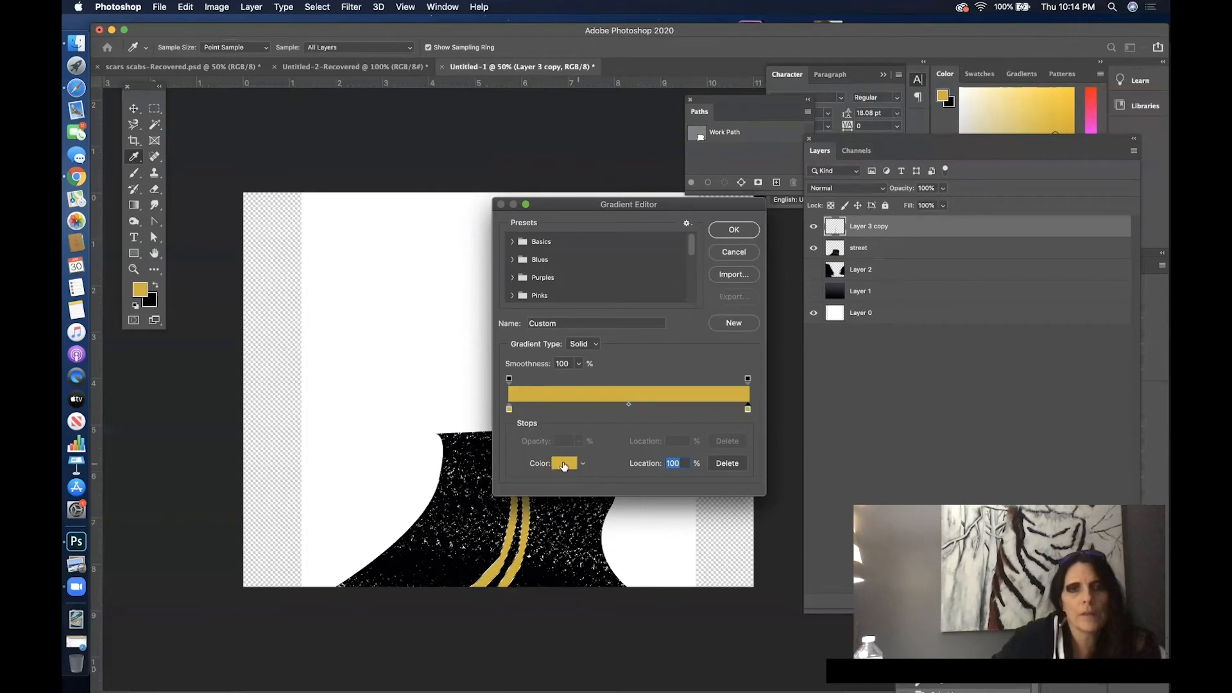
{"action": "left_click", "coordinate": [564, 465]}
{"action": "left_click_drag", "start_coordinate": [870, 223], "coordinate": [877, 311]}
{"action": "left_click", "coordinate": [986, 161]}
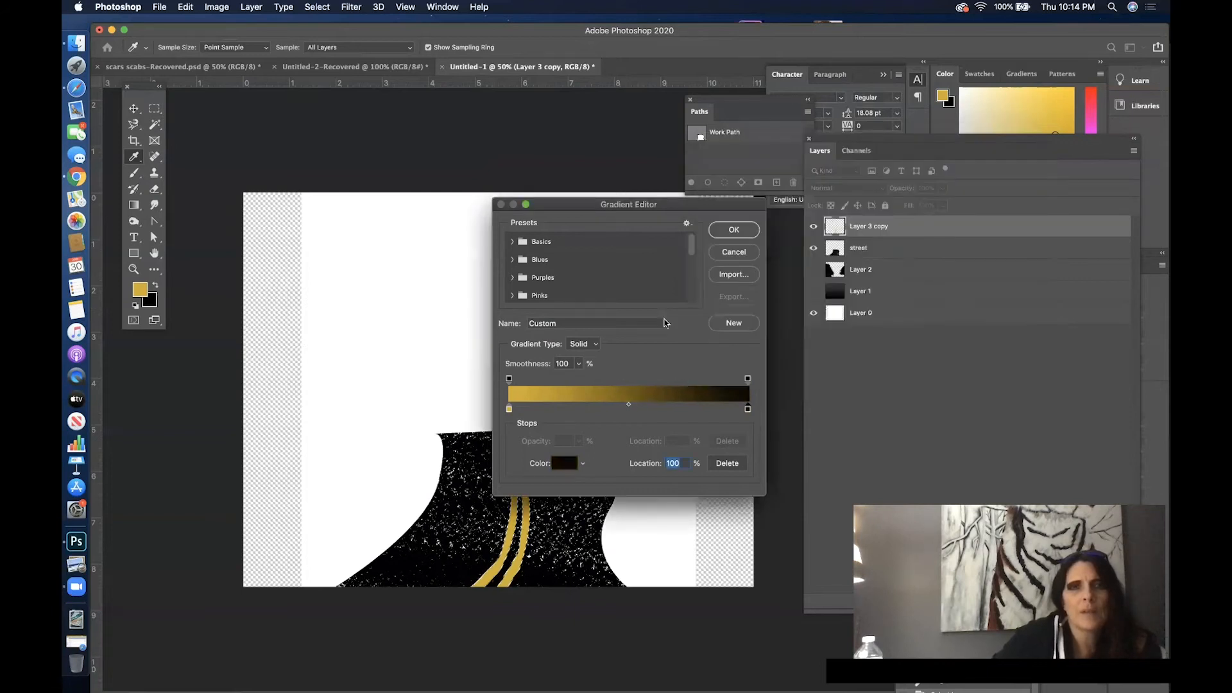
{"action": "left_click", "coordinate": [736, 231]}
- Apply the gradient to the selected double line, from yellow at the street's bottom to dark at its top
{"action": "left_click_drag", "start_coordinate": [505, 428], "coordinate": [519, 457]}
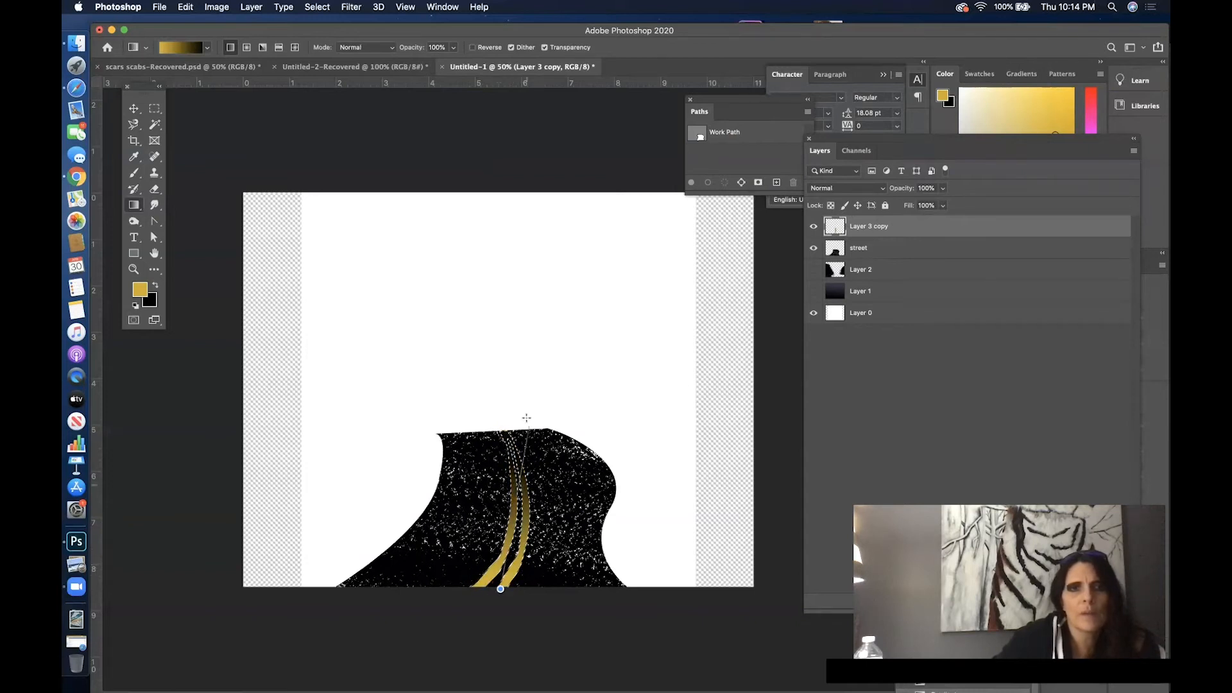
{"action": "left_click_drag", "start_coordinate": [509, 559], "coordinate": [514, 424]}
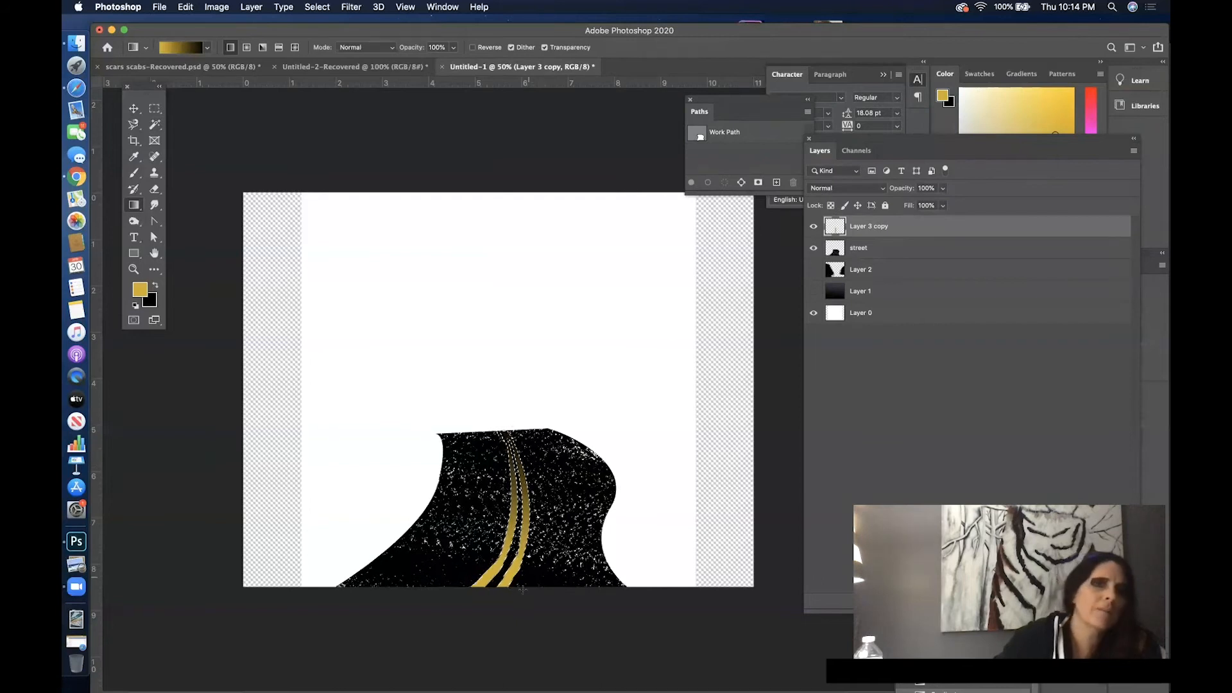
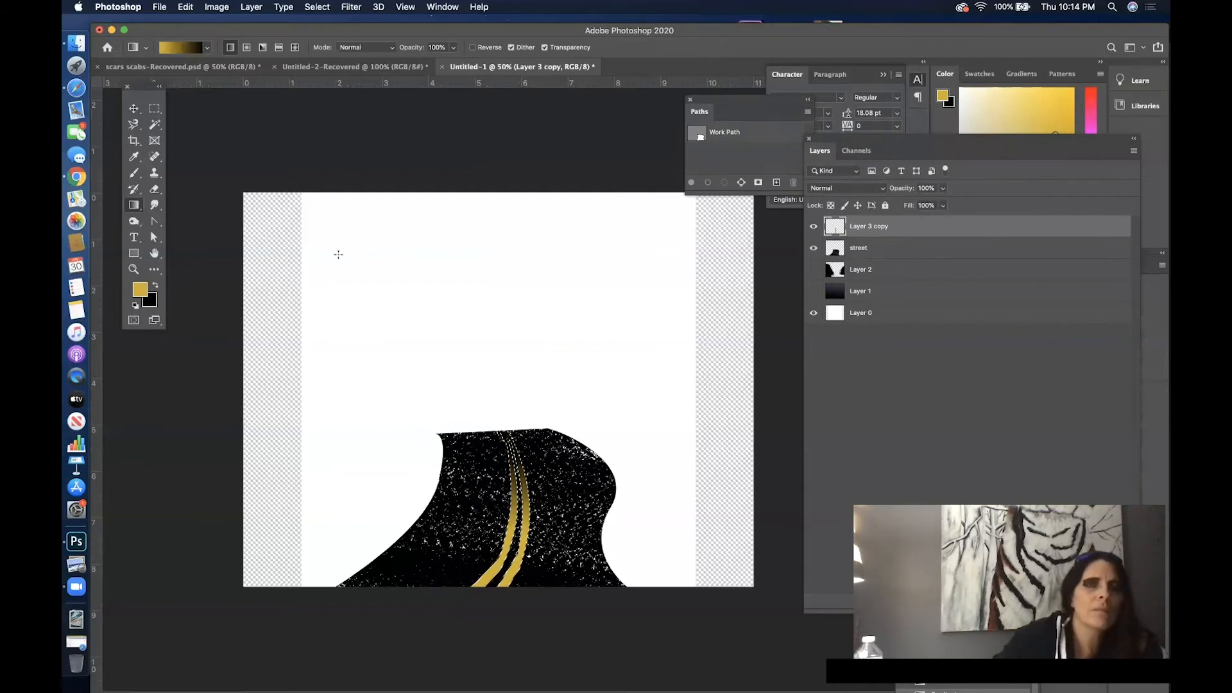
- Deselect the double yellow line and soften it with a Gaussian Blur of 8.2 pixels
{"action": "left_click", "coordinate": [317, 7]}
{"action": "left_click", "coordinate": [341, 34]}
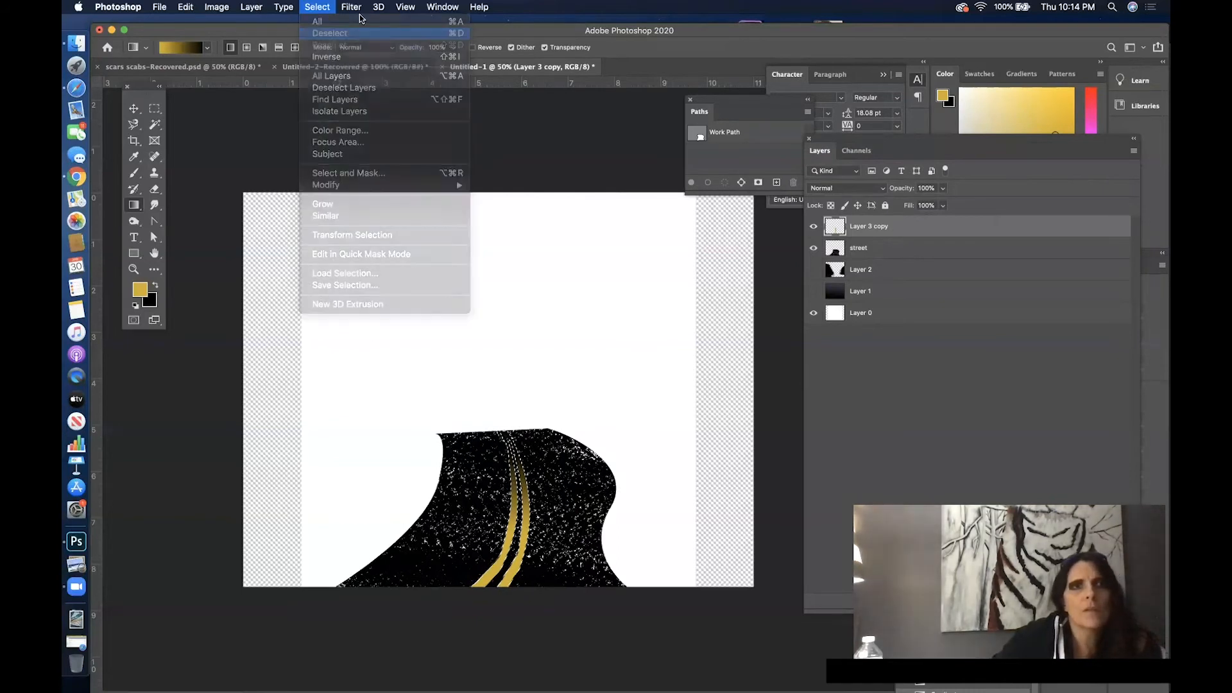
{"action": "left_click", "coordinate": [346, 7]}
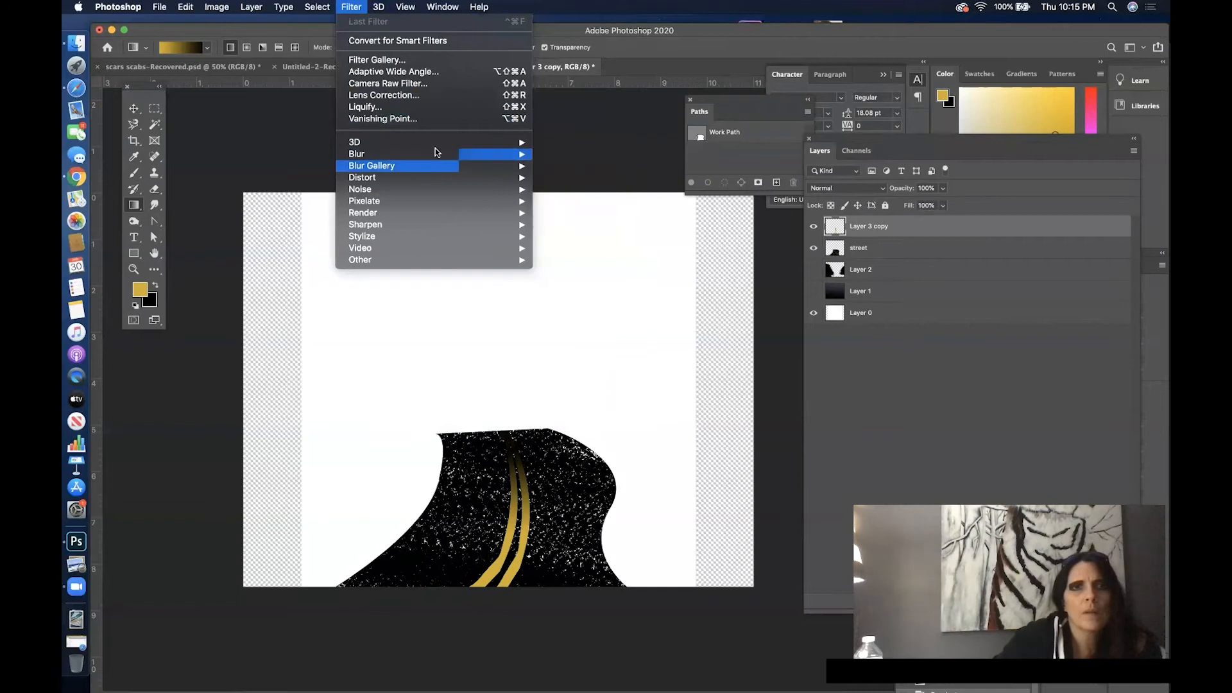
{"action": "mouse_move", "coordinate": [503, 158]}
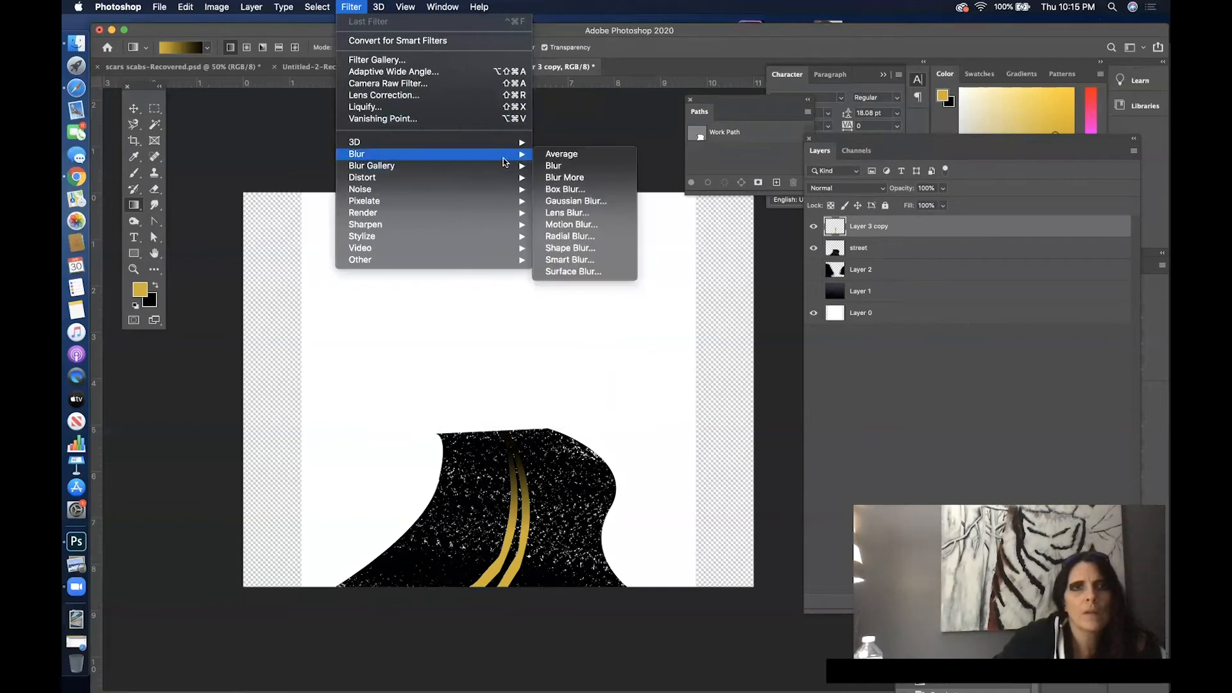
{"action": "left_click", "coordinate": [598, 199]}
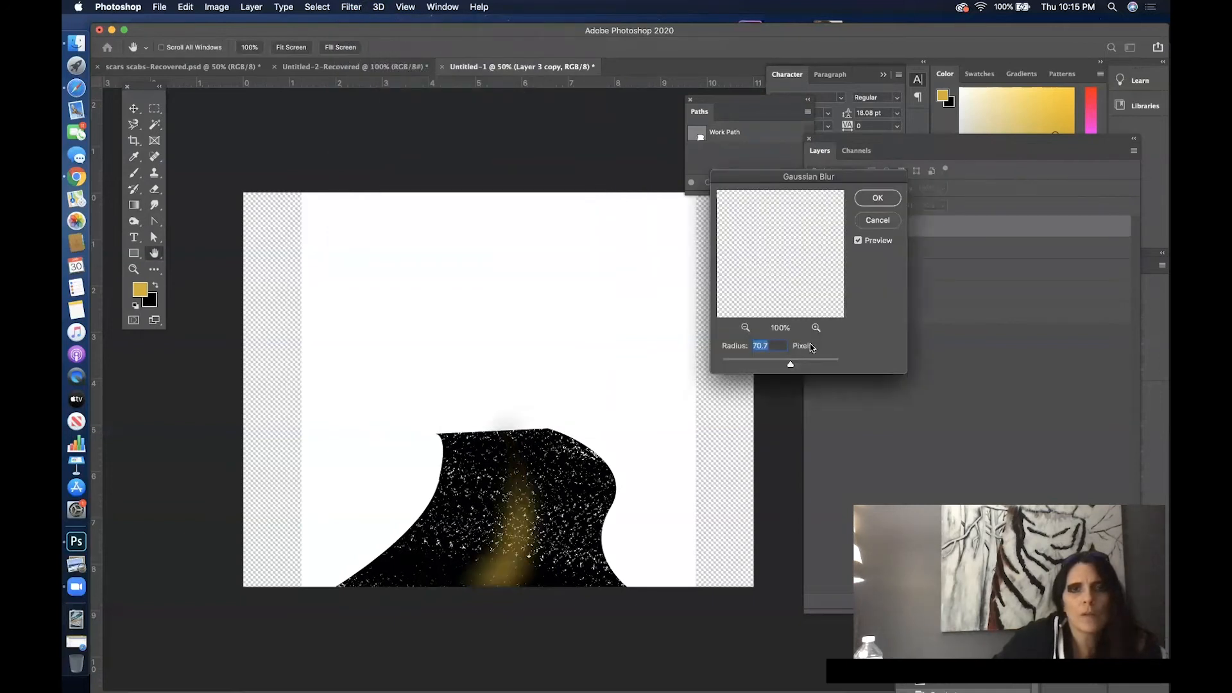
{"action": "left_click_drag", "start_coordinate": [788, 359], "coordinate": [754, 365]}
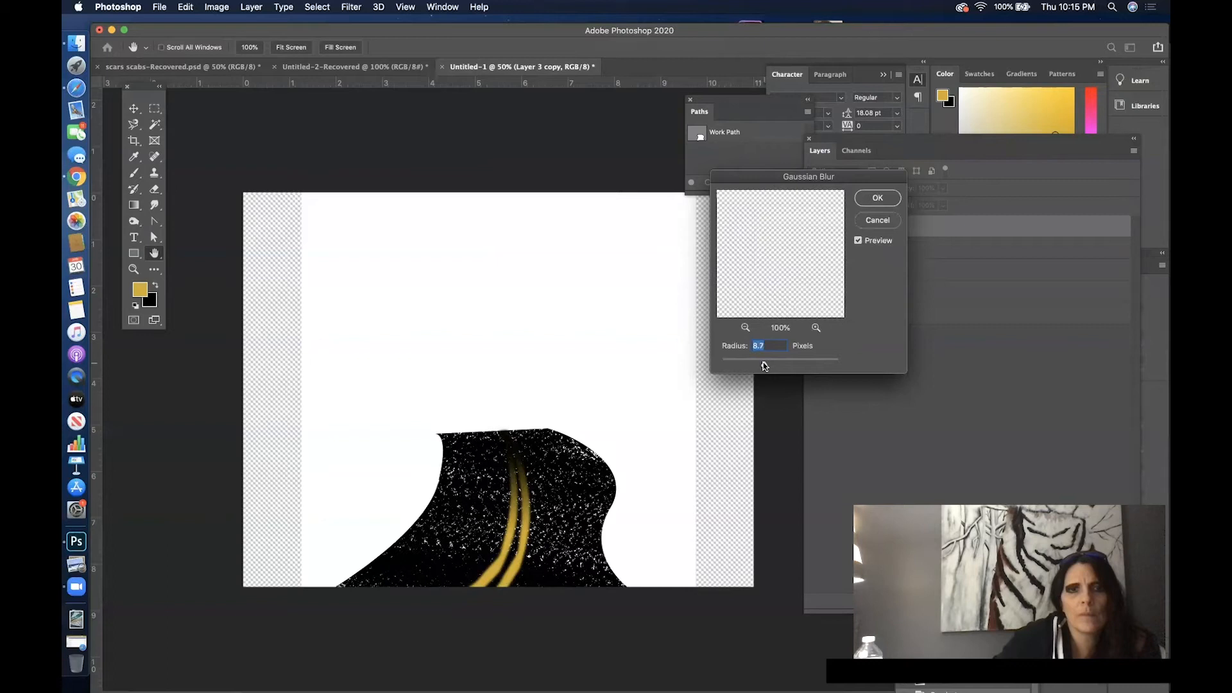
{"action": "left_click", "coordinate": [877, 198]}
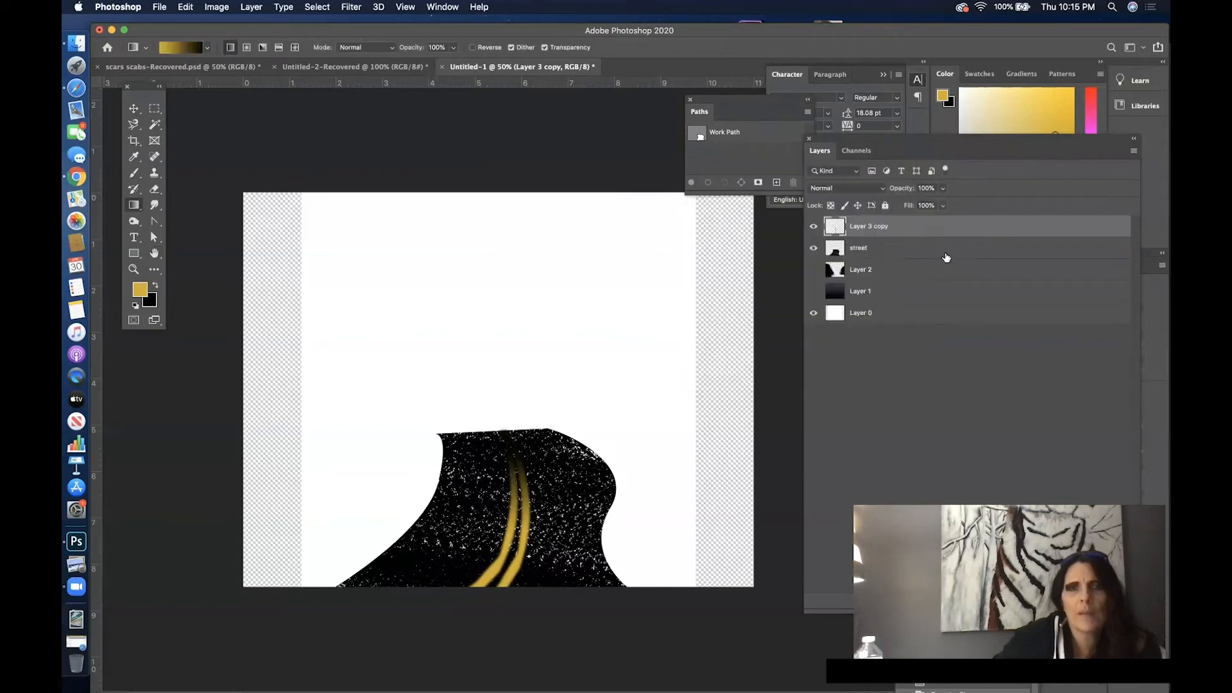
- Soften the speckled texture of the street layer with a Gaussian Blur of 3.2 pixels
{"action": "left_click", "coordinate": [944, 253]}
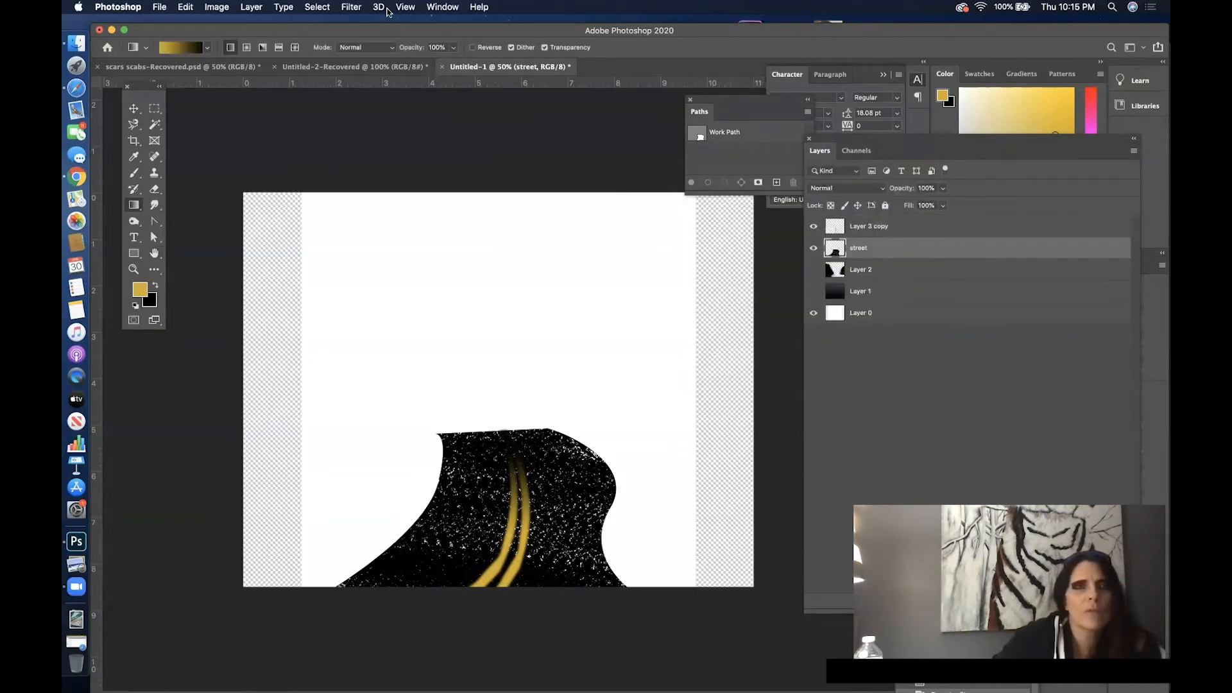
{"action": "left_click", "coordinate": [353, 7]}
{"action": "mouse_move", "coordinate": [418, 165]}
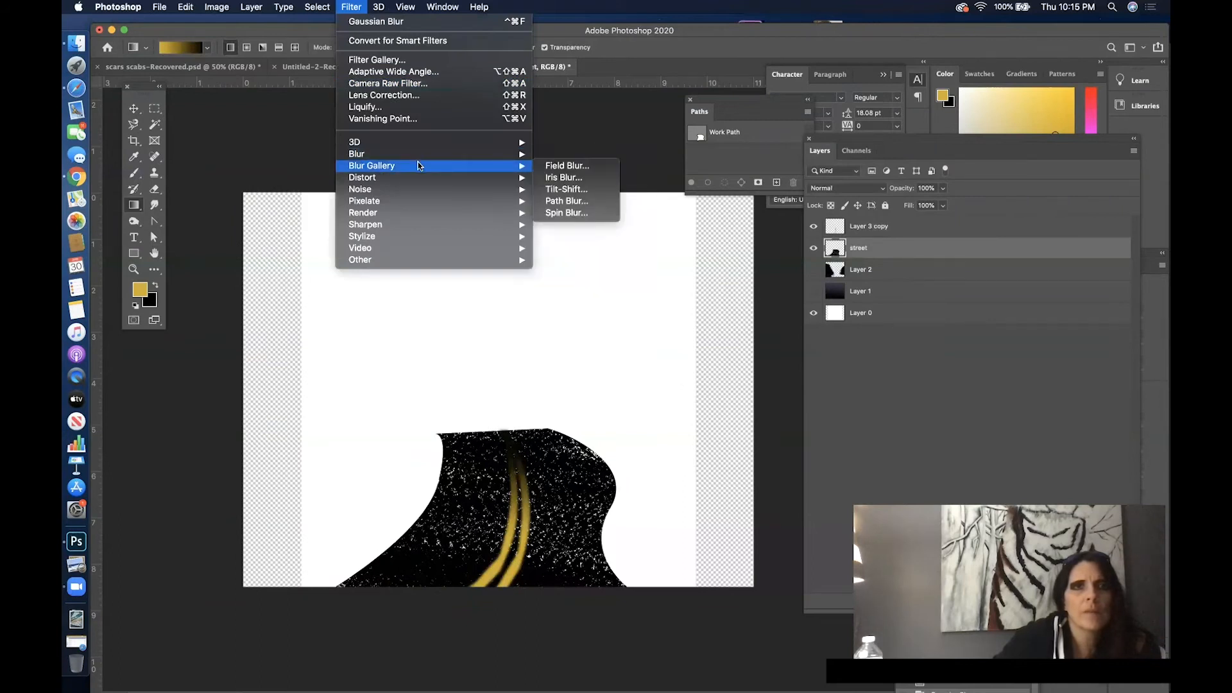
{"action": "mouse_move", "coordinate": [479, 154]}
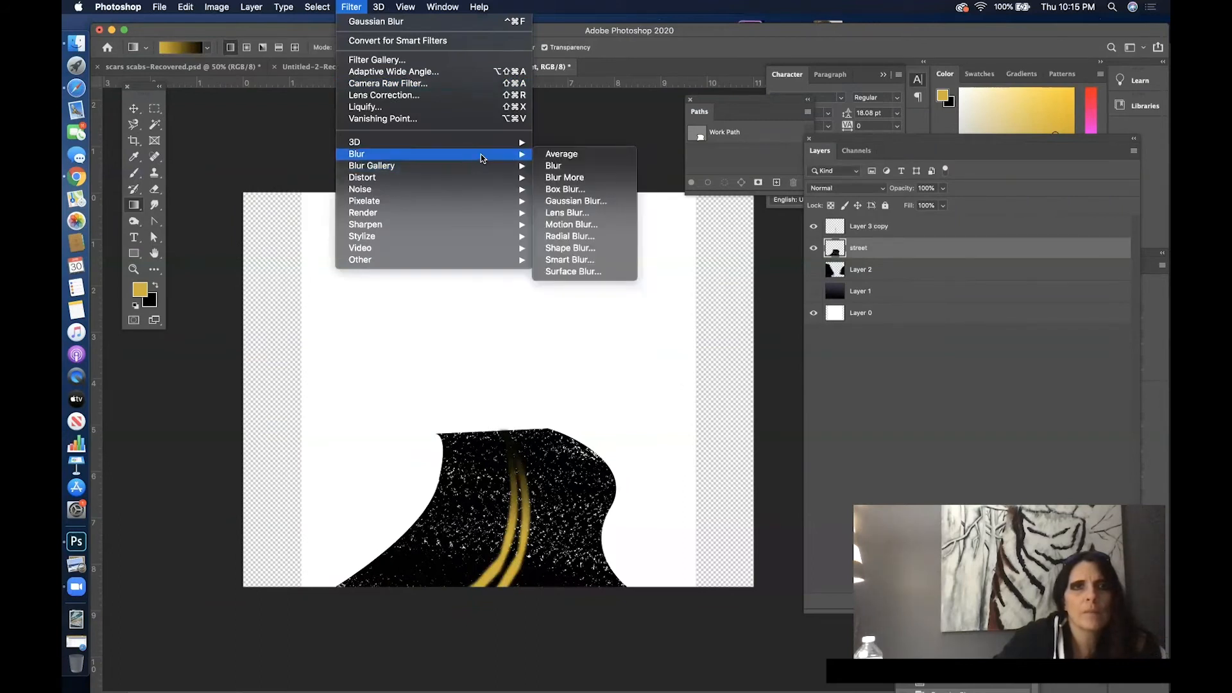
{"action": "left_click", "coordinate": [612, 201]}
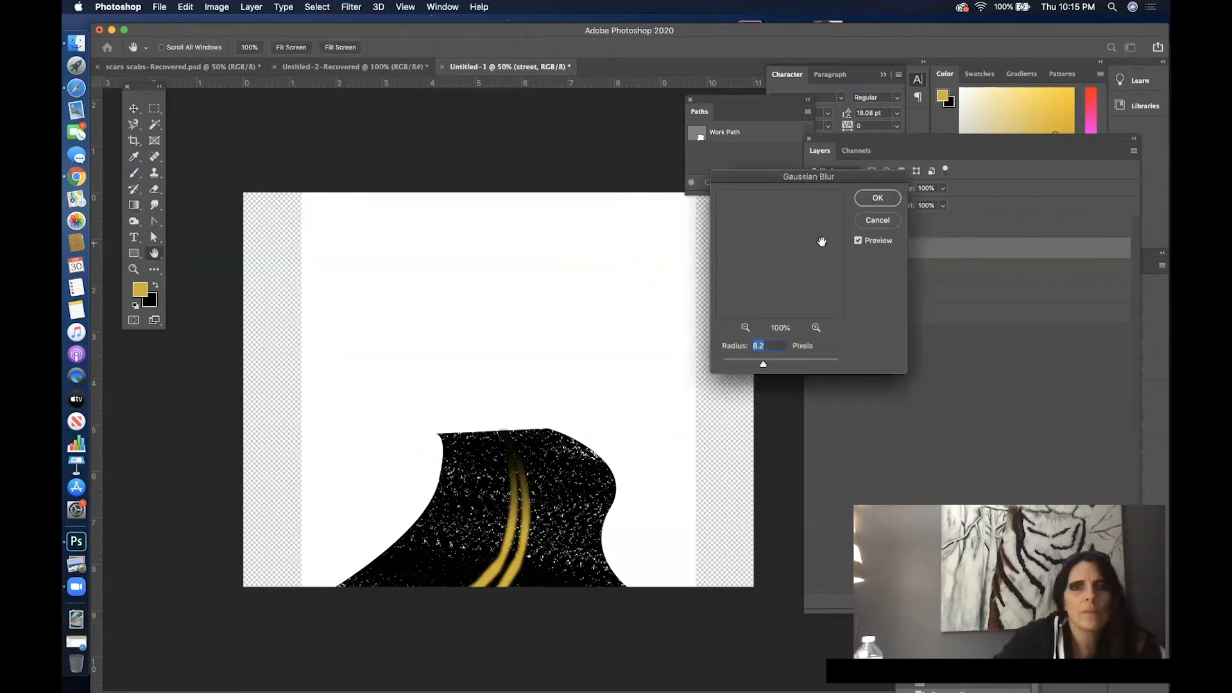
{"action": "left_click_drag", "start_coordinate": [753, 367], "coordinate": [752, 367]}
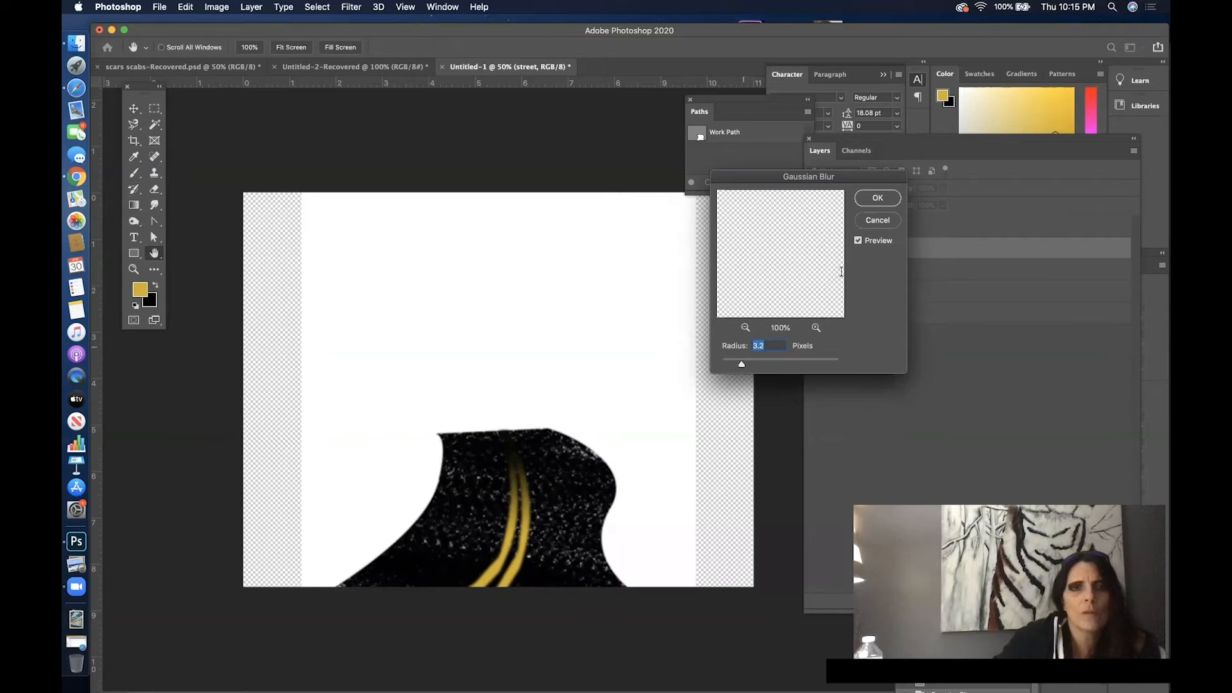
{"action": "left_click", "coordinate": [877, 197]}
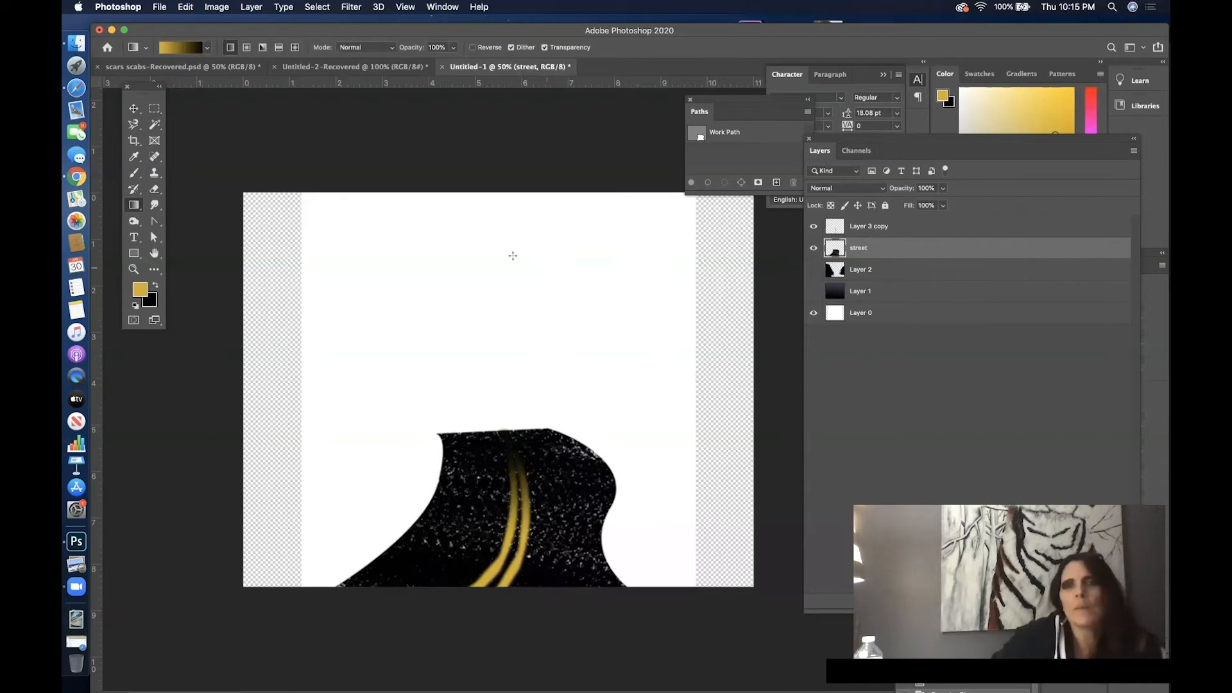
- Show Layer 2 with the dark side masses and Layer 1 with the background gradient
{"action": "left_click", "coordinate": [813, 290]}
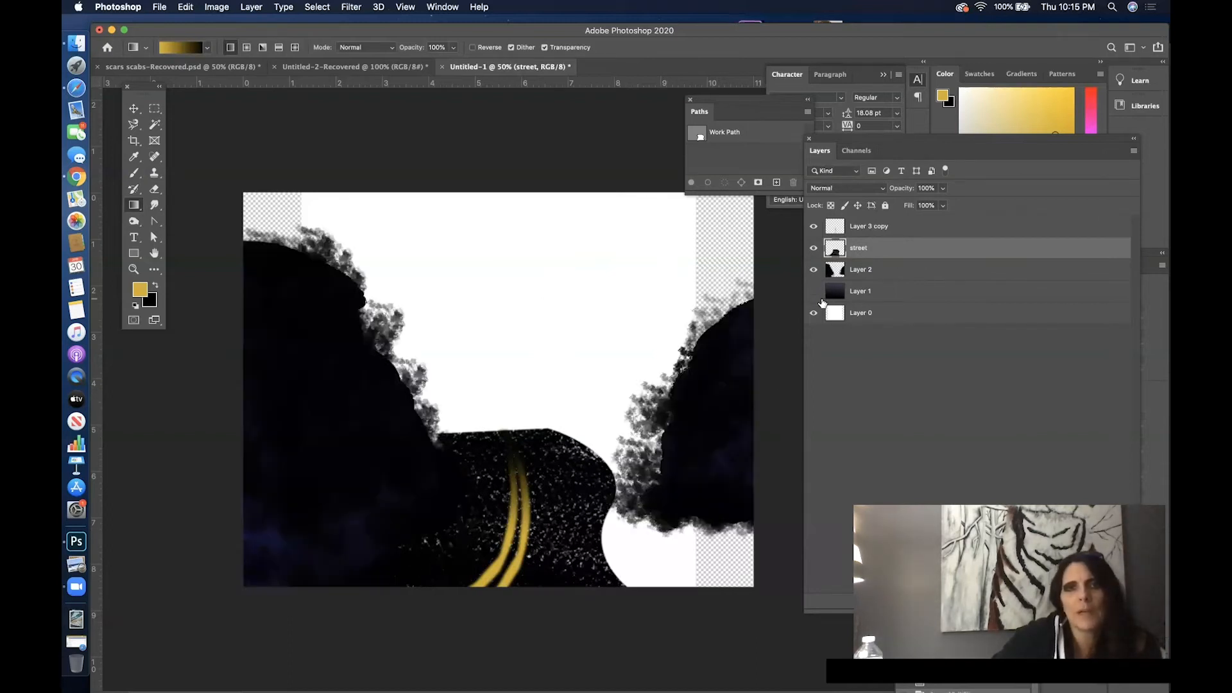
{"action": "left_click", "coordinate": [822, 299]}
{"action": "left_click", "coordinate": [813, 292]}
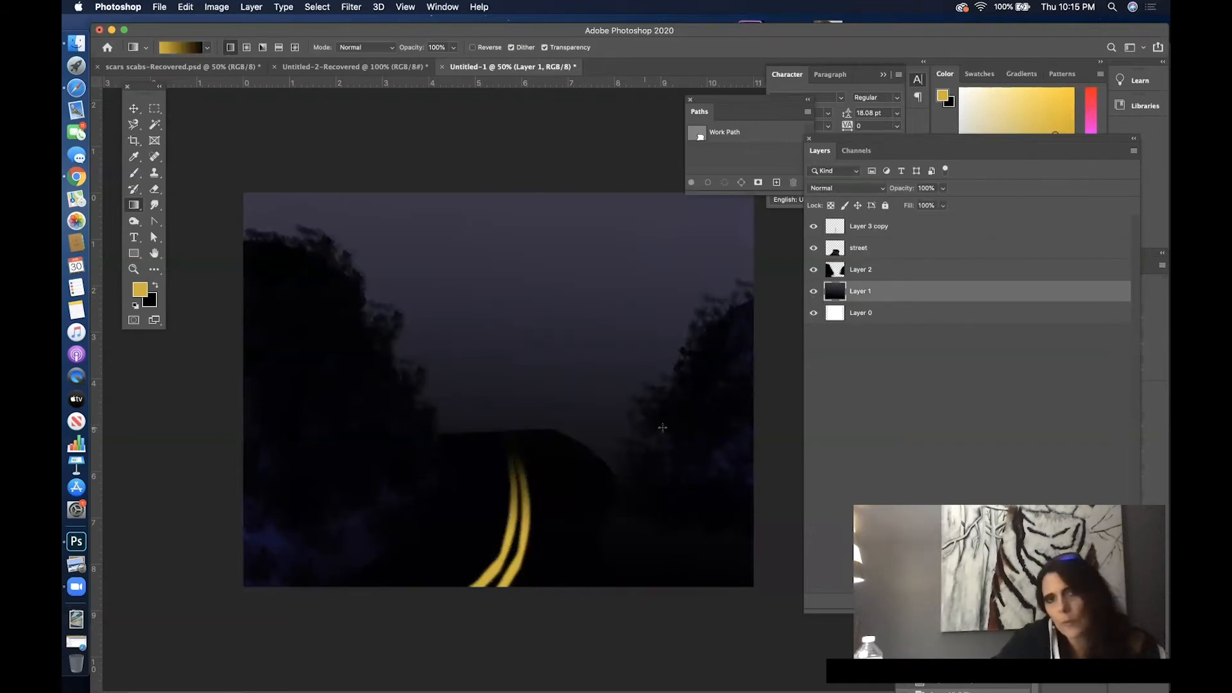
- Select the right-hand tree mass with a rectangular marquee, cut it from Layer 2 and paste it in place on its own layer
{"action": "left_click", "coordinate": [154, 109]}
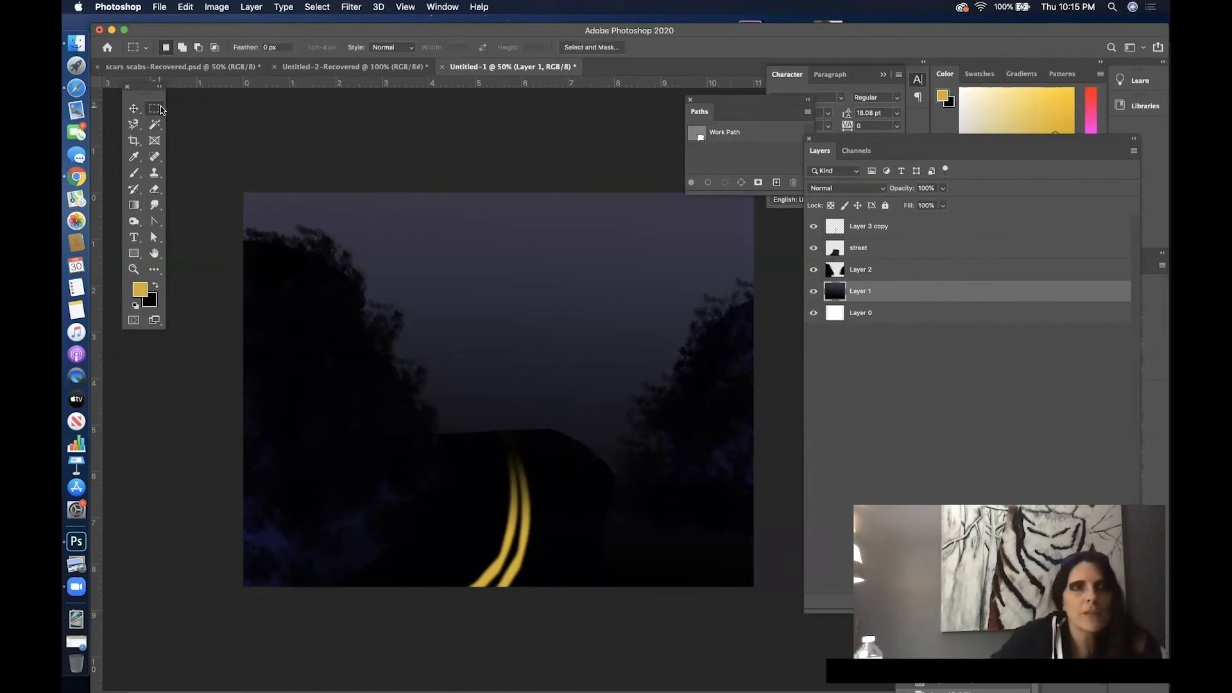
{"action": "left_click_drag", "start_coordinate": [619, 224], "coordinate": [755, 587]}
{"action": "left_click", "coordinate": [586, 317]}
{"action": "left_click_drag", "start_coordinate": [554, 199], "coordinate": [789, 581]}
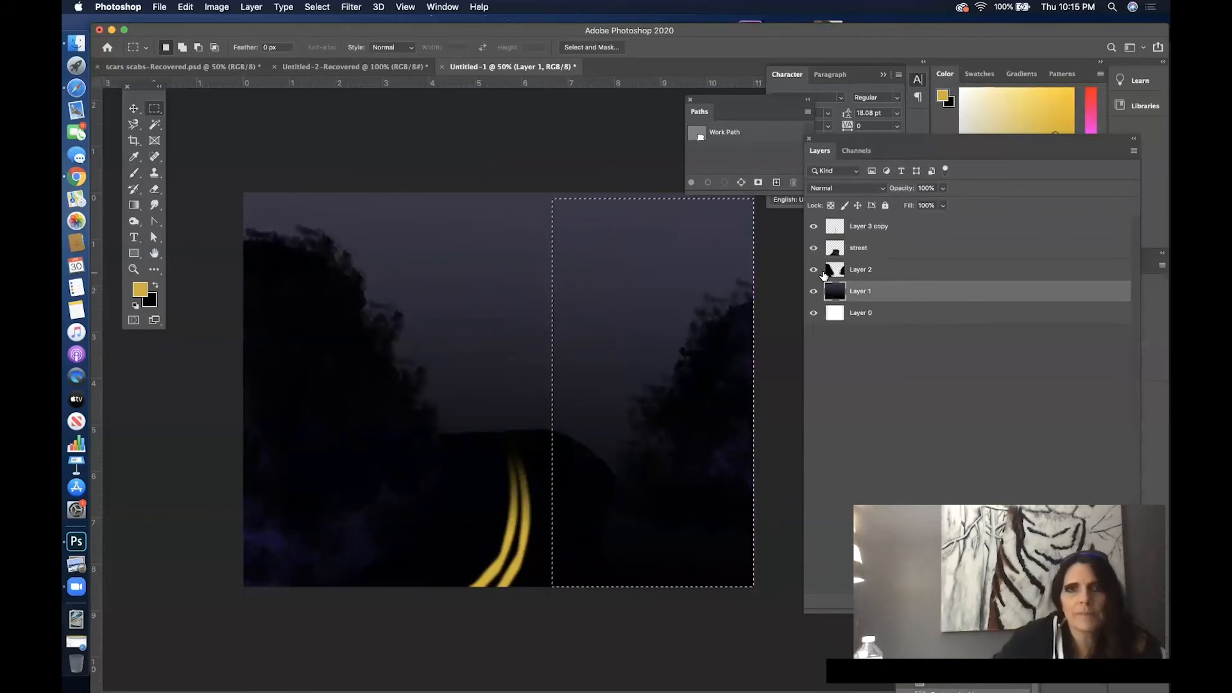
{"action": "left_click", "coordinate": [894, 269]}
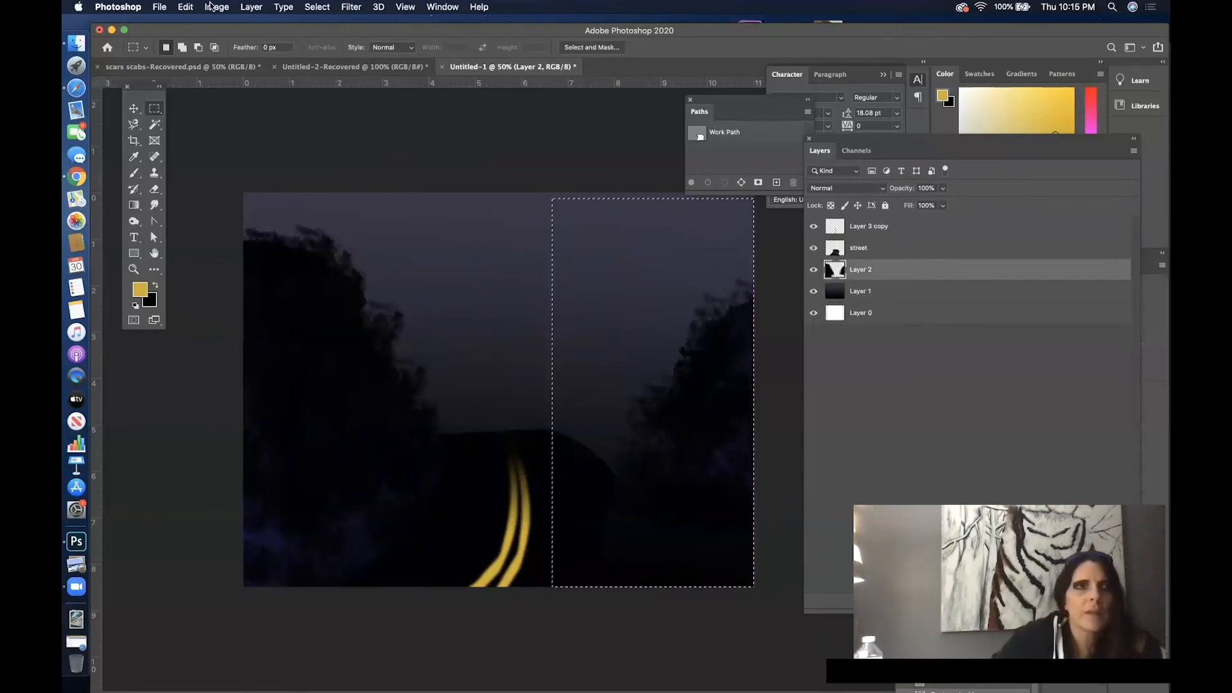
{"action": "left_click", "coordinate": [186, 7]}
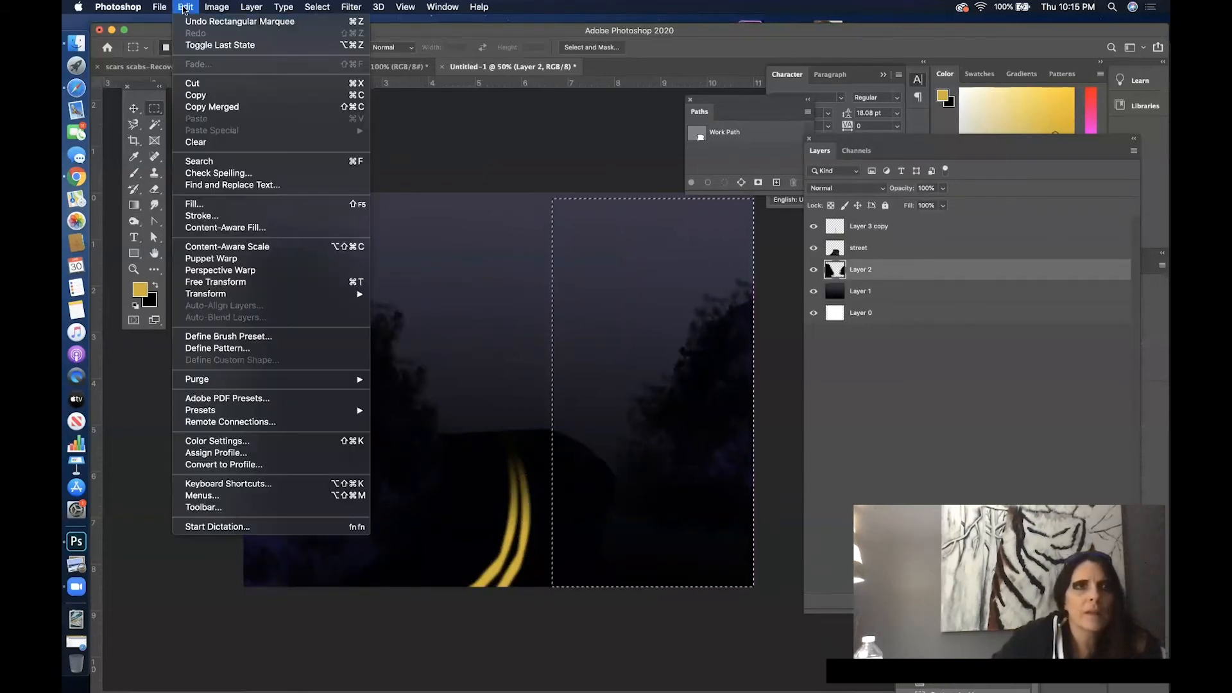
{"action": "left_click", "coordinate": [214, 83]}
{"action": "left_click", "coordinate": [185, 7]}
{"action": "mouse_move", "coordinate": [263, 133]}
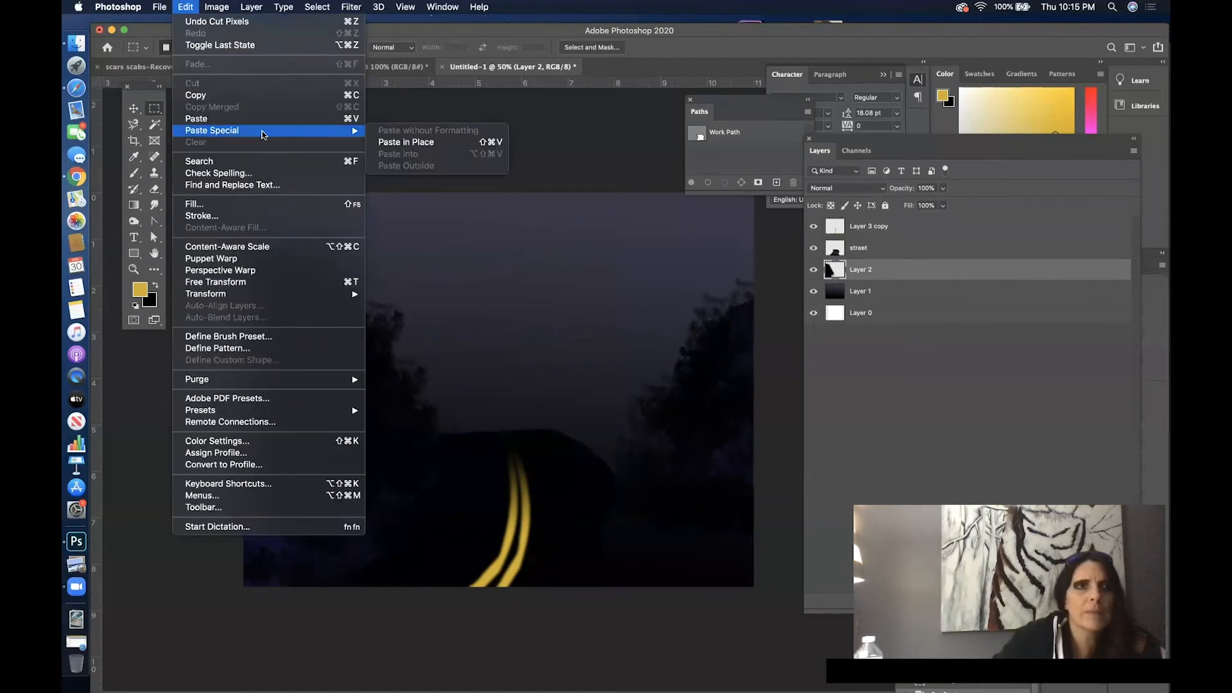
{"action": "left_click", "coordinate": [399, 142]}
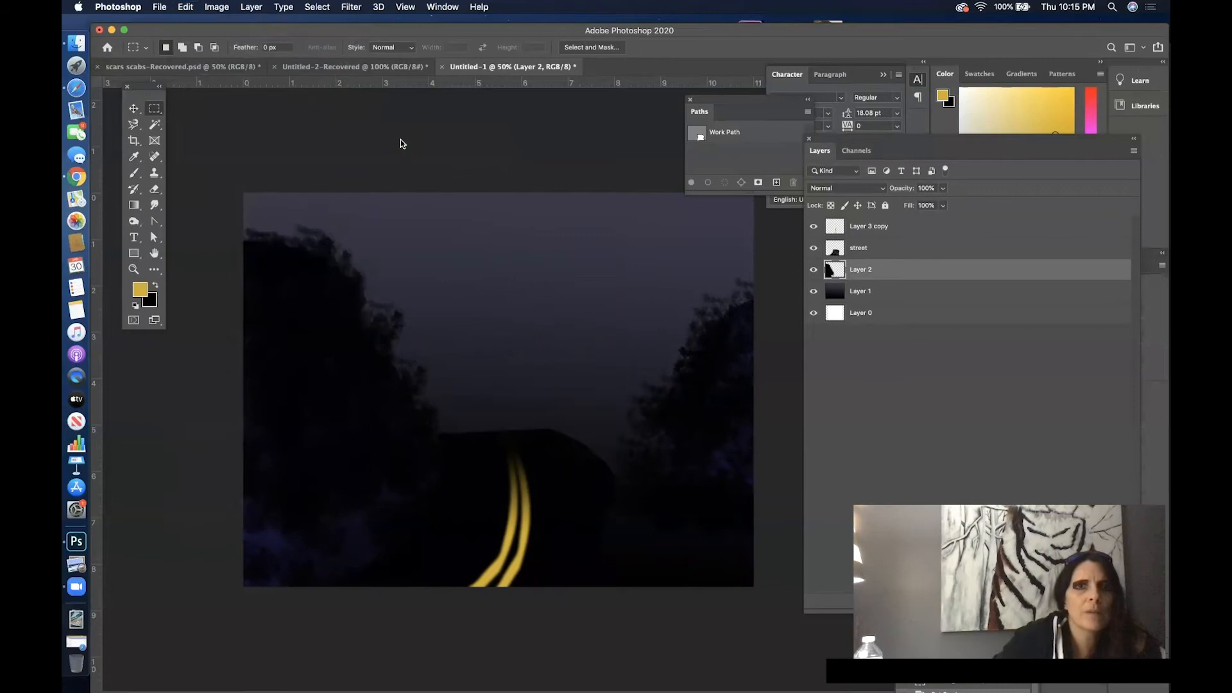
- Scale the right-hand tree mass to about 128% width and 121% height, and move it up and closer to the street
{"action": "left_click", "coordinate": [186, 7]}
{"action": "mouse_move", "coordinate": [288, 295]}
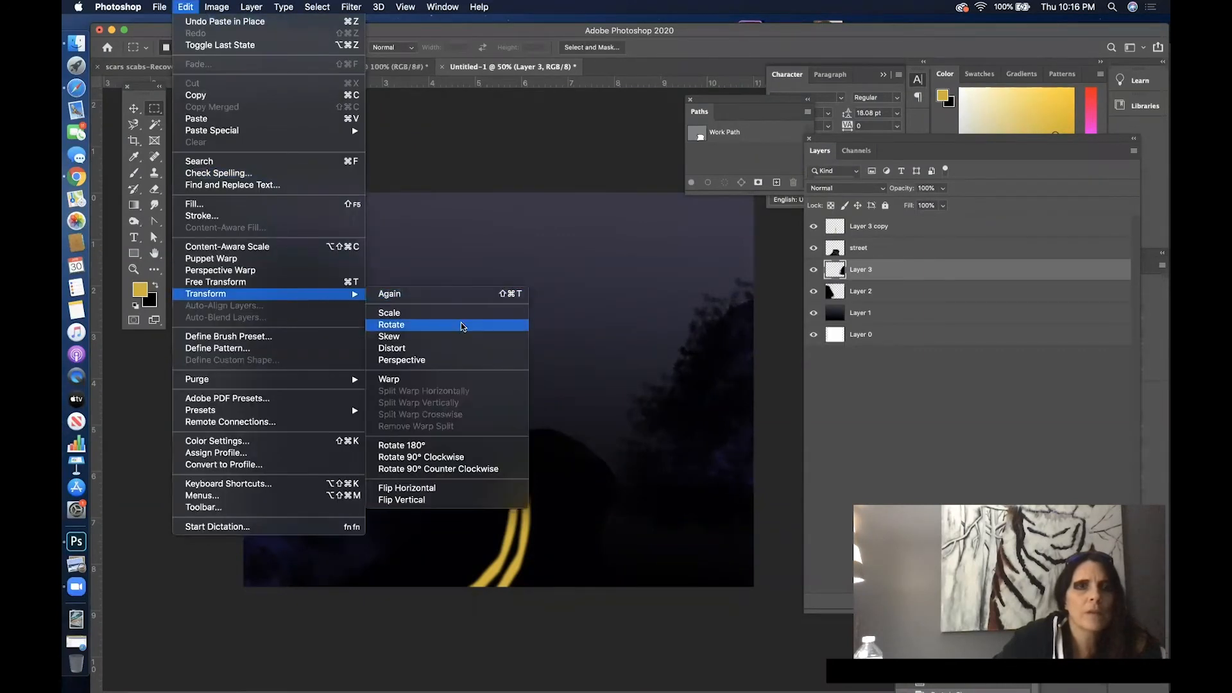
{"action": "left_click", "coordinate": [454, 312]}
{"action": "left_click_drag", "start_coordinate": [599, 408], "coordinate": [557, 408]}
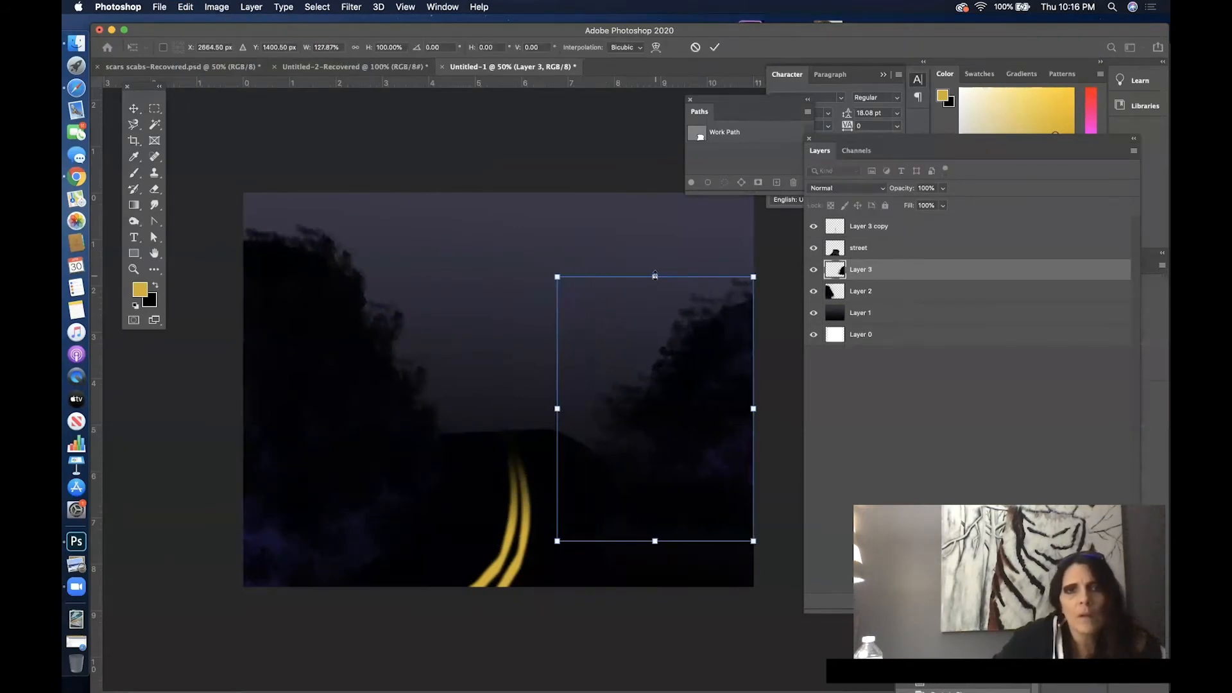
{"action": "left_click_drag", "start_coordinate": [654, 276], "coordinate": [655, 253]}
{"action": "left_click_drag", "start_coordinate": [655, 541], "coordinate": [654, 573]}
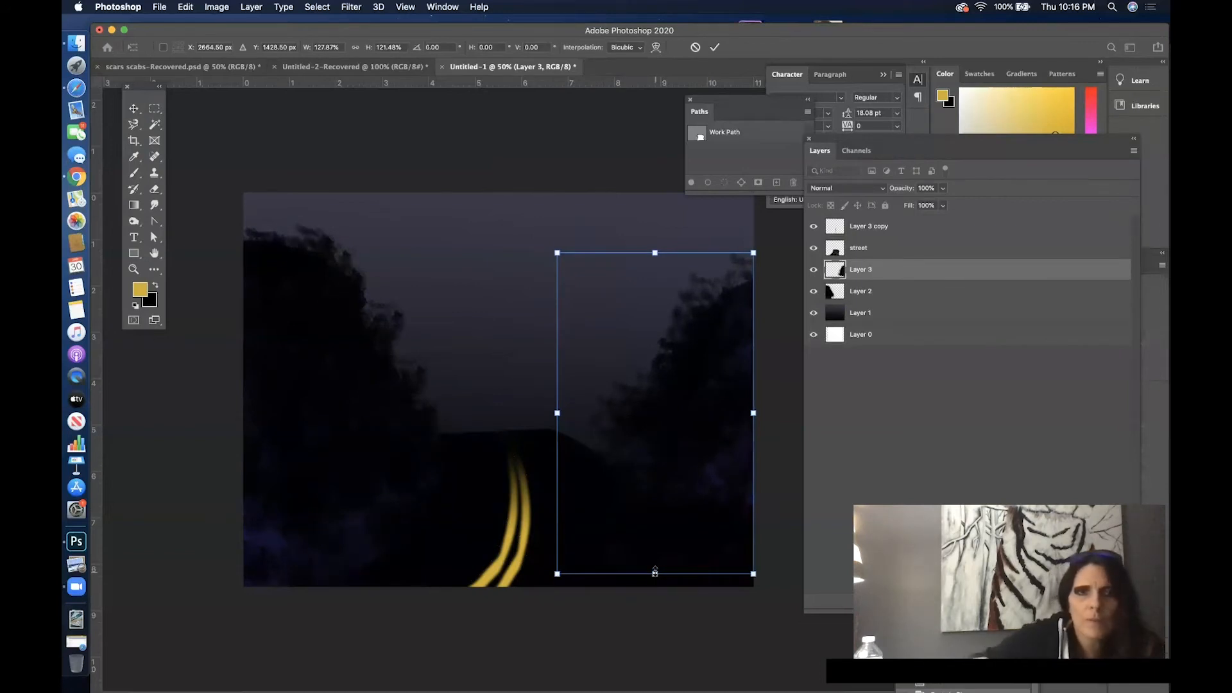
{"action": "left_click_drag", "start_coordinate": [685, 444], "coordinate": [642, 405]}
{"action": "left_click_drag", "start_coordinate": [698, 478], "coordinate": [706, 474]}
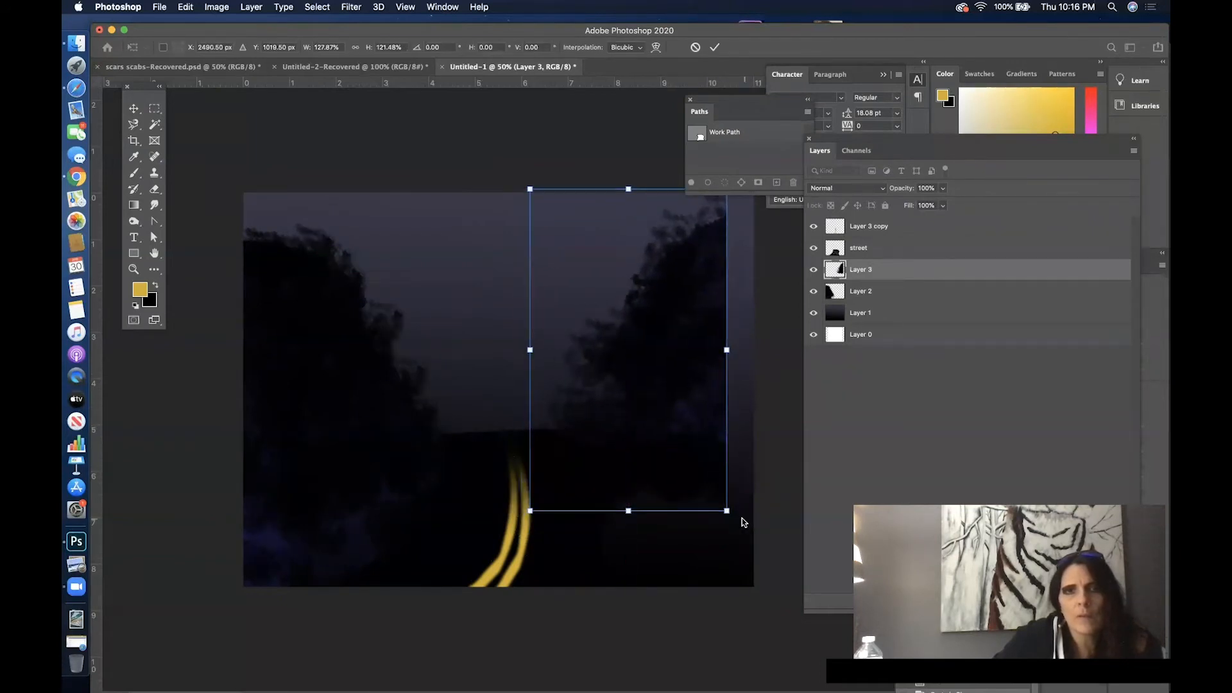
- Widen the tree mass past the canvas's right edge, fit it against the street's right side and commit the transformation
{"action": "left_click_drag", "start_coordinate": [719, 350], "coordinate": [788, 349]}
{"action": "mouse_move", "coordinate": [693, 369]}
{"action": "left_mouse_down"}
{"action": "mouse_move", "coordinate": [696, 385]}
{"action": "mouse_move", "coordinate": [702, 365]}
{"action": "mouse_move", "coordinate": [803, 359]}
{"action": "mouse_move", "coordinate": [706, 378]}
{"action": "left_mouse_up"}
{"action": "left_click_drag", "start_coordinate": [648, 199], "coordinate": [649, 244]}
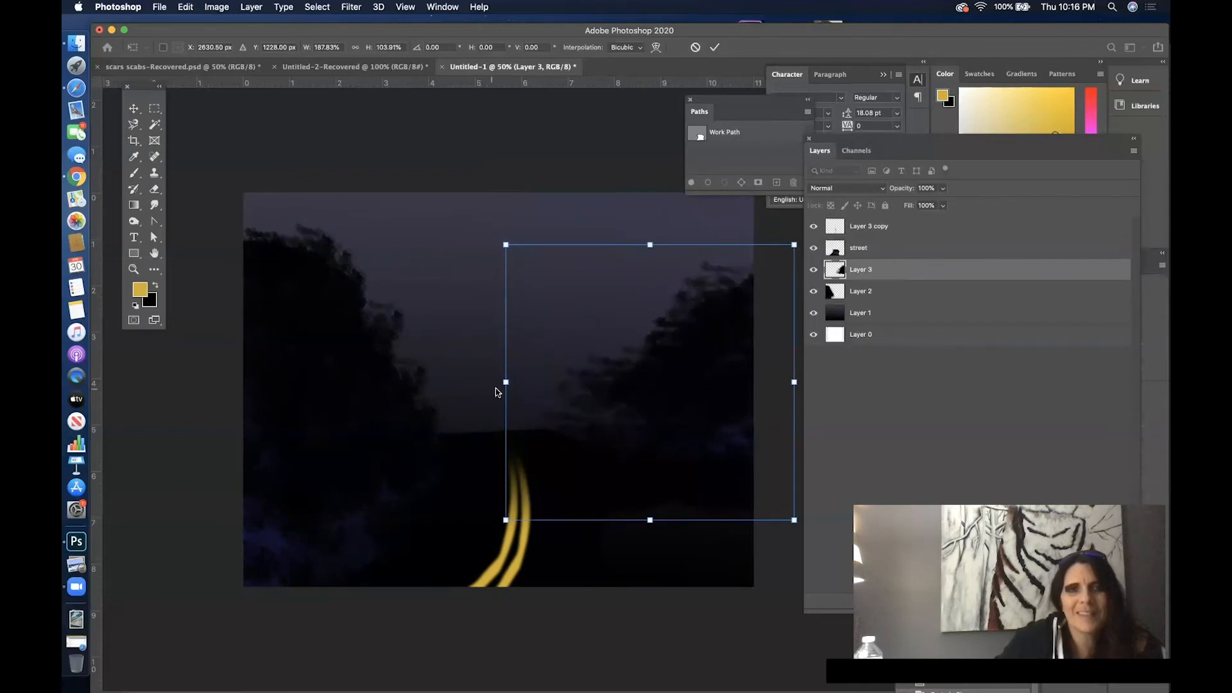
{"action": "left_click_drag", "start_coordinate": [507, 386], "coordinate": [524, 386]}
{"action": "left_click_drag", "start_coordinate": [679, 421], "coordinate": [657, 418]}
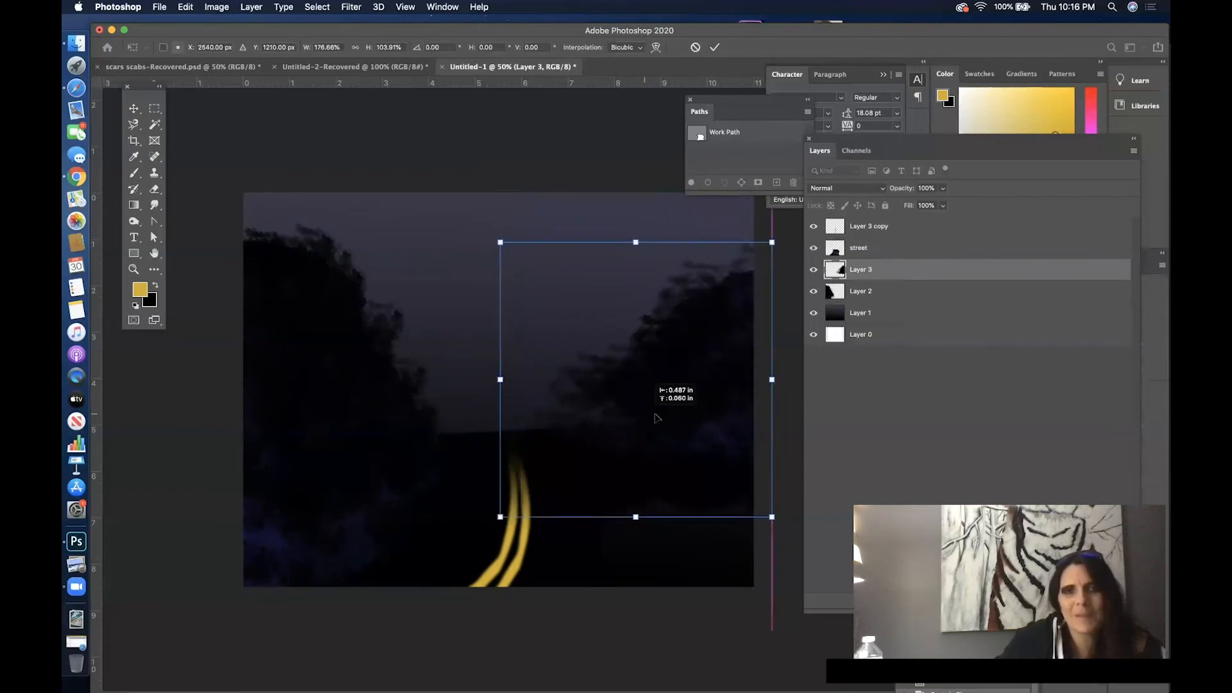
{"action": "left_click_drag", "start_coordinate": [773, 383], "coordinate": [790, 385]}
{"action": "left_click_drag", "start_coordinate": [704, 387], "coordinate": [689, 382]}
{"action": "left_click_drag", "start_coordinate": [484, 373], "coordinate": [511, 380]}
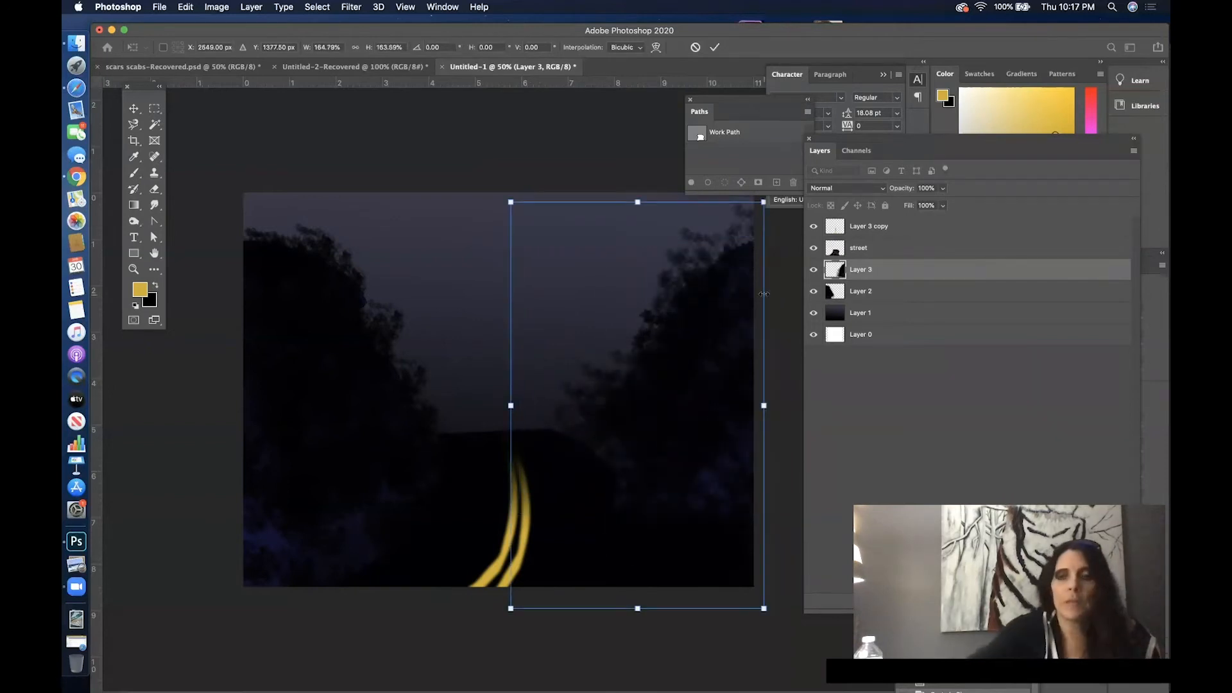
{"action": "key", "text": "Return"}
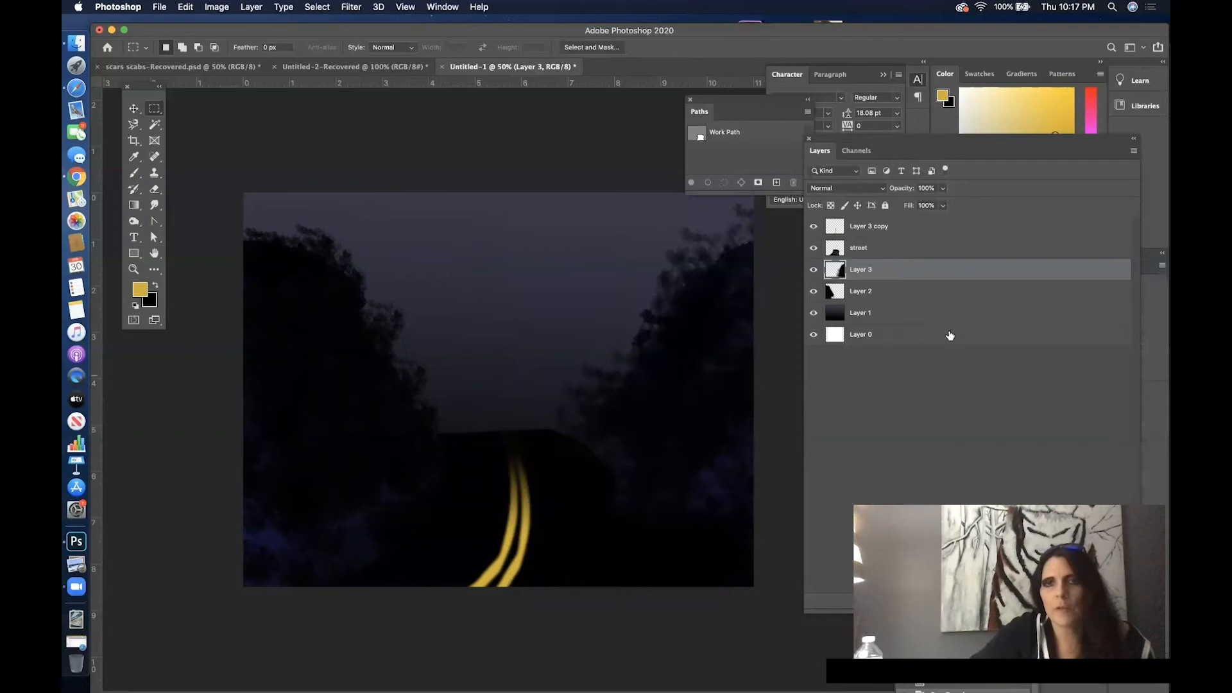
- Hide the gradient on Layer 1 and move the Layers panel clear of the canvas
{"action": "mouse_move", "coordinate": [980, 150]}
{"action": "left_mouse_down"}
{"action": "mouse_move", "coordinate": [863, 111]}
{"action": "mouse_move", "coordinate": [716, 114]}
{"action": "left_mouse_up"}
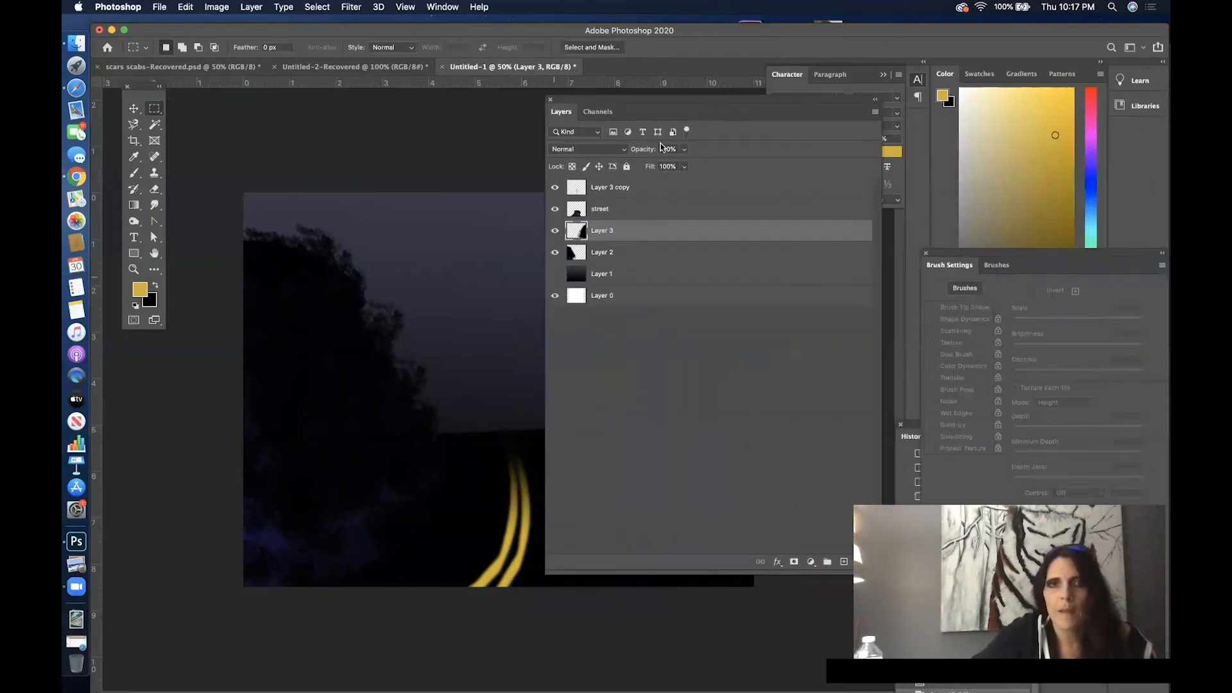
{"action": "left_click_drag", "start_coordinate": [639, 103], "coordinate": [787, 92]}
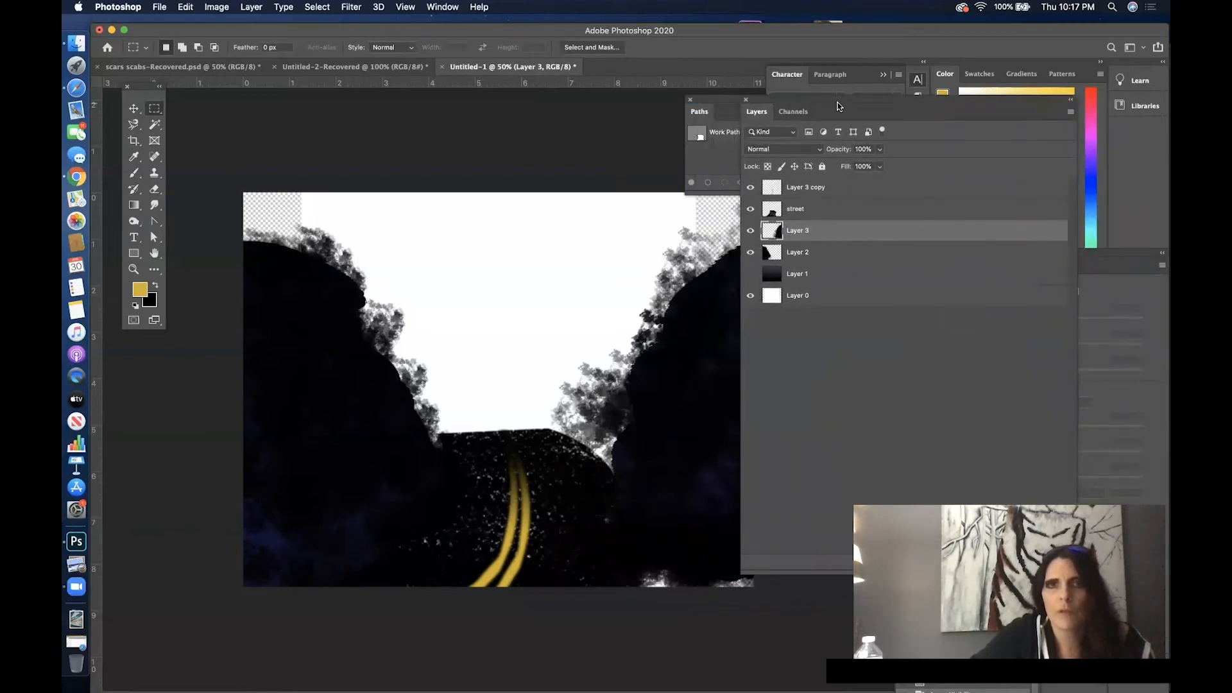
- Fill the gaps beside the street's right edge and at the lower right in black on Layer 2 with a 134 px Hard Round brush
{"action": "left_click", "coordinate": [139, 175]}
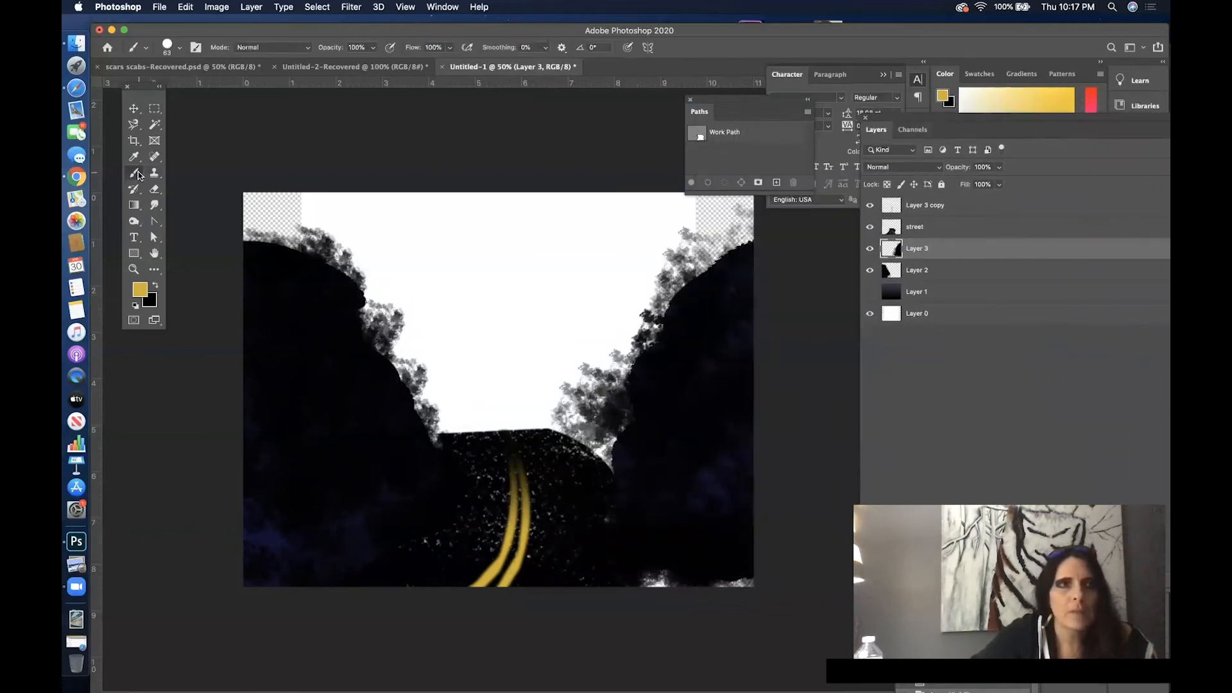
{"action": "left_click", "coordinate": [156, 285]}
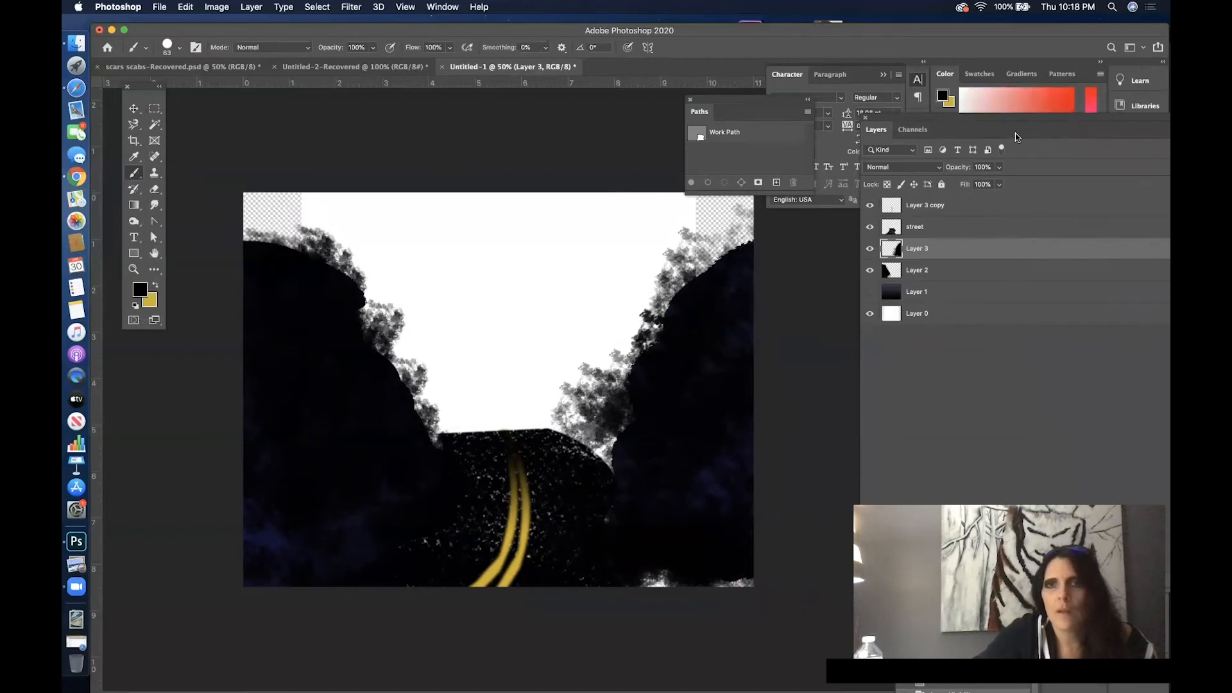
{"action": "left_click", "coordinate": [1001, 275]}
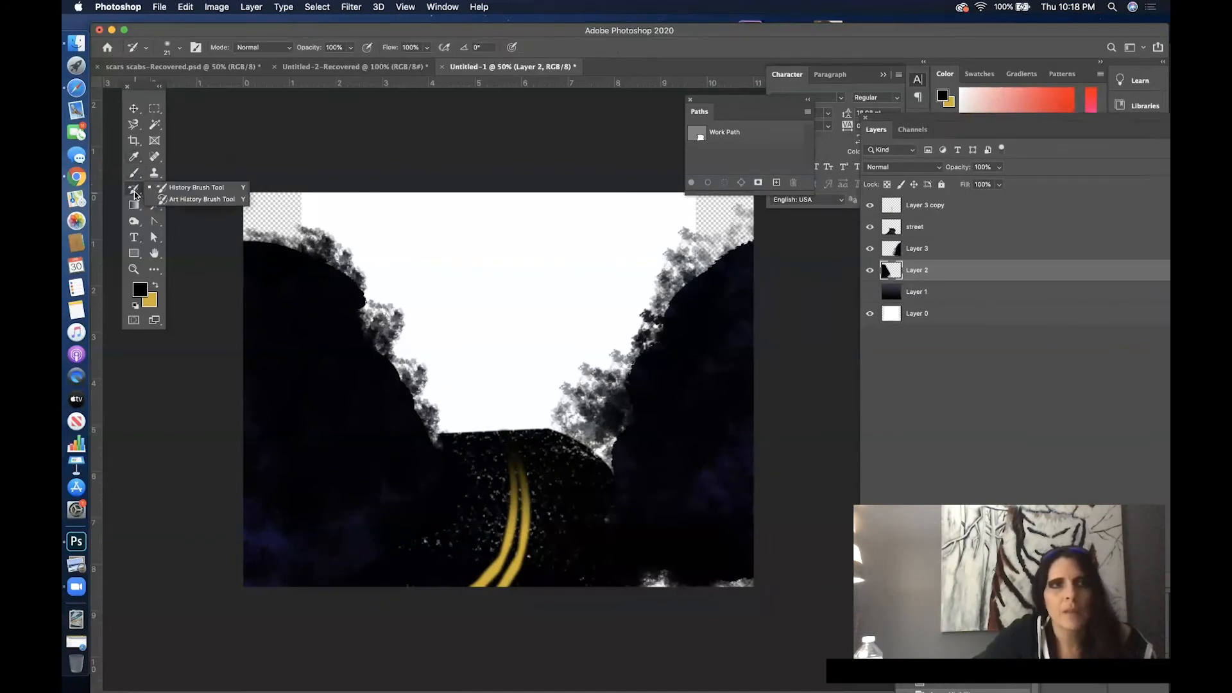
{"action": "right_click", "coordinate": [497, 264]}
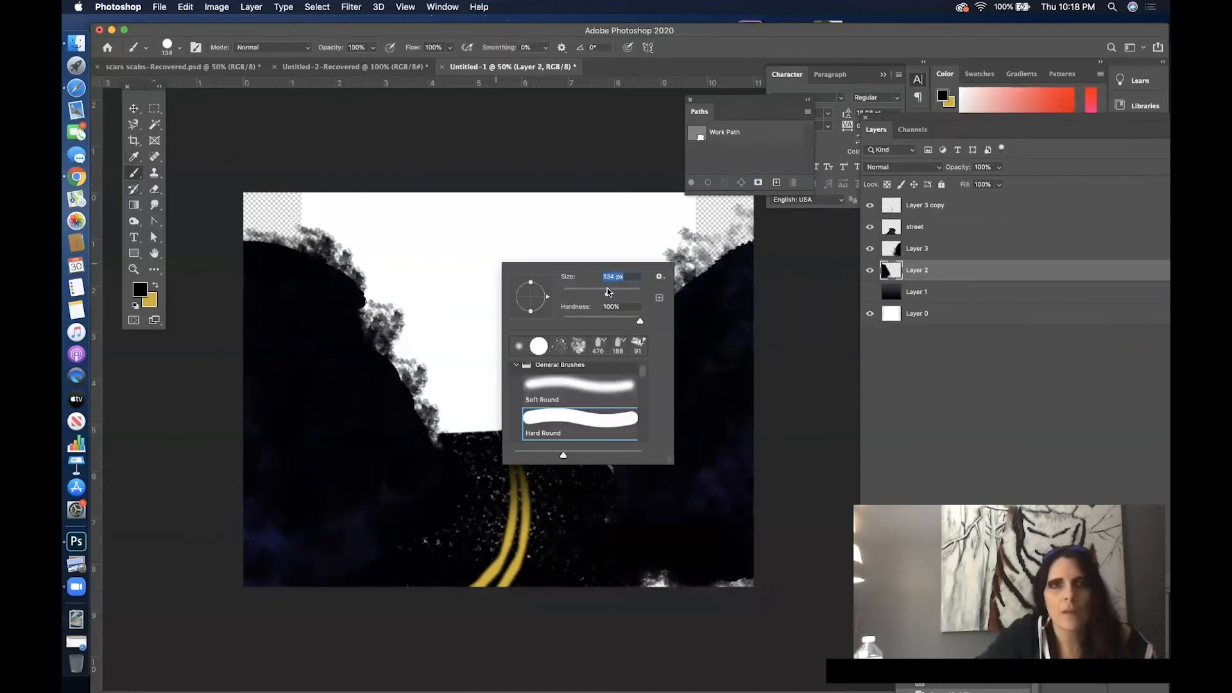
{"action": "key", "text": "Return"}
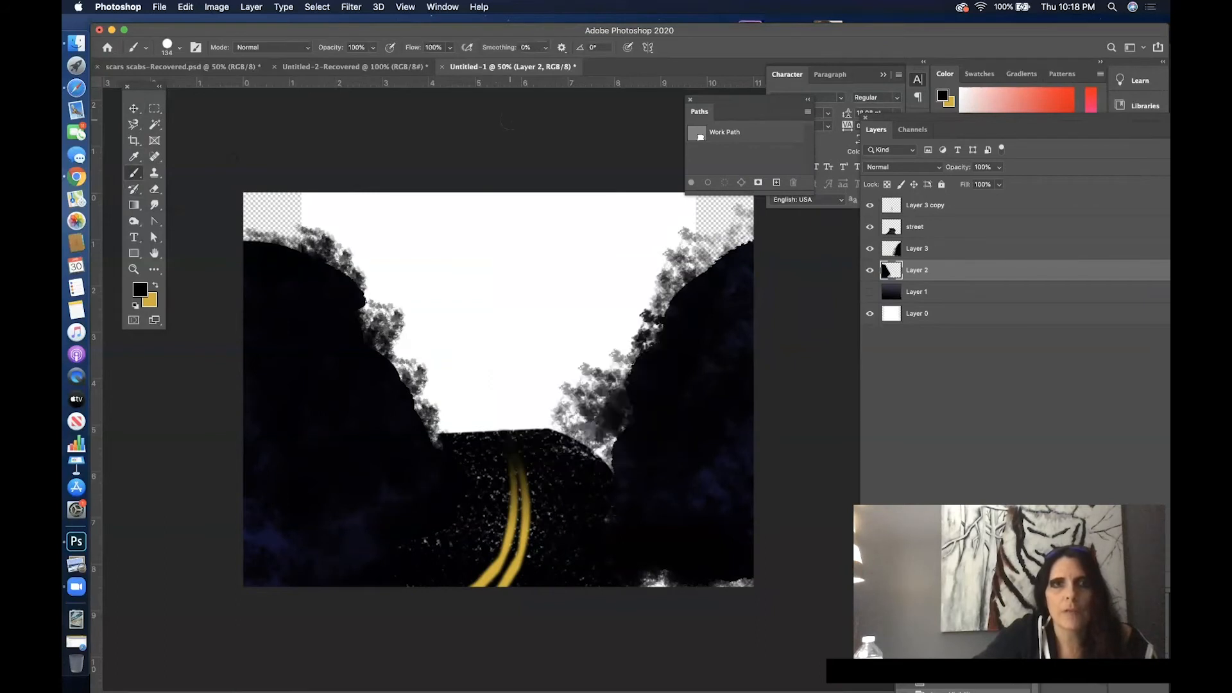
{"action": "mouse_move", "coordinate": [636, 406]}
{"action": "left_mouse_down"}
{"action": "mouse_move", "coordinate": [575, 446]}
{"action": "mouse_move", "coordinate": [596, 434]}
{"action": "mouse_move", "coordinate": [585, 439]}
{"action": "mouse_move", "coordinate": [629, 459]}
{"action": "left_mouse_up"}
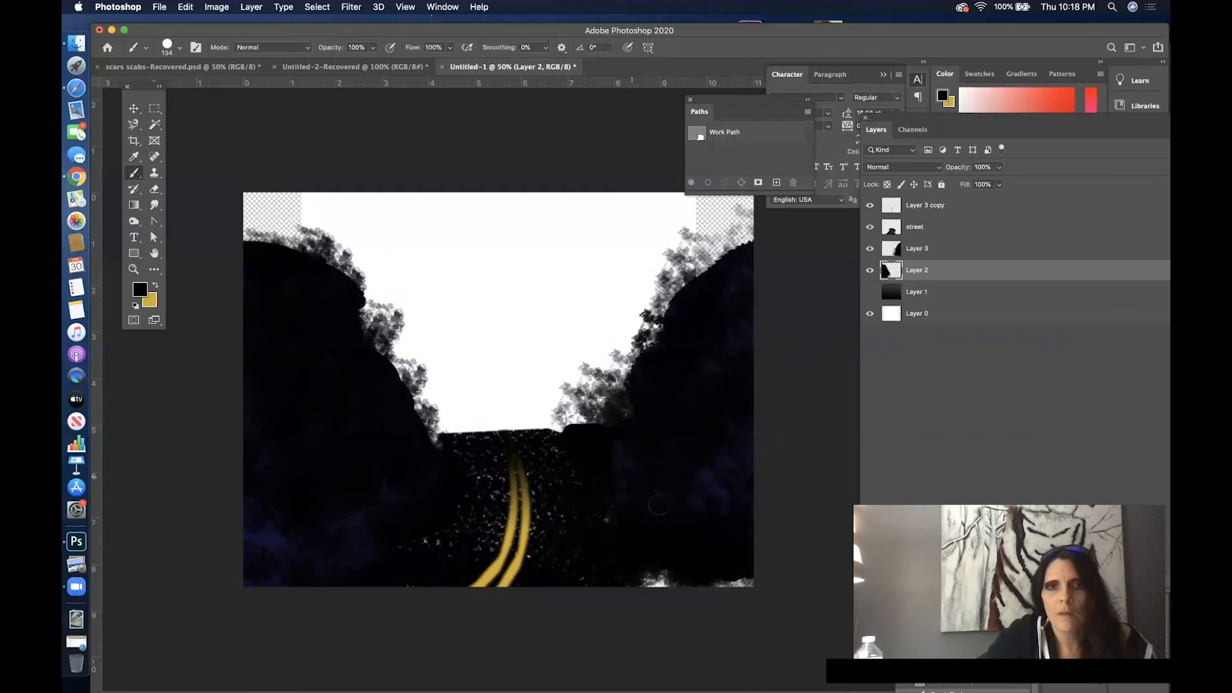
{"action": "left_click_drag", "start_coordinate": [610, 537], "coordinate": [700, 579]}
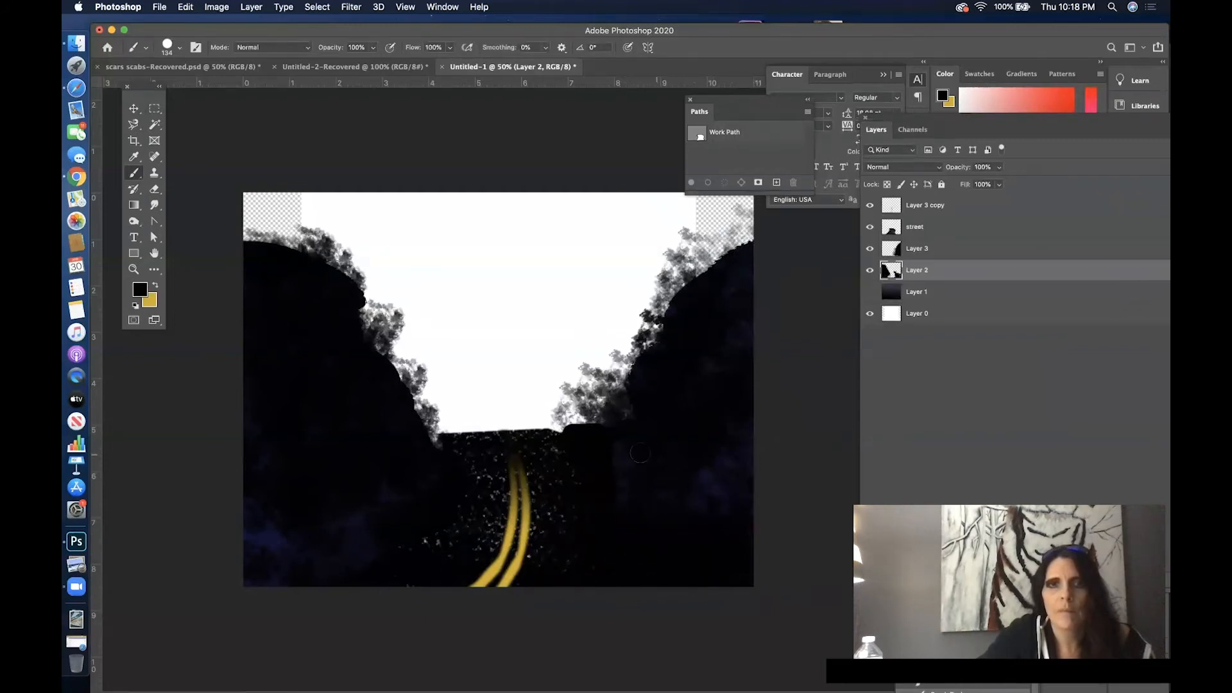
- Merge Layer 2 and Layer 3, which hold the two tree masses, into one layer
{"action": "left_click", "coordinate": [970, 251], "text": "shift"}
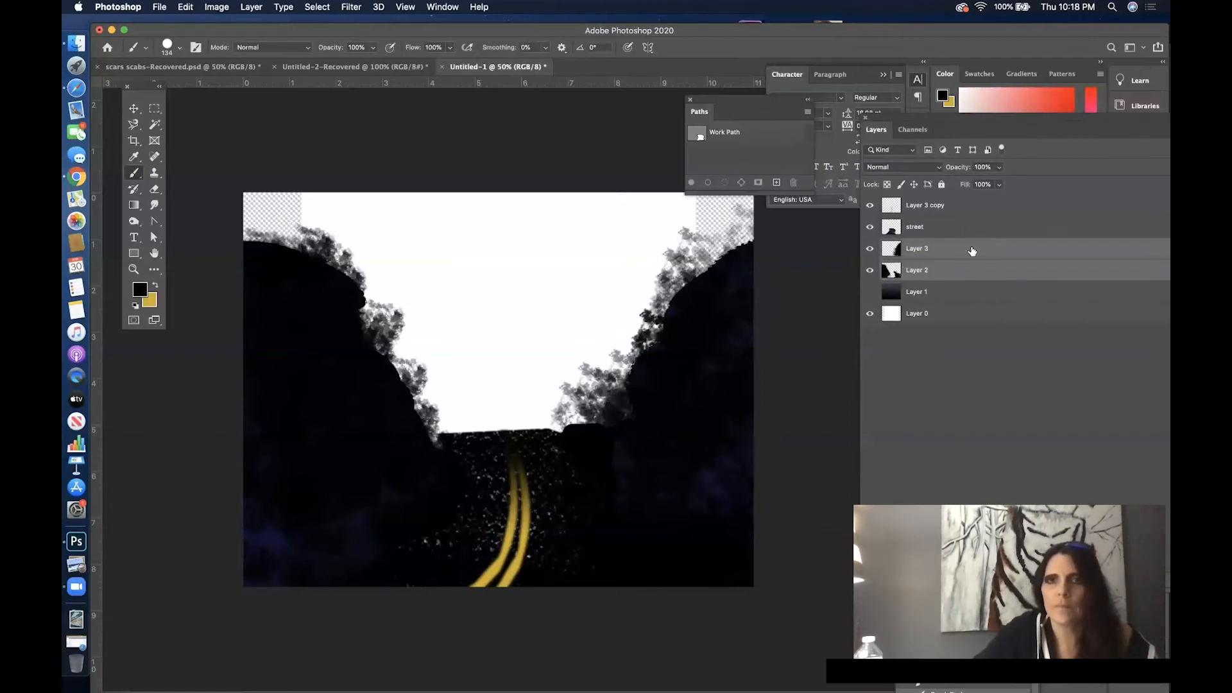
{"action": "right_click", "coordinate": [971, 250]}
{"action": "left_click", "coordinate": [1021, 521]}
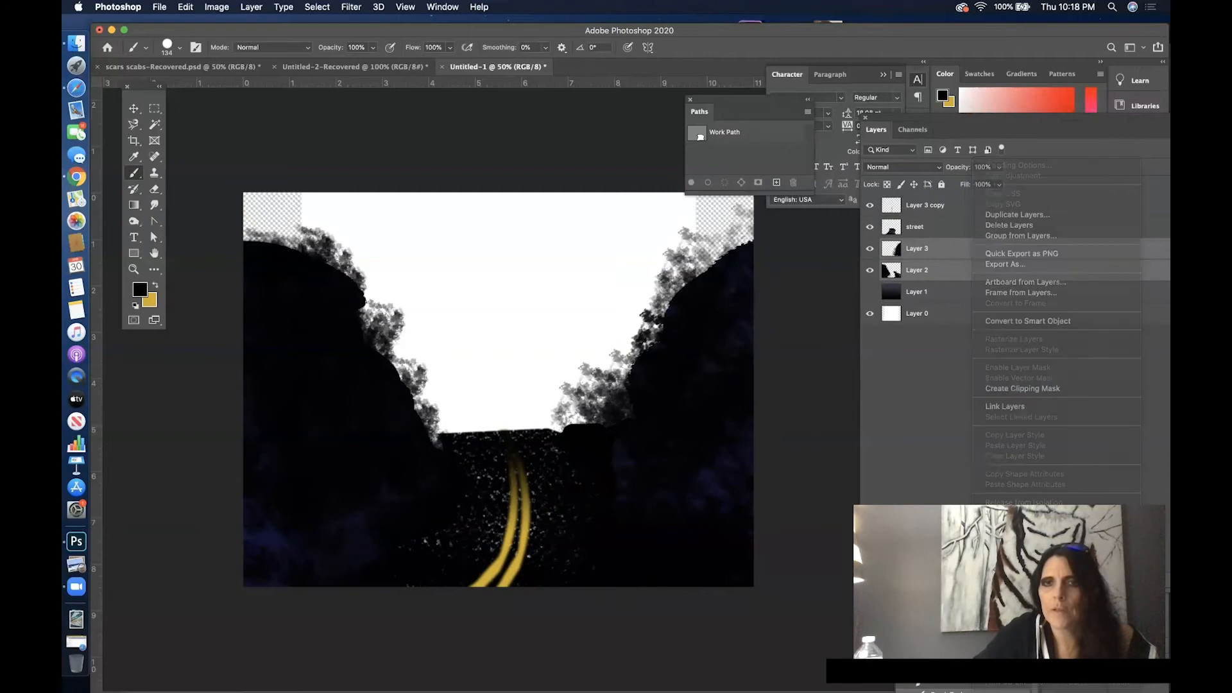
- Make the street layer active and load the saved road channel as a new selection
{"action": "left_click", "coordinate": [965, 232]}
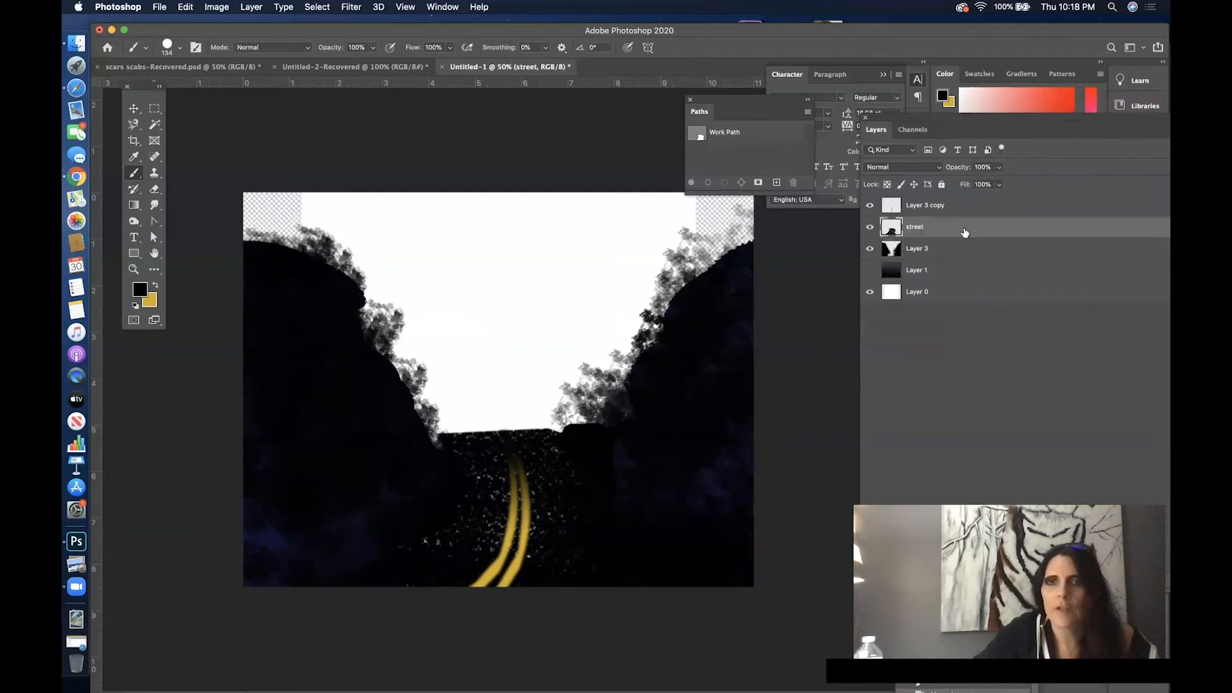
{"action": "mouse_move", "coordinate": [966, 231]}
{"action": "left_mouse_down"}
{"action": "mouse_move", "coordinate": [978, 268]}
{"action": "mouse_move", "coordinate": [969, 224]}
{"action": "left_mouse_up"}
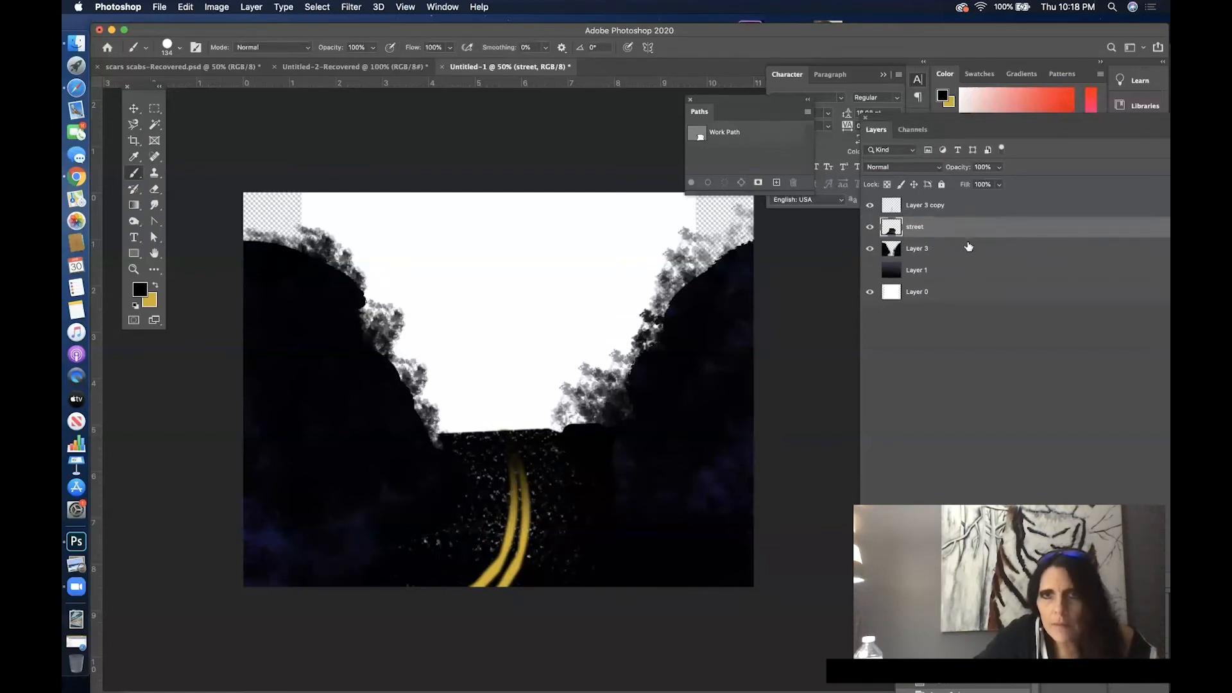
{"action": "left_click", "coordinate": [317, 7]}
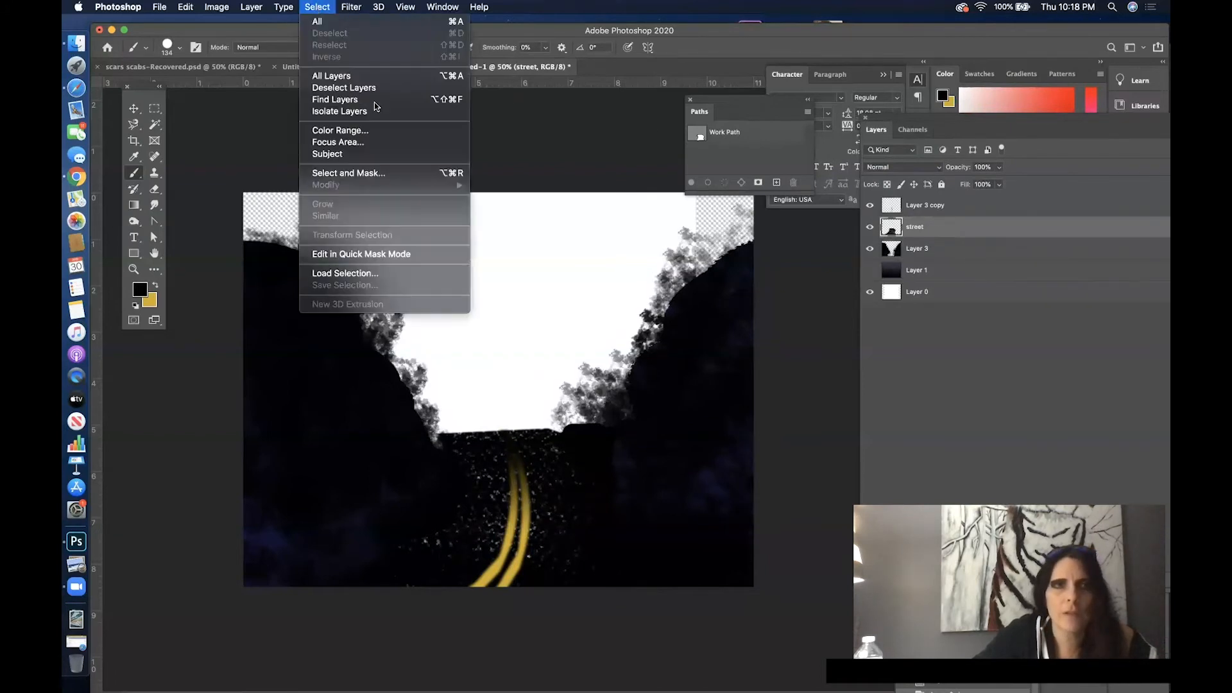
{"action": "left_click", "coordinate": [385, 273]}
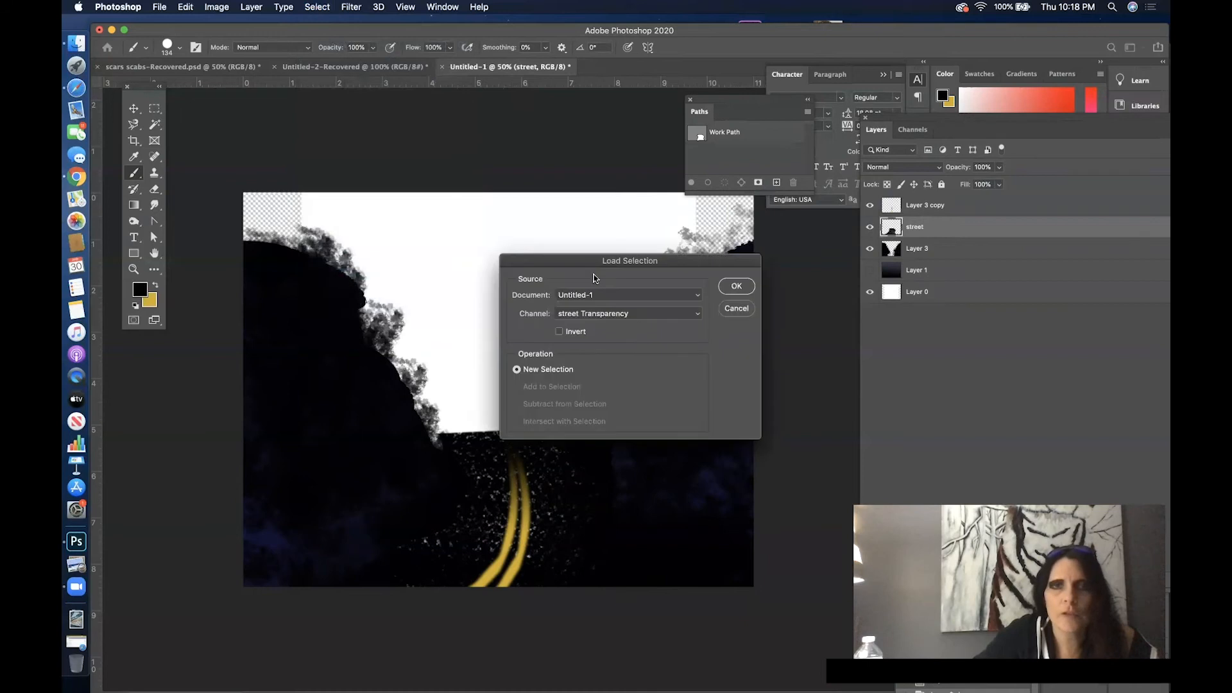
{"action": "left_click", "coordinate": [616, 311]}
{"action": "left_click", "coordinate": [631, 328]}
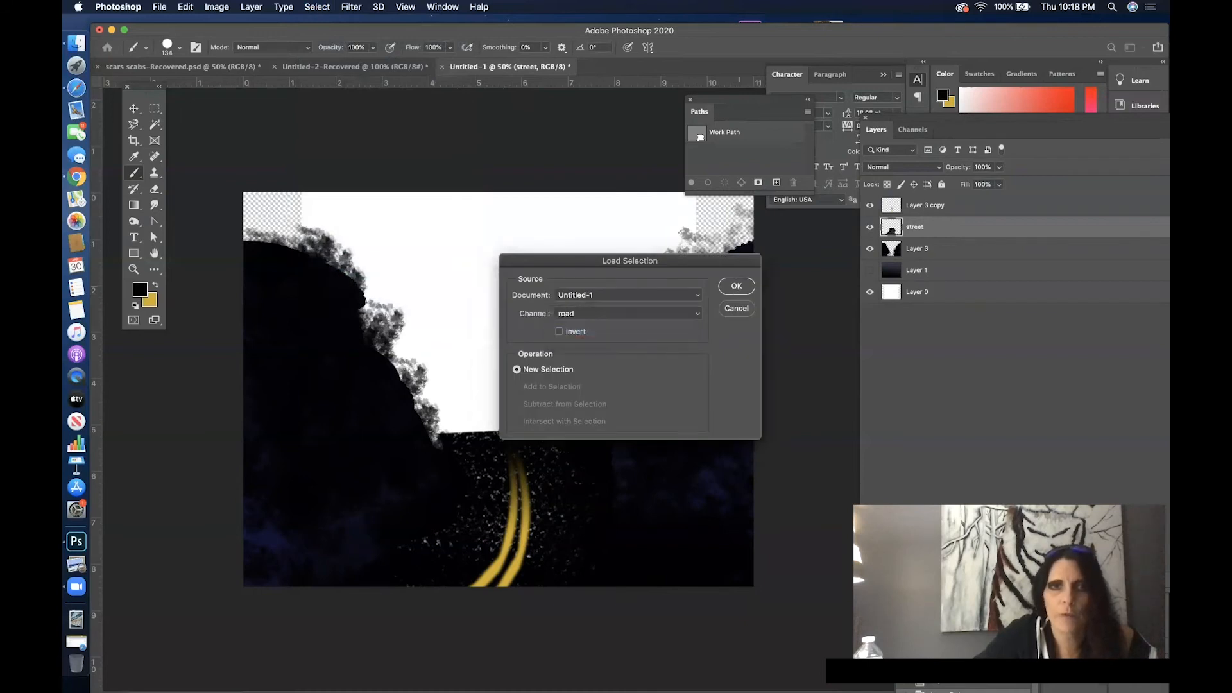
{"action": "left_click", "coordinate": [736, 286]}
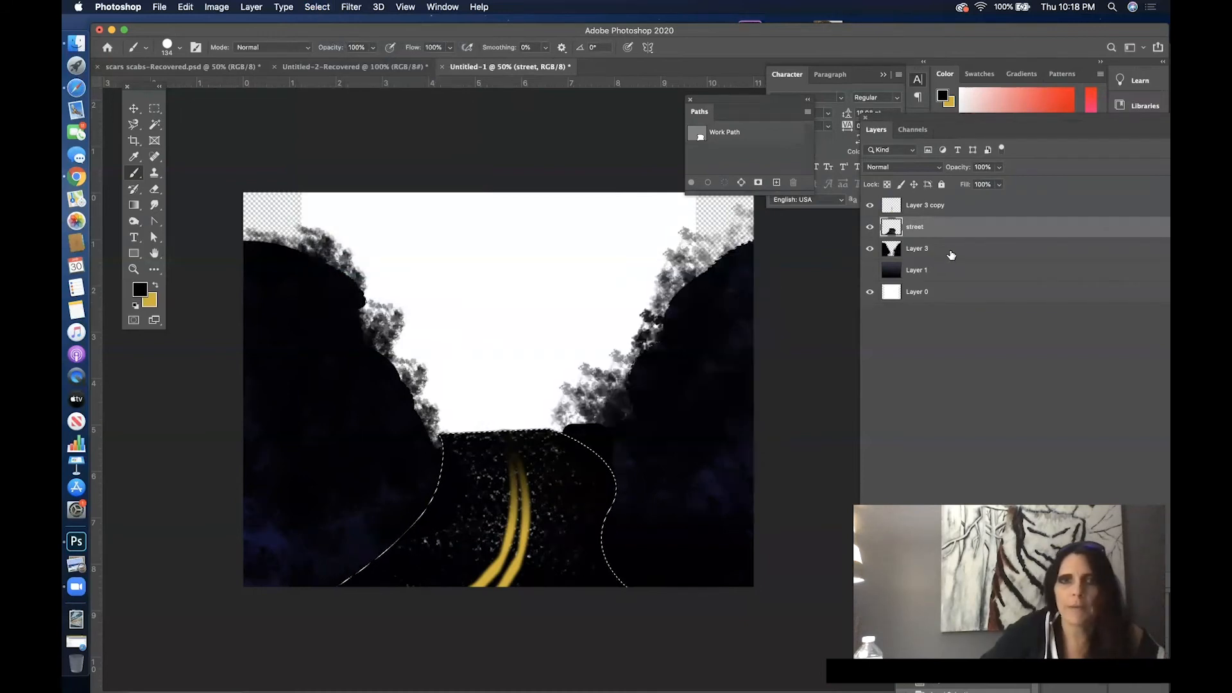
- Clear the road area from the merged tree layer, Layer 3, and deselect
{"action": "left_click", "coordinate": [951, 255]}
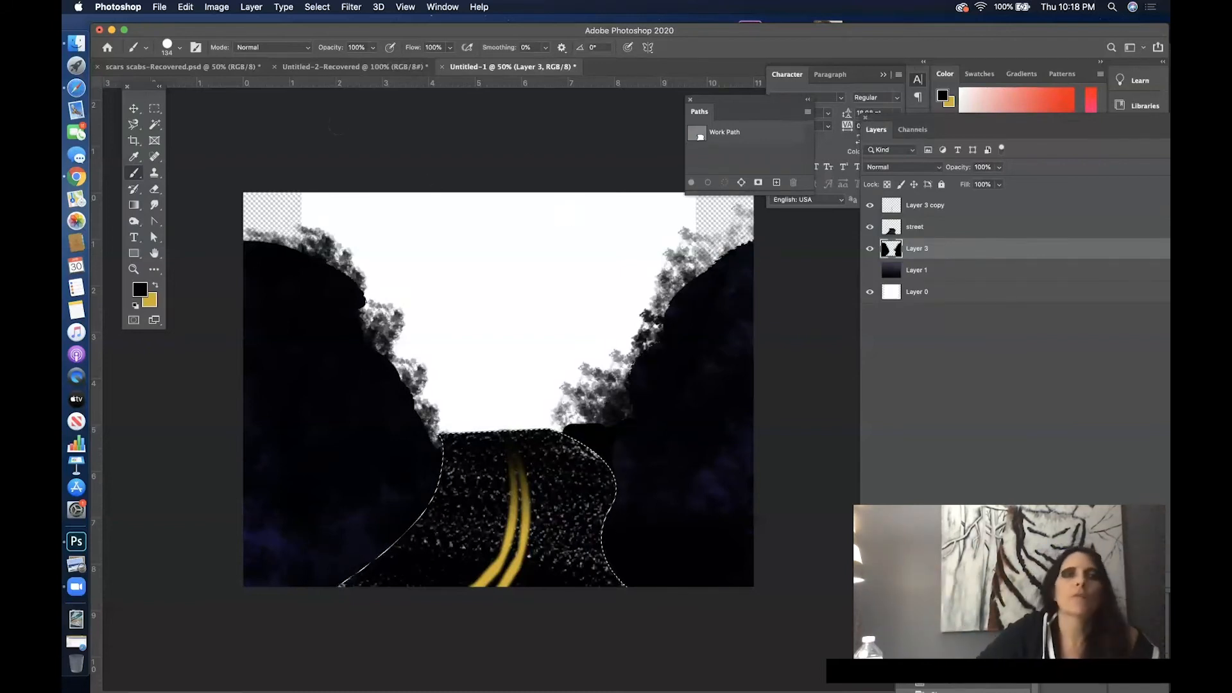
{"action": "left_click", "coordinate": [317, 7]}
{"action": "left_click", "coordinate": [329, 33]}
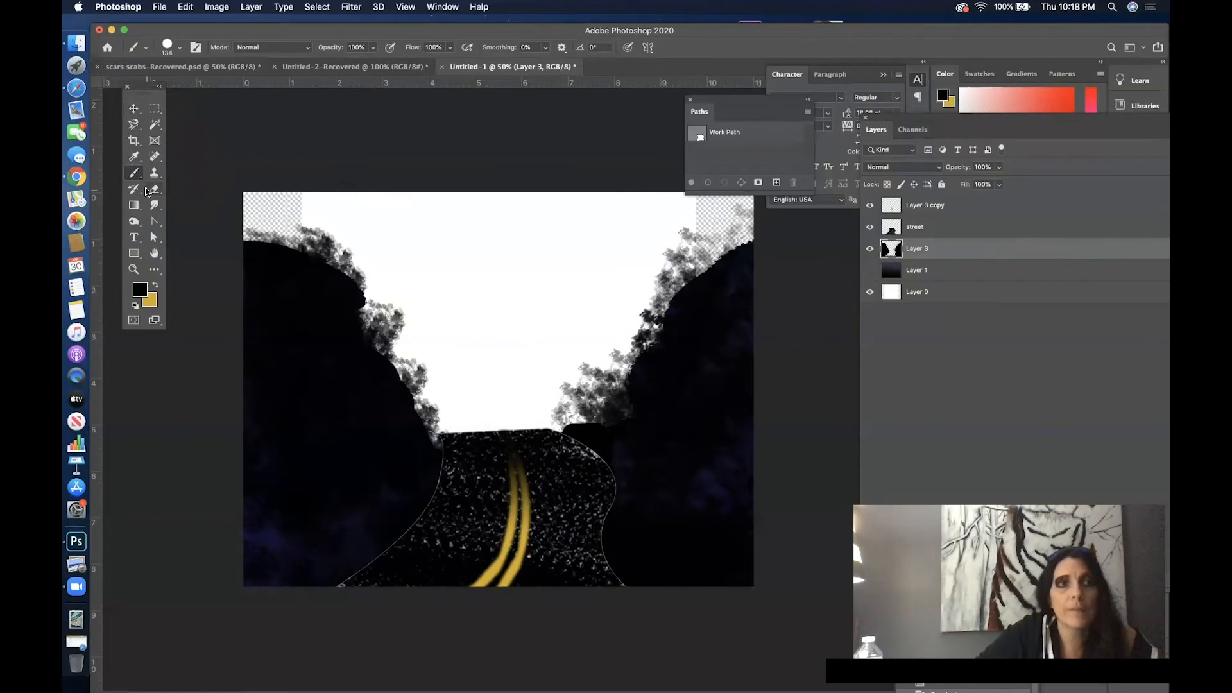
- Dab black speckled foliage over the right-hand bush beside the street's far end on Layer 3 with a 252 px scatter brush
{"action": "left_click", "coordinate": [145, 48]}
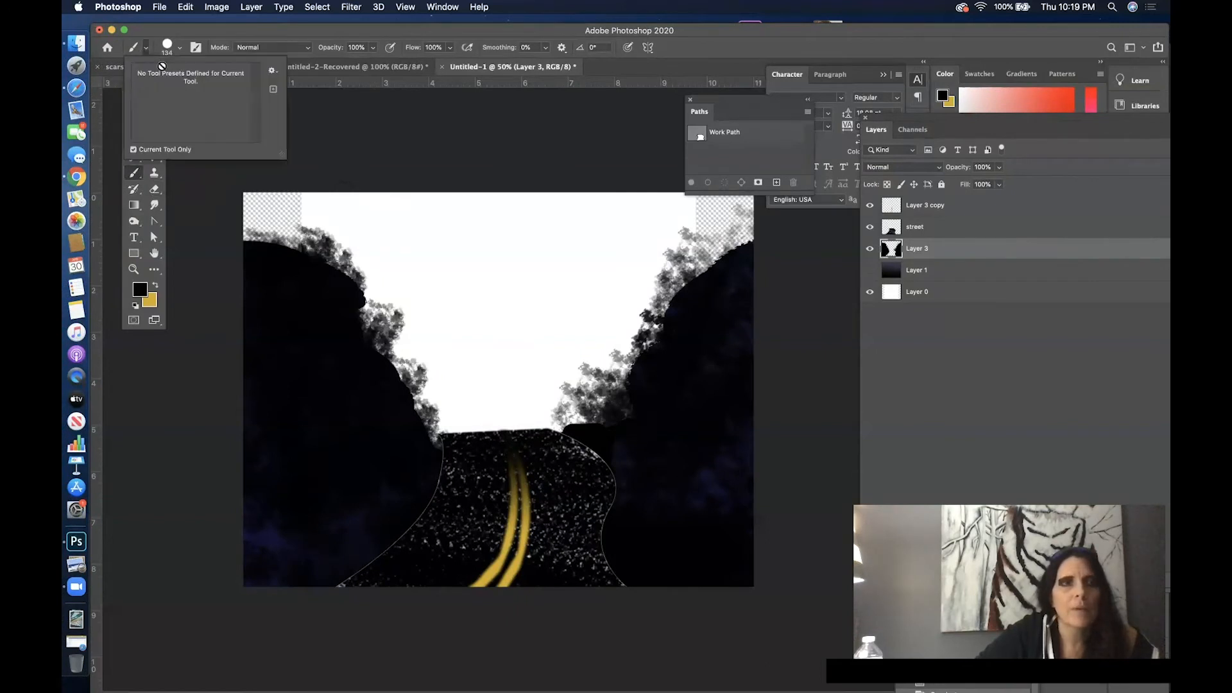
{"action": "left_click", "coordinate": [166, 47]}
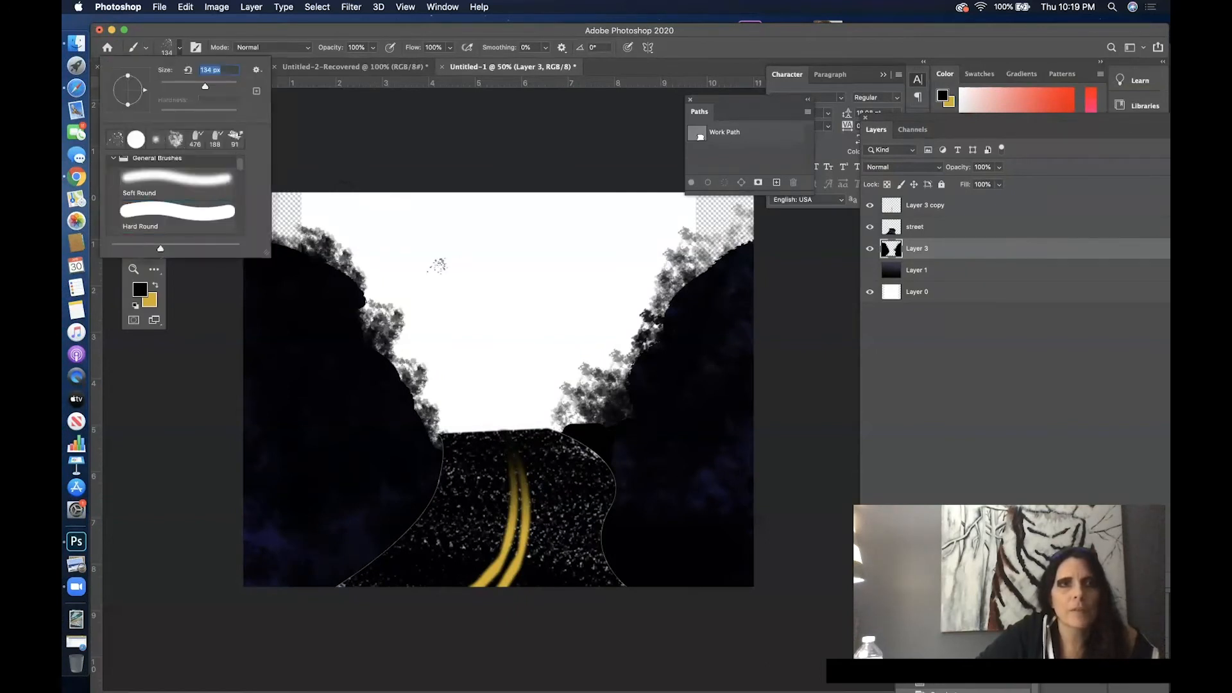
{"action": "right_click", "coordinate": [720, 339]}
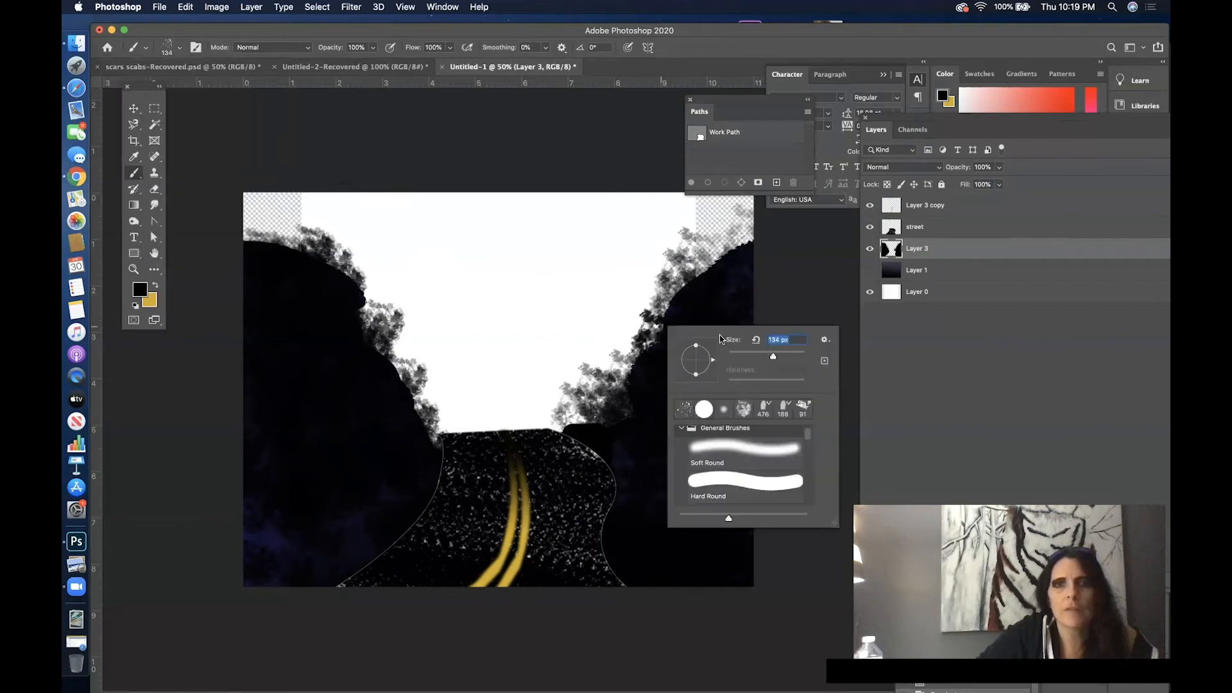
{"action": "left_click_drag", "start_coordinate": [609, 393], "coordinate": [580, 419]}
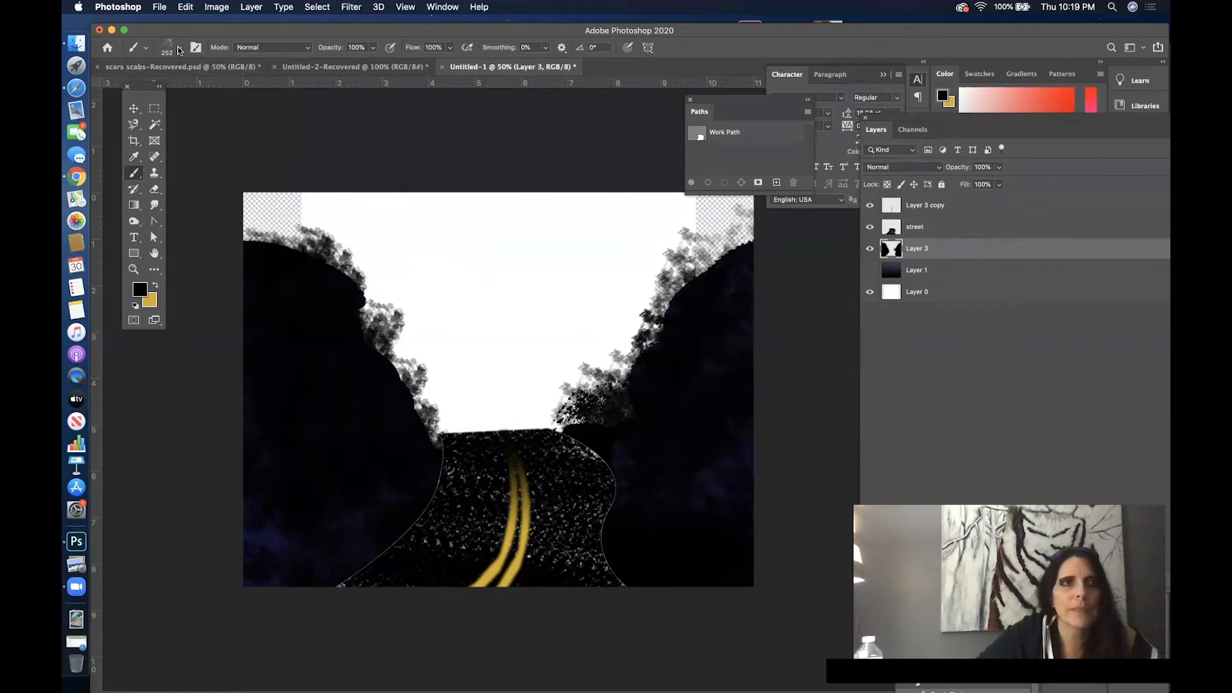
- Paint black leafy texture along the inner edges of both tree masses and the street's sides with a 252 px textured foliage brush
{"action": "left_click", "coordinate": [179, 51]}
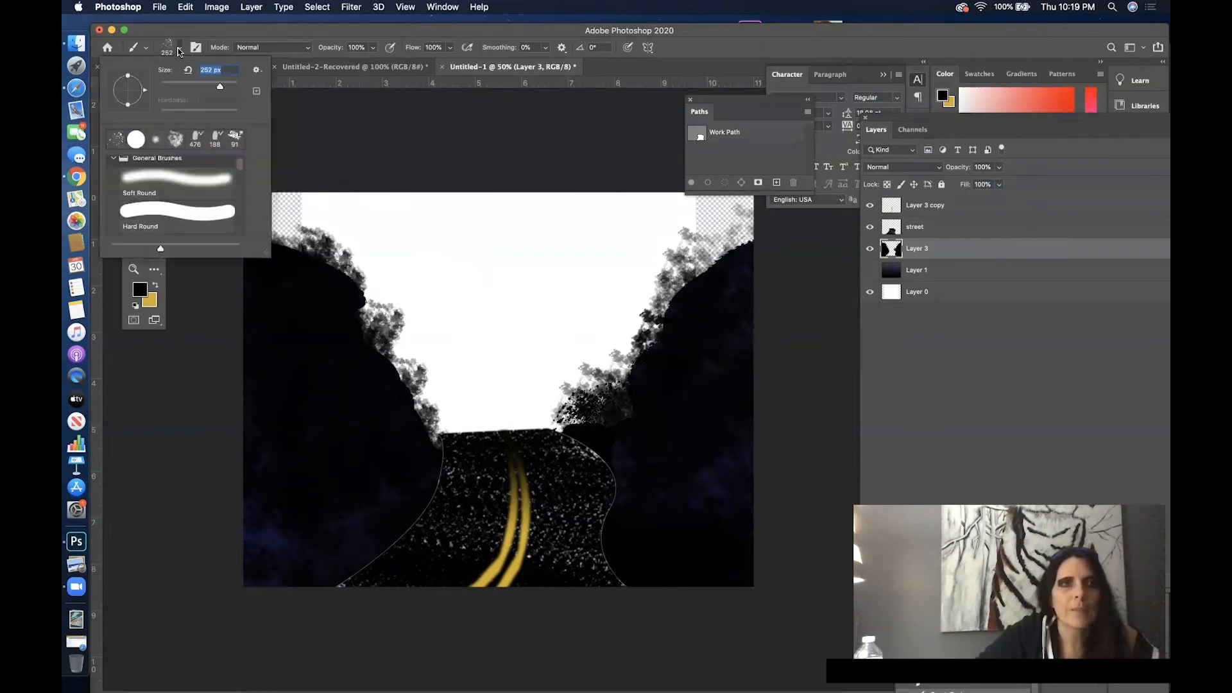
{"action": "left_click", "coordinate": [173, 141]}
{"action": "mouse_move", "coordinate": [607, 412]}
{"action": "left_mouse_down"}
{"action": "mouse_move", "coordinate": [574, 418]}
{"action": "mouse_move", "coordinate": [603, 417]}
{"action": "mouse_move", "coordinate": [643, 375]}
{"action": "mouse_move", "coordinate": [610, 335]}
{"action": "mouse_move", "coordinate": [635, 358]}
{"action": "mouse_move", "coordinate": [704, 313]}
{"action": "mouse_move", "coordinate": [702, 285]}
{"action": "mouse_move", "coordinate": [744, 273]}
{"action": "mouse_move", "coordinate": [725, 252]}
{"action": "left_mouse_up"}
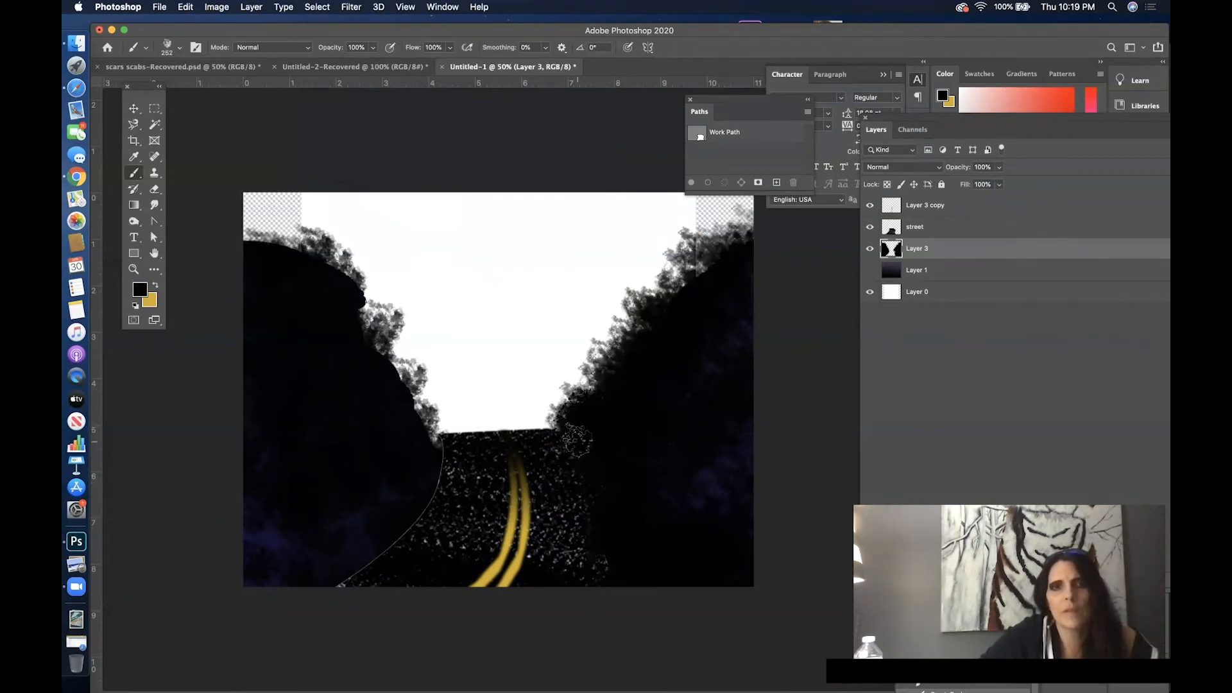
{"action": "left_click_drag", "start_coordinate": [314, 587], "coordinate": [375, 560]}
{"action": "mouse_move", "coordinate": [420, 446]}
{"action": "left_mouse_down"}
{"action": "mouse_move", "coordinate": [428, 411]}
{"action": "mouse_move", "coordinate": [403, 361]}
{"action": "mouse_move", "coordinate": [436, 398]}
{"action": "mouse_move", "coordinate": [429, 417]}
{"action": "mouse_move", "coordinate": [398, 370]}
{"action": "left_mouse_up"}
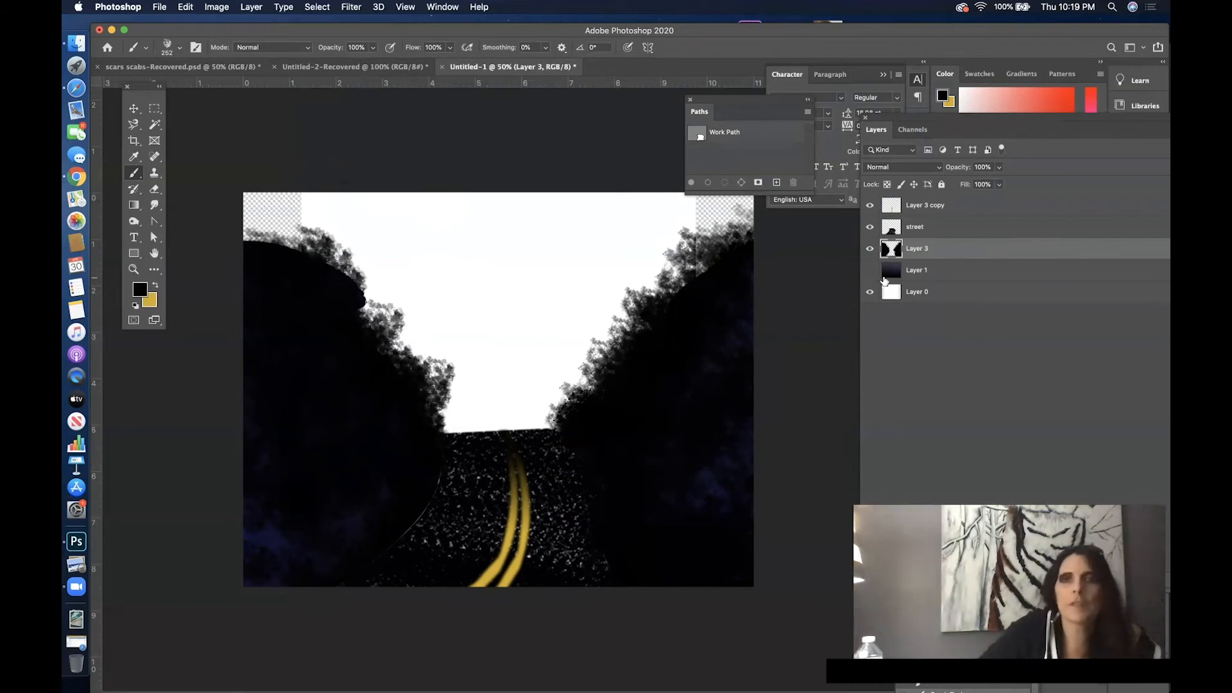
- Show the gradient on Layer 1, build the left-hand foliage higher at the canvas edge, and undo the last dab beside the street's far end
{"action": "left_click", "coordinate": [870, 271]}
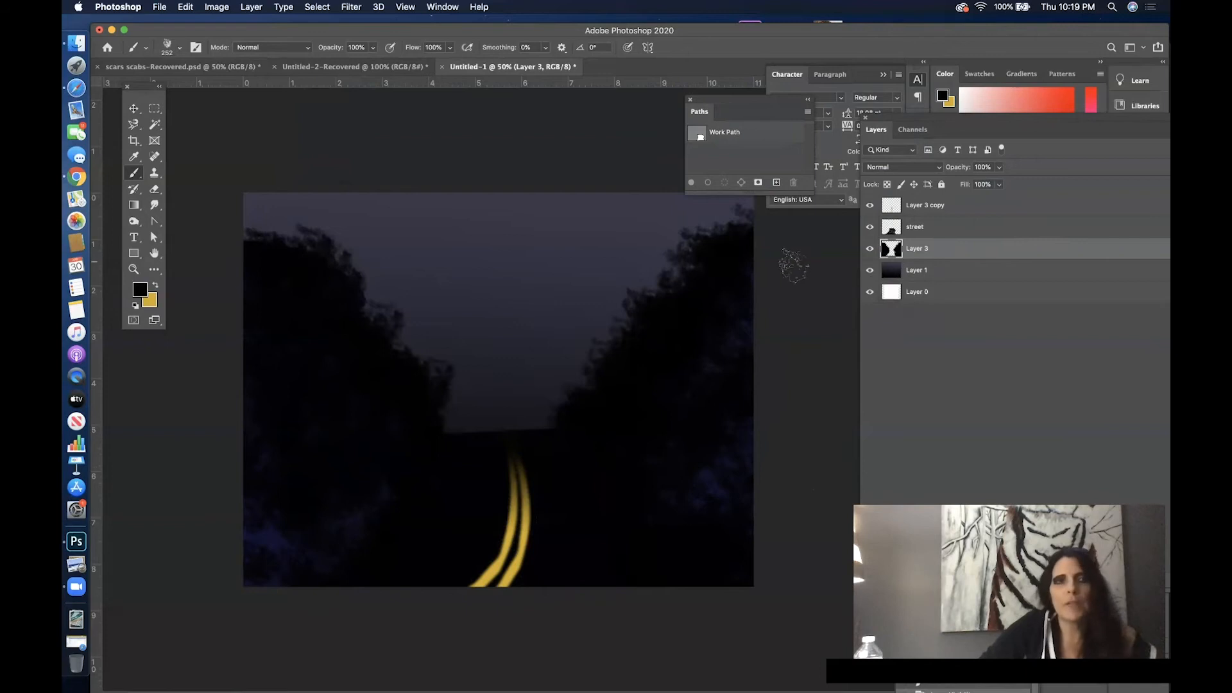
{"action": "mouse_move", "coordinate": [250, 218]}
{"action": "left_mouse_down"}
{"action": "mouse_move", "coordinate": [260, 213]}
{"action": "mouse_move", "coordinate": [279, 247]}
{"action": "left_mouse_up"}
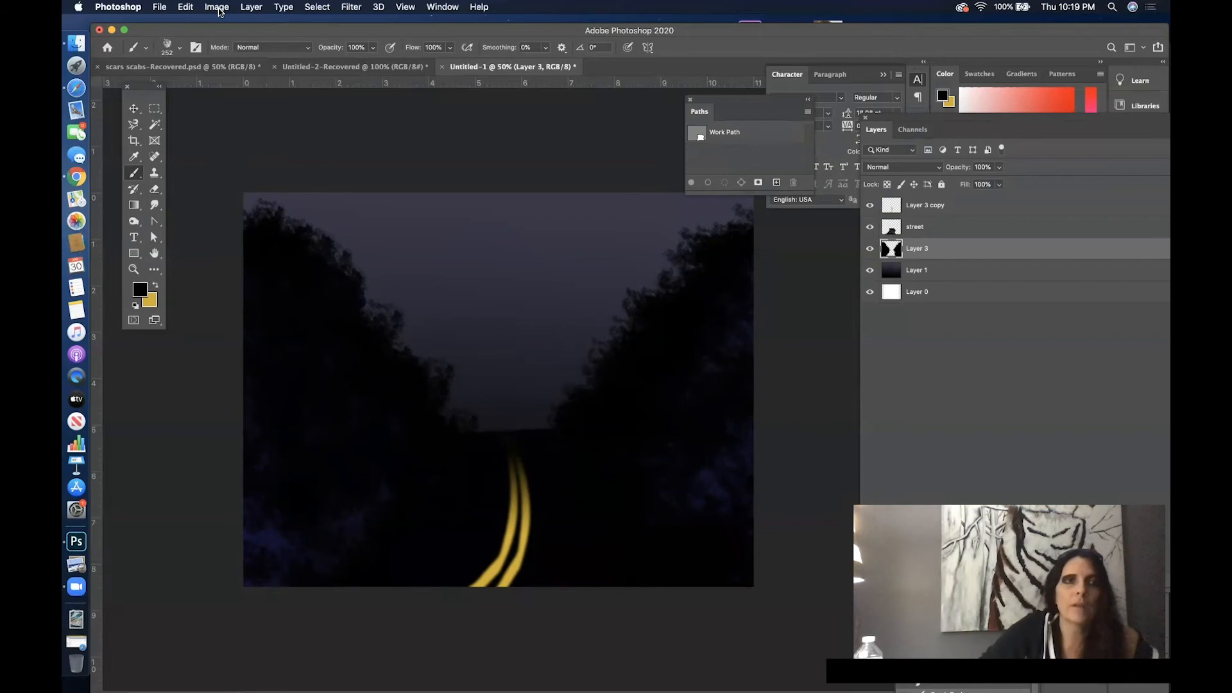
{"action": "left_click", "coordinate": [186, 7]}
{"action": "left_click", "coordinate": [205, 22]}
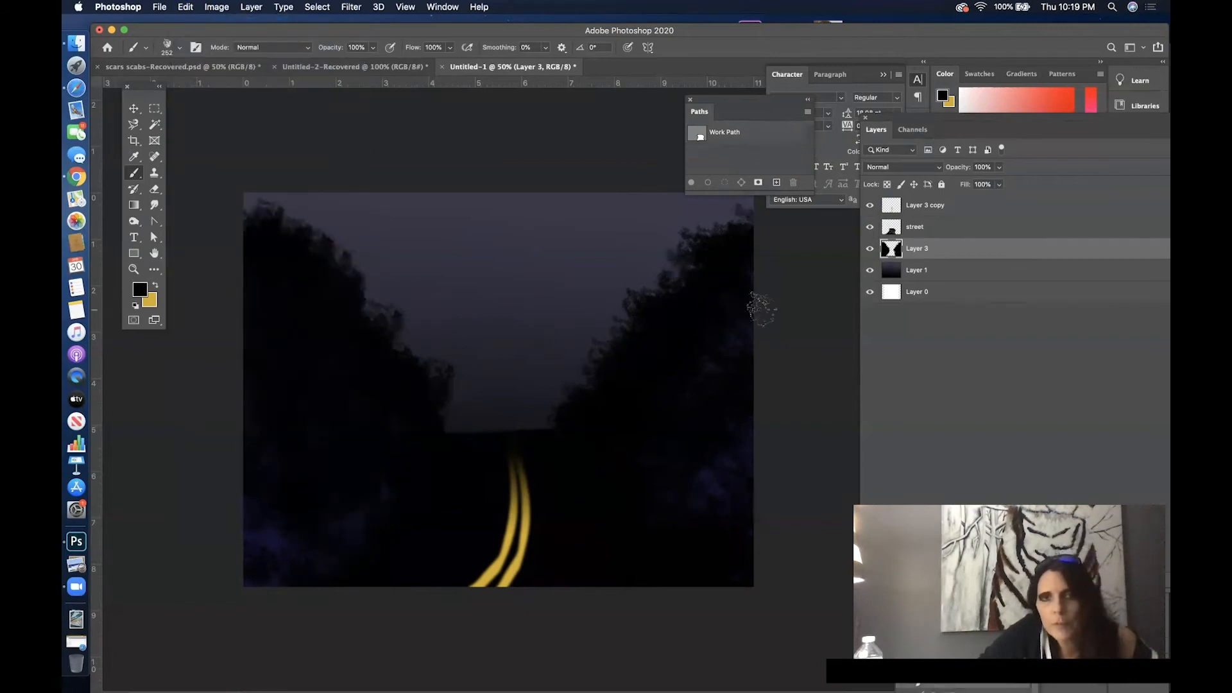
- Hide and reshow the street layer to compare the scene with and without it
{"action": "left_click", "coordinate": [869, 229]}
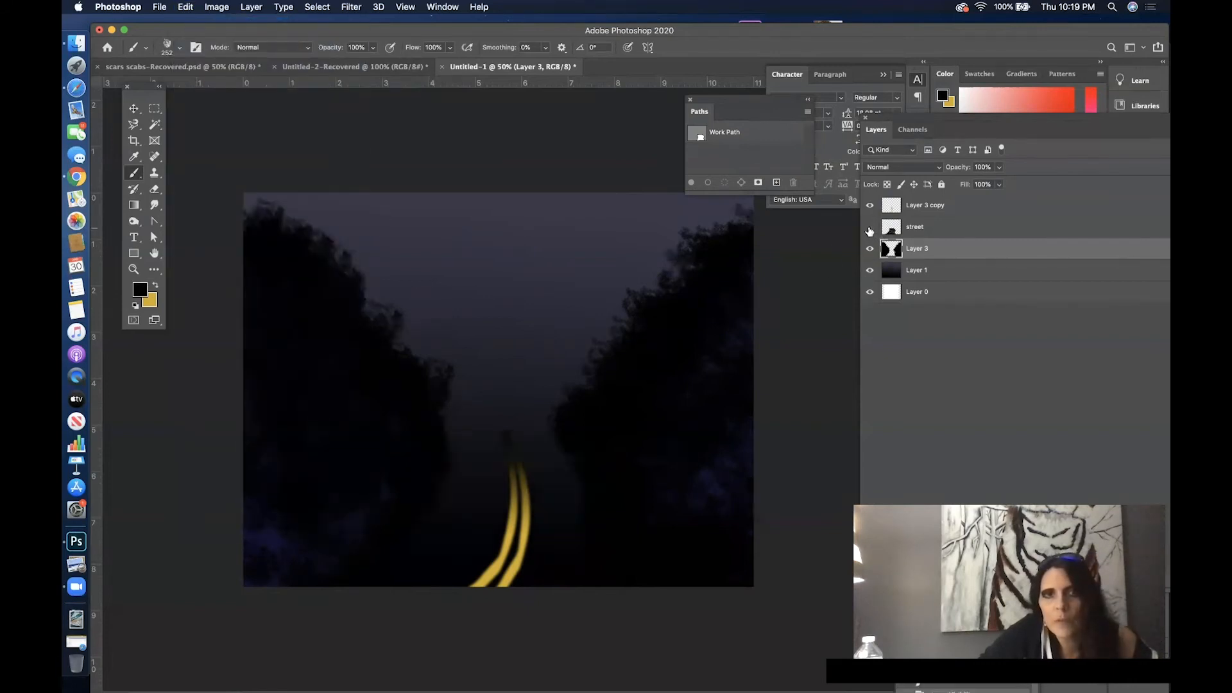
{"action": "left_click", "coordinate": [869, 229]}
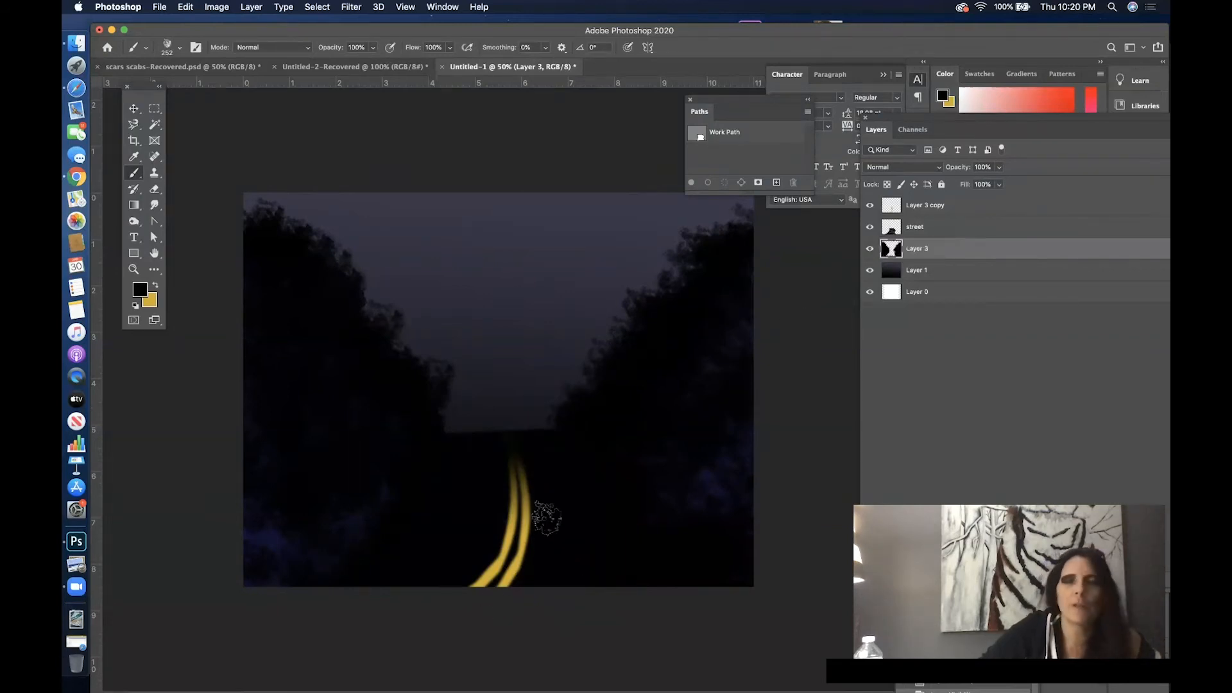
- Smudge the double yellow line on Layer 3 copy with a 91 px Hard Round brush at 37% strength, and undo the last smudge
{"action": "left_click", "coordinate": [156, 212]}
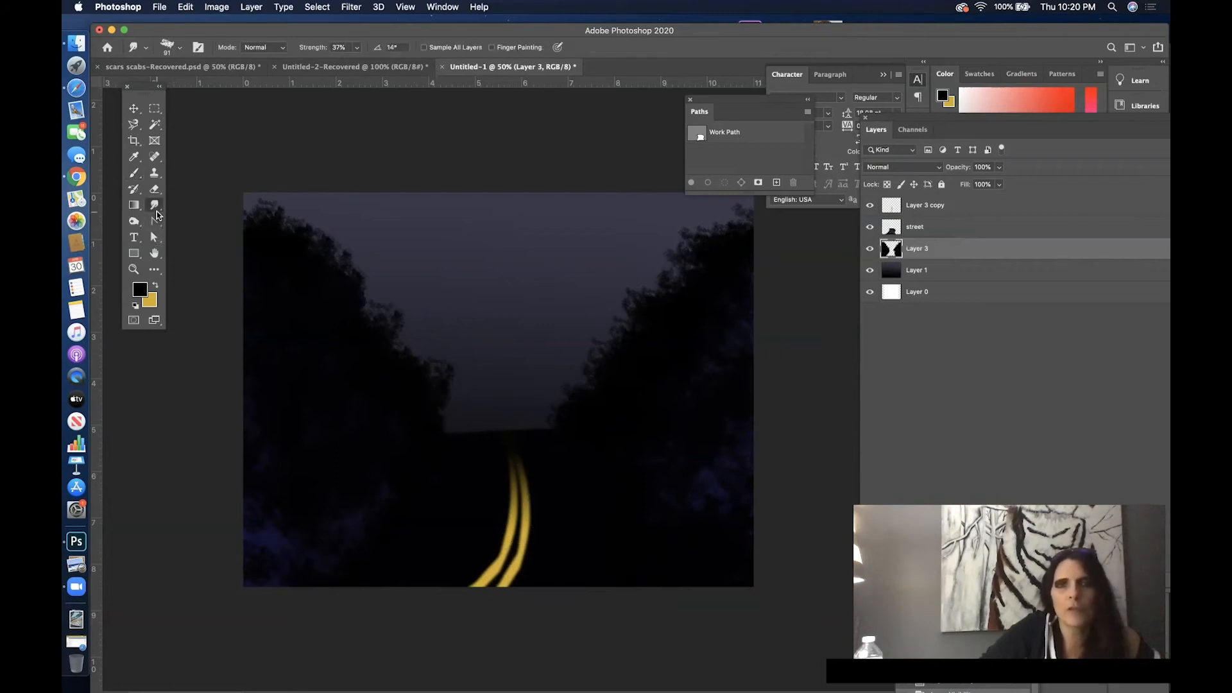
{"action": "left_click", "coordinate": [948, 213]}
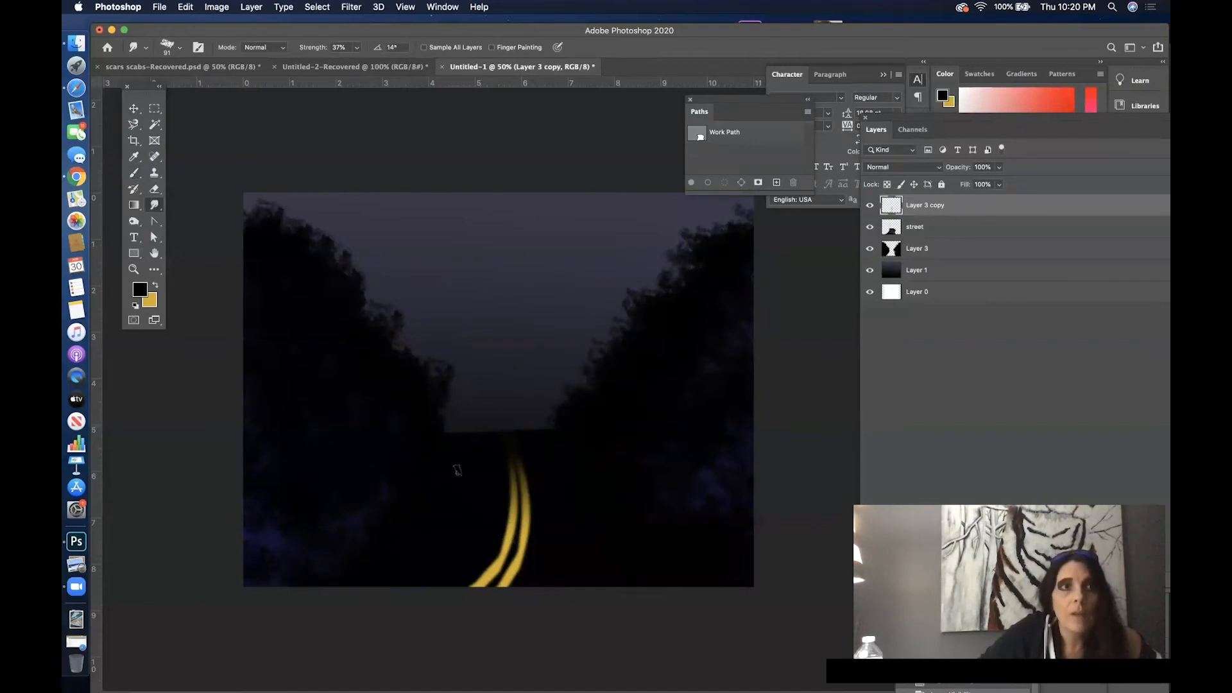
{"action": "left_click", "coordinate": [179, 51]}
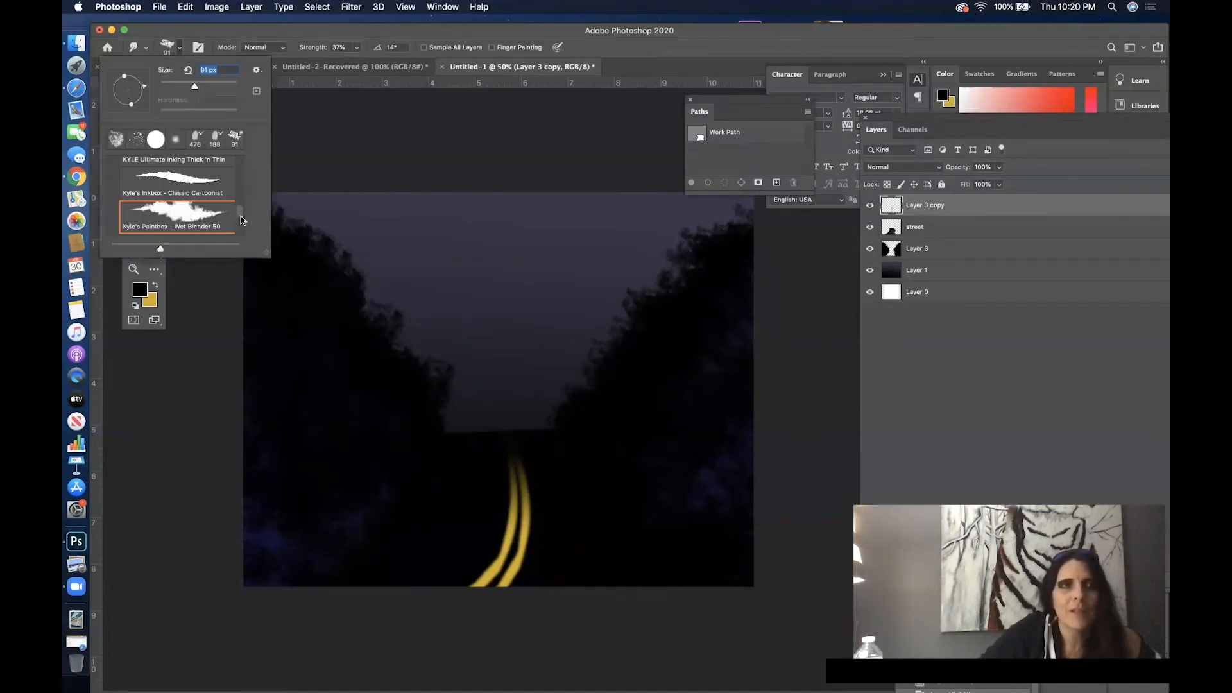
{"action": "left_click", "coordinate": [159, 143]}
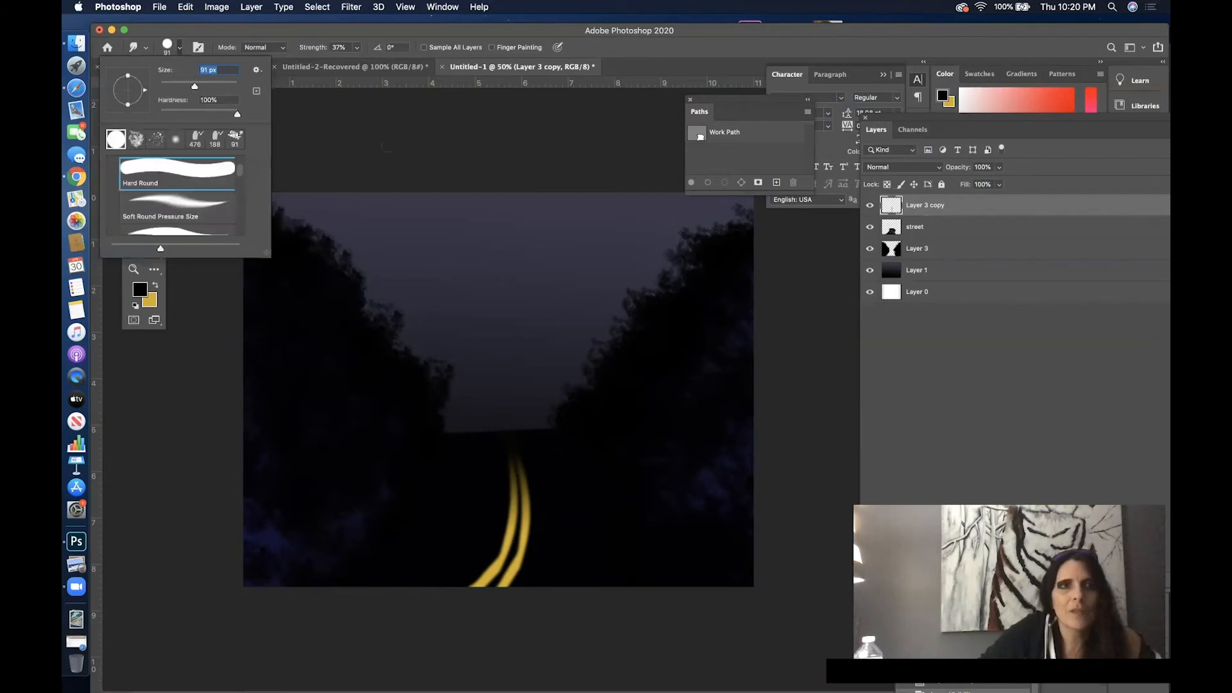
{"action": "left_click", "coordinate": [387, 147]}
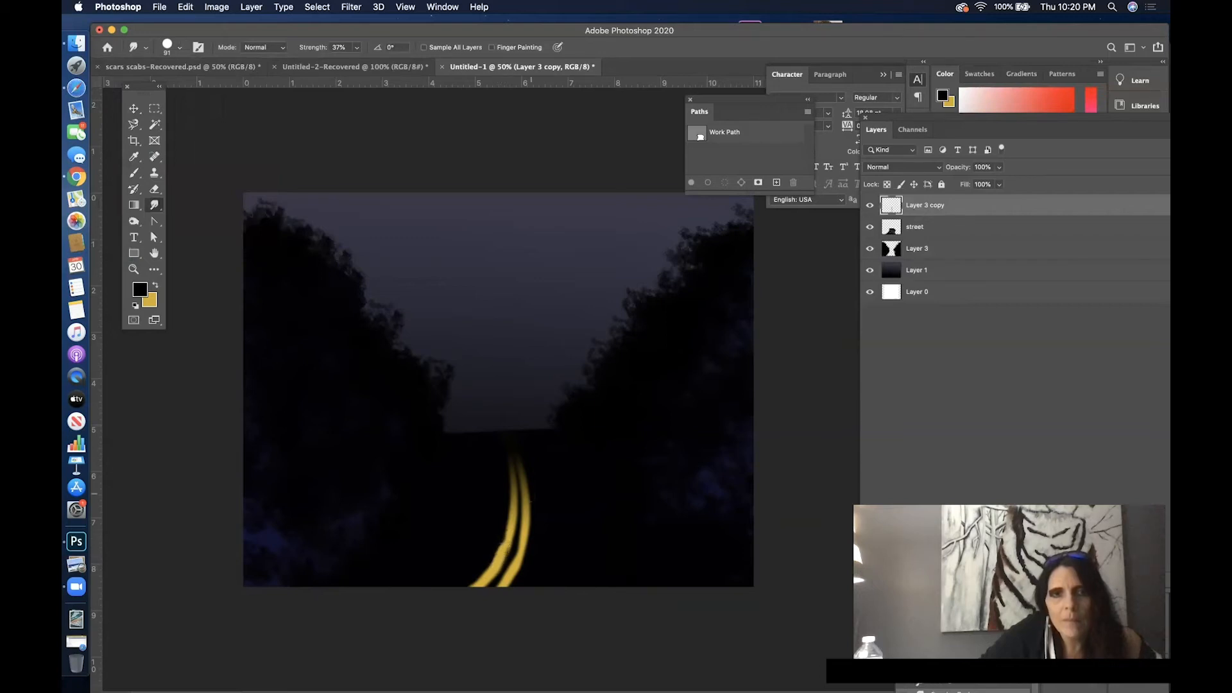
{"action": "left_click", "coordinate": [185, 7]}
{"action": "left_click", "coordinate": [195, 24]}
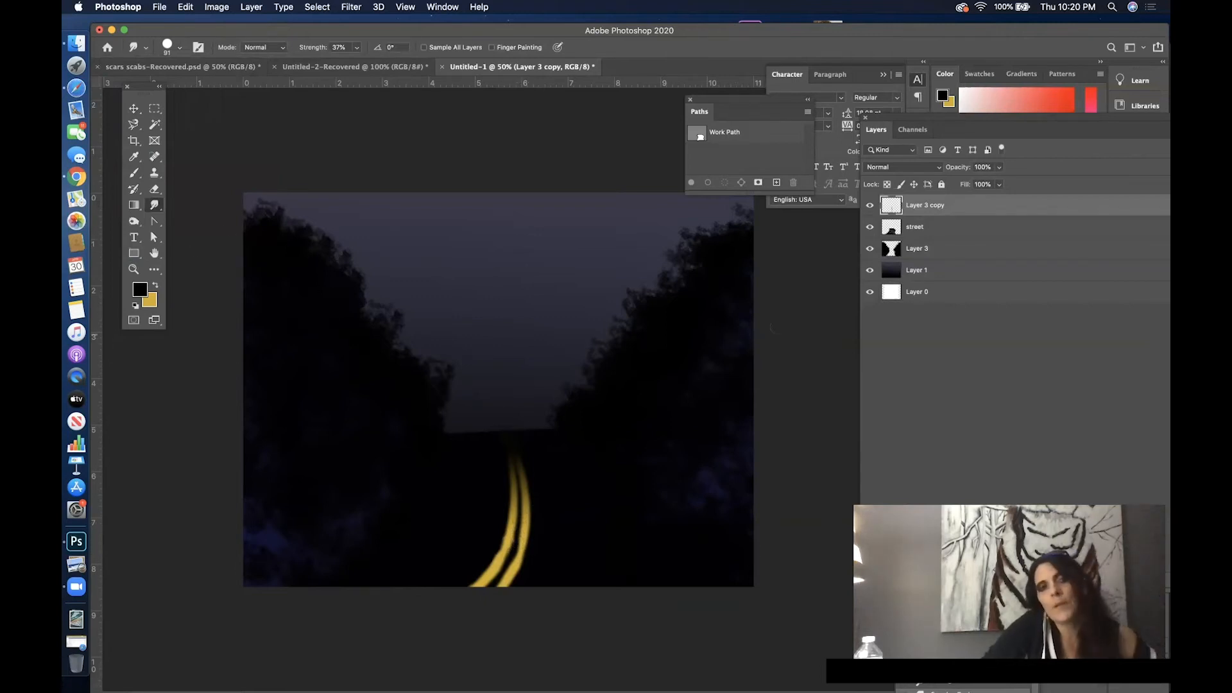
- Apply a Gaussian Blur with a 9.5 pixel radius to the tree masses on Layer 3
{"action": "left_click", "coordinate": [954, 254]}
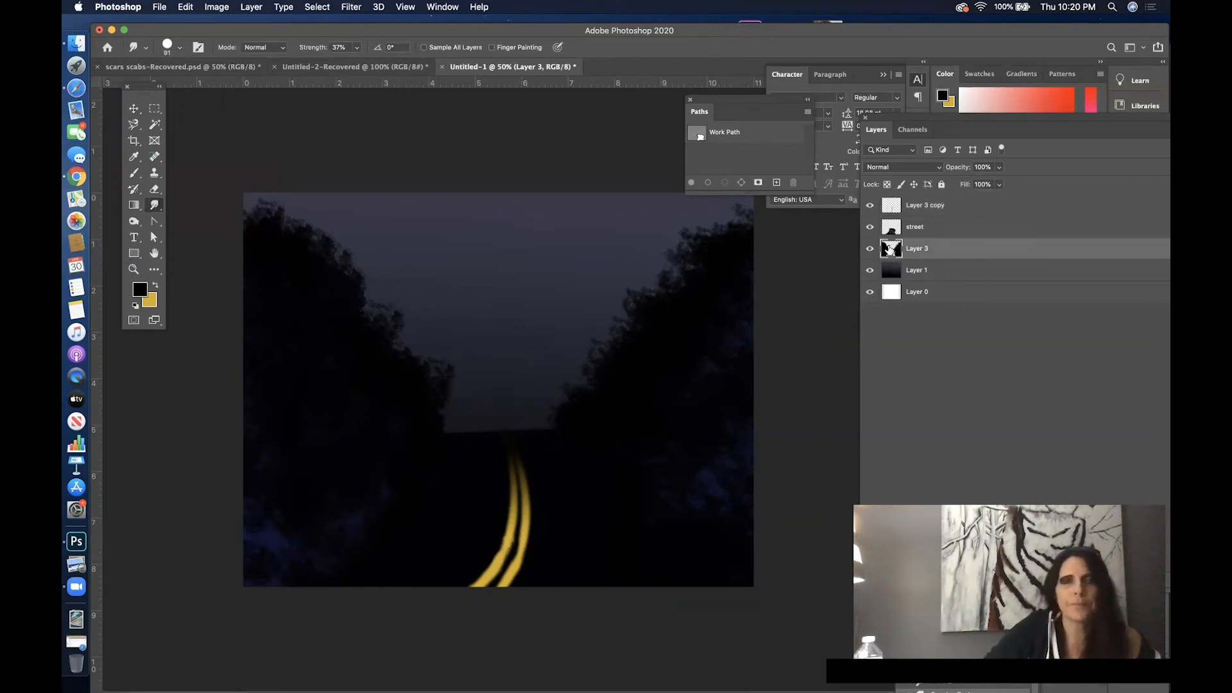
{"action": "left_click", "coordinate": [346, 7]}
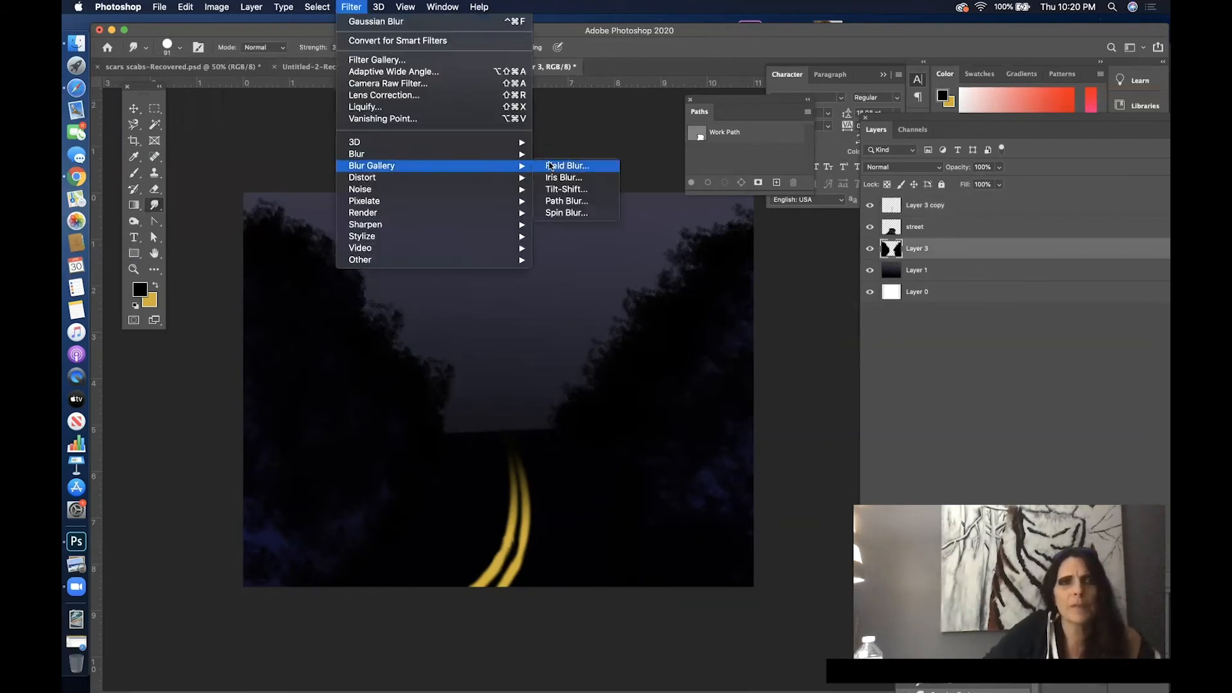
{"action": "mouse_move", "coordinate": [452, 157]}
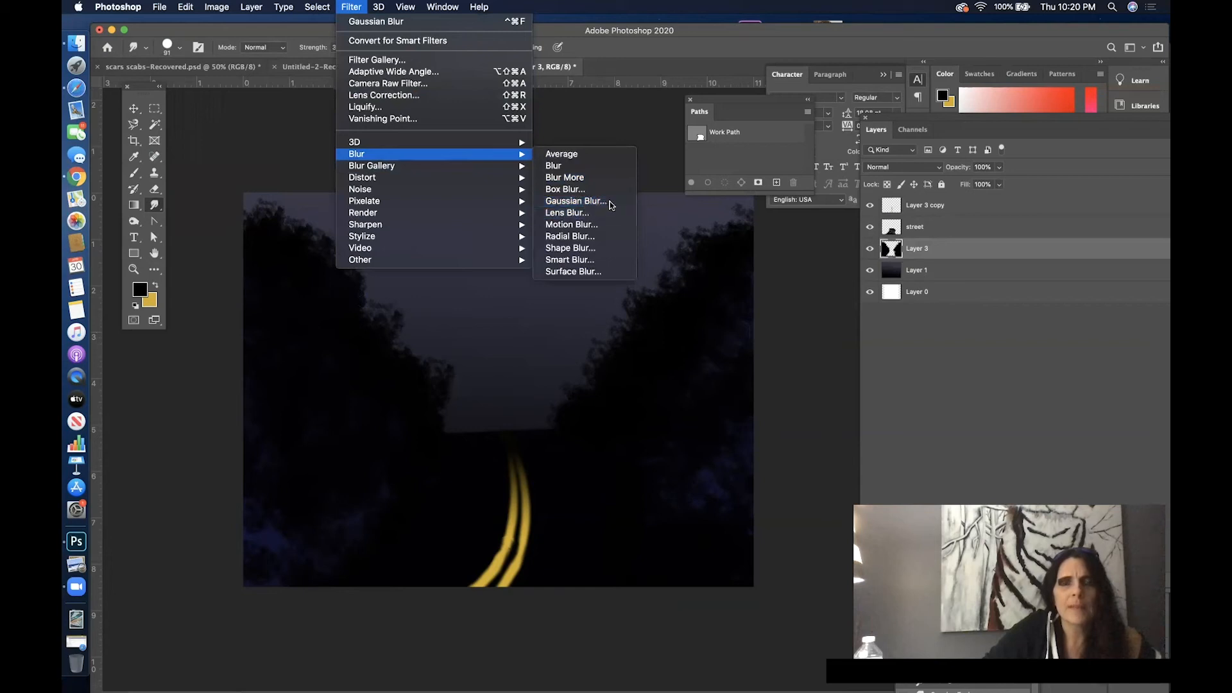
{"action": "left_click", "coordinate": [575, 201]}
{"action": "left_click_drag", "start_coordinate": [743, 367], "coordinate": [768, 366]}
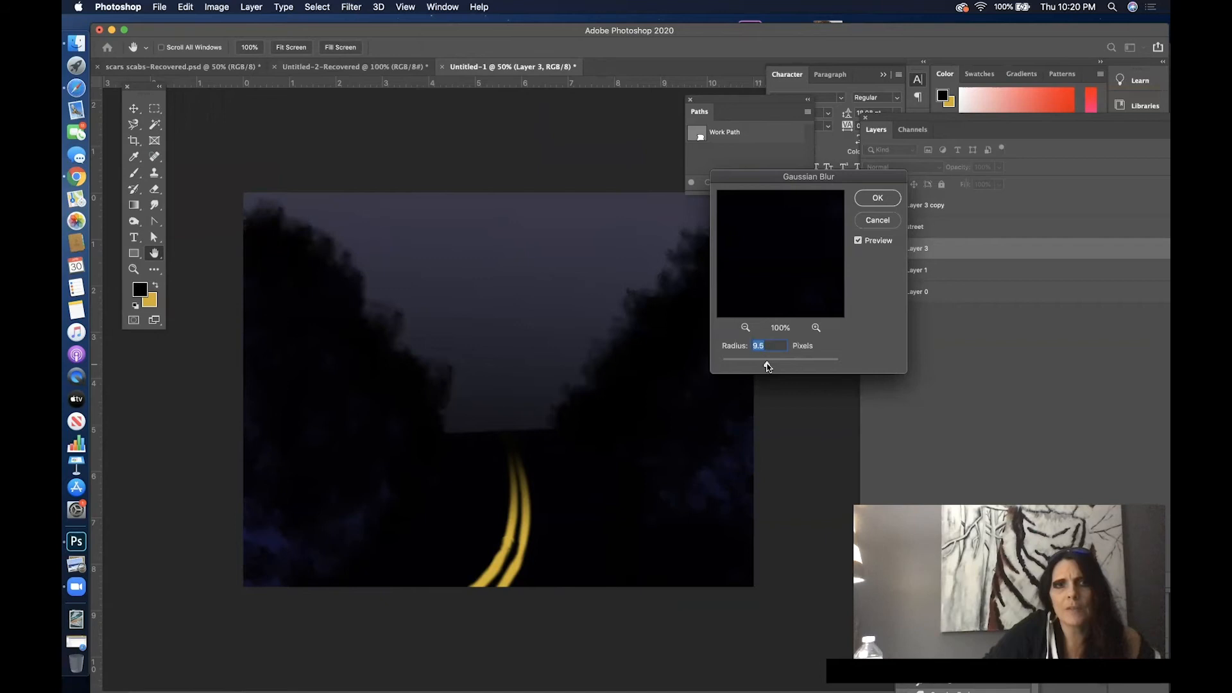
{"action": "left_click", "coordinate": [876, 198]}
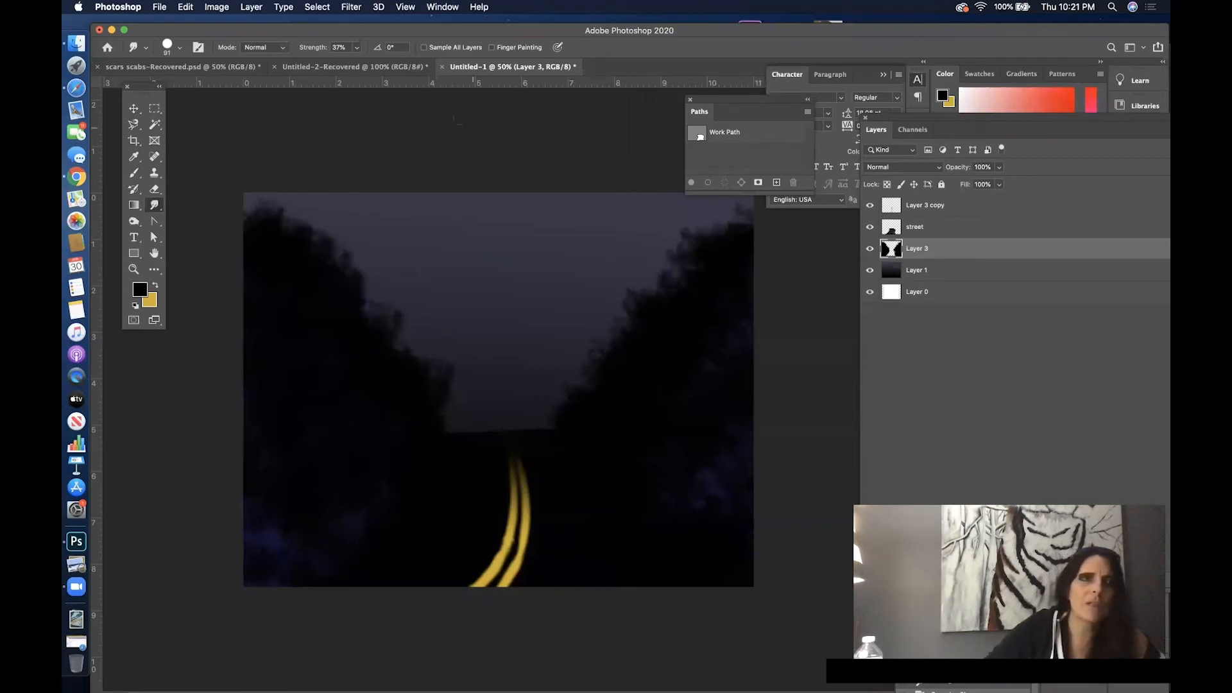
- Save the document on the computer as trees in Photoshop format in the zoom gcu folder, with Maximize Compatibility on
{"action": "left_click", "coordinate": [158, 7]}
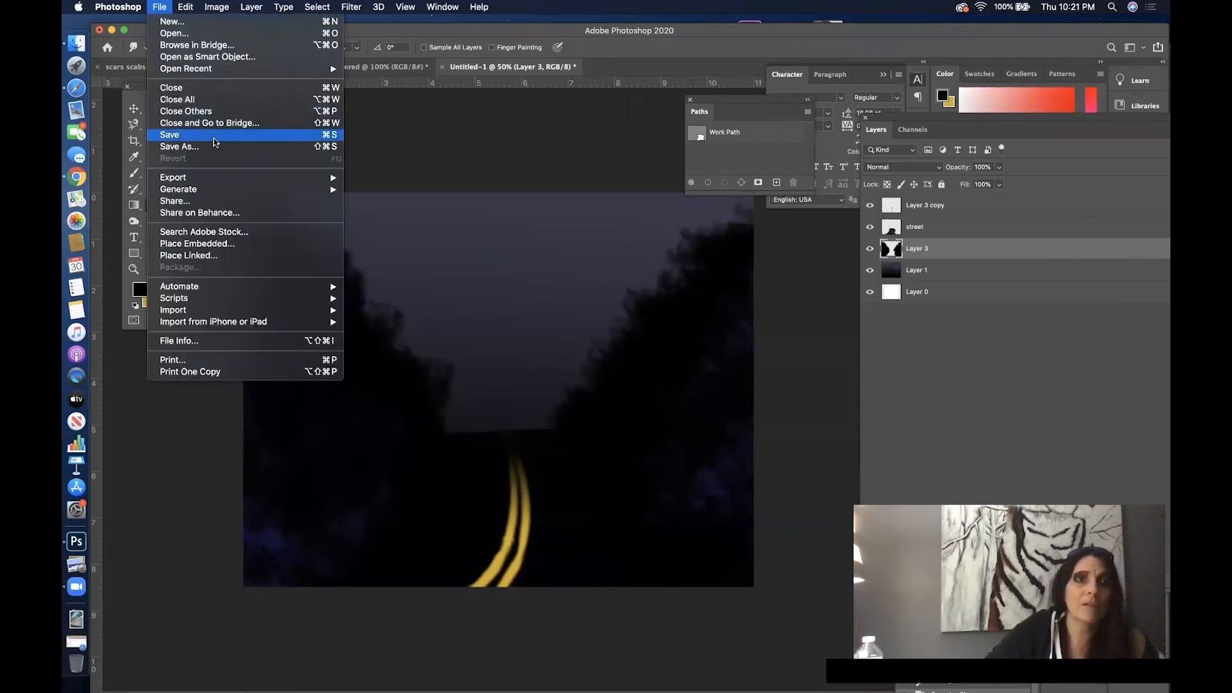
{"action": "left_click", "coordinate": [216, 143]}
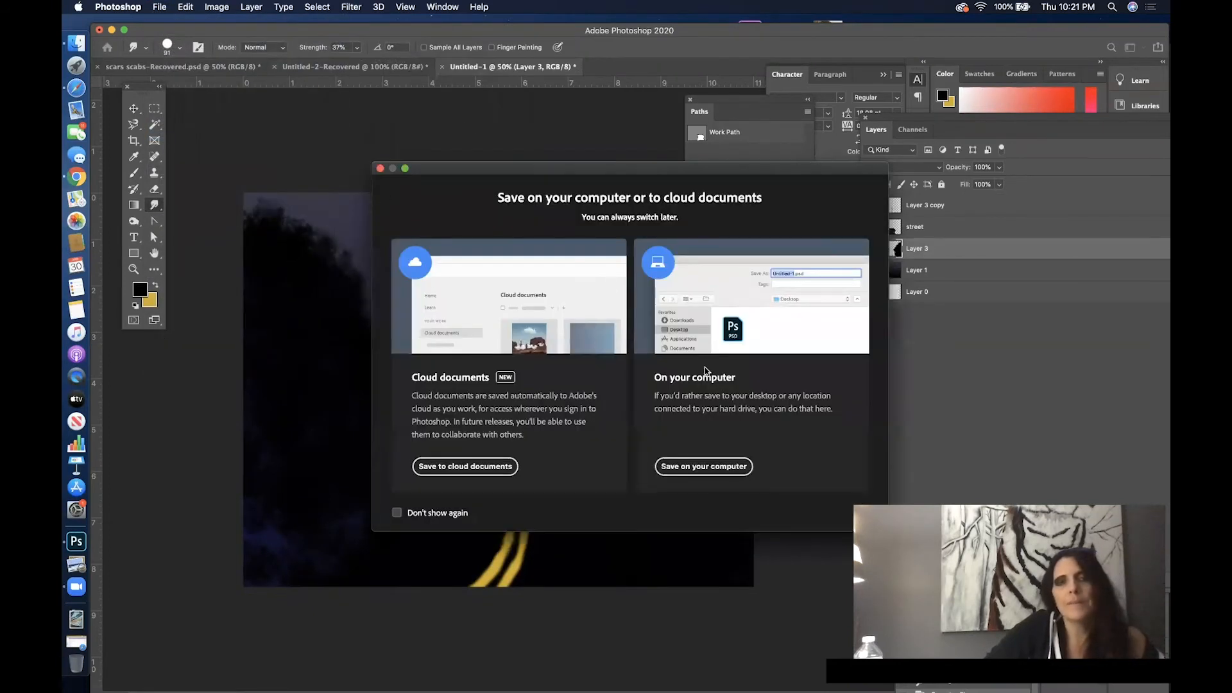
{"action": "left_click", "coordinate": [714, 466]}
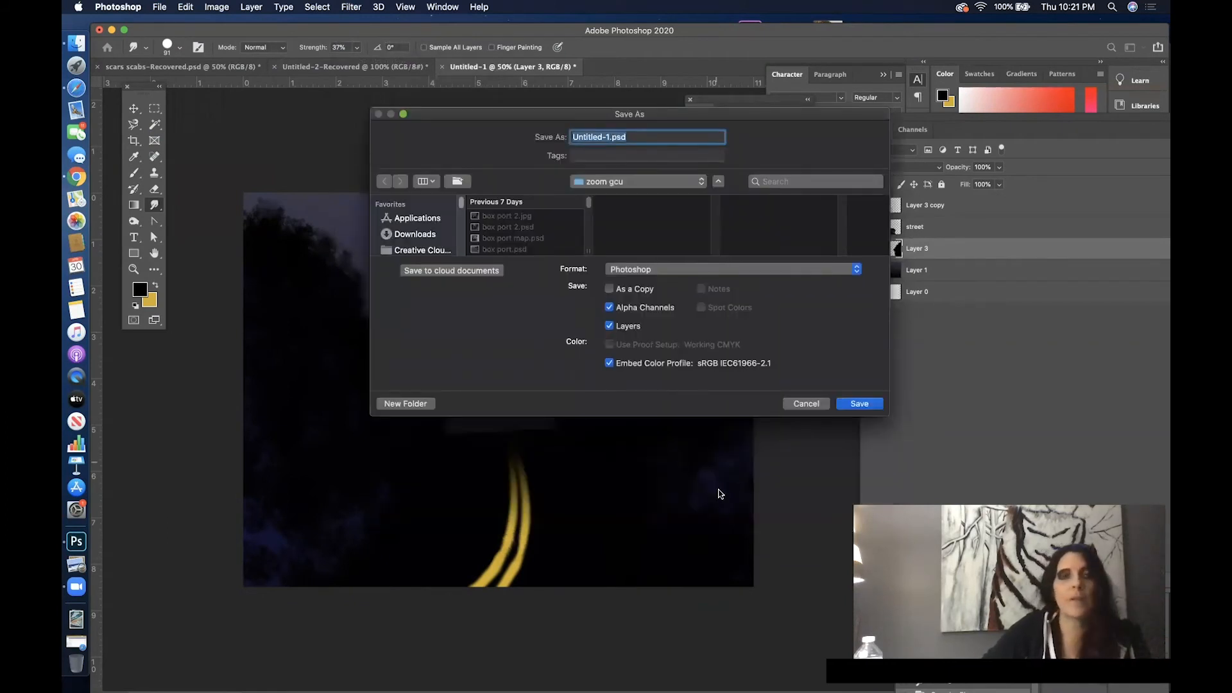
{"action": "type", "text": "trees"}
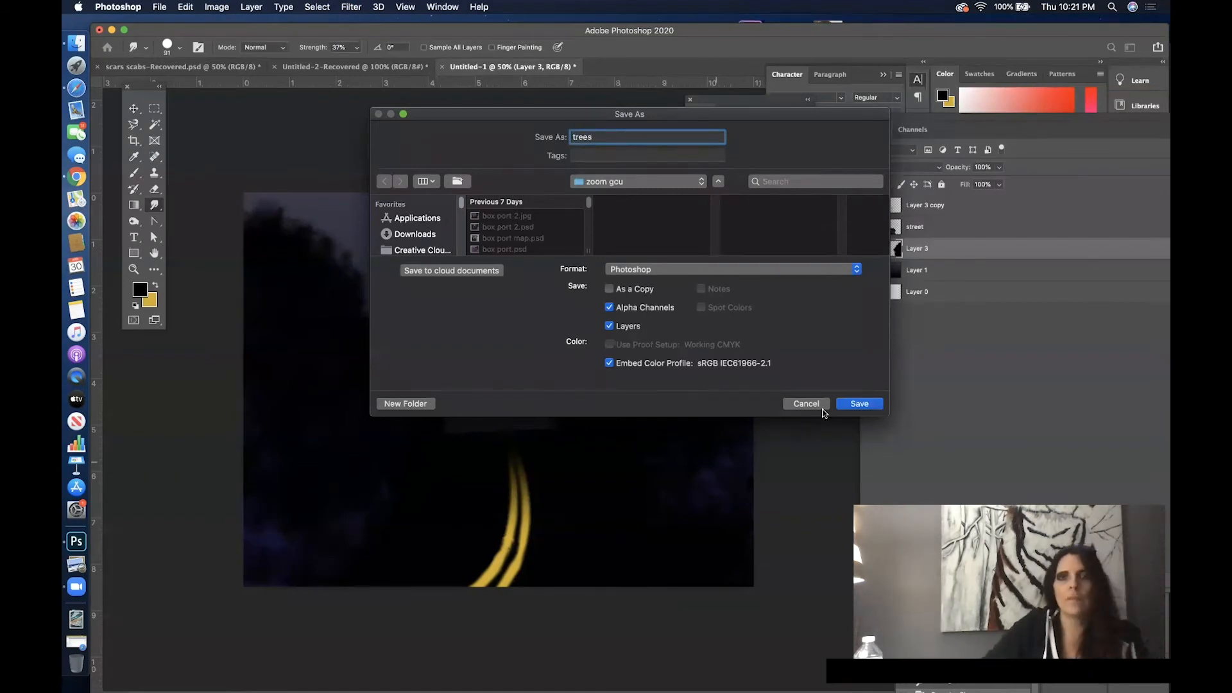
{"action": "left_click", "coordinate": [854, 404]}
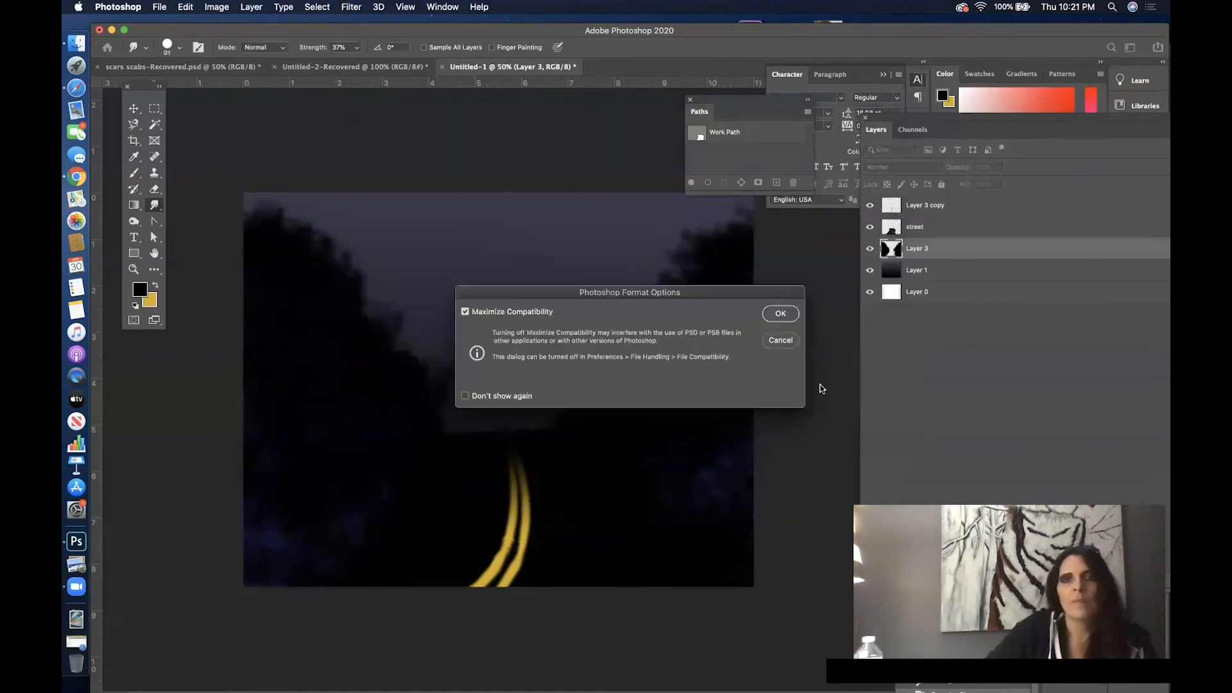
{"action": "left_click", "coordinate": [784, 319]}
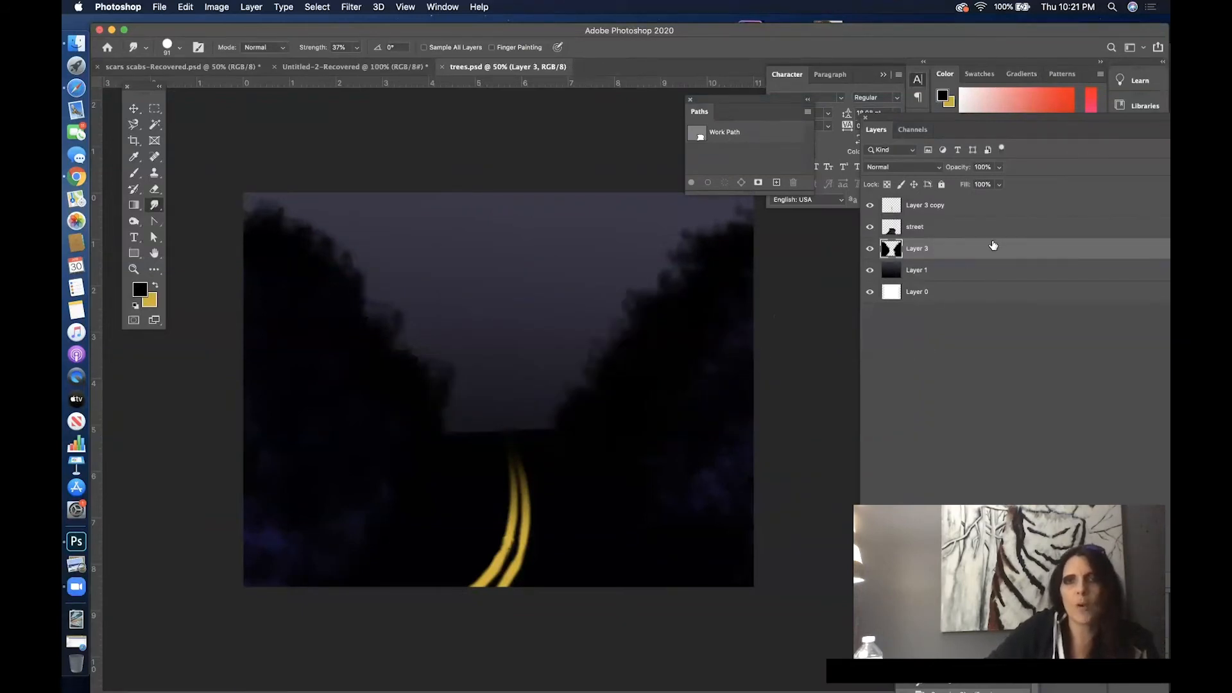
- Add a new empty layer directly above the street layer
{"action": "mouse_move", "coordinate": [1011, 123]}
{"action": "left_mouse_down"}
{"action": "mouse_move", "coordinate": [656, 140]}
{"action": "mouse_move", "coordinate": [999, 141]}
{"action": "mouse_move", "coordinate": [987, 142]}
{"action": "left_mouse_up"}
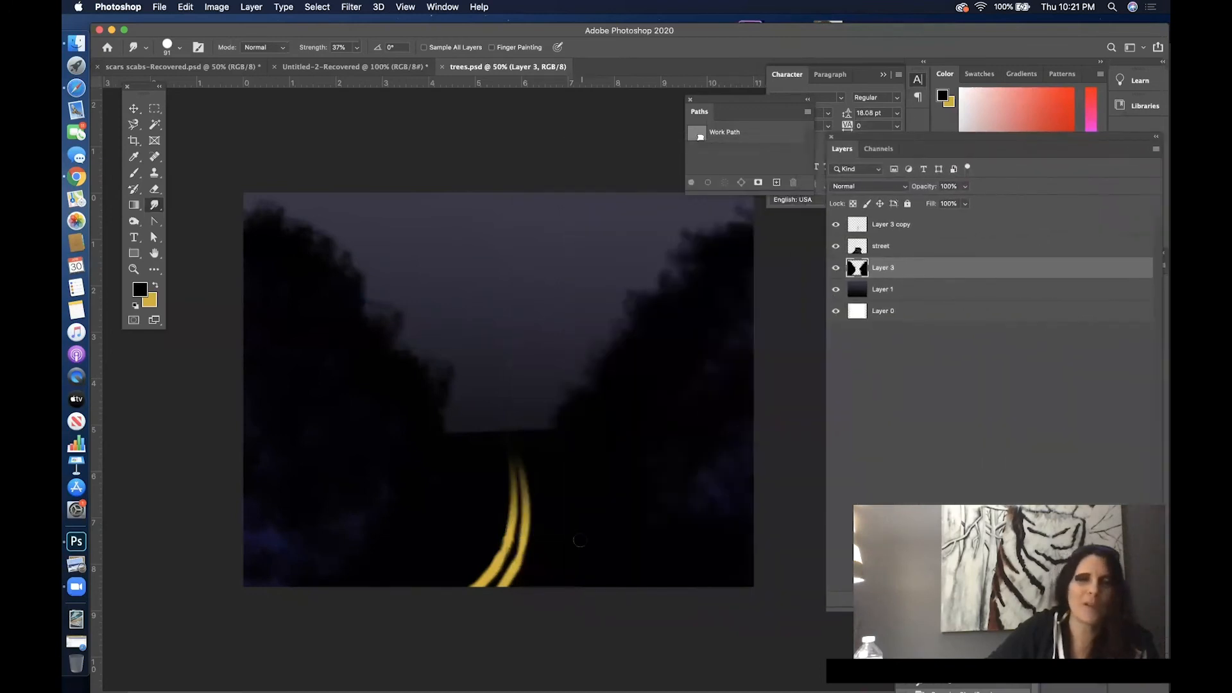
{"action": "left_click", "coordinate": [970, 252]}
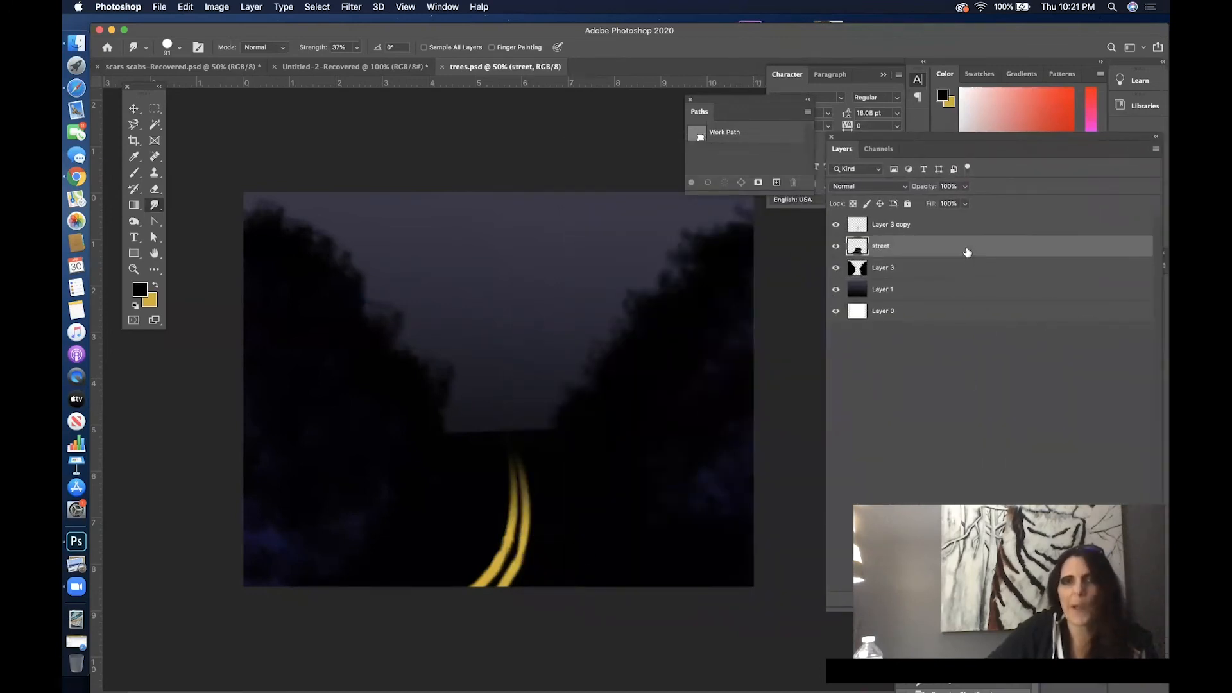
{"action": "mouse_move", "coordinate": [959, 135]}
{"action": "left_mouse_down"}
{"action": "mouse_move", "coordinate": [708, 115]}
{"action": "mouse_move", "coordinate": [1001, 154]}
{"action": "left_mouse_up"}
{"action": "key", "text": "super+alt+shift+n"}
- Edit the Gradient tool's colors so the gradient runs from dark red #290912 to black
{"action": "left_click", "coordinate": [134, 206]}
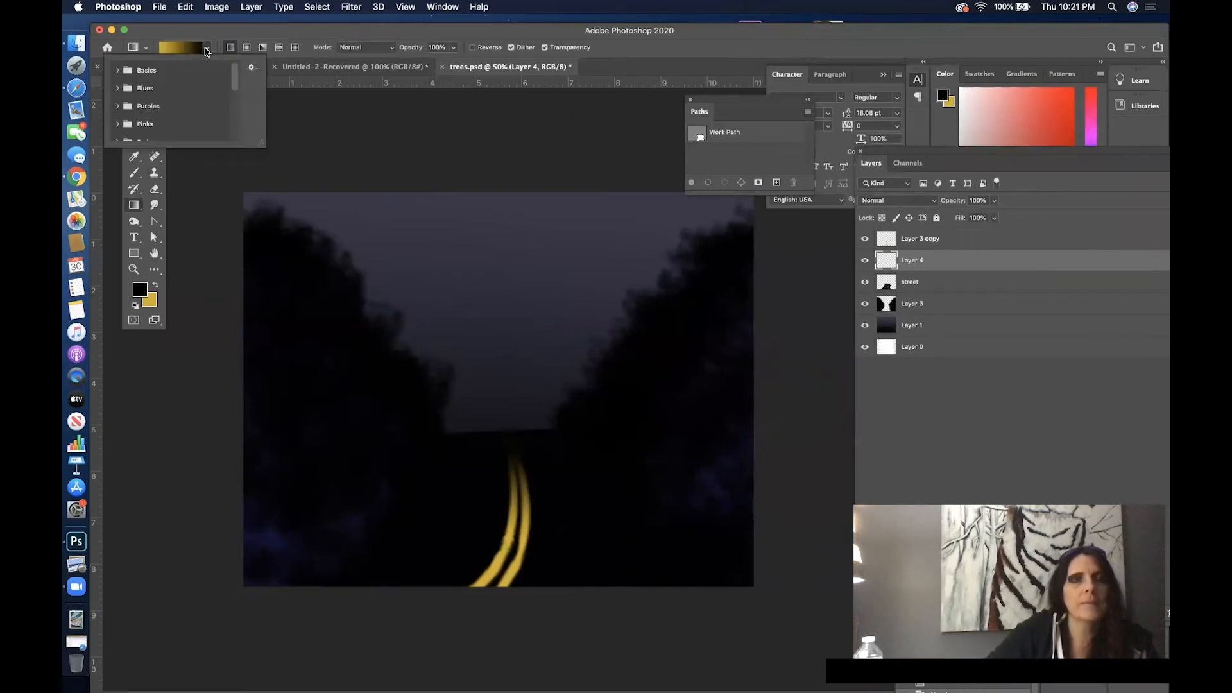
{"action": "left_click", "coordinate": [186, 47]}
{"action": "left_click", "coordinate": [510, 410]}
{"action": "left_click", "coordinate": [563, 464]}
{"action": "mouse_move", "coordinate": [877, 304]}
{"action": "left_mouse_down"}
{"action": "mouse_move", "coordinate": [878, 192]}
{"action": "mouse_move", "coordinate": [888, 294]}
{"action": "left_mouse_up"}
{"action": "left_click", "coordinate": [986, 159]}
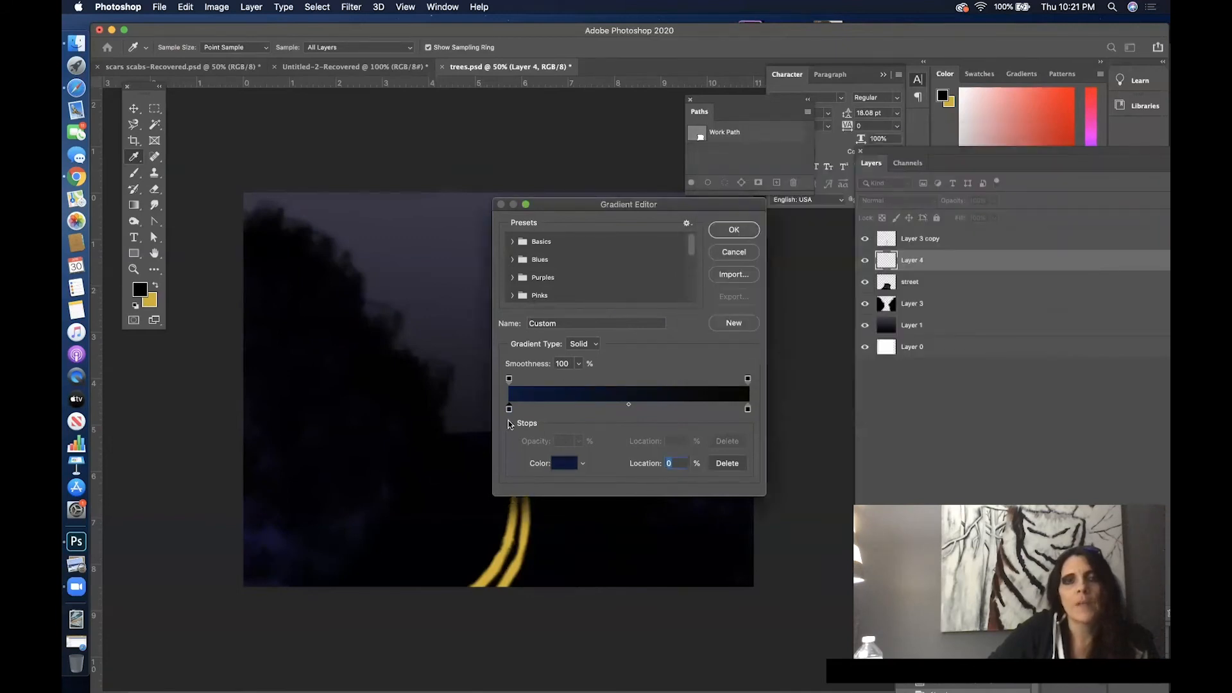
{"action": "left_click", "coordinate": [552, 464]}
{"action": "mouse_move", "coordinate": [817, 203]}
{"action": "left_mouse_down"}
{"action": "mouse_move", "coordinate": [844, 201]}
{"action": "mouse_move", "coordinate": [711, 199]}
{"action": "mouse_move", "coordinate": [856, 201]}
{"action": "left_mouse_up"}
{"action": "left_click_drag", "start_coordinate": [885, 294], "coordinate": [883, 299]}
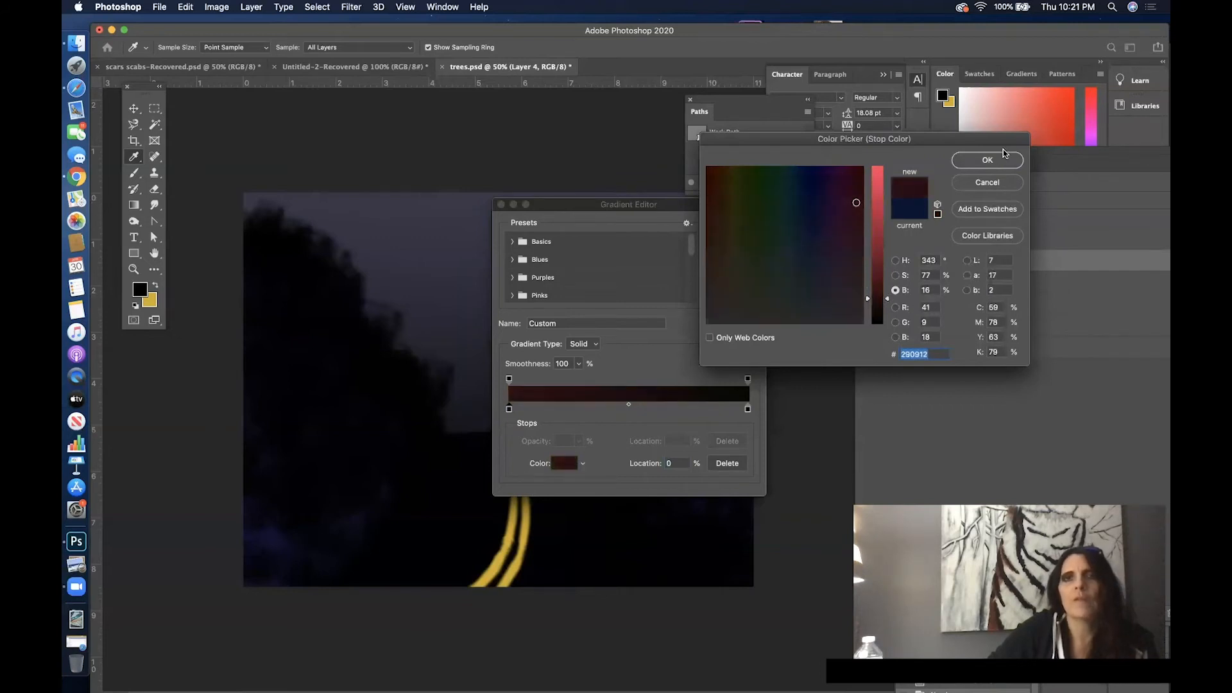
{"action": "left_click", "coordinate": [987, 160]}
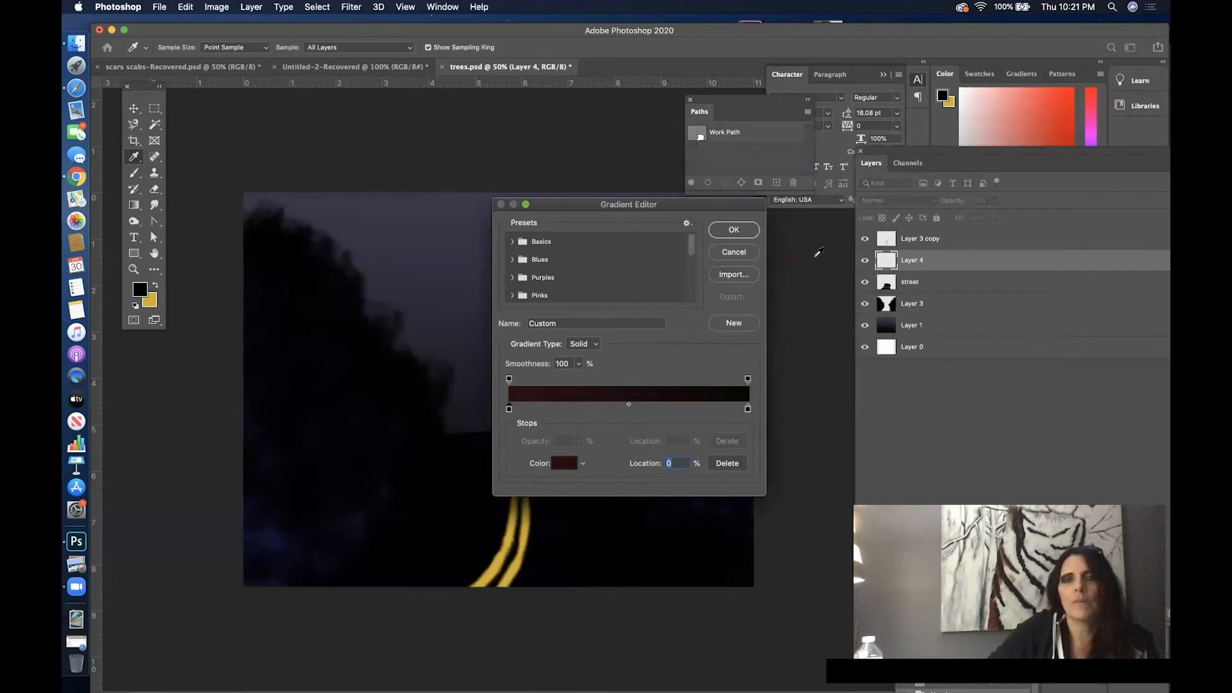
{"action": "left_click", "coordinate": [734, 230]}
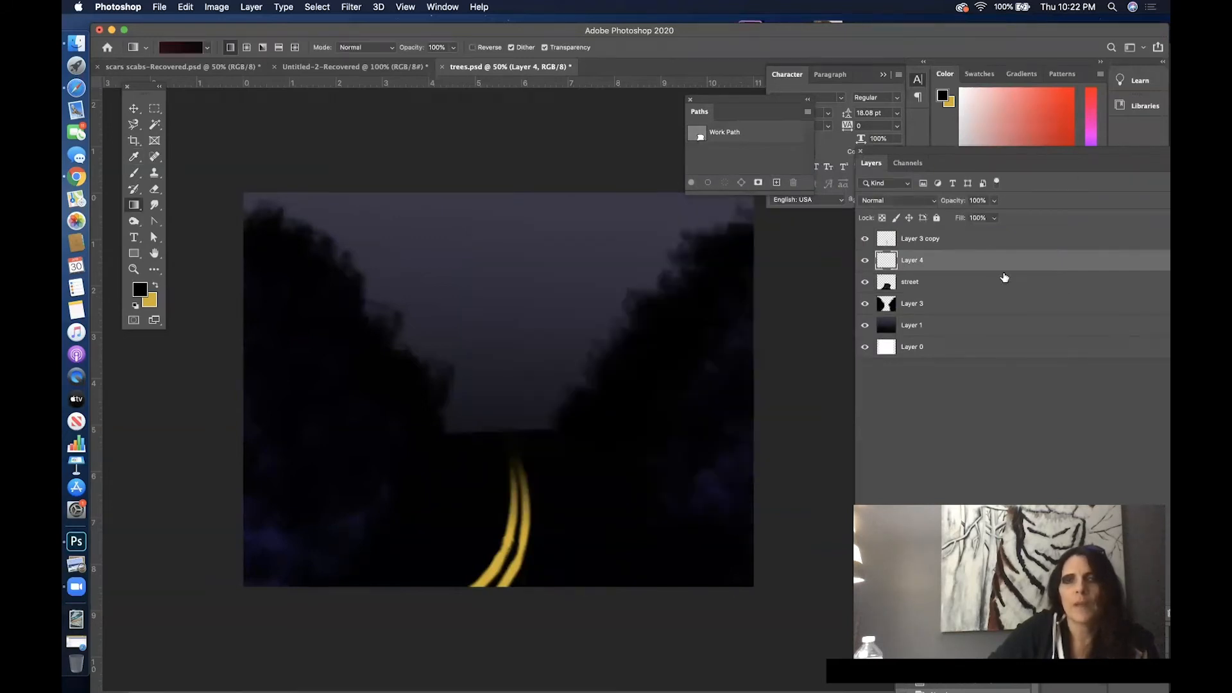
- Select the street's shape by picking the empty area of the street layer with the Magic Wand and inverting the selection
{"action": "left_click", "coordinate": [985, 284]}
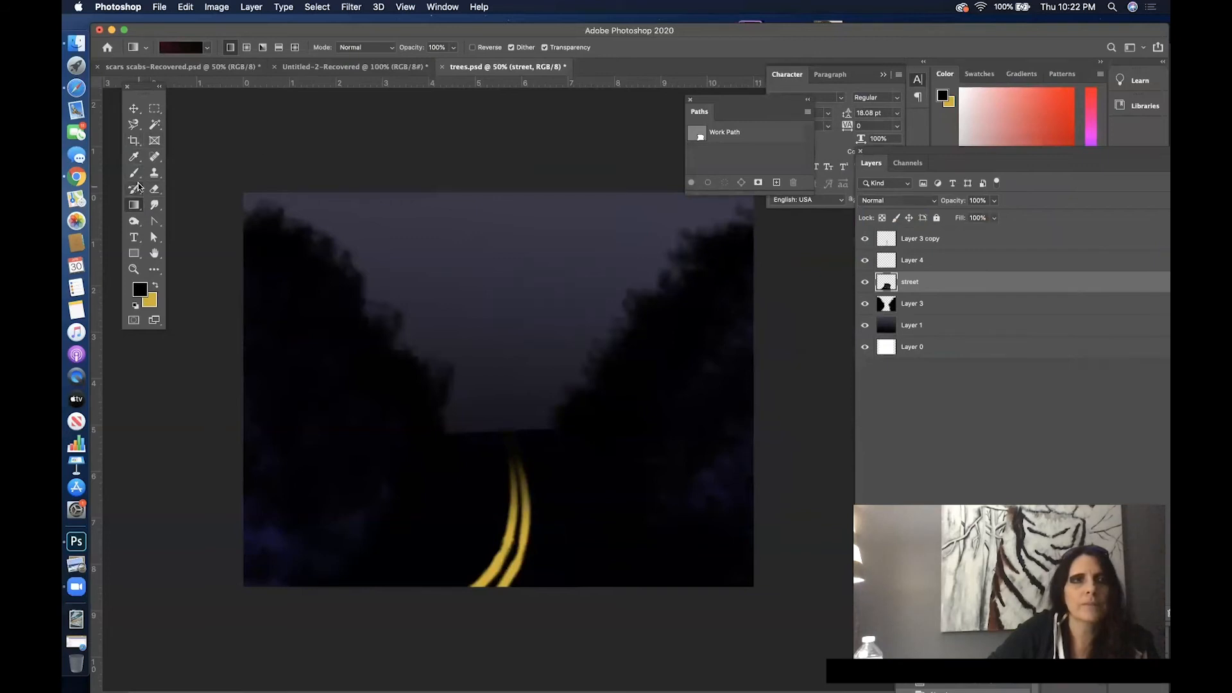
{"action": "left_click", "coordinate": [154, 125]}
{"action": "left_click", "coordinate": [498, 270]}
{"action": "left_click", "coordinate": [317, 7]}
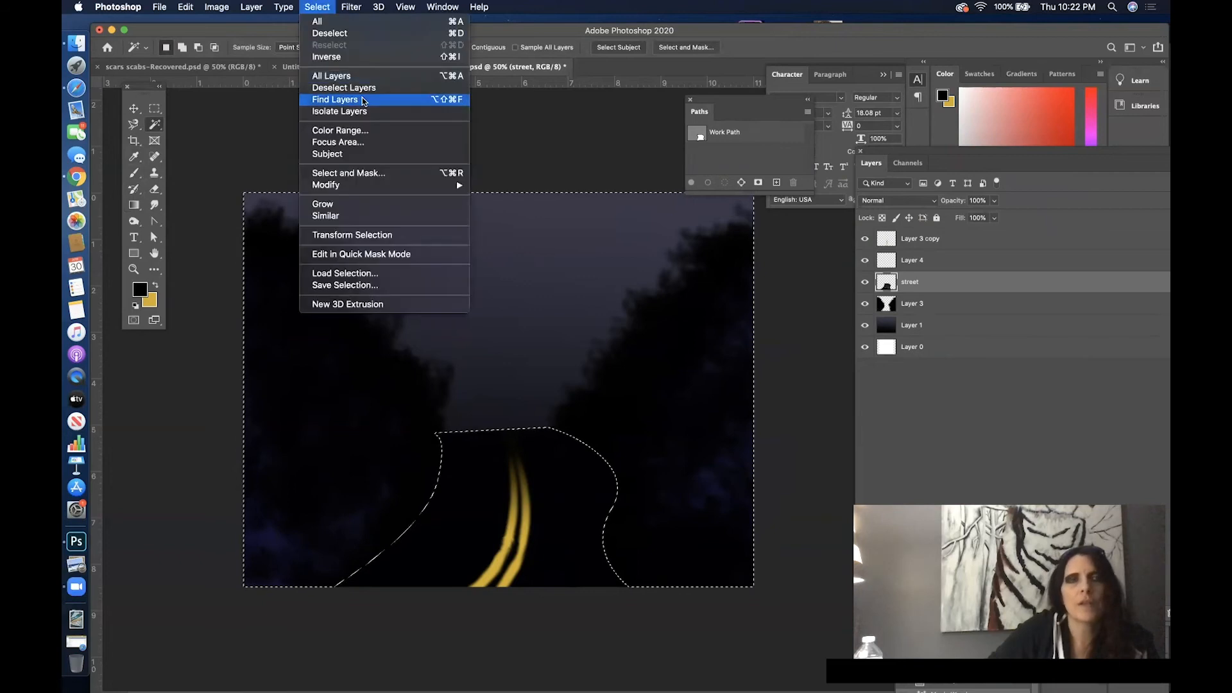
{"action": "left_click", "coordinate": [343, 57]}
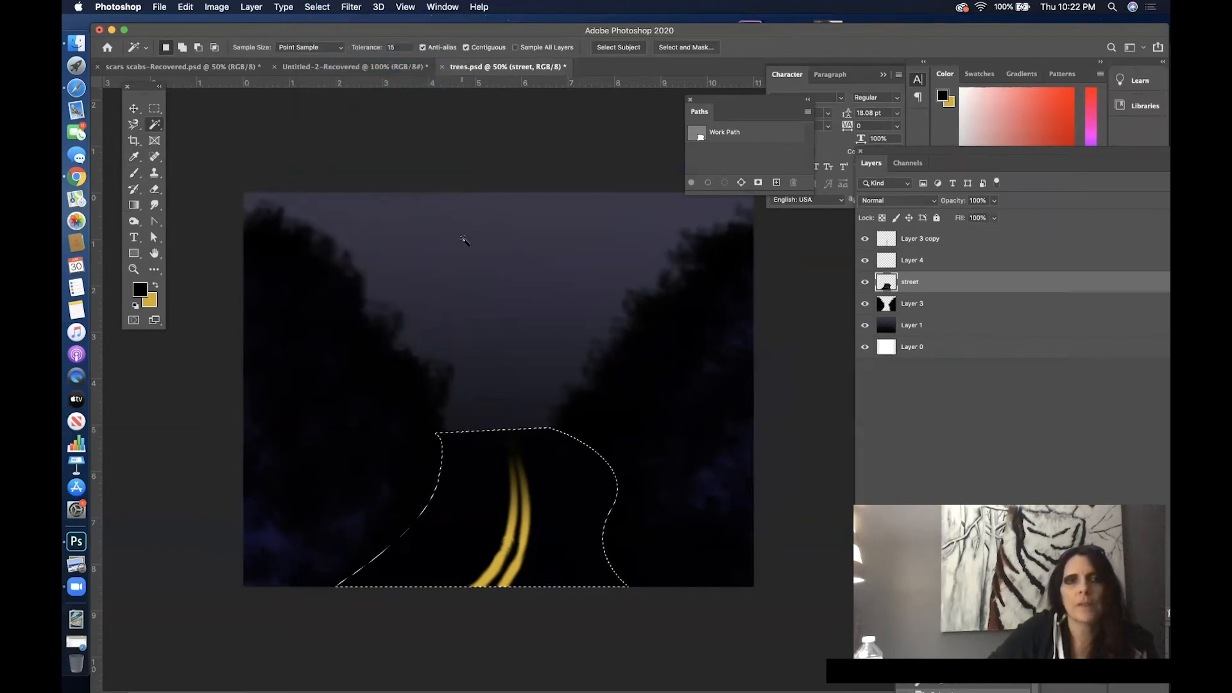
- Fill the street selection on Layer 4 with the linear gradient, running from black at the far end to dark red in the foreground
{"action": "left_click", "coordinate": [929, 261]}
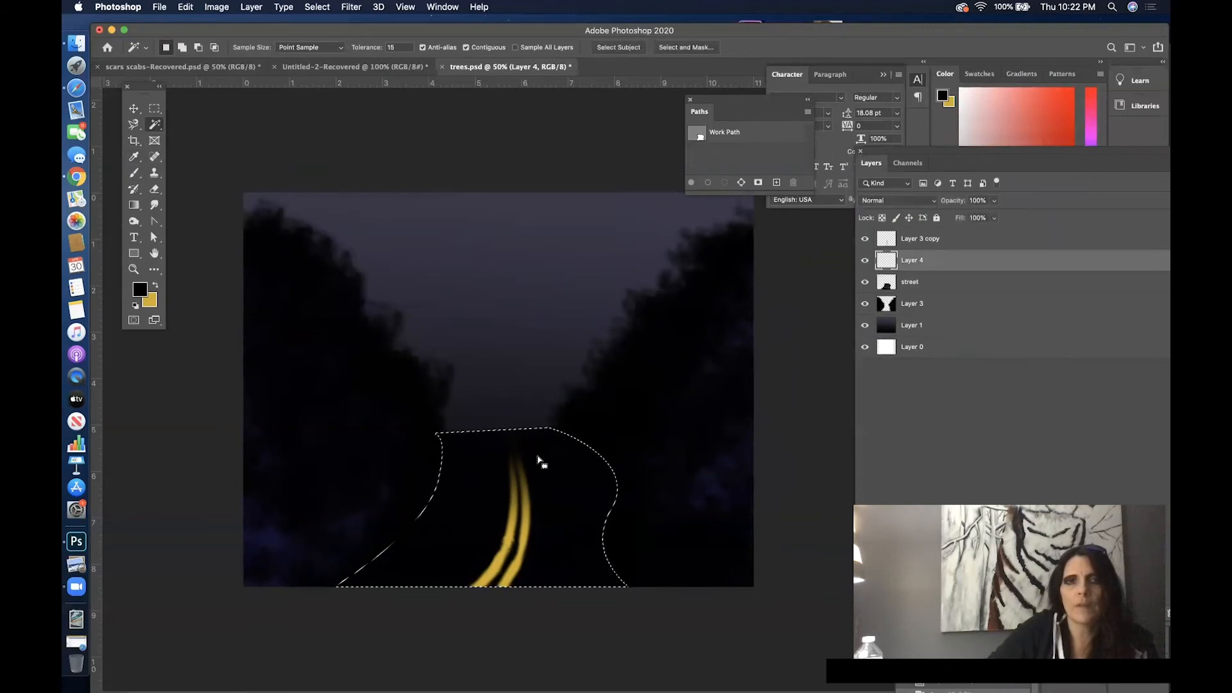
{"action": "left_click", "coordinate": [130, 205]}
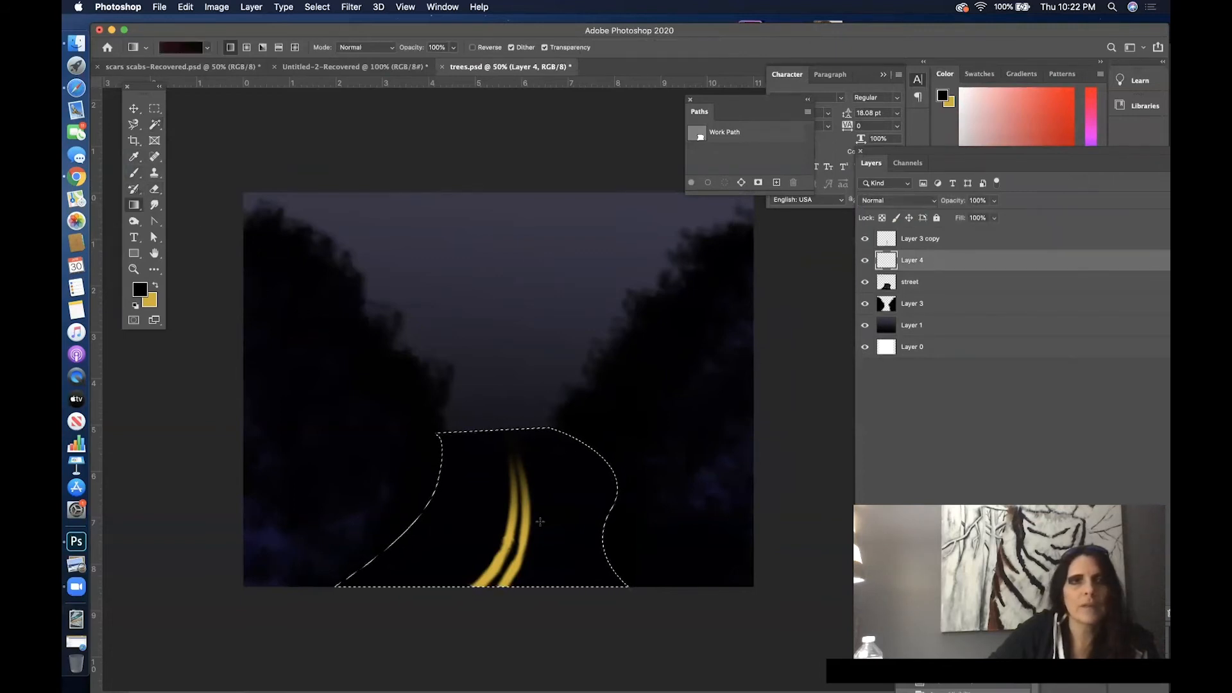
{"action": "left_click_drag", "start_coordinate": [525, 449], "coordinate": [537, 577]}
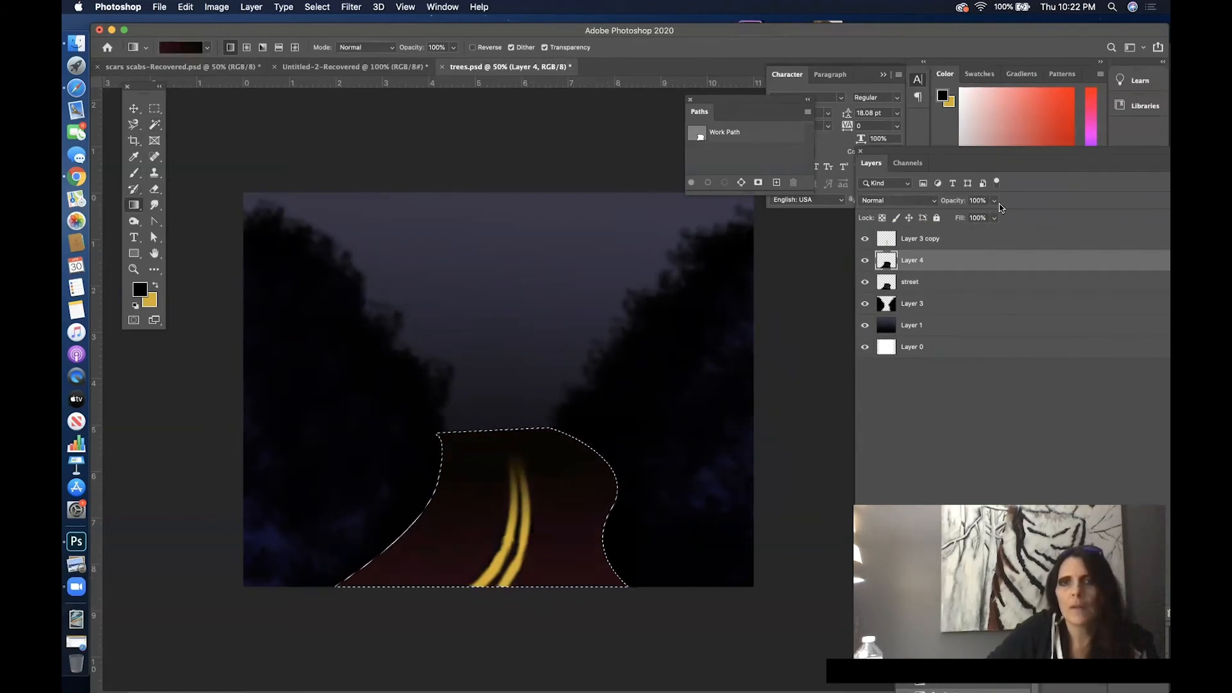
- Try the Dissolve and Multiply blend modes on Layer 4 and settle on Exclusion
{"action": "left_click", "coordinate": [925, 206]}
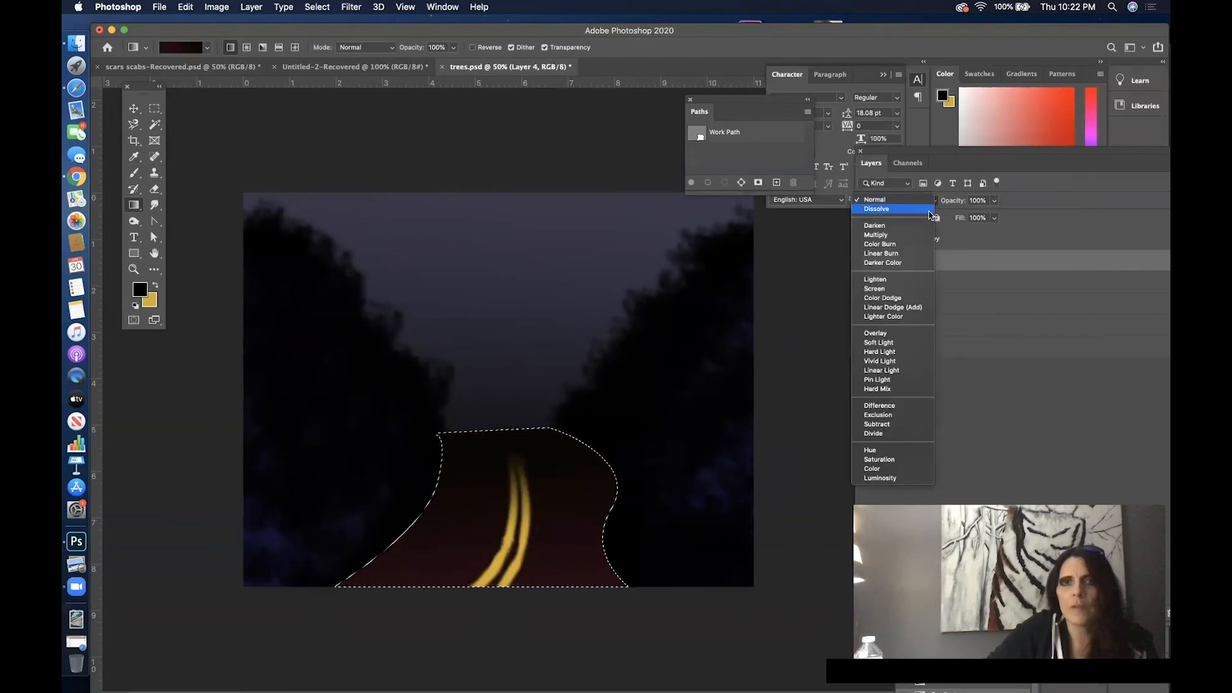
{"action": "left_click", "coordinate": [929, 210]}
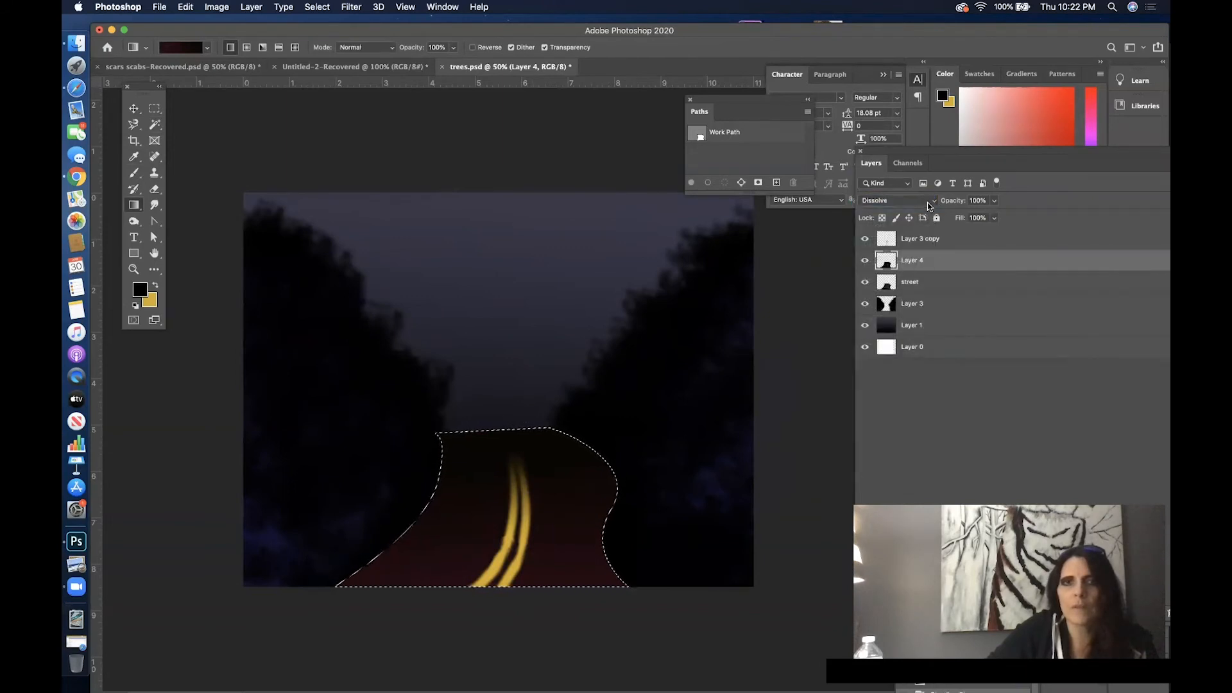
{"action": "left_click", "coordinate": [928, 203]}
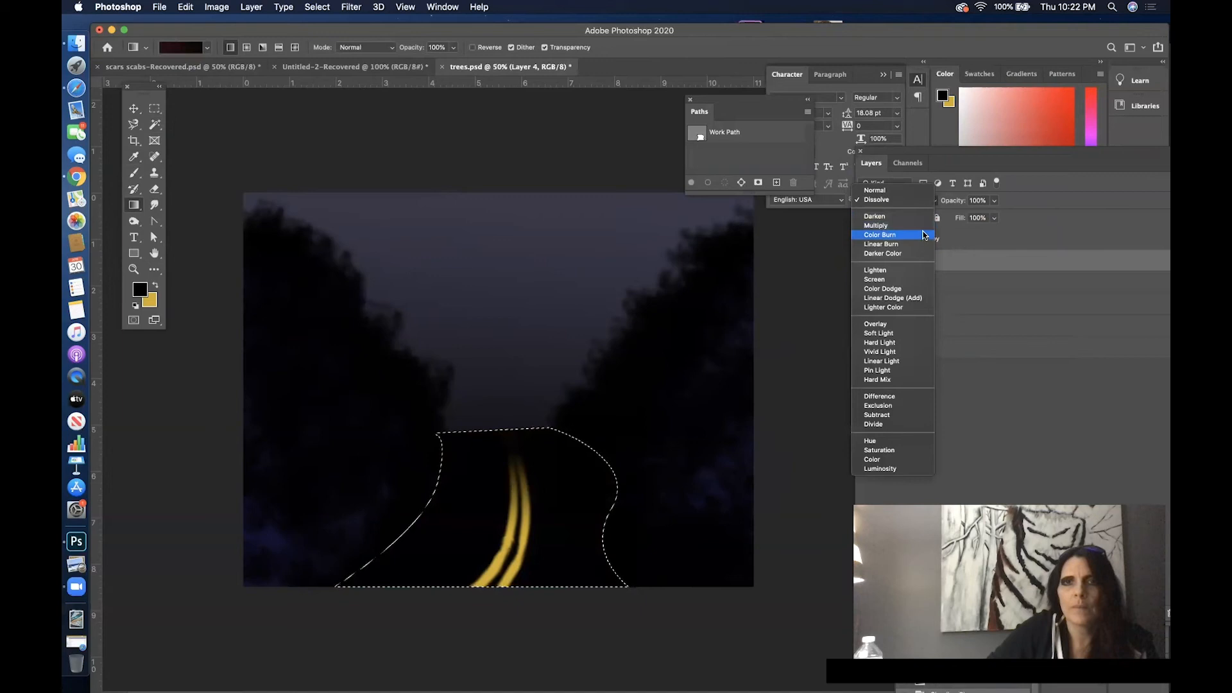
{"action": "left_click", "coordinate": [924, 225]}
{"action": "left_click", "coordinate": [928, 204]}
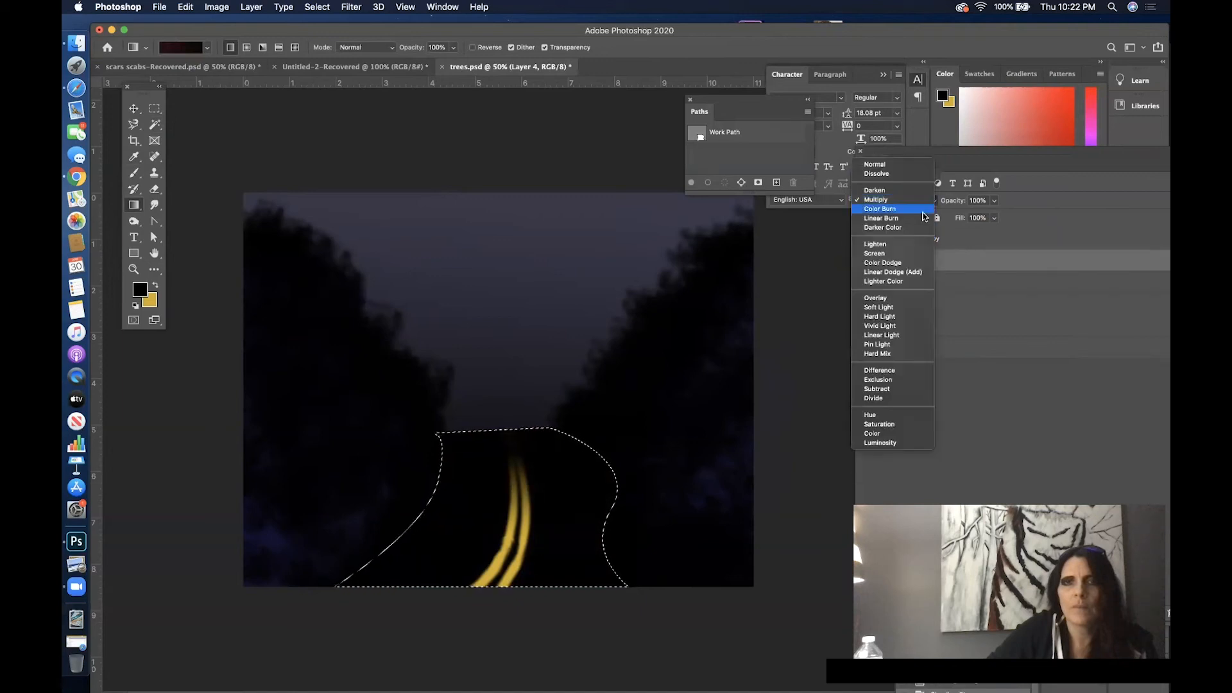
{"action": "left_click", "coordinate": [882, 381]}
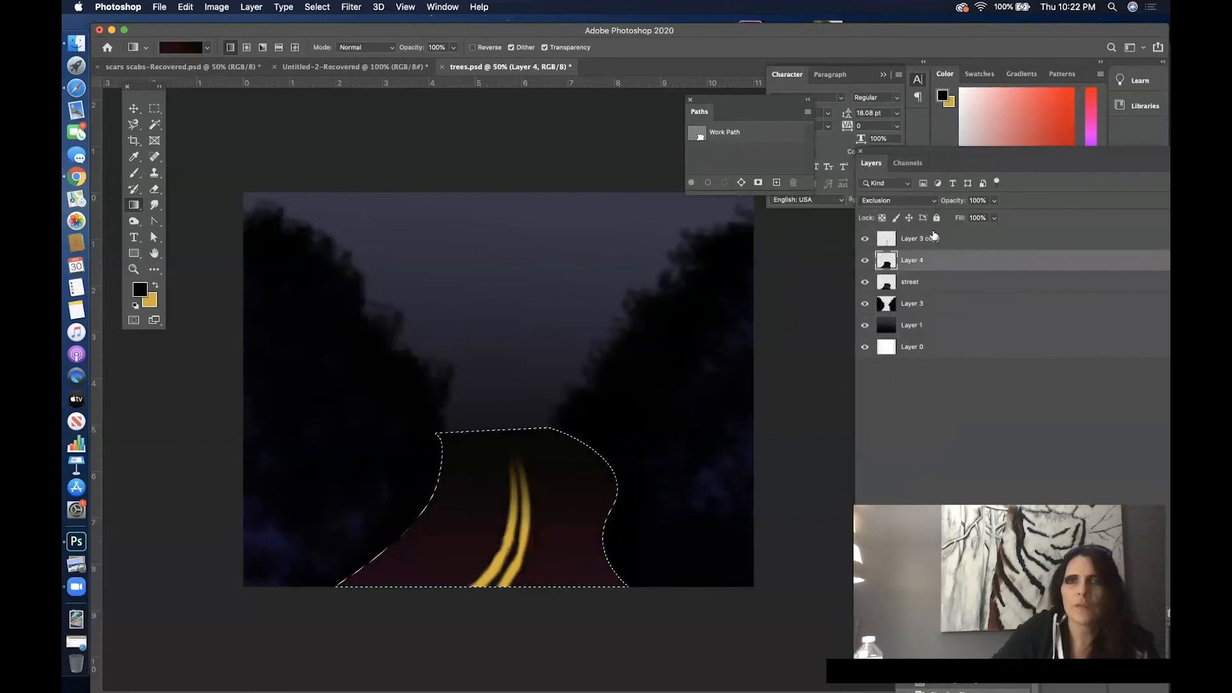
- Lower Layer 4's opacity to about 38%
{"action": "left_click", "coordinate": [994, 201]}
{"action": "left_click_drag", "start_coordinate": [976, 214], "coordinate": [969, 213]}
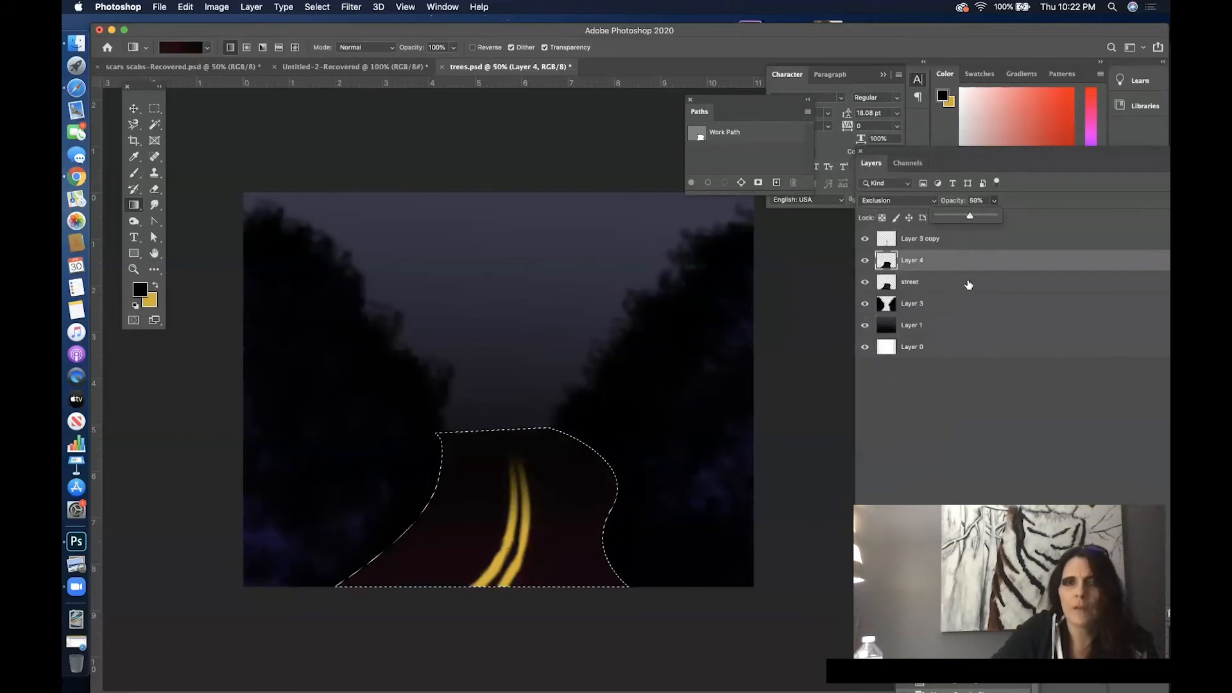
{"action": "left_click_drag", "start_coordinate": [969, 216], "coordinate": [962, 218]}
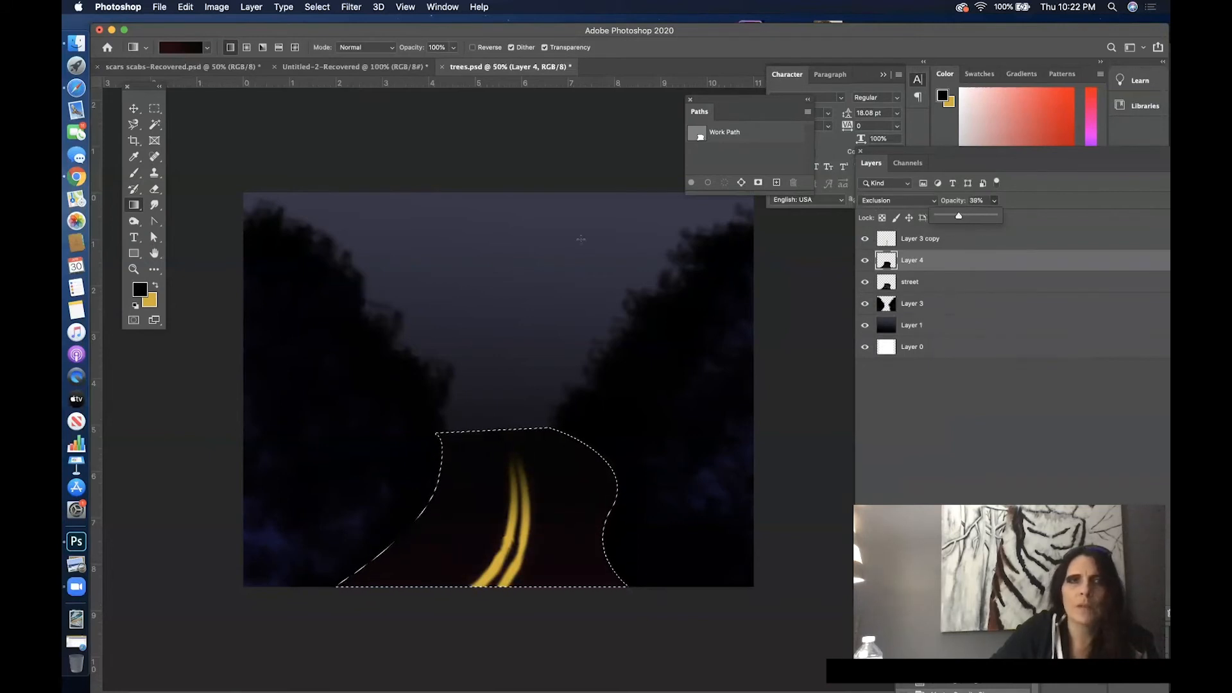
- Switch to the Move tool and deselect the street area
{"action": "left_click", "coordinate": [133, 108]}
{"action": "left_click", "coordinate": [511, 274]}
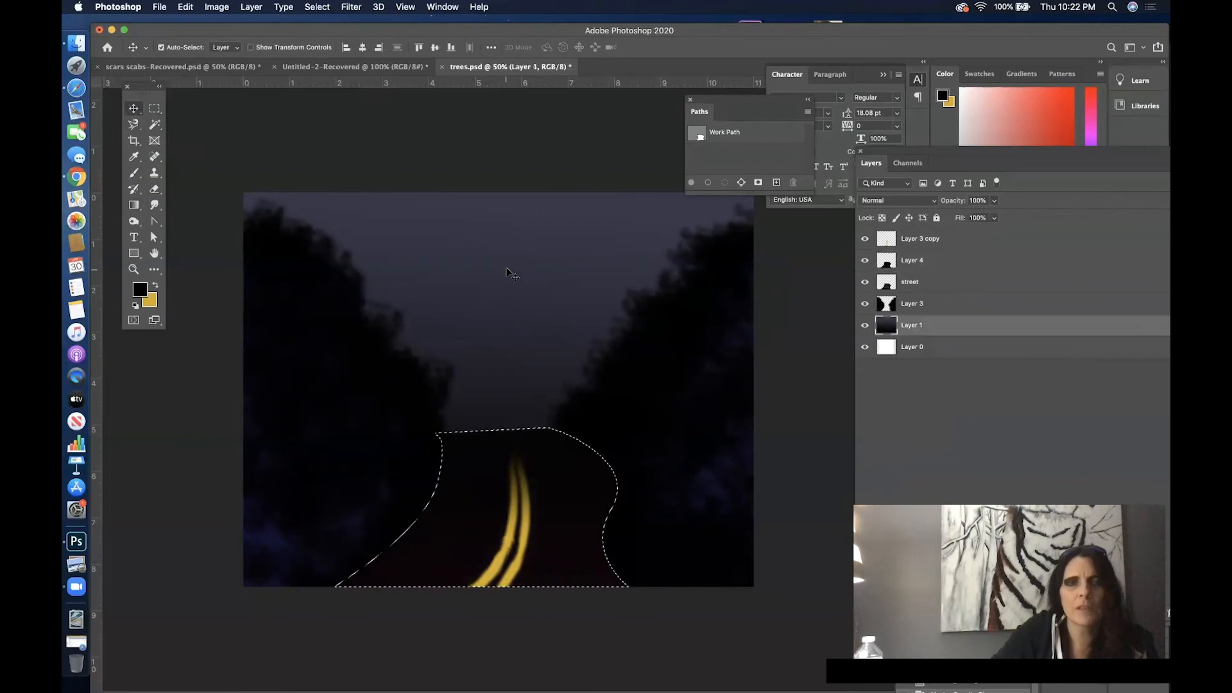
{"action": "left_click", "coordinate": [316, 7]}
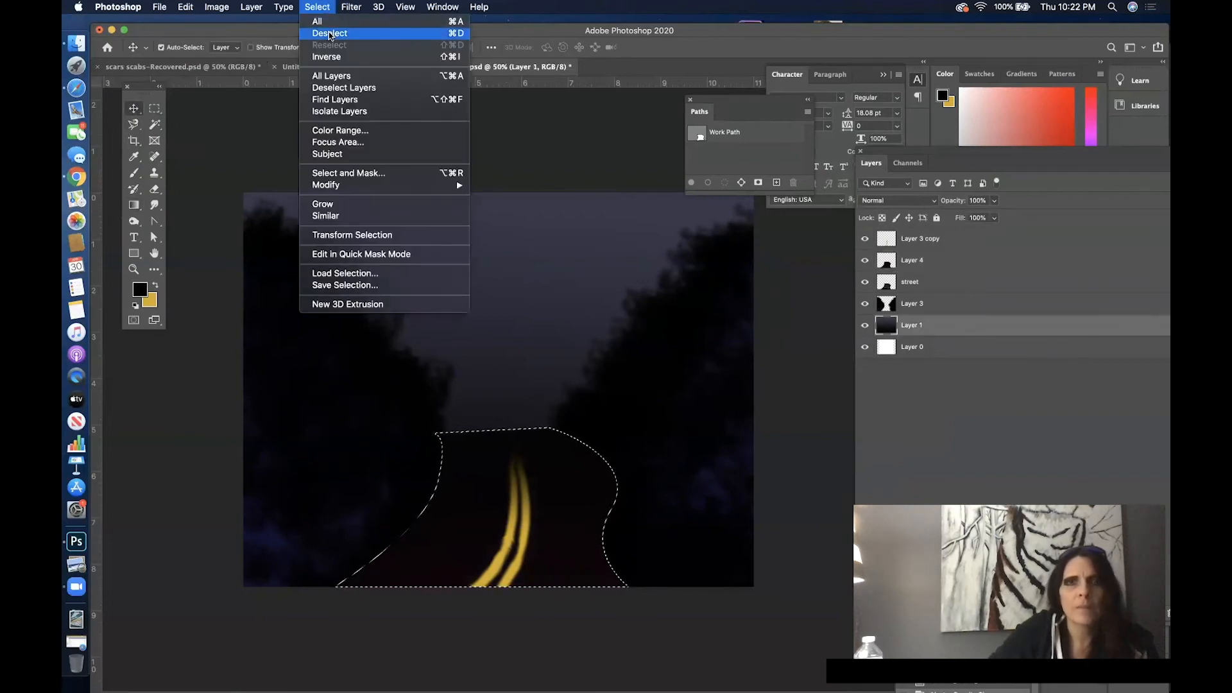
{"action": "left_click", "coordinate": [329, 34]}
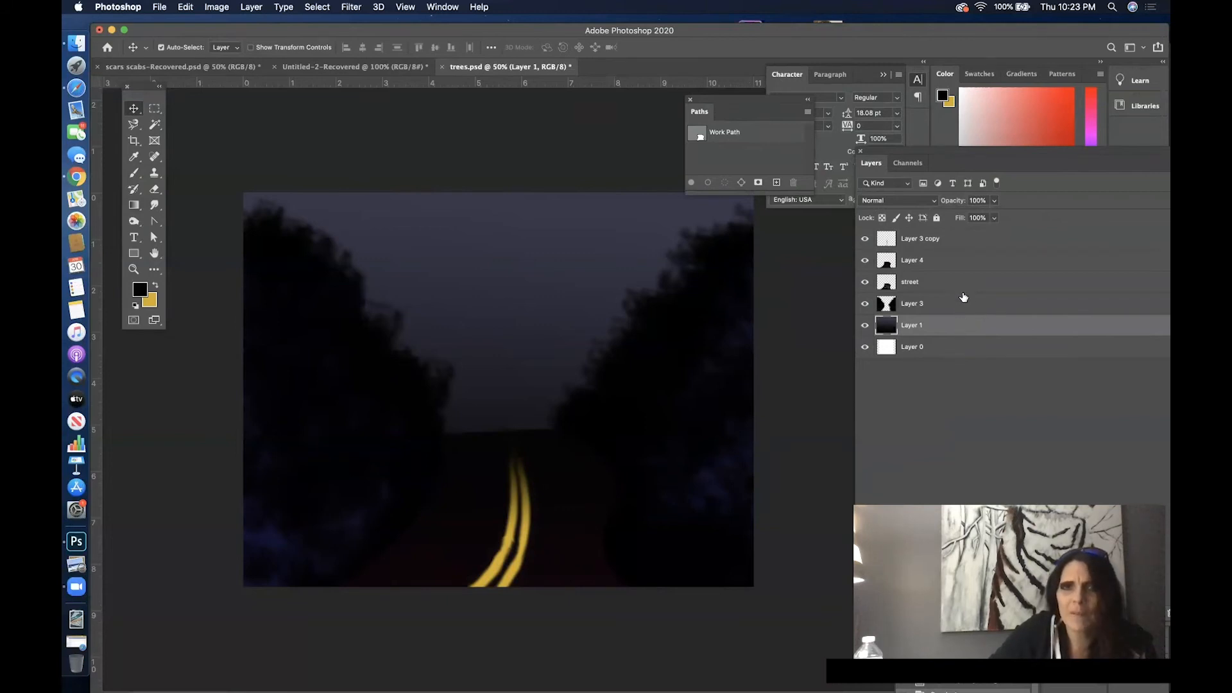
- Compare the landscape with the street layer and Layer 1 hidden and shown, and look over the available blend modes
{"action": "left_click", "coordinate": [891, 283]}
{"action": "left_click", "coordinate": [866, 283]}
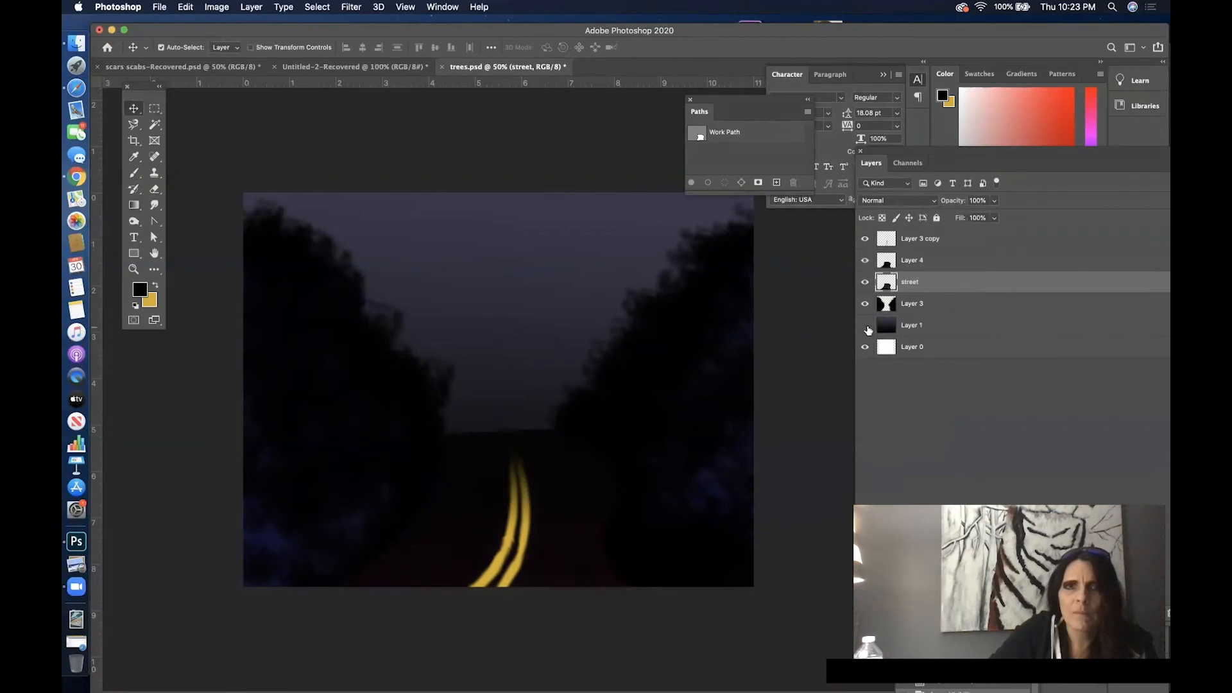
{"action": "left_click", "coordinate": [866, 326]}
{"action": "left_click", "coordinate": [935, 202]}
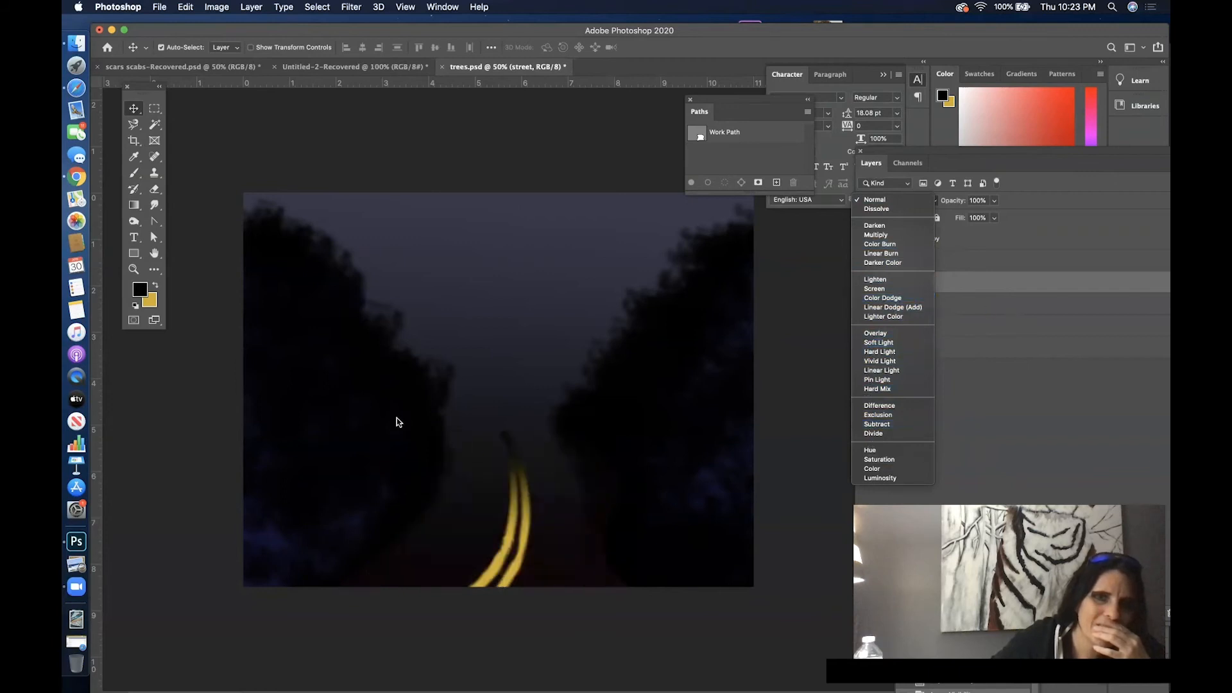
{"action": "left_click", "coordinate": [1115, 313]}
{"action": "left_click", "coordinate": [954, 260]}
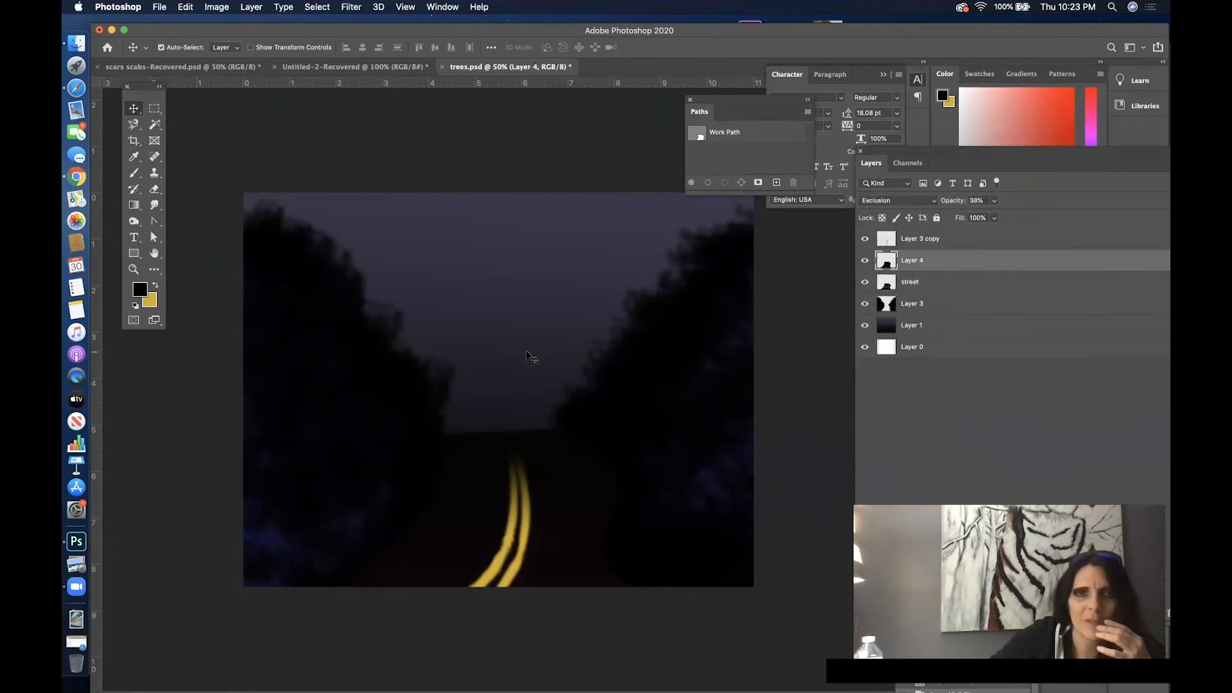
{"action": "left_click", "coordinate": [864, 329]}
{"action": "left_click", "coordinate": [864, 332]}
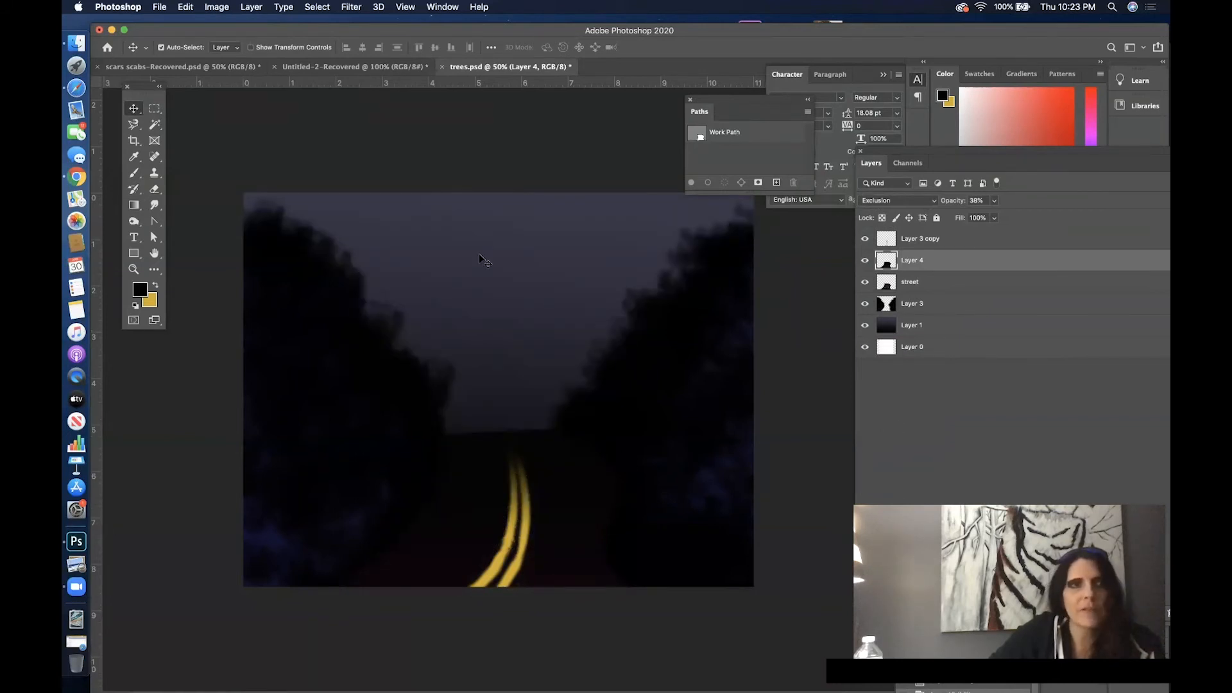
- Erase across the street area on Layer 1 with the textured Eraser brush at about 148 px
{"action": "left_click", "coordinate": [988, 327]}
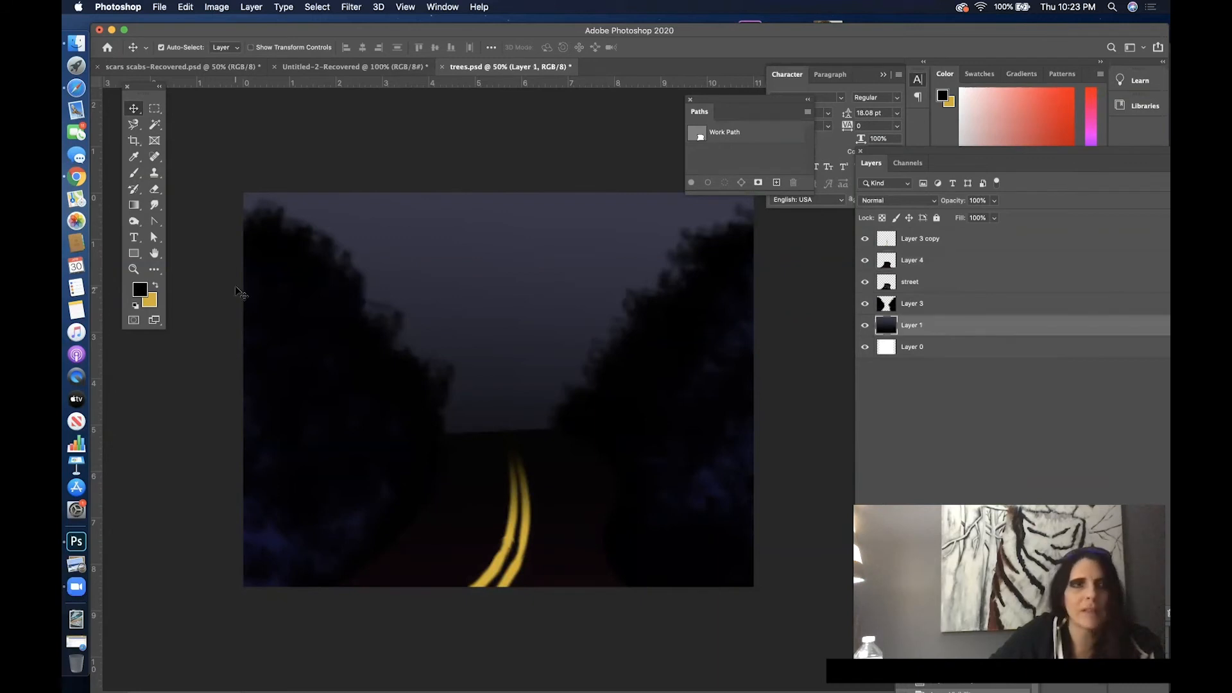
{"action": "left_click", "coordinate": [155, 188]}
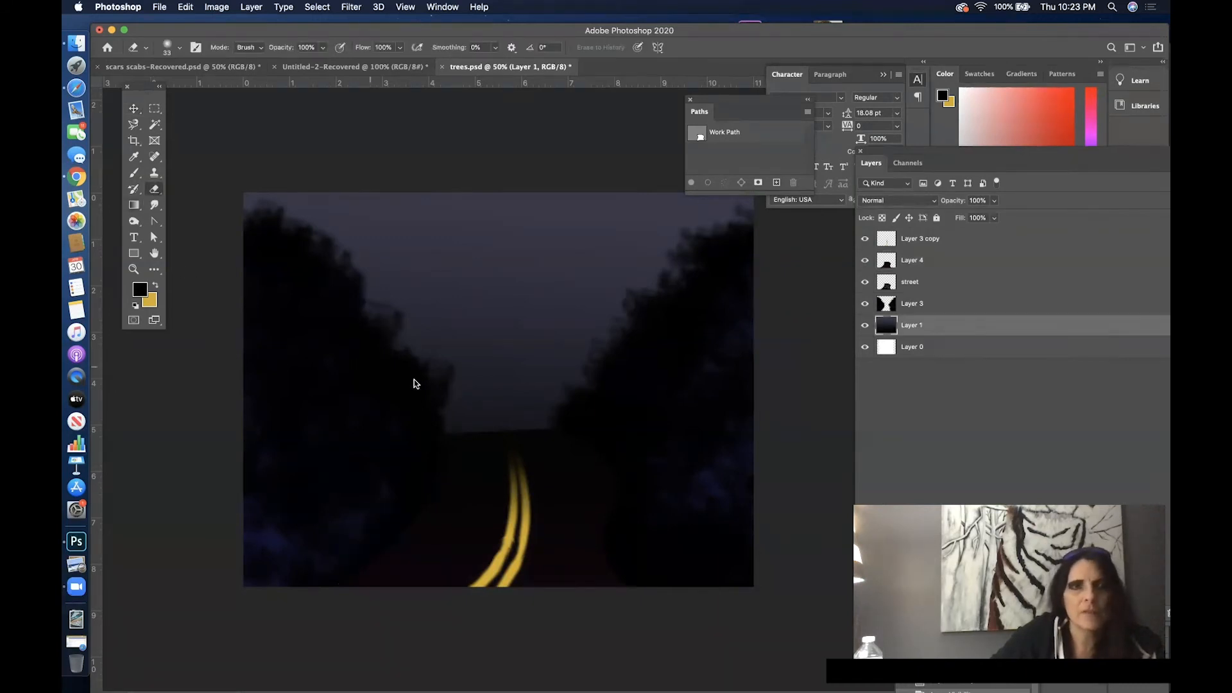
{"action": "right_click", "coordinate": [414, 383]}
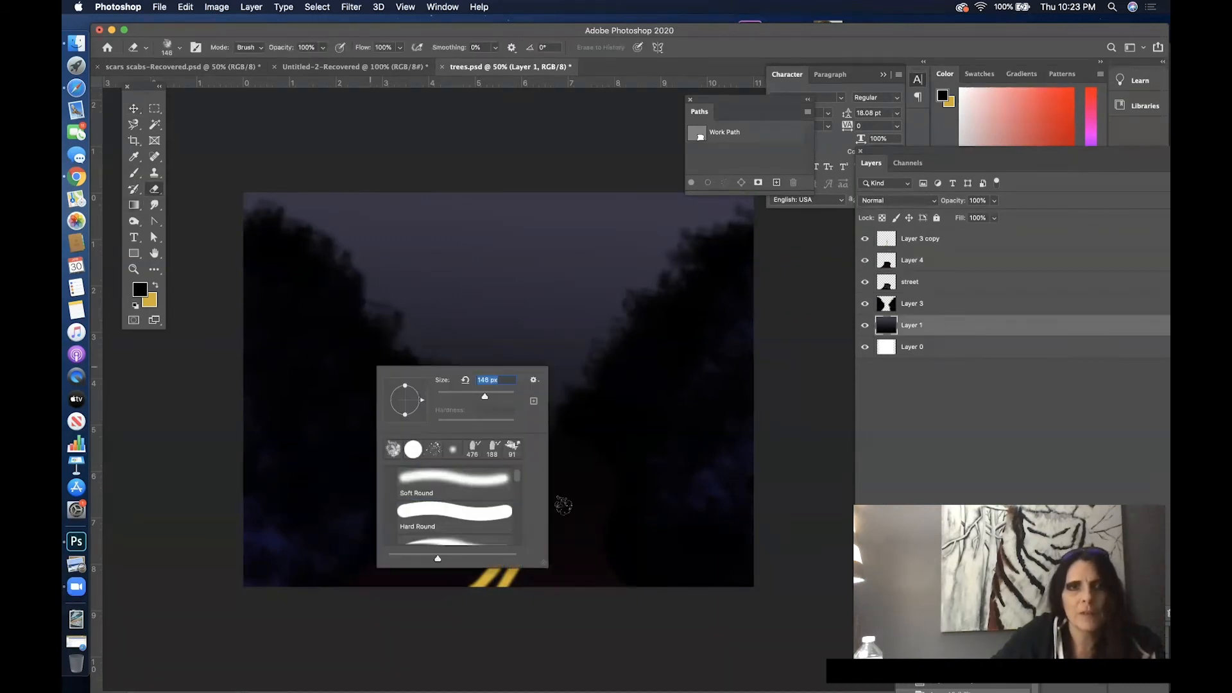
{"action": "right_click", "coordinate": [580, 489]}
{"action": "mouse_move", "coordinate": [476, 562]}
{"action": "left_mouse_down"}
{"action": "mouse_move", "coordinate": [564, 560]}
{"action": "mouse_move", "coordinate": [526, 558]}
{"action": "mouse_move", "coordinate": [587, 534]}
{"action": "mouse_move", "coordinate": [667, 527]}
{"action": "mouse_move", "coordinate": [536, 574]}
{"action": "mouse_move", "coordinate": [535, 602]}
{"action": "mouse_move", "coordinate": [588, 596]}
{"action": "mouse_move", "coordinate": [453, 516]}
{"action": "mouse_move", "coordinate": [482, 480]}
{"action": "mouse_move", "coordinate": [453, 470]}
{"action": "left_mouse_up"}
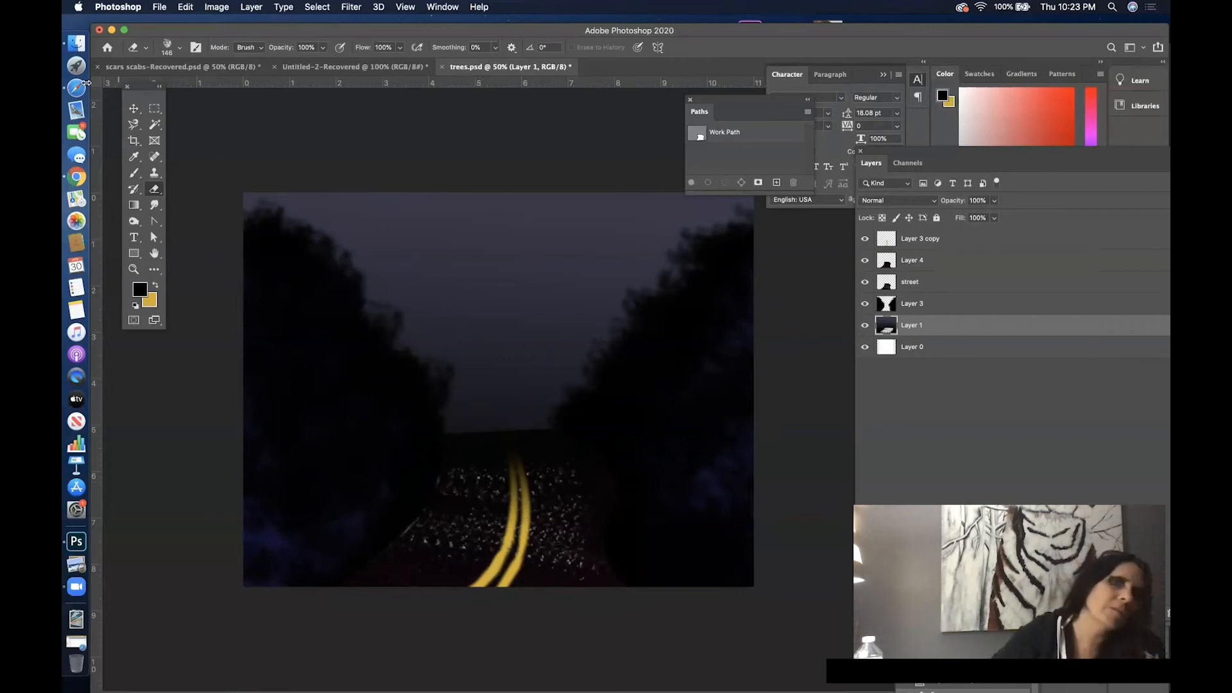
- Undo the erasing by reverting the document history to an earlier layer visibility change
{"action": "left_click", "coordinate": [448, 8]}
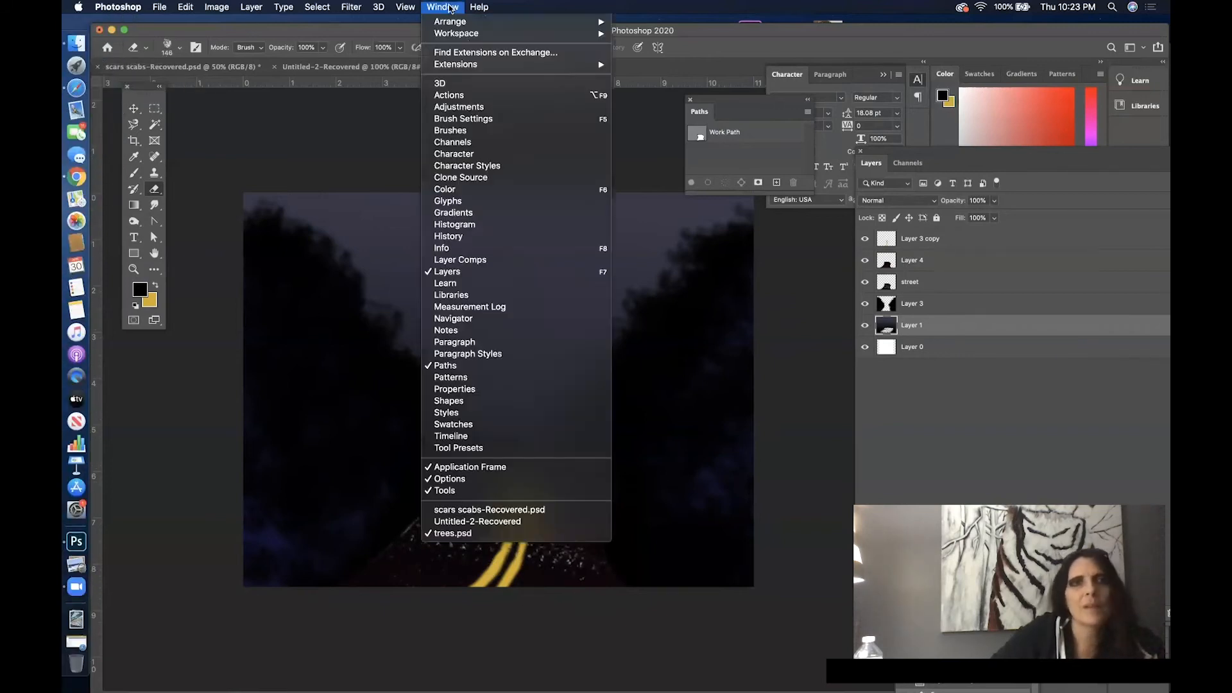
{"action": "left_click", "coordinate": [508, 239]}
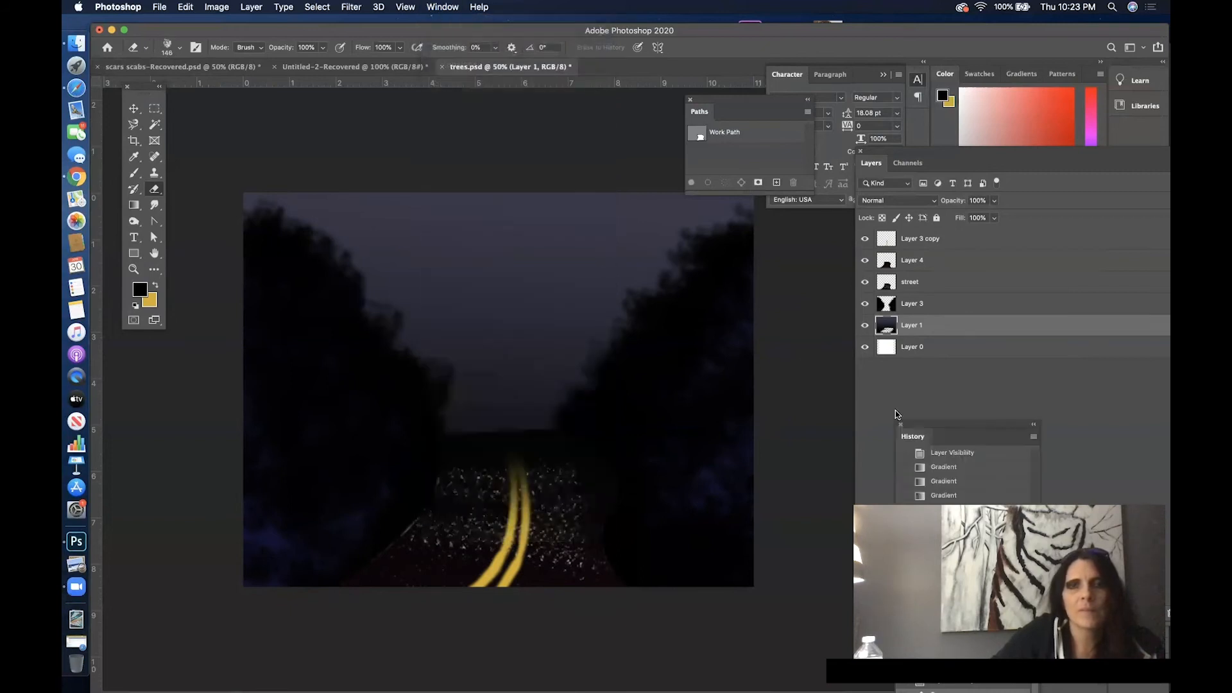
{"action": "left_click_drag", "start_coordinate": [969, 424], "coordinate": [766, 246]}
{"action": "left_click", "coordinate": [796, 487]}
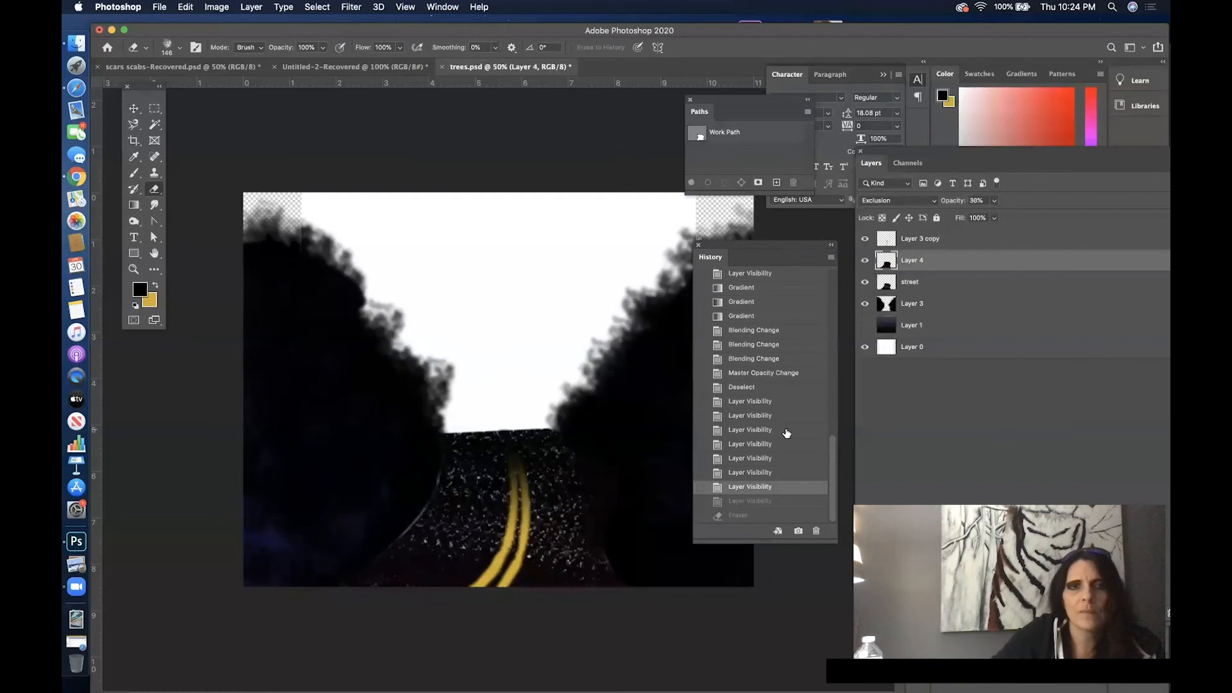
{"action": "left_click", "coordinate": [786, 429]}
{"action": "left_click_drag", "start_coordinate": [773, 245], "coordinate": [1075, 584]}
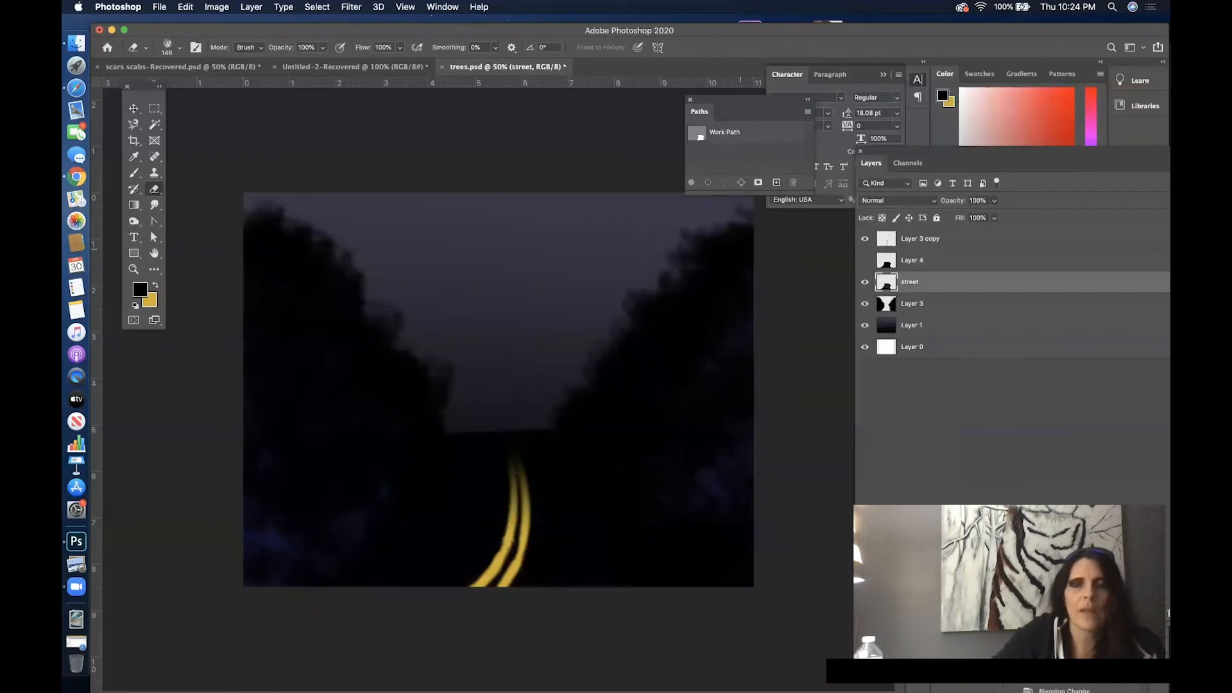
- Create a new layer above all the others and fill it with black using the Paint Bucket tool
{"action": "mouse_move", "coordinate": [1056, 163]}
{"action": "left_mouse_down"}
{"action": "mouse_move", "coordinate": [846, 146]}
{"action": "mouse_move", "coordinate": [611, 106]}
{"action": "left_mouse_up"}
{"action": "left_click", "coordinate": [709, 555]}
{"action": "left_click_drag", "start_coordinate": [542, 228], "coordinate": [541, 178]}
{"action": "left_click_drag", "start_coordinate": [544, 102], "coordinate": [834, 193]}
{"action": "left_click_drag", "start_coordinate": [141, 212], "coordinate": [181, 217]}
{"action": "left_click", "coordinate": [414, 251]}
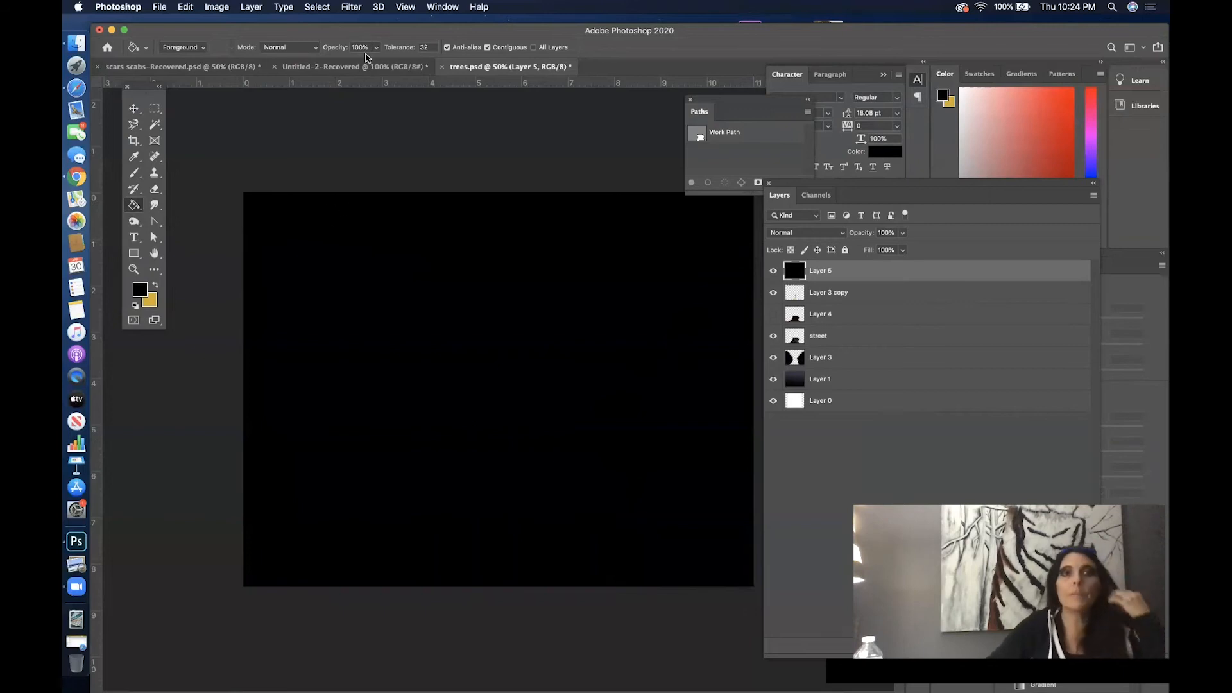
- Apply Add Noise to the black layer with a monochromatic Gaussian distribution and an amount of about 45%
{"action": "left_click", "coordinate": [359, 7]}
{"action": "mouse_move", "coordinate": [426, 190]}
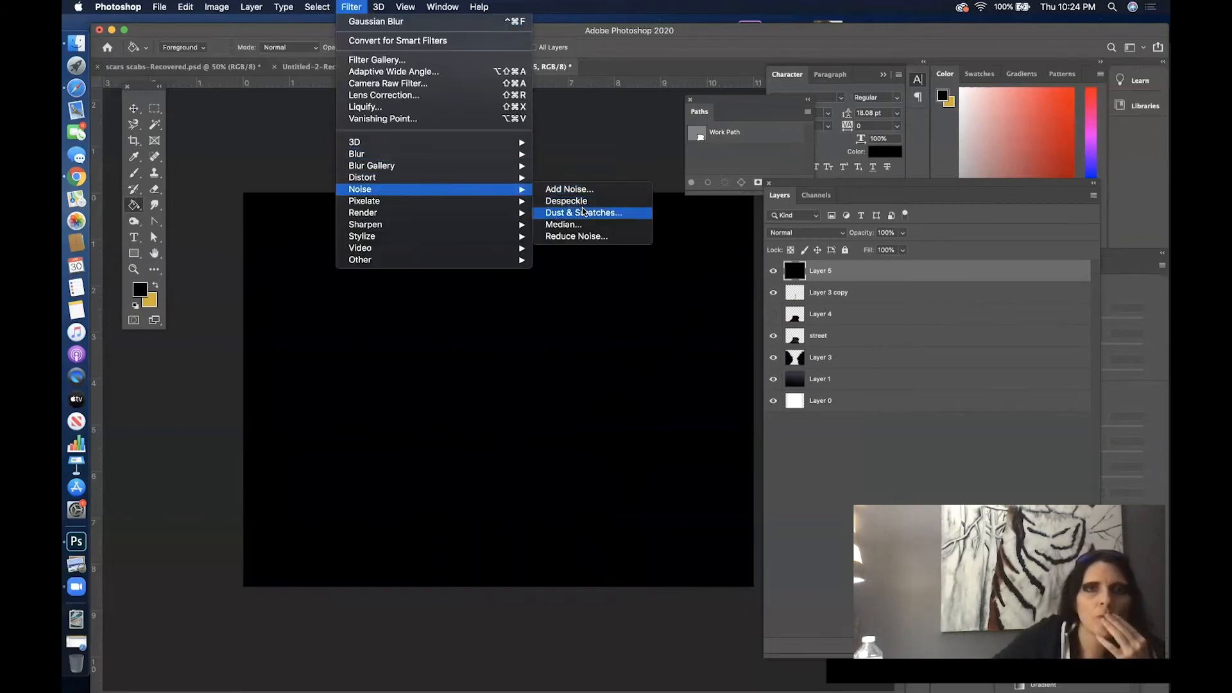
{"action": "left_click", "coordinate": [585, 190]}
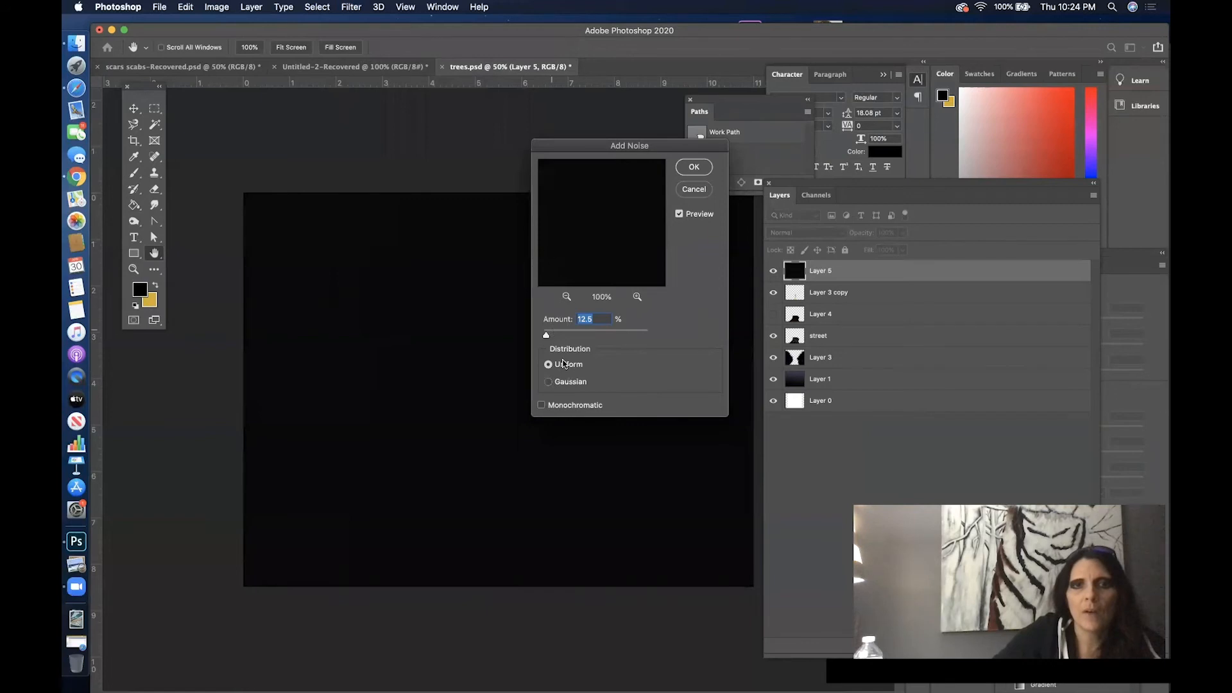
{"action": "mouse_move", "coordinate": [567, 335]}
{"action": "left_mouse_down"}
{"action": "mouse_move", "coordinate": [577, 335]}
{"action": "mouse_move", "coordinate": [562, 335]}
{"action": "left_mouse_up"}
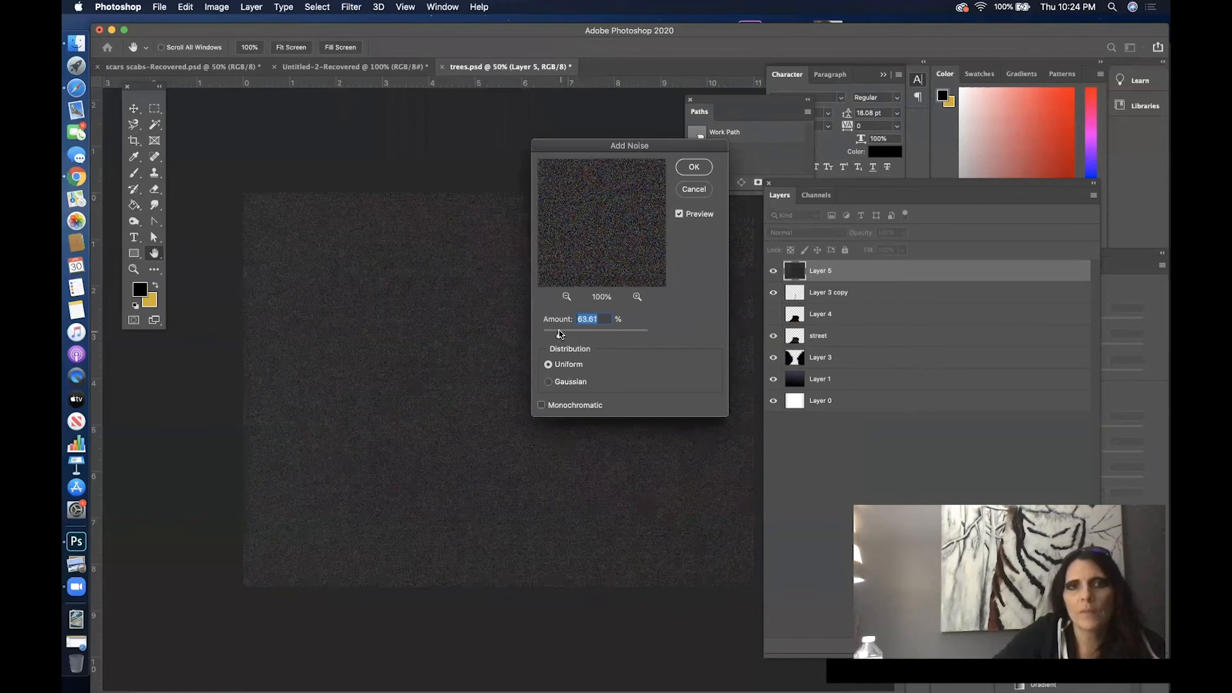
{"action": "left_click_drag", "start_coordinate": [554, 341], "coordinate": [554, 334]}
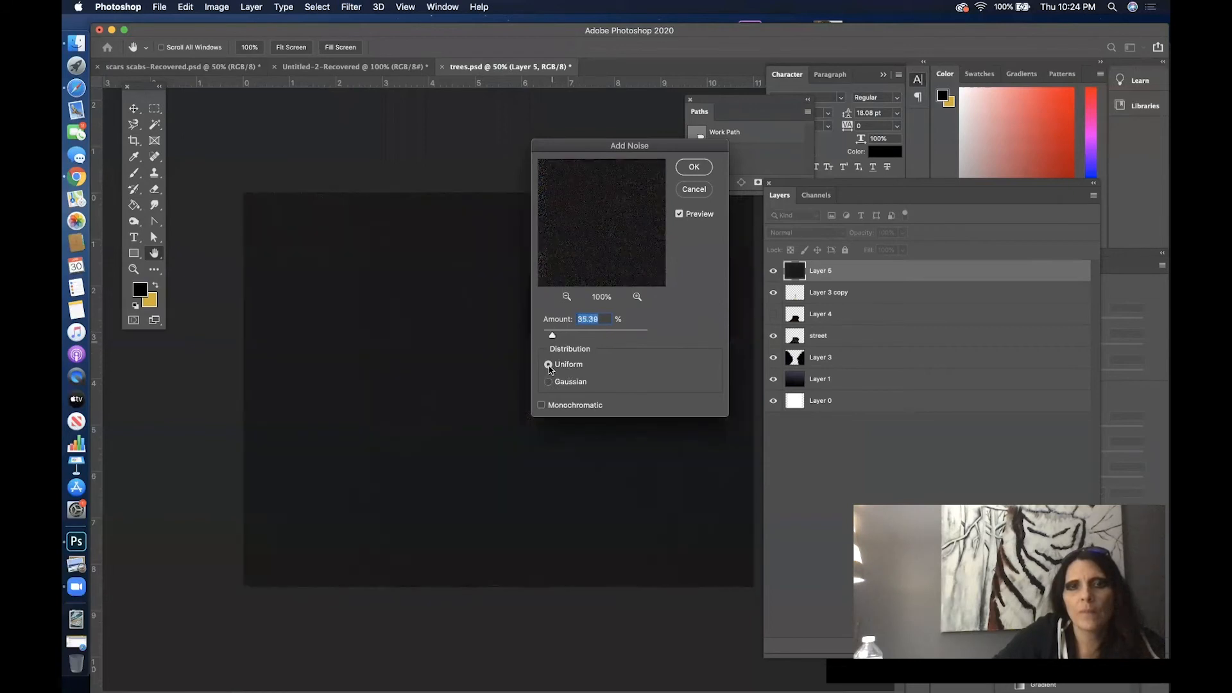
{"action": "left_click", "coordinate": [548, 381]}
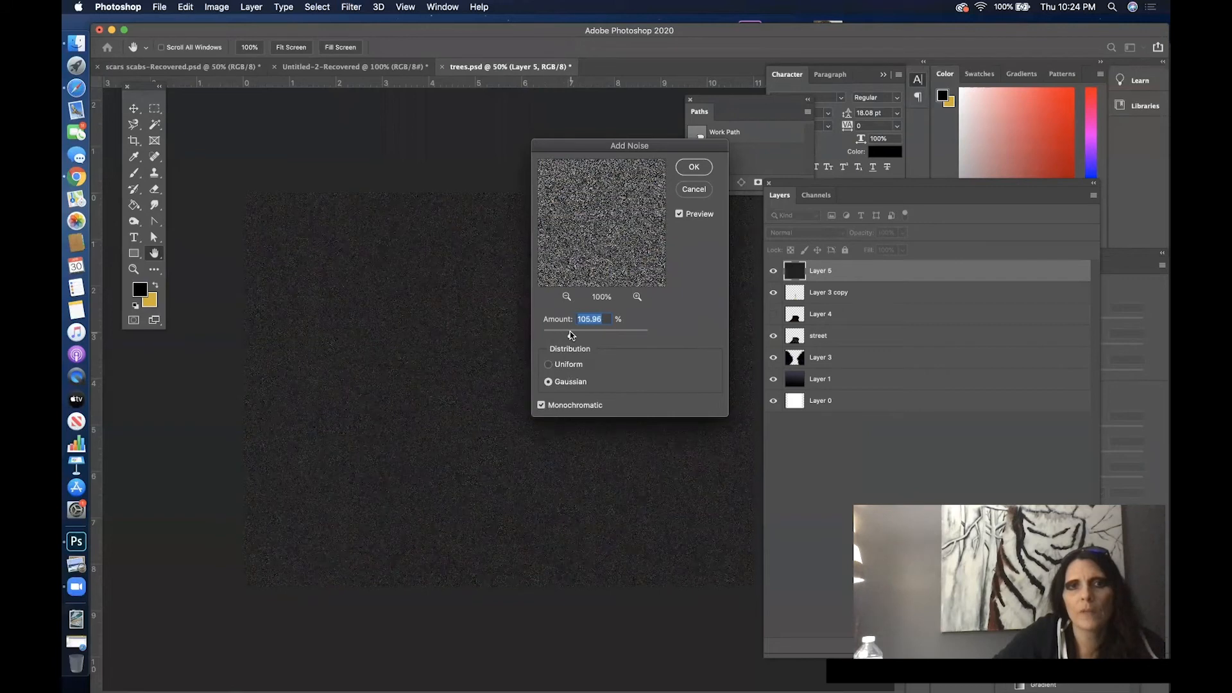
{"action": "left_click_drag", "start_coordinate": [569, 331], "coordinate": [555, 336]}
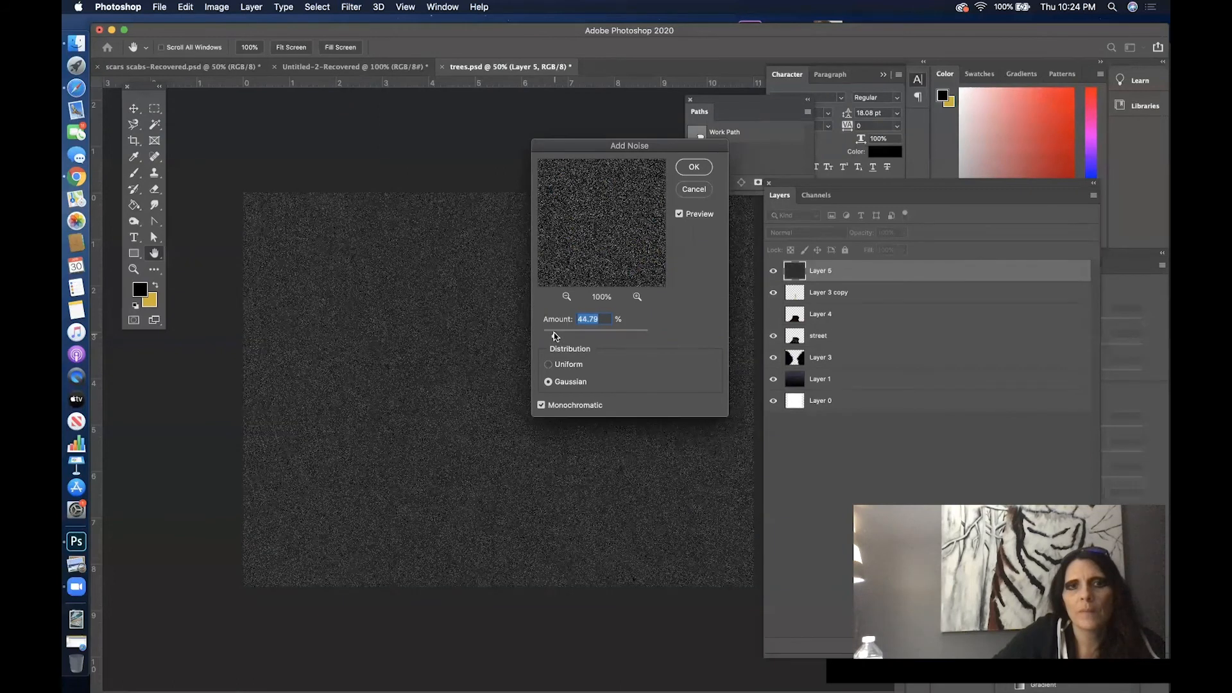
{"action": "left_click", "coordinate": [693, 169]}
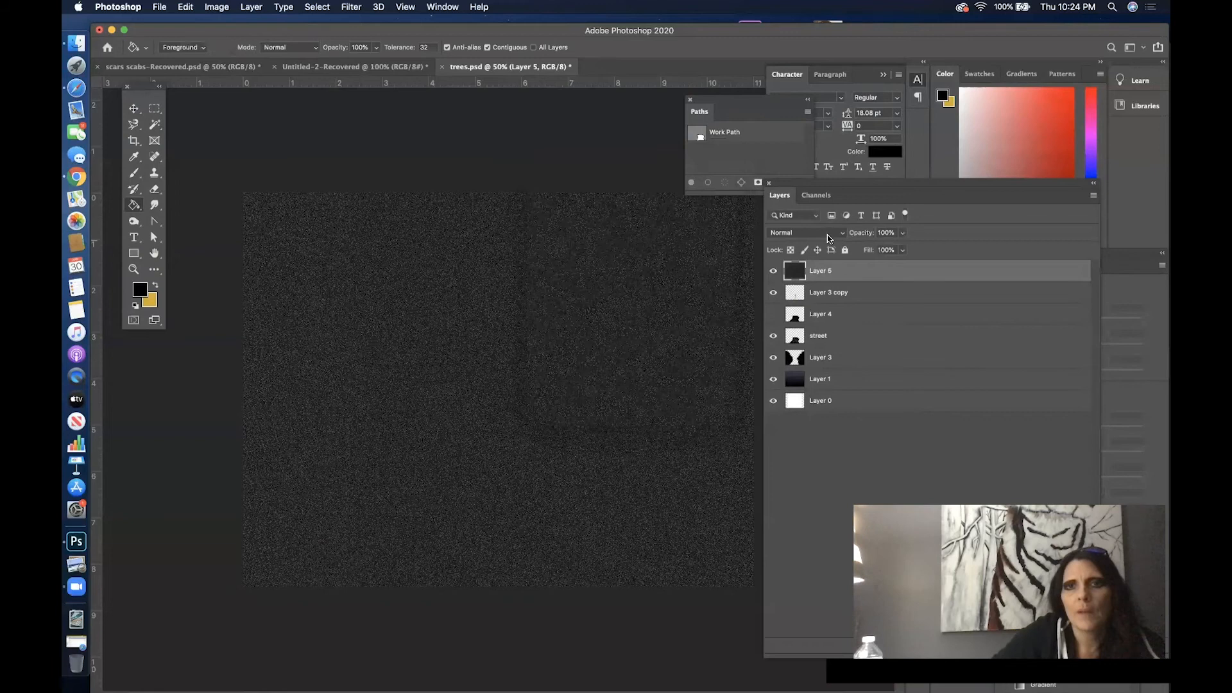
- Set the noise layer's blend mode to Darken and apply a Motion Blur with a 70° angle and 19-pixel distance
{"action": "left_click", "coordinate": [843, 234]}
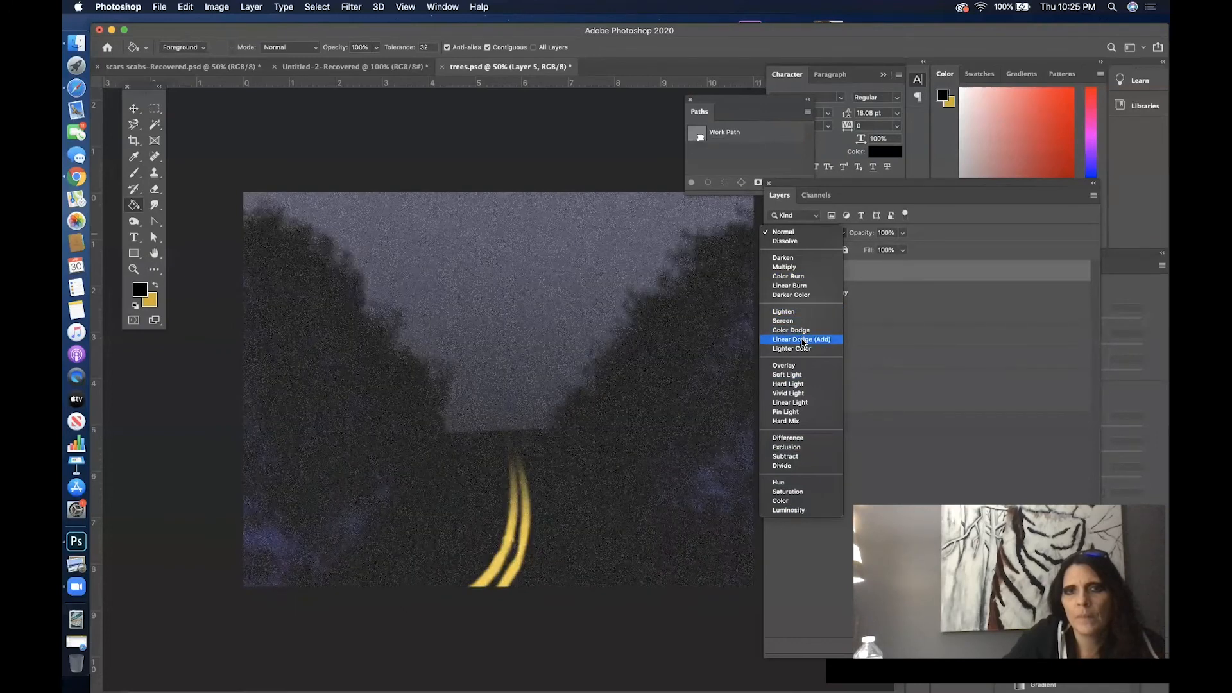
{"action": "left_click", "coordinate": [795, 258]}
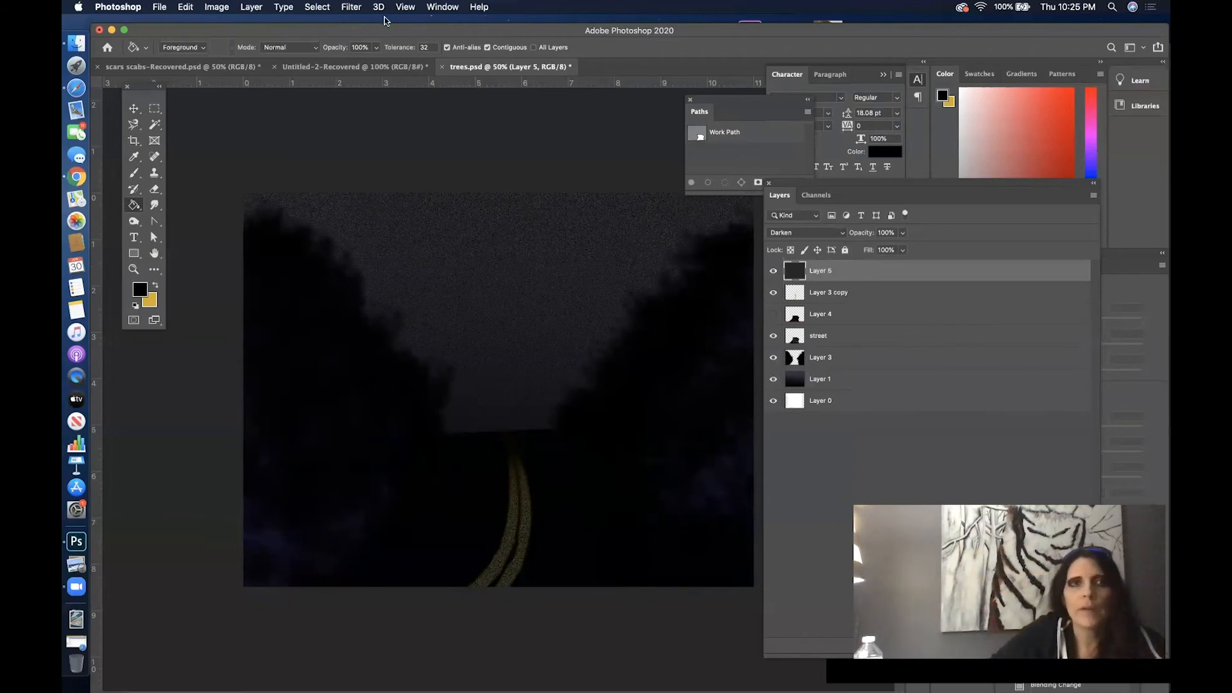
{"action": "left_click", "coordinate": [352, 7]}
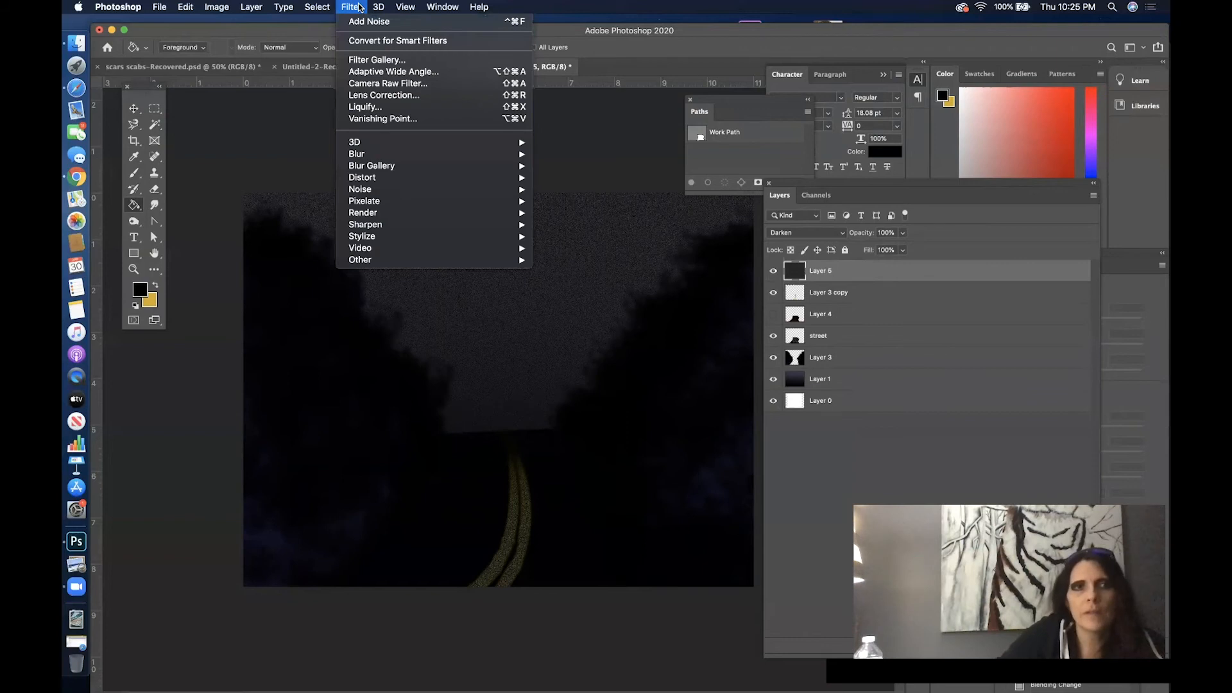
{"action": "mouse_move", "coordinate": [411, 161]}
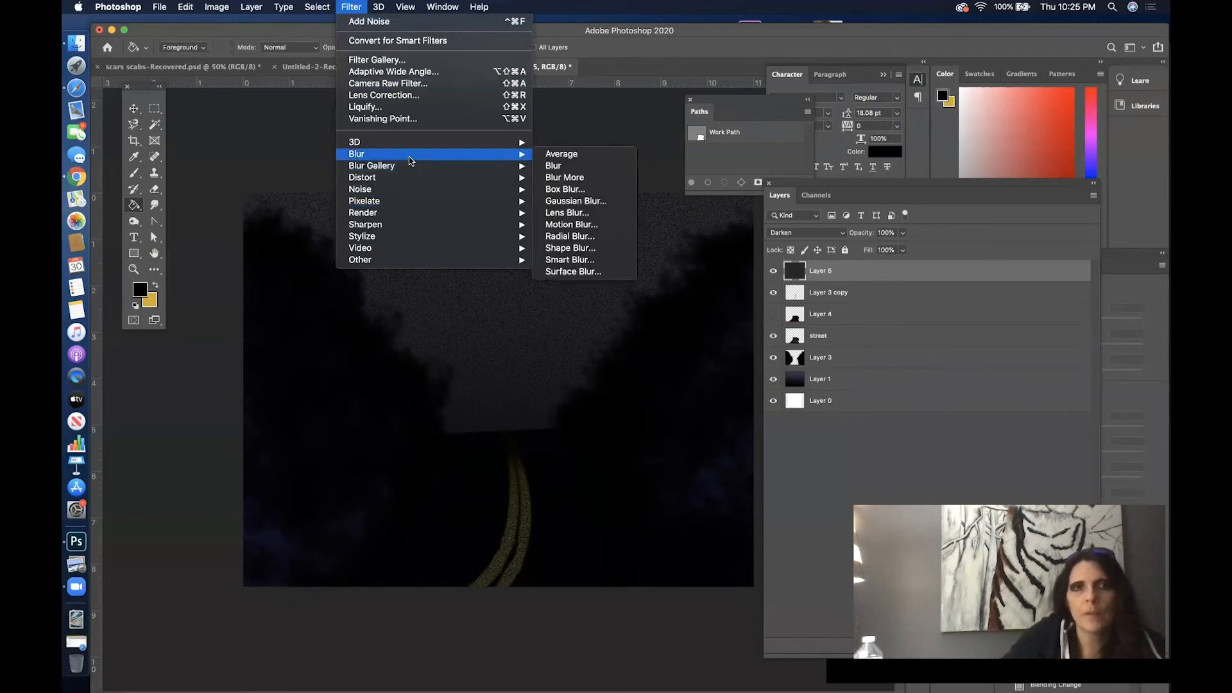
{"action": "left_click", "coordinate": [614, 226]}
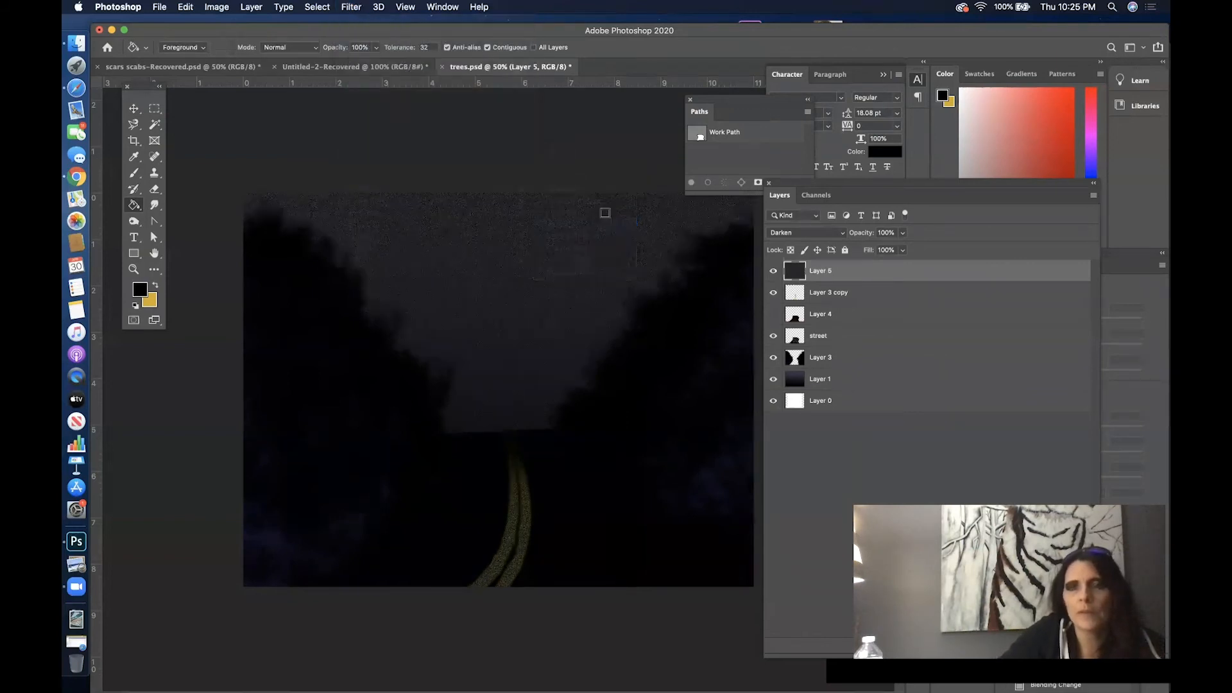
{"action": "left_click_drag", "start_coordinate": [632, 170], "coordinate": [863, 161]}
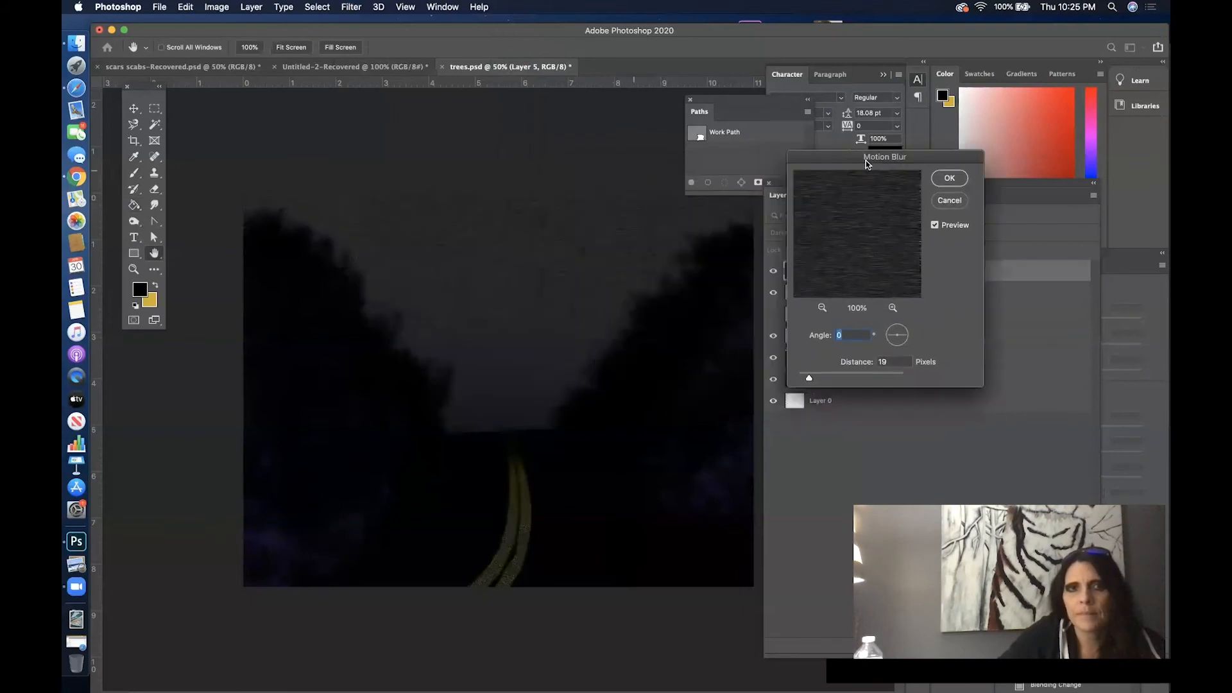
{"action": "left_click", "coordinate": [895, 345]}
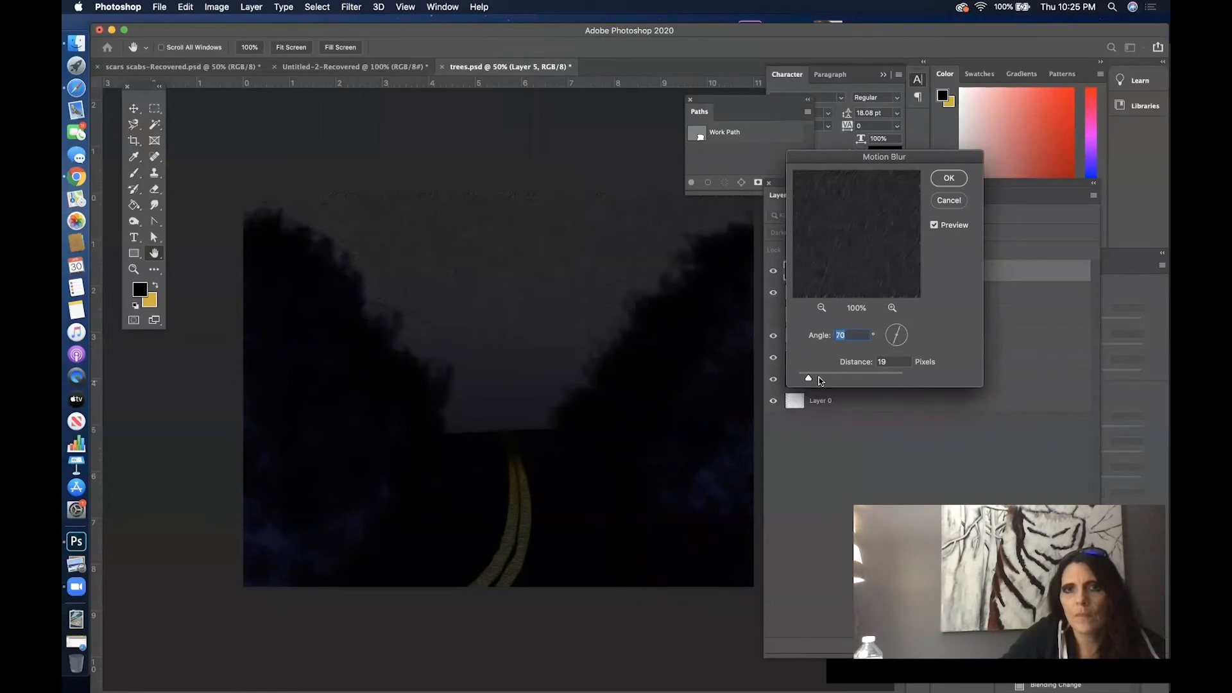
{"action": "left_click", "coordinate": [953, 180]}
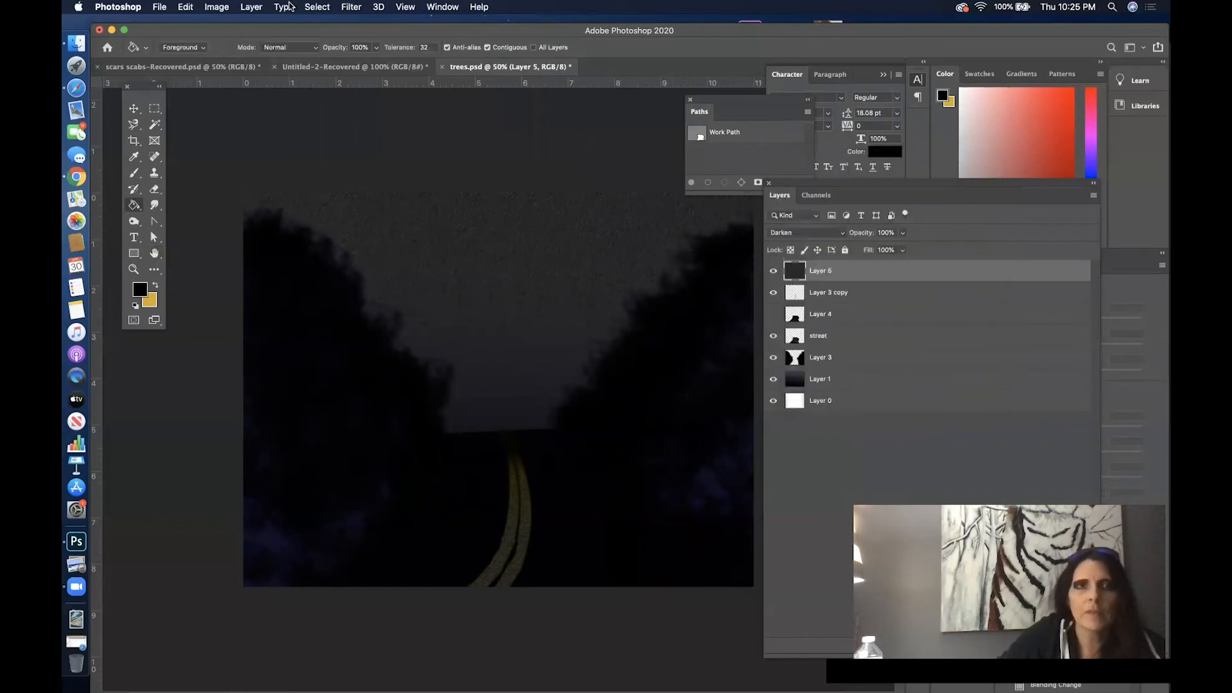
- Adjust the noise layer's Brightness/Contrast to a brightness of about 38 and a contrast of 40
{"action": "left_click", "coordinate": [218, 7]}
{"action": "mouse_move", "coordinate": [337, 40]}
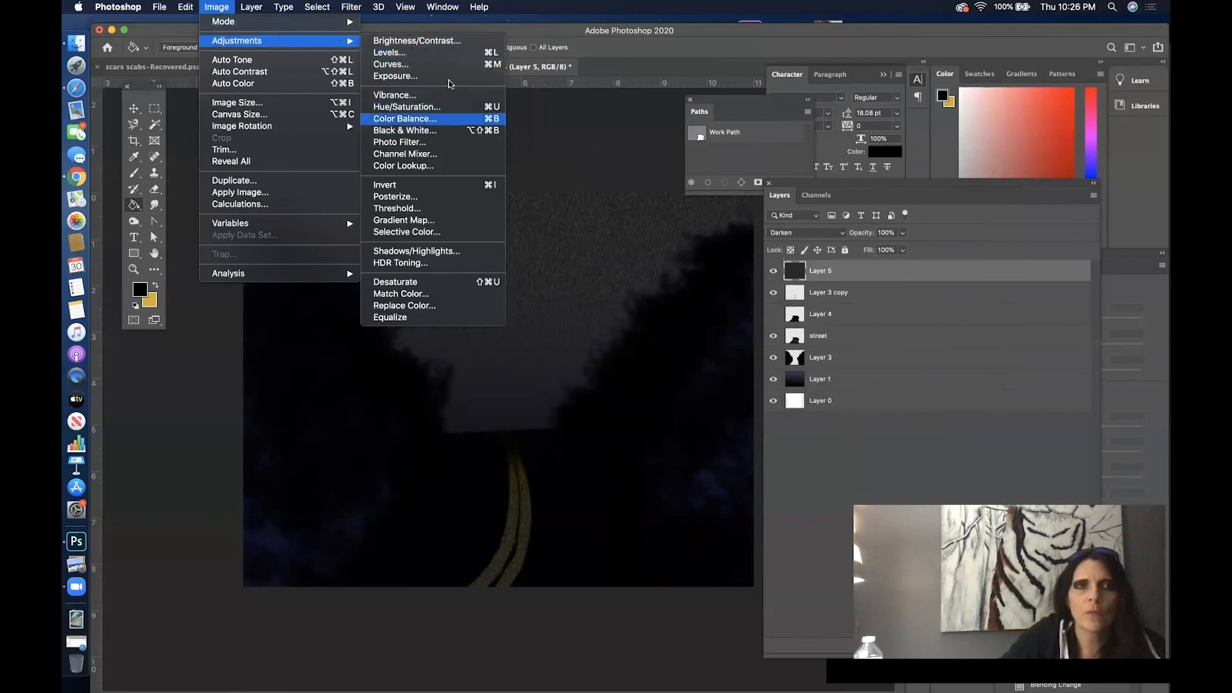
{"action": "left_click", "coordinate": [424, 41]}
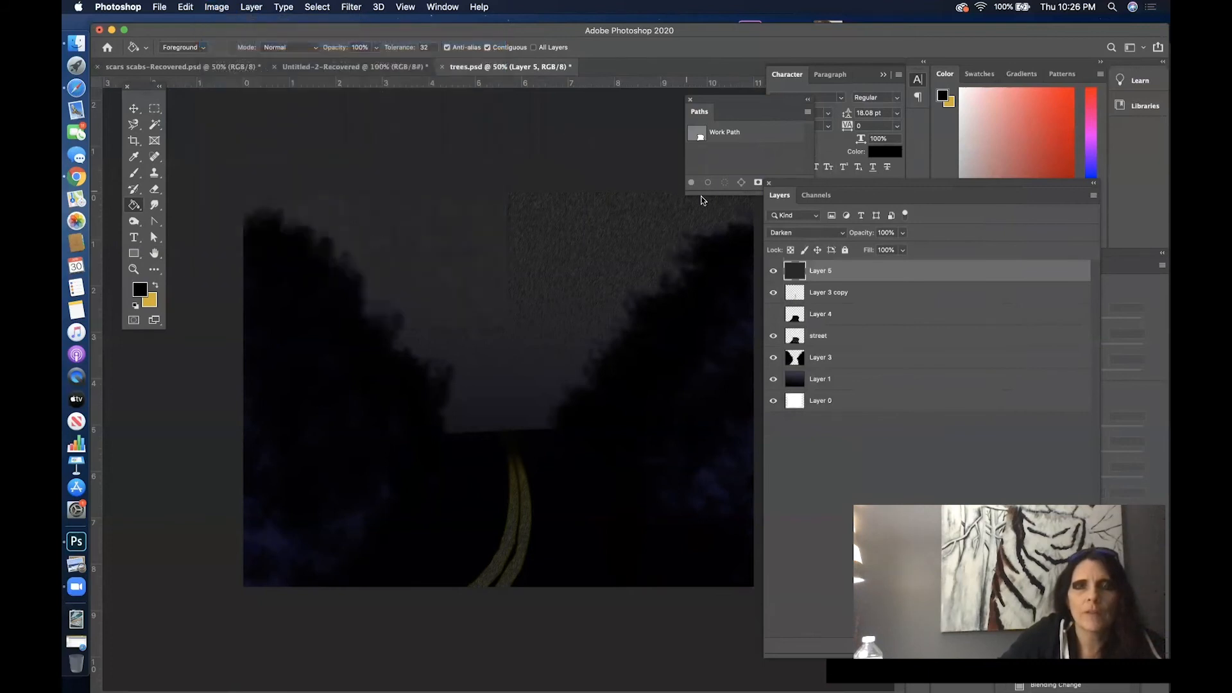
{"action": "mouse_move", "coordinate": [604, 232]}
{"action": "left_mouse_down"}
{"action": "mouse_move", "coordinate": [636, 232]}
{"action": "mouse_move", "coordinate": [602, 233]}
{"action": "mouse_move", "coordinate": [618, 235]}
{"action": "left_mouse_up"}
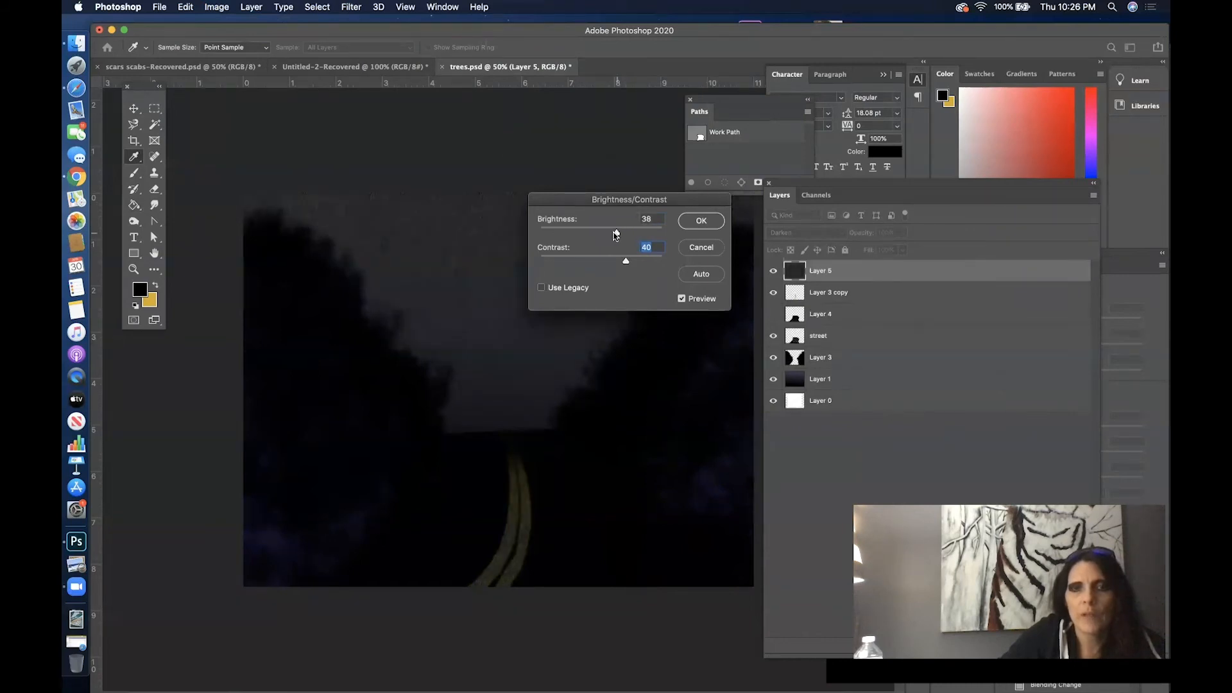
{"action": "key", "text": "shift+Tab"}
{"action": "mouse_move", "coordinate": [627, 203]}
{"action": "left_mouse_down"}
{"action": "mouse_move", "coordinate": [555, 226]}
{"action": "mouse_move", "coordinate": [207, 241]}
{"action": "mouse_move", "coordinate": [399, 178]}
{"action": "mouse_move", "coordinate": [539, 180]}
{"action": "left_mouse_up"}
{"action": "left_click", "coordinate": [616, 196]}
{"action": "key", "text": "g"}
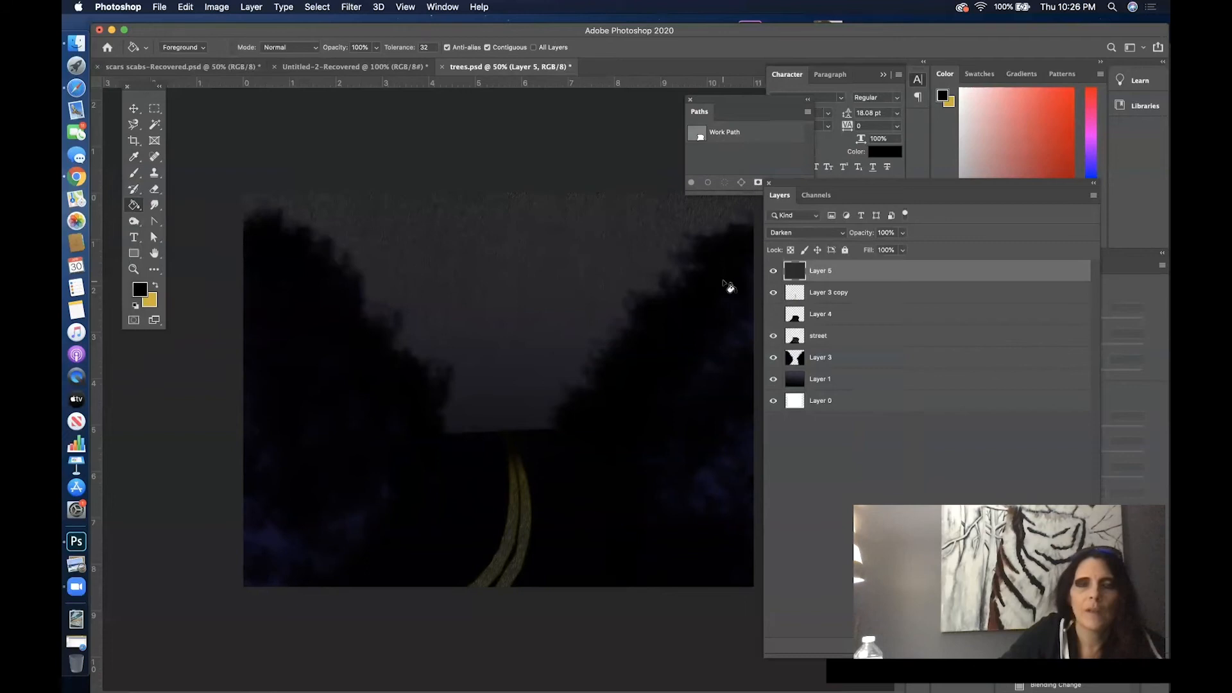
- Save the document and rename the noise layer "noise rain"
{"action": "key", "text": "super+s"}
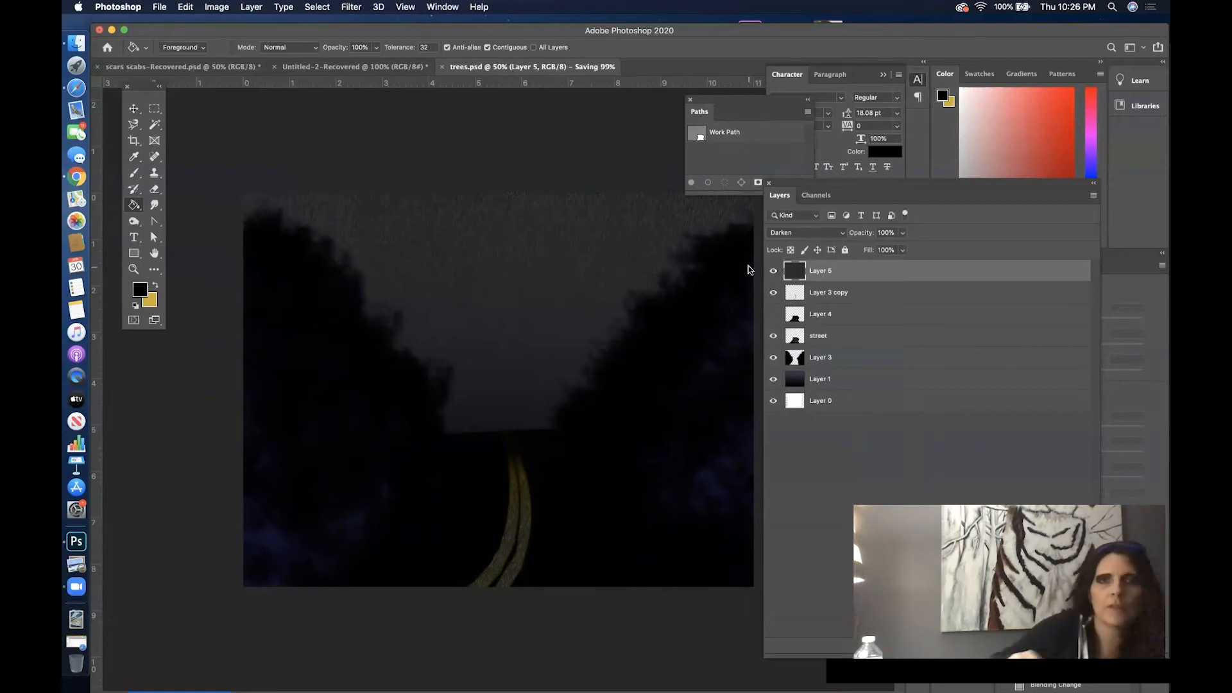
{"action": "double_click", "coordinate": [825, 270]}
{"action": "type", "text": "d"}
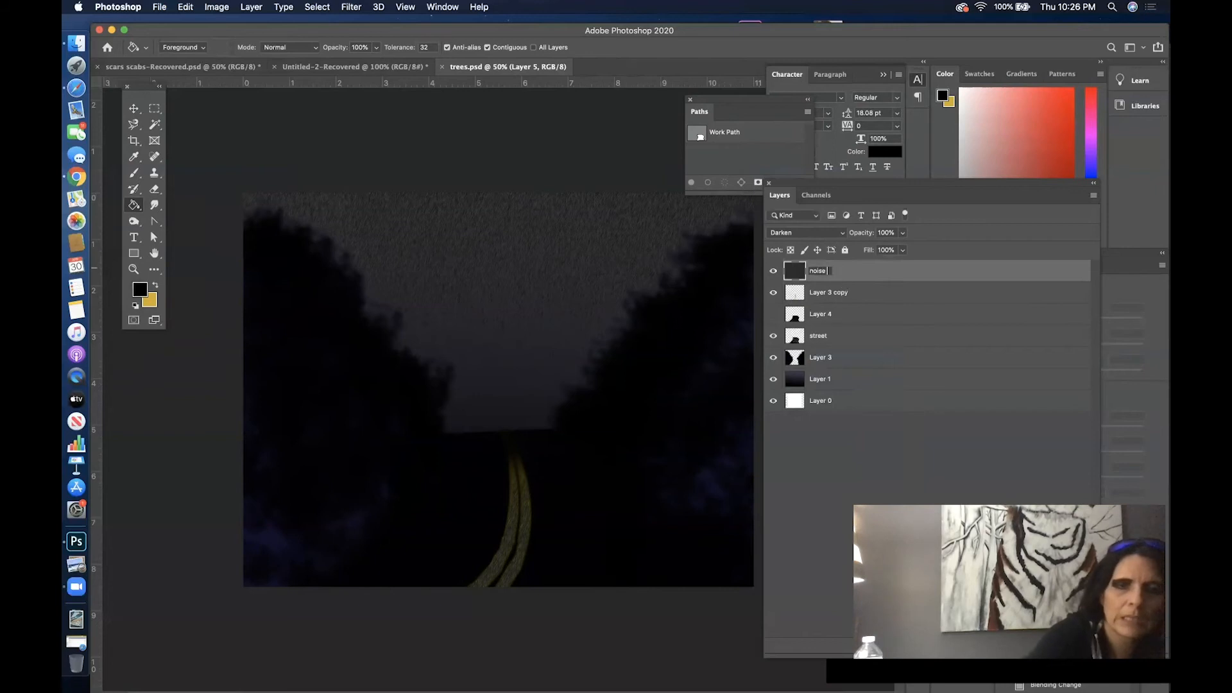
{"action": "left_click", "coordinate": [921, 310]}
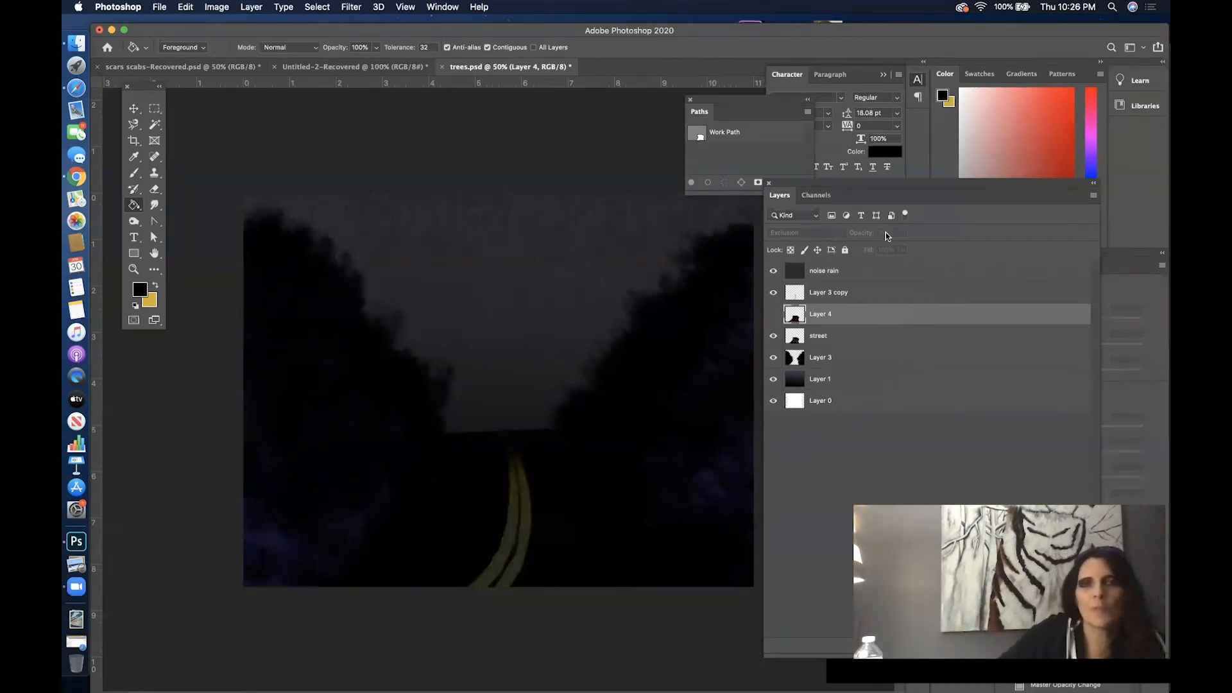
- Add a new layer directly beneath the noise rain layer, above Layer 3 copy
{"action": "left_click_drag", "start_coordinate": [901, 186], "coordinate": [680, 187]}
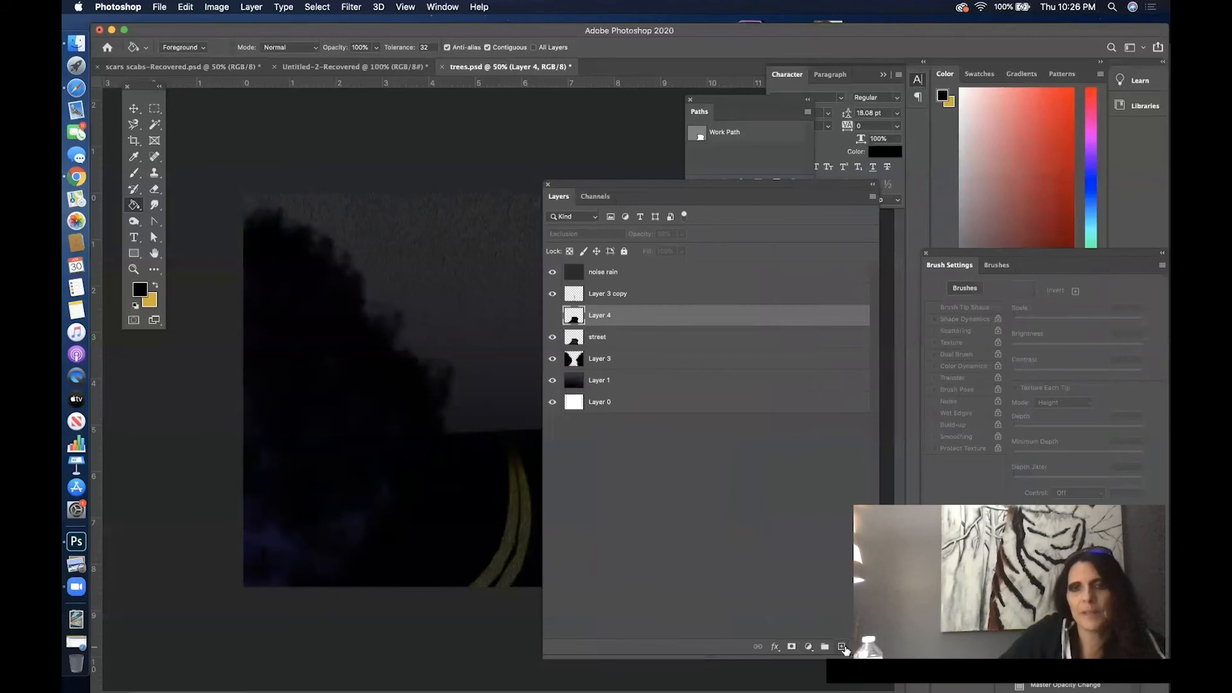
{"action": "left_click", "coordinate": [842, 646]}
{"action": "left_click_drag", "start_coordinate": [638, 312], "coordinate": [639, 284]}
{"action": "left_click_drag", "start_coordinate": [608, 183], "coordinate": [852, 182]}
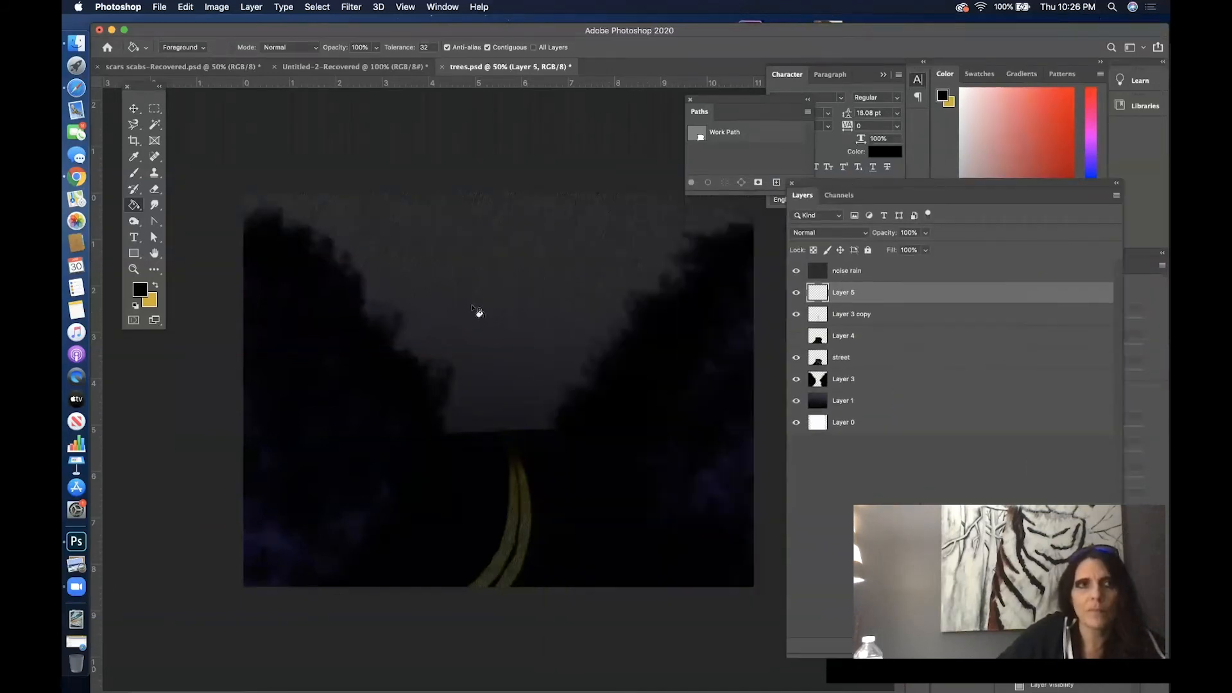
- Set the foreground color to a bright pink (#eb2bc9)
{"action": "left_click", "coordinate": [143, 290]}
{"action": "left_click", "coordinate": [876, 204]}
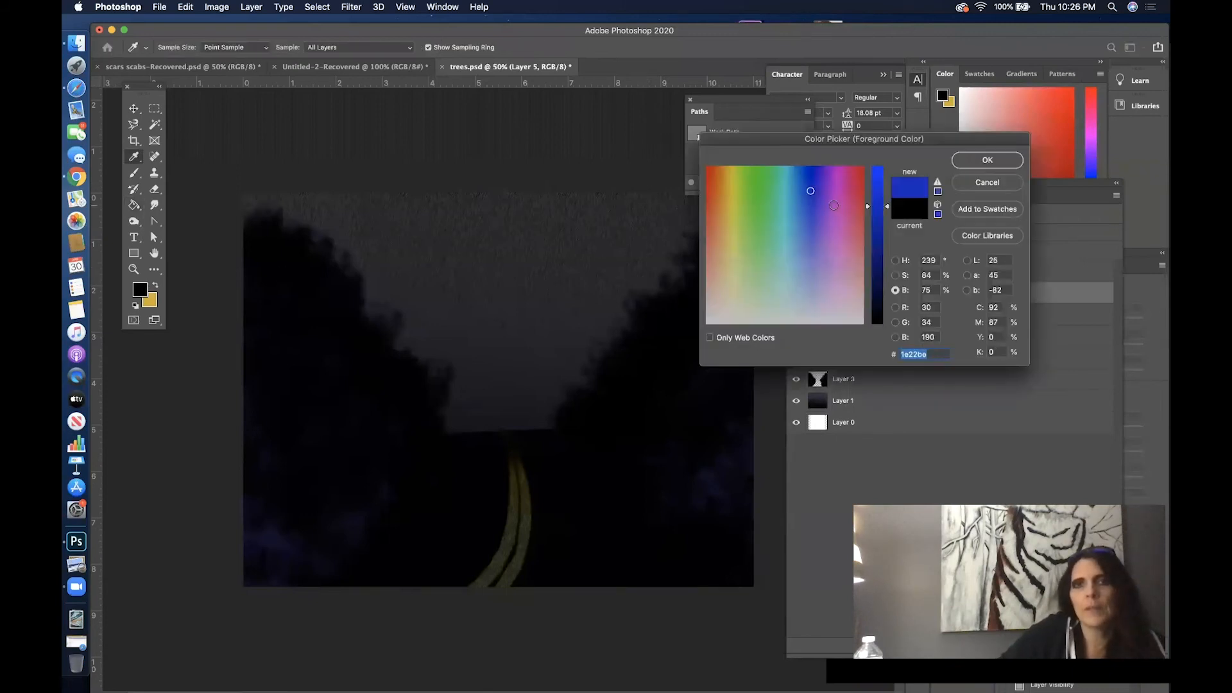
{"action": "left_click", "coordinate": [839, 195]}
{"action": "left_click", "coordinate": [885, 187]}
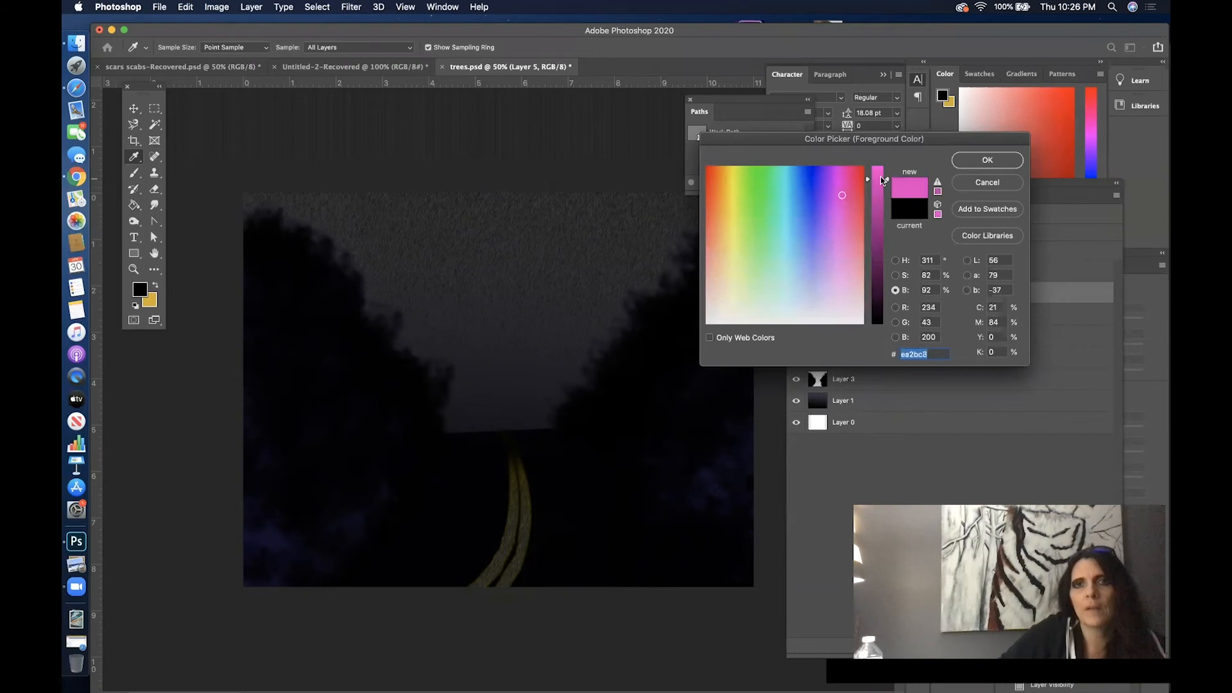
{"action": "left_click", "coordinate": [956, 161]}
{"action": "key", "text": "g"}
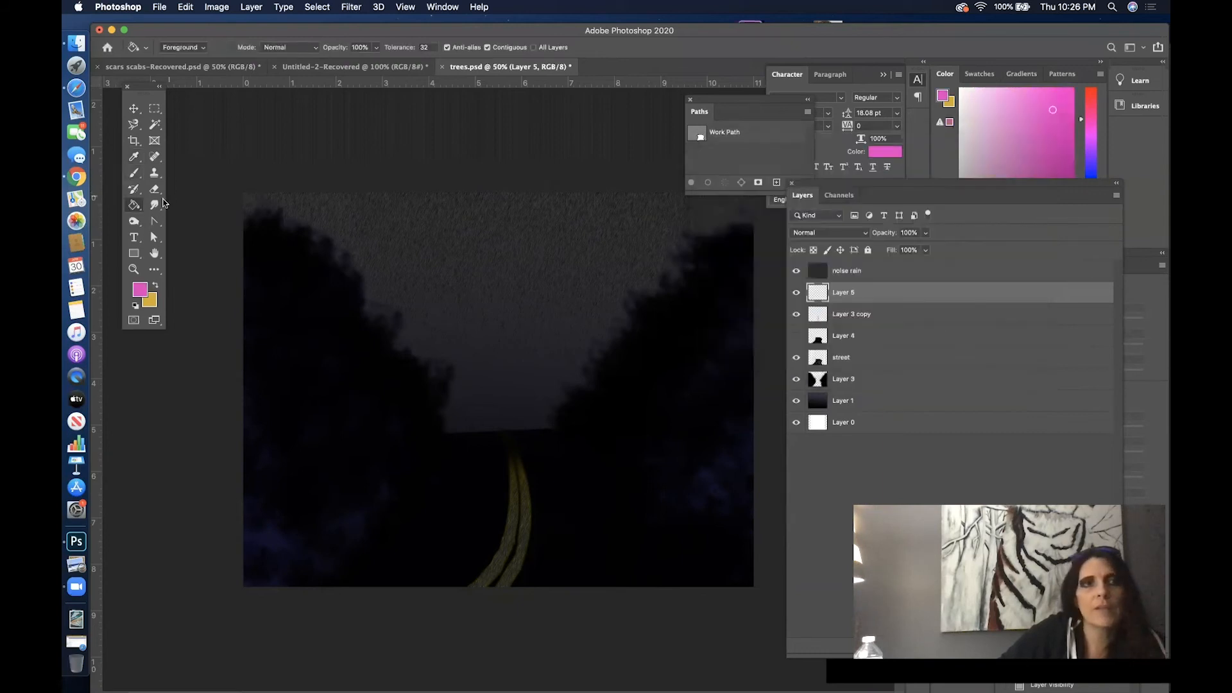
- Paint a fuzzy pink ball beside the yellow line with the textured brush at 508 px, hiding the noise rain layer
{"action": "left_click", "coordinate": [133, 173]}
{"action": "left_click", "coordinate": [176, 175]}
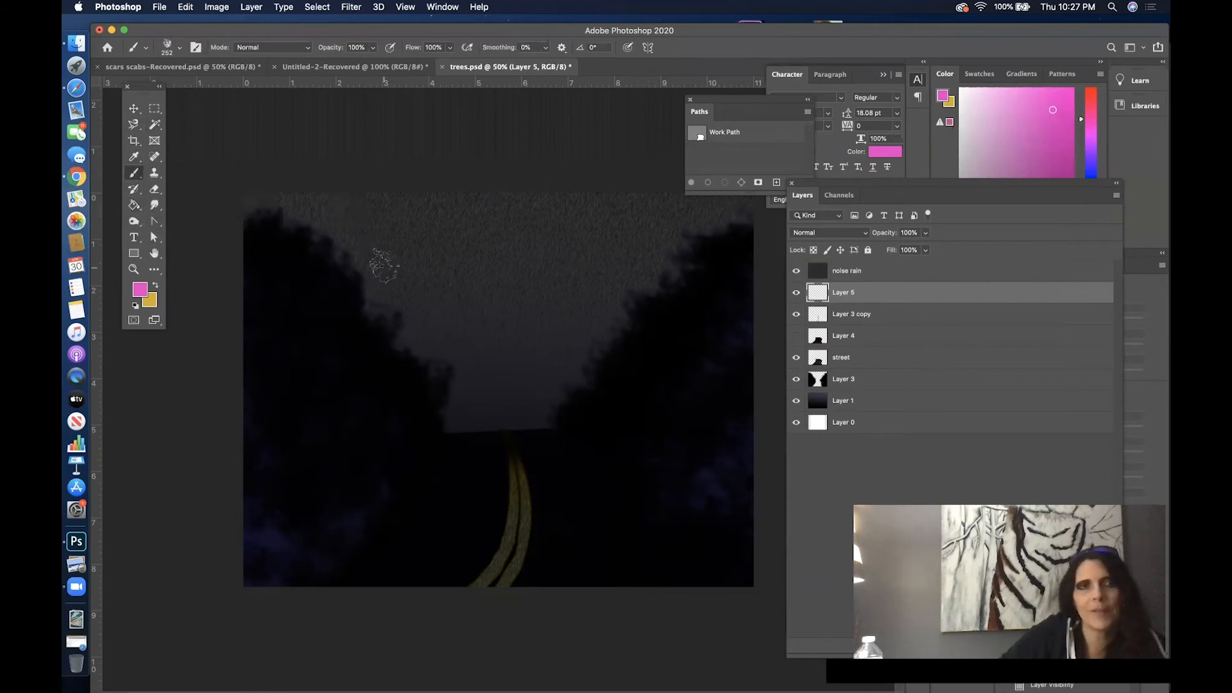
{"action": "right_click", "coordinate": [383, 265]}
{"action": "left_click", "coordinate": [525, 296]}
{"action": "left_click", "coordinate": [365, 124]}
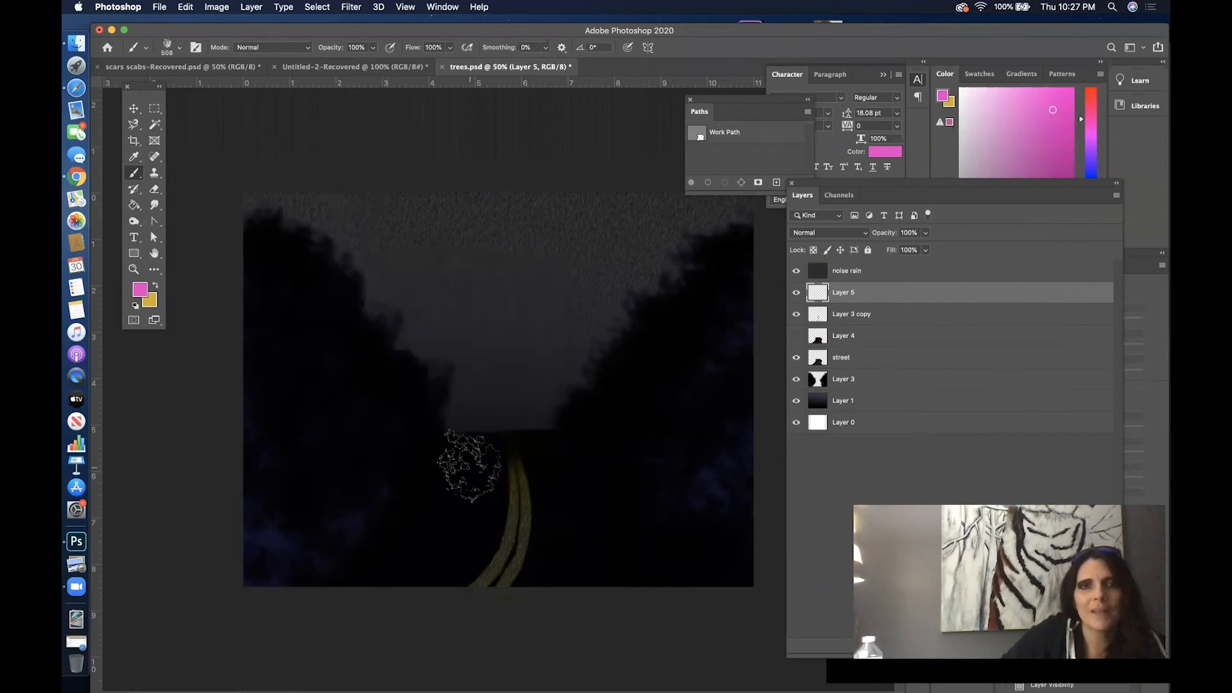
{"action": "left_click", "coordinate": [436, 545]}
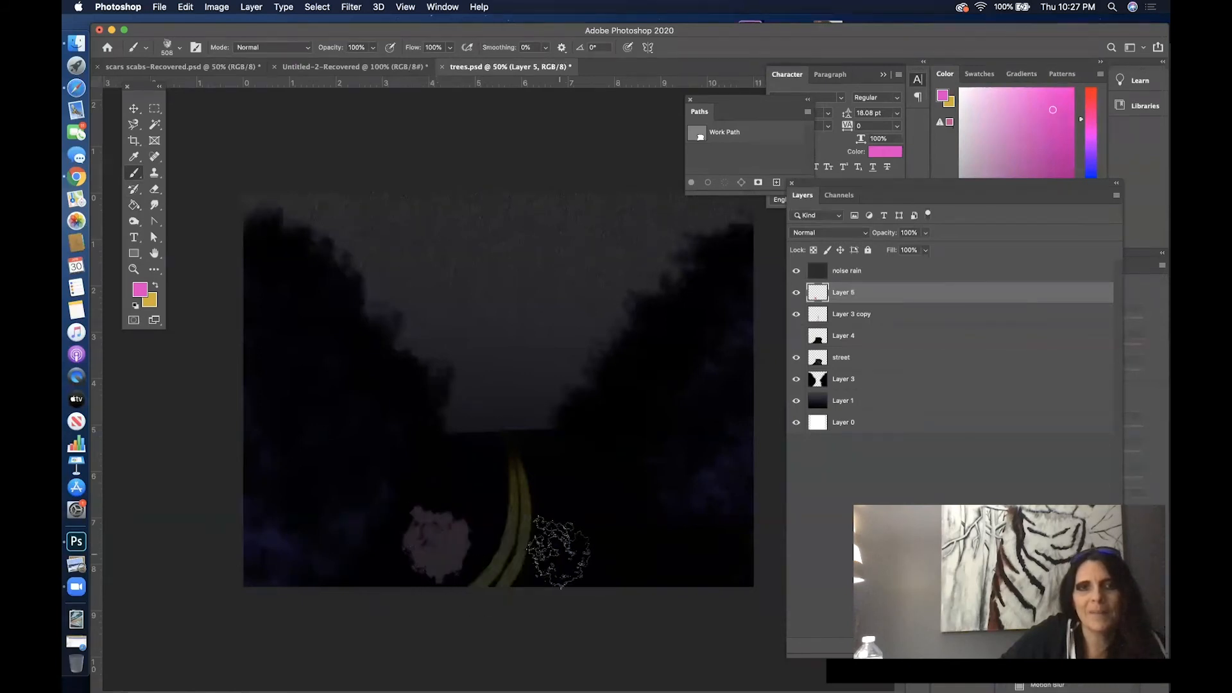
{"action": "left_click", "coordinate": [795, 274]}
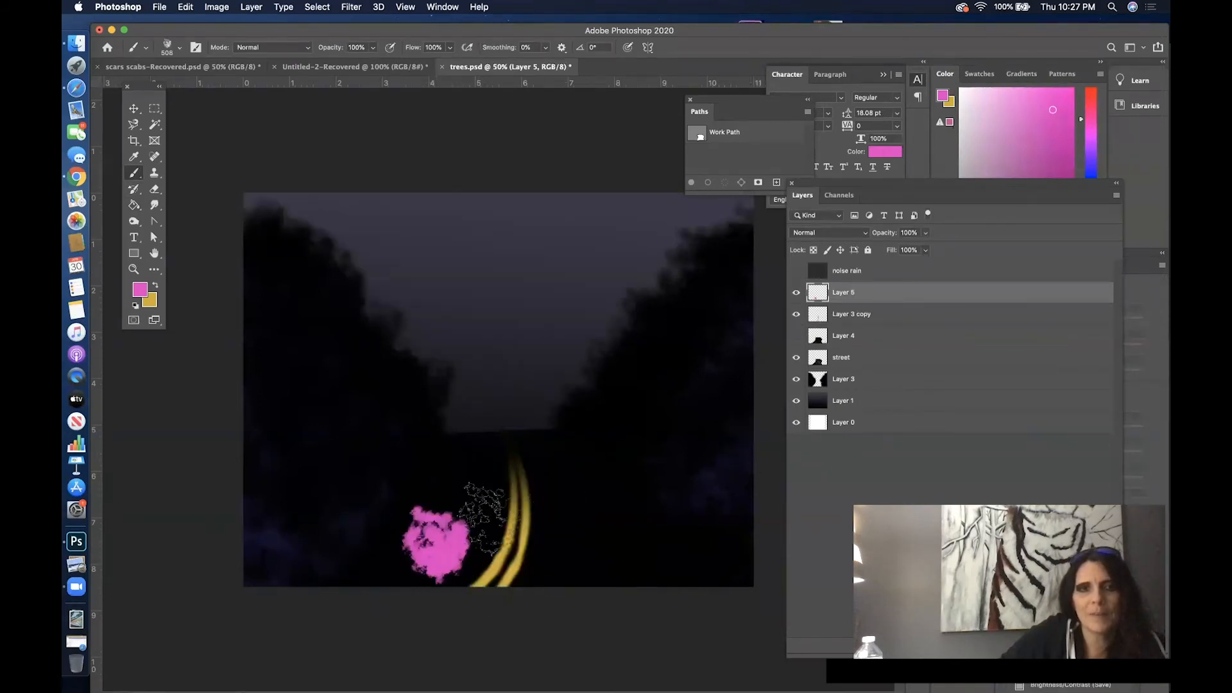
{"action": "mouse_move", "coordinate": [439, 544]}
{"action": "left_mouse_down"}
{"action": "mouse_move", "coordinate": [450, 544]}
{"action": "mouse_move", "coordinate": [431, 536]}
{"action": "mouse_move", "coordinate": [421, 548]}
{"action": "mouse_move", "coordinate": [440, 536]}
{"action": "left_mouse_up"}
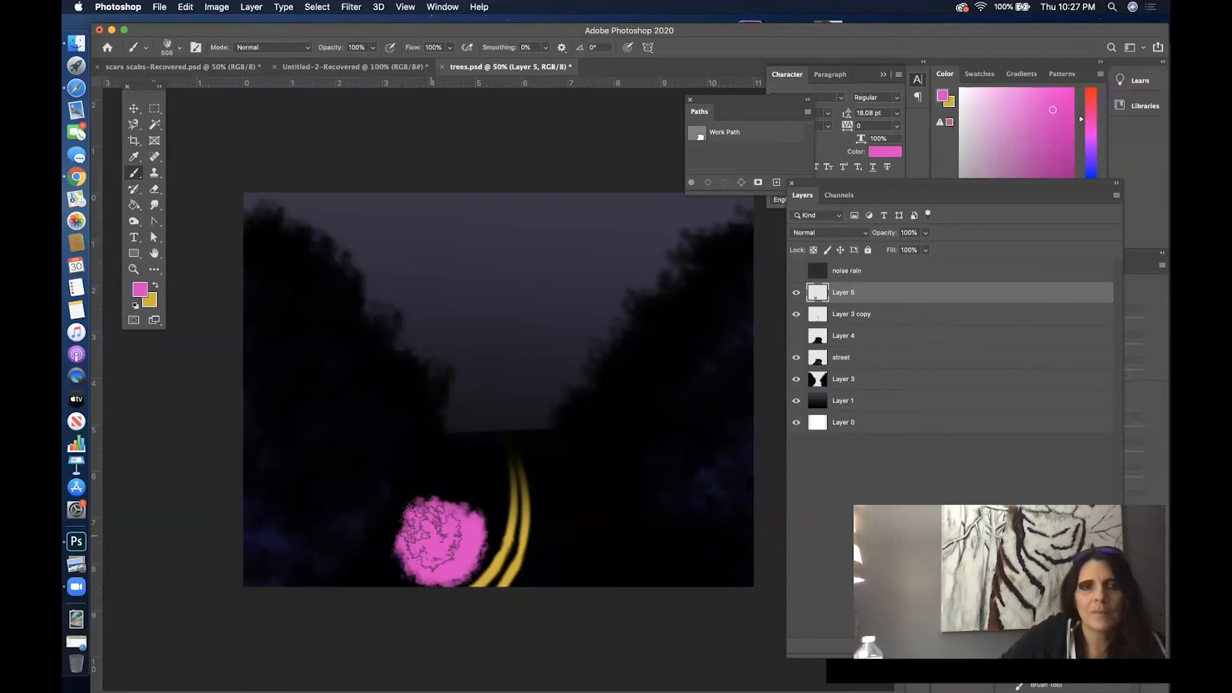
- Draw two thin curved antennae with scribbled tips on top of the pink ball using the Pencil tool
{"action": "right_click", "coordinate": [135, 177]}
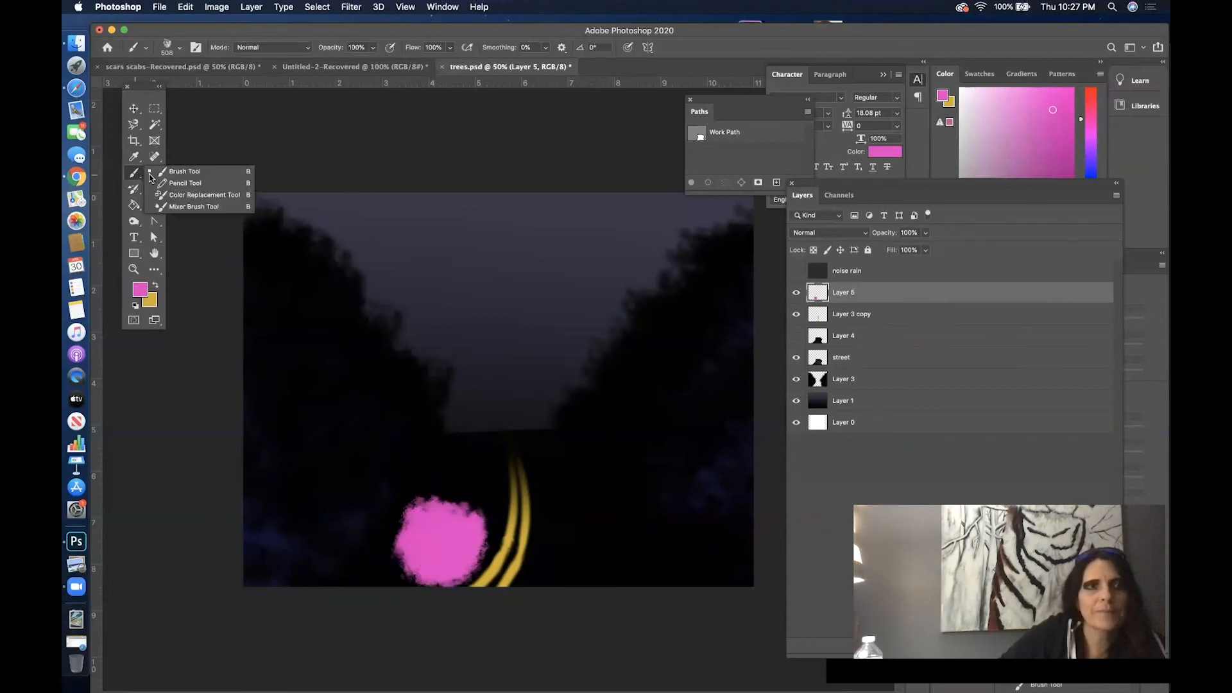
{"action": "left_click", "coordinate": [183, 185]}
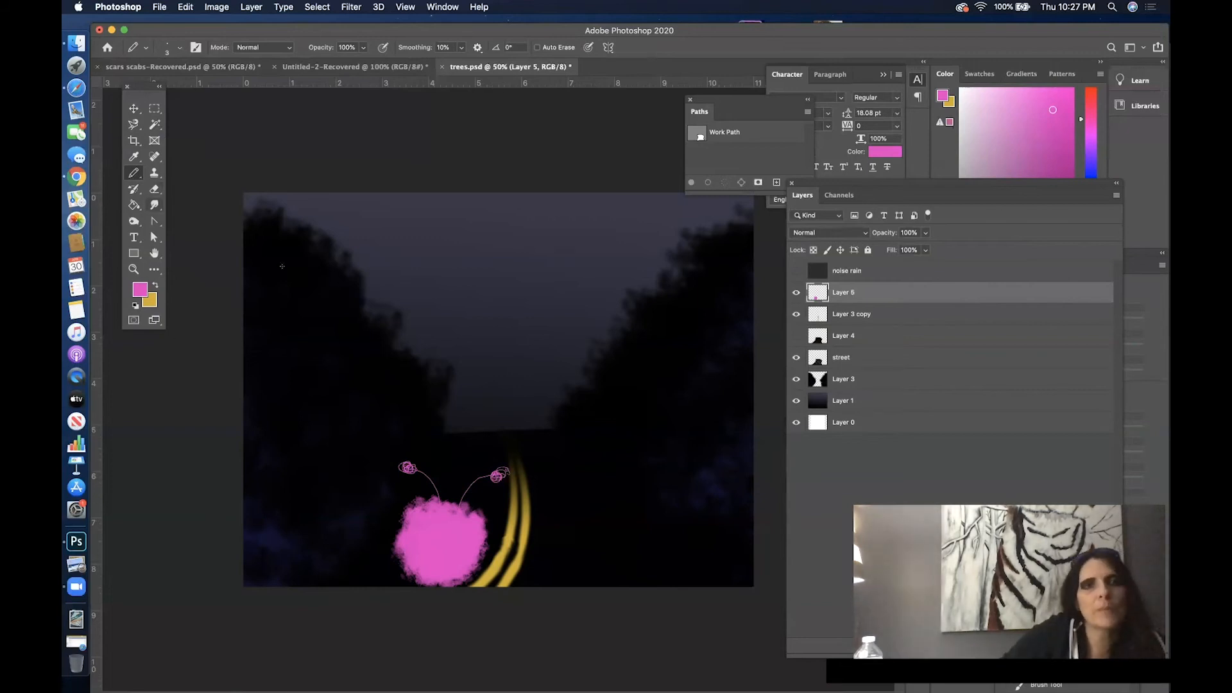
- Darken the foreground color to a deep magenta and pencil a spot on the ball's left side, undoing the last stroke
{"action": "left_click", "coordinate": [141, 289]}
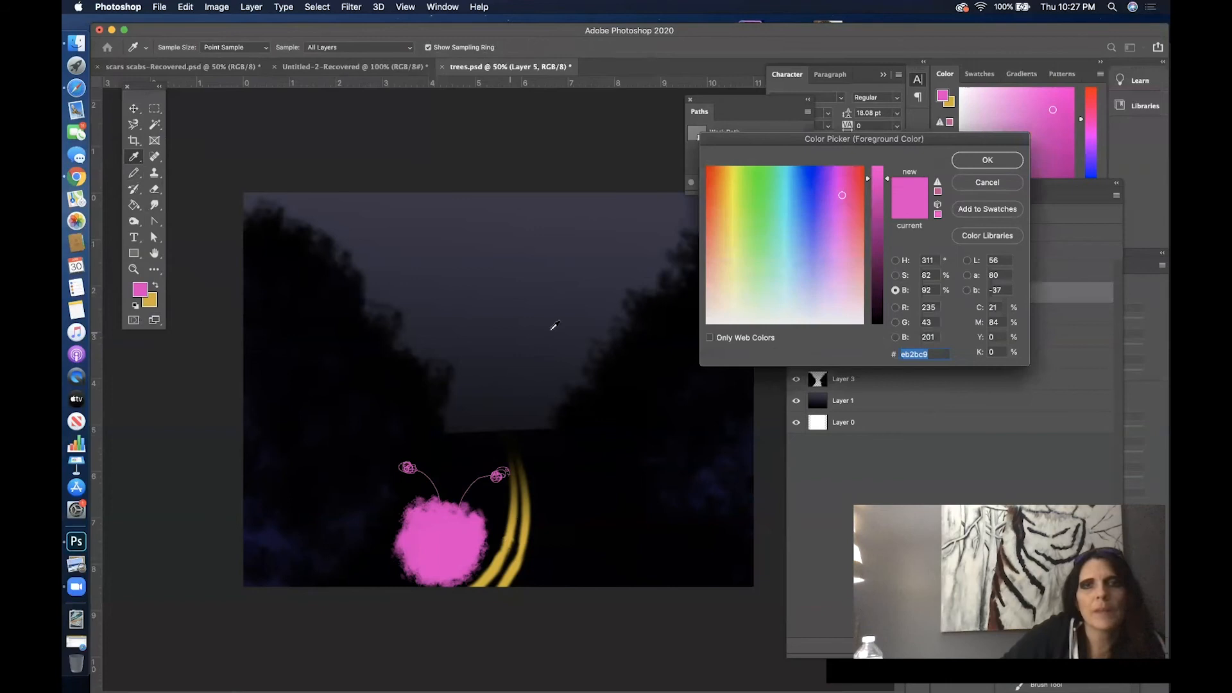
{"action": "left_click", "coordinate": [879, 234]}
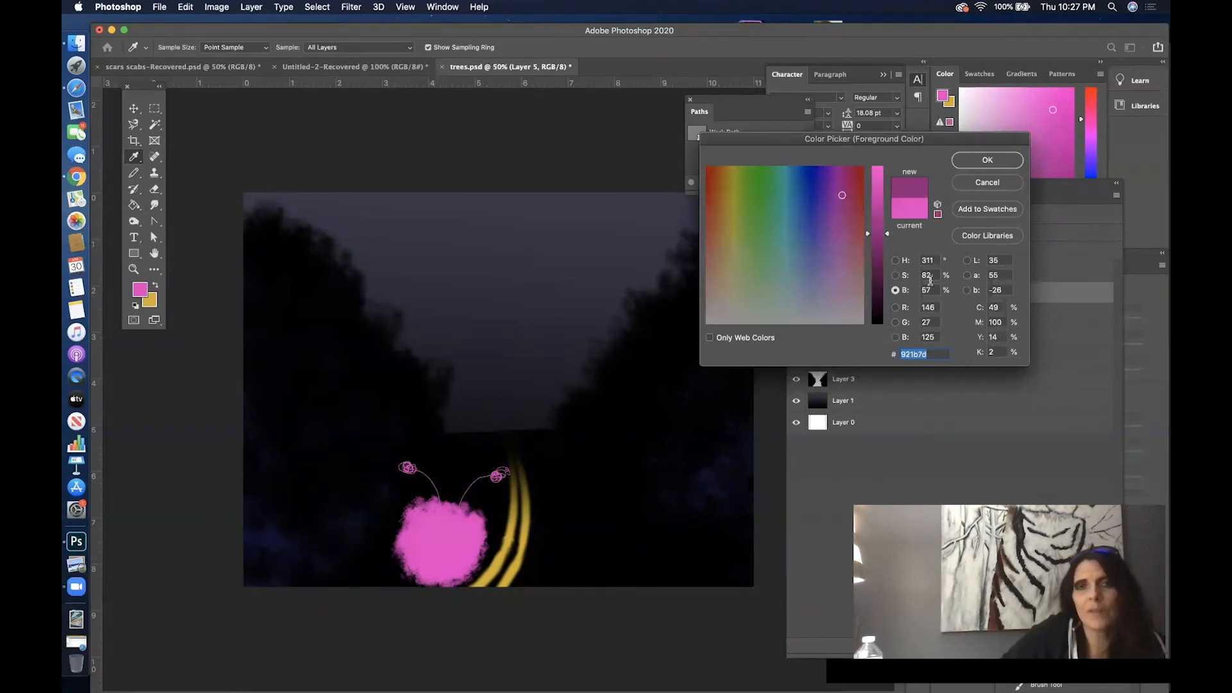
{"action": "key", "text": "Return"}
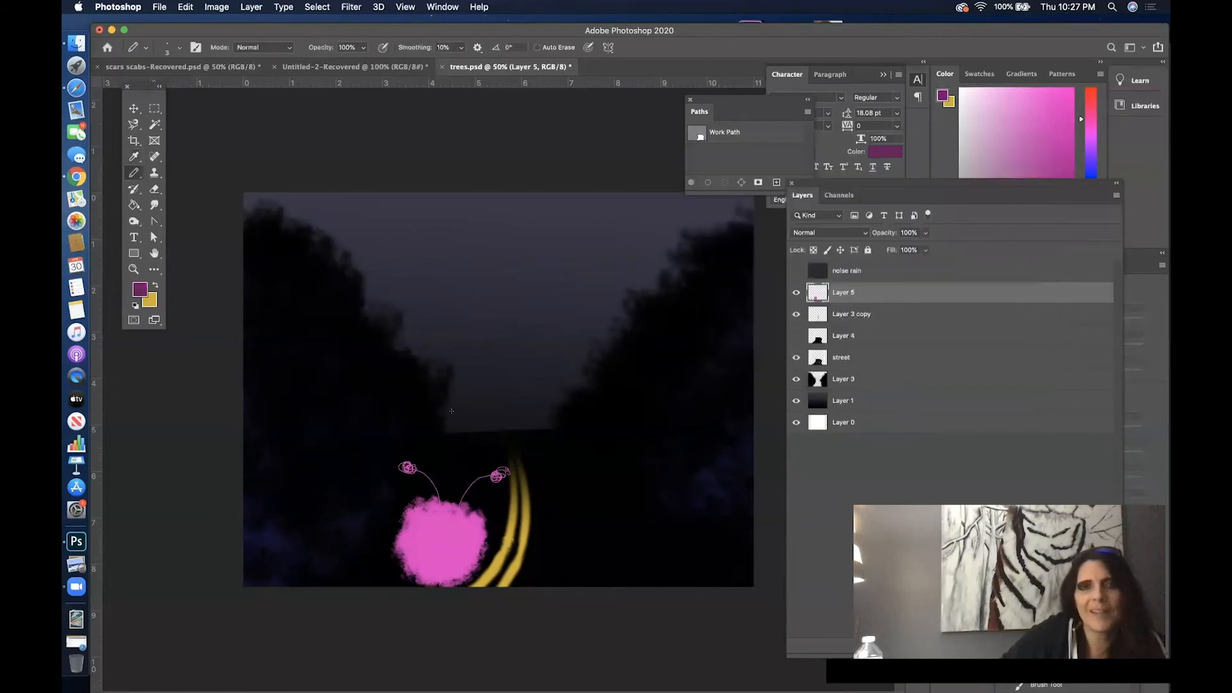
{"action": "right_click", "coordinate": [436, 418]}
{"action": "left_click", "coordinate": [526, 444]}
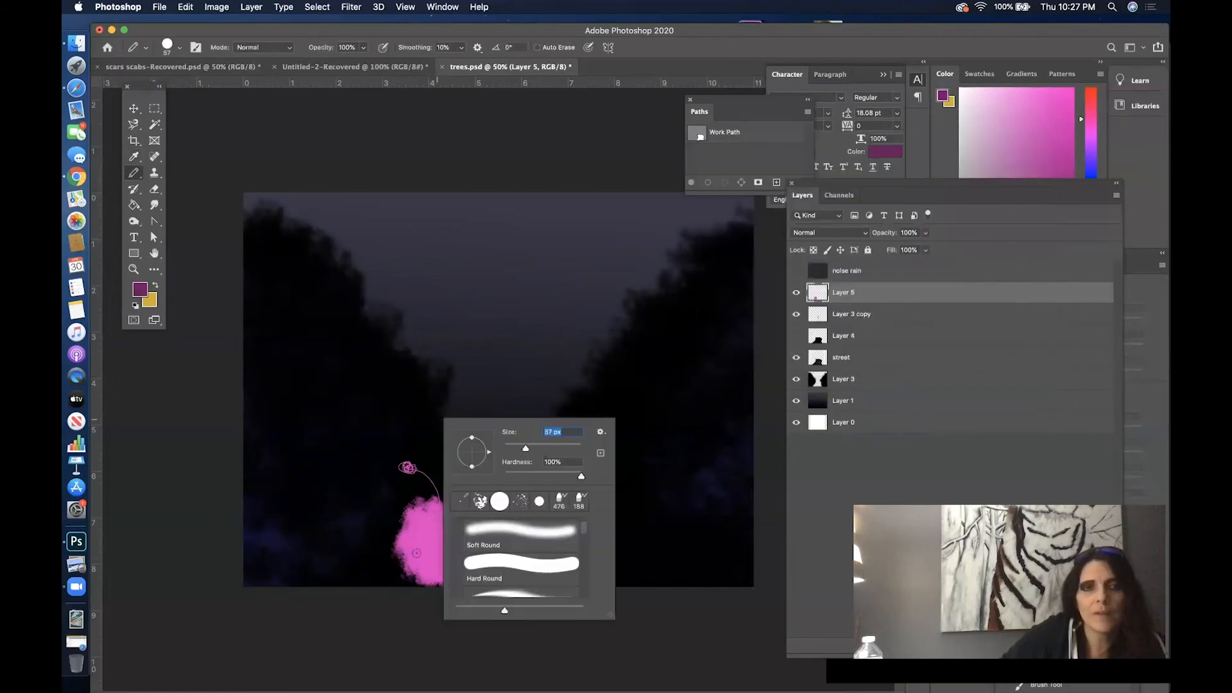
{"action": "left_click_drag", "start_coordinate": [419, 543], "coordinate": [423, 537]}
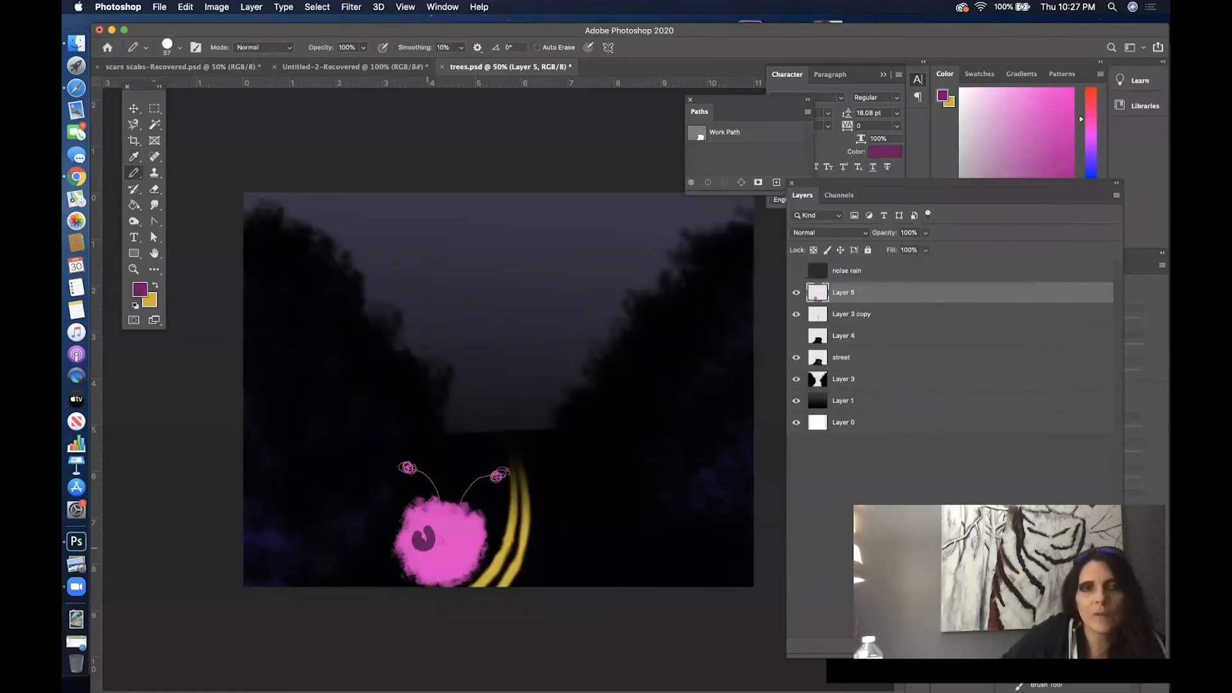
{"action": "left_click", "coordinate": [185, 7]}
{"action": "left_click", "coordinate": [197, 24]}
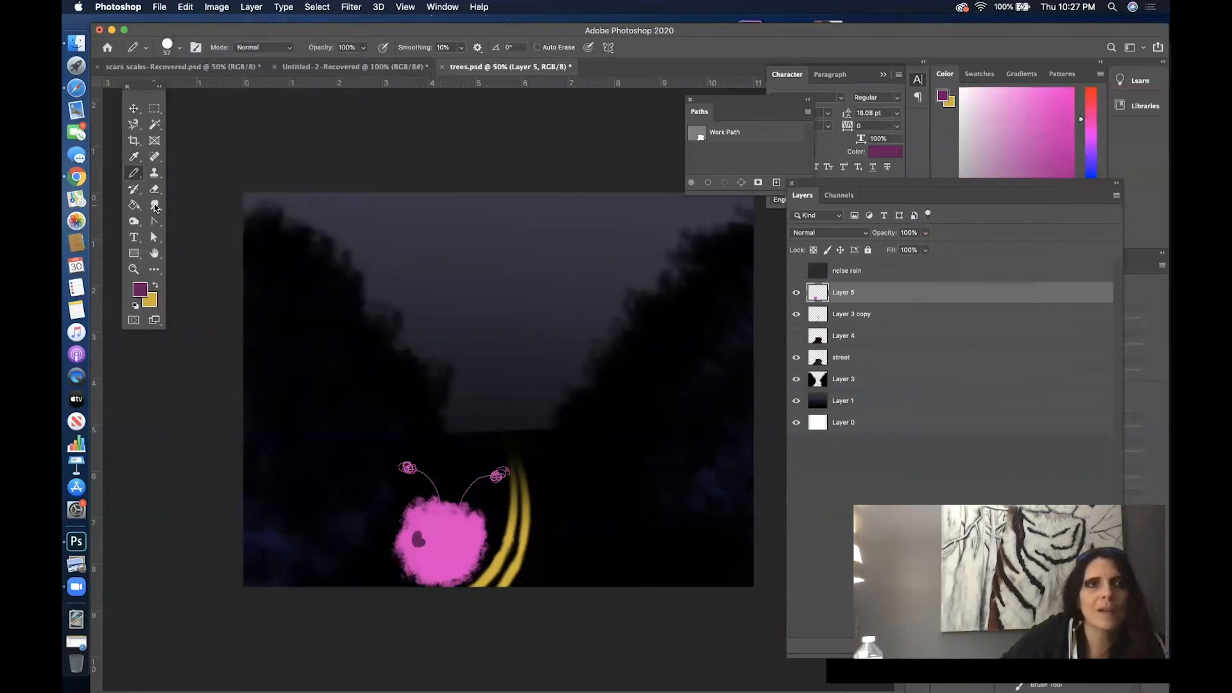
- Shade the pink ball with deep magenta dabs using the 508 px textured brush at about 60% opacity
{"action": "left_click_drag", "start_coordinate": [135, 176], "coordinate": [163, 170]}
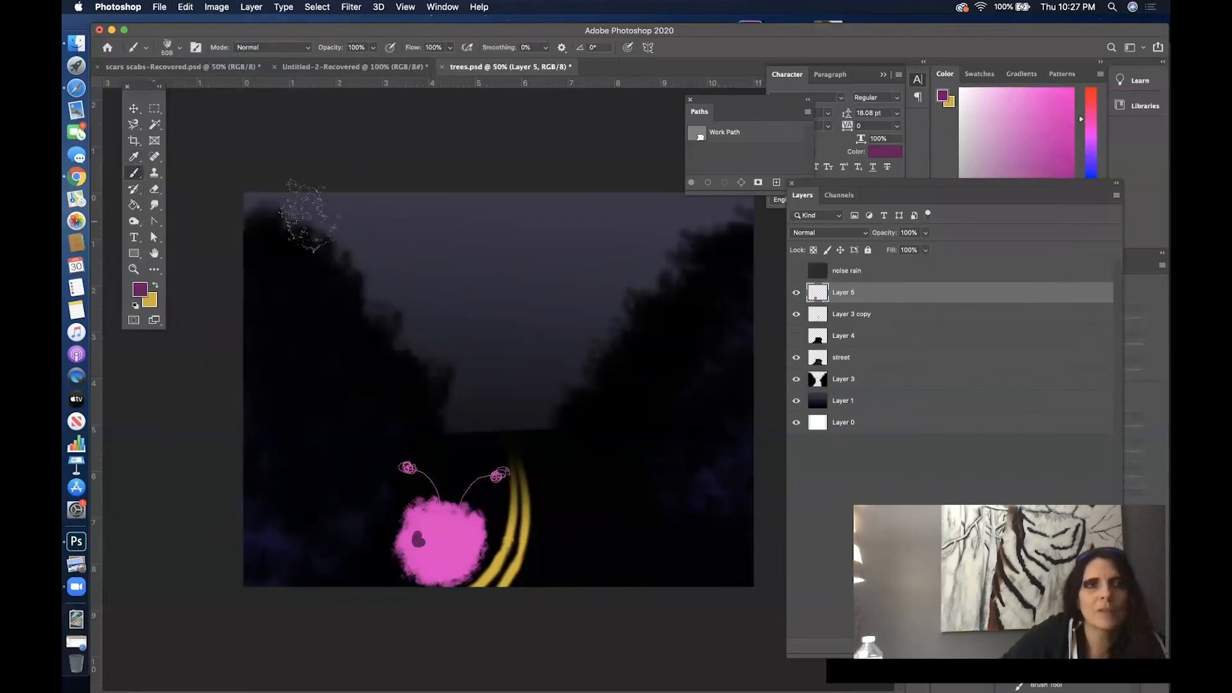
{"action": "left_click", "coordinate": [373, 47]}
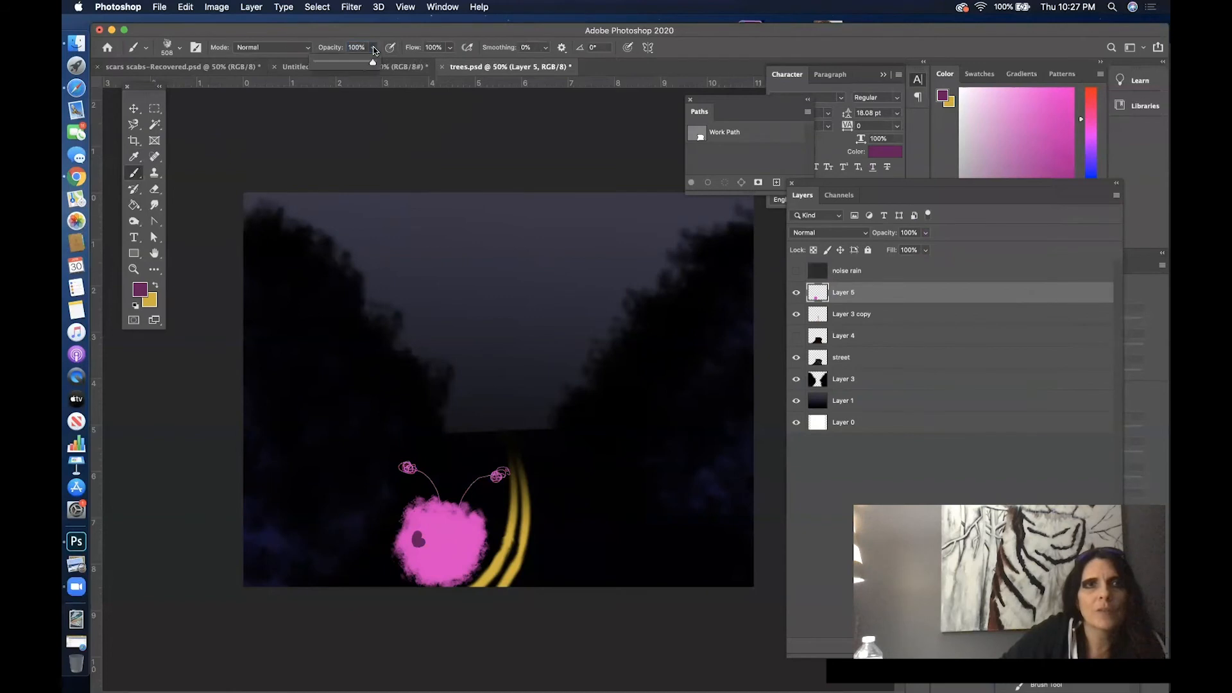
{"action": "left_click", "coordinate": [349, 63]}
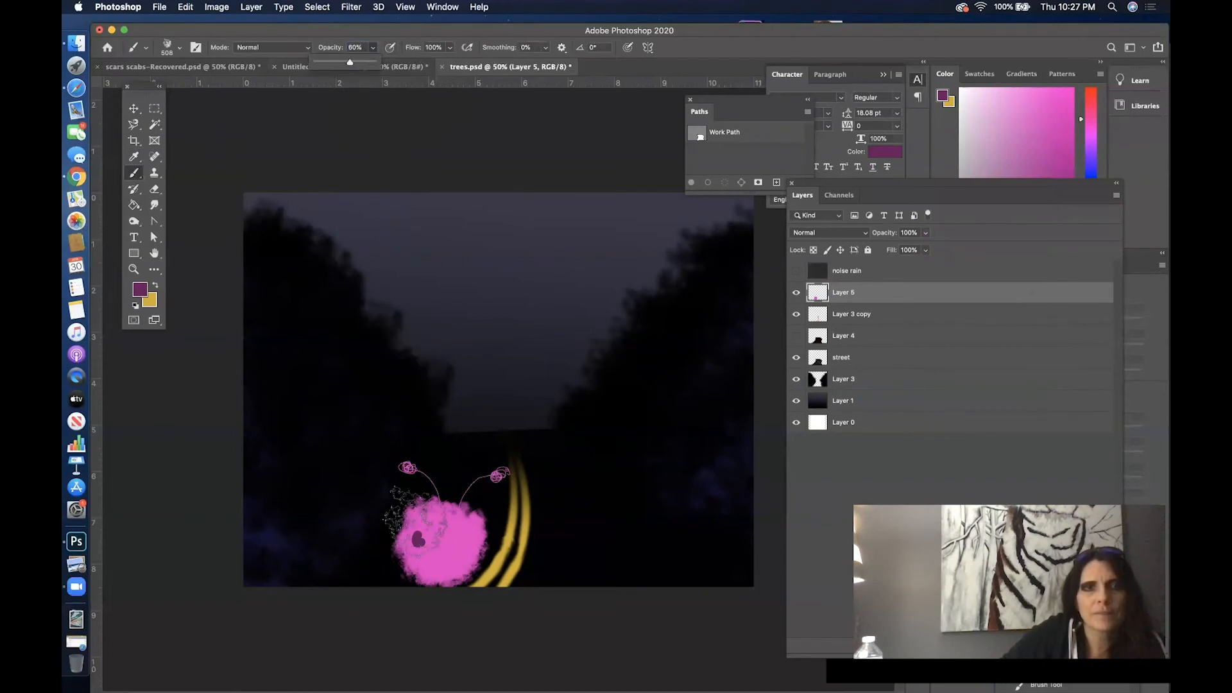
{"action": "left_click", "coordinate": [433, 548]}
{"action": "left_click", "coordinate": [432, 552]}
{"action": "left_click", "coordinate": [433, 554]}
{"action": "left_click", "coordinate": [444, 550]}
- Shrink the brush to about 76 px and add finer deep magenta shading to the ball and antenna tips
{"action": "right_click", "coordinate": [472, 550]}
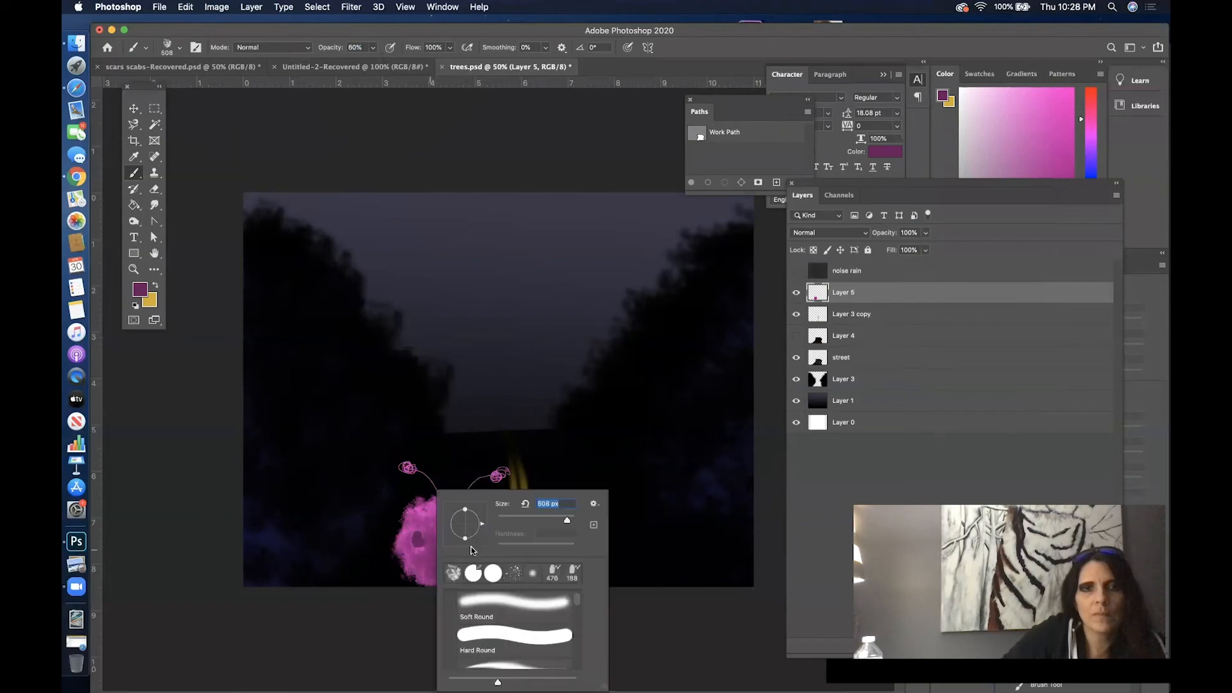
{"action": "left_click_drag", "start_coordinate": [526, 520], "coordinate": [485, 532]}
{"action": "key", "text": "Return"}
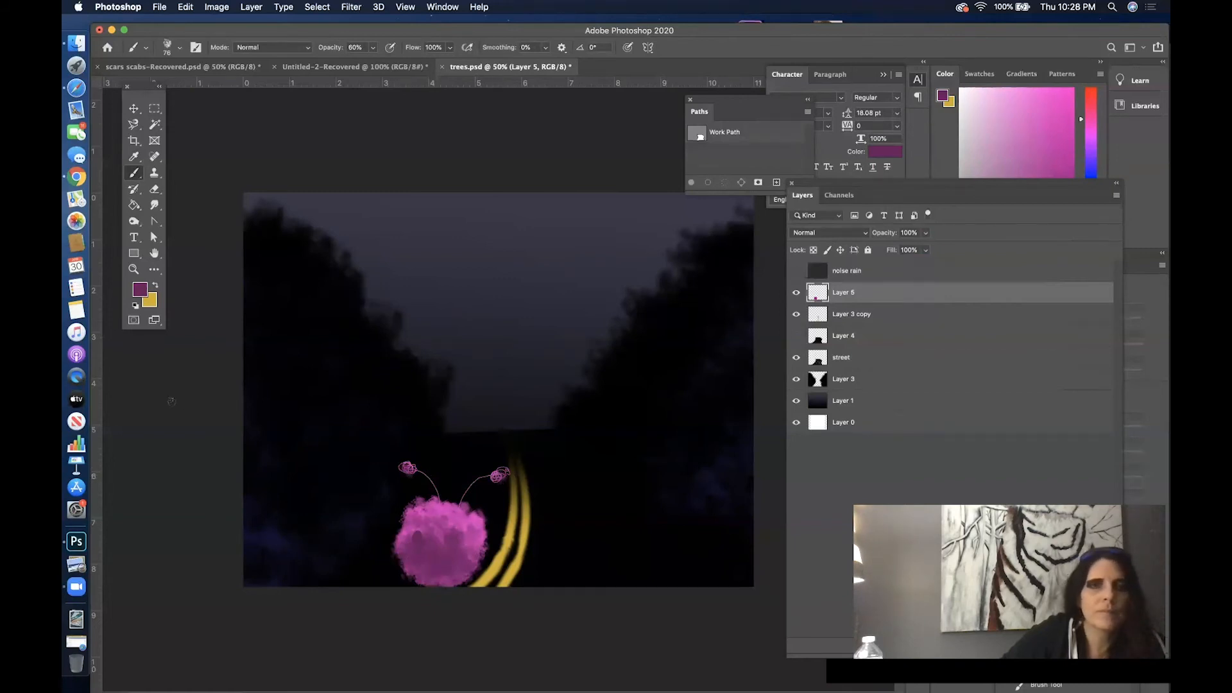
- Smudge the ball's shading and edges at 37% strength and show the noise rain layer again
{"action": "left_click", "coordinate": [154, 205]}
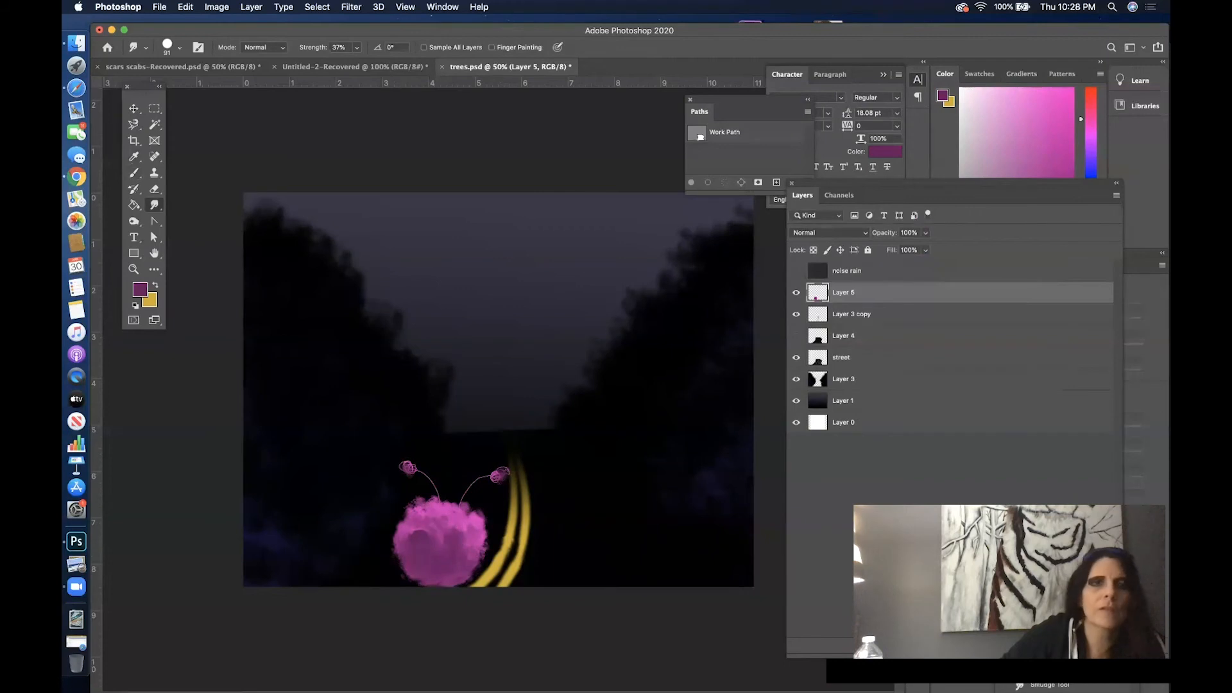
{"action": "left_click", "coordinate": [796, 272]}
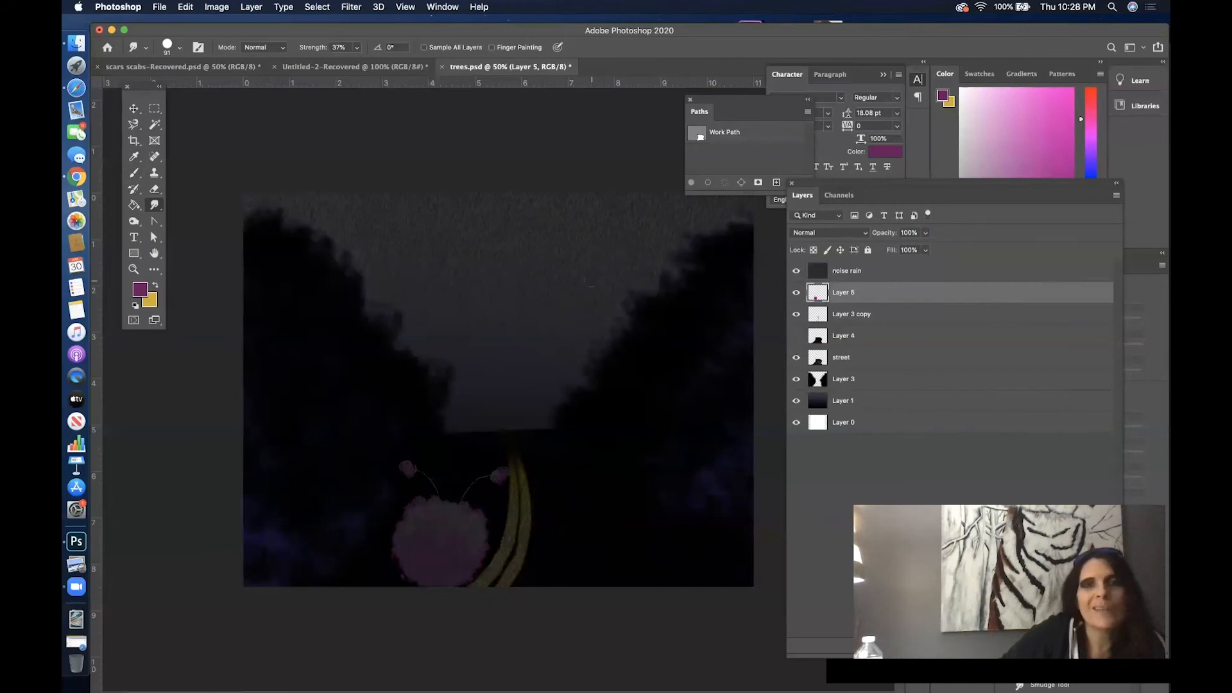
{"action": "left_click", "coordinate": [901, 323]}
{"action": "key", "text": "w"}
{"action": "left_click", "coordinate": [409, 271]}
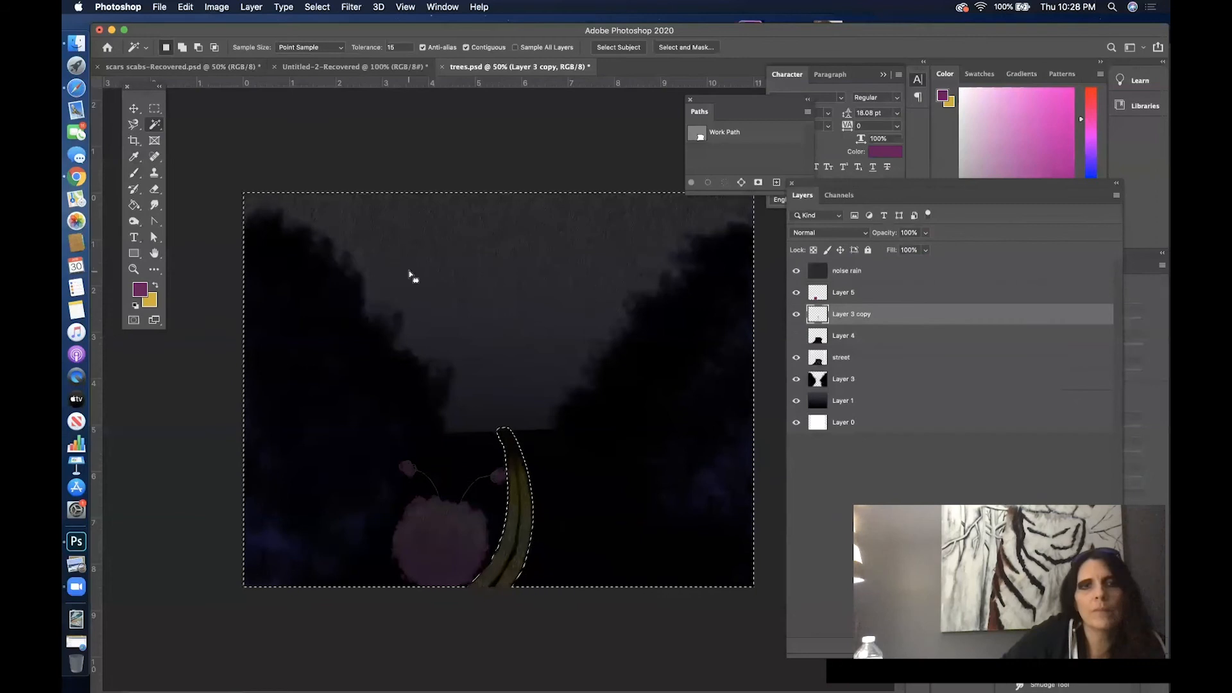
{"action": "key", "text": "alt+bracketright"}
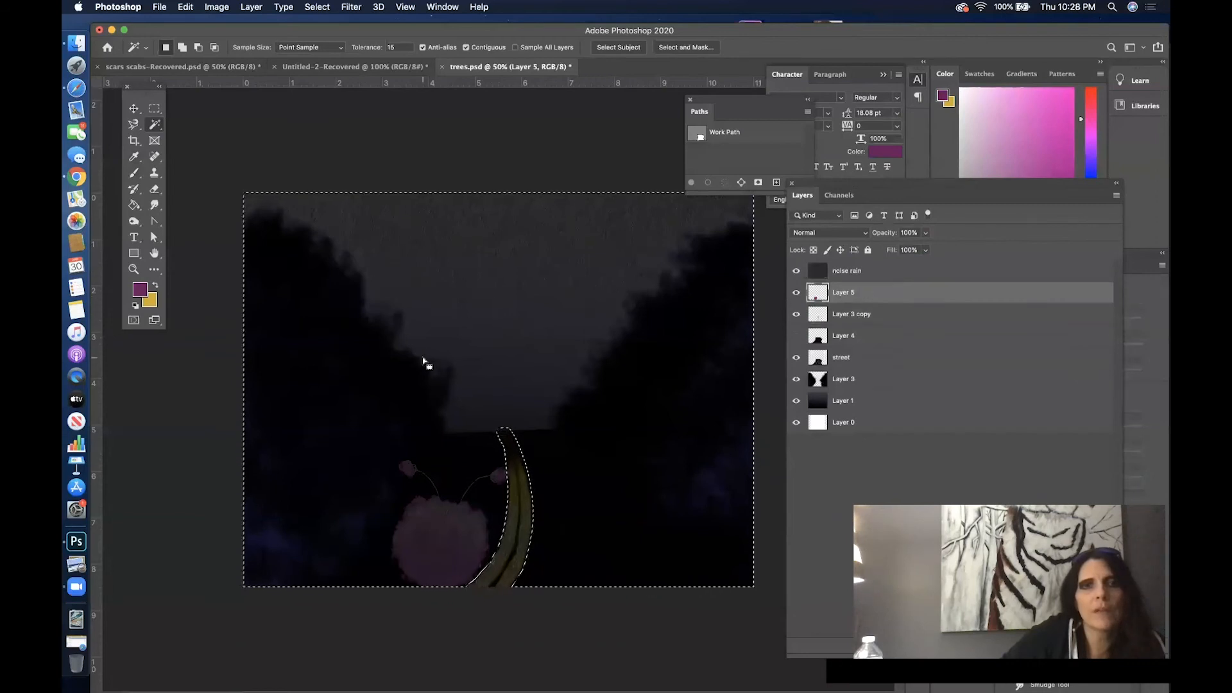
{"action": "left_click", "coordinate": [317, 7]}
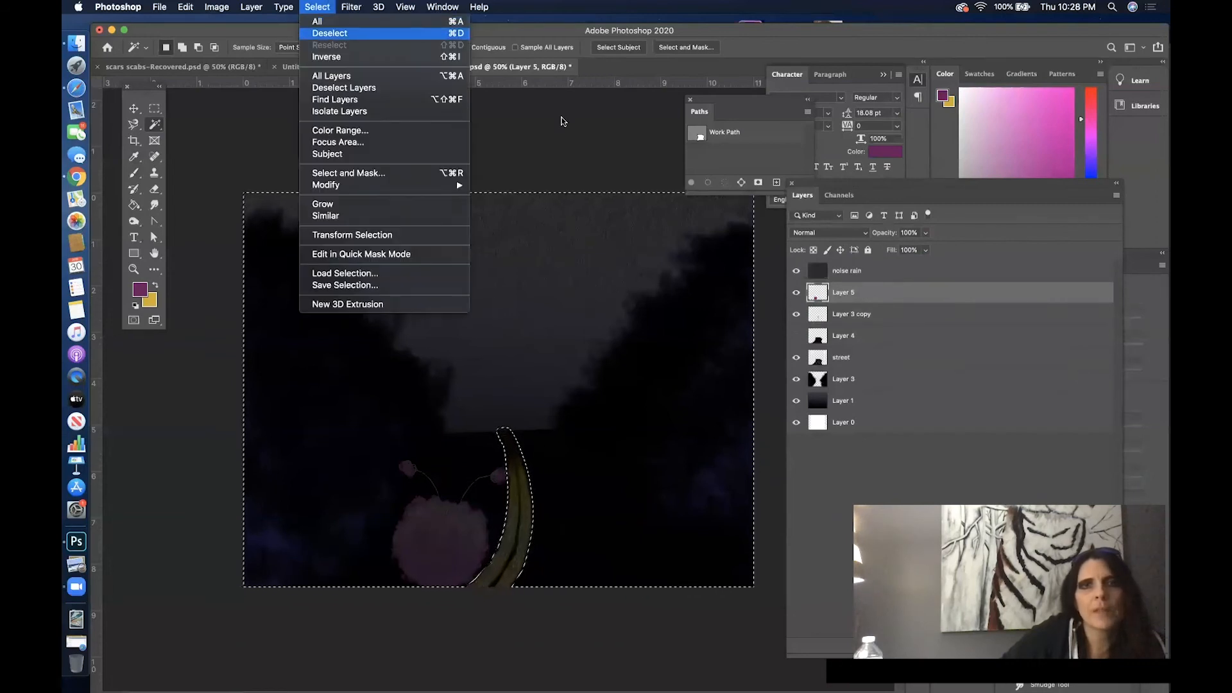
{"action": "key", "text": "Return"}
- Select the creature on Layer 5 by selecting the empty area around it and inverting the selection
{"action": "key", "text": "super+shift+d"}
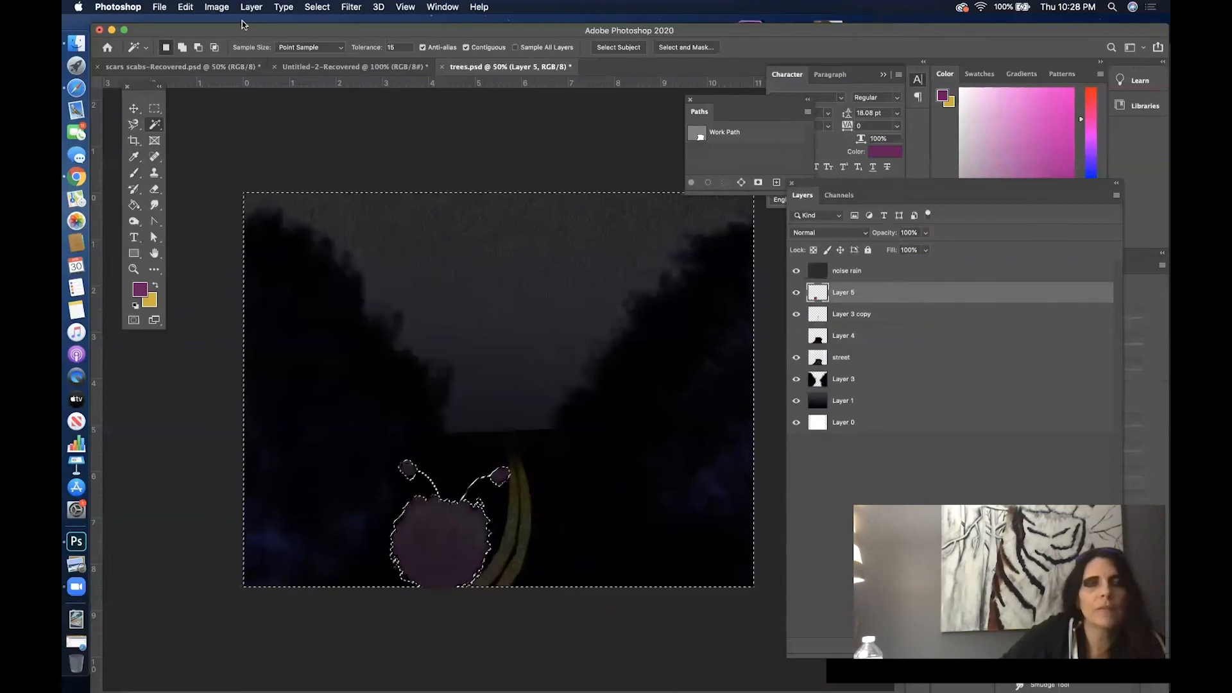
{"action": "left_click", "coordinate": [317, 7]}
{"action": "left_click", "coordinate": [340, 57]}
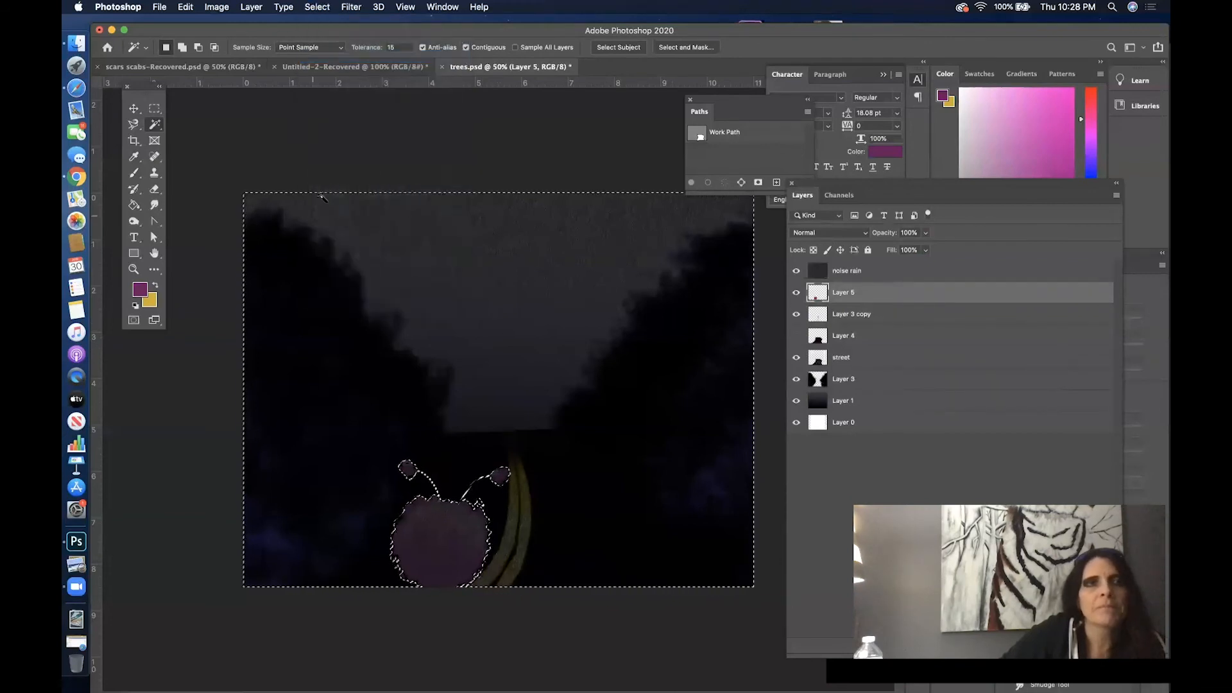
- Set up the Eraser with a 300 px Soft Round brush at 27% opacity
{"action": "left_click", "coordinate": [151, 190]}
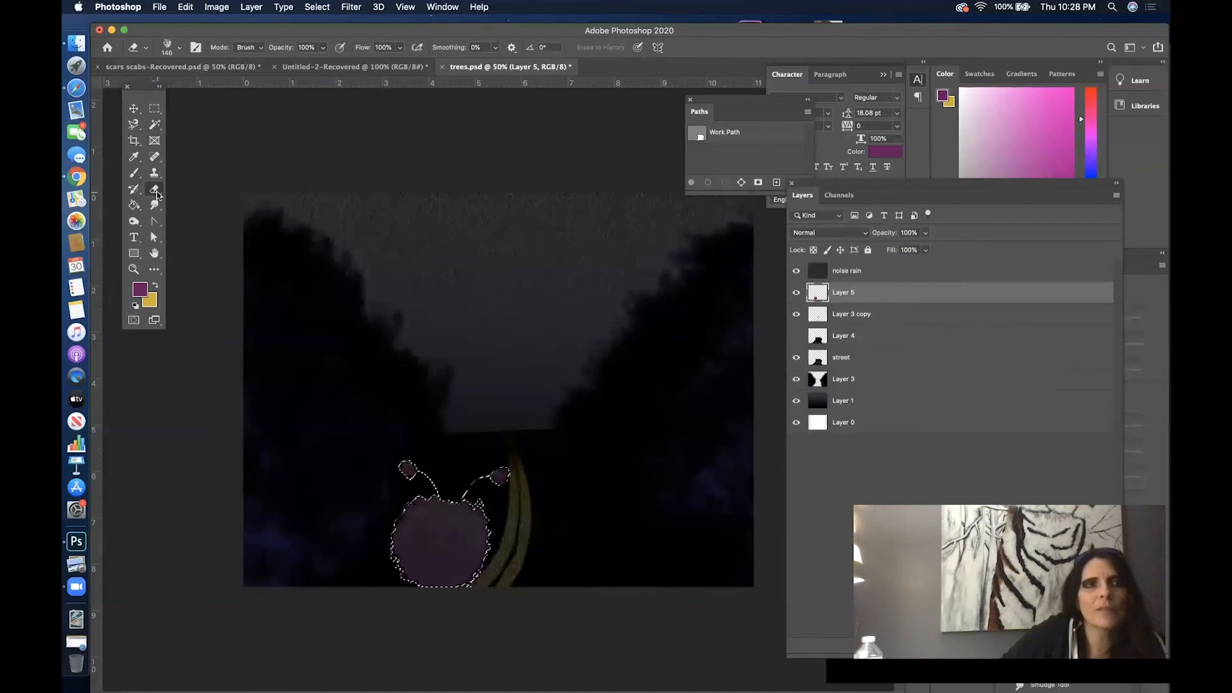
{"action": "left_click", "coordinate": [179, 47]}
{"action": "left_click", "coordinate": [200, 168]}
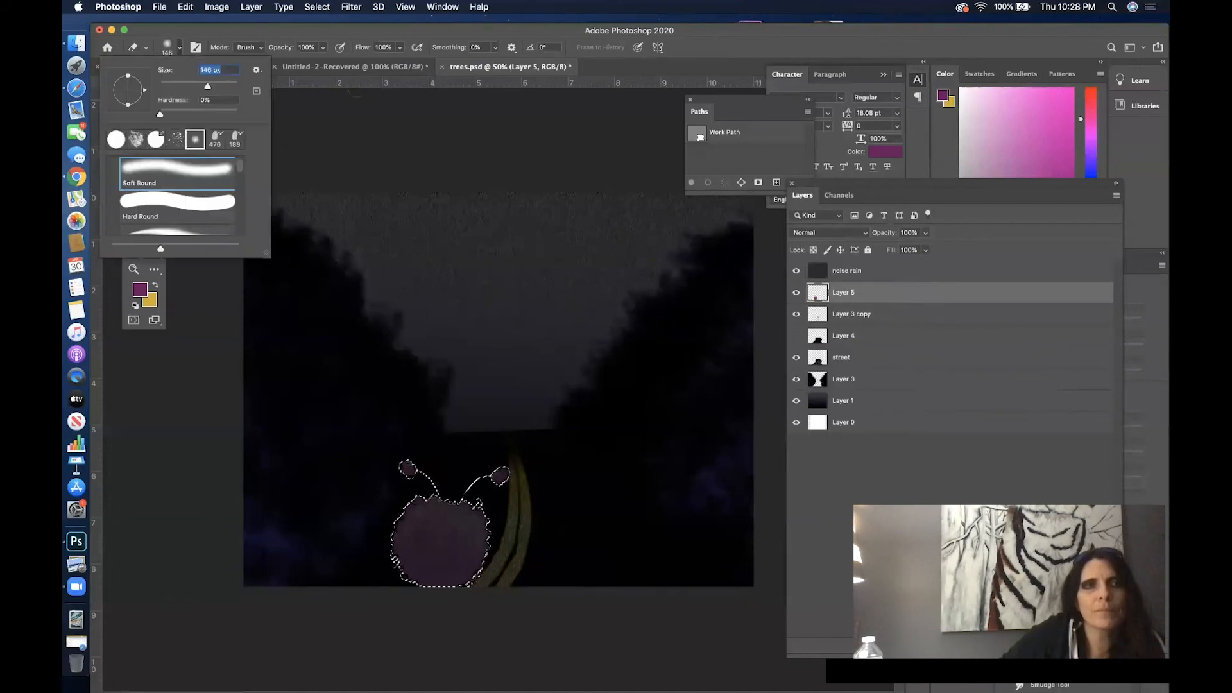
{"action": "left_click", "coordinate": [369, 33]}
{"action": "left_click", "coordinate": [324, 48]}
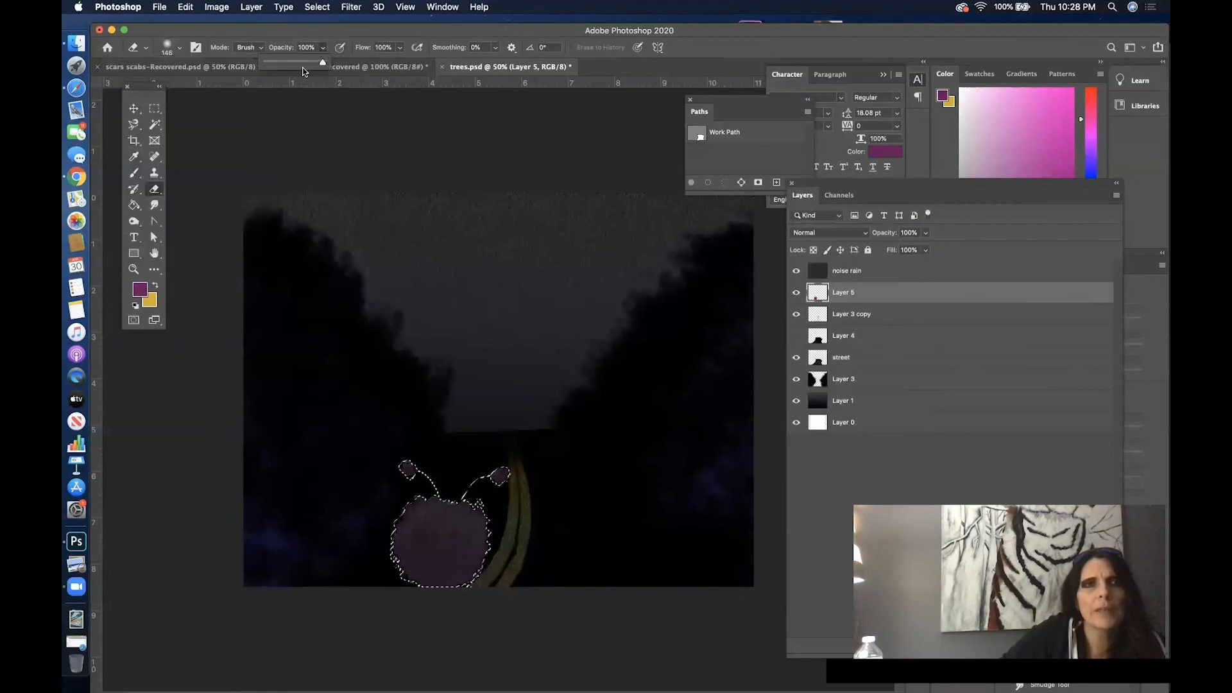
{"action": "left_click_drag", "start_coordinate": [287, 68], "coordinate": [283, 67]}
{"action": "right_click", "coordinate": [334, 116]}
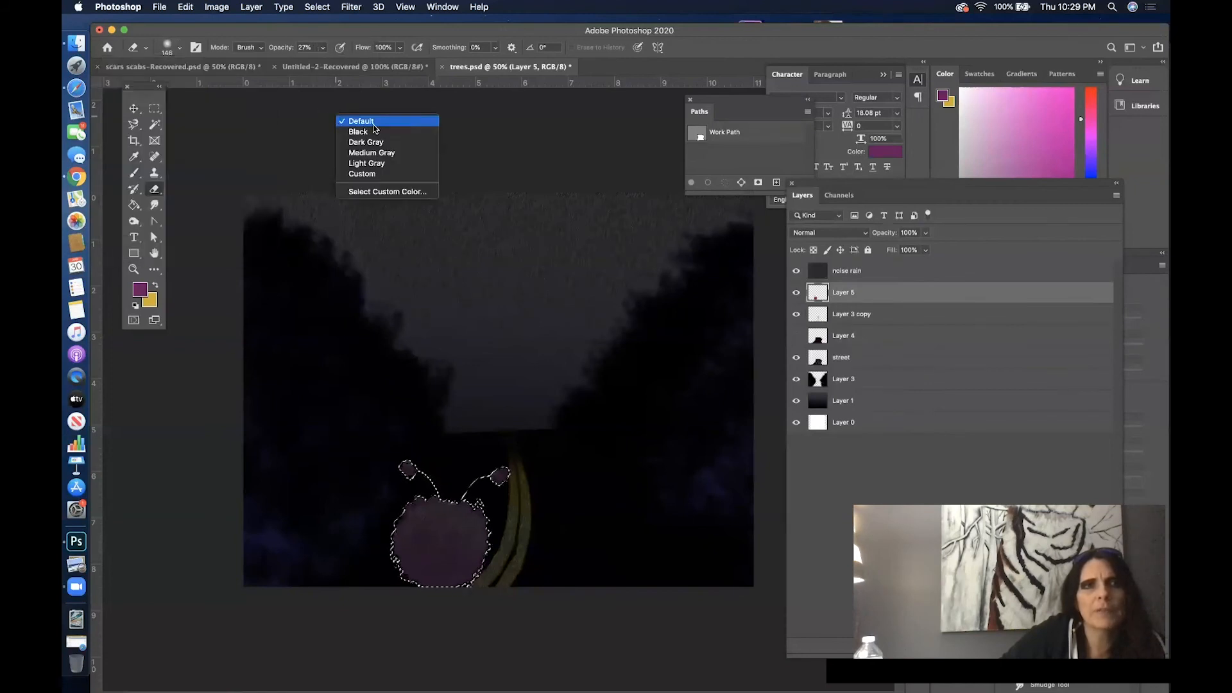
{"action": "left_click", "coordinate": [497, 272]}
{"action": "right_click", "coordinate": [497, 272]}
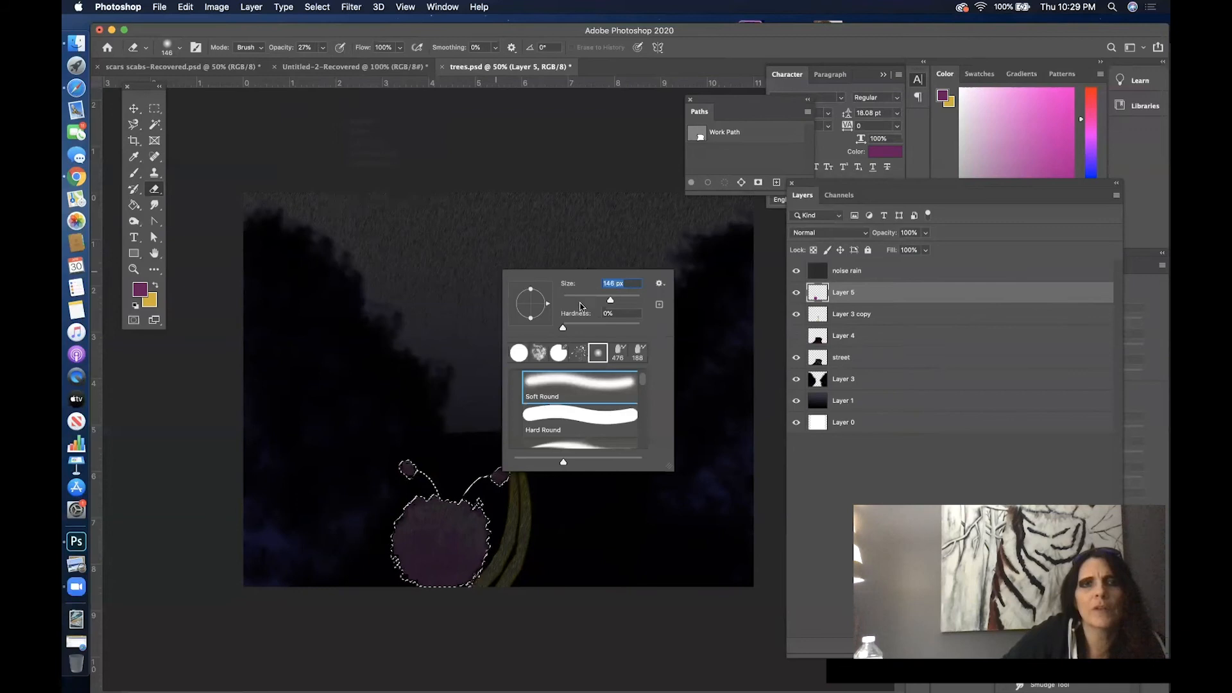
{"action": "left_click", "coordinate": [626, 298]}
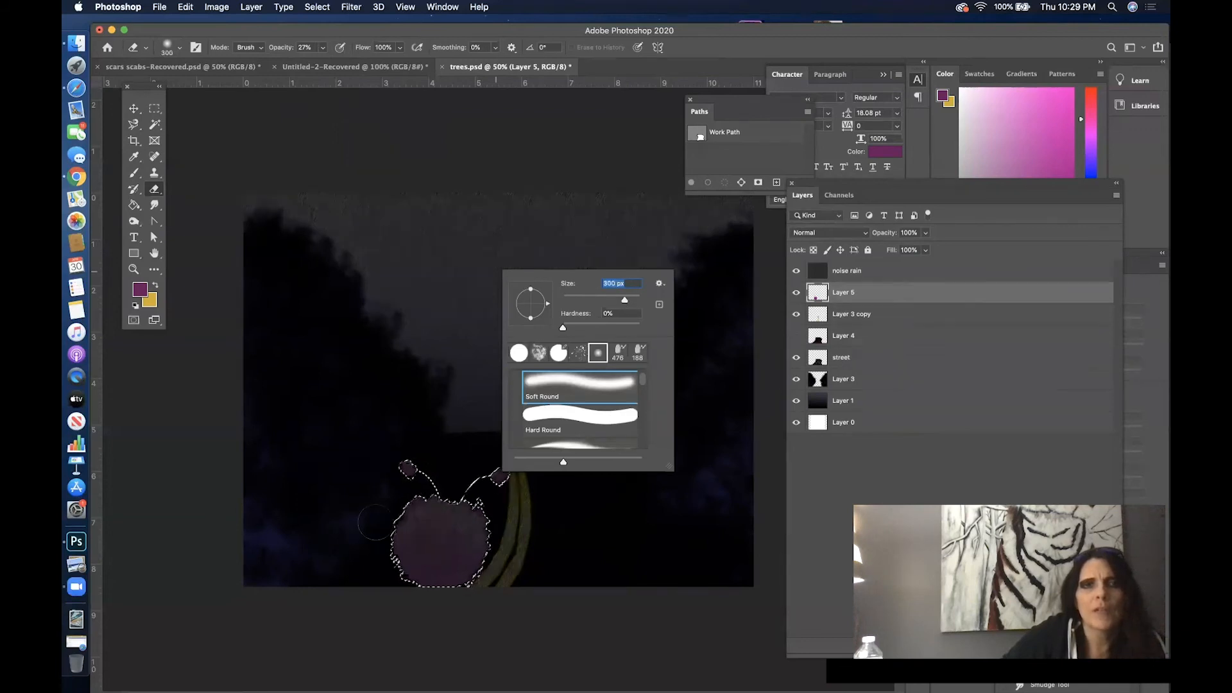
{"action": "key", "text": "Return"}
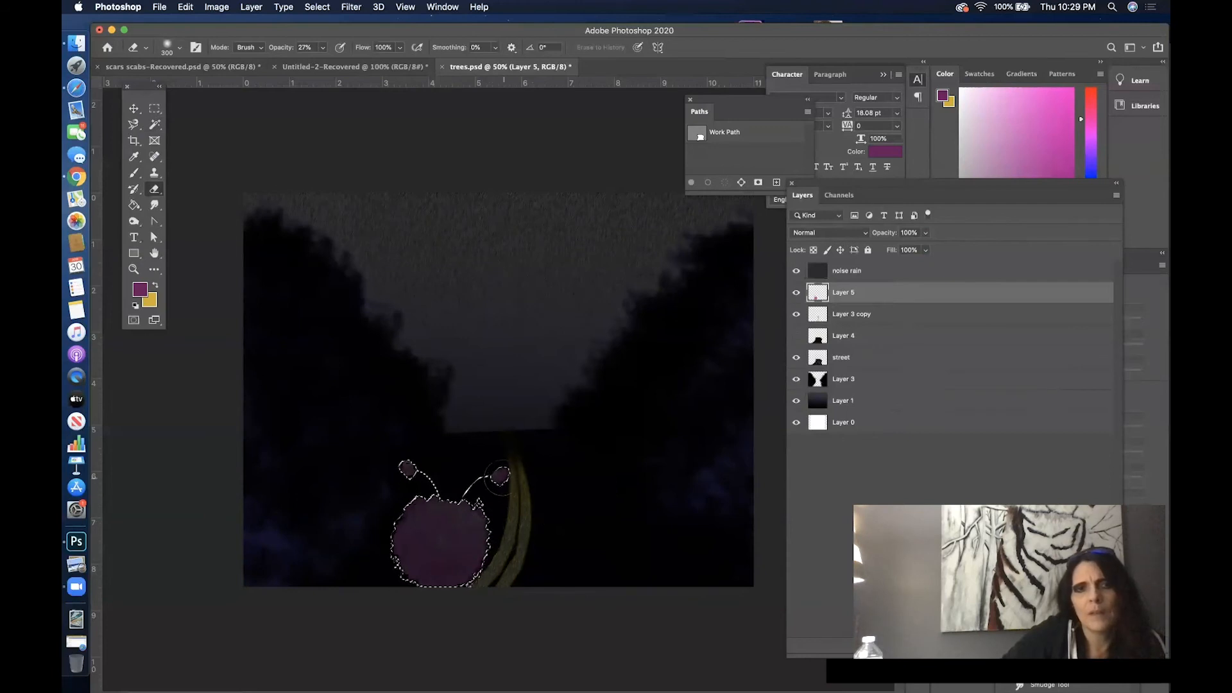
- Lightly erase over the selected creature's body on Layer 5, then clear the selection
{"action": "left_click", "coordinate": [480, 514]}
{"action": "left_click", "coordinate": [479, 515]}
{"action": "left_click", "coordinate": [479, 516]}
{"action": "left_click", "coordinate": [477, 519]}
{"action": "left_click", "coordinate": [476, 520]}
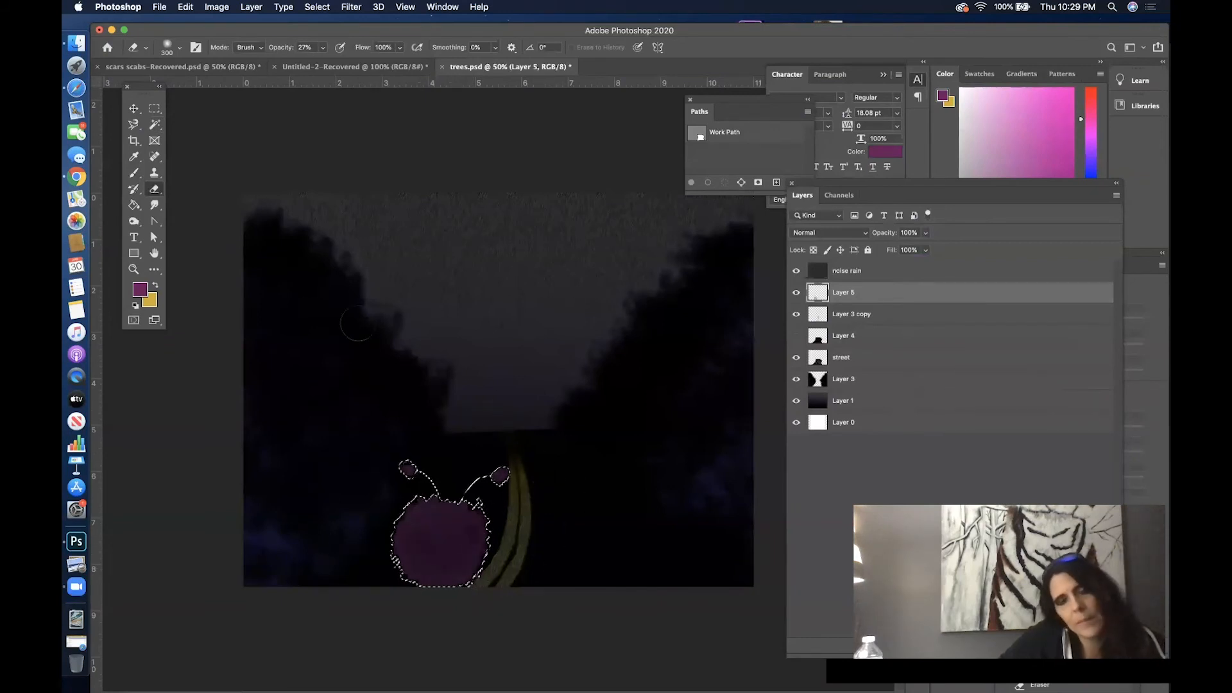
{"action": "left_click", "coordinate": [317, 7]}
{"action": "left_click", "coordinate": [336, 31]}
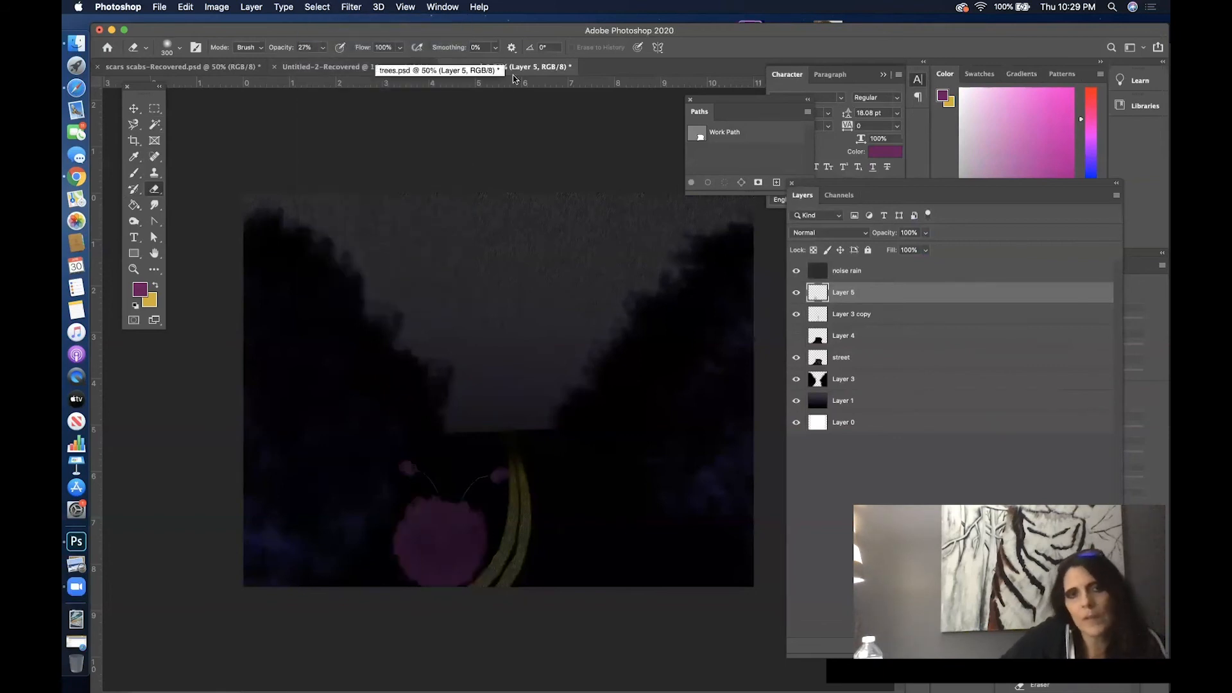
- Apply a Motion Blur to the creature on Layer 5 with a 70° angle and 90 pixels distance
{"action": "left_click", "coordinate": [355, 6]}
{"action": "mouse_move", "coordinate": [406, 164]}
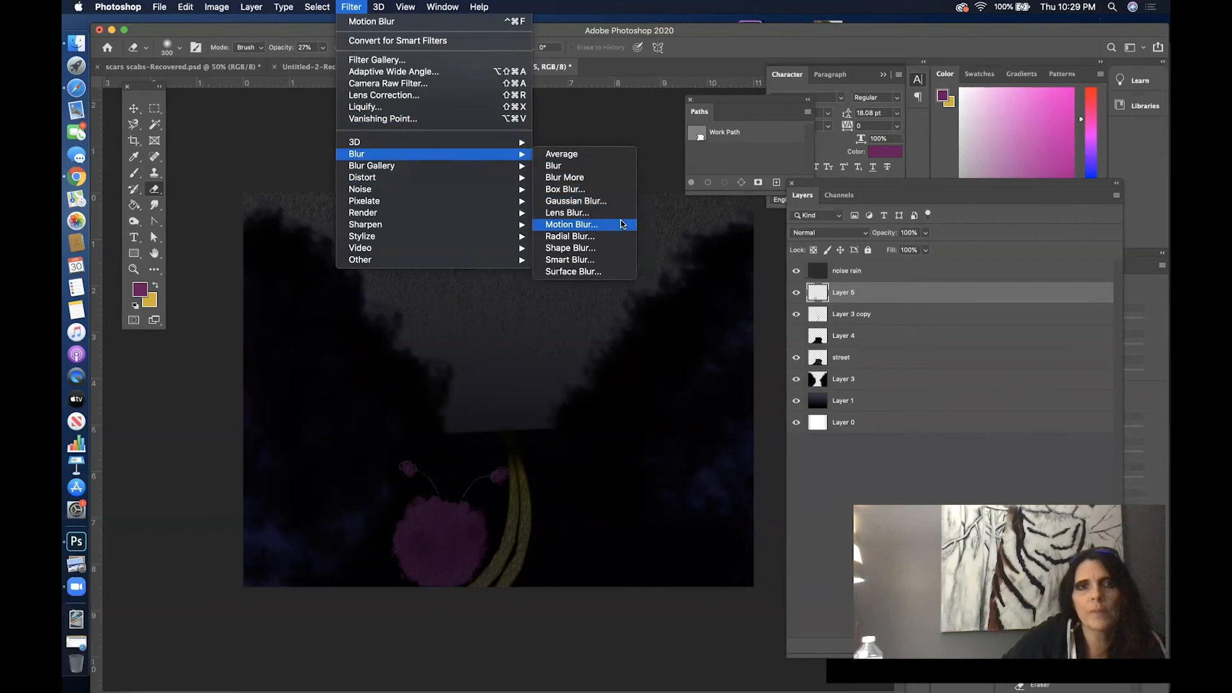
{"action": "left_click", "coordinate": [571, 224]}
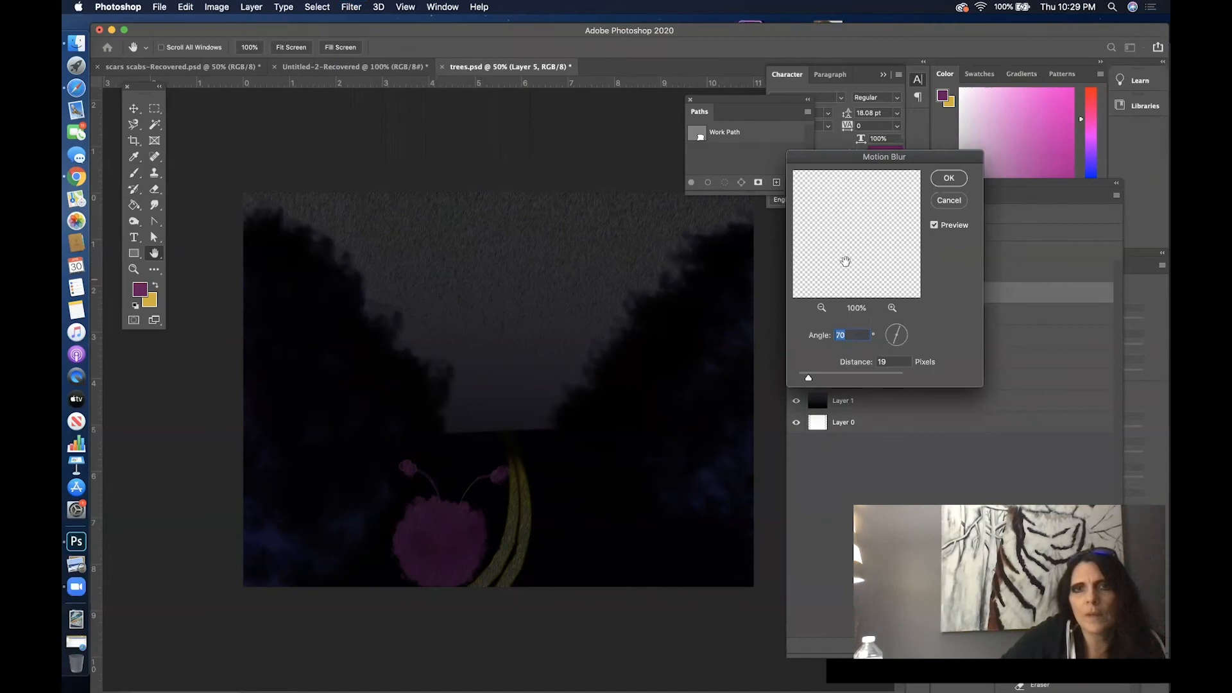
{"action": "left_click", "coordinate": [821, 308]}
{"action": "left_click", "coordinate": [821, 308]}
{"action": "left_click", "coordinate": [821, 308]}
{"action": "left_click", "coordinate": [821, 308]}
{"action": "left_click", "coordinate": [822, 308]}
{"action": "left_click", "coordinate": [821, 308]}
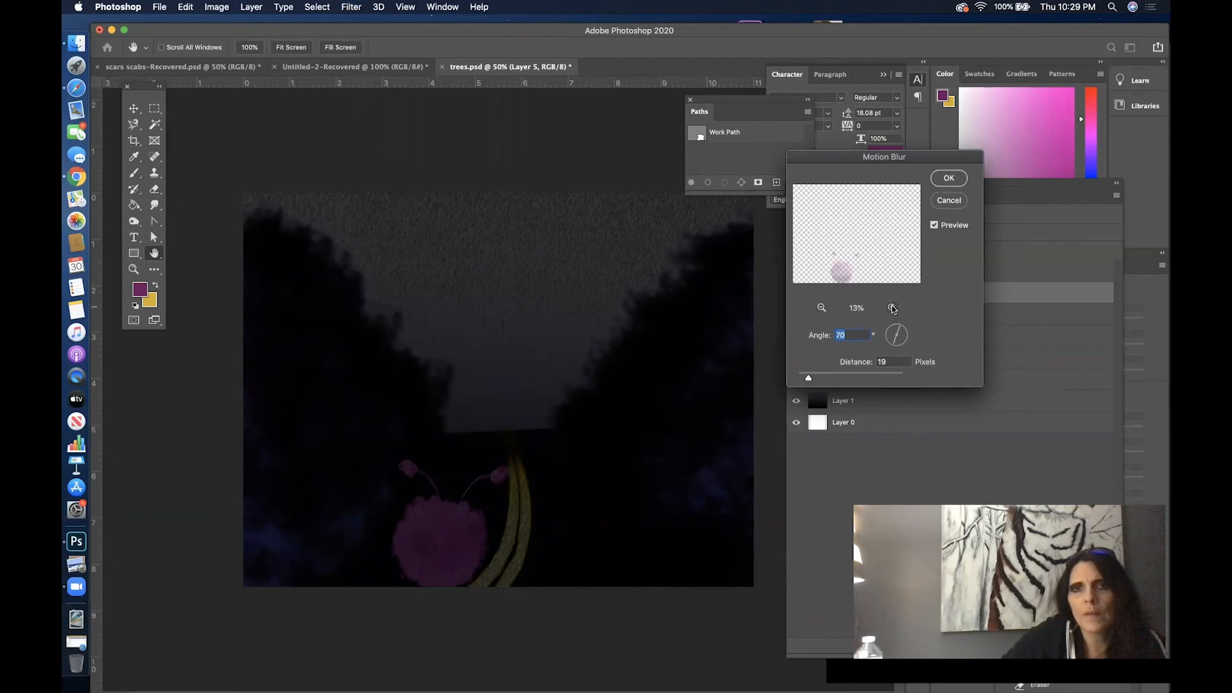
{"action": "left_click", "coordinate": [893, 308]}
{"action": "left_click", "coordinate": [892, 308]}
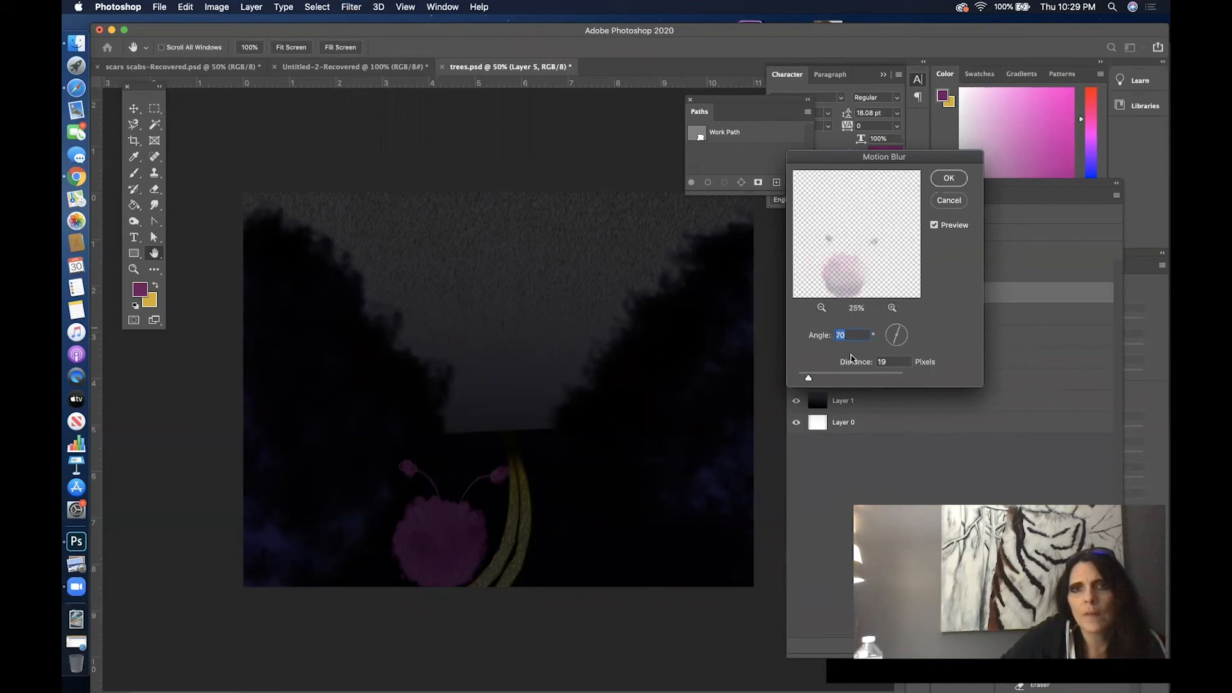
{"action": "left_click_drag", "start_coordinate": [859, 380], "coordinate": [827, 378]}
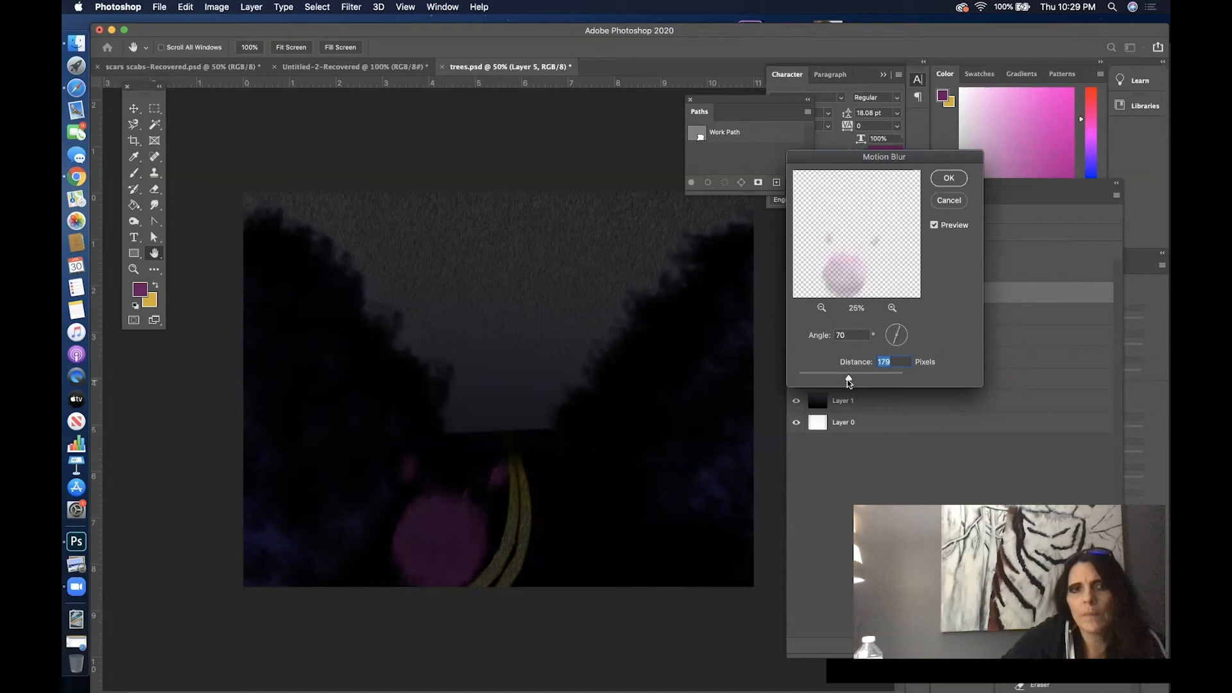
{"action": "left_click_drag", "start_coordinate": [847, 379], "coordinate": [842, 381]}
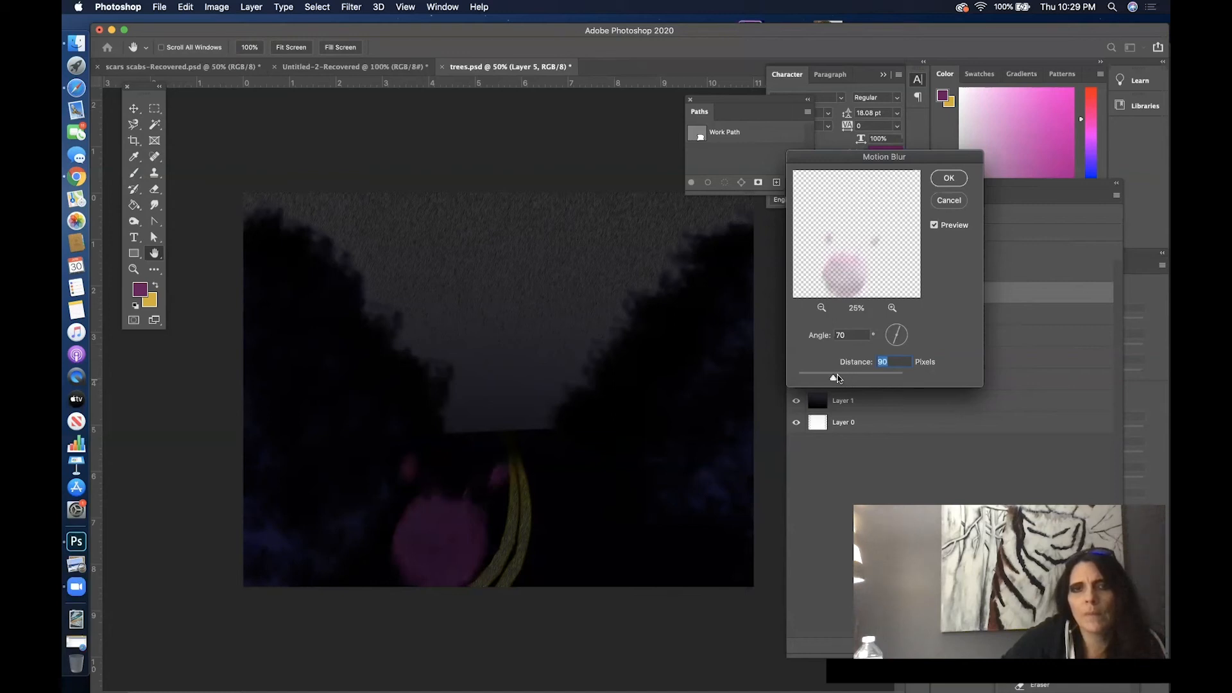
{"action": "key", "text": "Return"}
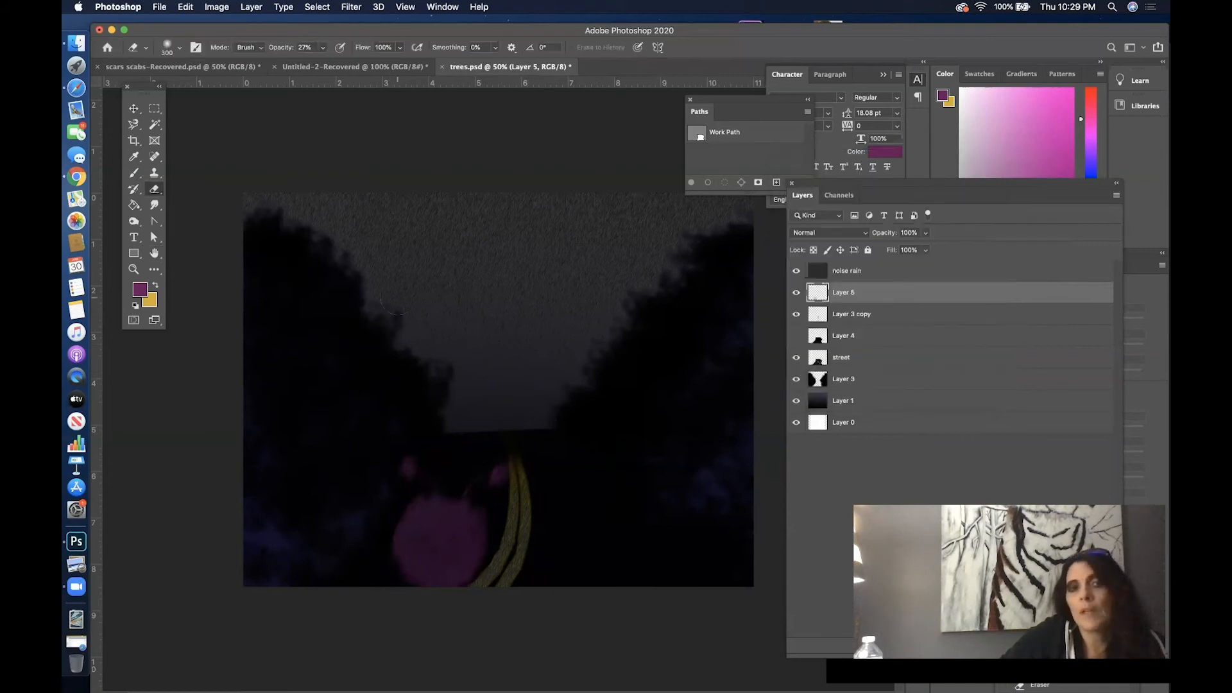
- Adjust the creature's Hue/Saturation to +14 saturation and +14 lightness
{"action": "left_click", "coordinate": [231, 8]}
{"action": "mouse_move", "coordinate": [260, 41]}
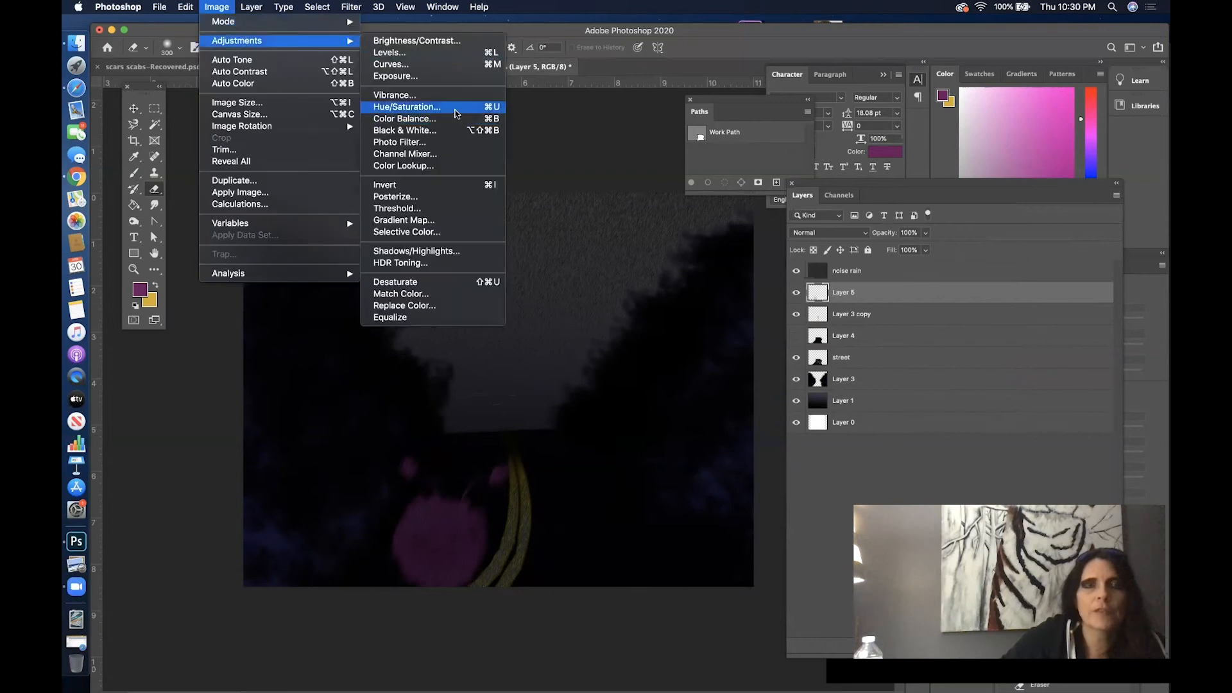
{"action": "left_click", "coordinate": [455, 113]}
{"action": "left_click_drag", "start_coordinate": [607, 281], "coordinate": [609, 311]}
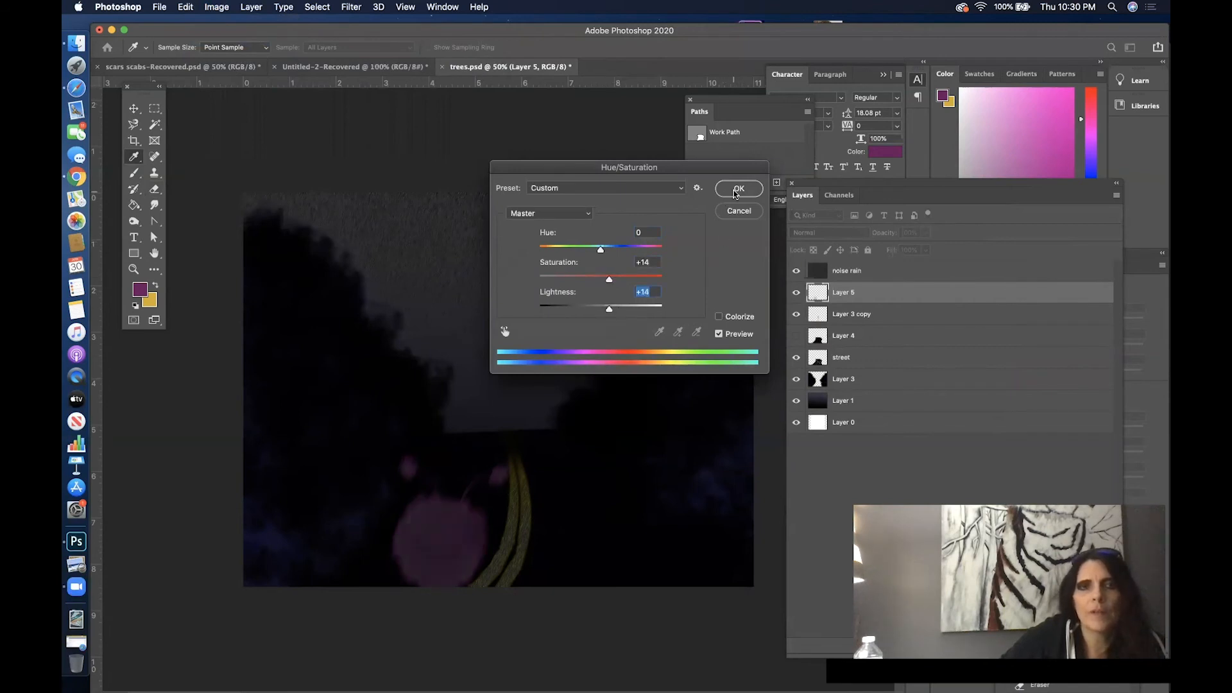
{"action": "key", "text": "Return"}
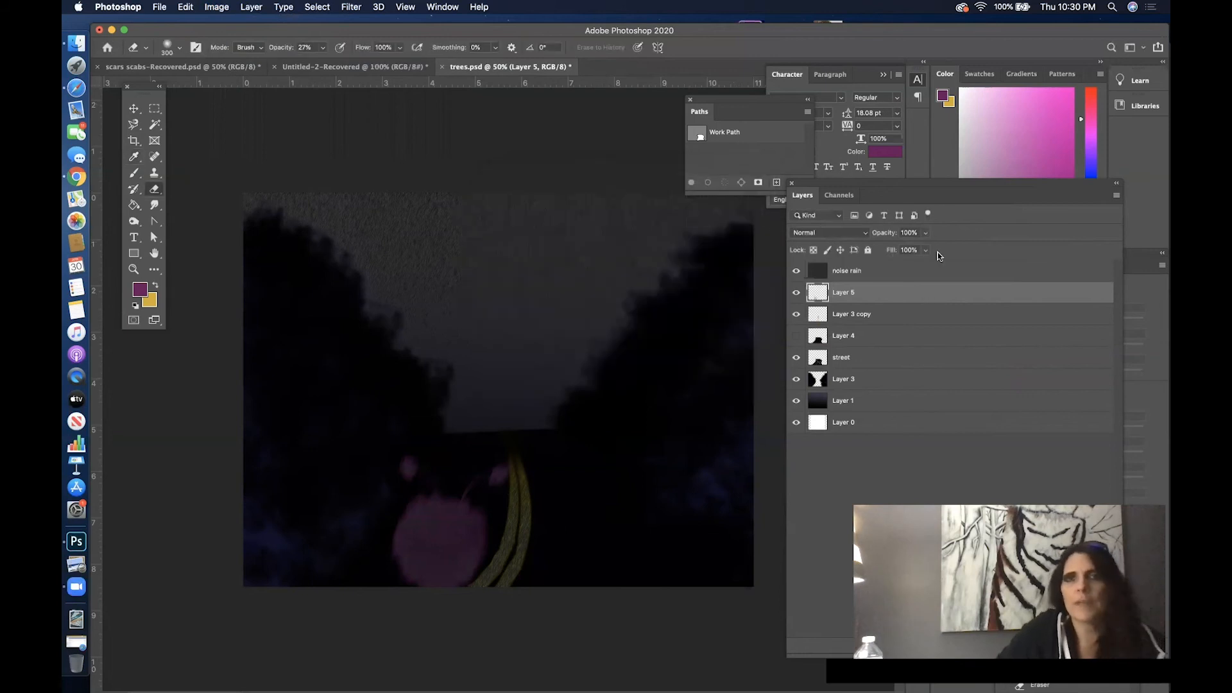
- Duplicate the creature's Layer 5 and activate the Move tool
{"action": "left_click_drag", "start_coordinate": [922, 182], "coordinate": [708, 163]}
{"action": "left_click_drag", "start_coordinate": [759, 281], "coordinate": [870, 625]}
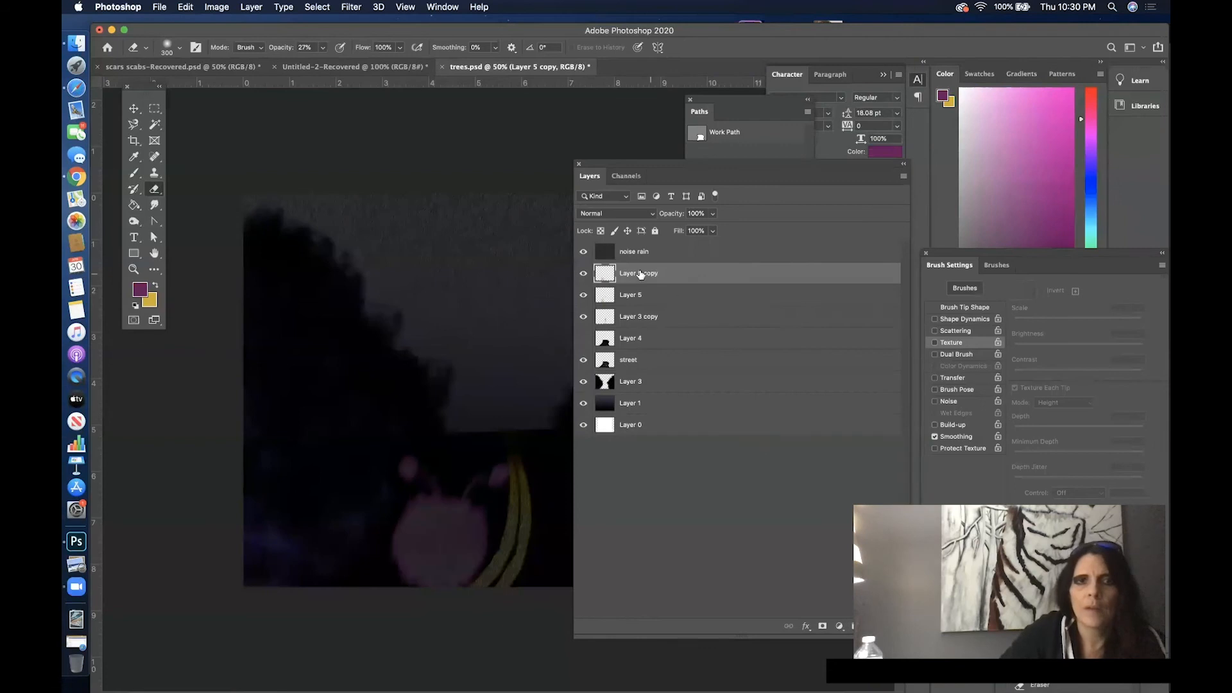
{"action": "left_click", "coordinate": [133, 109]}
{"action": "left_click_drag", "start_coordinate": [457, 553], "coordinate": [440, 550]}
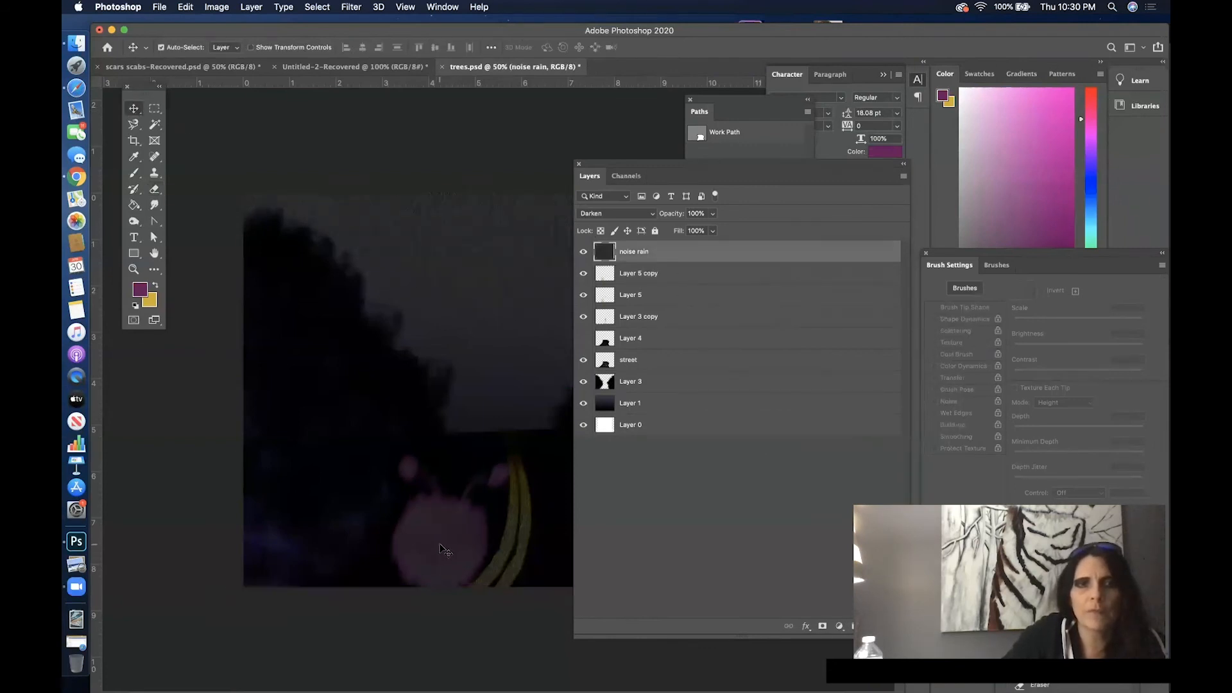
{"action": "left_click", "coordinate": [185, 7]}
{"action": "left_click", "coordinate": [197, 23]}
- Lock the noise rain layer and move Layer 5 copy slightly left so it overlaps the original creature
{"action": "left_click", "coordinate": [725, 276]}
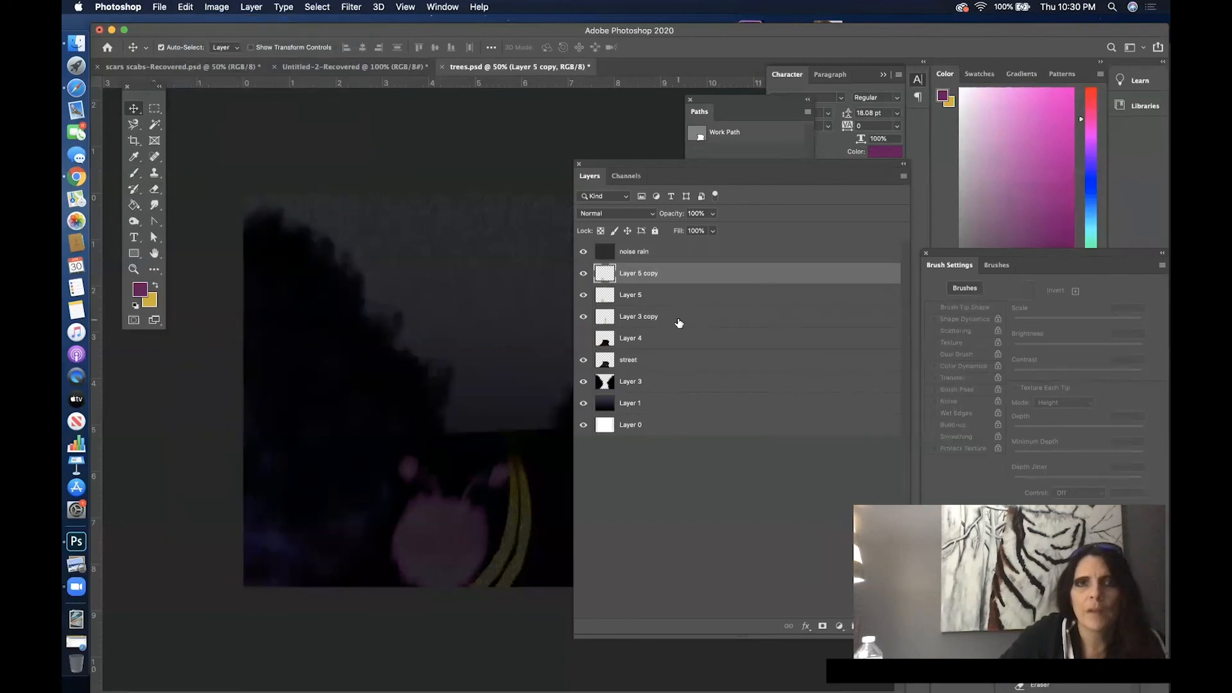
{"action": "left_click", "coordinate": [699, 254]}
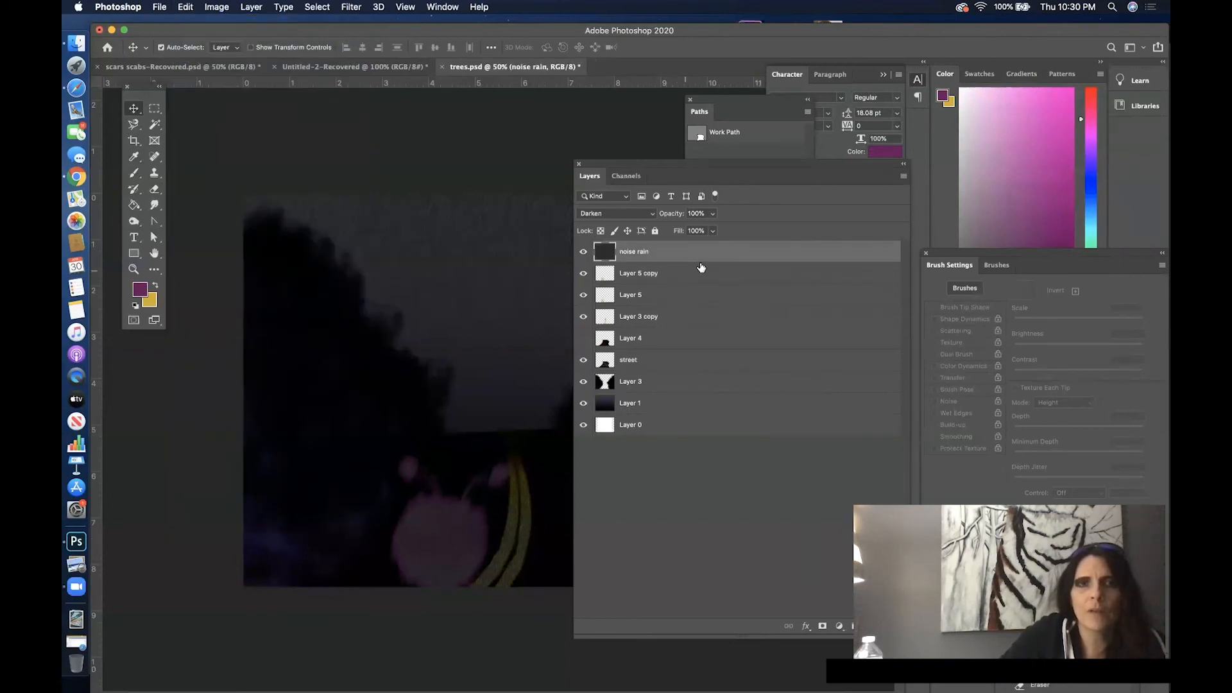
{"action": "left_click", "coordinate": [654, 230]}
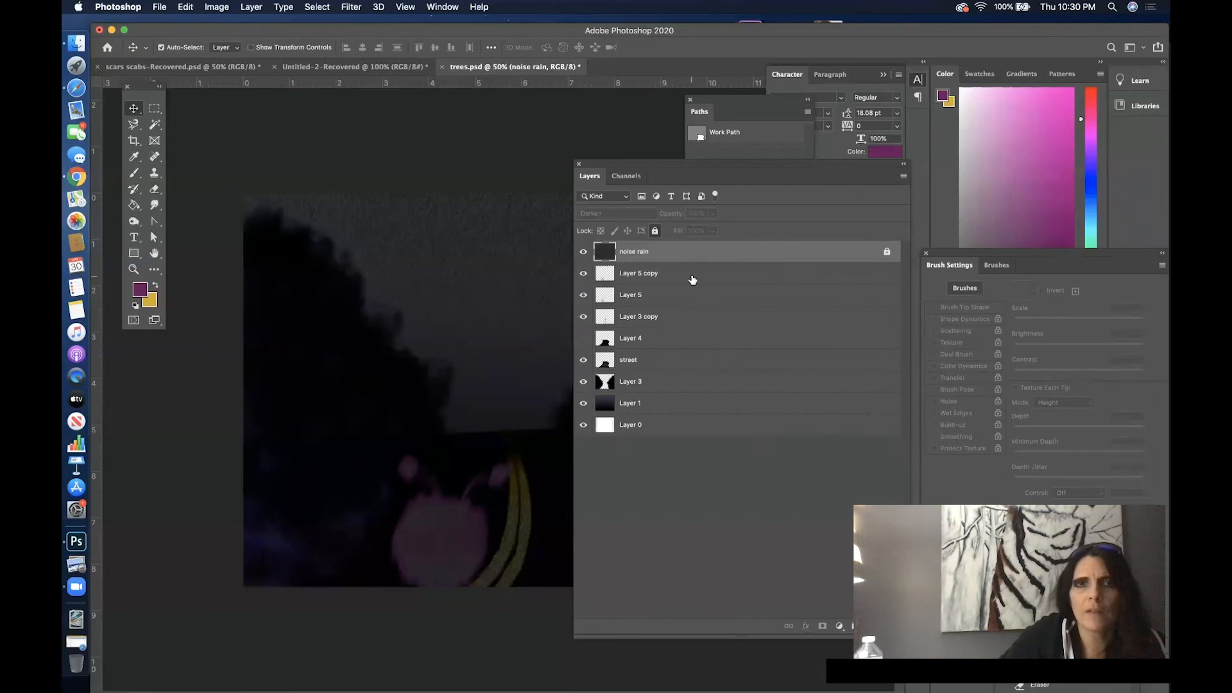
{"action": "left_click", "coordinate": [692, 280]}
{"action": "left_click_drag", "start_coordinate": [452, 536], "coordinate": [401, 537]}
- Reduce the opacity of Layer 5 copy to 43%
{"action": "left_click", "coordinate": [712, 213]}
{"action": "left_click_drag", "start_coordinate": [712, 229], "coordinate": [687, 232]}
{"action": "left_click", "coordinate": [730, 280]}
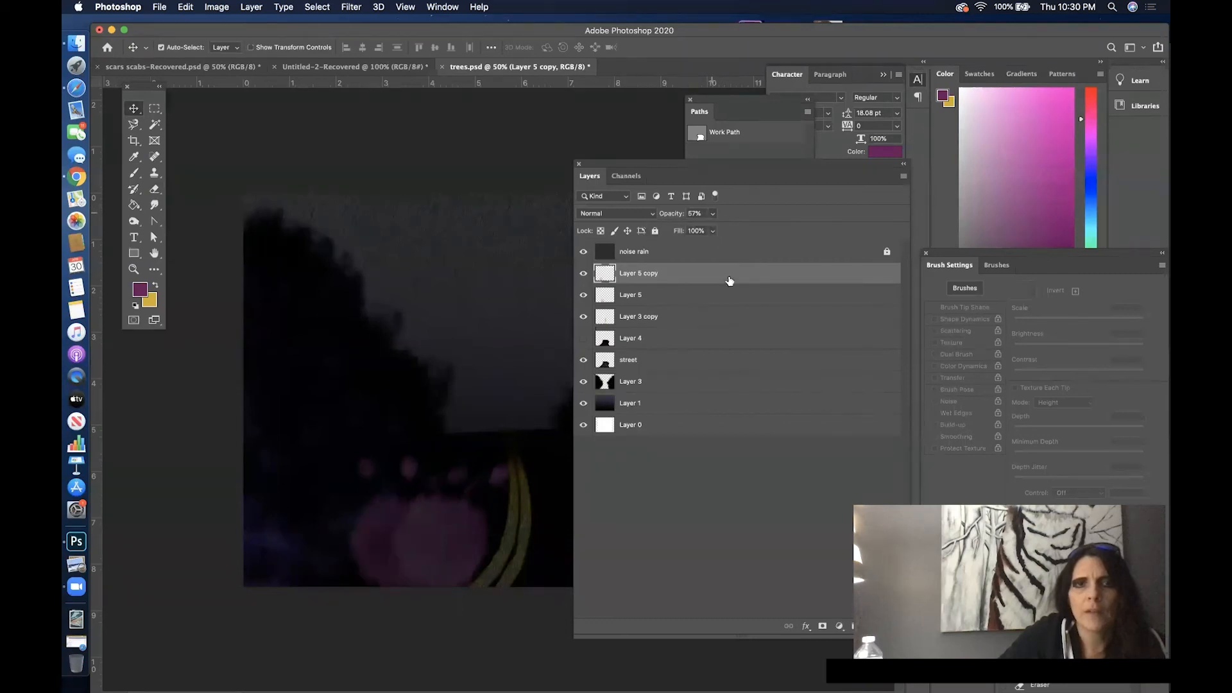
{"action": "double_click", "coordinate": [727, 279]}
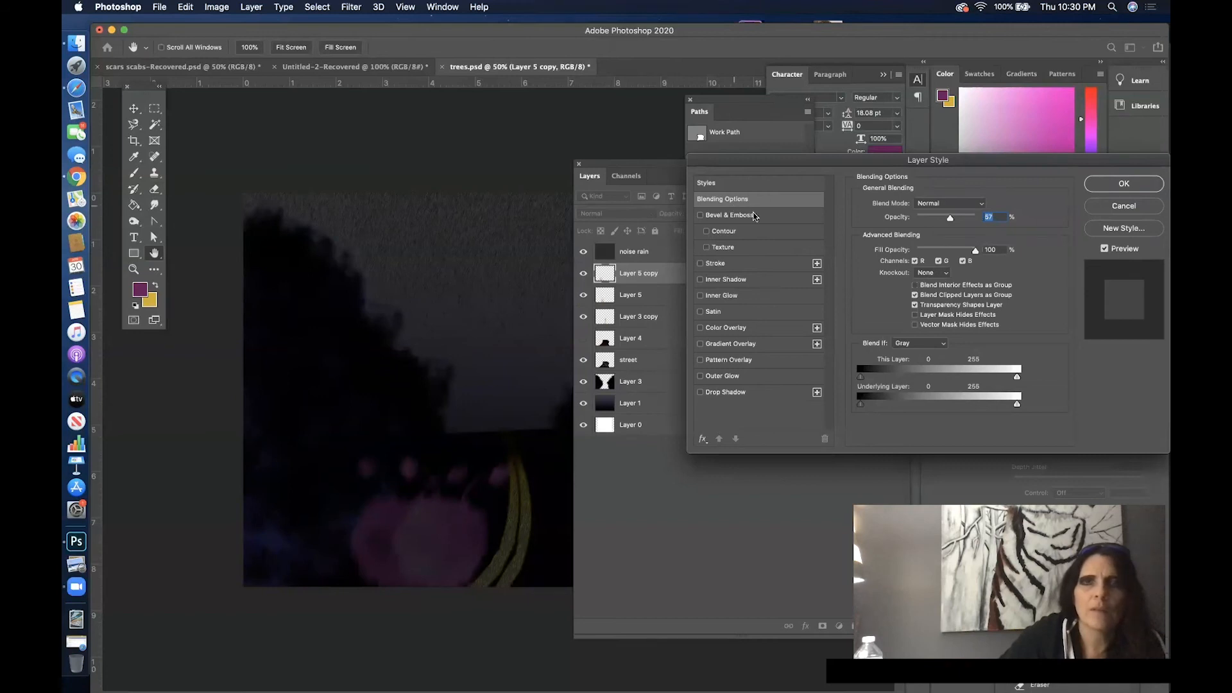
{"action": "left_click", "coordinate": [1108, 202]}
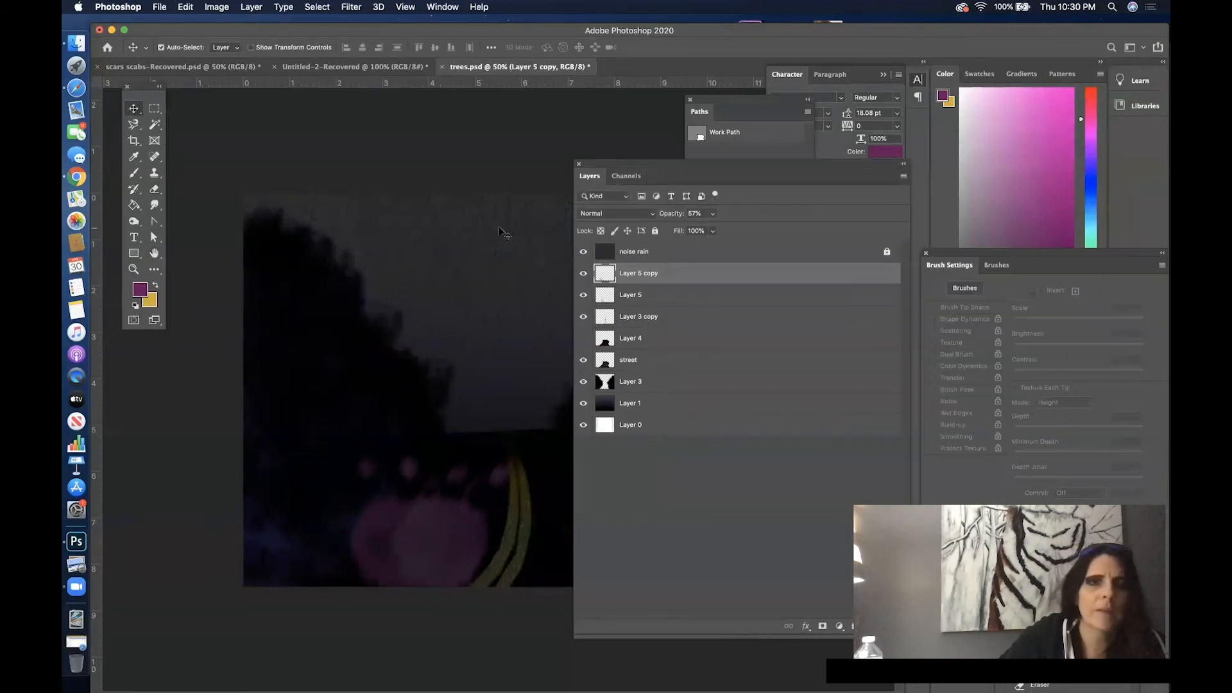
{"action": "left_click", "coordinate": [711, 214]}
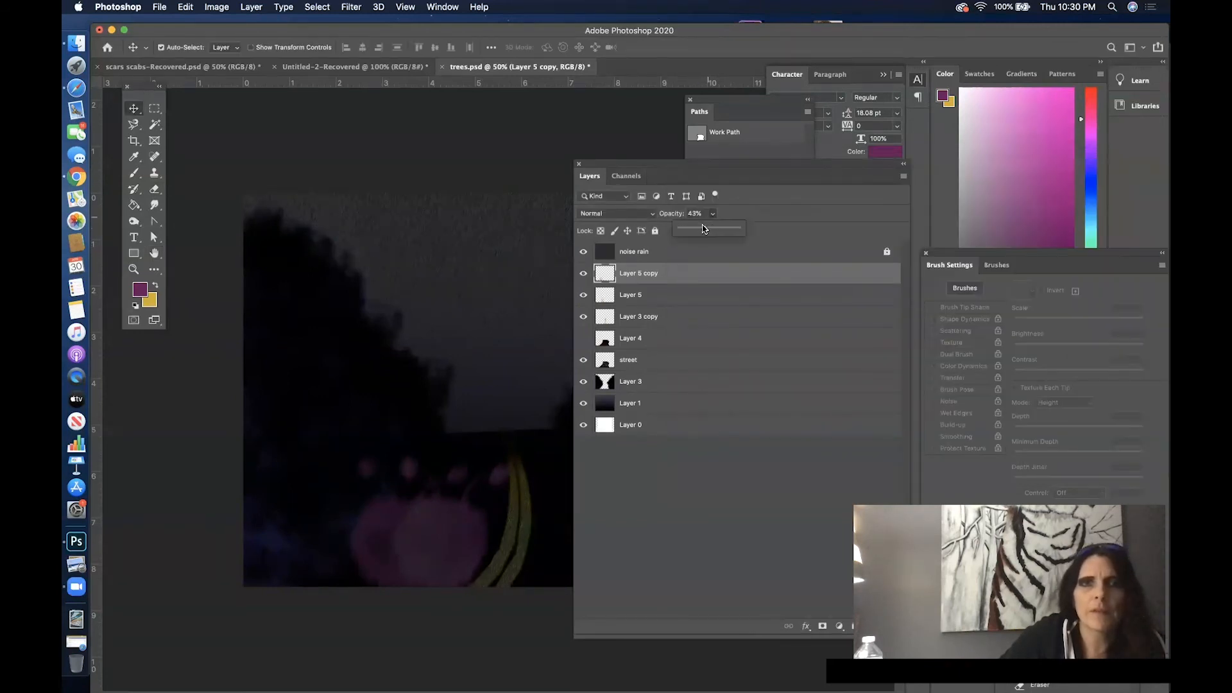
{"action": "left_click_drag", "start_coordinate": [703, 228], "coordinate": [706, 228]}
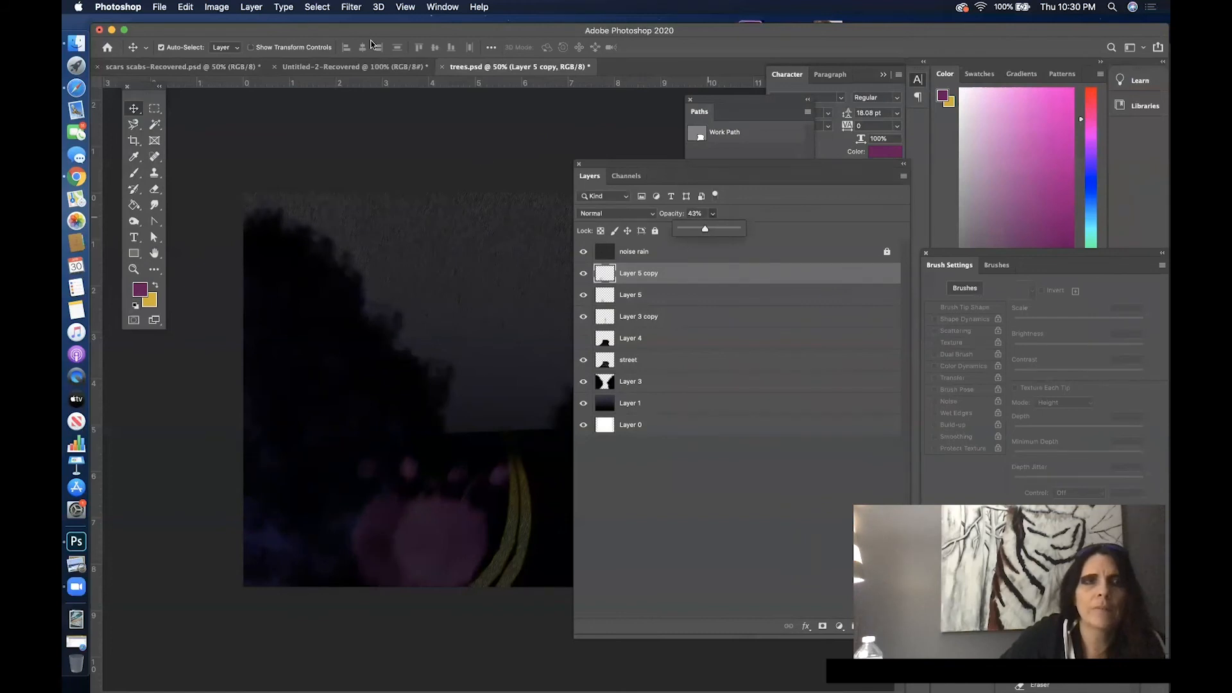
- Apply a Motion Blur to Layer 5 copy with a 70° angle and 251 pixels distance
{"action": "left_click", "coordinate": [399, 7]}
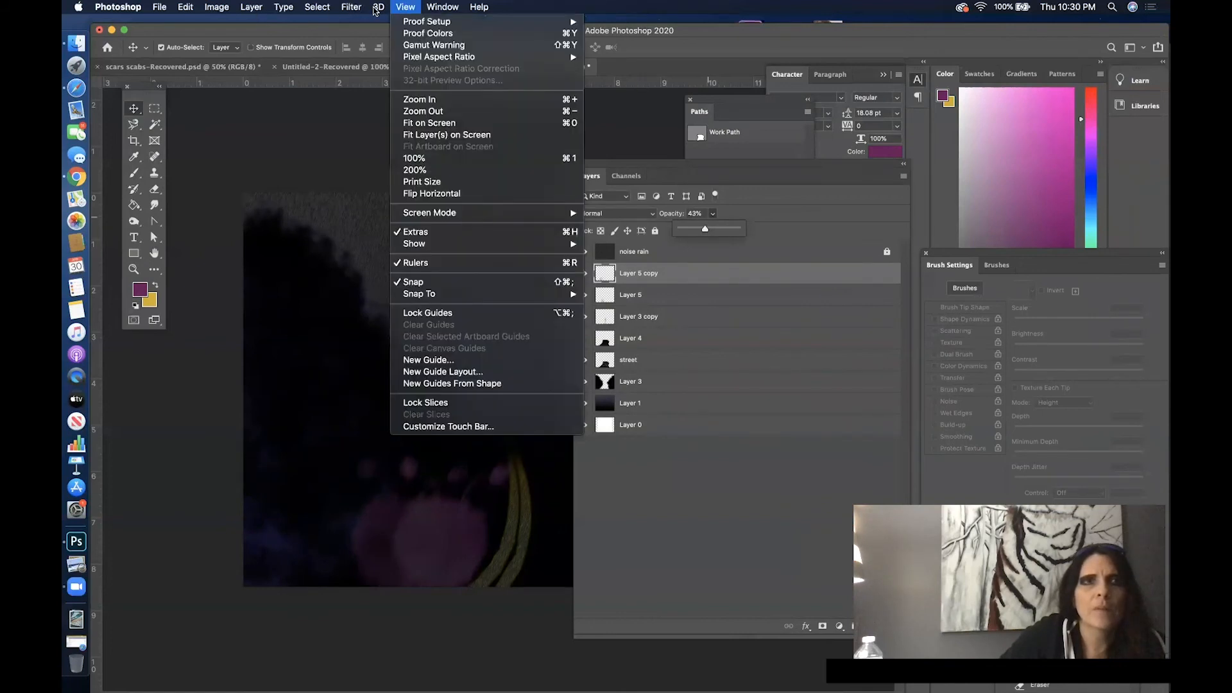
{"action": "mouse_move", "coordinate": [351, 6]}
{"action": "mouse_move", "coordinate": [409, 161]}
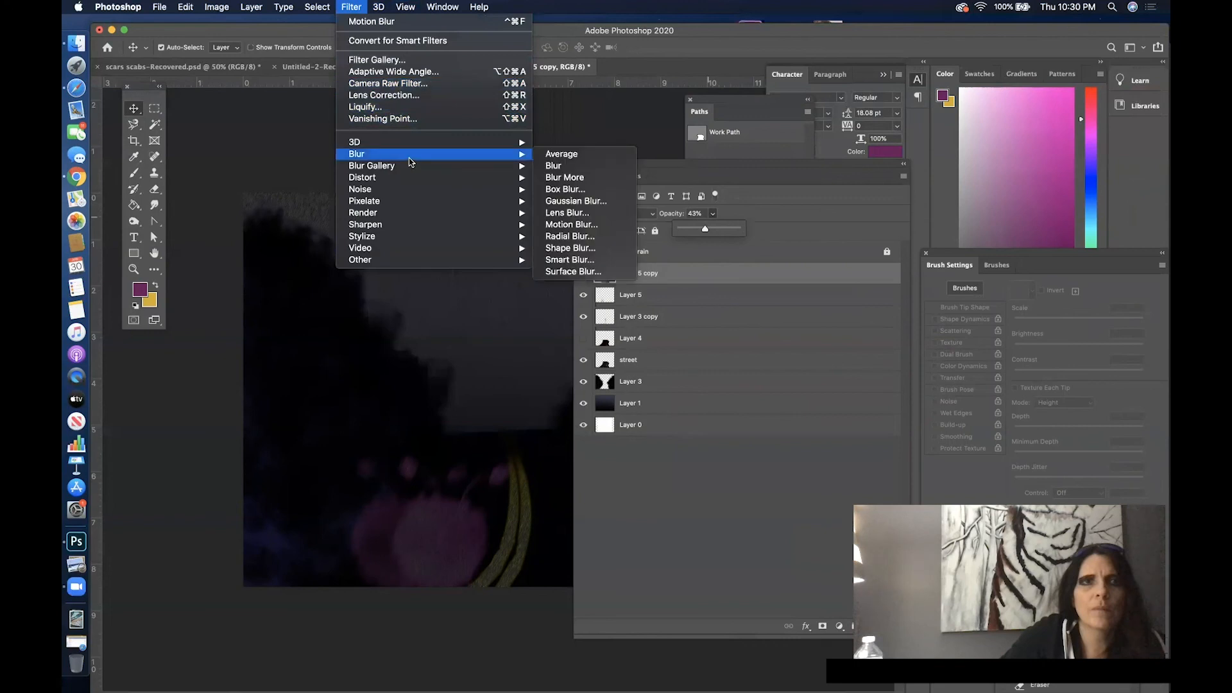
{"action": "left_click", "coordinate": [559, 224]}
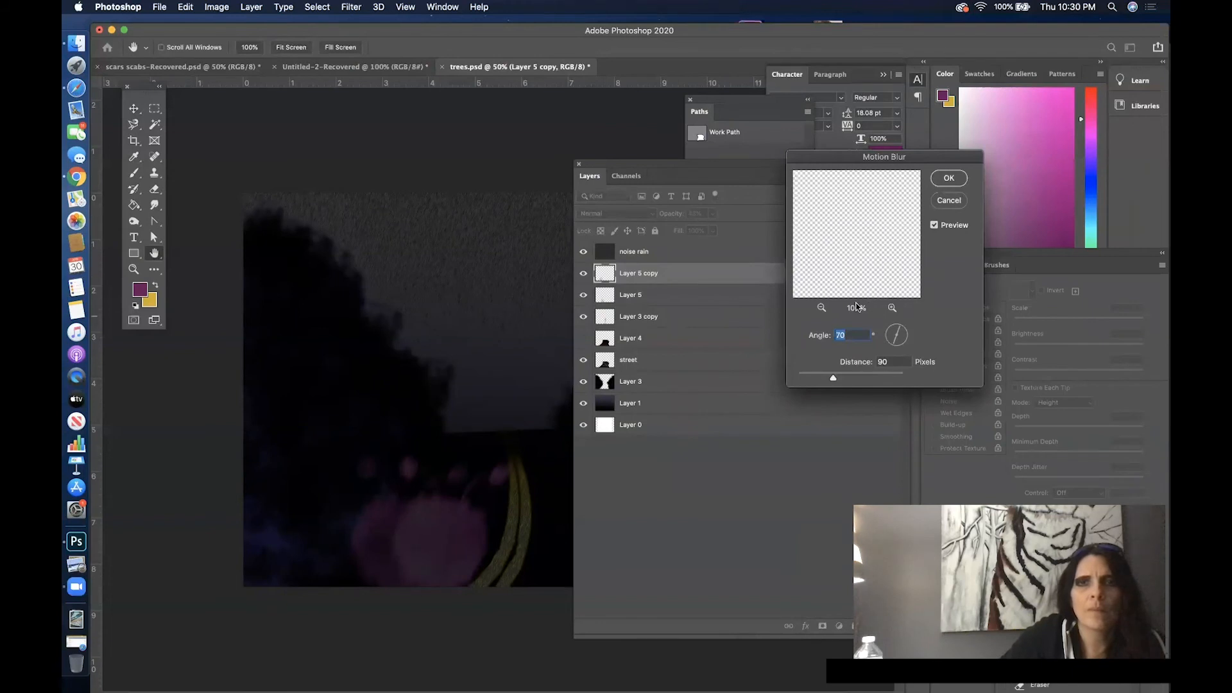
{"action": "left_click", "coordinate": [822, 307]}
{"action": "left_click", "coordinate": [822, 308]}
{"action": "left_click", "coordinate": [822, 308]}
{"action": "left_click", "coordinate": [822, 308]}
{"action": "left_click", "coordinate": [821, 308]}
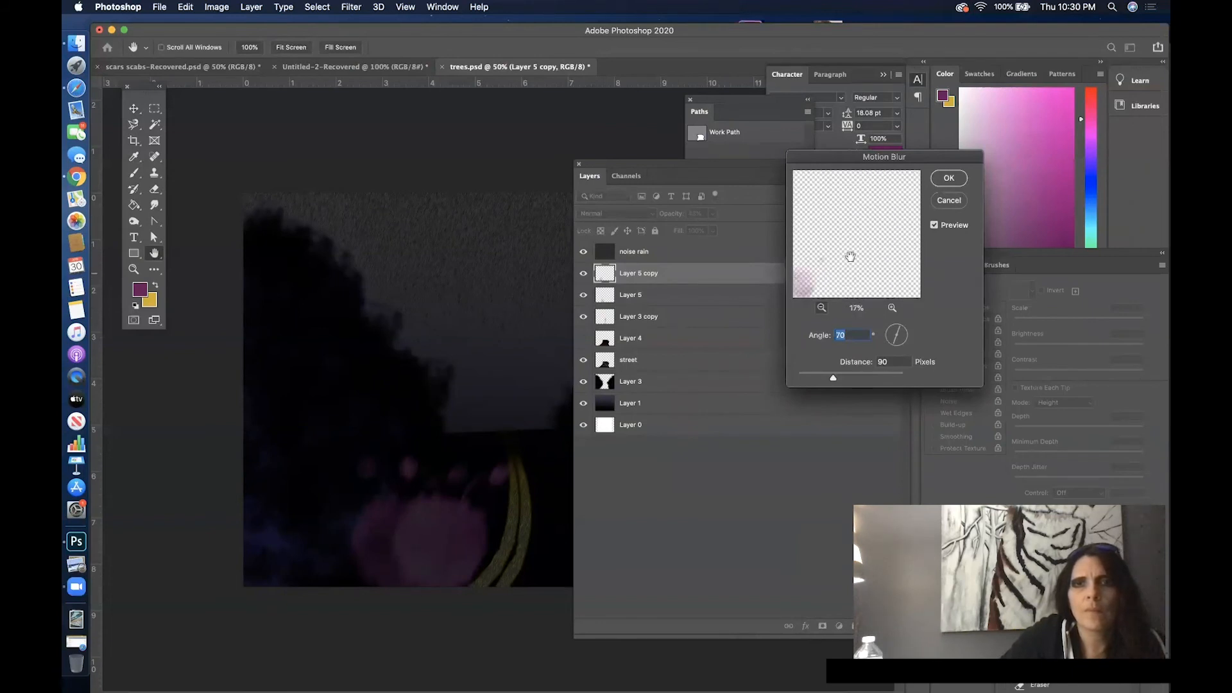
{"action": "left_click_drag", "start_coordinate": [833, 378], "coordinate": [857, 379]}
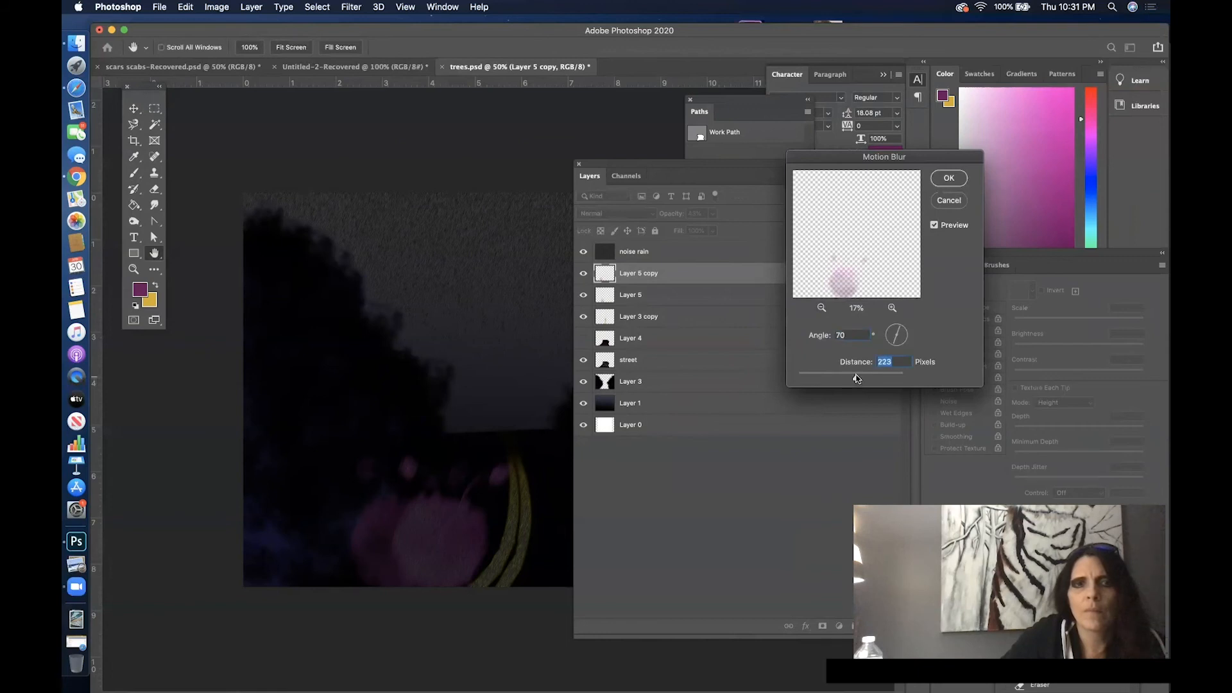
{"action": "left_click", "coordinate": [949, 178]}
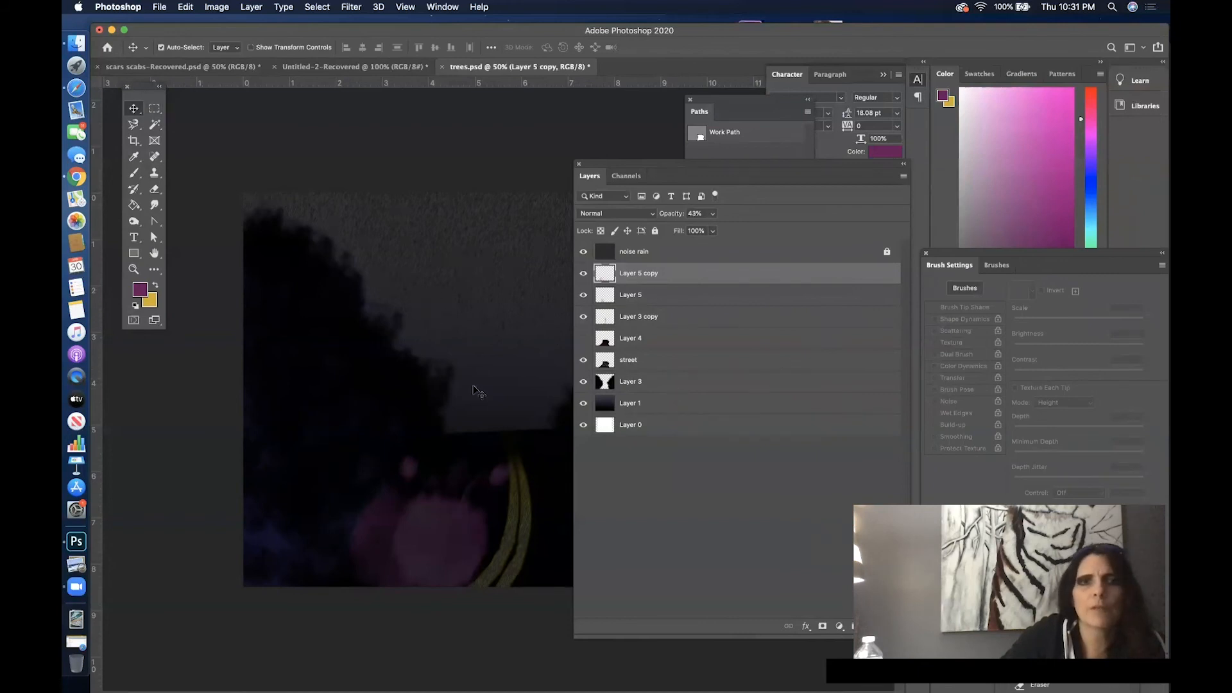
- Reposition Layer 5 copy over the left side of the pink creature and raise its opacity to 64%
{"action": "mouse_move", "coordinate": [358, 540]}
{"action": "left_mouse_down"}
{"action": "mouse_move", "coordinate": [341, 553]}
{"action": "mouse_move", "coordinate": [363, 554]}
{"action": "mouse_move", "coordinate": [352, 556]}
{"action": "left_mouse_up"}
{"action": "left_click", "coordinate": [565, 337]}
{"action": "left_click", "coordinate": [582, 338]}
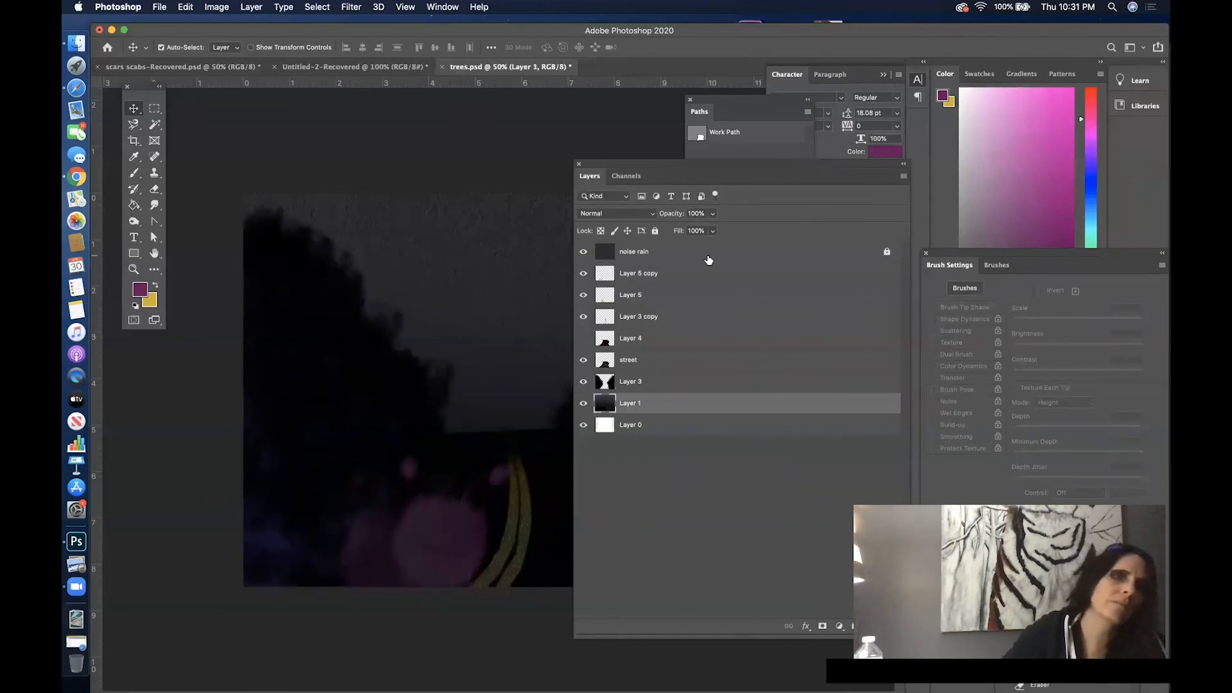
{"action": "left_click_drag", "start_coordinate": [395, 539], "coordinate": [417, 528]}
{"action": "left_click", "coordinate": [710, 216]}
{"action": "mouse_move", "coordinate": [716, 232]}
{"action": "left_mouse_down"}
{"action": "mouse_move", "coordinate": [740, 231]}
{"action": "mouse_move", "coordinate": [729, 233]}
{"action": "left_mouse_up"}
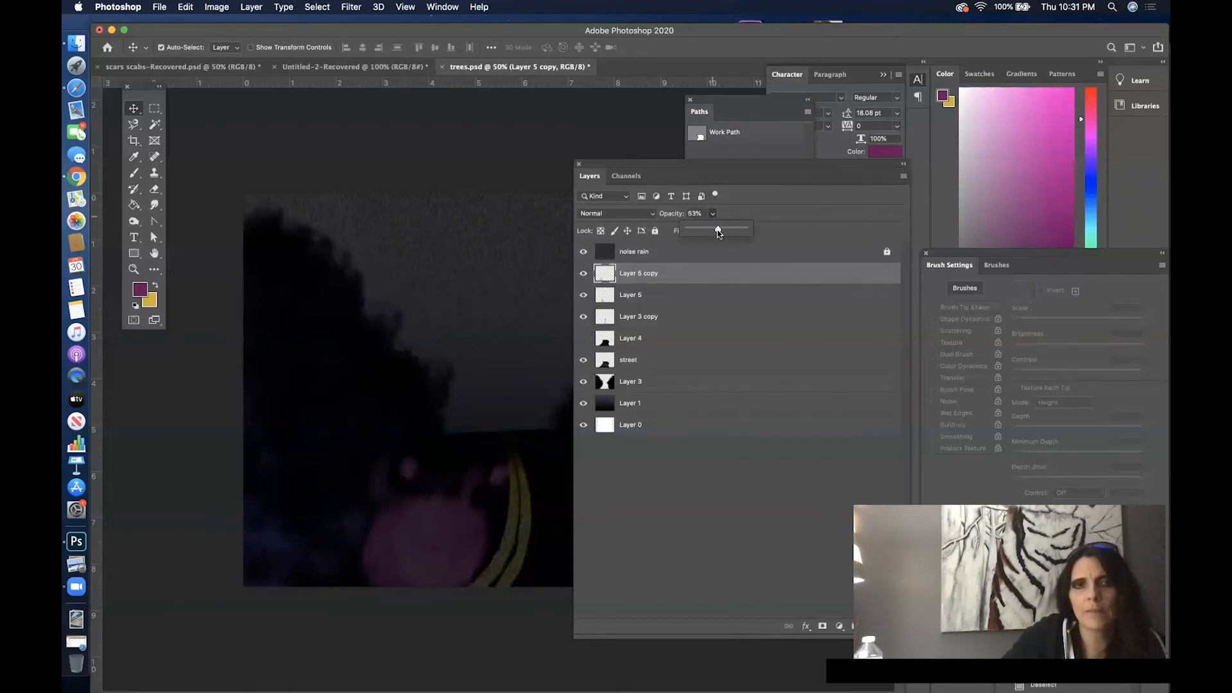
- Move the Layers panel off the artwork and nudge Layer 5 copy slightly against the creature
{"action": "left_click", "coordinate": [694, 258]}
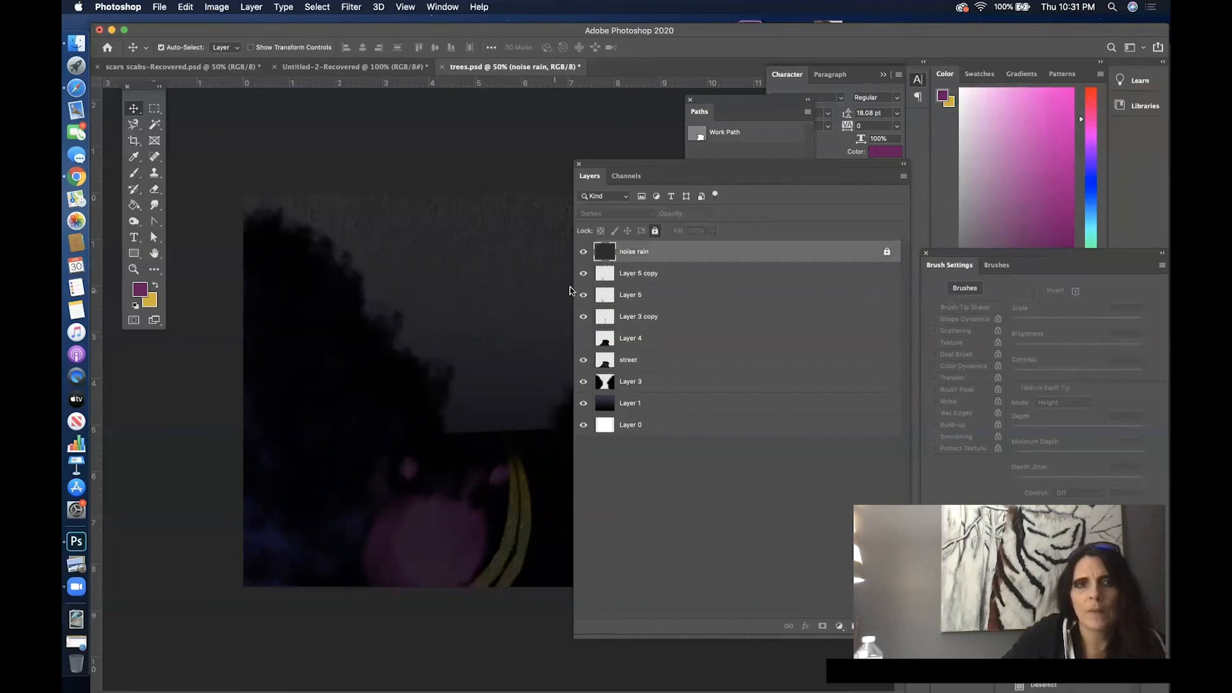
{"action": "left_click_drag", "start_coordinate": [601, 160], "coordinate": [808, 193]}
{"action": "left_click_drag", "start_coordinate": [809, 194], "coordinate": [811, 249]}
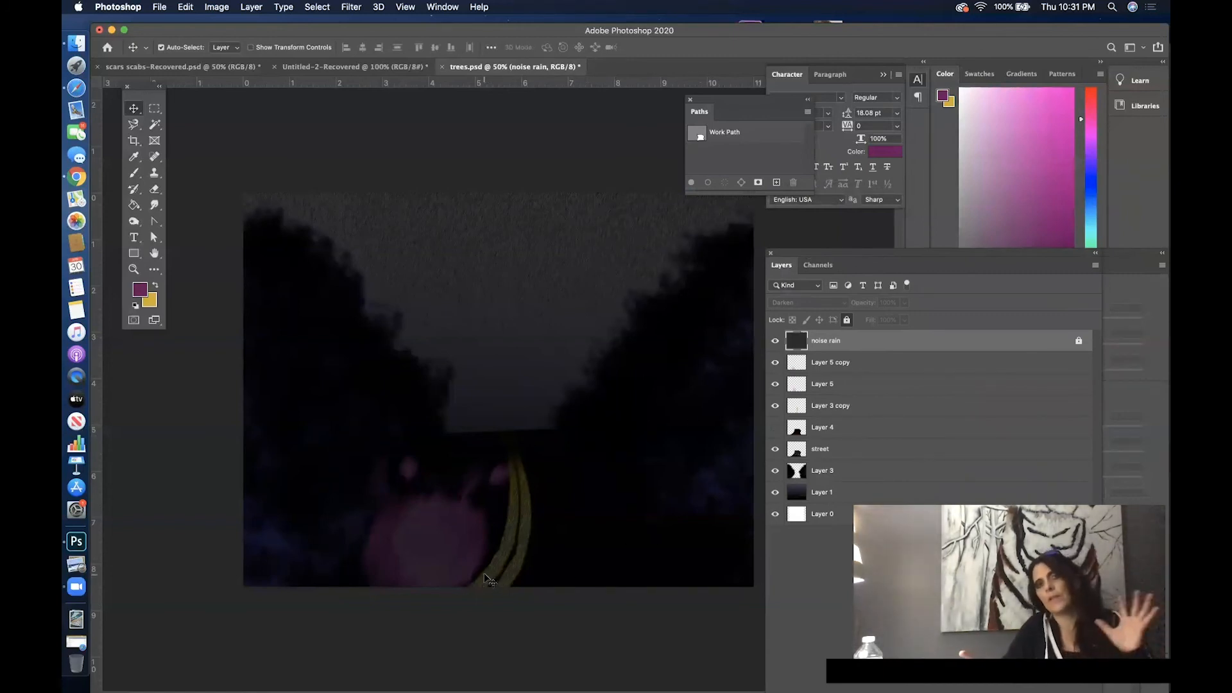
{"action": "mouse_move", "coordinate": [377, 550]}
{"action": "left_mouse_down"}
{"action": "mouse_move", "coordinate": [383, 562]}
{"action": "mouse_move", "coordinate": [372, 537]}
{"action": "mouse_move", "coordinate": [568, 550]}
{"action": "mouse_move", "coordinate": [385, 542]}
{"action": "mouse_move", "coordinate": [376, 550]}
{"action": "mouse_move", "coordinate": [389, 555]}
{"action": "left_mouse_up"}
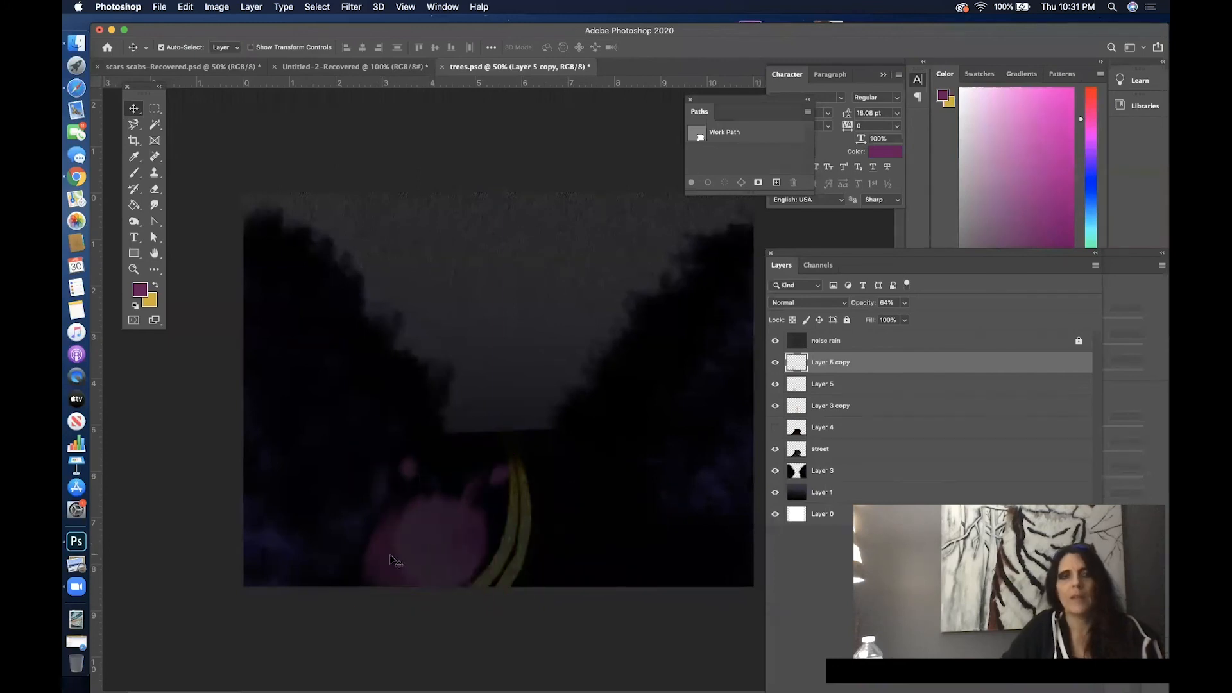
- Smudge the creature's left edge outward on Layer 5 copy using a 102 px Hard Round tip
{"action": "left_click", "coordinate": [154, 205]}
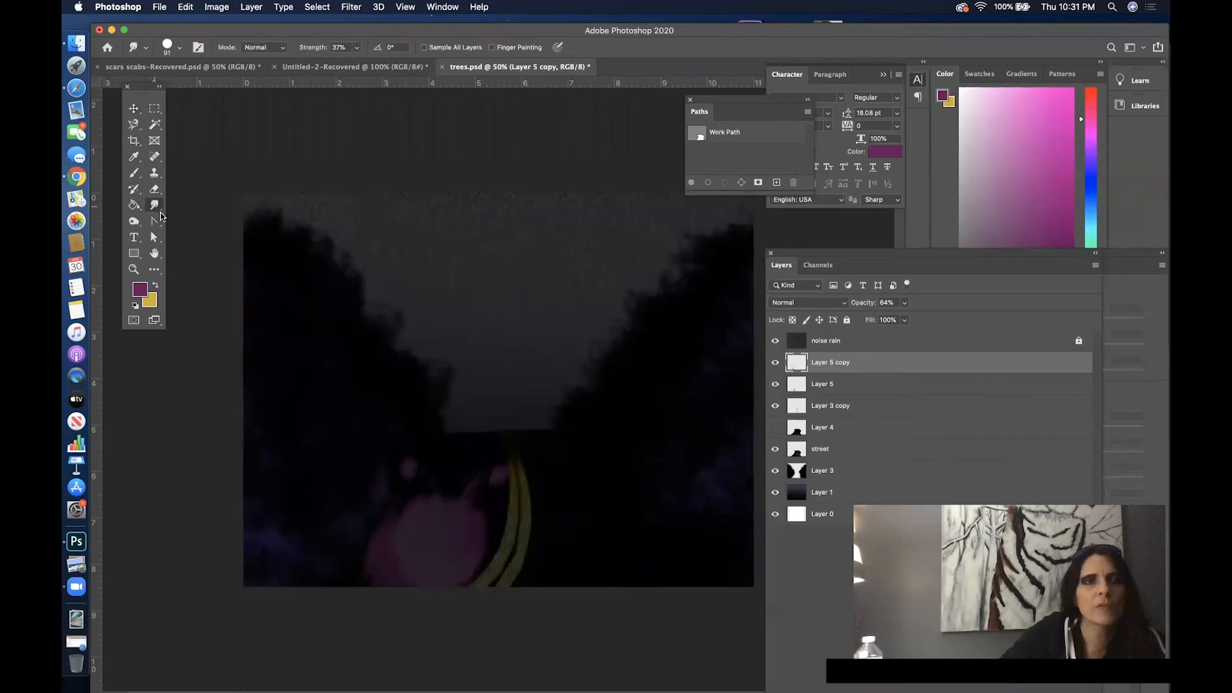
{"action": "right_click", "coordinate": [388, 568]}
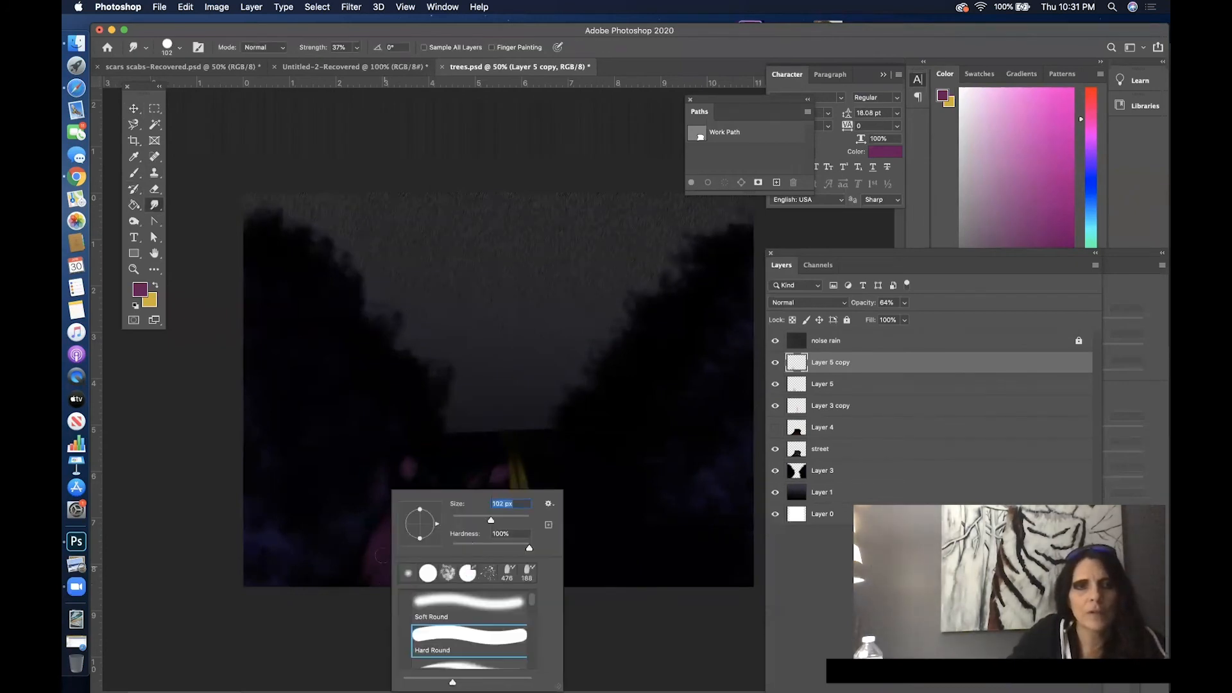
{"action": "left_click_drag", "start_coordinate": [383, 555], "coordinate": [339, 579]}
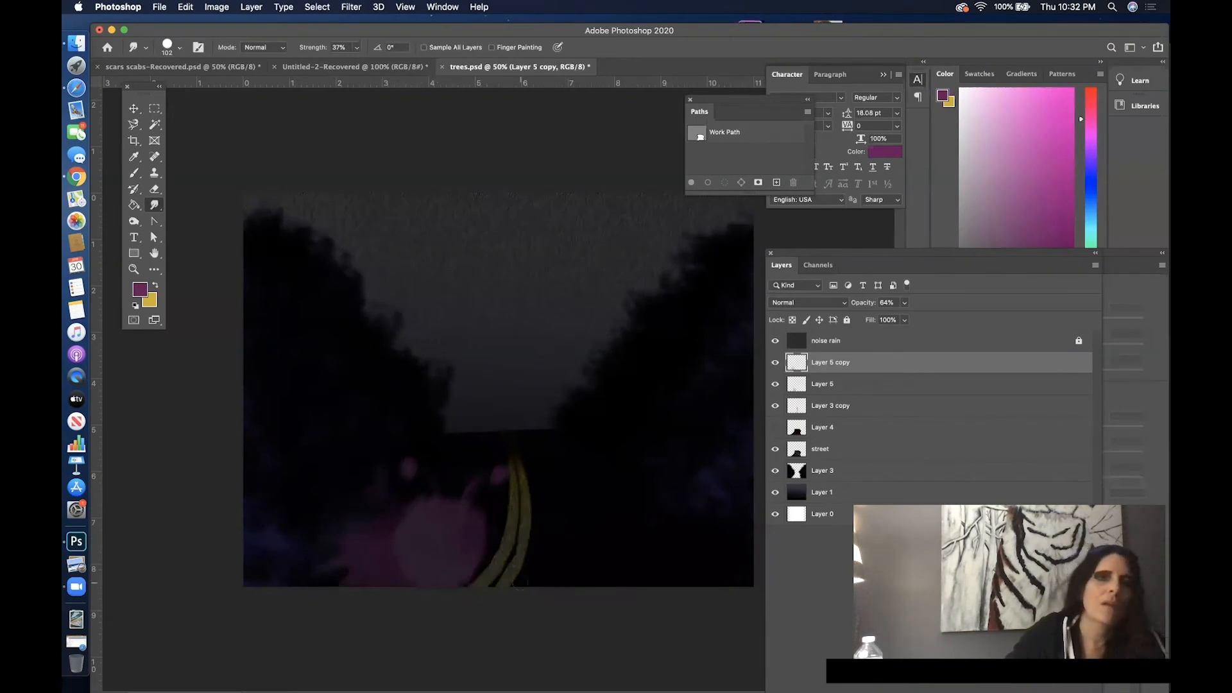
- Nudge Layer 5 copy slightly right with the Move tool and lower its opacity to 46%
{"action": "left_click", "coordinate": [133, 110]}
{"action": "mouse_move", "coordinate": [372, 548]}
{"action": "left_mouse_down"}
{"action": "mouse_move", "coordinate": [377, 559]}
{"action": "mouse_move", "coordinate": [368, 530]}
{"action": "mouse_move", "coordinate": [392, 543]}
{"action": "left_mouse_up"}
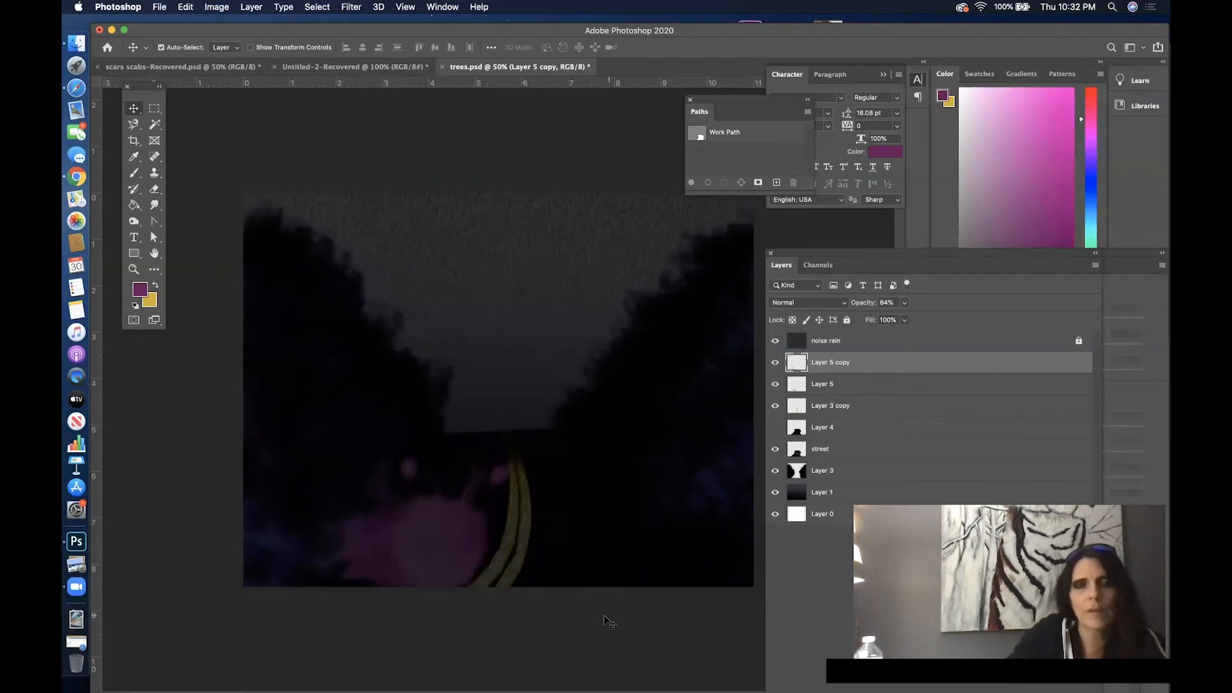
{"action": "left_click", "coordinate": [902, 305]}
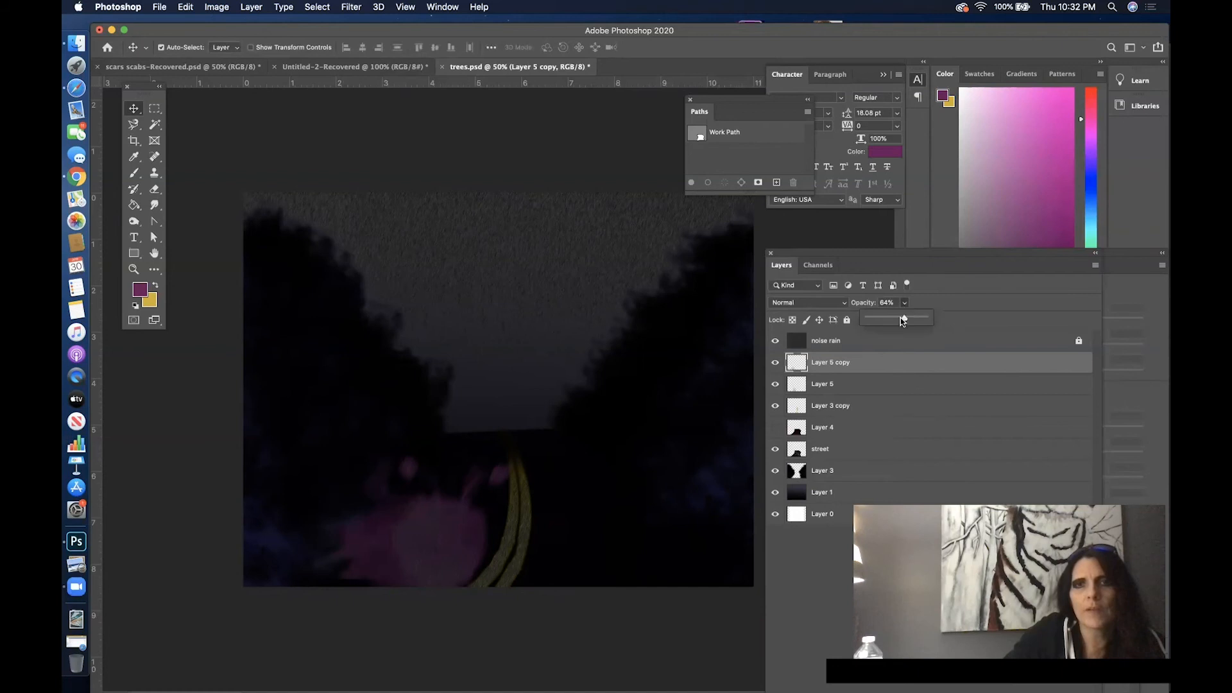
{"action": "left_click_drag", "start_coordinate": [888, 326], "coordinate": [883, 326]}
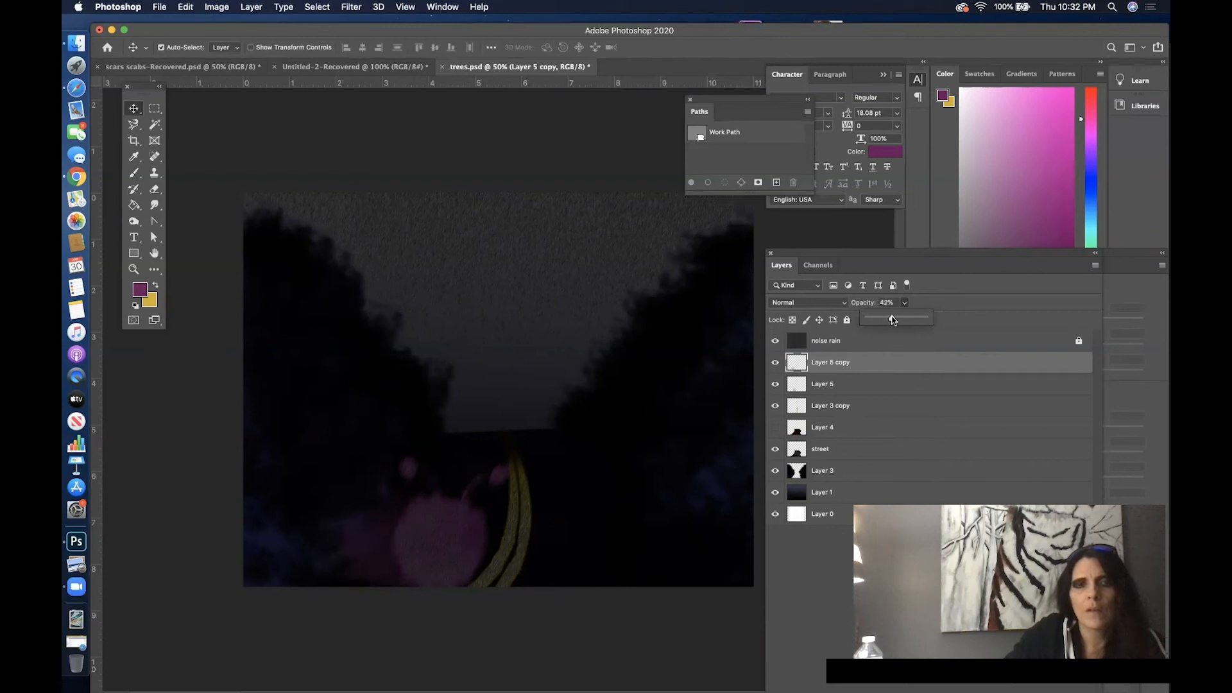
{"action": "left_click_drag", "start_coordinate": [893, 320], "coordinate": [885, 318]}
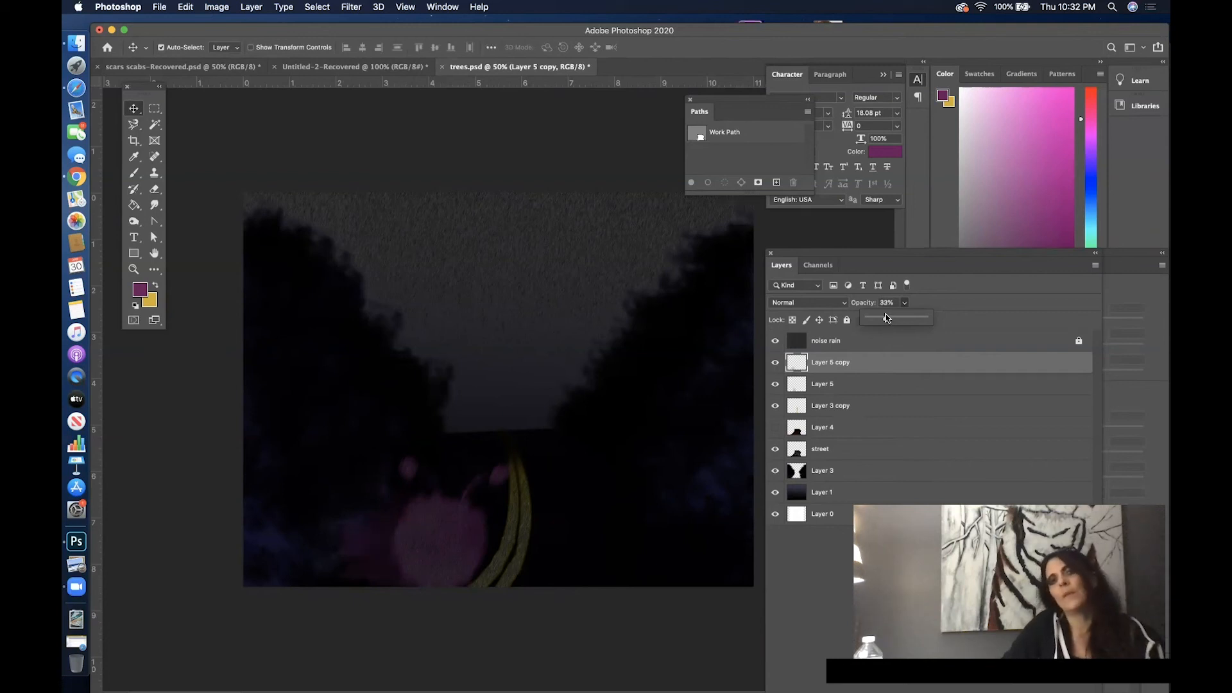
{"action": "left_click_drag", "start_coordinate": [881, 318], "coordinate": [895, 320]}
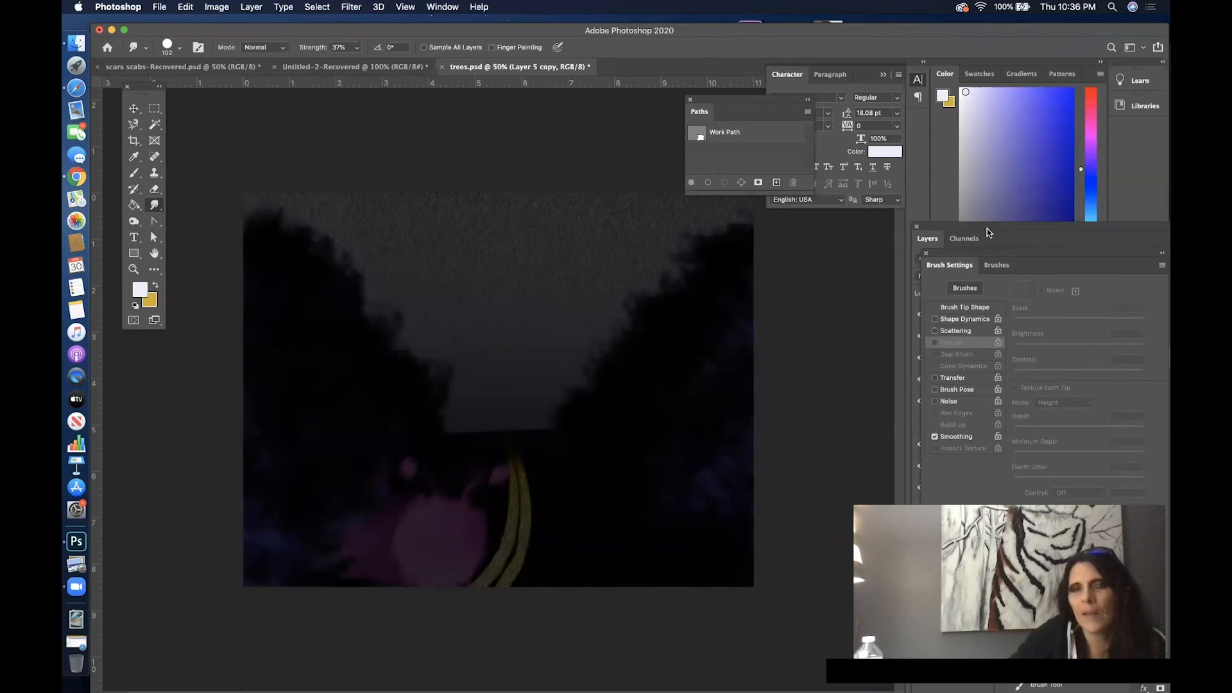
- Unlock the noise rain layer and group all layers from noise rain down to Layer 1
{"action": "left_click_drag", "start_coordinate": [957, 228], "coordinate": [694, 176]}
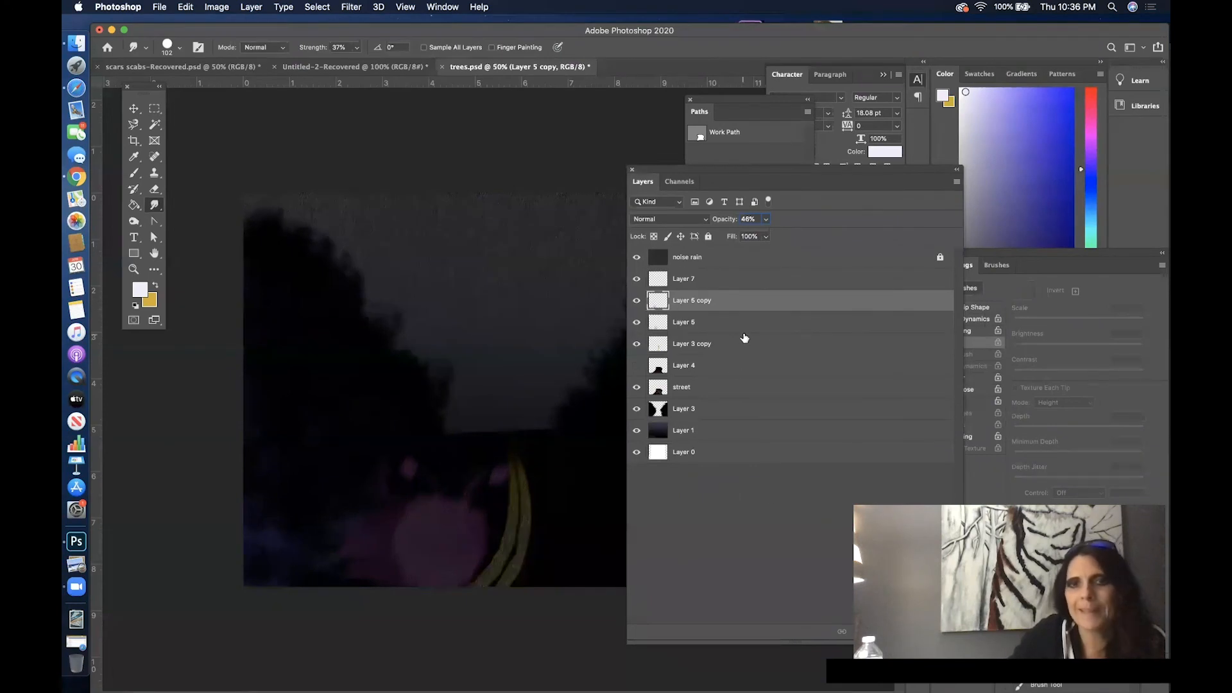
{"action": "left_click", "coordinate": [741, 257]}
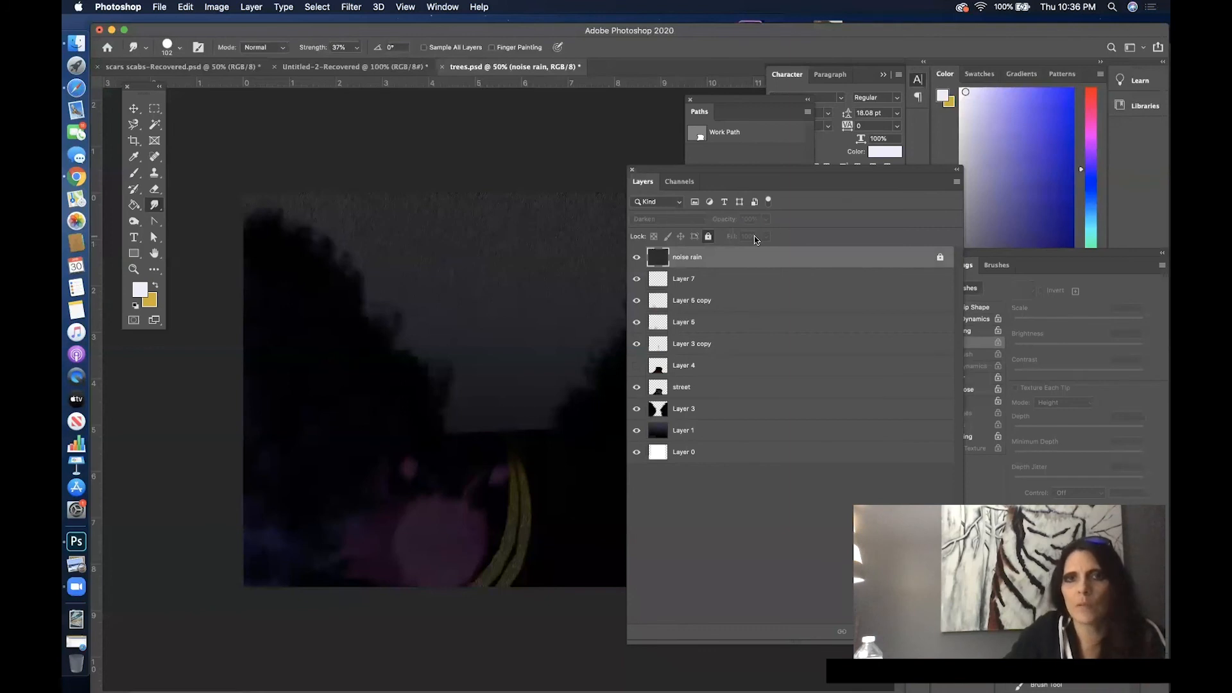
{"action": "left_click", "coordinate": [708, 236]}
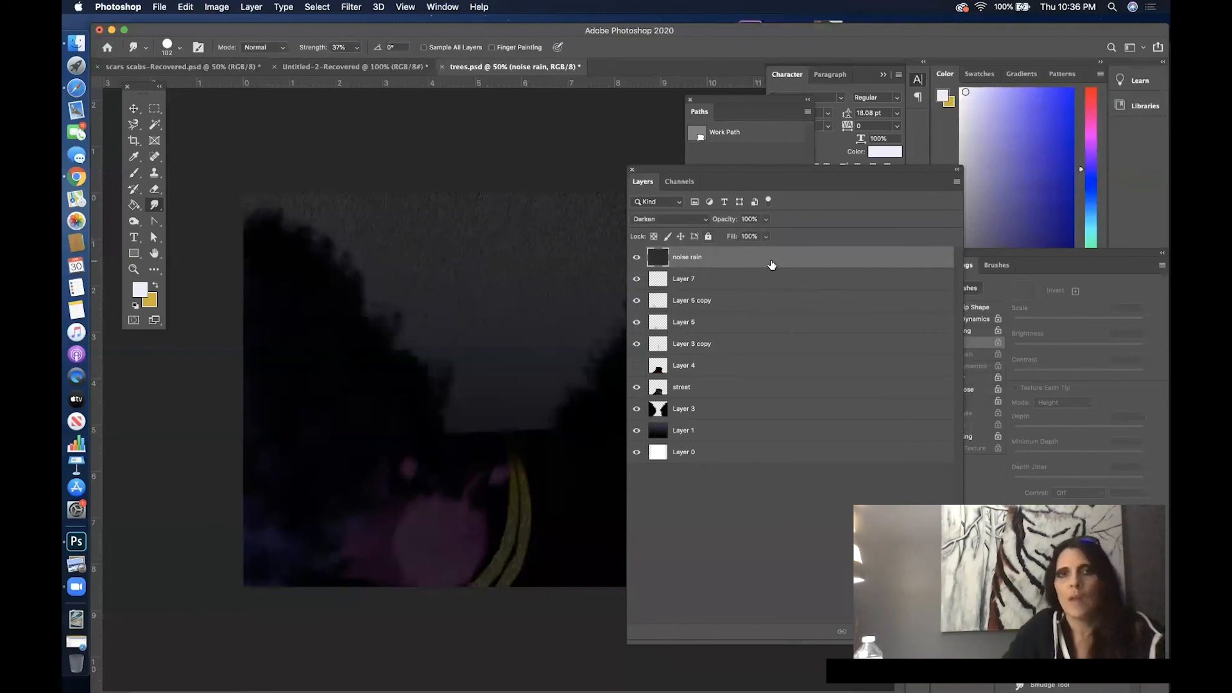
{"action": "left_click", "coordinate": [782, 437], "text": "shift"}
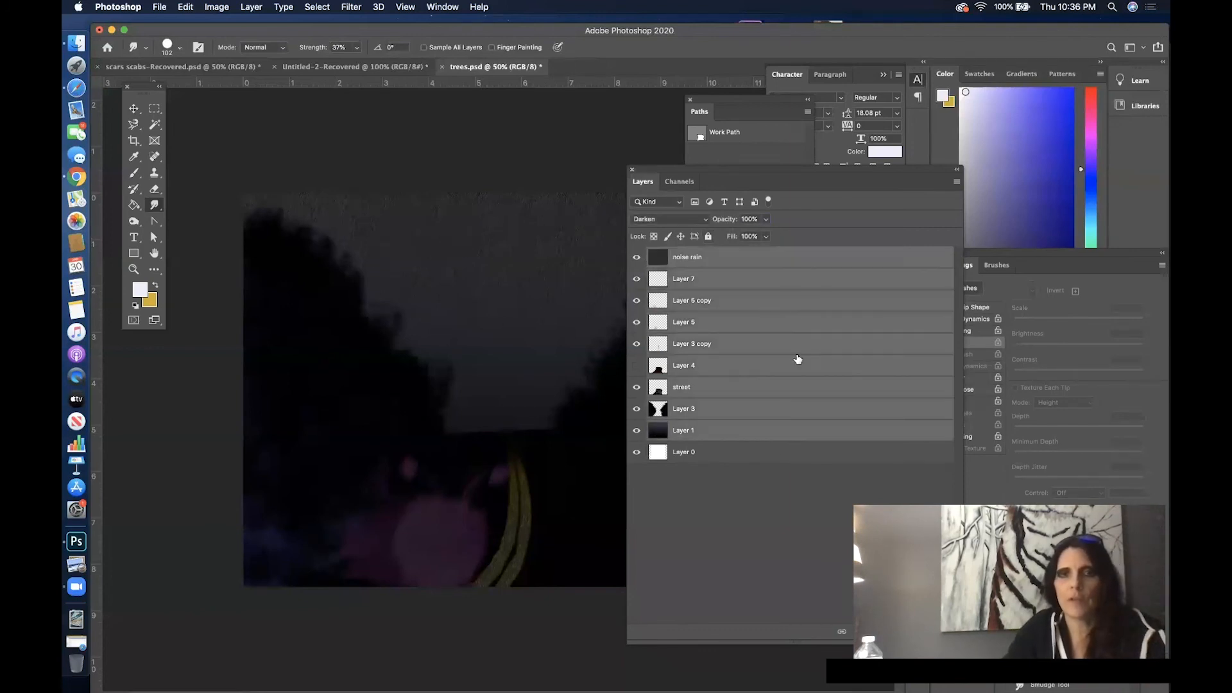
{"action": "left_click_drag", "start_coordinate": [784, 257], "coordinate": [856, 508]}
{"action": "left_click_drag", "start_coordinate": [911, 634], "coordinate": [913, 631]}
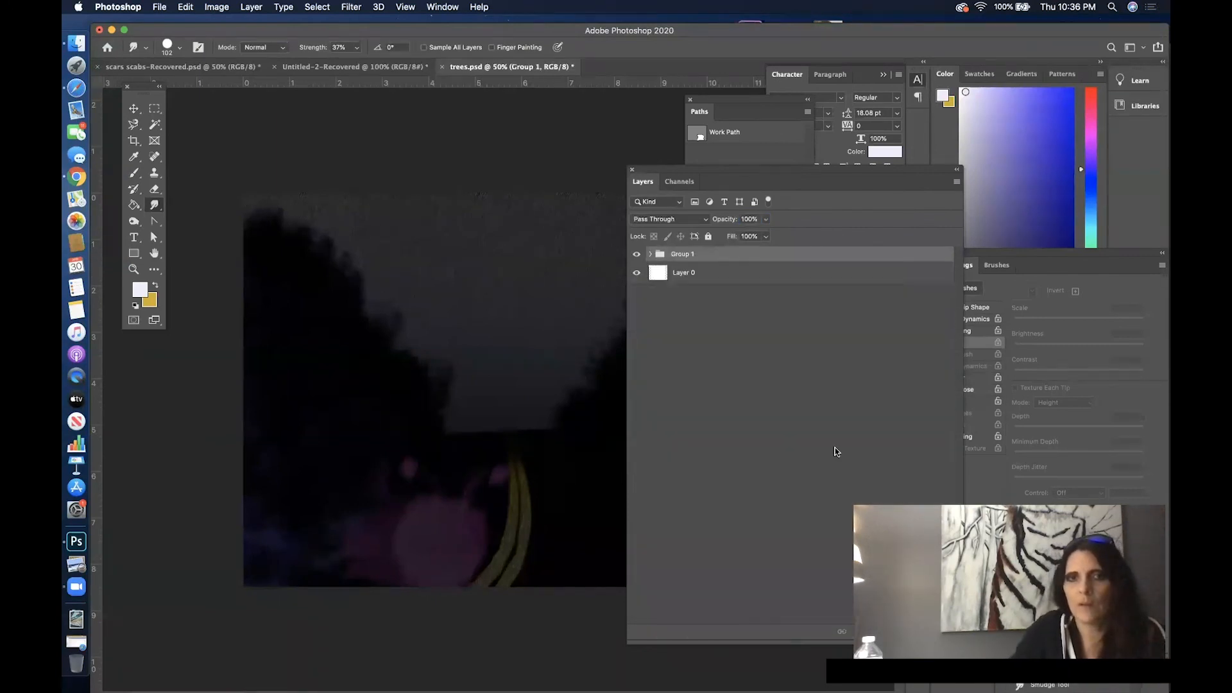
- Duplicate Group 1 and hide the original group, keeping the Layers panel clear of the artwork
{"action": "left_click_drag", "start_coordinate": [764, 170], "coordinate": [599, 134]}
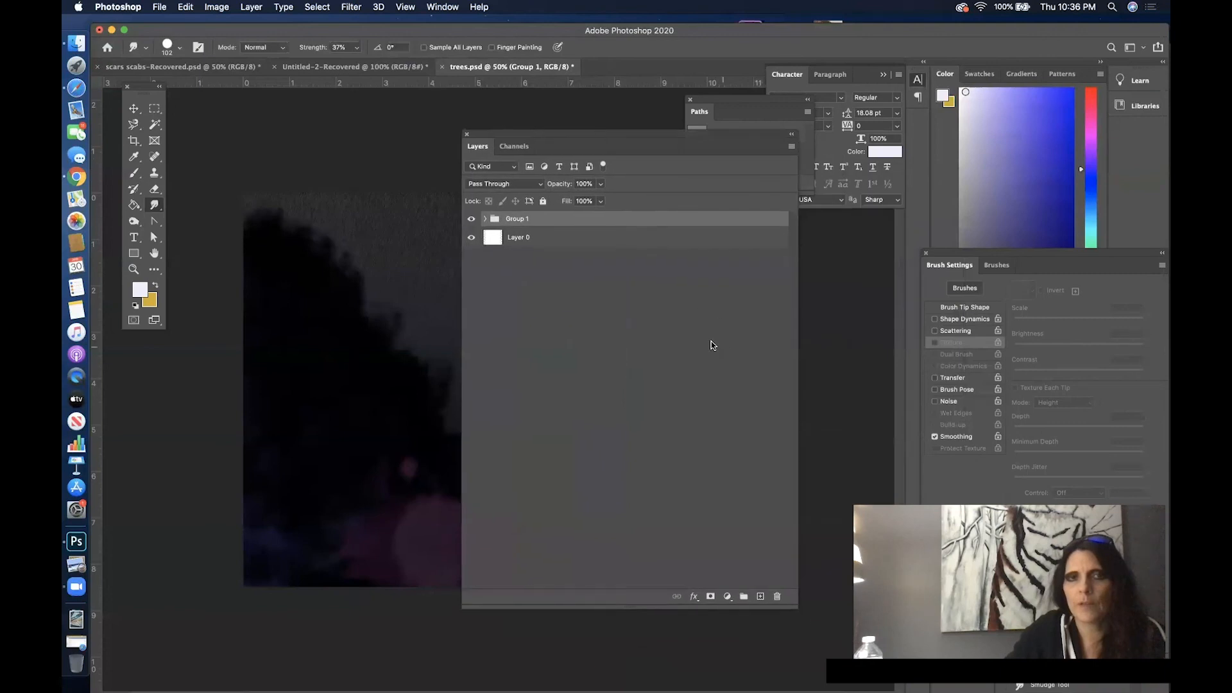
{"action": "left_click_drag", "start_coordinate": [559, 218], "coordinate": [761, 595]}
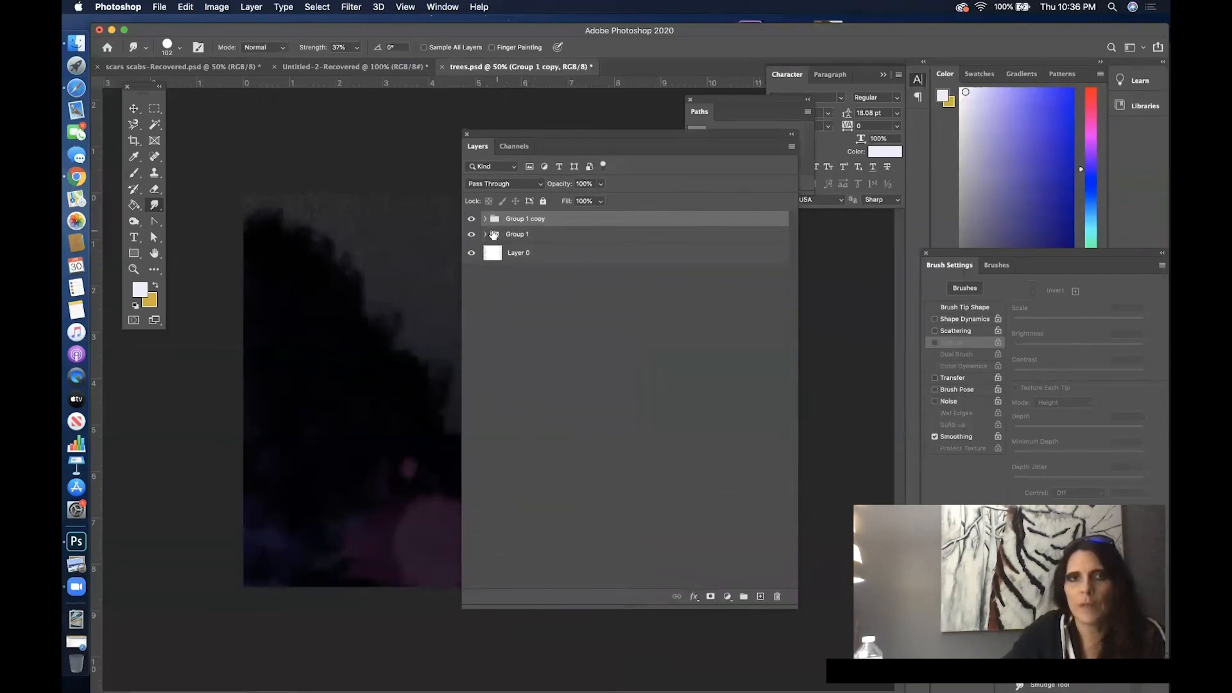
{"action": "left_click_drag", "start_coordinate": [580, 149], "coordinate": [911, 153]}
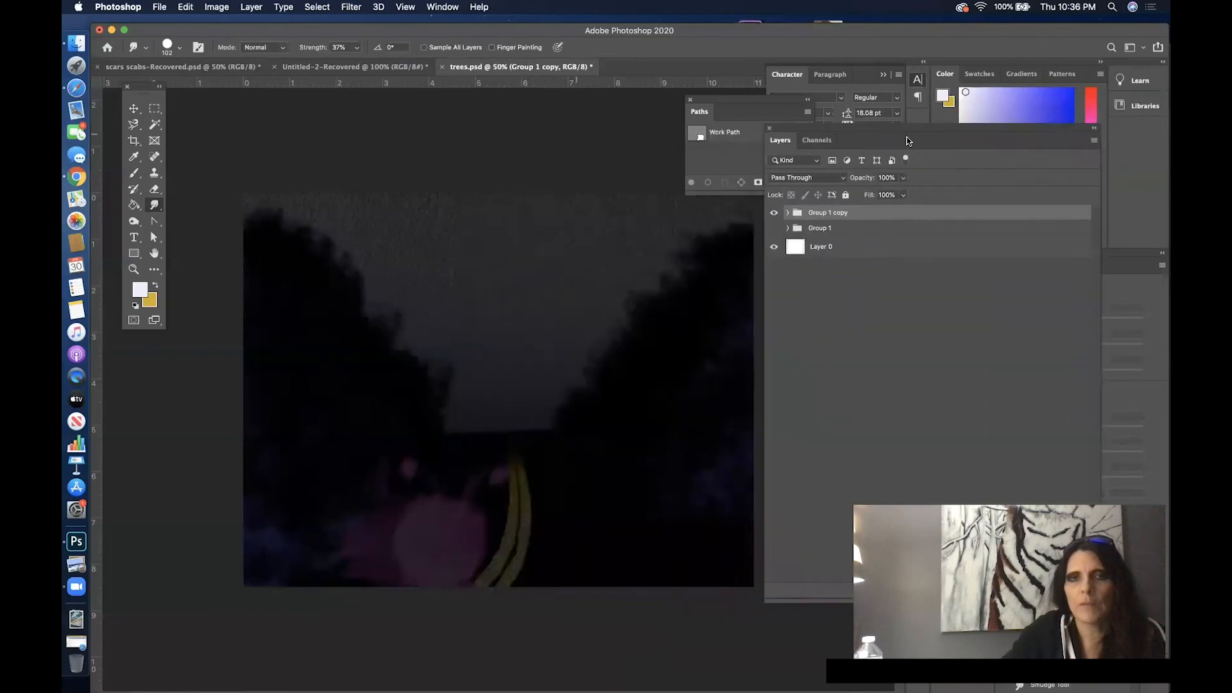
{"action": "left_click", "coordinate": [816, 239]}
{"action": "left_click", "coordinate": [816, 239]}
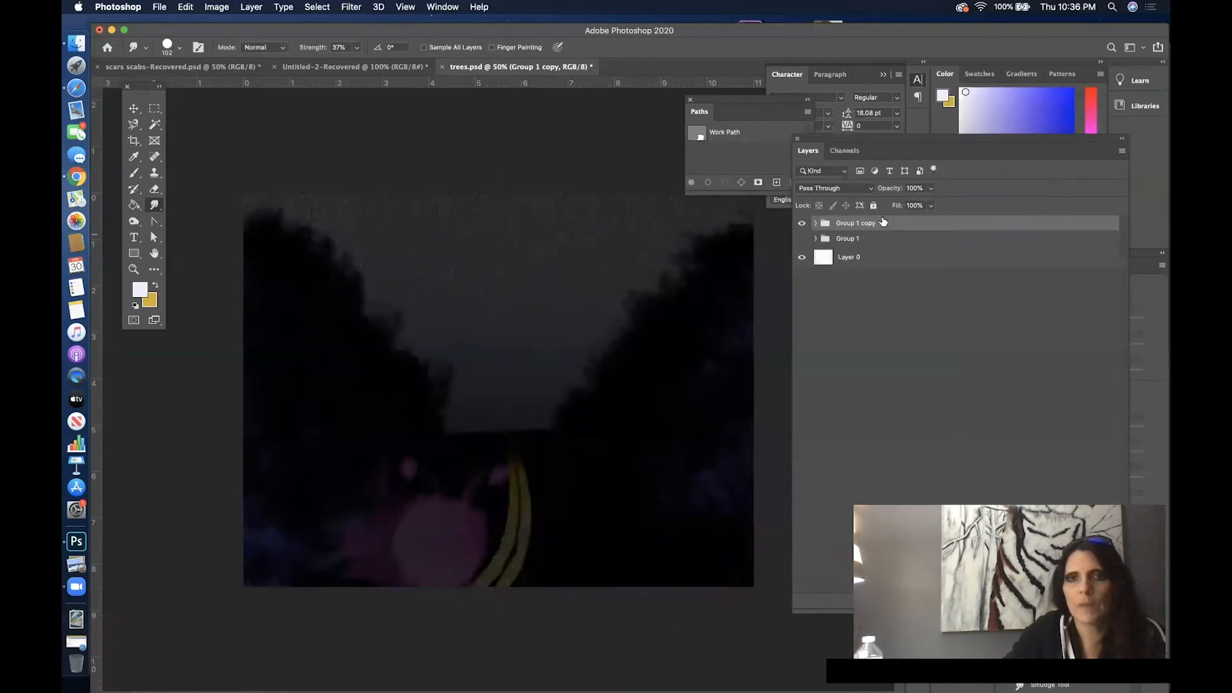
- Merge all layers inside Group 1 copy, from noise rain down to Layer 1, into a single layer
{"action": "left_click", "coordinate": [816, 222]}
{"action": "left_click", "coordinate": [874, 242]}
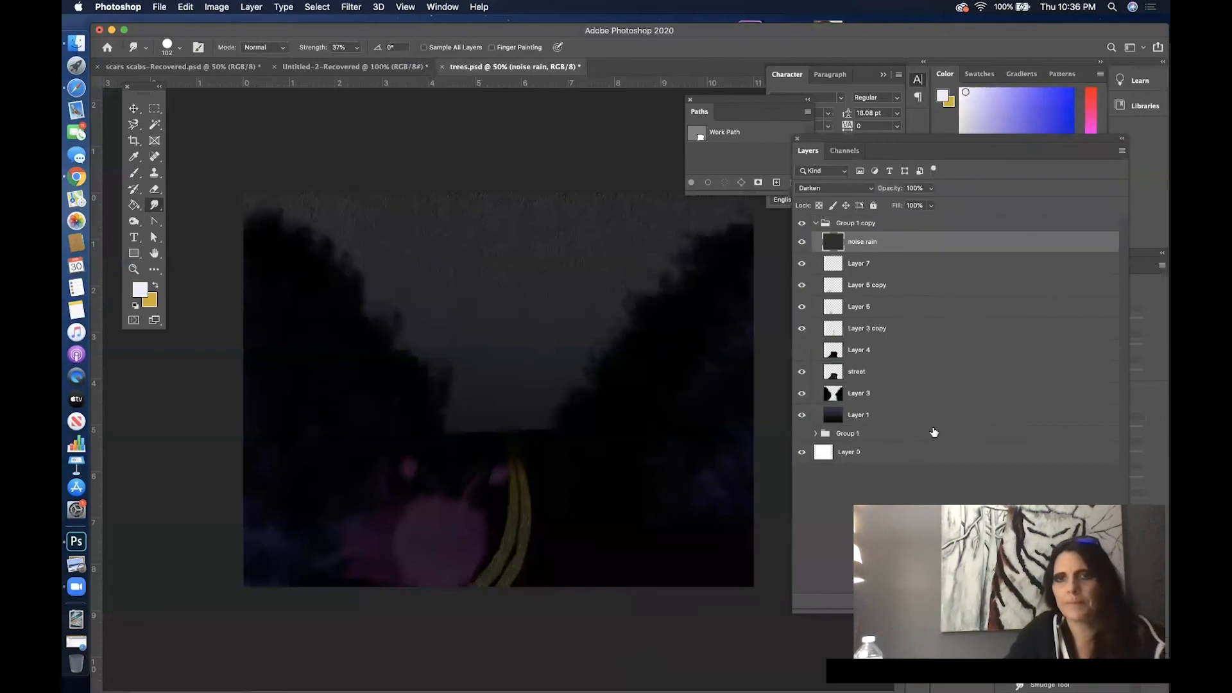
{"action": "left_click", "coordinate": [920, 419], "text": "shift"}
{"action": "right_click", "coordinate": [920, 417]}
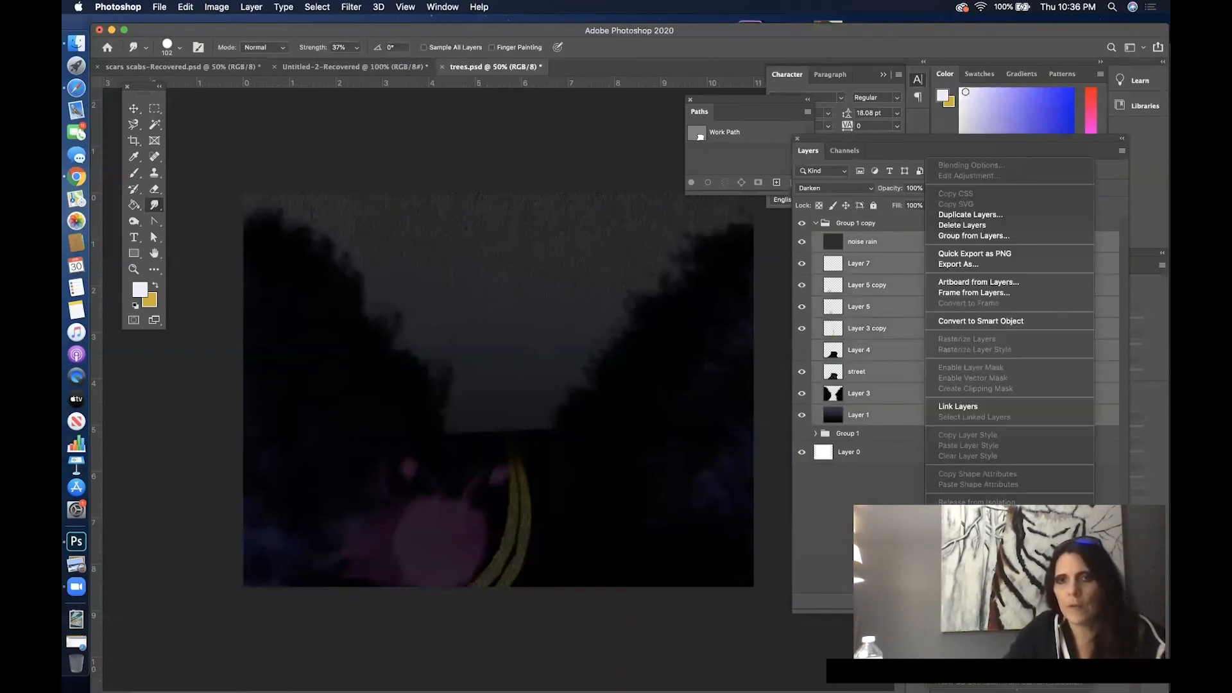
{"action": "left_click", "coordinate": [976, 521]}
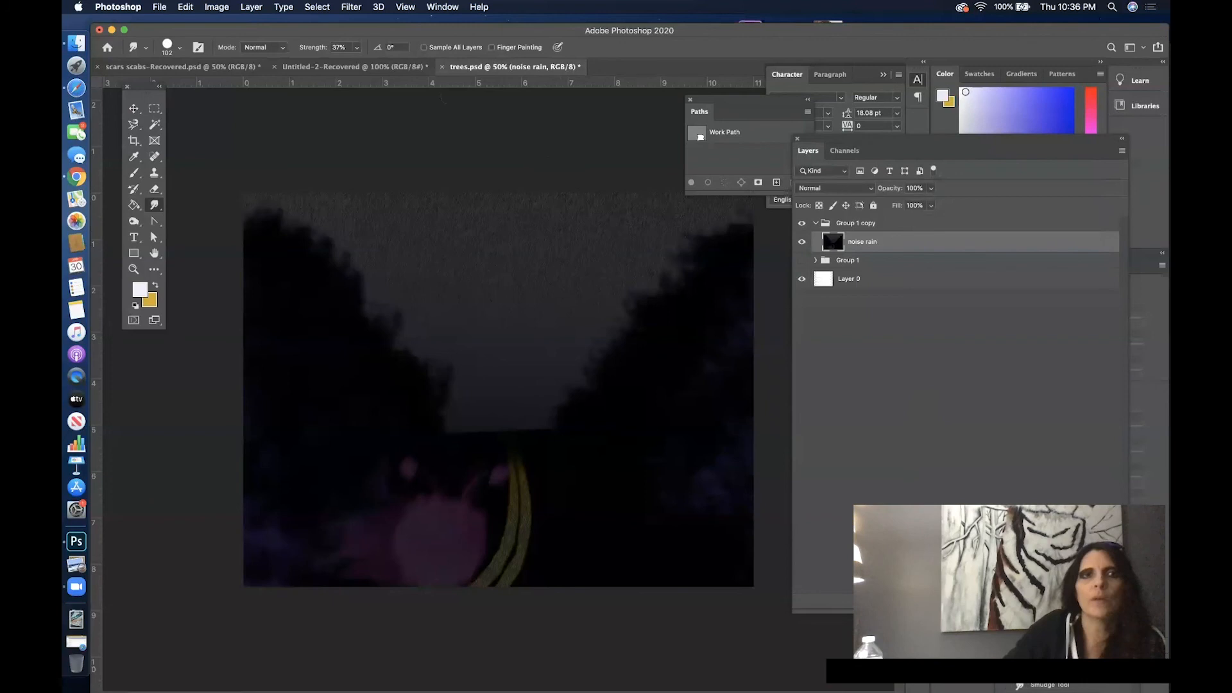
- Start the Lighting Effects render filter on the merged noise rain layer and enlarge the spot light's ellipse
{"action": "left_click", "coordinate": [350, 6]}
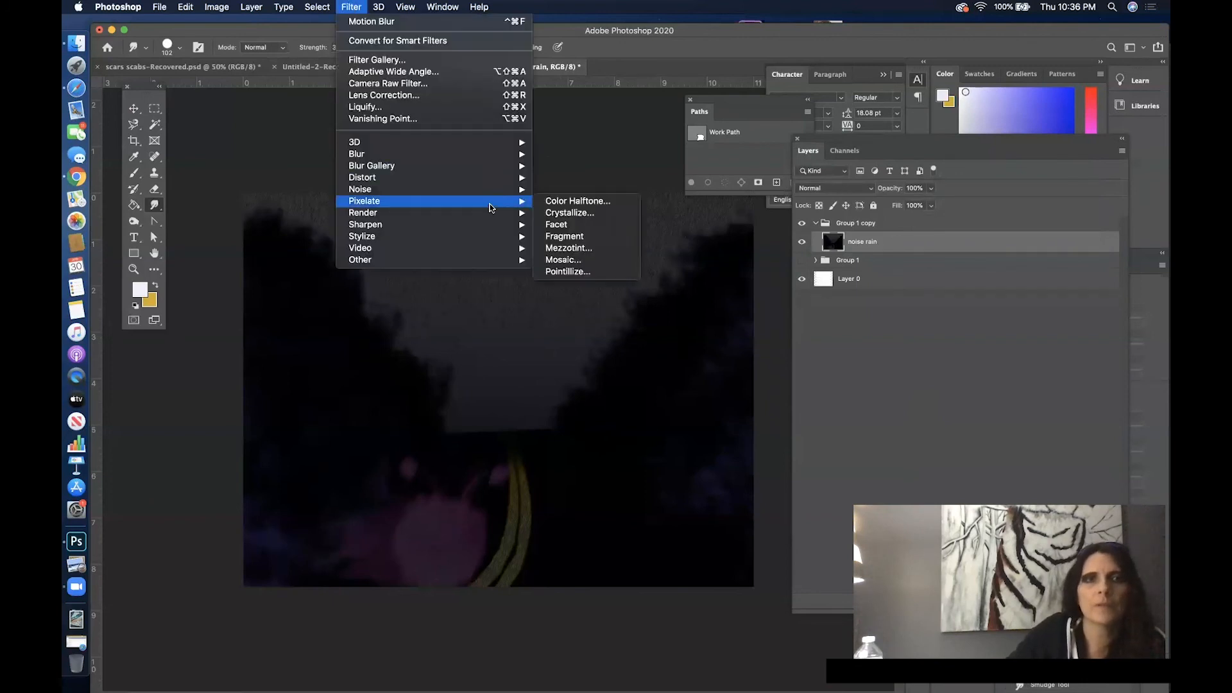
{"action": "mouse_move", "coordinate": [495, 168]}
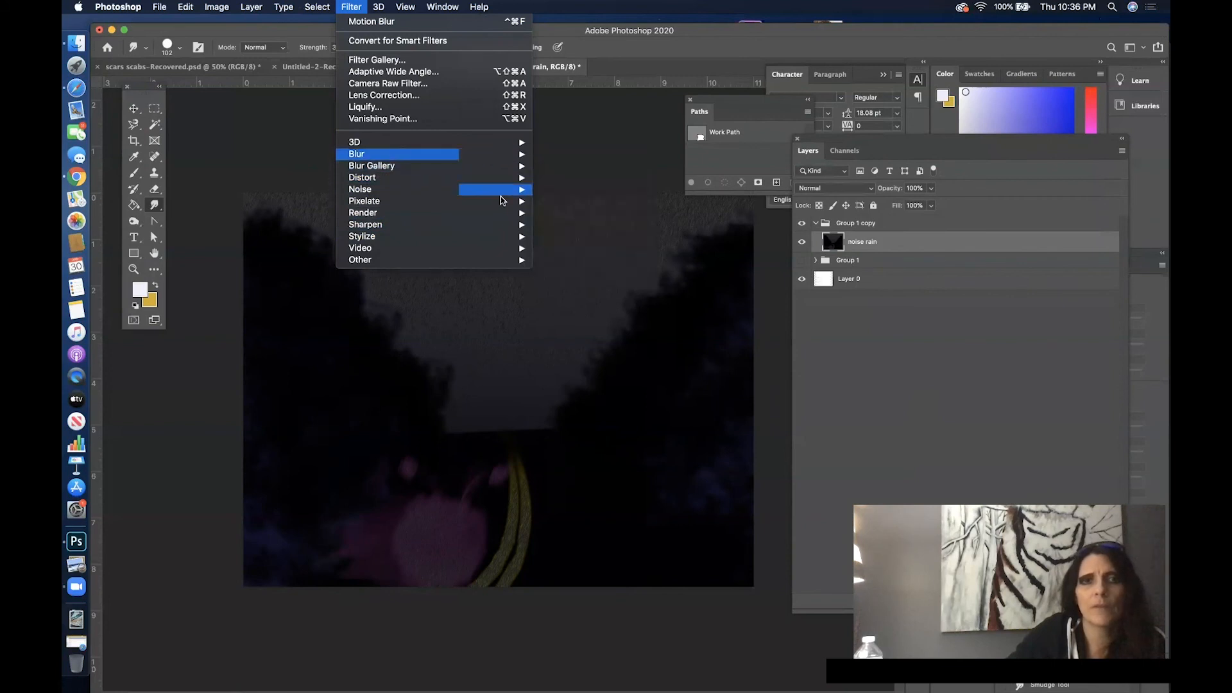
{"action": "mouse_move", "coordinate": [503, 203]}
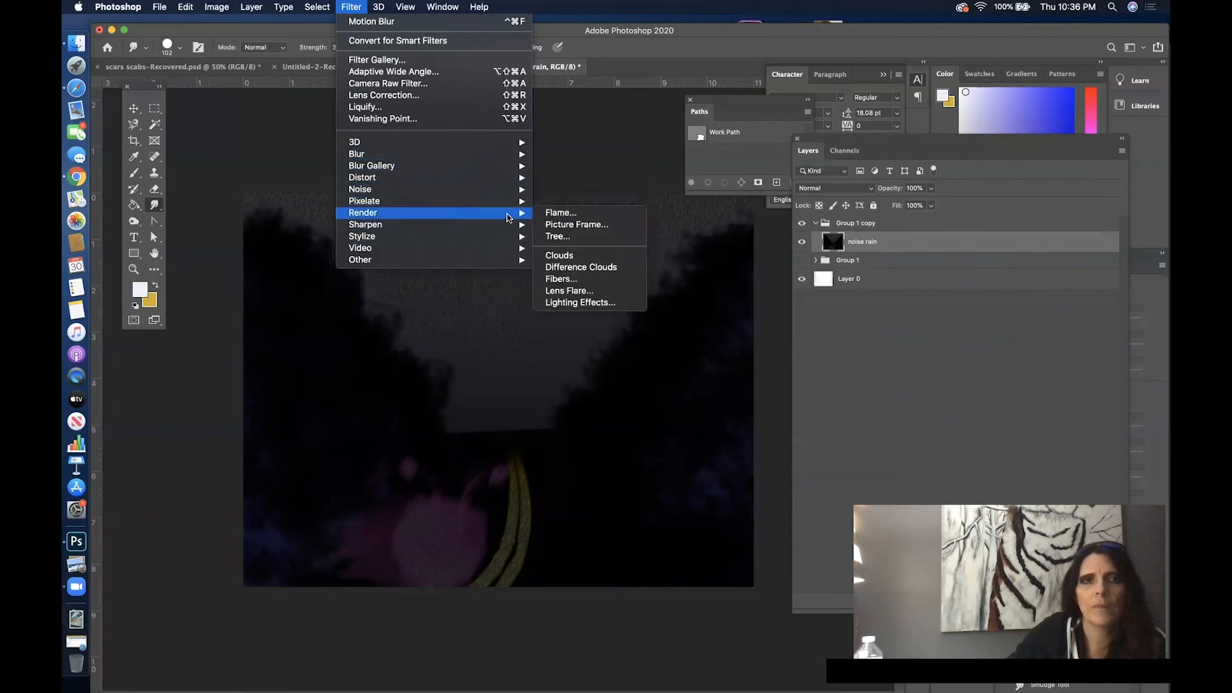
{"action": "left_click", "coordinate": [580, 302]}
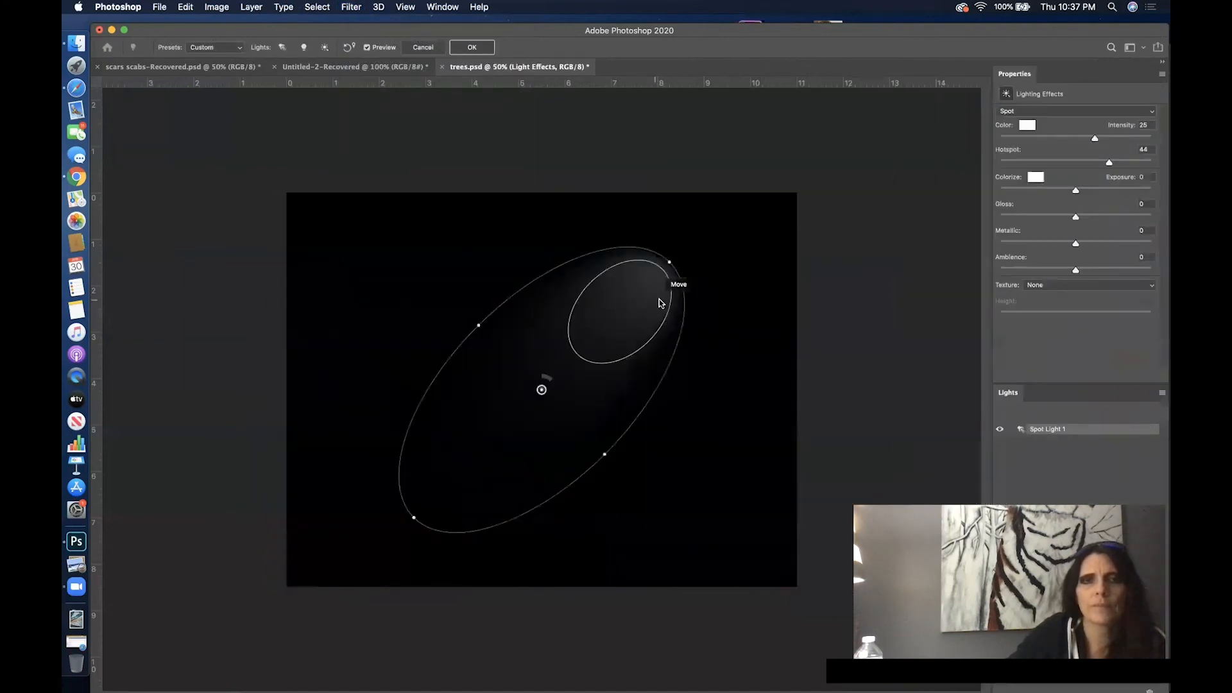
{"action": "left_click_drag", "start_coordinate": [603, 456], "coordinate": [686, 472]}
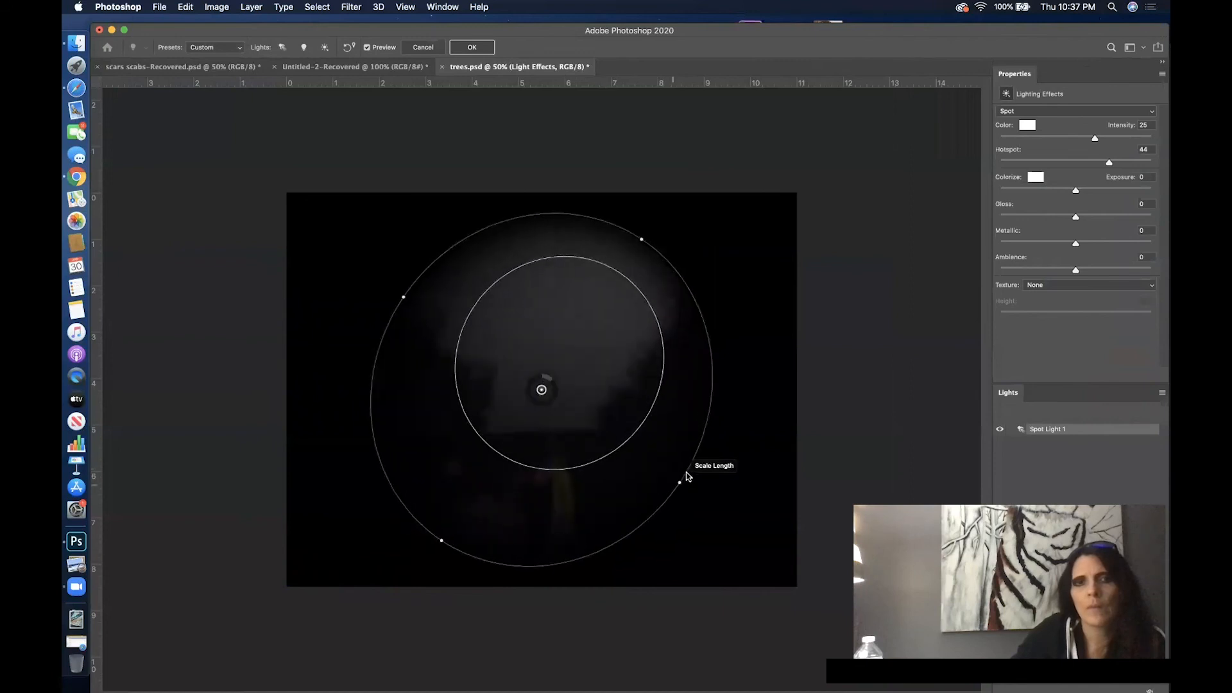
{"action": "left_click_drag", "start_coordinate": [450, 547], "coordinate": [386, 610]}
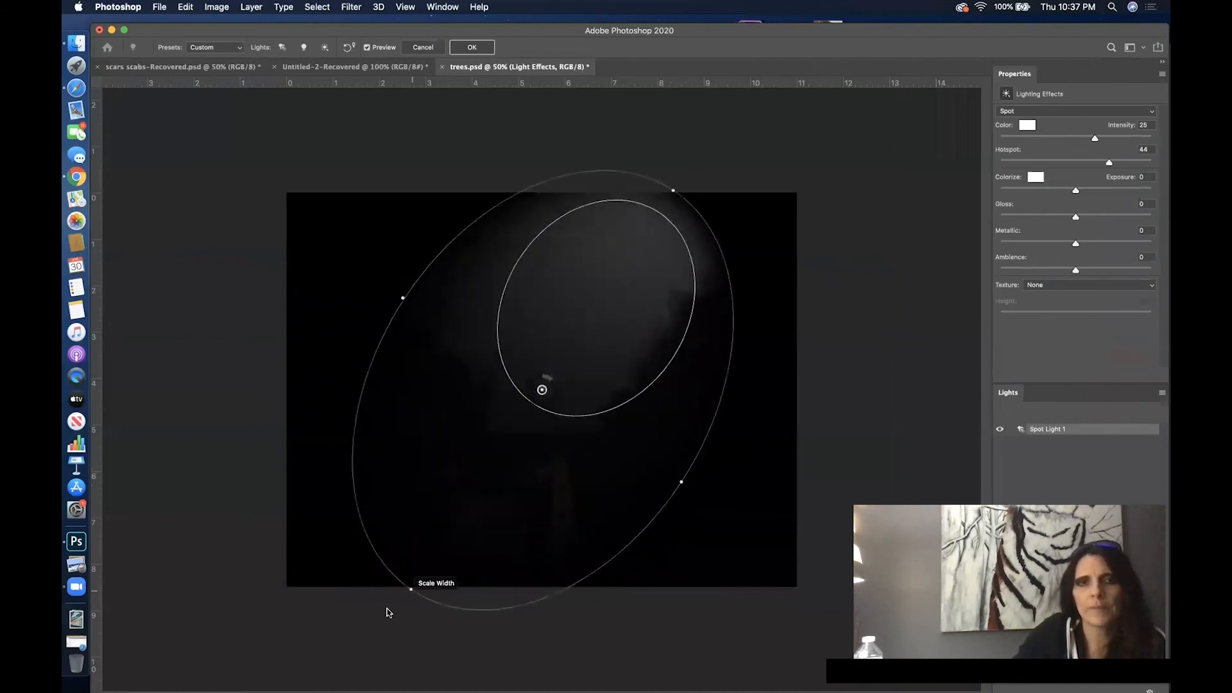
- Try reshaping the spot light into an upright ellipse over the trees at the right, raising its intensity to 52
{"action": "left_click_drag", "start_coordinate": [555, 388], "coordinate": [556, 403]}
{"action": "left_click_drag", "start_coordinate": [410, 289], "coordinate": [503, 424]}
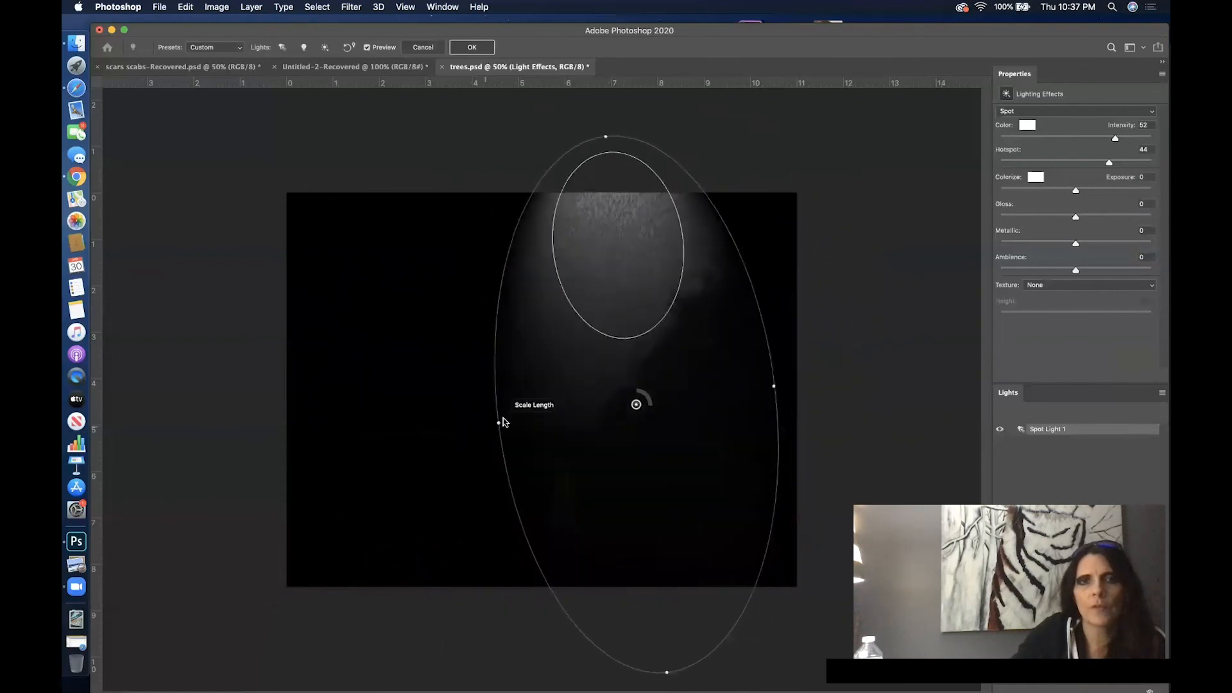
{"action": "left_click_drag", "start_coordinate": [664, 671], "coordinate": [641, 562]}
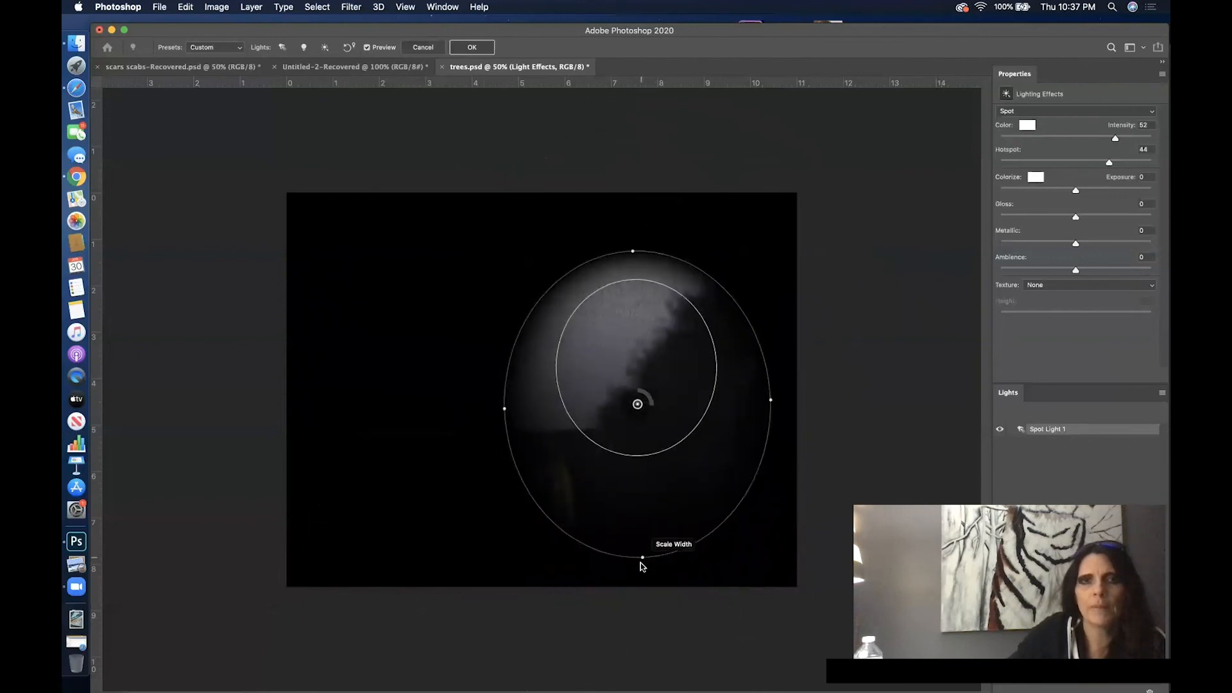
{"action": "left_click_drag", "start_coordinate": [504, 408], "coordinate": [533, 408]}
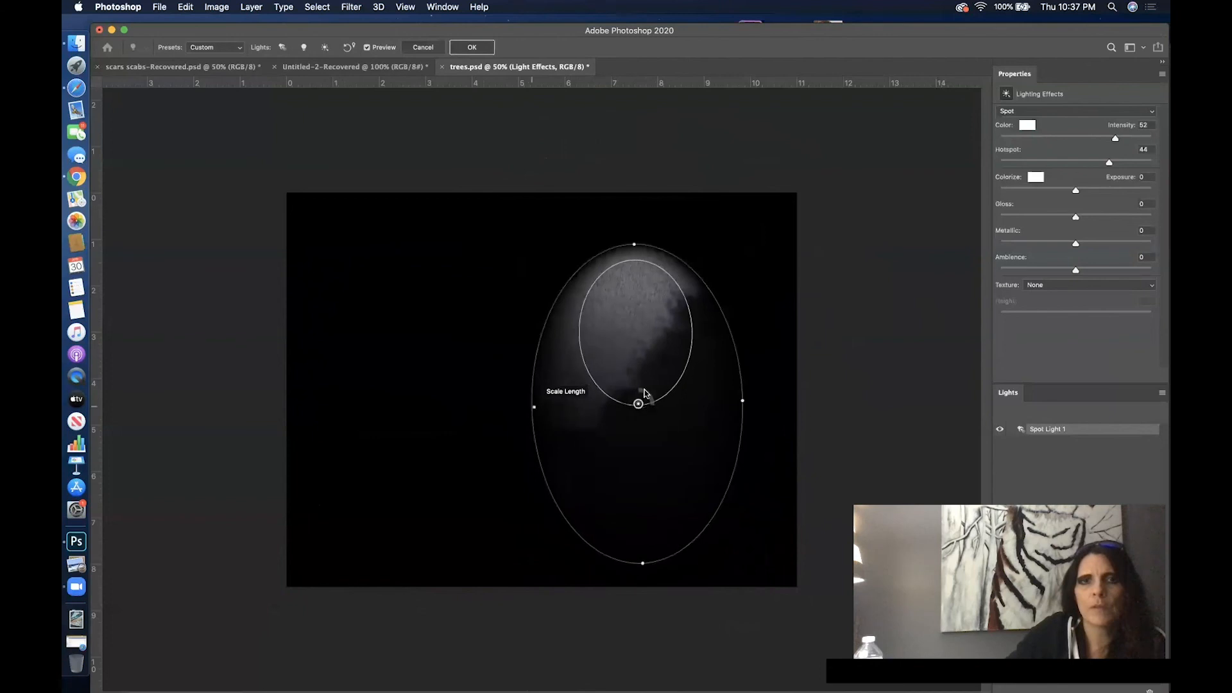
- Try lighting the lower right of the artwork with the spot at hotspot 11 and intensity 82, and apply the effect
{"action": "left_click_drag", "start_coordinate": [638, 391], "coordinate": [676, 414]}
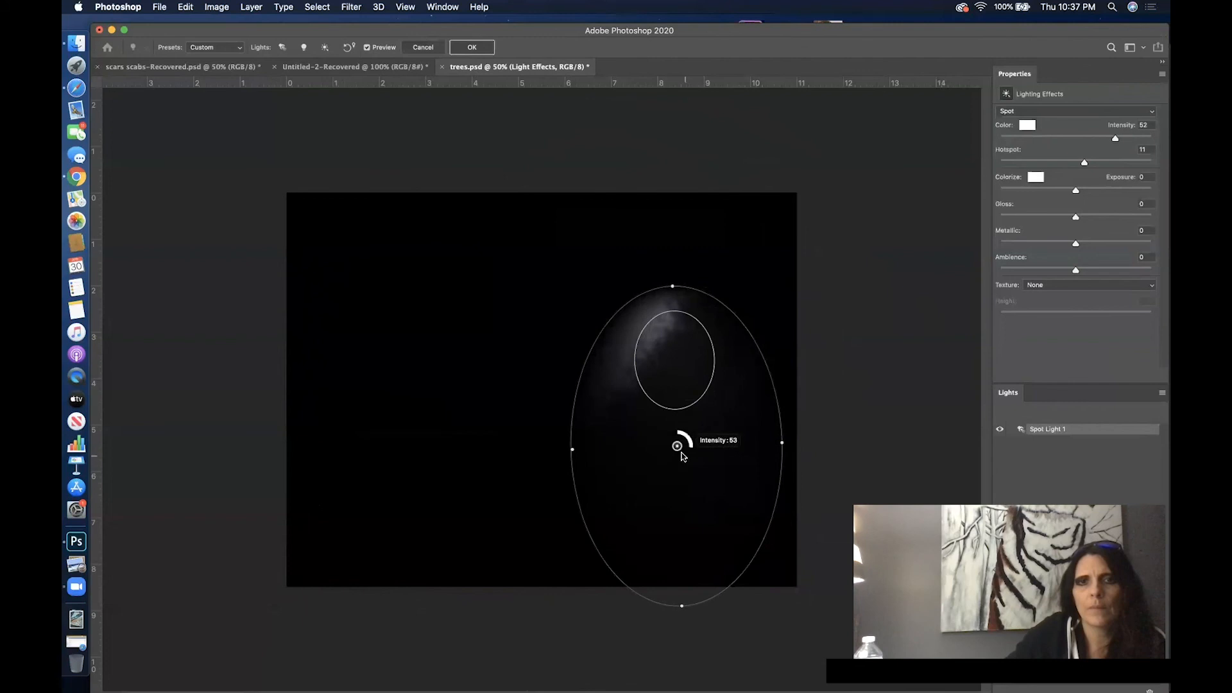
{"action": "left_click_drag", "start_coordinate": [679, 448], "coordinate": [696, 496]}
{"action": "left_click_drag", "start_coordinate": [690, 338], "coordinate": [686, 328]}
{"action": "left_click_drag", "start_coordinate": [585, 505], "coordinate": [578, 496]}
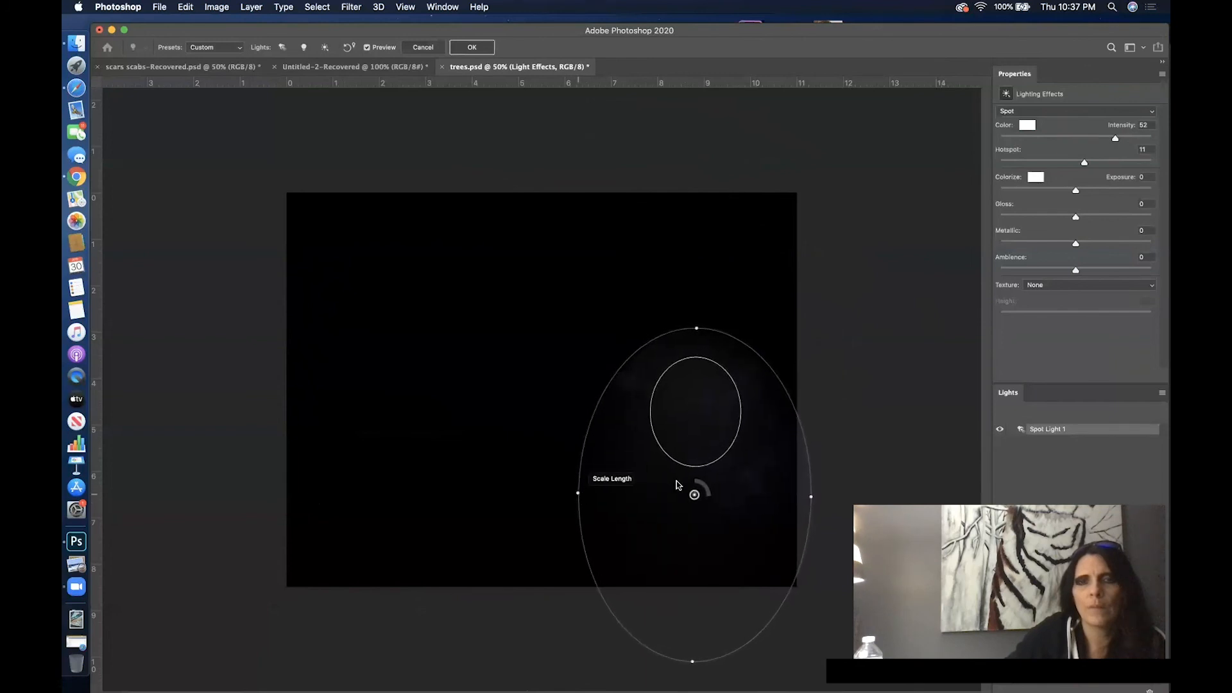
{"action": "left_click_drag", "start_coordinate": [694, 495], "coordinate": [695, 461]}
{"action": "left_click_drag", "start_coordinate": [583, 477], "coordinate": [590, 482]}
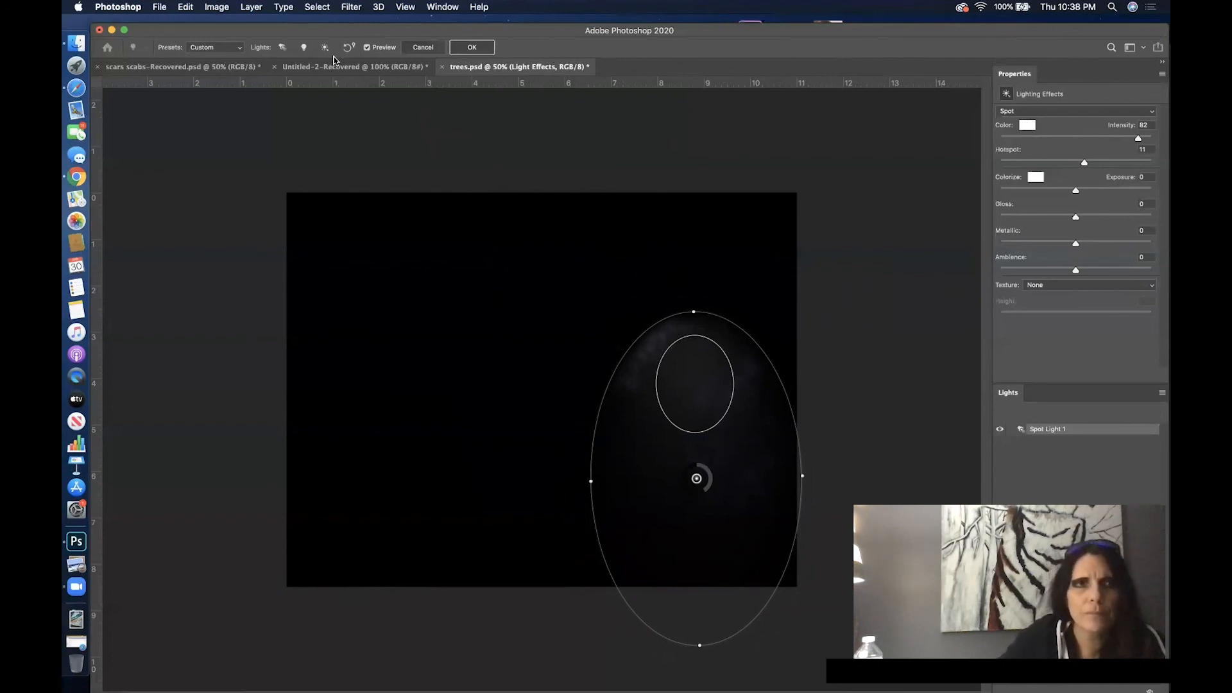
{"action": "left_click", "coordinate": [475, 48]}
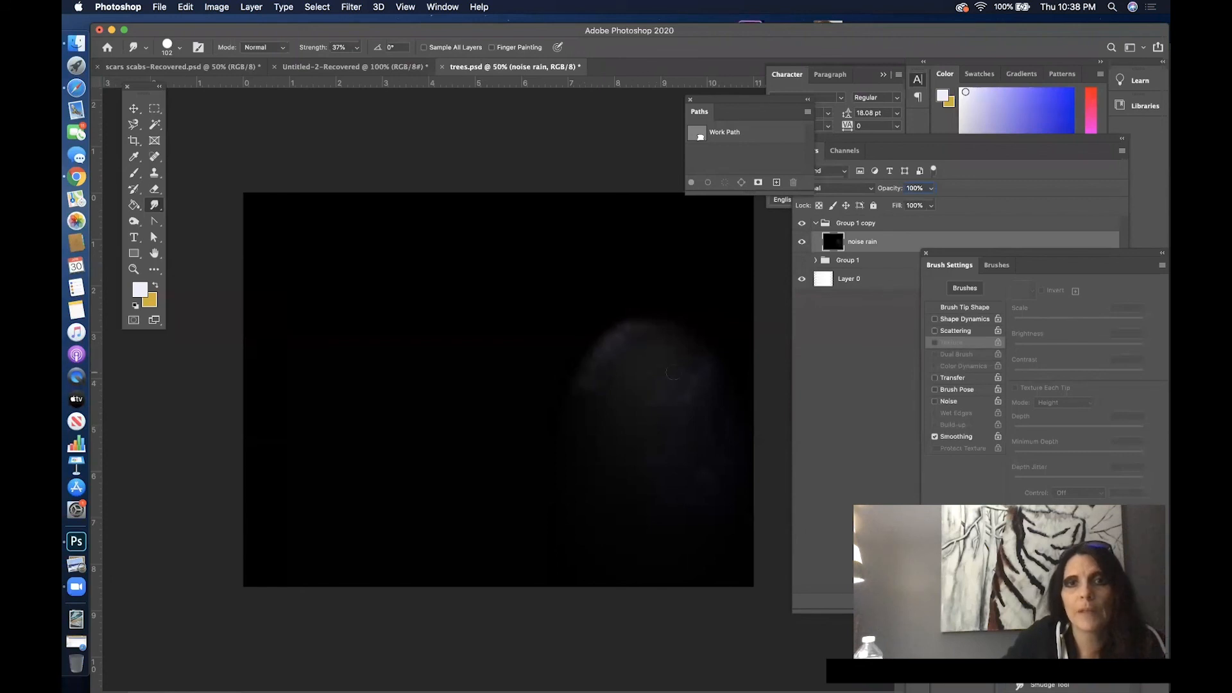
{"action": "mouse_move", "coordinate": [928, 141]}
{"action": "left_mouse_down"}
{"action": "mouse_move", "coordinate": [695, 162]}
{"action": "mouse_move", "coordinate": [882, 183]}
{"action": "mouse_move", "coordinate": [924, 244]}
{"action": "mouse_move", "coordinate": [878, 142]}
{"action": "mouse_move", "coordinate": [933, 155]}
{"action": "mouse_move", "coordinate": [897, 160]}
{"action": "mouse_move", "coordinate": [925, 162]}
{"action": "left_mouse_up"}
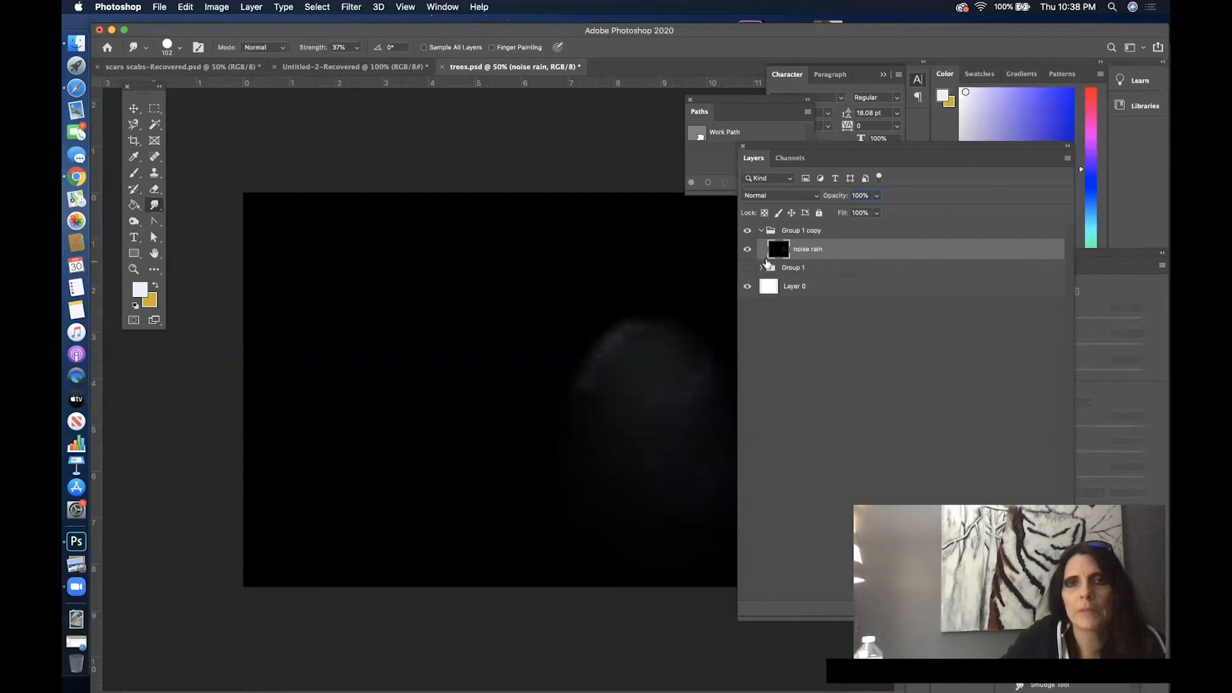
{"action": "left_click", "coordinate": [350, 7]}
{"action": "mouse_move", "coordinate": [417, 188]}
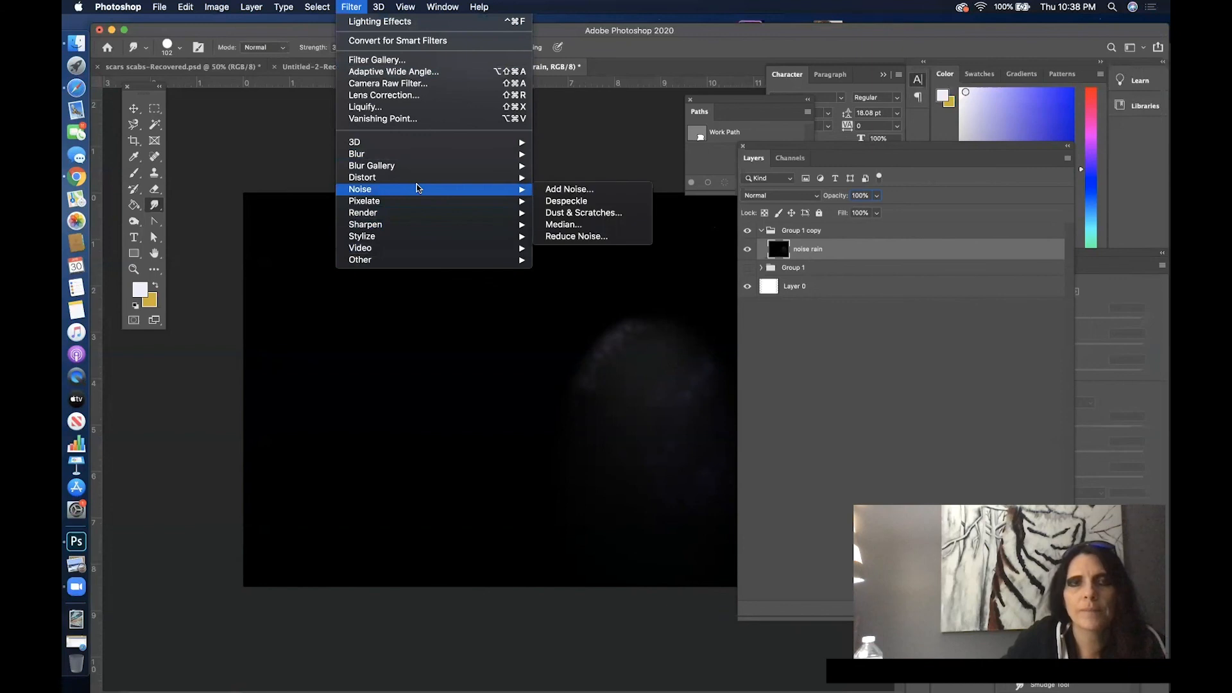
{"action": "mouse_move", "coordinate": [418, 211]}
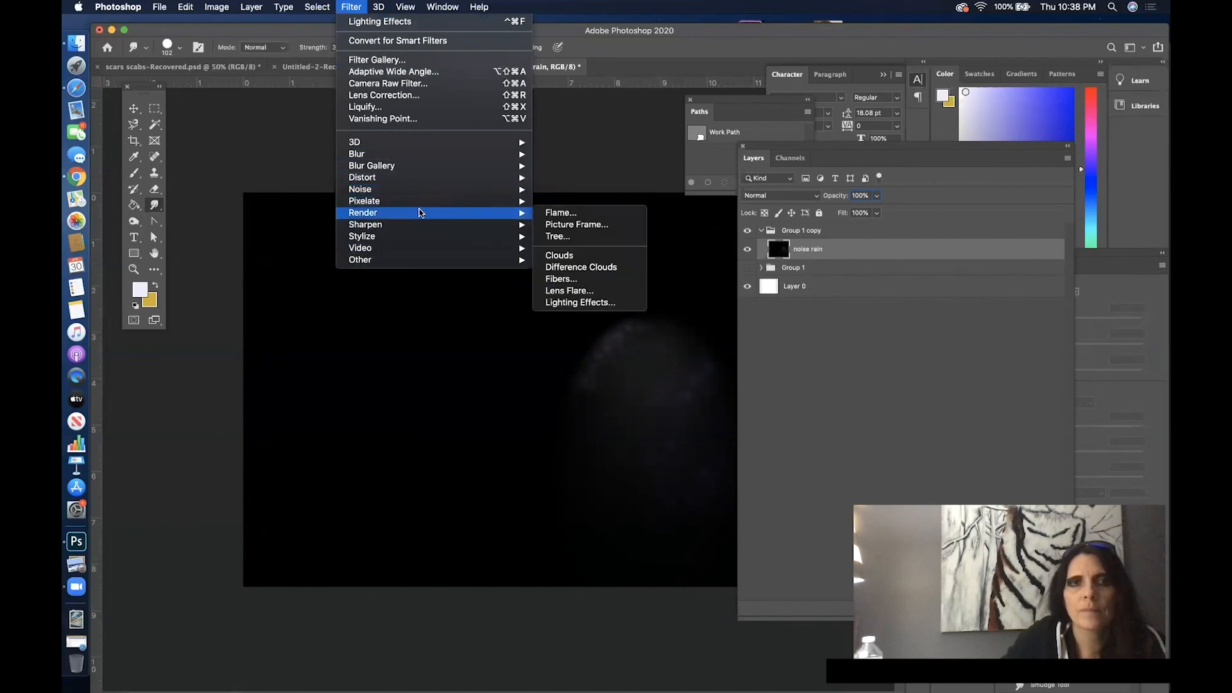
{"action": "left_click", "coordinate": [635, 302]}
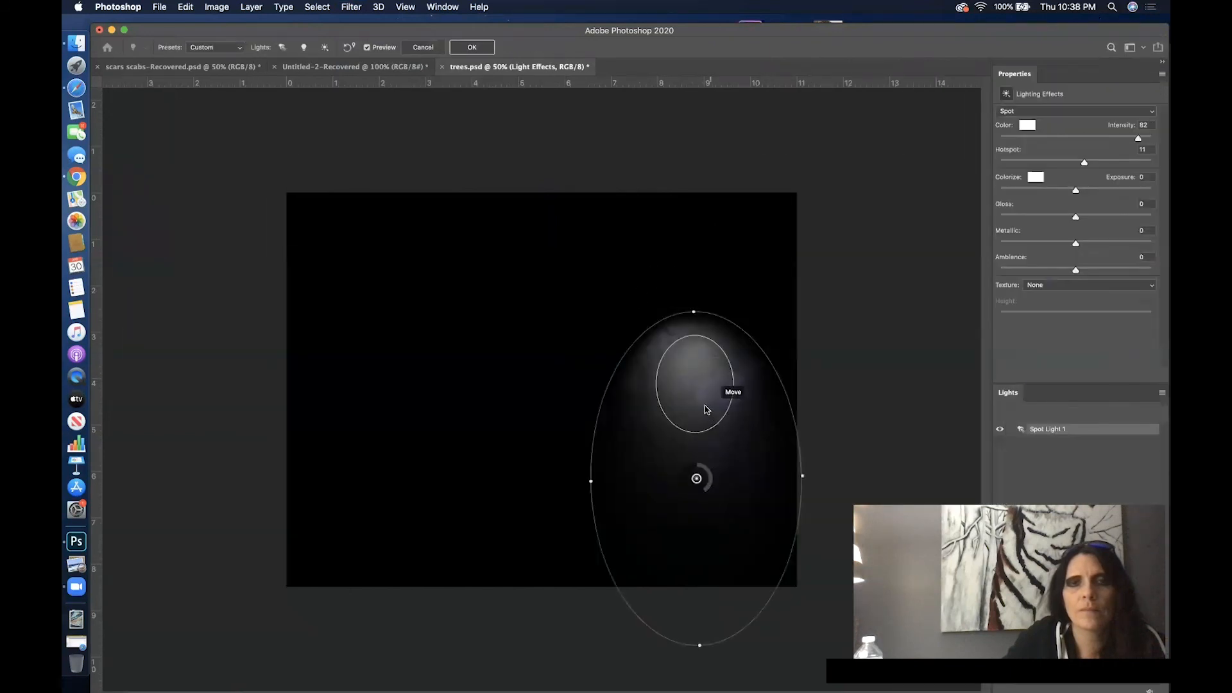
{"action": "left_click_drag", "start_coordinate": [685, 482], "coordinate": [548, 402]}
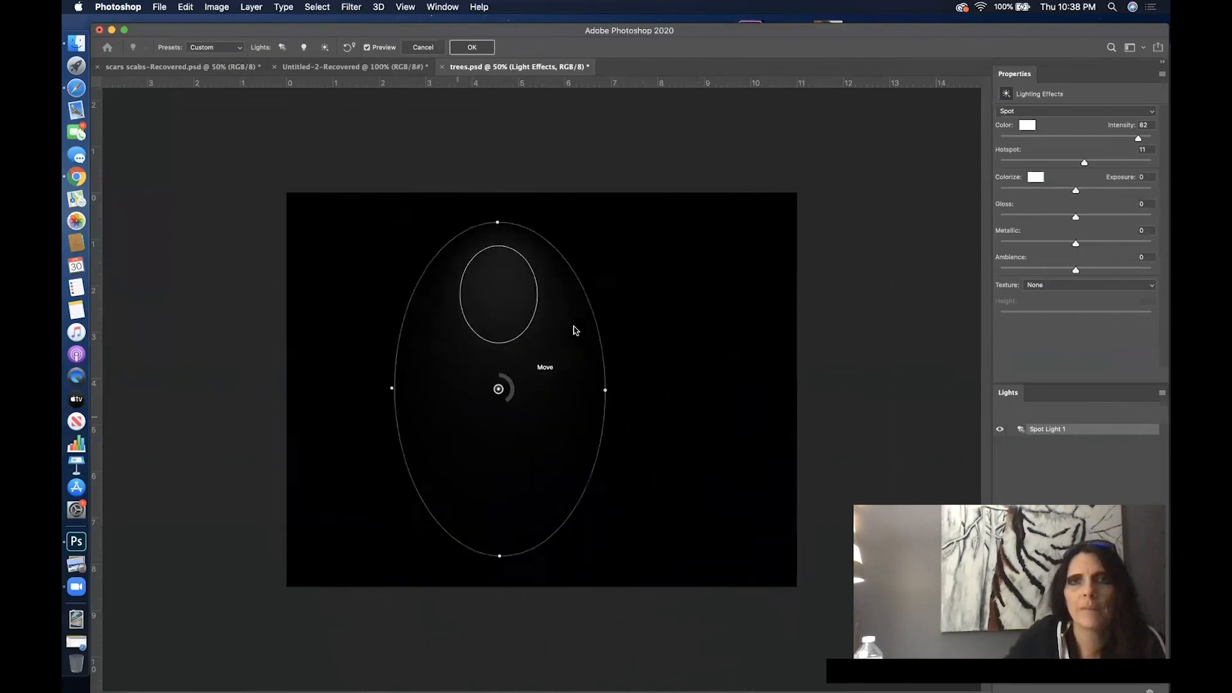
{"action": "left_click", "coordinate": [424, 49]}
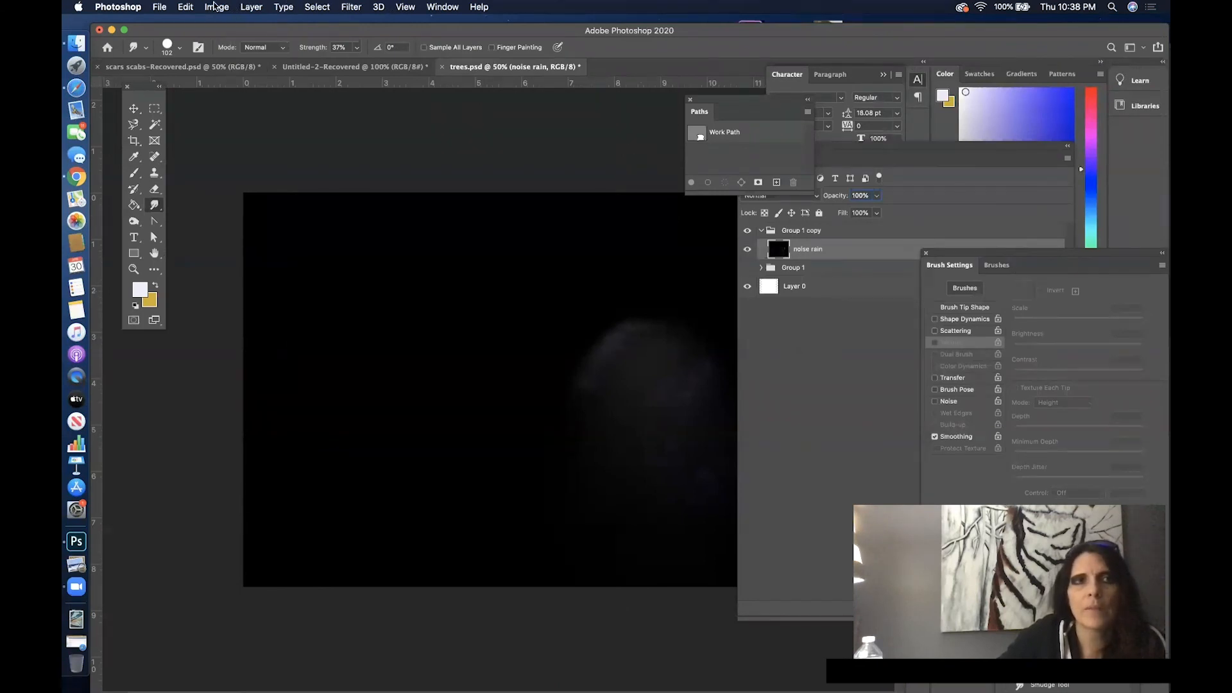
- Undo the spot lighting applied to the noise rain layer
{"action": "left_click", "coordinate": [184, 6]}
{"action": "left_click", "coordinate": [216, 23]}
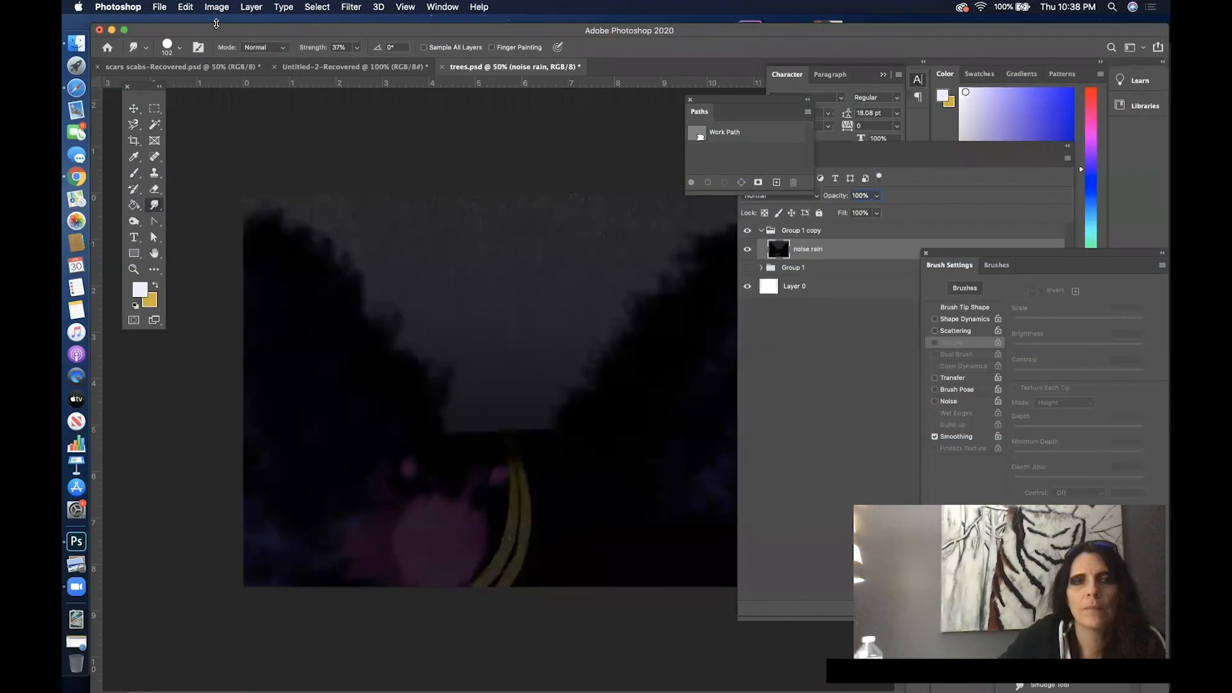
- Start Lighting Effects on the noise rain layer and load the Triple Spotlight preset
{"action": "left_click", "coordinate": [352, 7]}
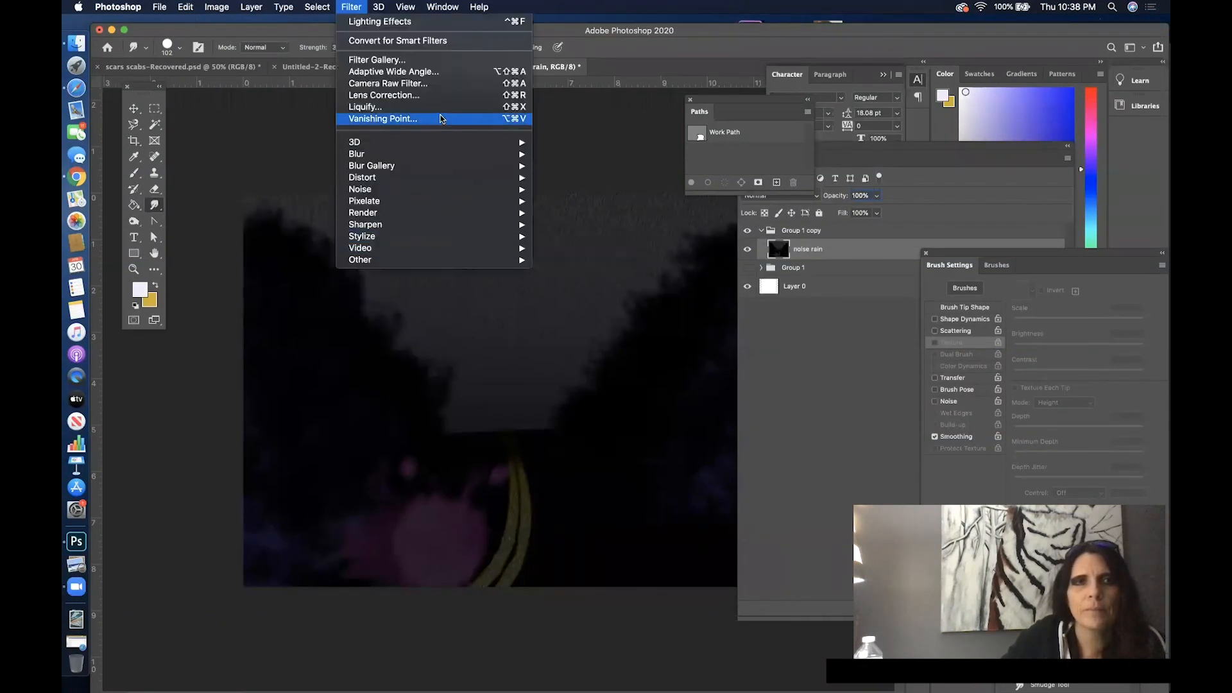
{"action": "mouse_move", "coordinate": [452, 161]}
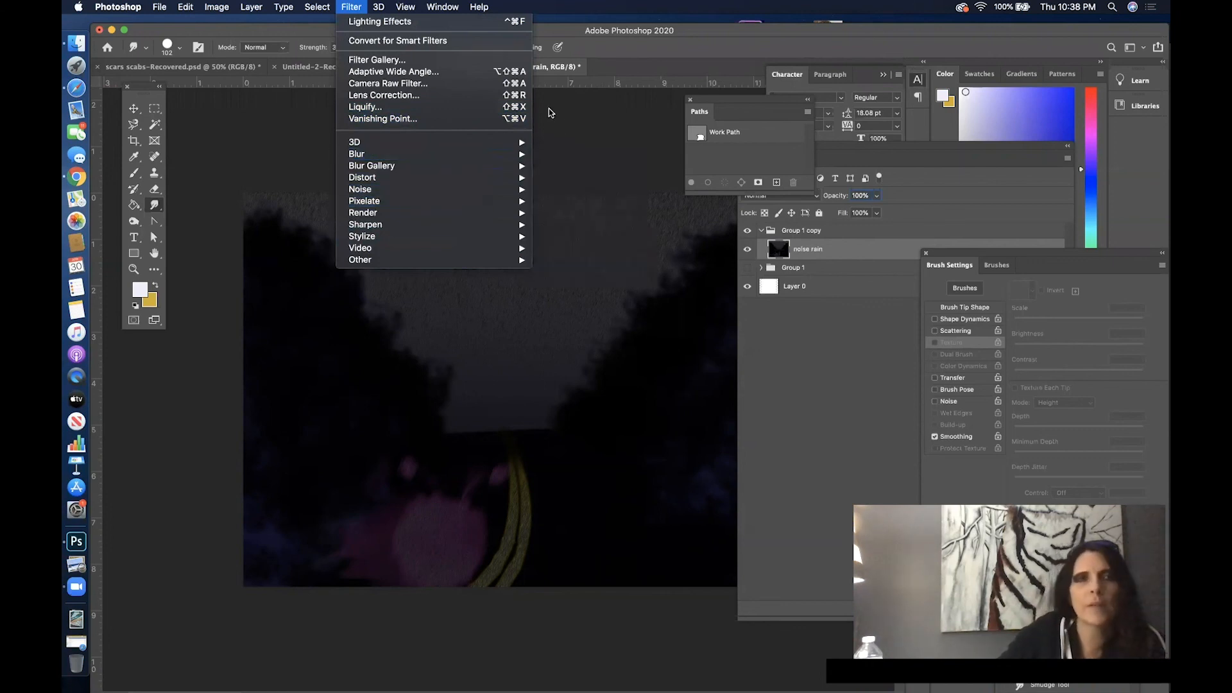
{"action": "mouse_move", "coordinate": [505, 216]}
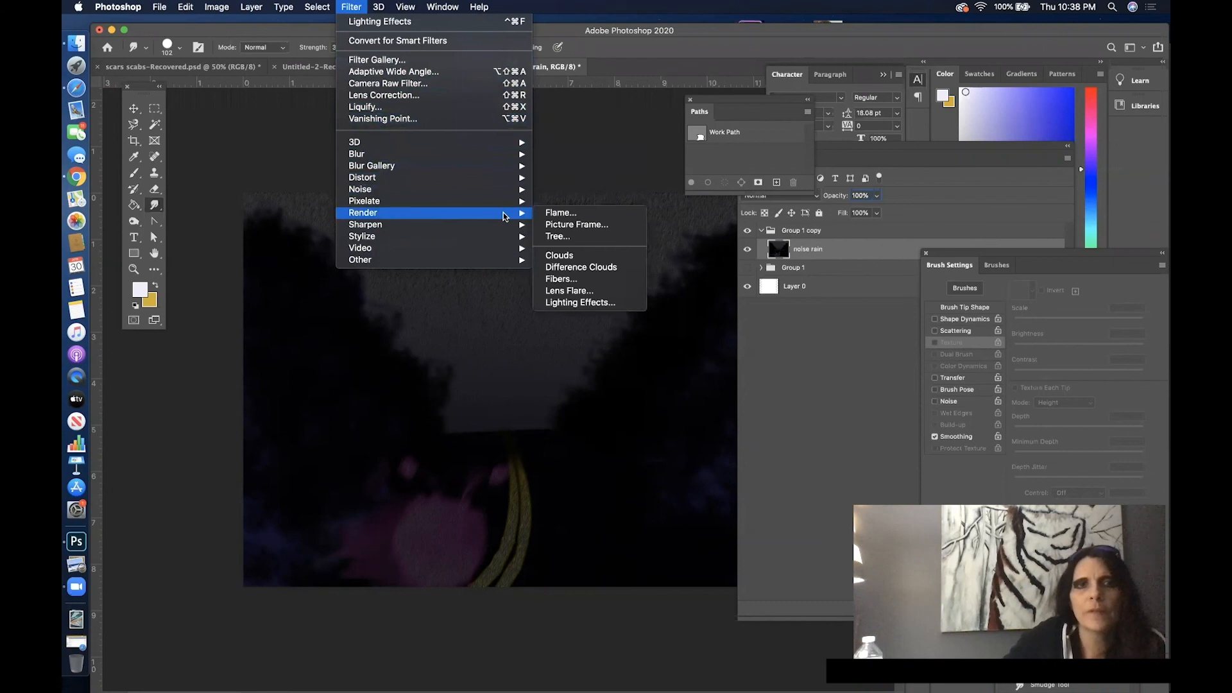
{"action": "left_click", "coordinate": [614, 303]}
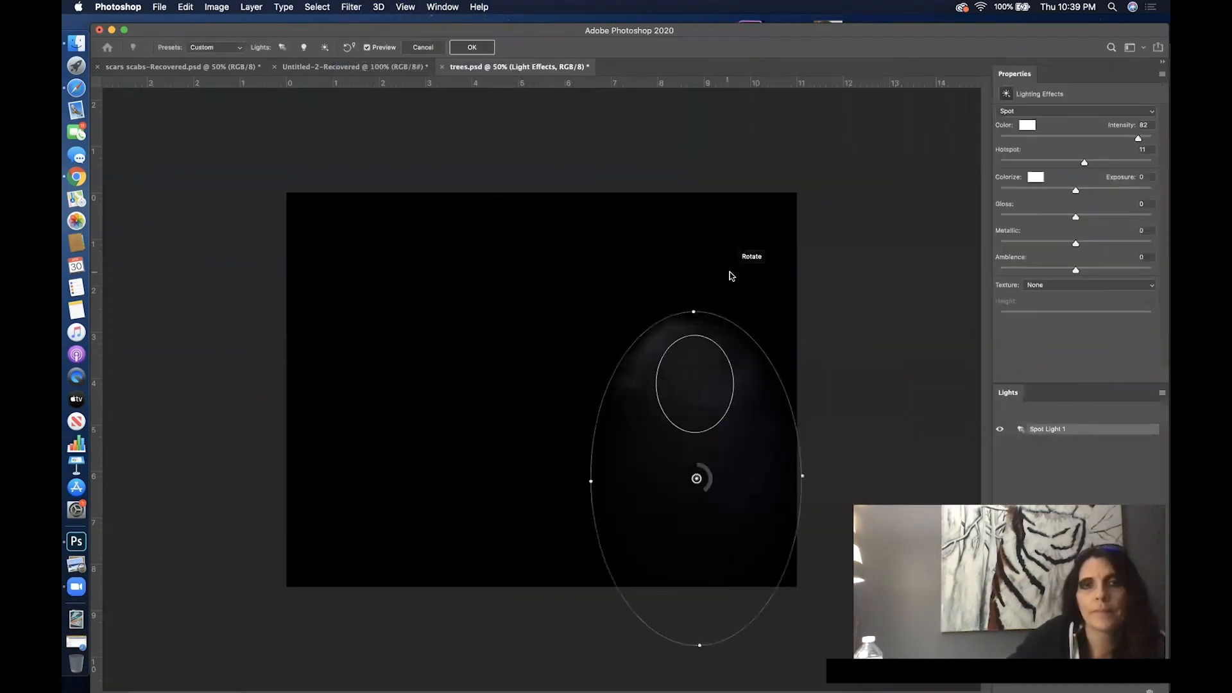
{"action": "left_click", "coordinate": [225, 48]}
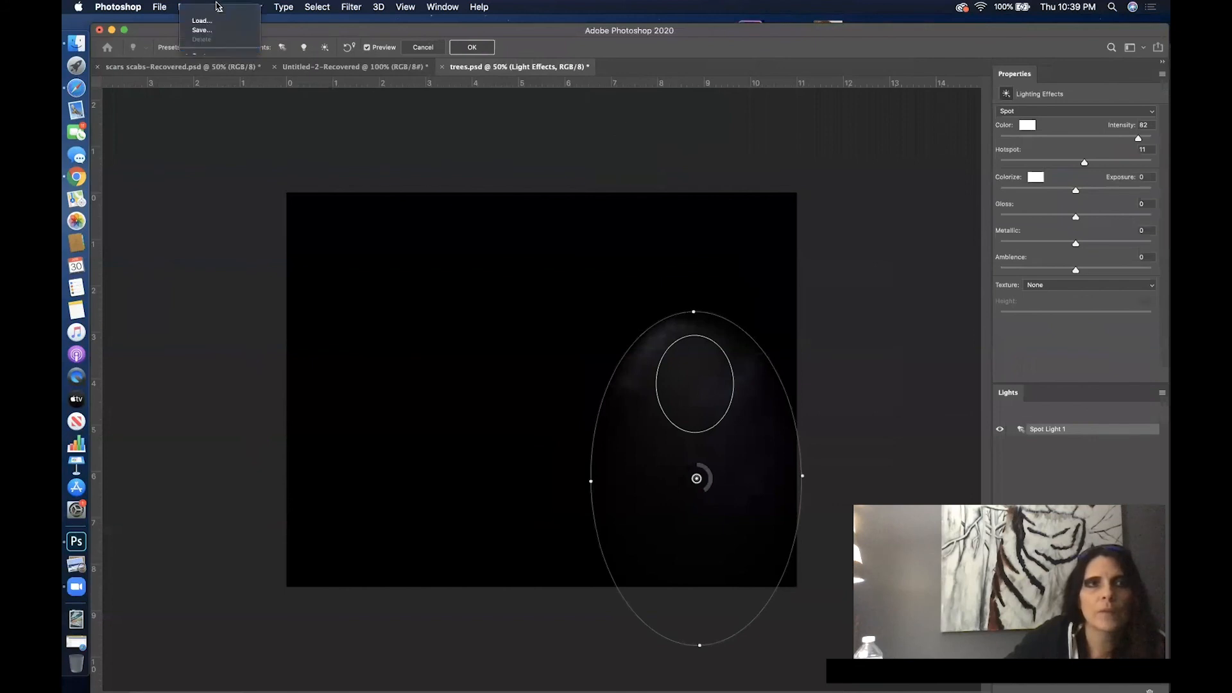
{"action": "mouse_move", "coordinate": [216, 6]}
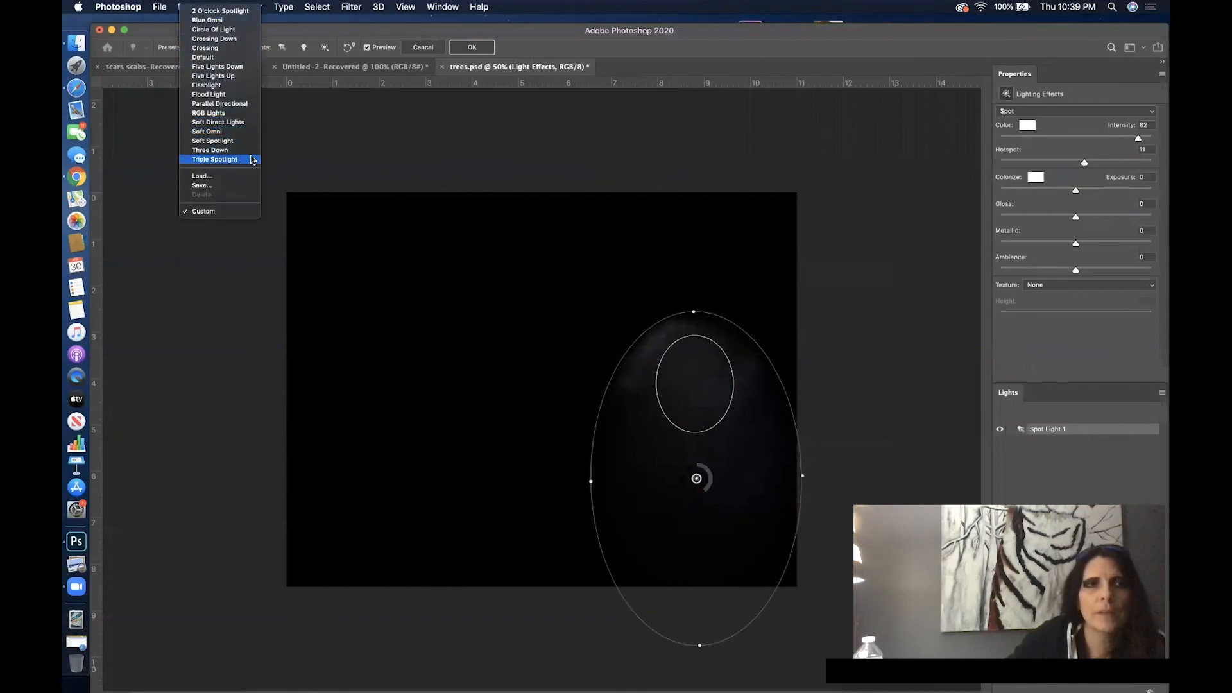
{"action": "left_click", "coordinate": [251, 159]}
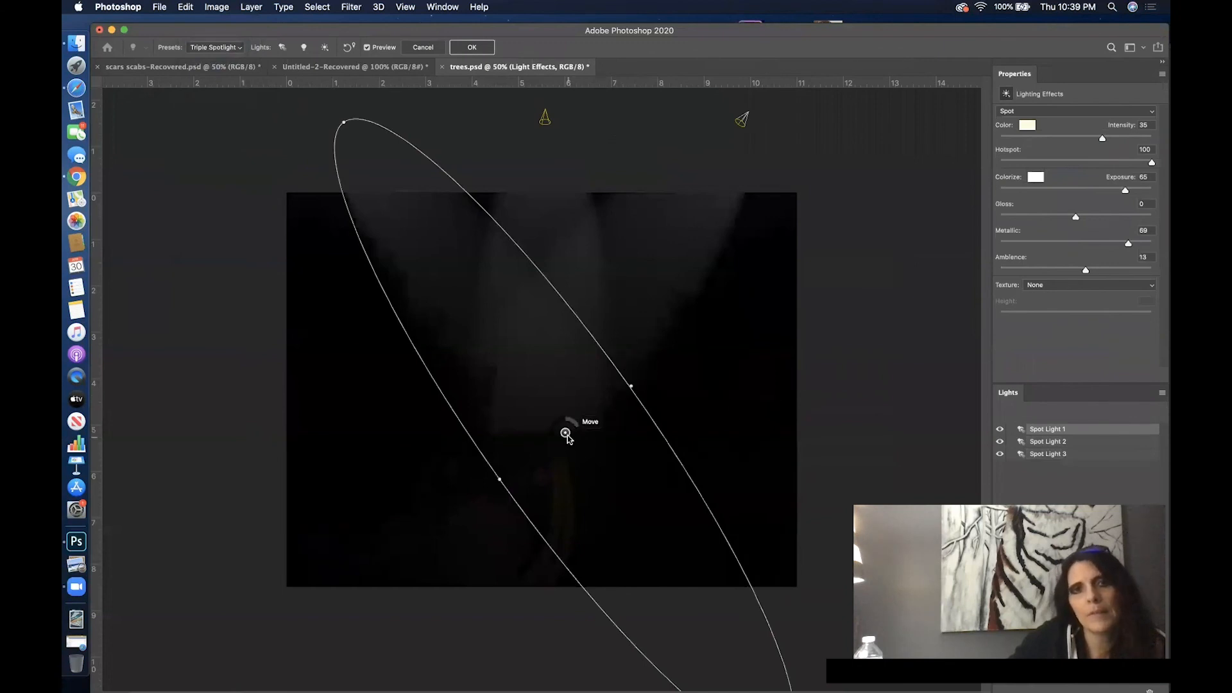
- Widen Spot Light 1 into a large circle that covers the whole artwork and set its intensity to 13
{"action": "left_click_drag", "start_coordinate": [344, 122], "coordinate": [430, 252]}
{"action": "left_click_drag", "start_coordinate": [499, 478], "coordinate": [200, 381]}
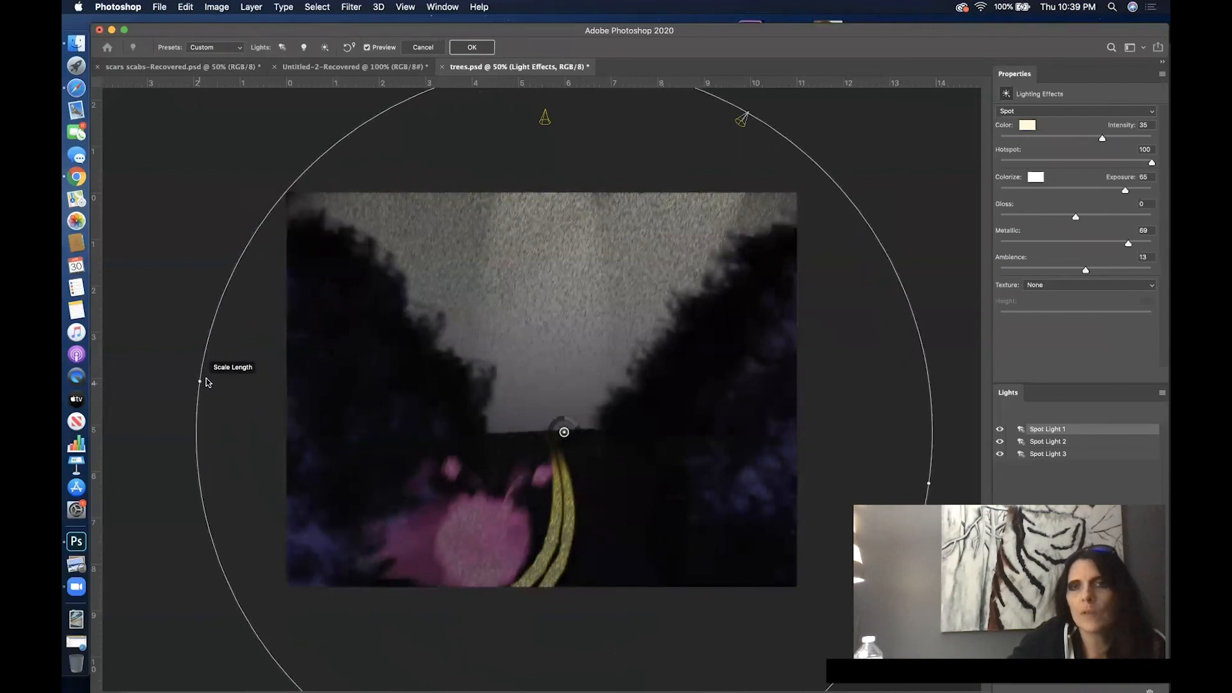
{"action": "mouse_move", "coordinate": [1075, 138]}
{"action": "left_mouse_down"}
{"action": "mouse_move", "coordinate": [1062, 138]}
{"action": "mouse_move", "coordinate": [1086, 140]}
{"action": "left_mouse_up"}
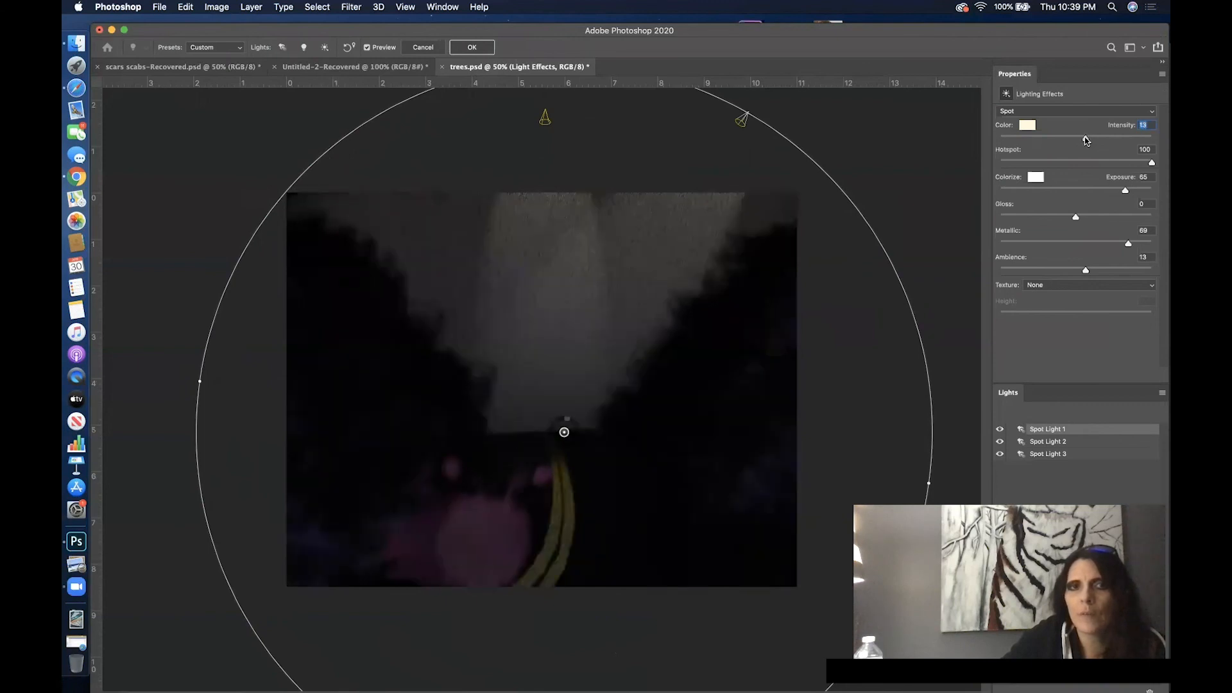
- Move Spot Light 3 over the trees at the right as a narrower, shorter upright ellipse with intensity 100
{"action": "left_click", "coordinate": [546, 120]}
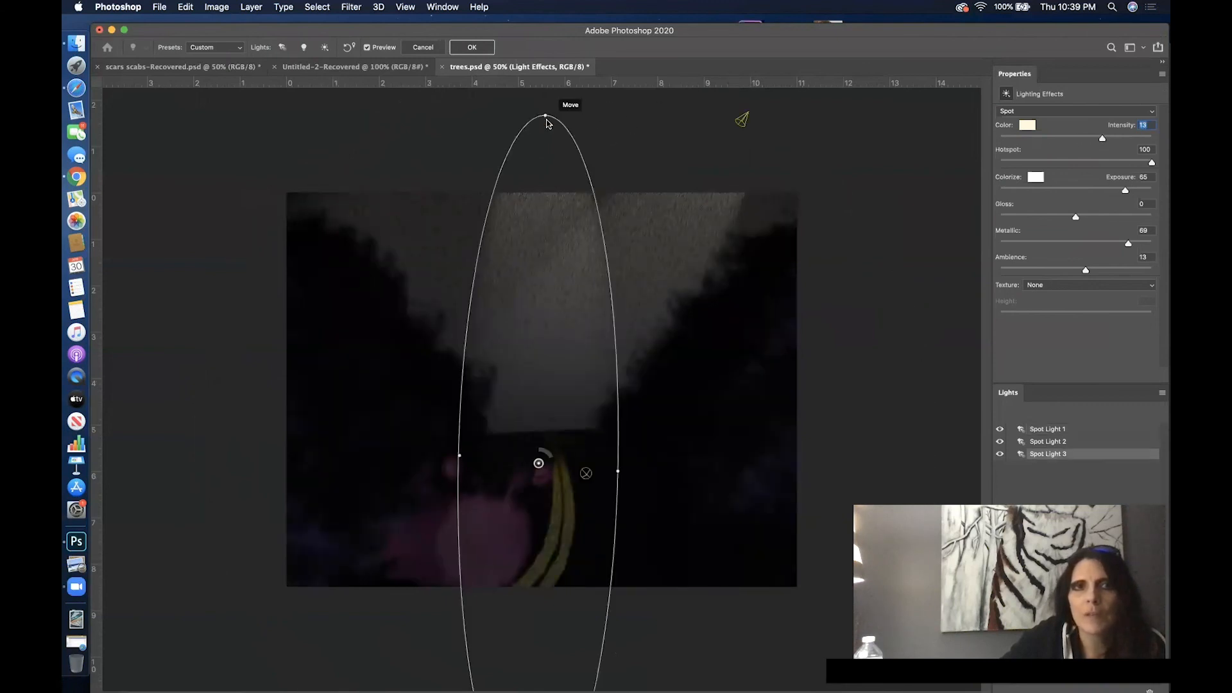
{"action": "left_click_drag", "start_coordinate": [546, 120], "coordinate": [644, 193]}
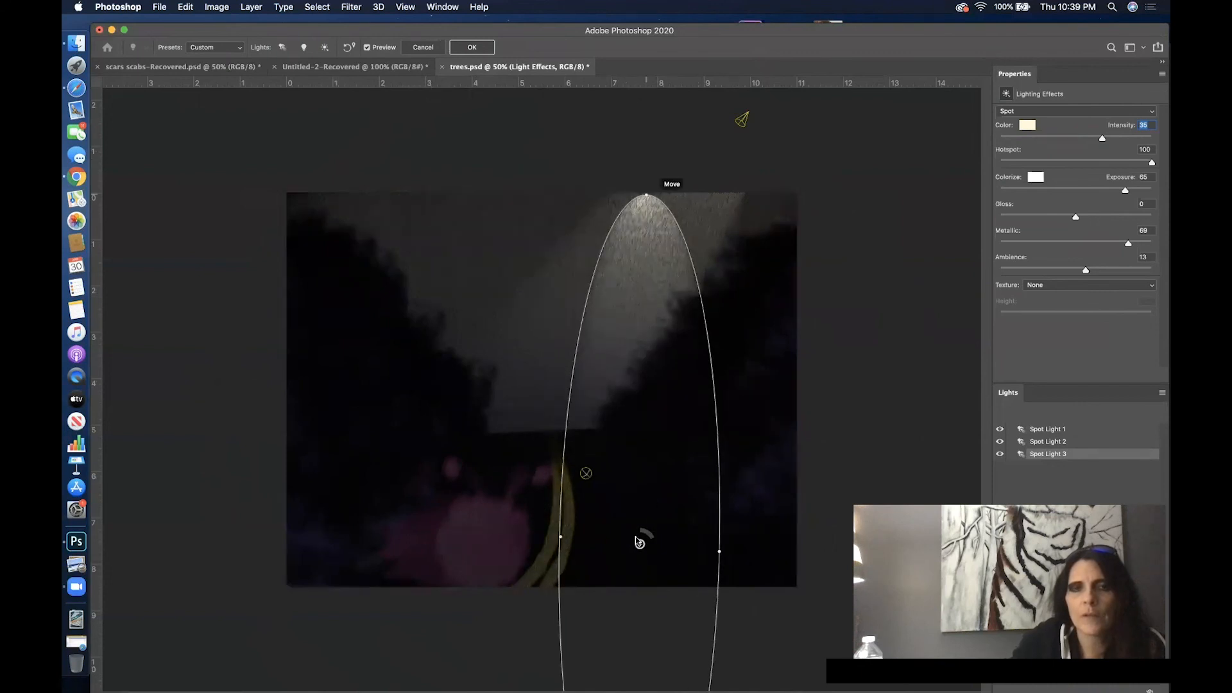
{"action": "left_click_drag", "start_coordinate": [655, 544], "coordinate": [617, 546]}
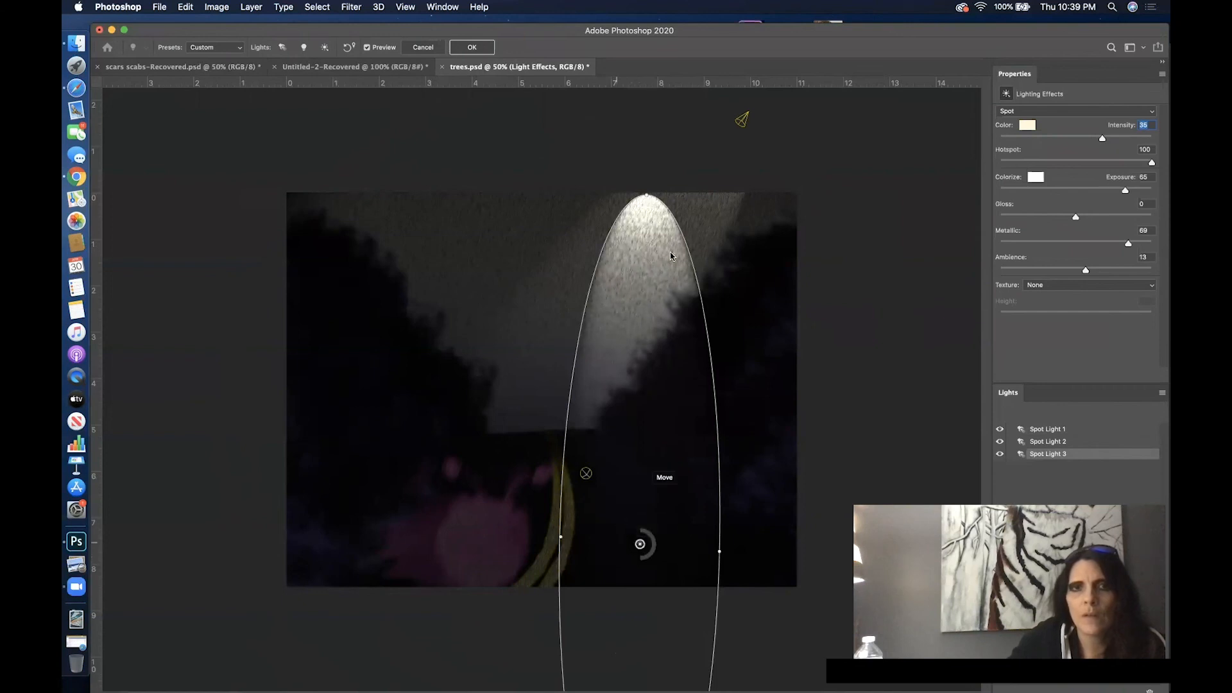
{"action": "left_click_drag", "start_coordinate": [646, 194], "coordinate": [643, 310]}
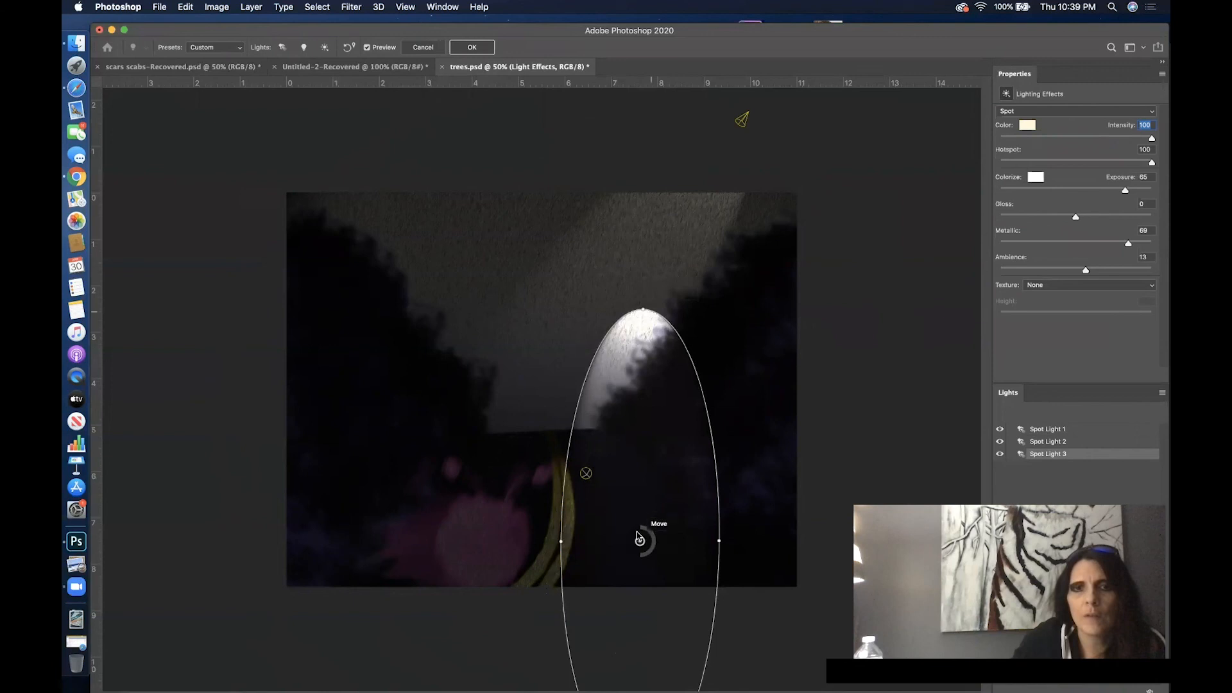
{"action": "left_click_drag", "start_coordinate": [640, 543], "coordinate": [712, 551]}
{"action": "left_click_drag", "start_coordinate": [632, 551], "coordinate": [648, 554]}
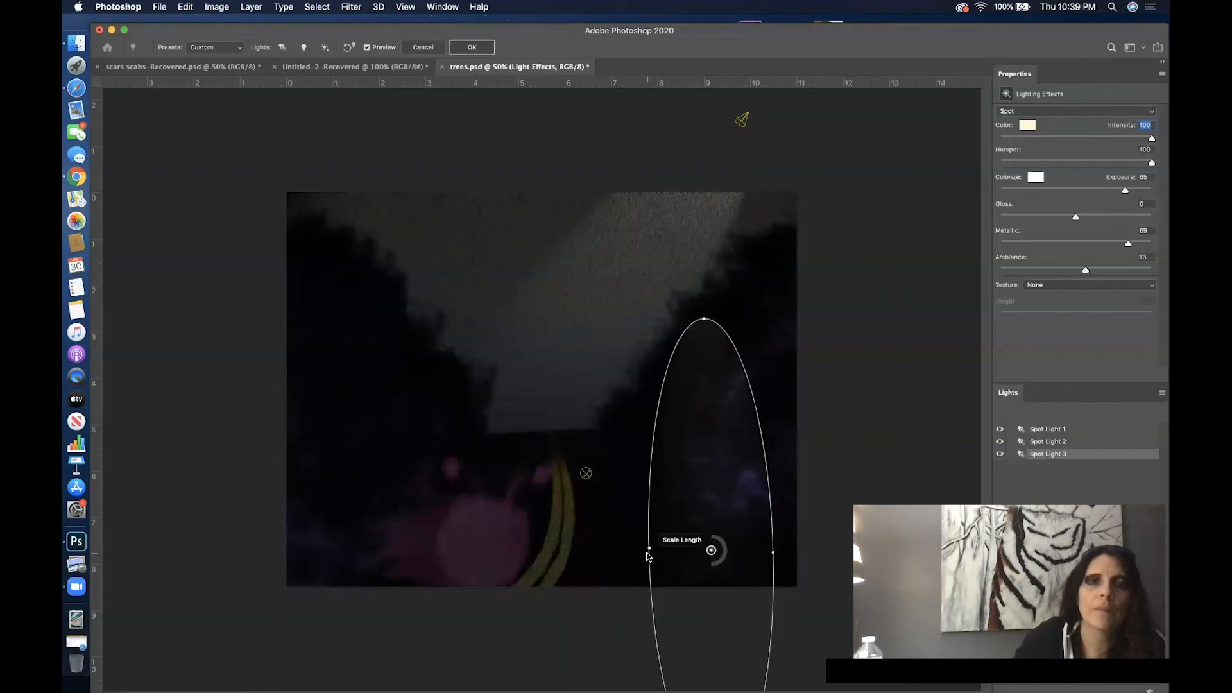
- Aim Spot Light 2 from the lower left over the pink creature with hotspot 90 and intensity 58, and apply the lighting
{"action": "left_click", "coordinate": [742, 120]}
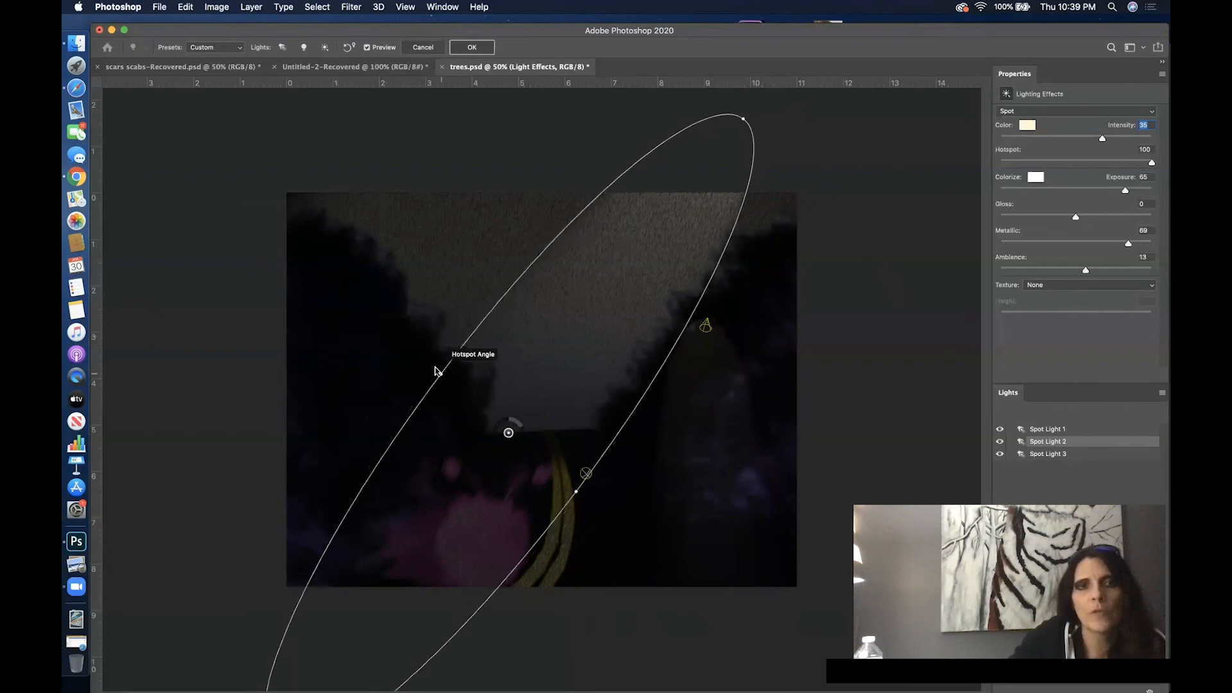
{"action": "left_click_drag", "start_coordinate": [433, 368], "coordinate": [746, 120]}
{"action": "left_click_drag", "start_coordinate": [575, 496], "coordinate": [582, 496]}
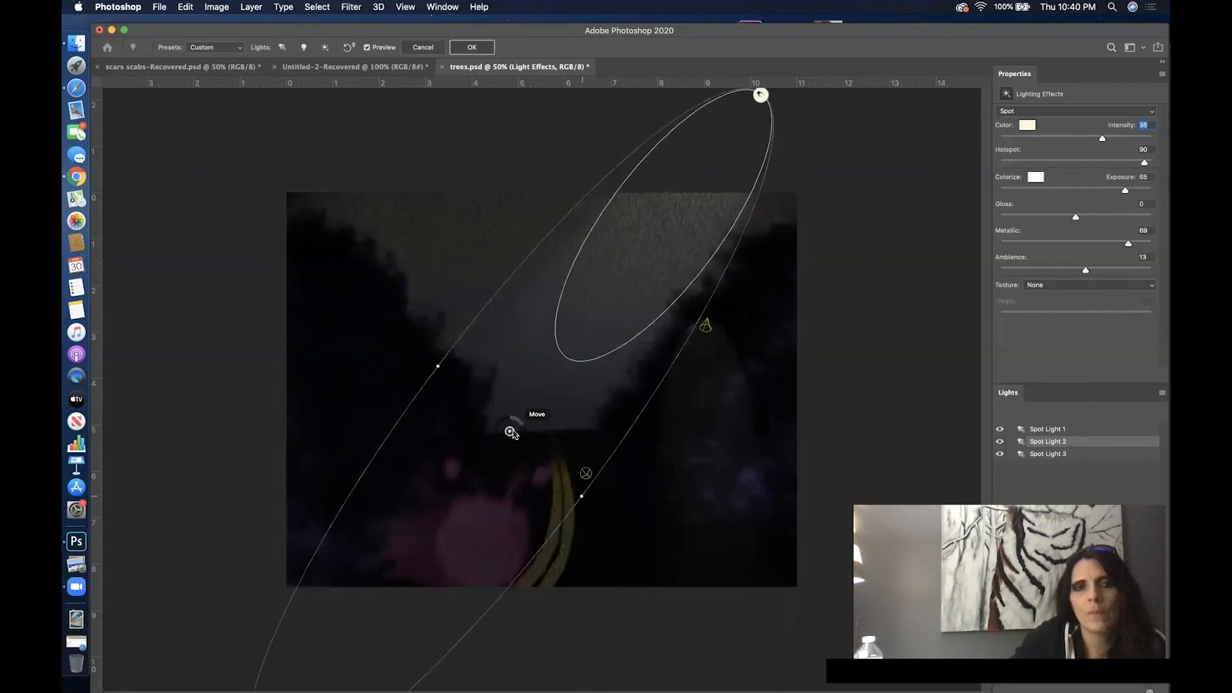
{"action": "left_click_drag", "start_coordinate": [510, 433], "coordinate": [418, 432]}
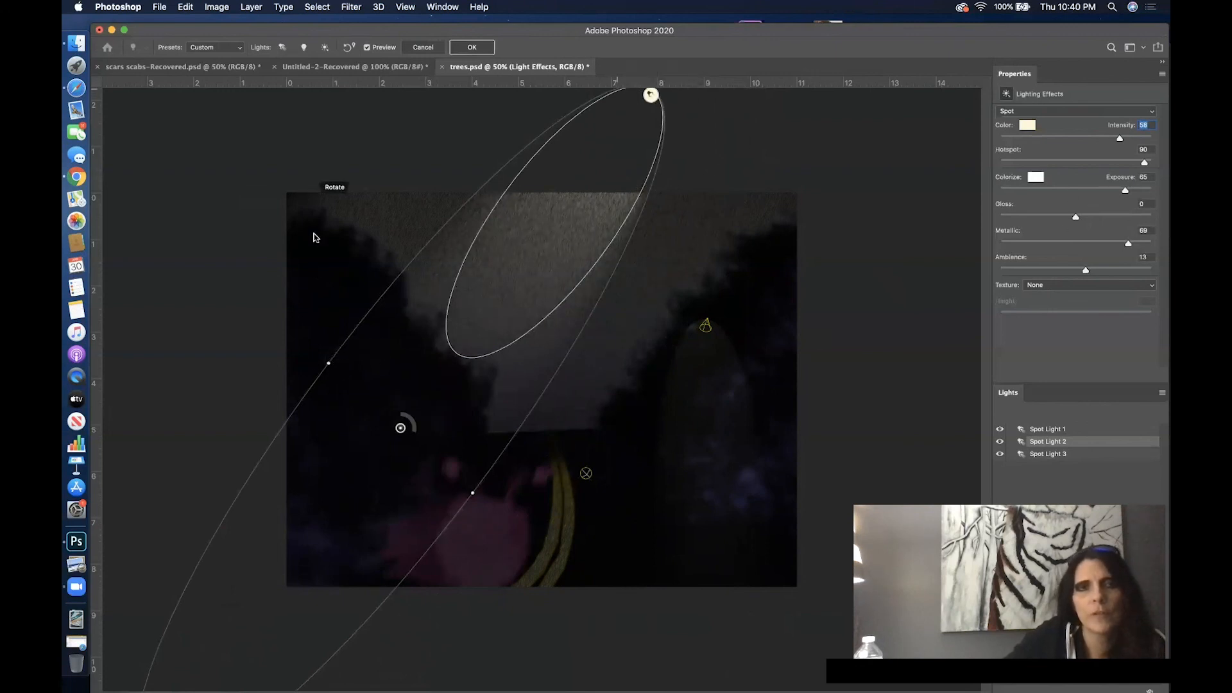
{"action": "left_click_drag", "start_coordinate": [329, 363], "coordinate": [276, 355]}
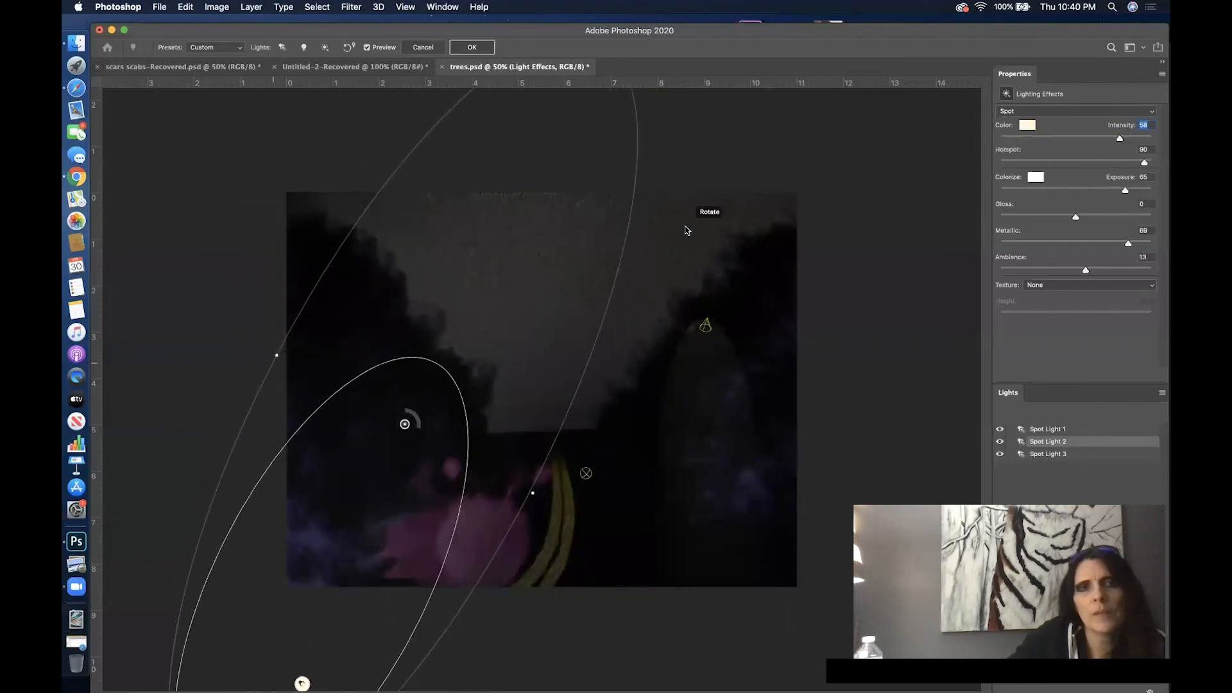
{"action": "left_click", "coordinate": [478, 48]}
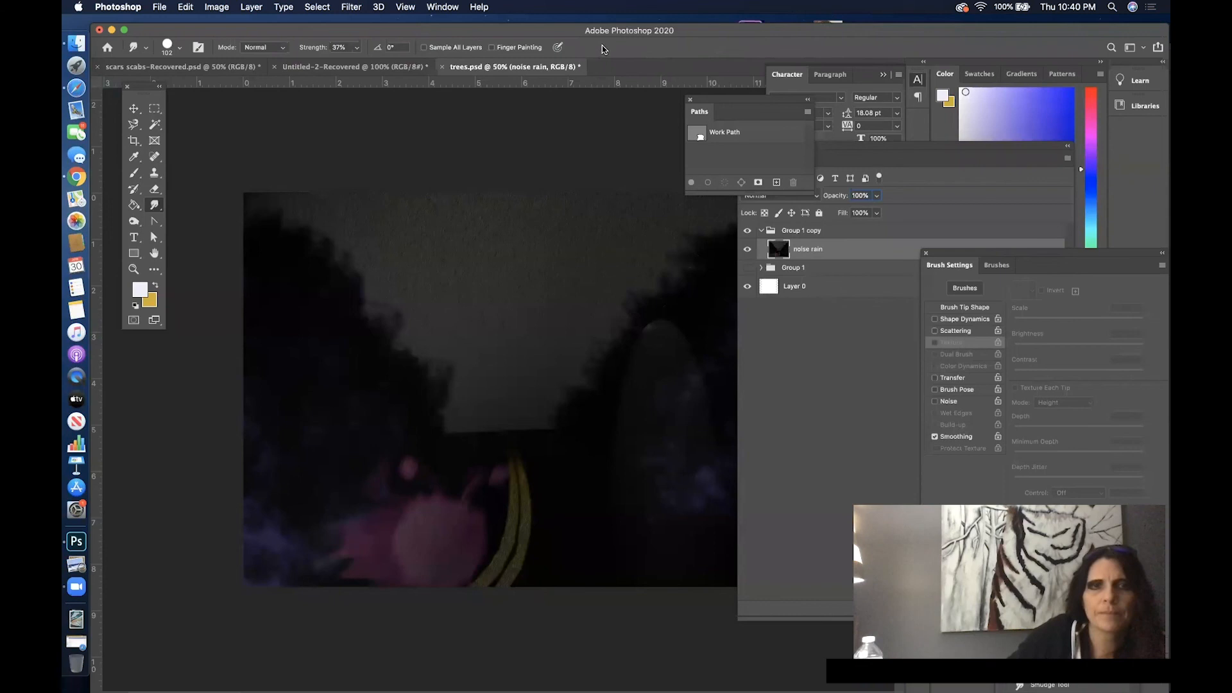
- Add a new layer above noise rain in Group 1 copy, keeping the Layers panel clear of the artwork
{"action": "left_click_drag", "start_coordinate": [749, 39], "coordinate": [595, 45]}
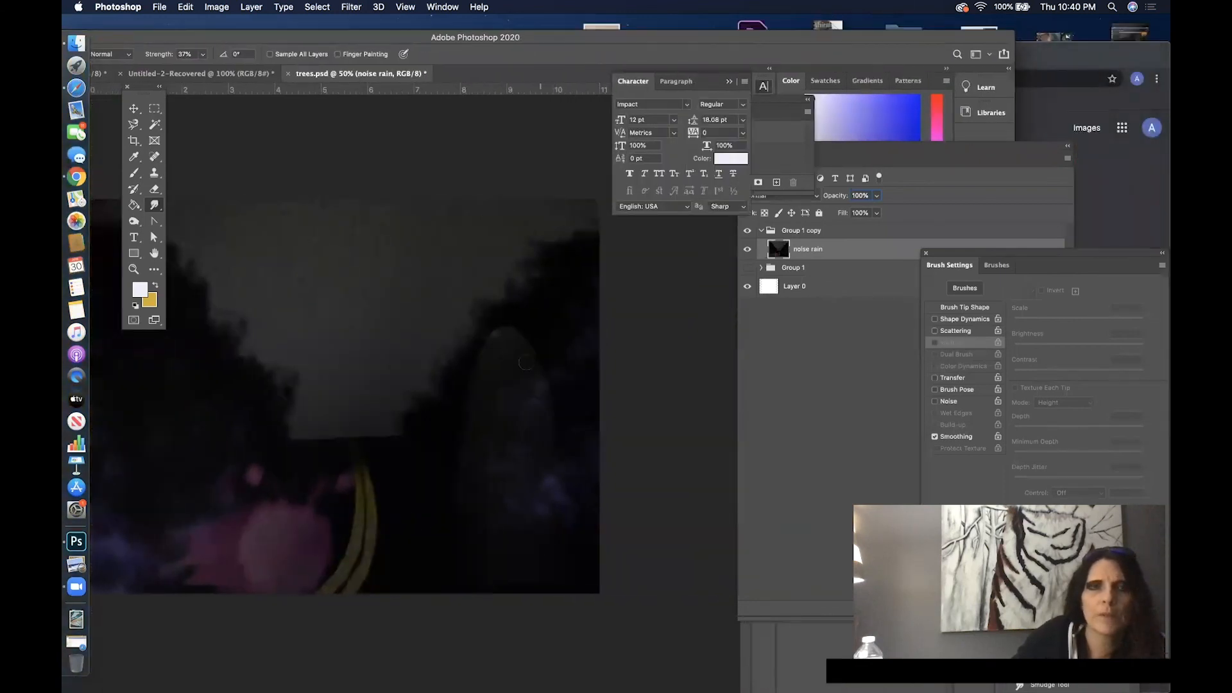
{"action": "left_click_drag", "start_coordinate": [967, 145], "coordinate": [936, 191]}
{"action": "left_click", "coordinate": [803, 619]}
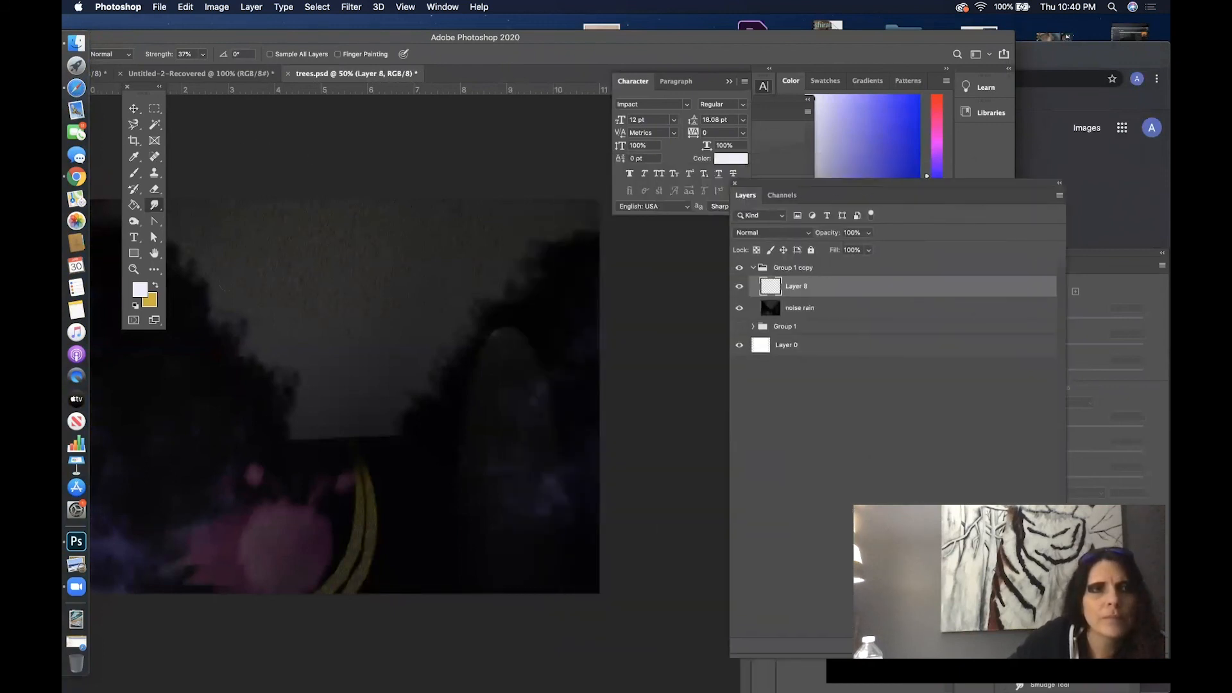
- Sketch a black lamp-head outline on Layer 8 at the tip of the upright light beam and hide the lit noise rain layer
{"action": "left_click", "coordinate": [132, 270]}
{"action": "left_click", "coordinate": [563, 426]}
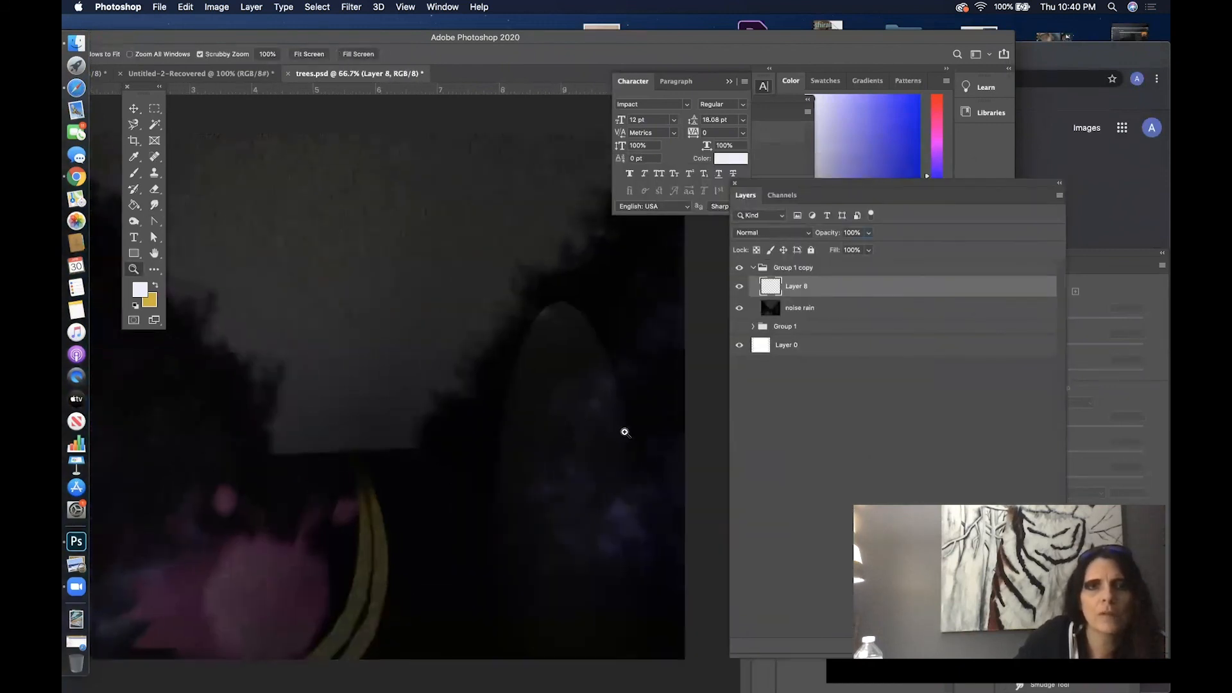
{"action": "left_click", "coordinate": [621, 431]}
{"action": "scroll", "coordinate": [672, 407], "scroll_direction": "down", "scroll_amount": 5}
{"action": "scroll", "coordinate": [671, 408], "scroll_direction": "left", "scroll_amount": 2}
{"action": "left_click_drag", "start_coordinate": [645, 377], "coordinate": [387, 580]}
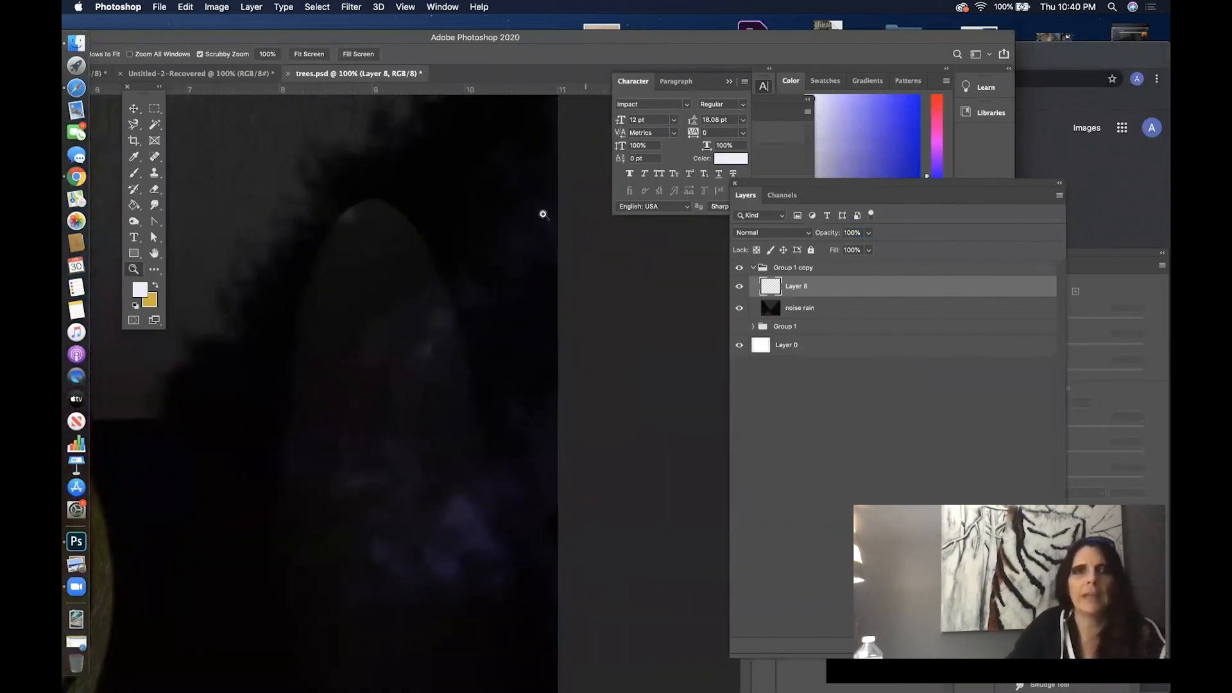
{"action": "left_click", "coordinate": [135, 174]}
{"action": "left_click", "coordinate": [136, 306]}
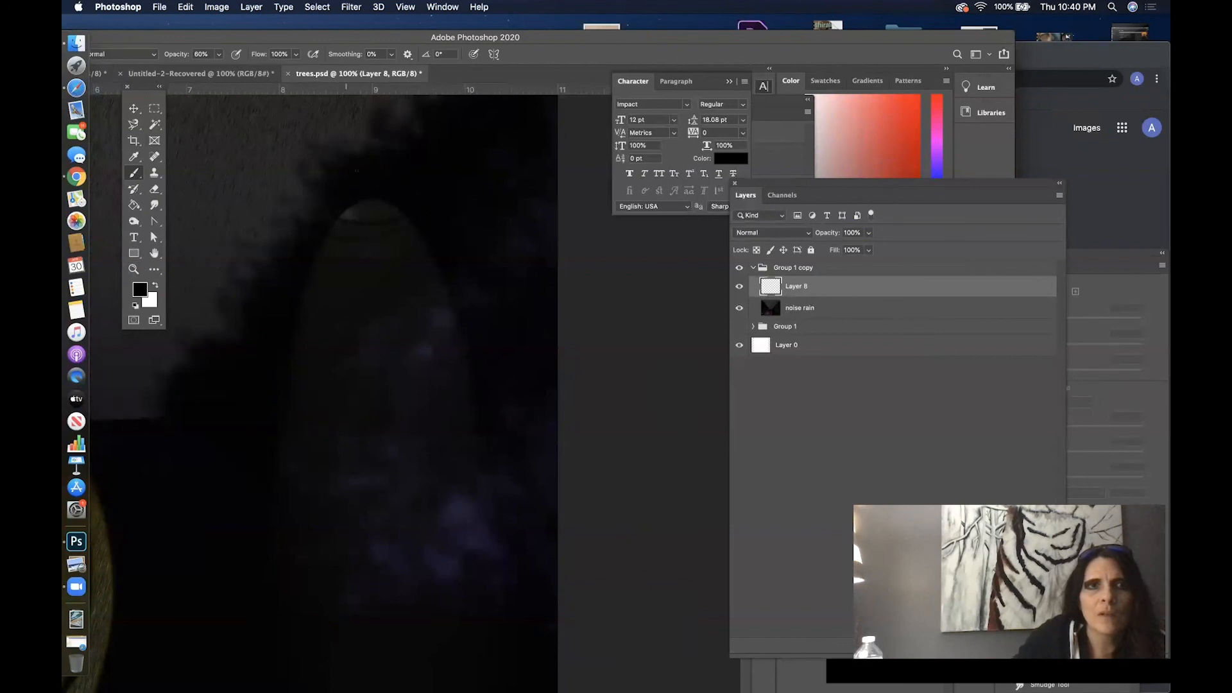
{"action": "left_click", "coordinate": [739, 308]}
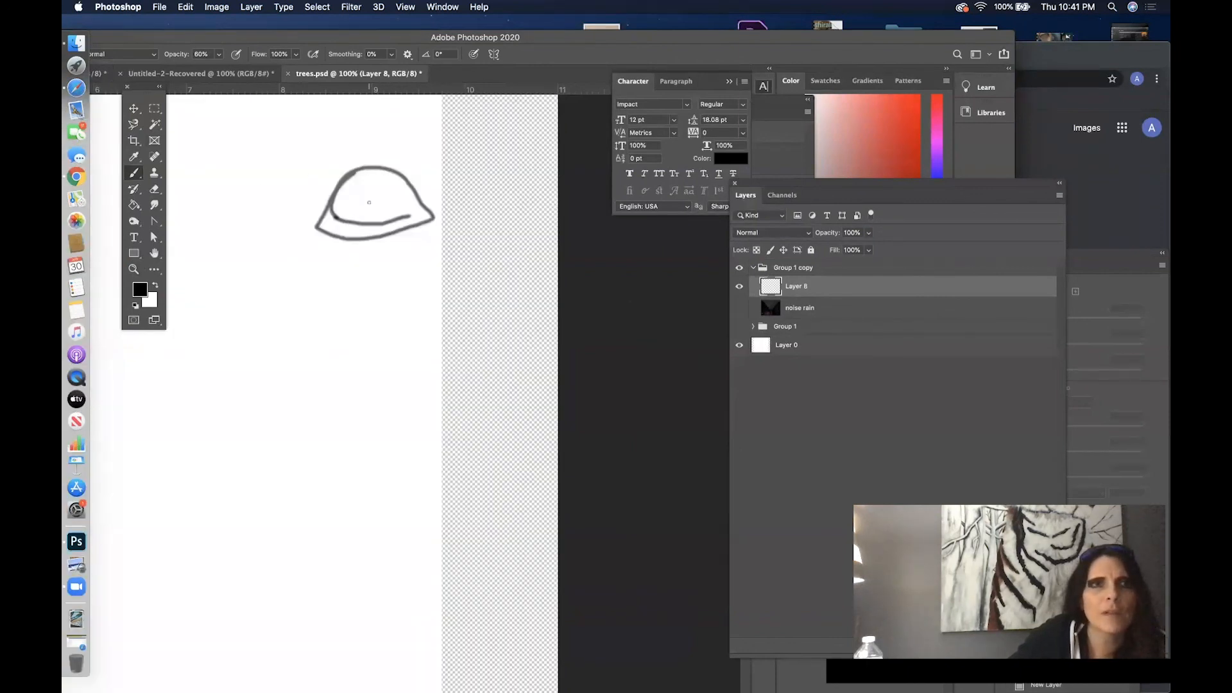
- Retrace the lamp head's outline at 100% brush opacity and add an arm of two horizontal lines running to the canvas's right edge
{"action": "left_click", "coordinate": [219, 54]}
{"action": "left_click_drag", "start_coordinate": [218, 69], "coordinate": [241, 69]}
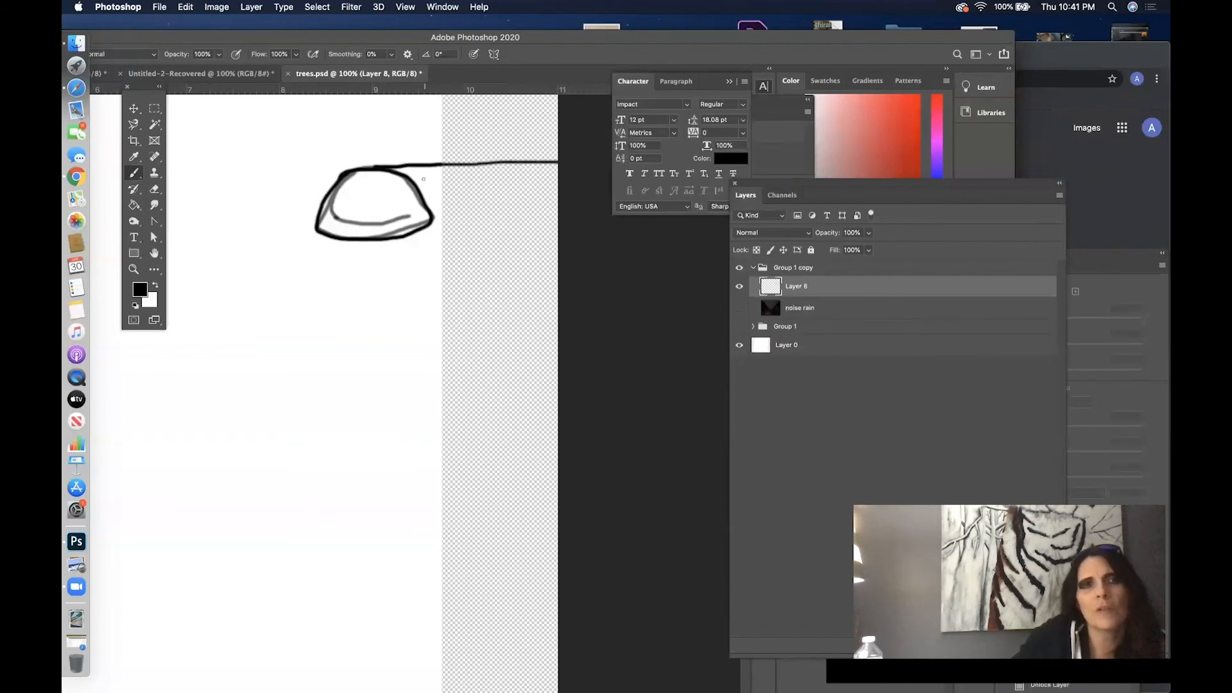
{"action": "left_click_drag", "start_coordinate": [419, 180], "coordinate": [553, 175]}
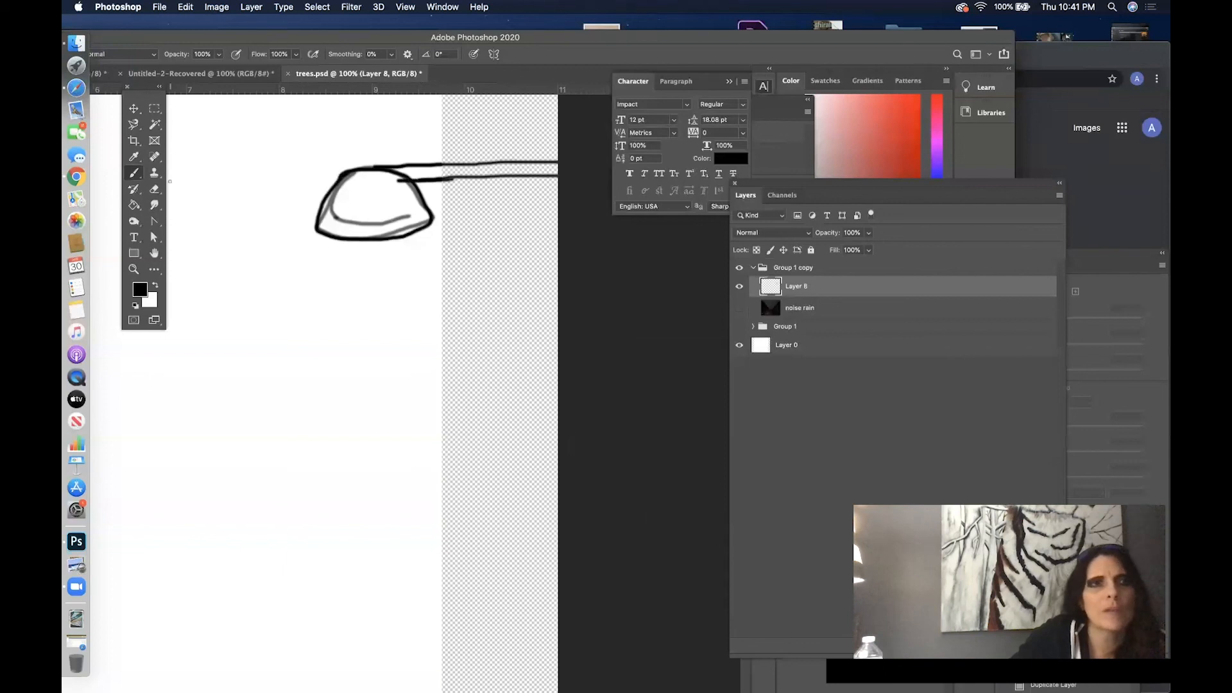
- Fill the lamp head and its arm with solid black using the Paint Bucket
{"action": "left_click", "coordinate": [137, 208]}
{"action": "left_click", "coordinate": [372, 193]}
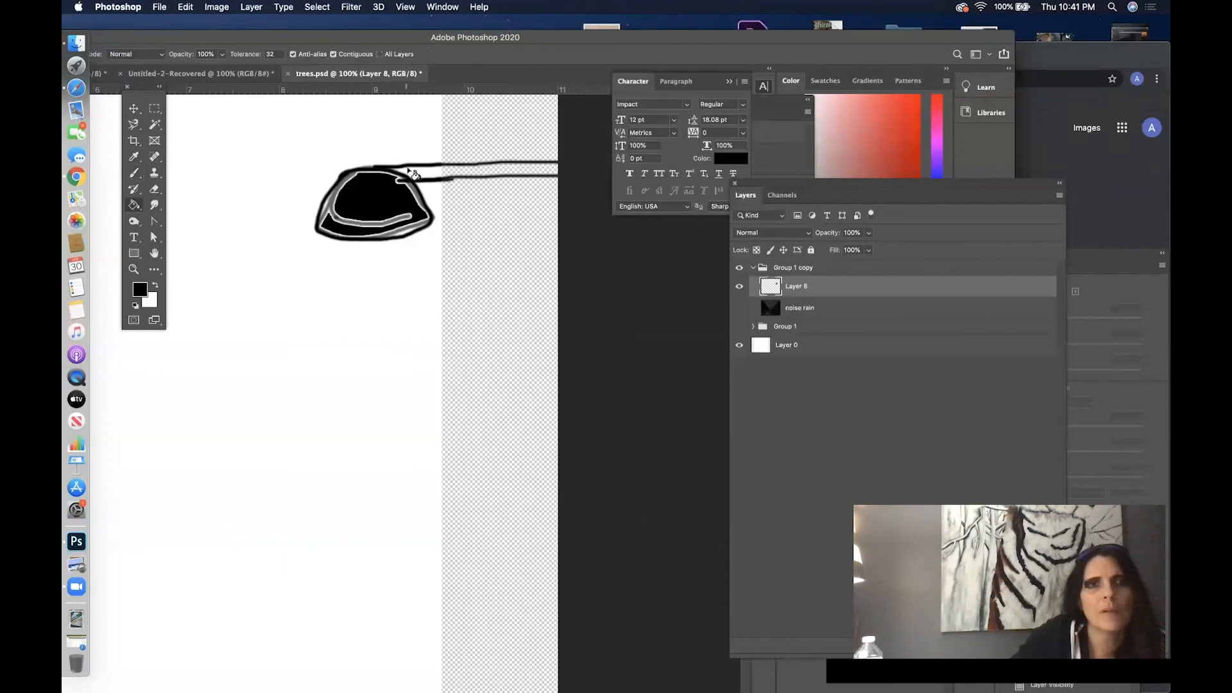
{"action": "left_click", "coordinate": [410, 170]}
{"action": "left_click", "coordinate": [423, 170]}
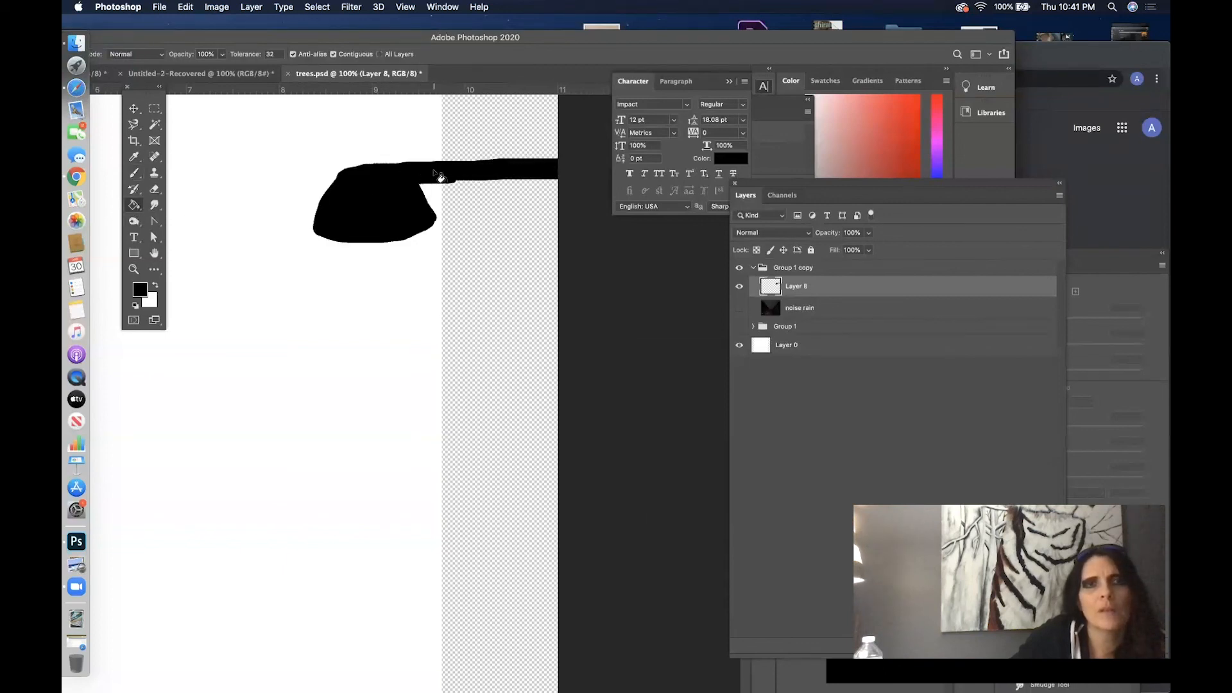
- Smudge the edges of the lamp head and arm at 37% strength to soften their outlines
{"action": "left_click", "coordinate": [154, 205]}
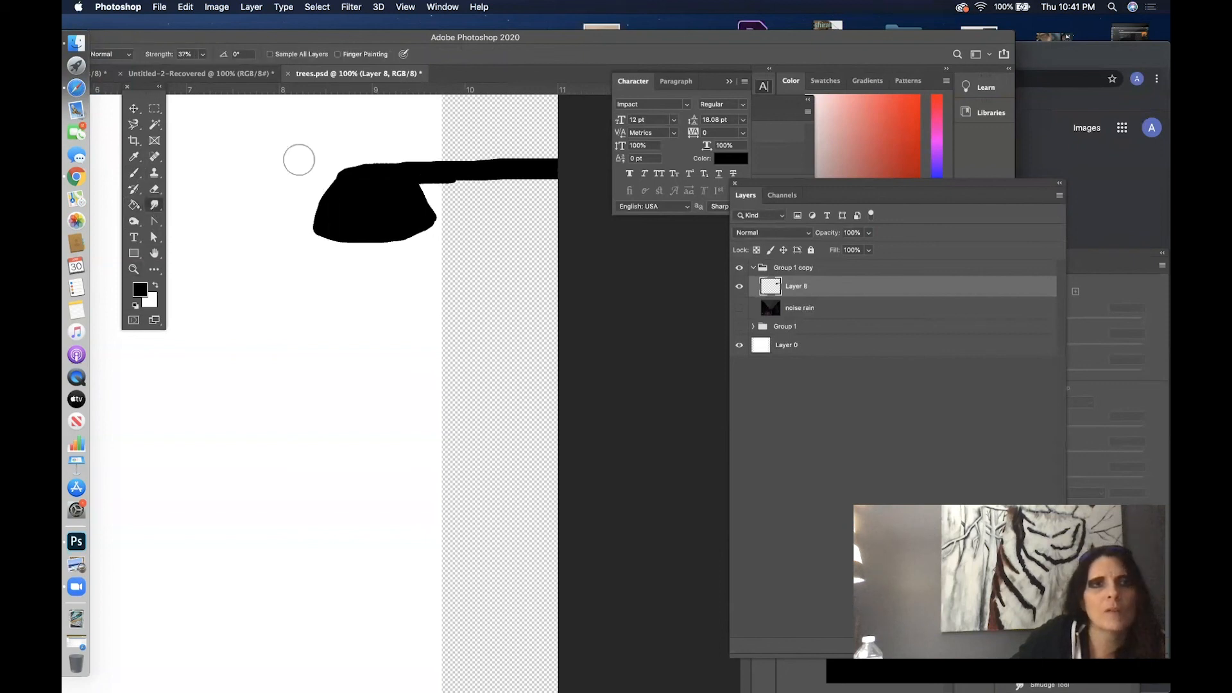
{"action": "mouse_move", "coordinate": [327, 194]}
{"action": "left_mouse_down"}
{"action": "mouse_move", "coordinate": [393, 156]}
{"action": "mouse_move", "coordinate": [505, 171]}
{"action": "mouse_move", "coordinate": [458, 175]}
{"action": "mouse_move", "coordinate": [469, 177]}
{"action": "mouse_move", "coordinate": [590, 174]}
{"action": "left_mouse_up"}
{"action": "left_click_drag", "start_coordinate": [507, 165], "coordinate": [577, 182]}
{"action": "left_click_drag", "start_coordinate": [467, 170], "coordinate": [558, 172]}
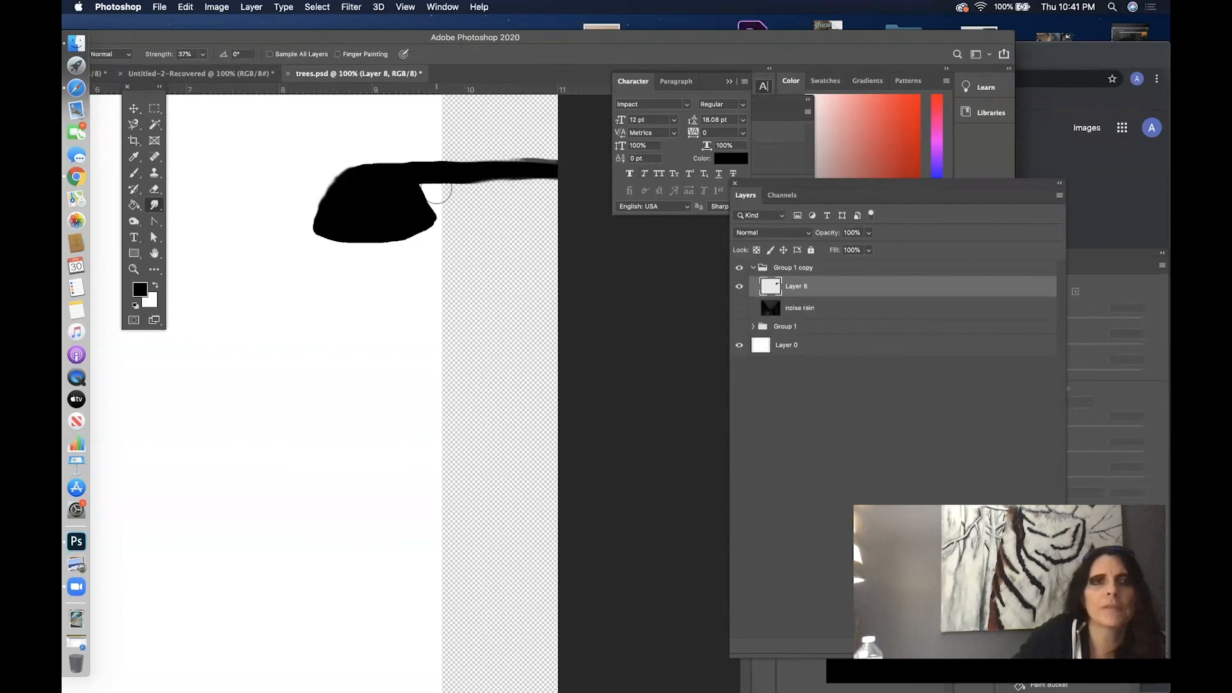
{"action": "mouse_move", "coordinate": [433, 196]}
{"action": "left_mouse_down"}
{"action": "mouse_move", "coordinate": [443, 184]}
{"action": "mouse_move", "coordinate": [550, 181]}
{"action": "left_mouse_up"}
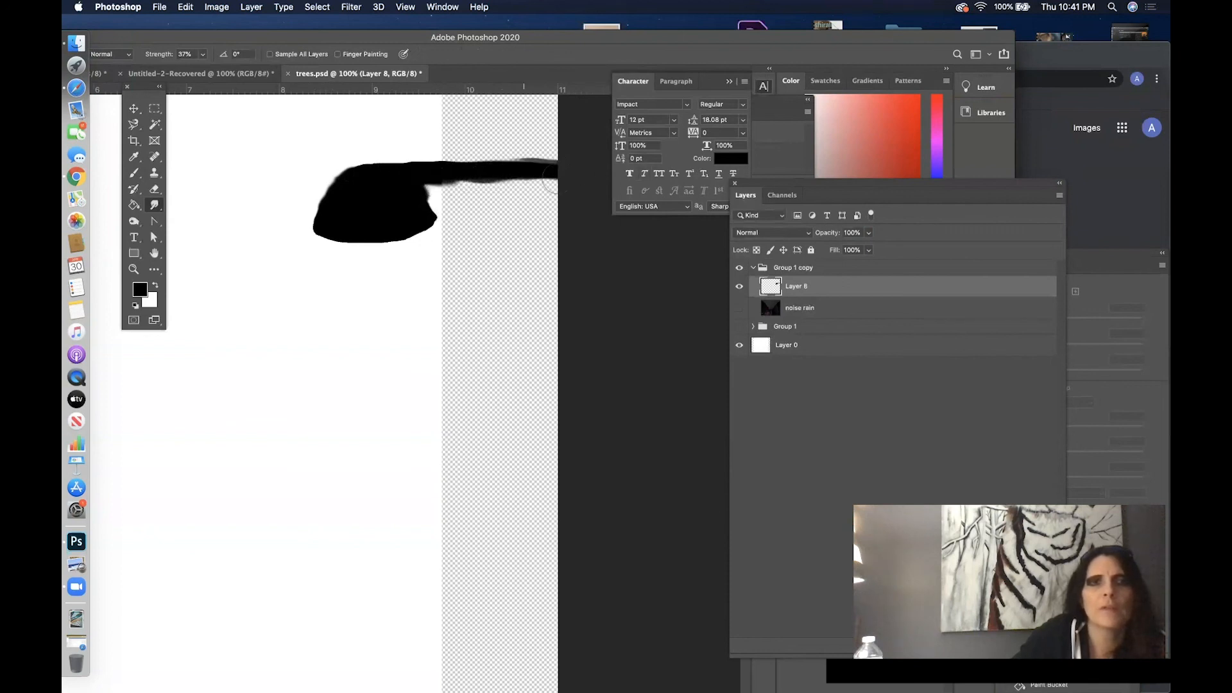
{"action": "left_click_drag", "start_coordinate": [453, 171], "coordinate": [591, 168]}
{"action": "mouse_move", "coordinate": [496, 170]}
{"action": "left_mouse_down"}
{"action": "mouse_move", "coordinate": [601, 179]}
{"action": "mouse_move", "coordinate": [522, 165]}
{"action": "mouse_move", "coordinate": [548, 157]}
{"action": "mouse_move", "coordinate": [598, 165]}
{"action": "left_mouse_up"}
{"action": "left_click_drag", "start_coordinate": [450, 170], "coordinate": [552, 172]}
{"action": "left_click_drag", "start_coordinate": [423, 204], "coordinate": [425, 215]}
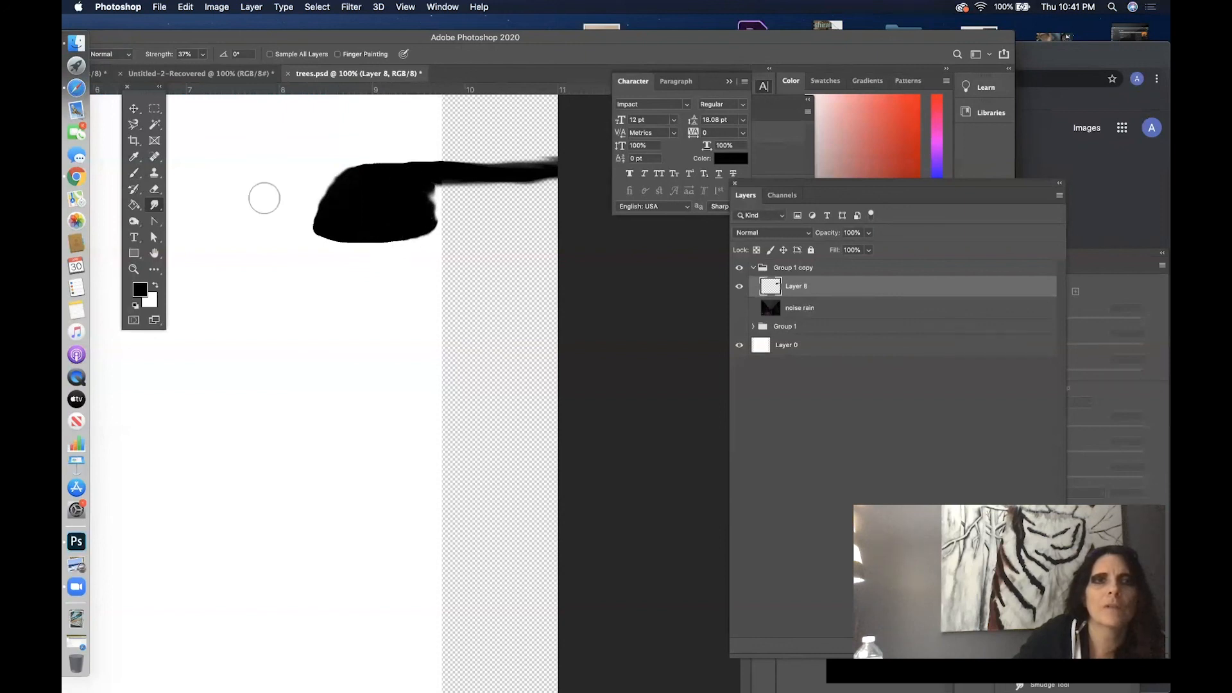
- Erase the smudged excess under the arm and beside the lamp head with a small soft eraser at 100% opacity
{"action": "left_click", "coordinate": [155, 189]}
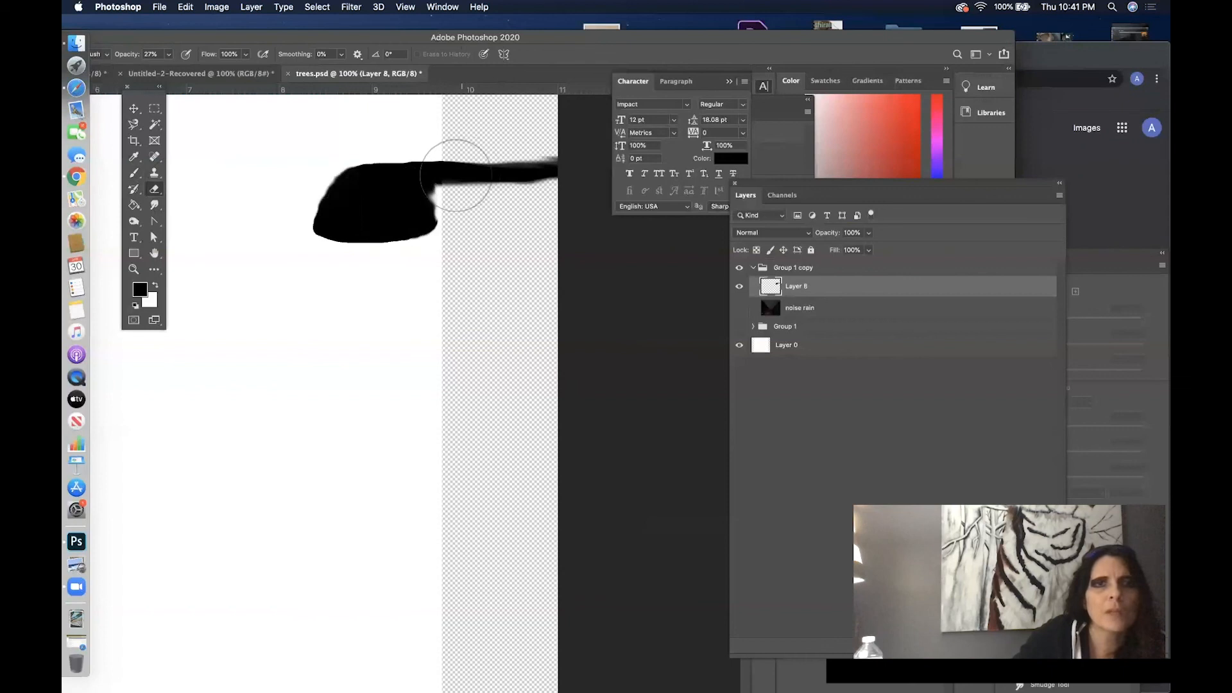
{"action": "right_click", "coordinate": [473, 193]}
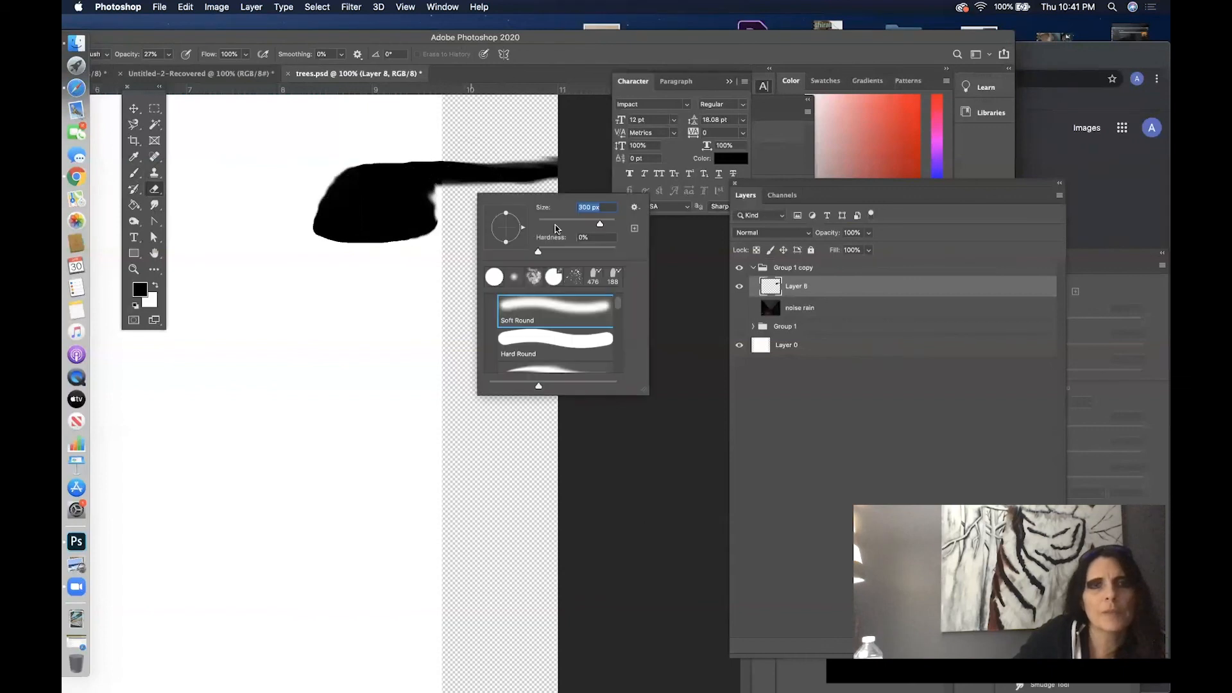
{"action": "left_click", "coordinate": [437, 192]}
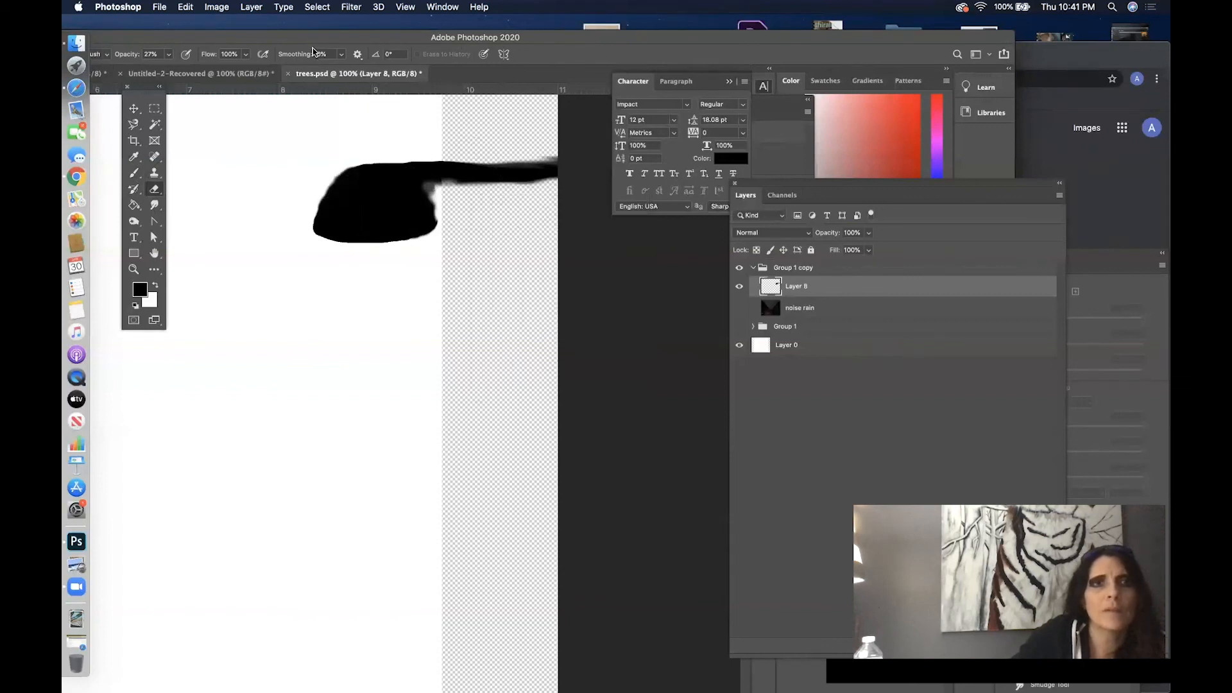
{"action": "left_click", "coordinate": [168, 54]}
{"action": "left_click_drag", "start_coordinate": [169, 69], "coordinate": [218, 69]}
{"action": "left_click_drag", "start_coordinate": [438, 188], "coordinate": [499, 188]}
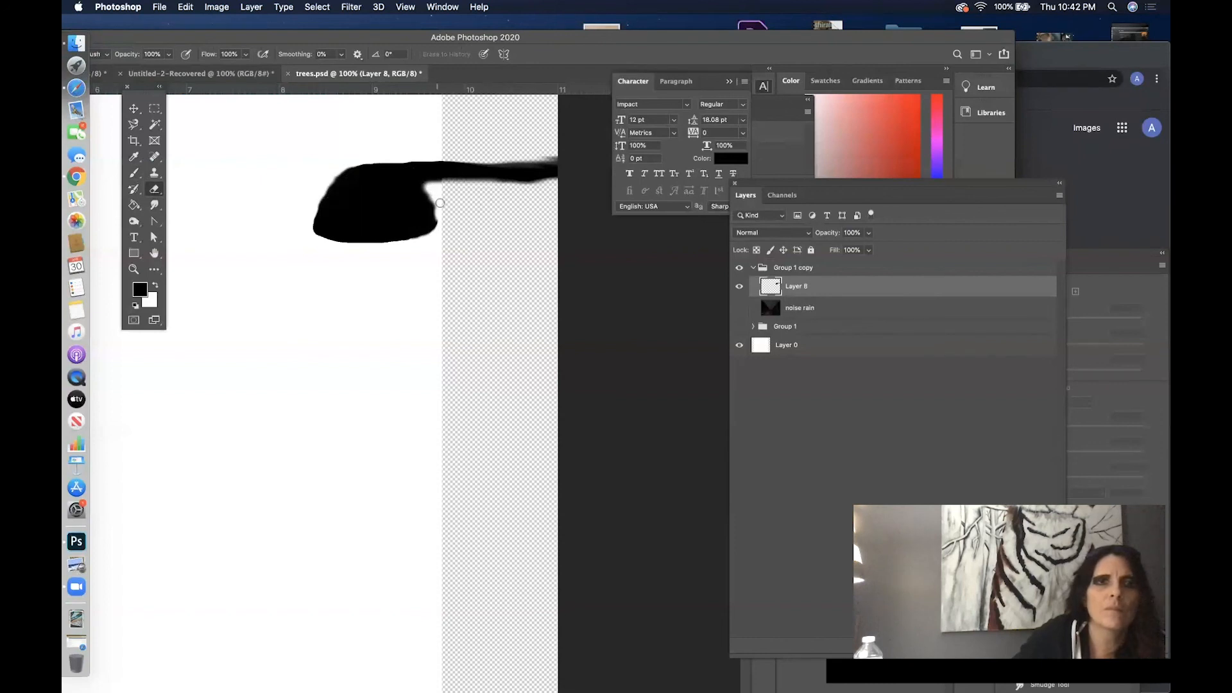
{"action": "mouse_move", "coordinate": [426, 189]}
{"action": "left_mouse_down"}
{"action": "mouse_move", "coordinate": [441, 216]}
{"action": "mouse_move", "coordinate": [425, 186]}
{"action": "mouse_move", "coordinate": [440, 231]}
{"action": "mouse_move", "coordinate": [436, 179]}
{"action": "mouse_move", "coordinate": [545, 190]}
{"action": "left_mouse_up"}
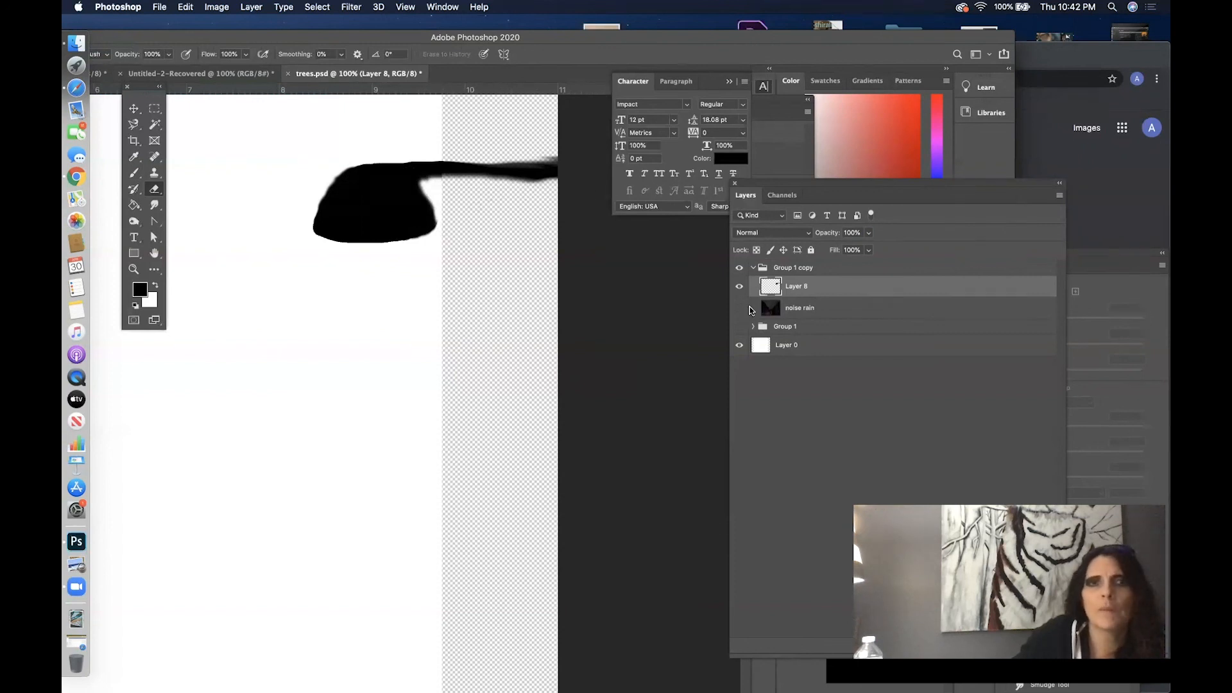
- Show the lit noise rain layer again and move the original noise rain layer from Group 1 above Layer 8 in Group 1 copy
{"action": "left_click", "coordinate": [751, 311]}
{"action": "left_click", "coordinate": [739, 311]}
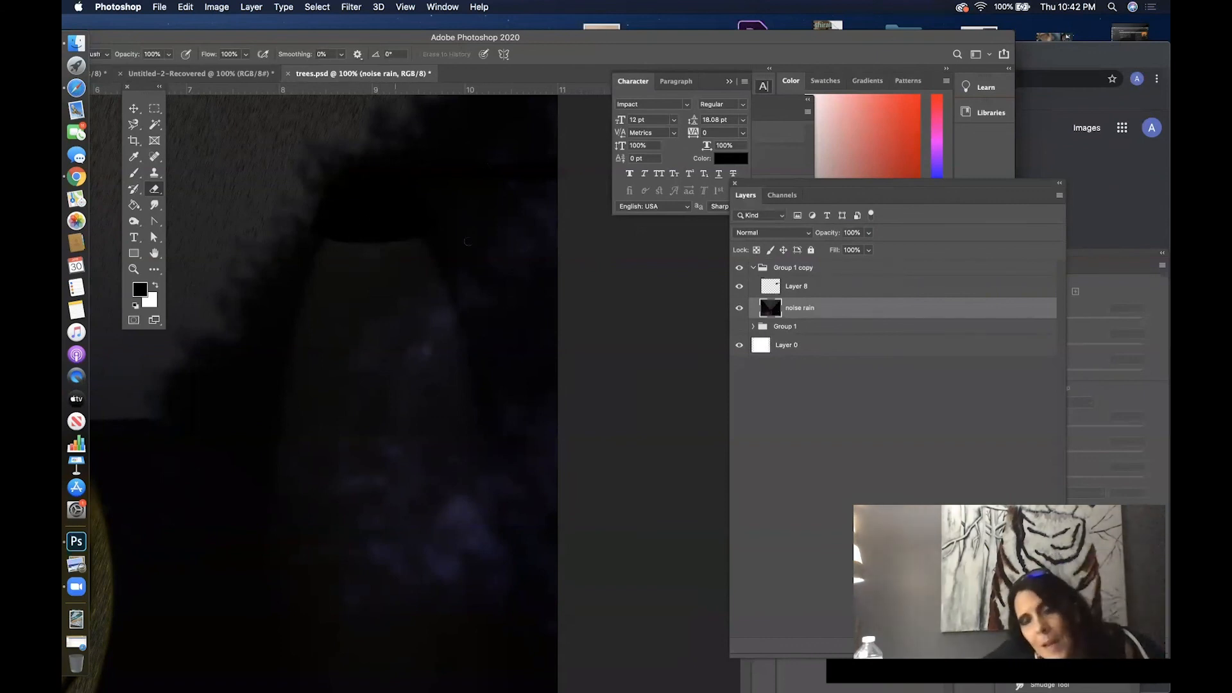
{"action": "left_click", "coordinate": [882, 326]}
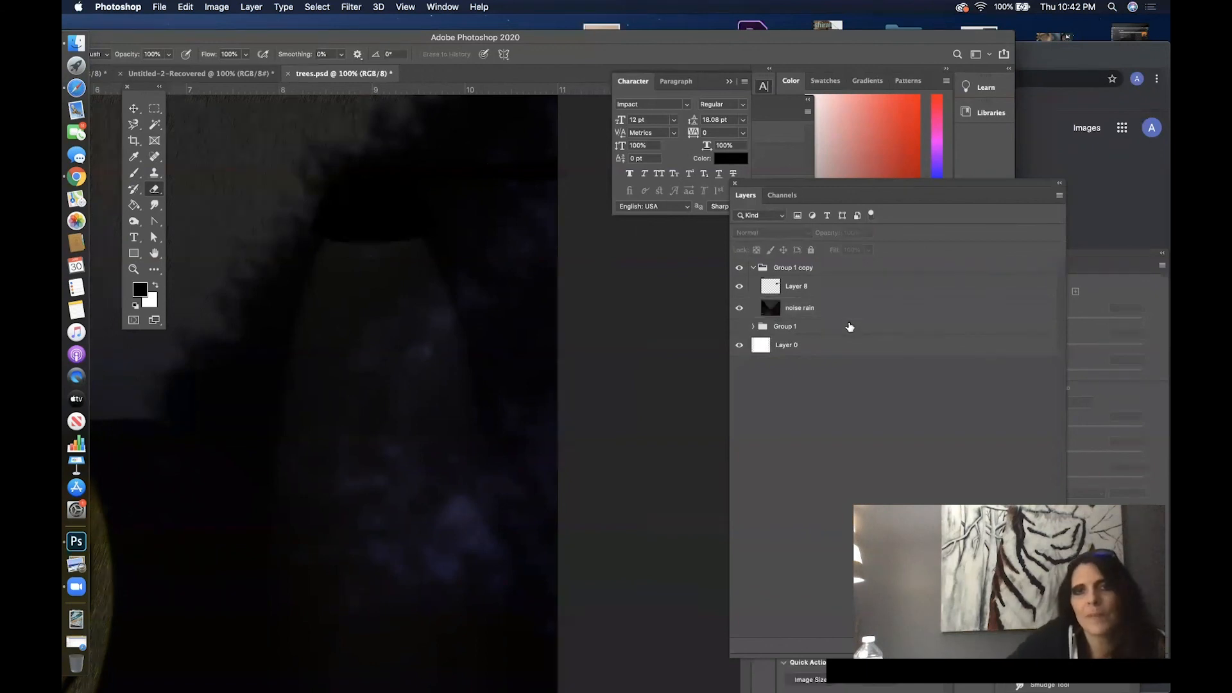
{"action": "left_click", "coordinate": [740, 328]}
{"action": "left_click", "coordinate": [754, 328]}
{"action": "left_click_drag", "start_coordinate": [836, 350], "coordinate": [838, 283]}
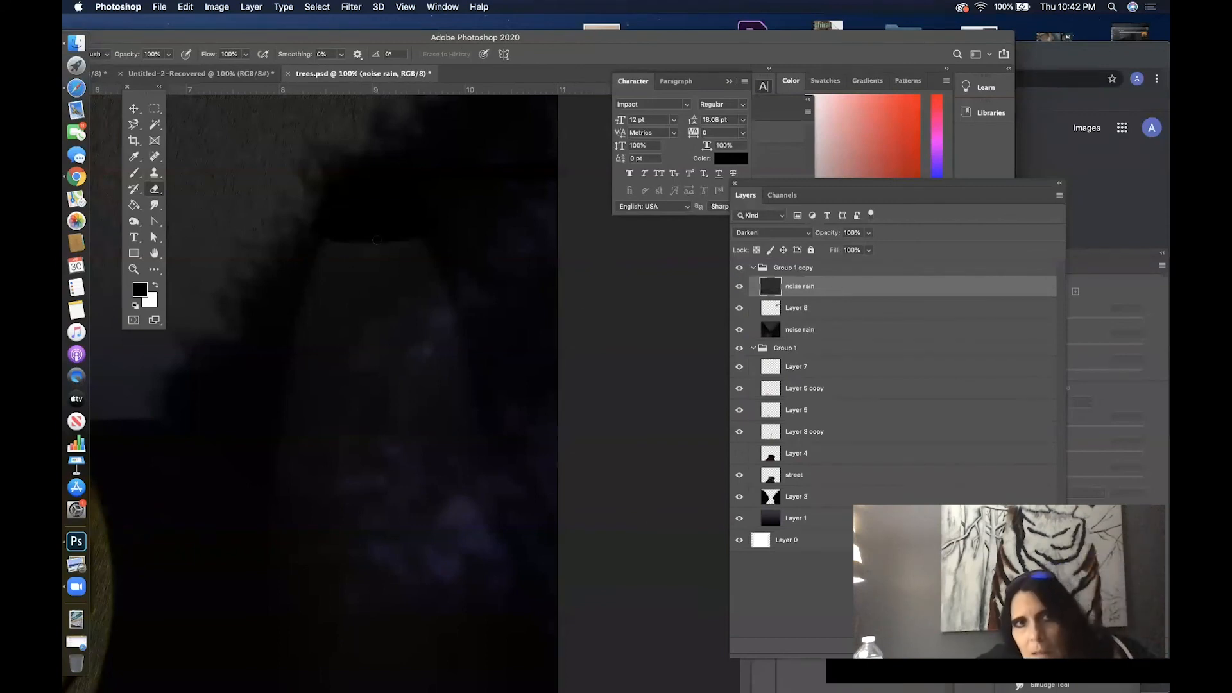
- Check the lit noise rain layer by toggling its visibility and hide Group 1
{"action": "left_click", "coordinate": [740, 330]}
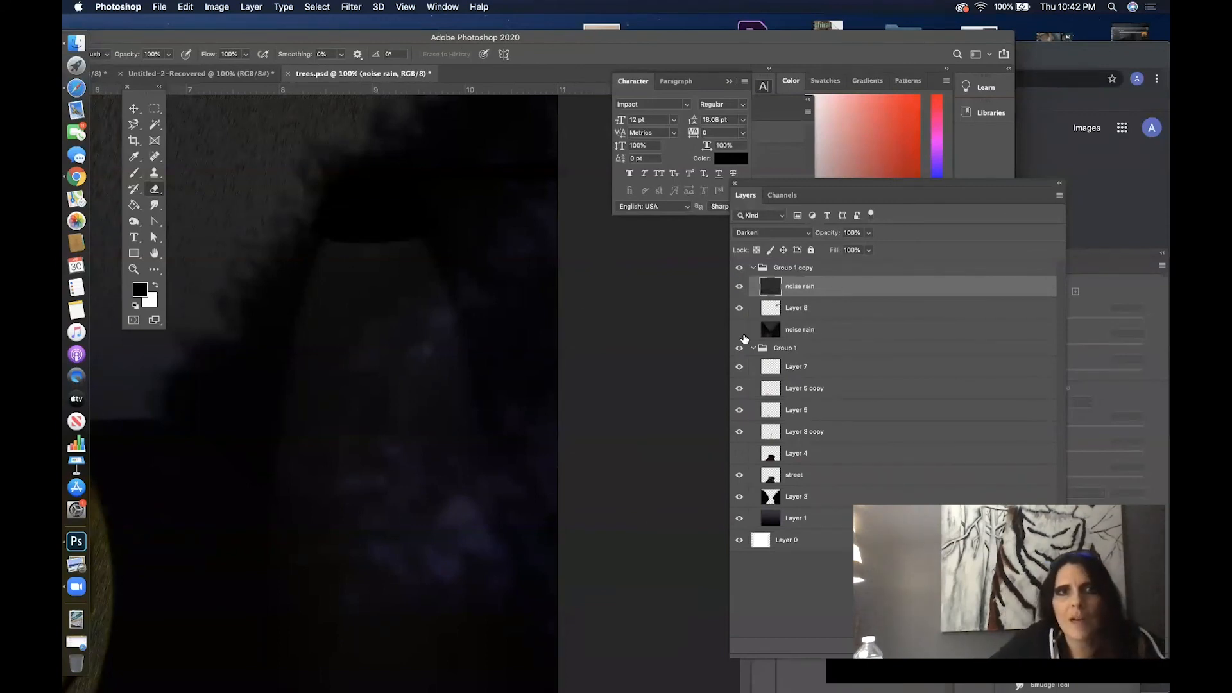
{"action": "left_click", "coordinate": [739, 330]}
{"action": "left_click", "coordinate": [739, 329]}
{"action": "left_click", "coordinate": [739, 347]}
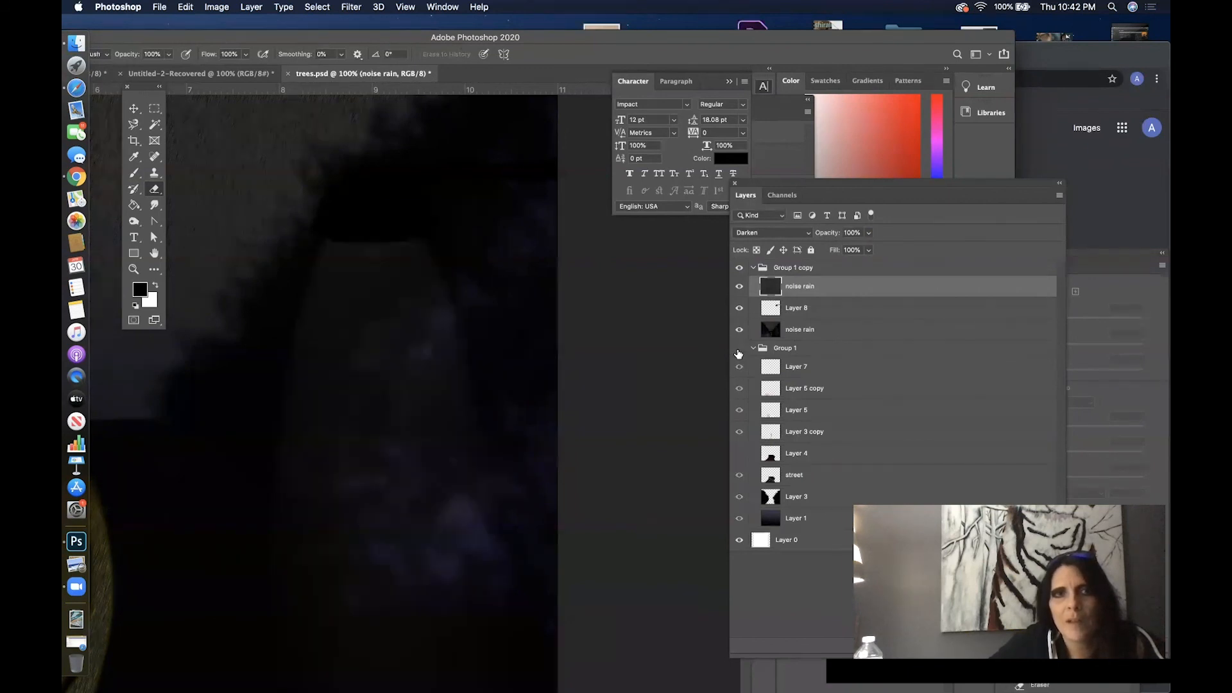
- Compare the artwork with and without both noise rain layers and Layer 8, leaving all three shown and Layer 8 selected
{"action": "left_click", "coordinate": [739, 330]}
{"action": "left_click", "coordinate": [739, 330]}
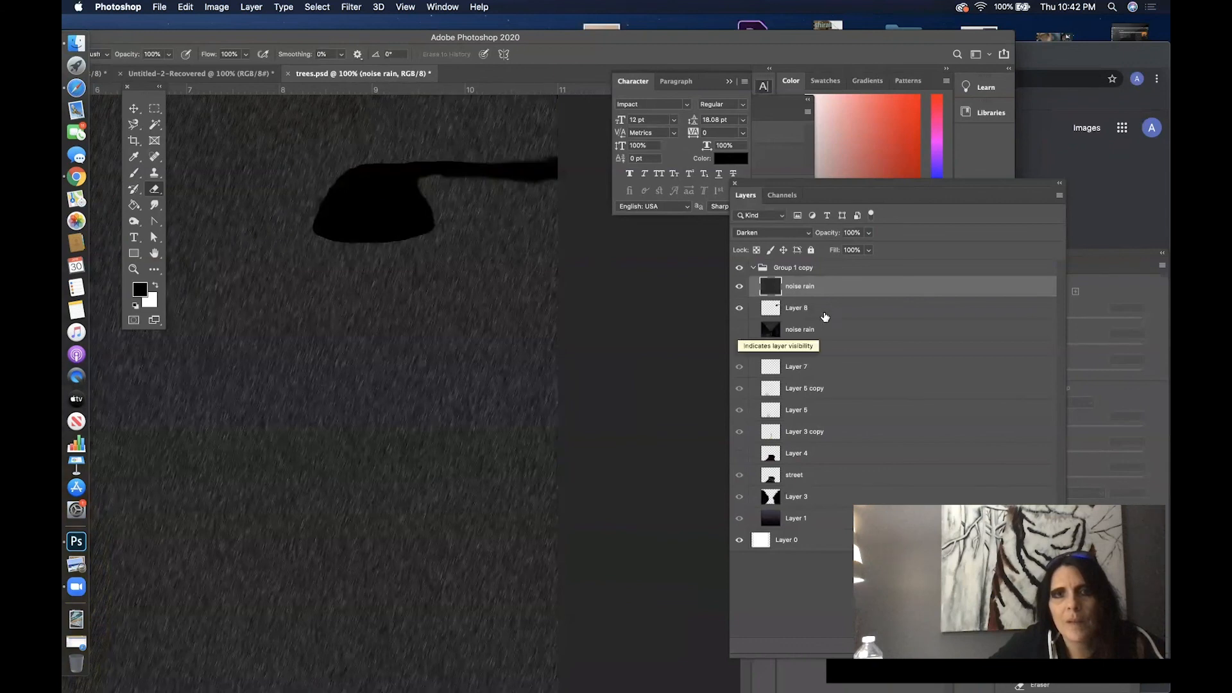
{"action": "left_click", "coordinate": [740, 286]}
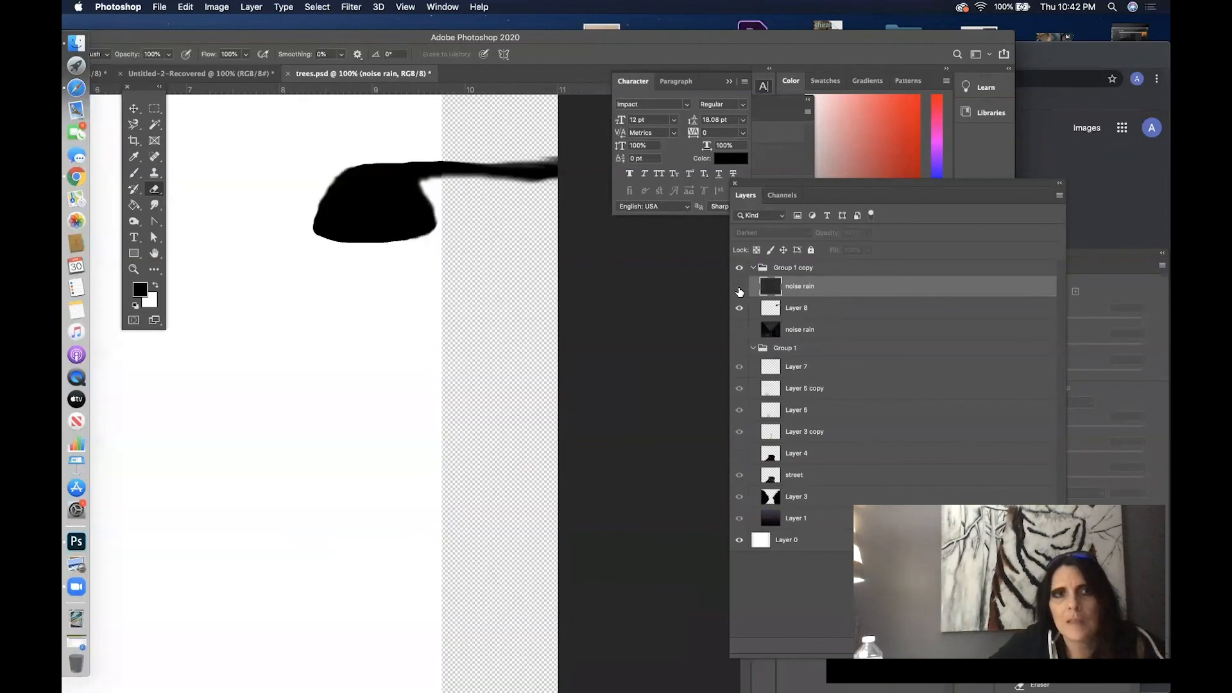
{"action": "left_click", "coordinate": [739, 286]}
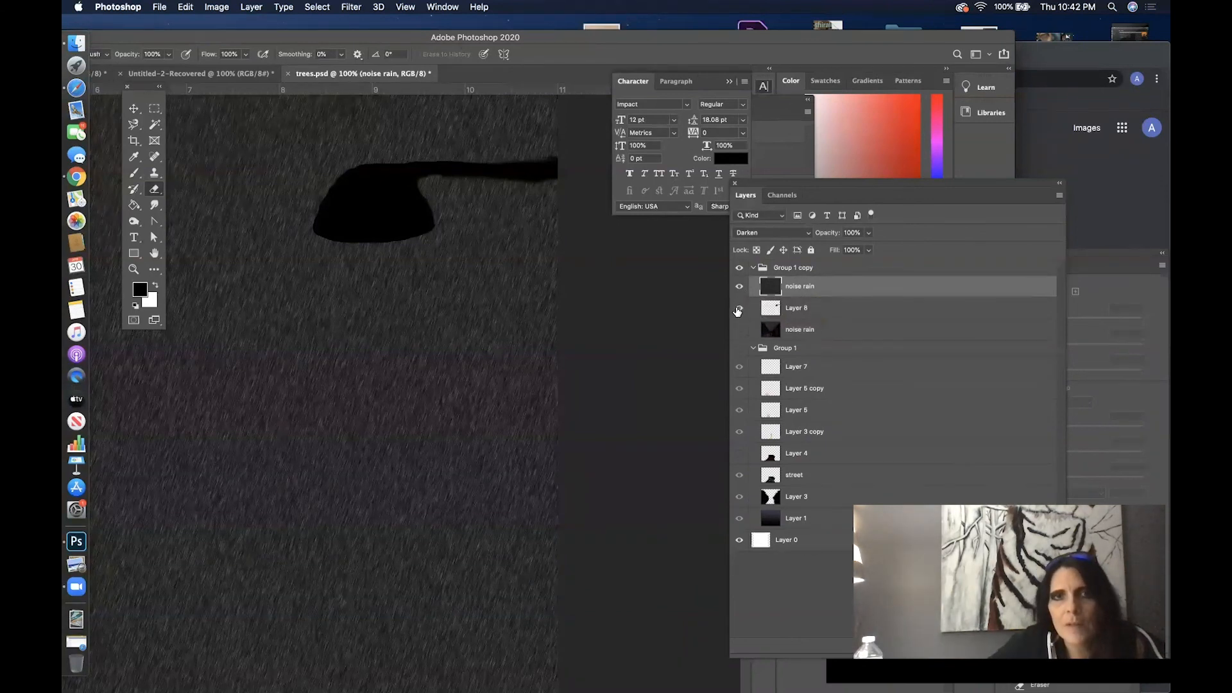
{"action": "left_click", "coordinate": [738, 308]}
{"action": "left_click", "coordinate": [738, 308]}
{"action": "left_click", "coordinate": [826, 309]}
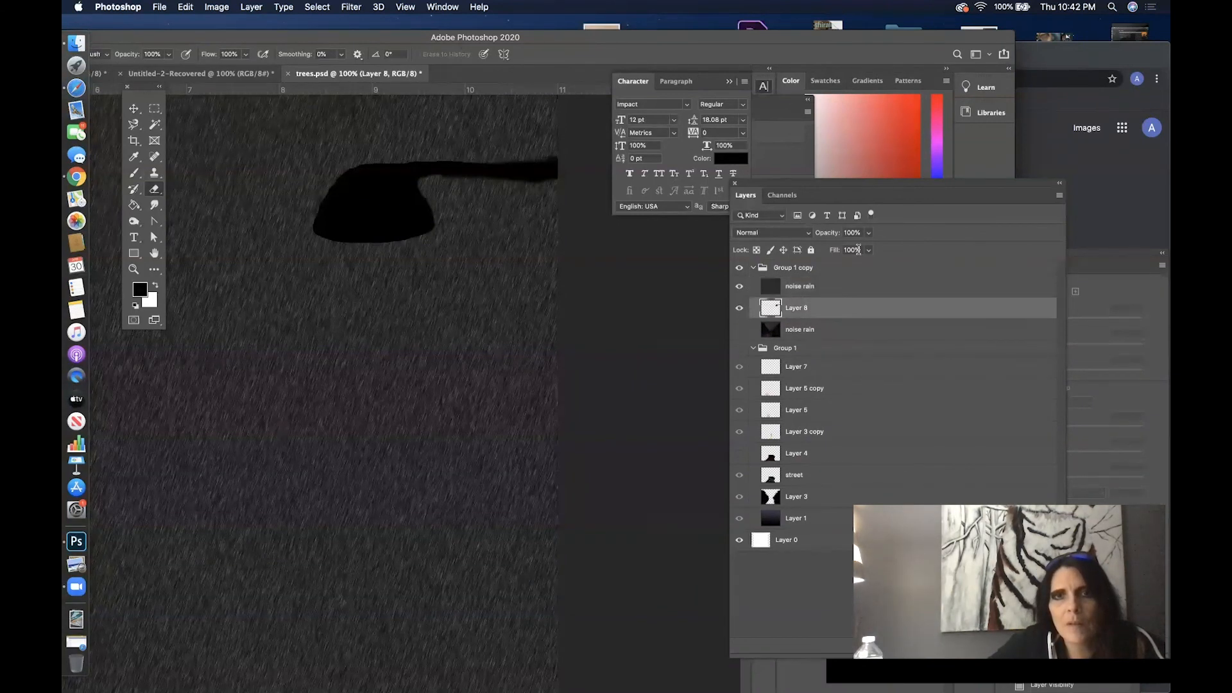
{"action": "left_click", "coordinate": [739, 330]}
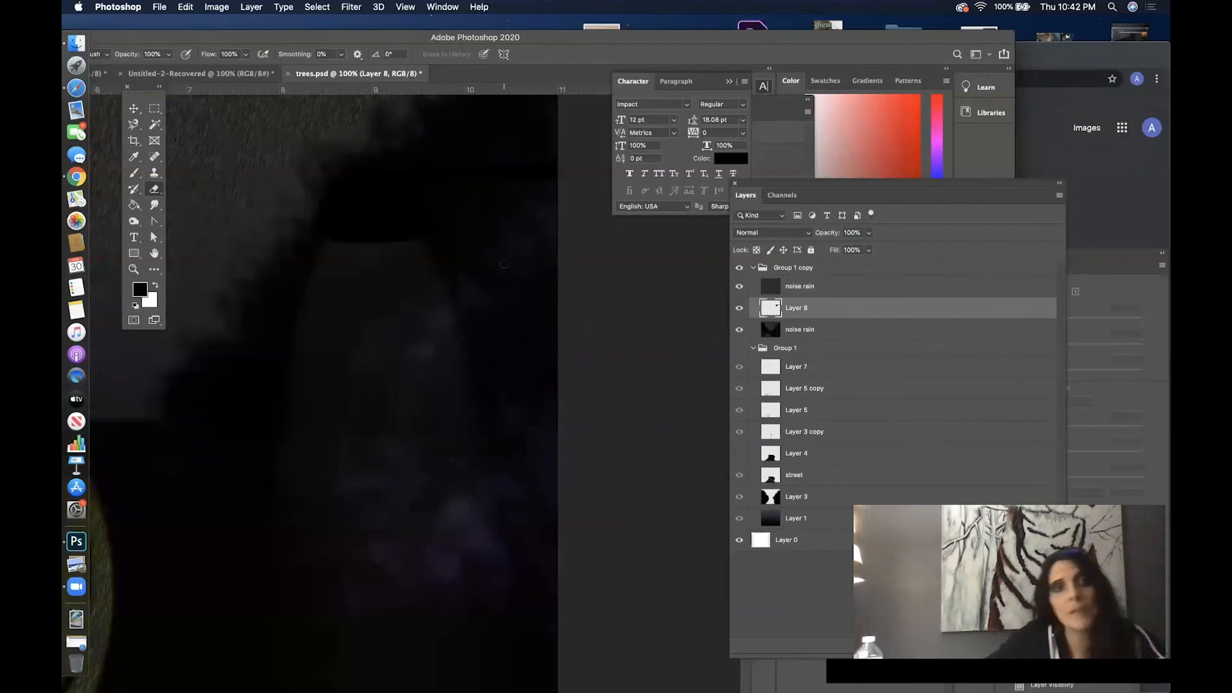
- View the whole artwork at 50% zoom and shift the application window so the toolbox no longer covers the canvas
{"action": "key", "text": "super+minus"}
{"action": "key", "text": "super+minus"}
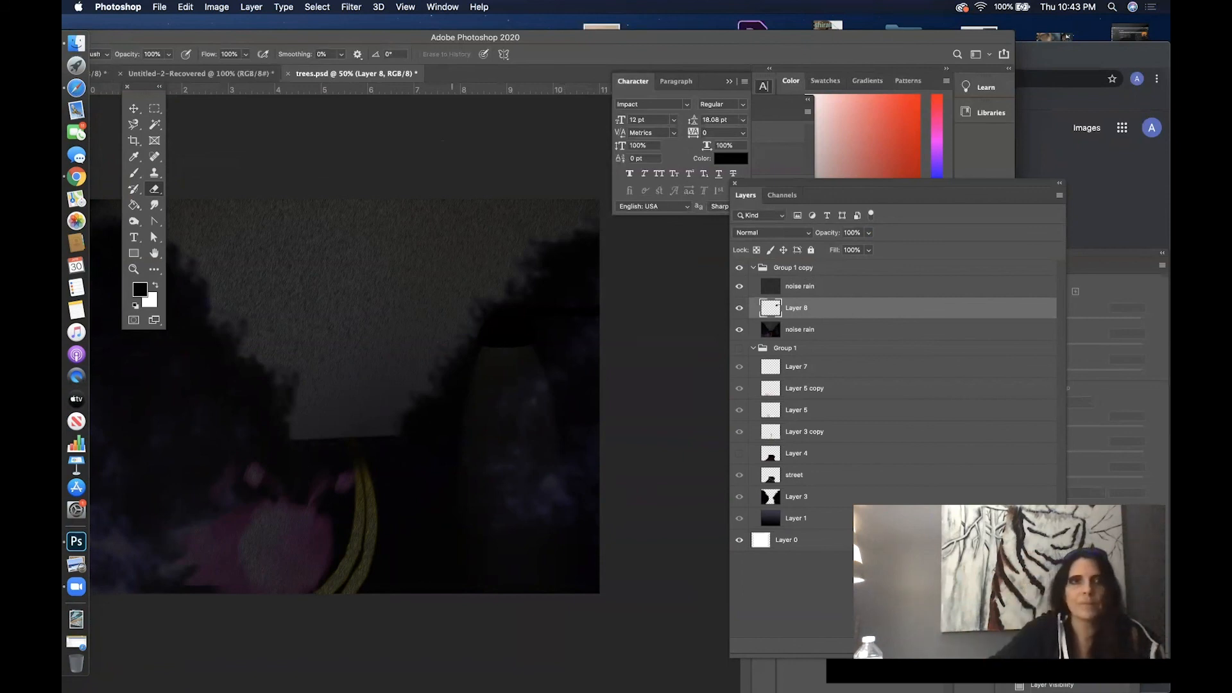
{"action": "left_click_drag", "start_coordinate": [361, 36], "coordinate": [440, 39]}
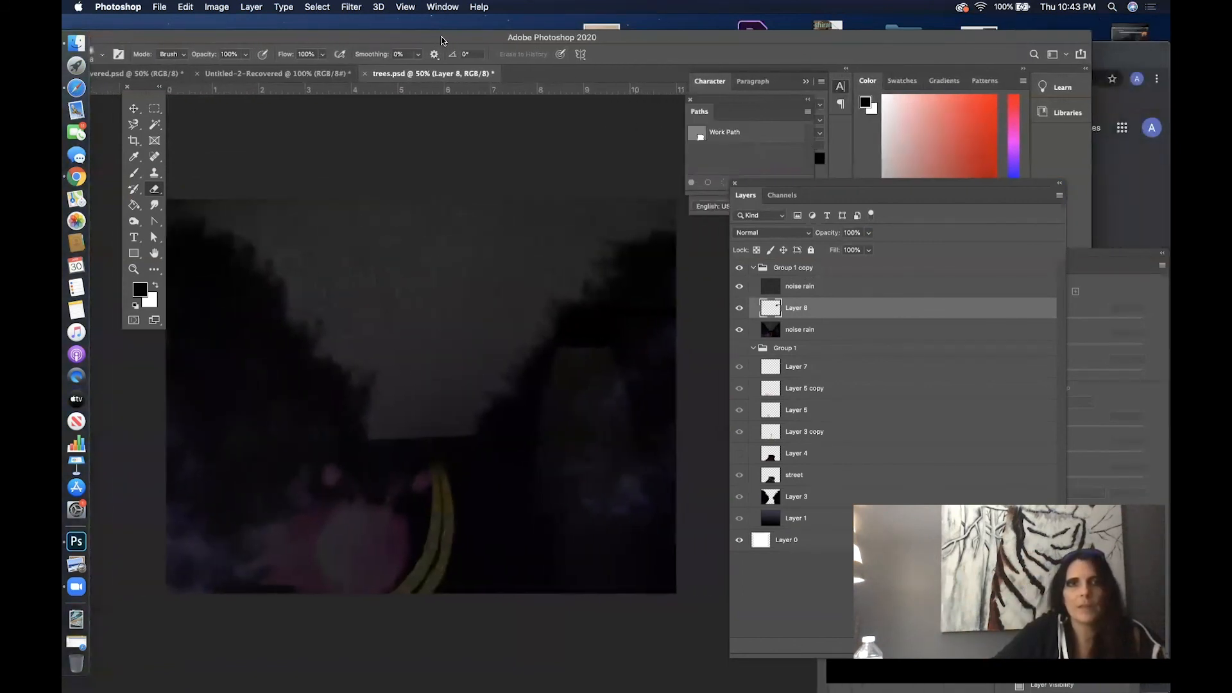